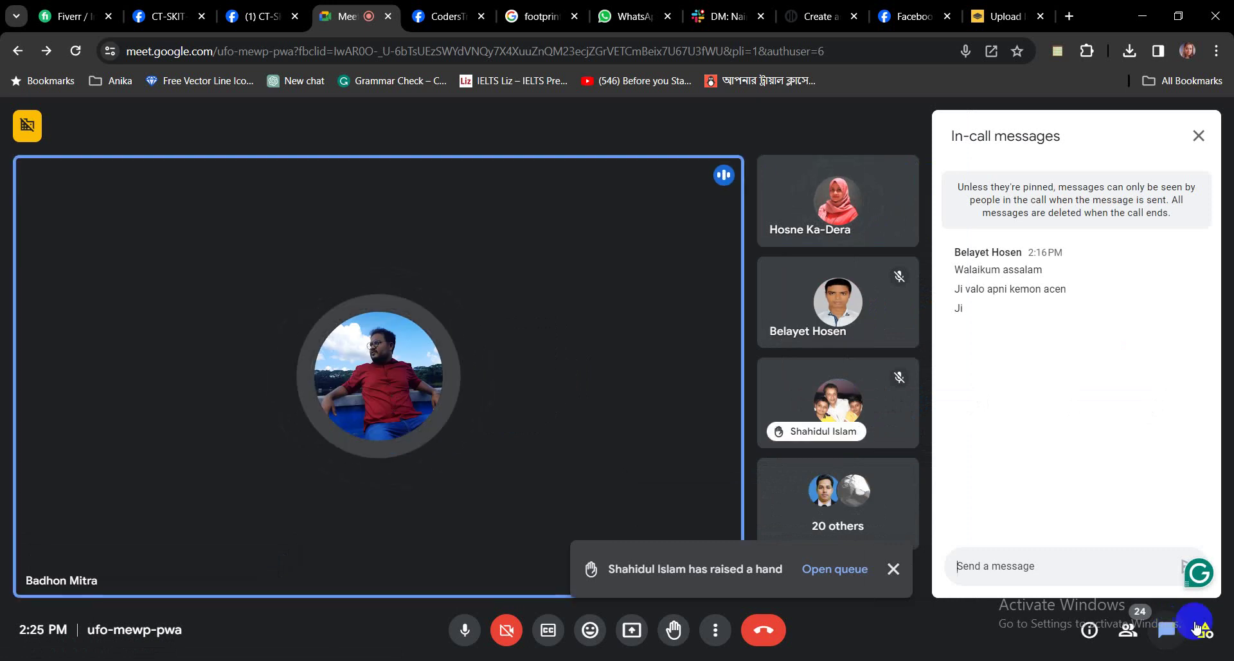
# Close the in-call messages panel and dismiss the raised-hand notification in Google Meet.
pyautogui.click(1197, 135)
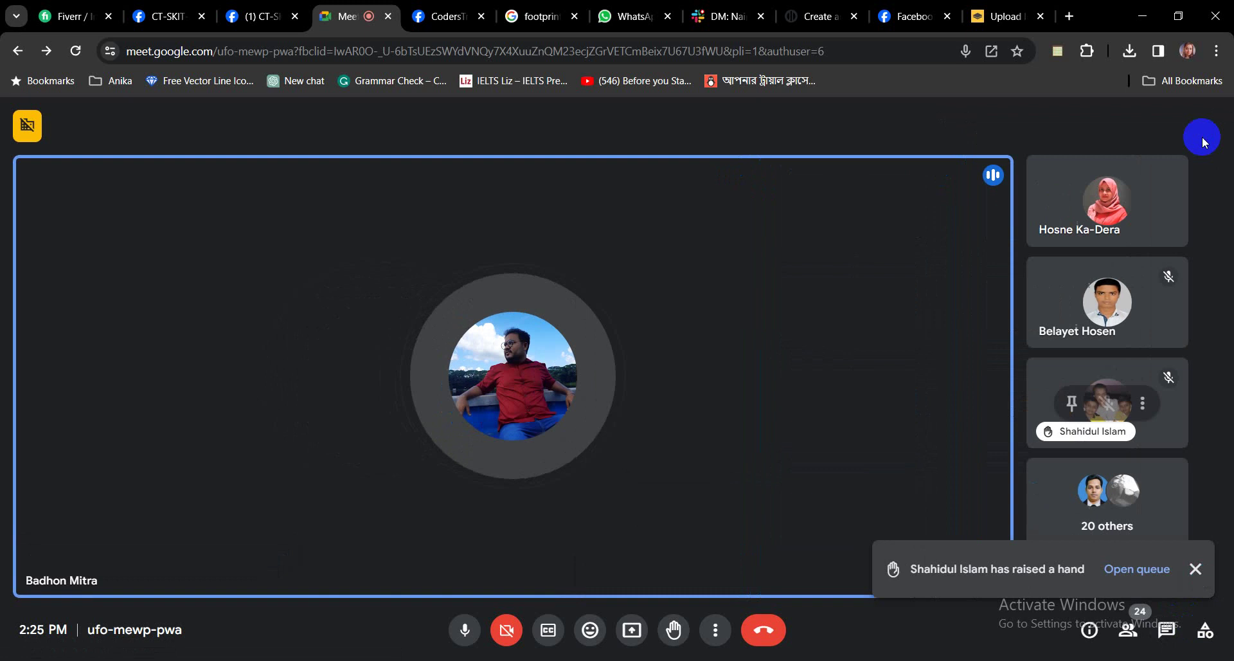
pyautogui.click(1197, 570)
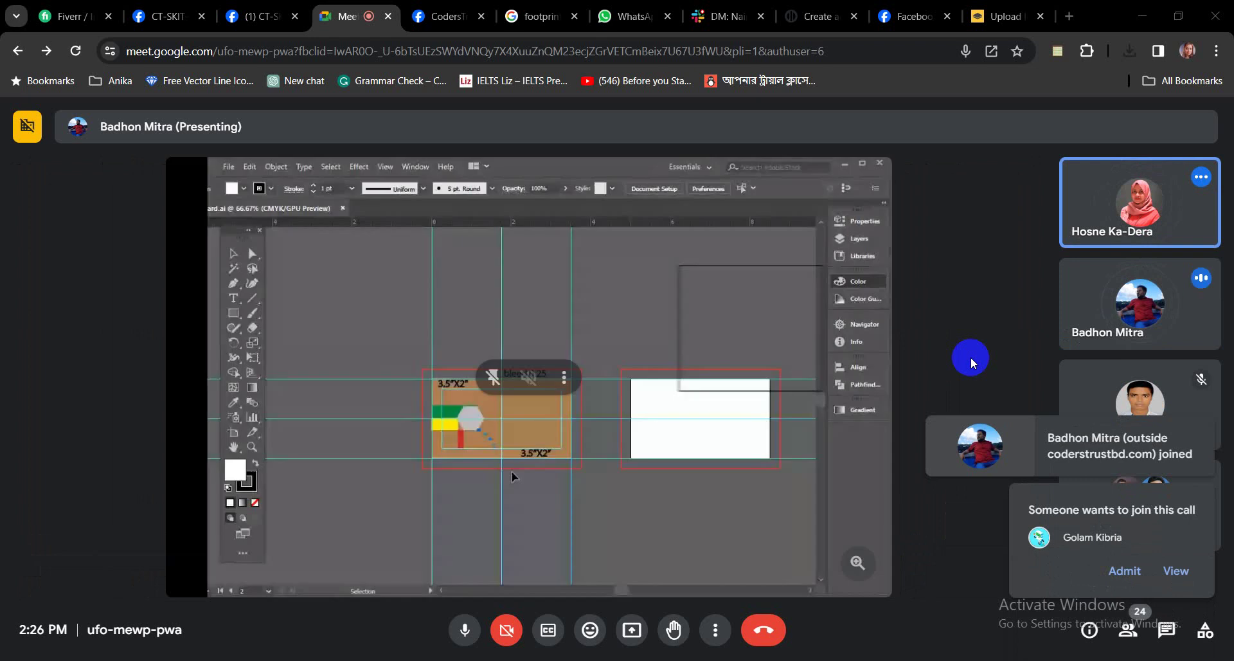
# Admit the guest who is waiting to join the call.
pyautogui.click(1119, 572)
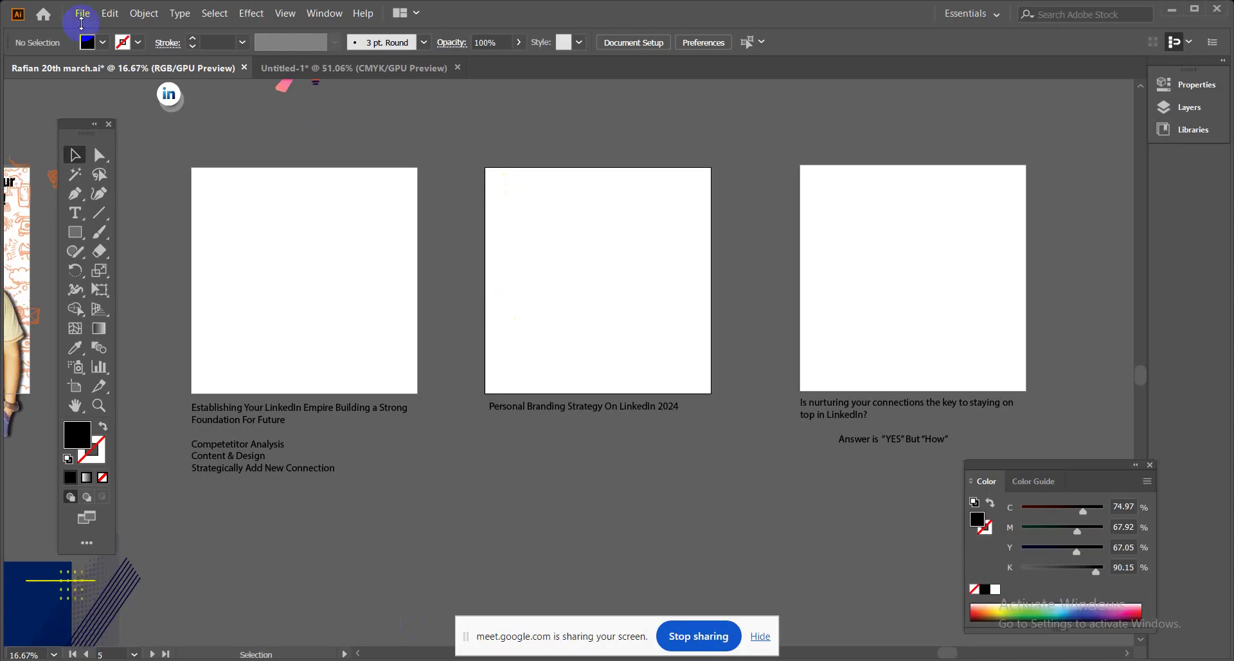
# In File Explorer, browse to Desktop > skit 44 > business card.
pyautogui.click(83, 14)
pyautogui.click(83, 14)
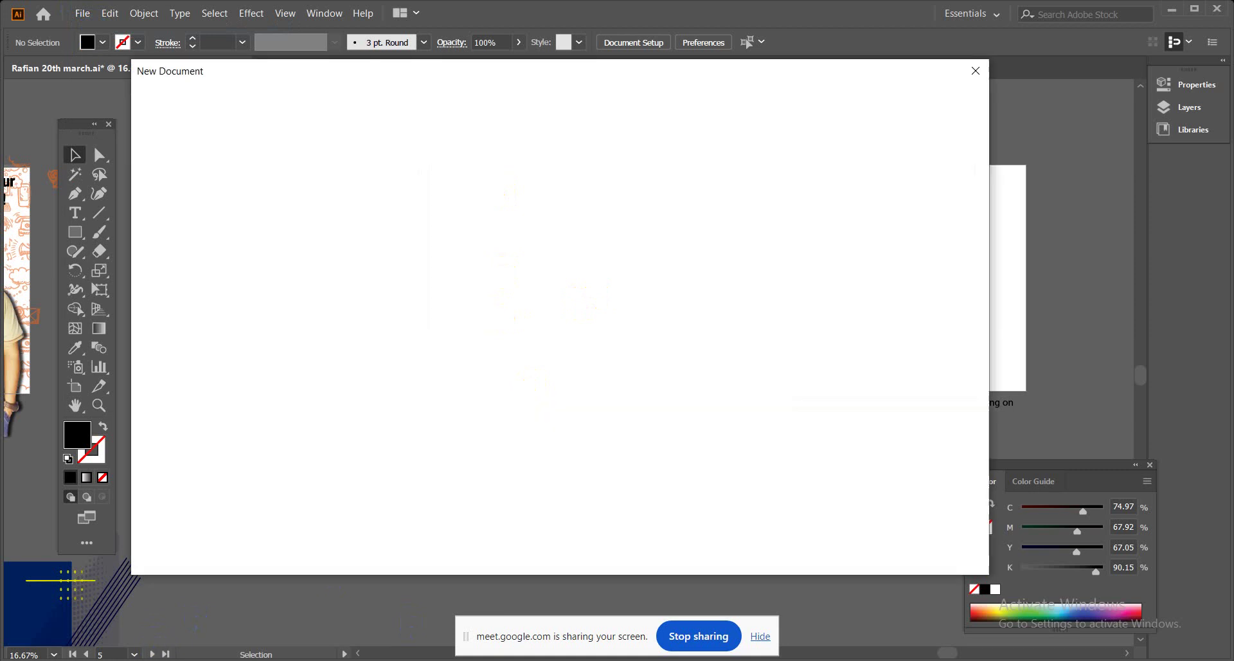
pyautogui.click(157, 653)
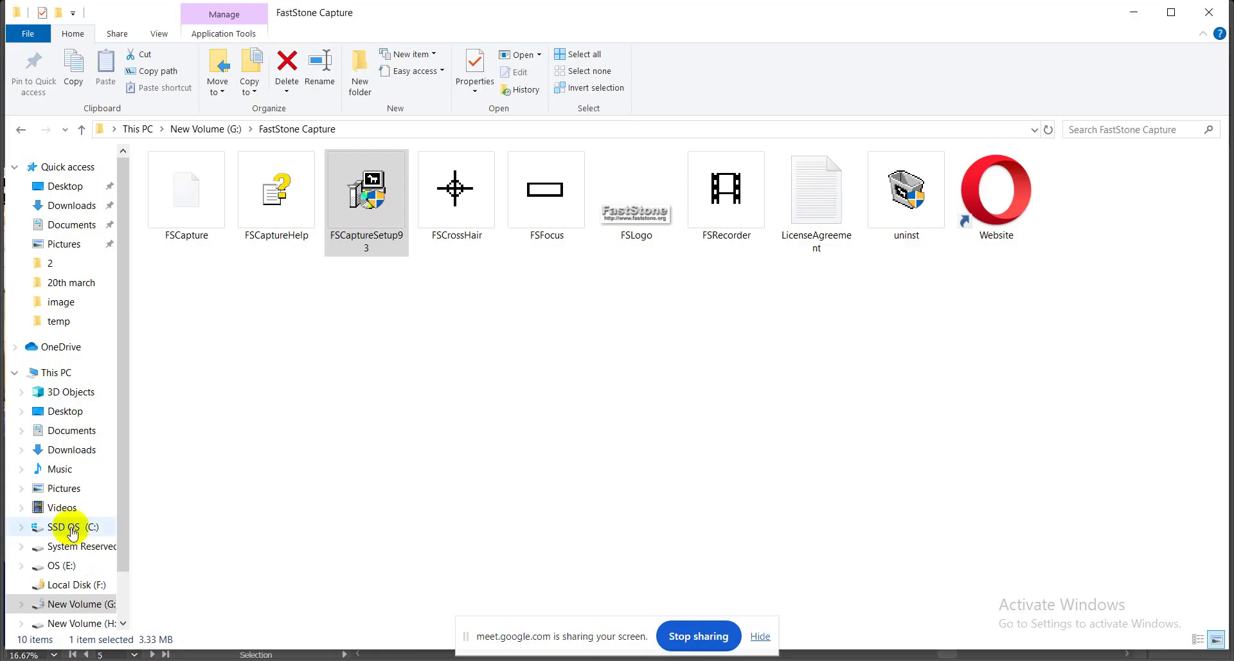
pyautogui.click(82, 187)
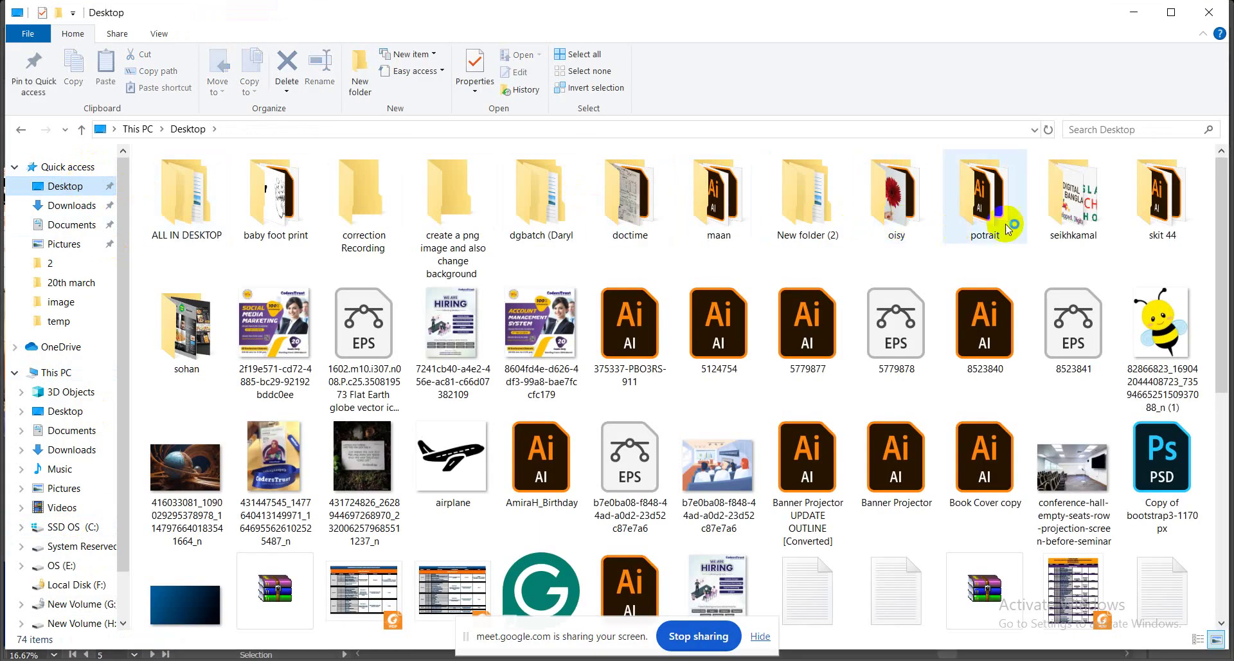
pyautogui.doubleClick(1170, 213)
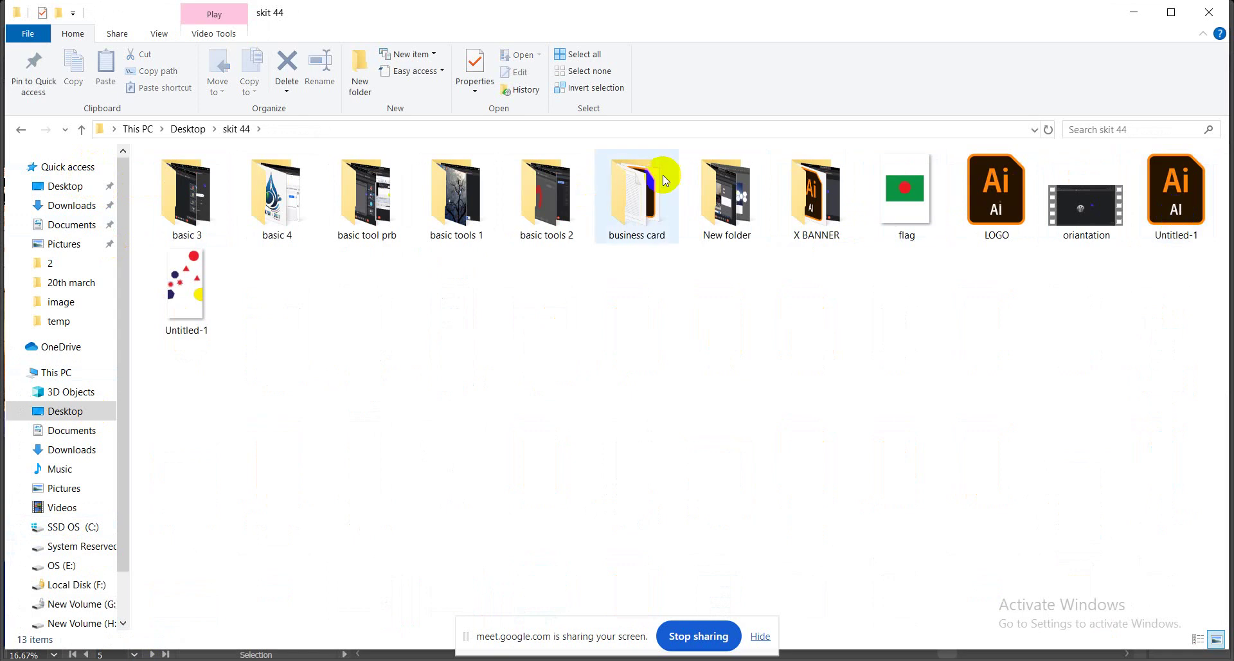
pyautogui.doubleClick(543, 229)
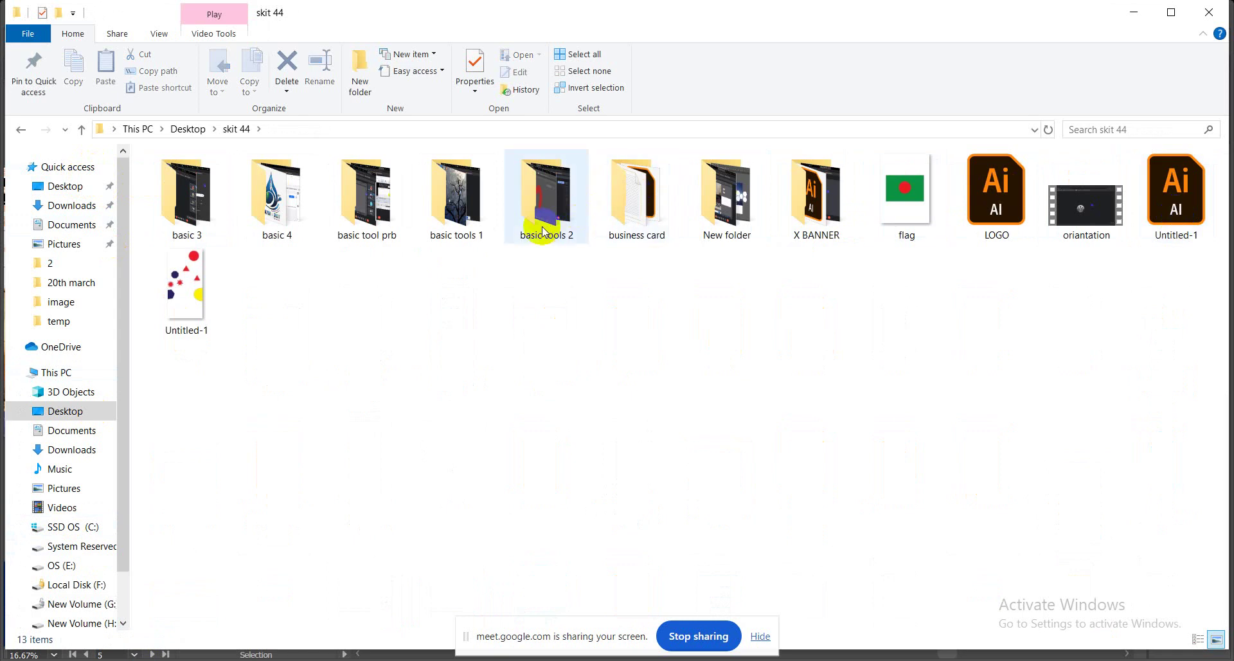
pyautogui.doubleClick(614, 222)
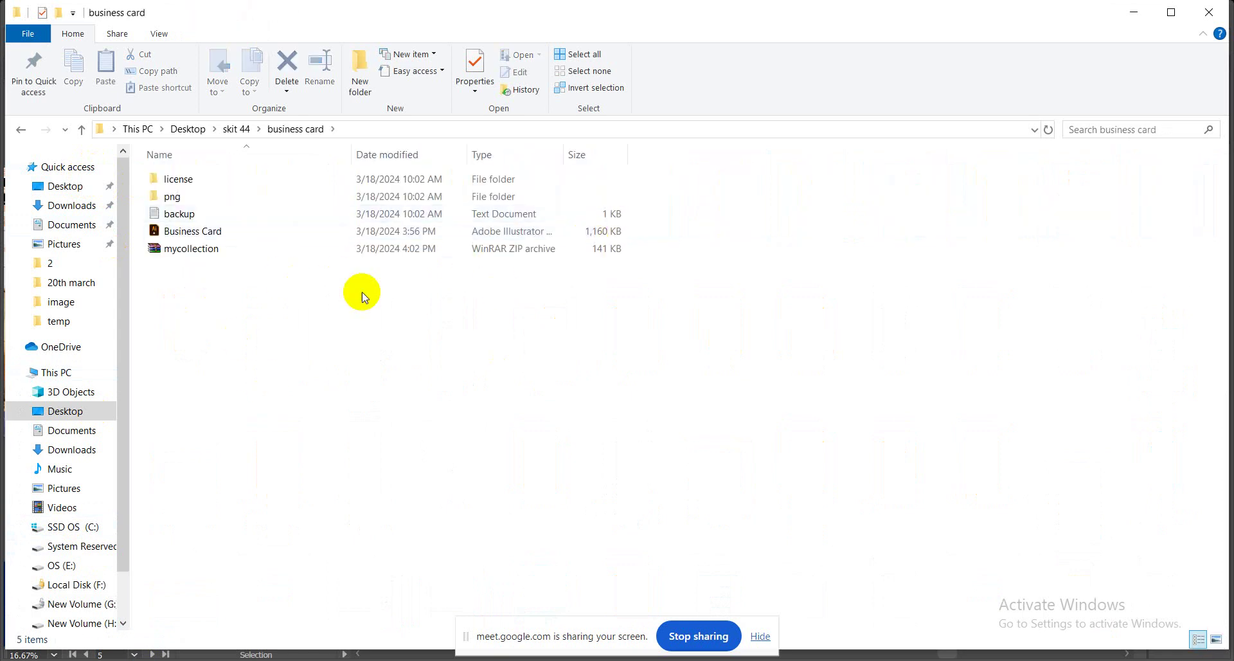
# Open Business Card.ai in Illustrator and close the New Document dialog.
pyautogui.click(180, 235)
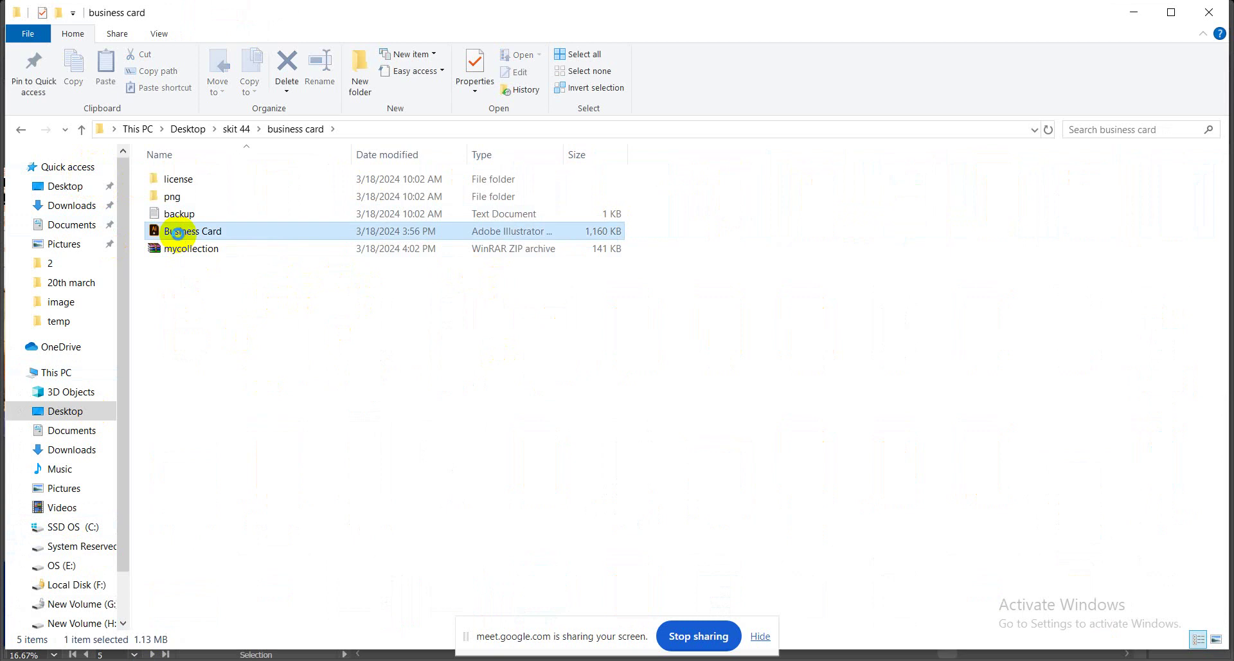
pyautogui.doubleClick(181, 236)
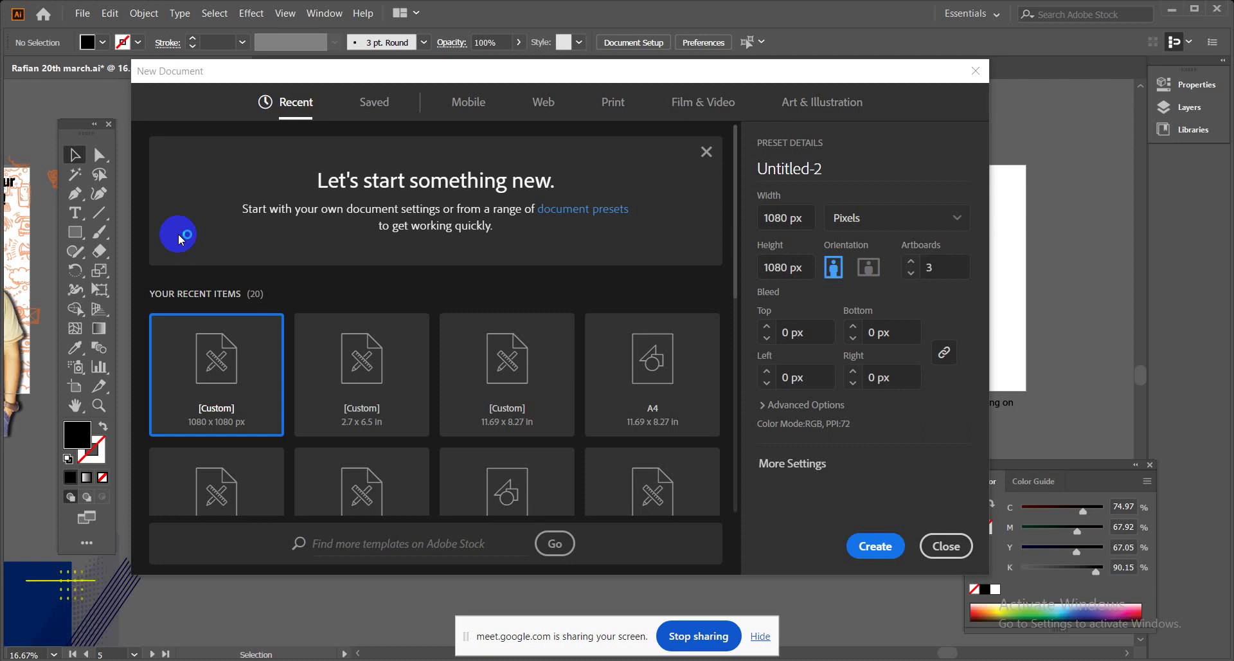
pyautogui.click(932, 552)
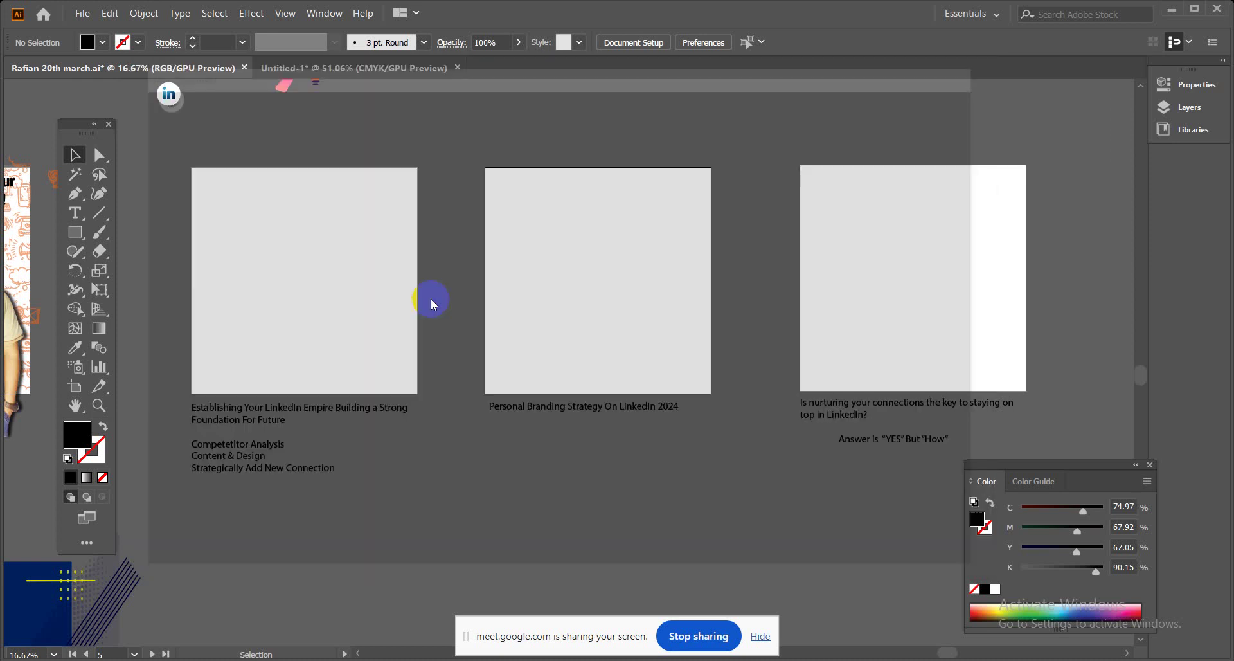
pyautogui.click(424, 297)
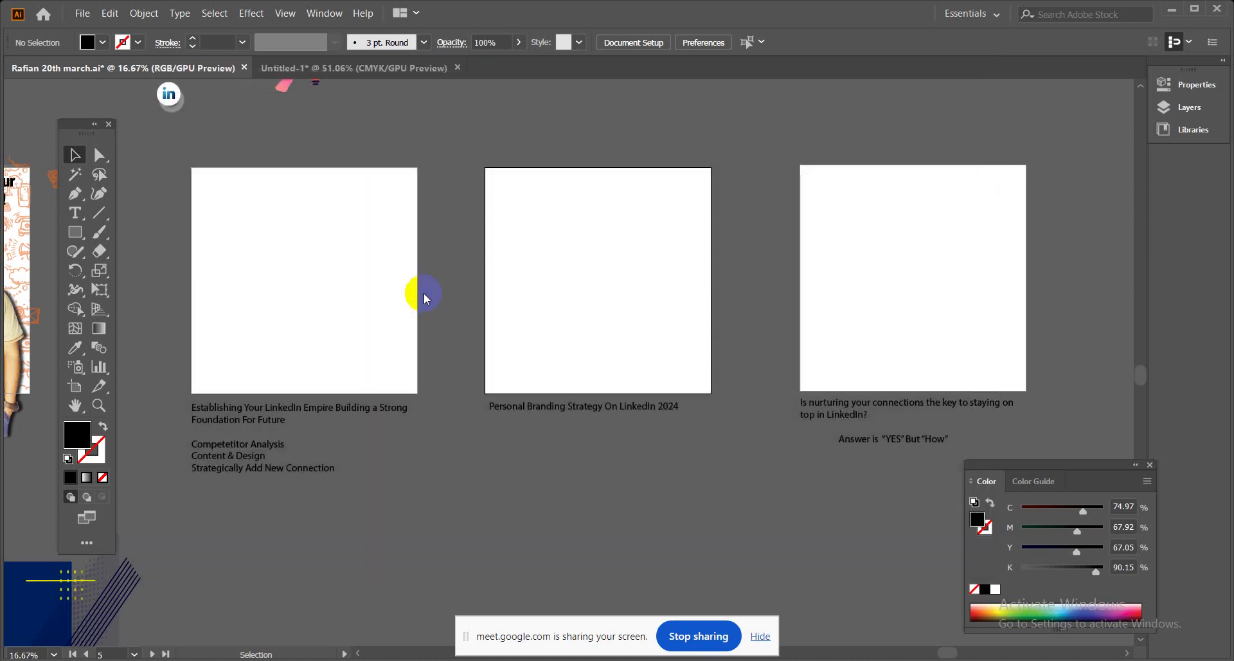
pyautogui.click(132, 656)
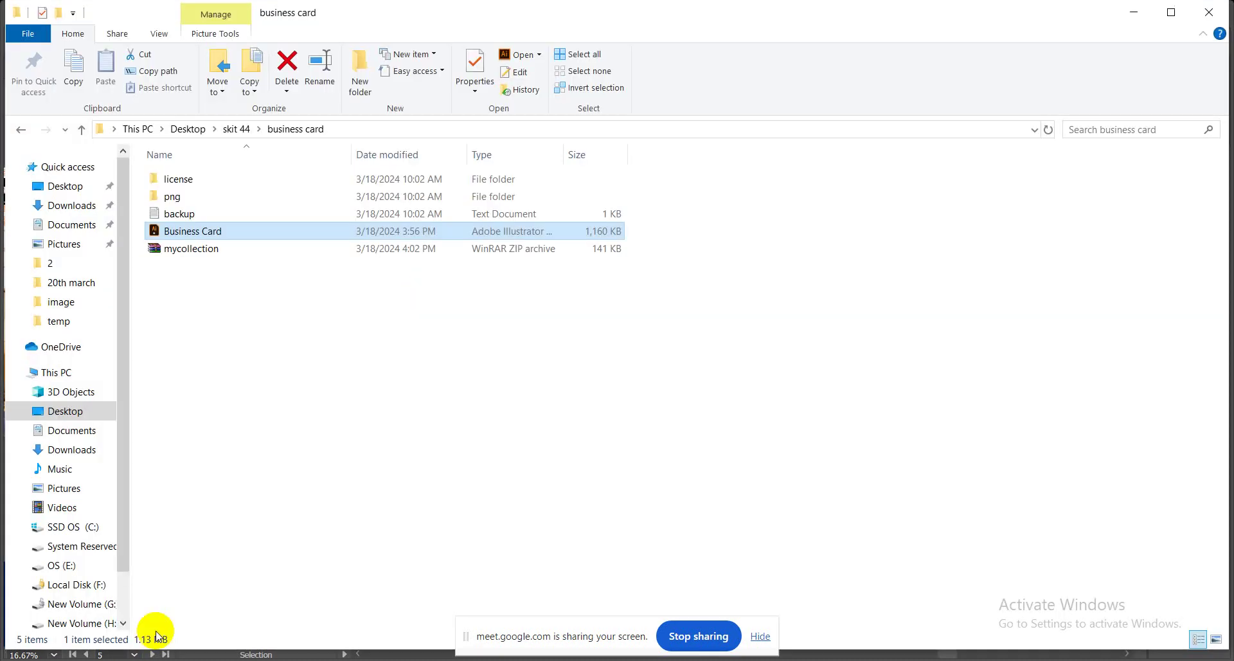
pyautogui.click(222, 232)
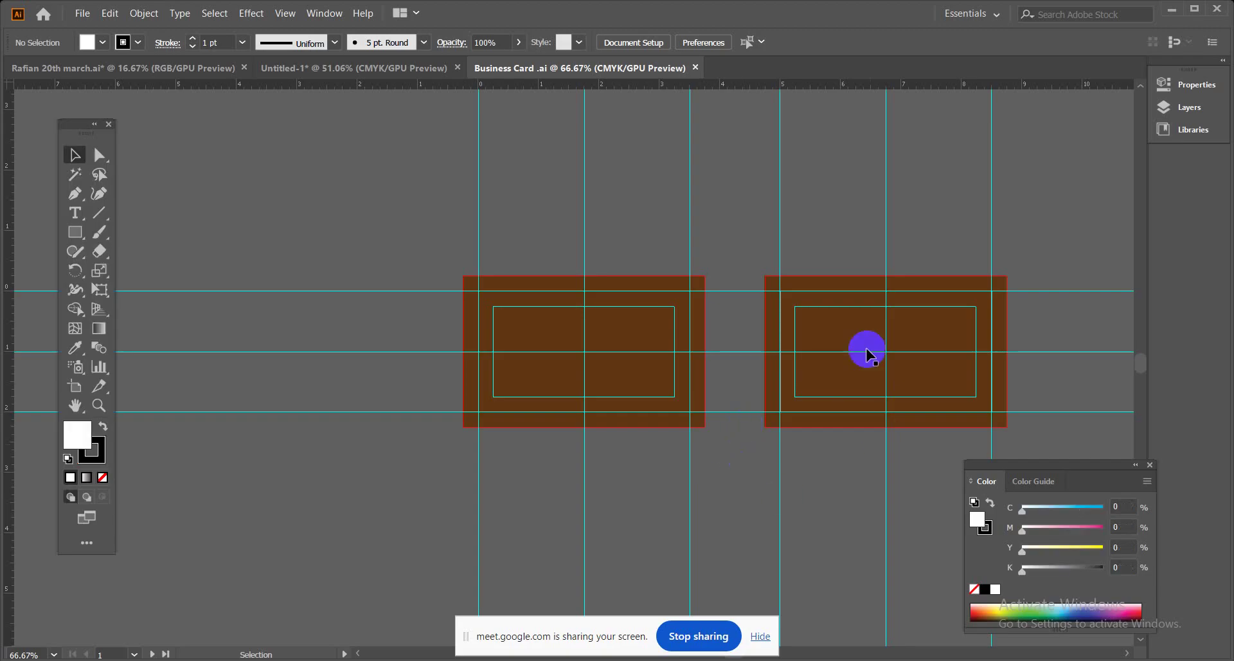
# Hide the sharing notice, pan the canvas, and start File > Place from New Volume (G:).
pyautogui.click(762, 636)
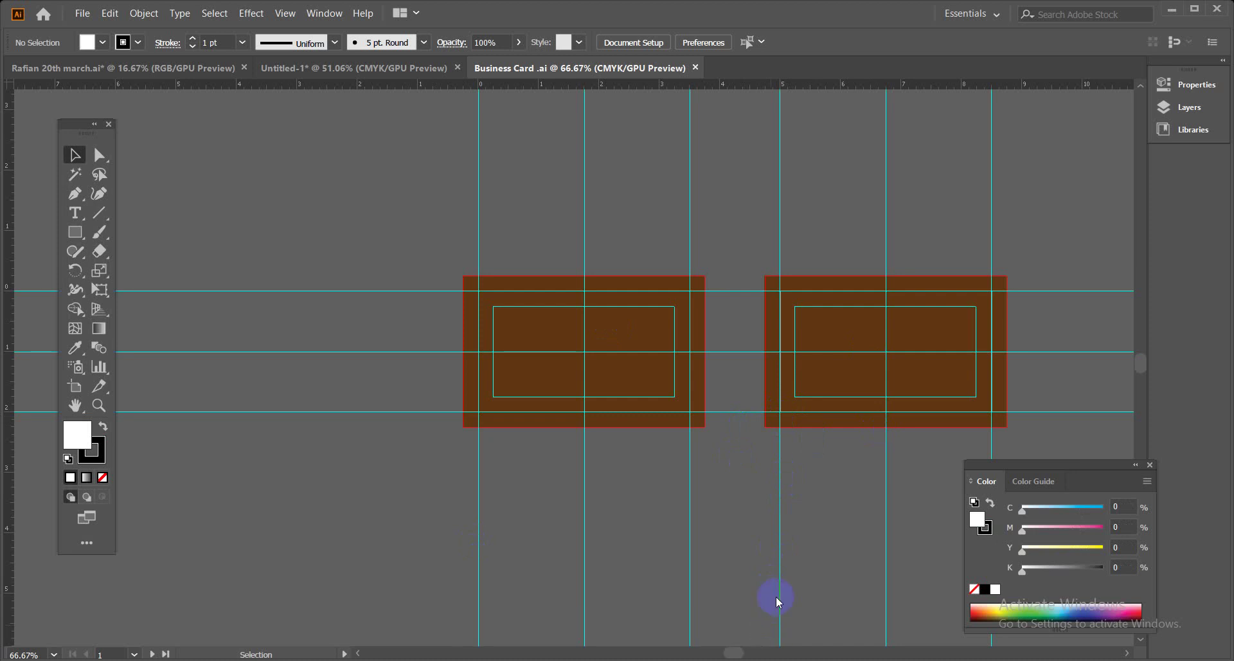
pyautogui.moveTo(396, 230); pyautogui.dragTo(653, 427)
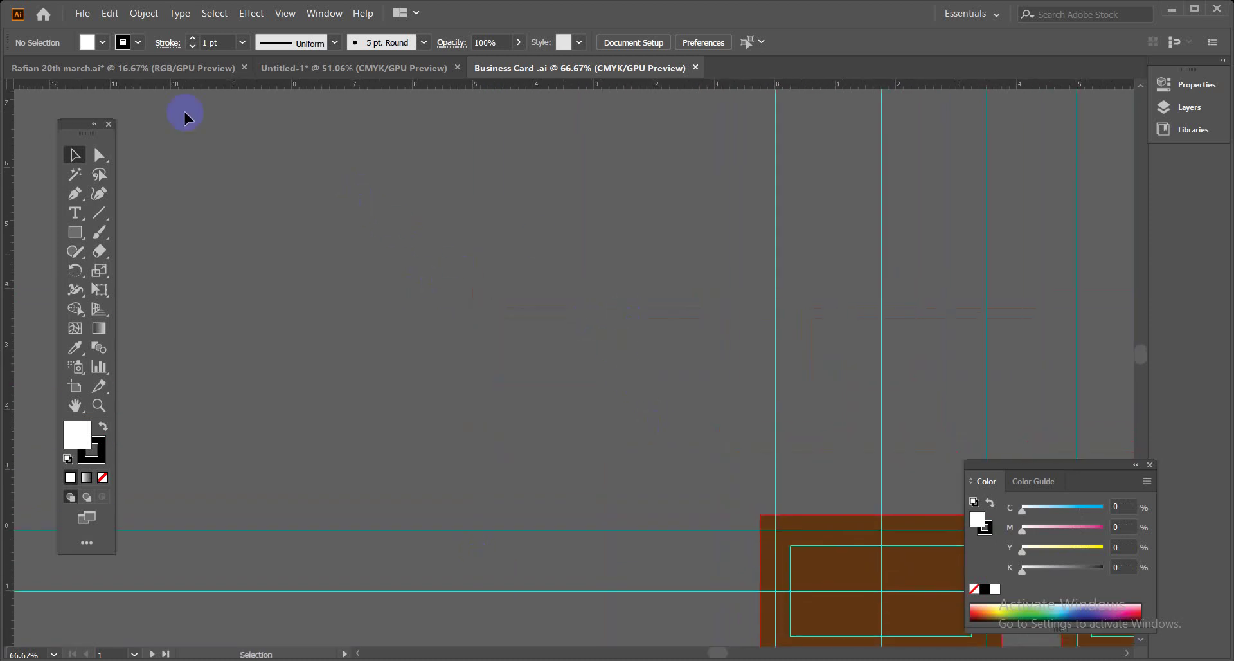
pyautogui.click(90, 9)
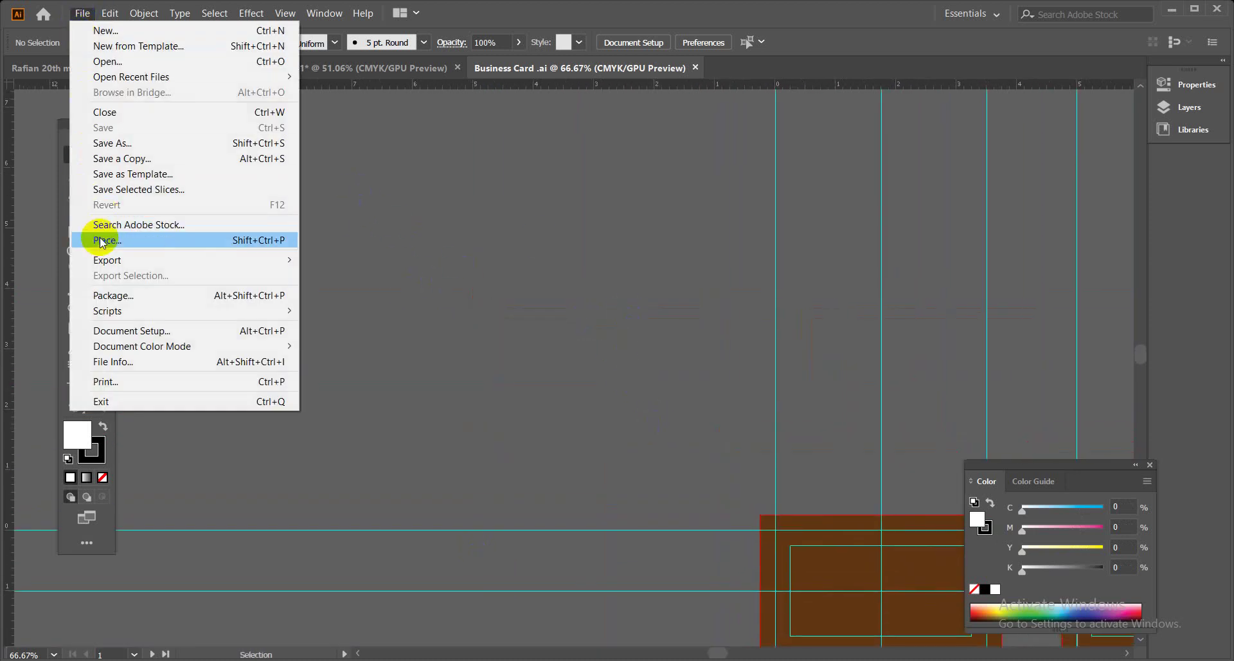
pyautogui.click(101, 239)
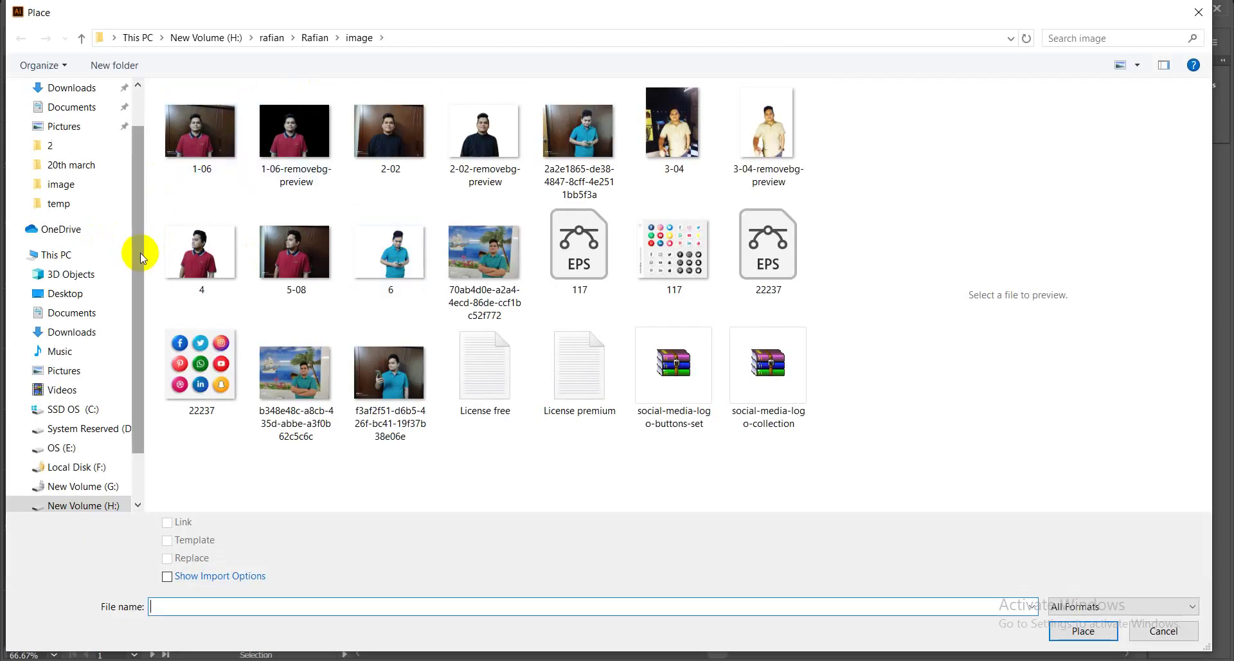
pyautogui.moveTo(140, 252); pyautogui.dragTo(142, 214)
pyautogui.click(81, 120)
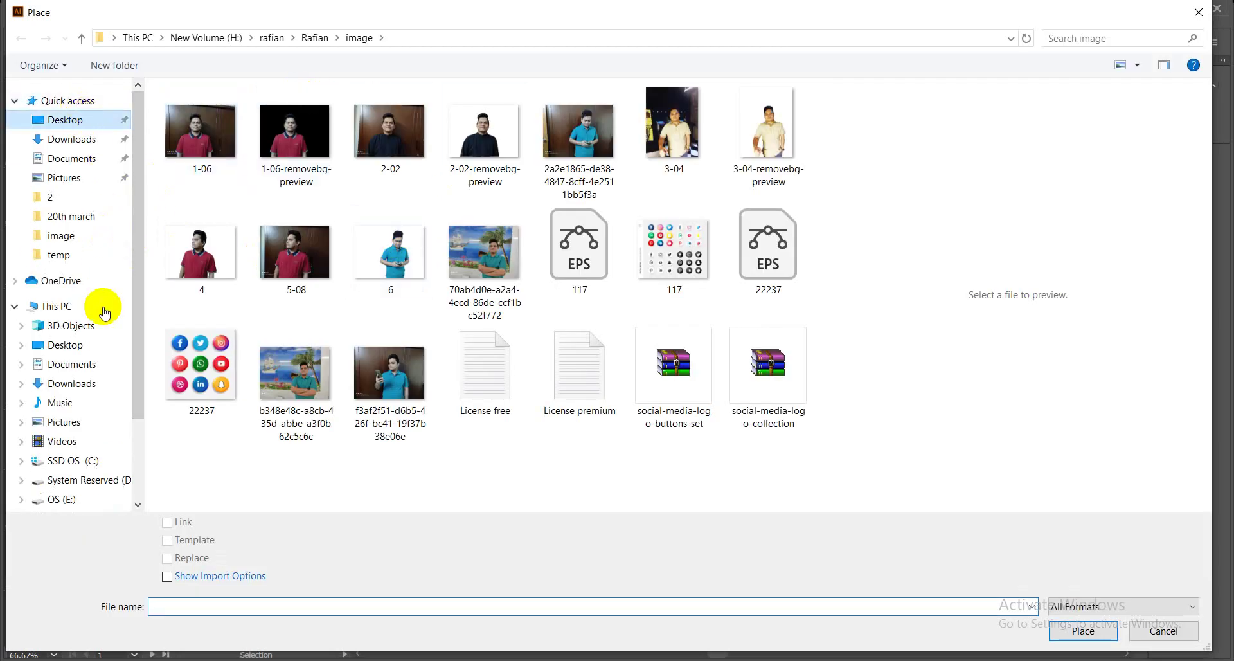
pyautogui.moveTo(137, 401); pyautogui.dragTo(122, 468)
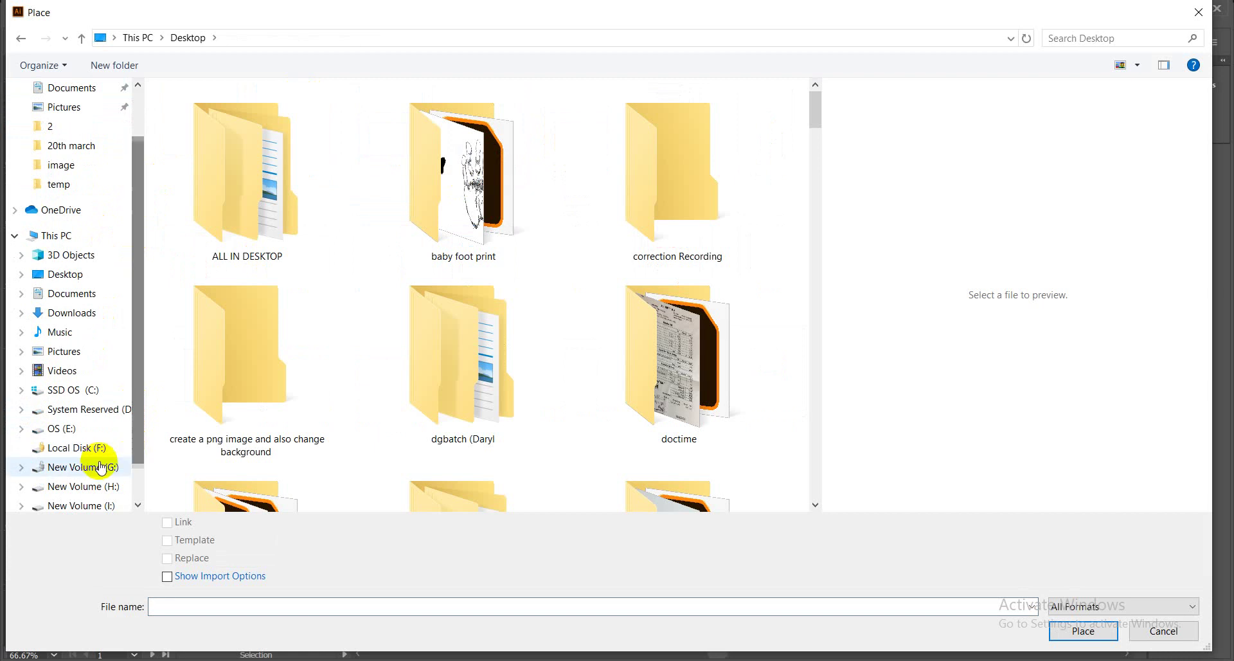
pyautogui.click(95, 469)
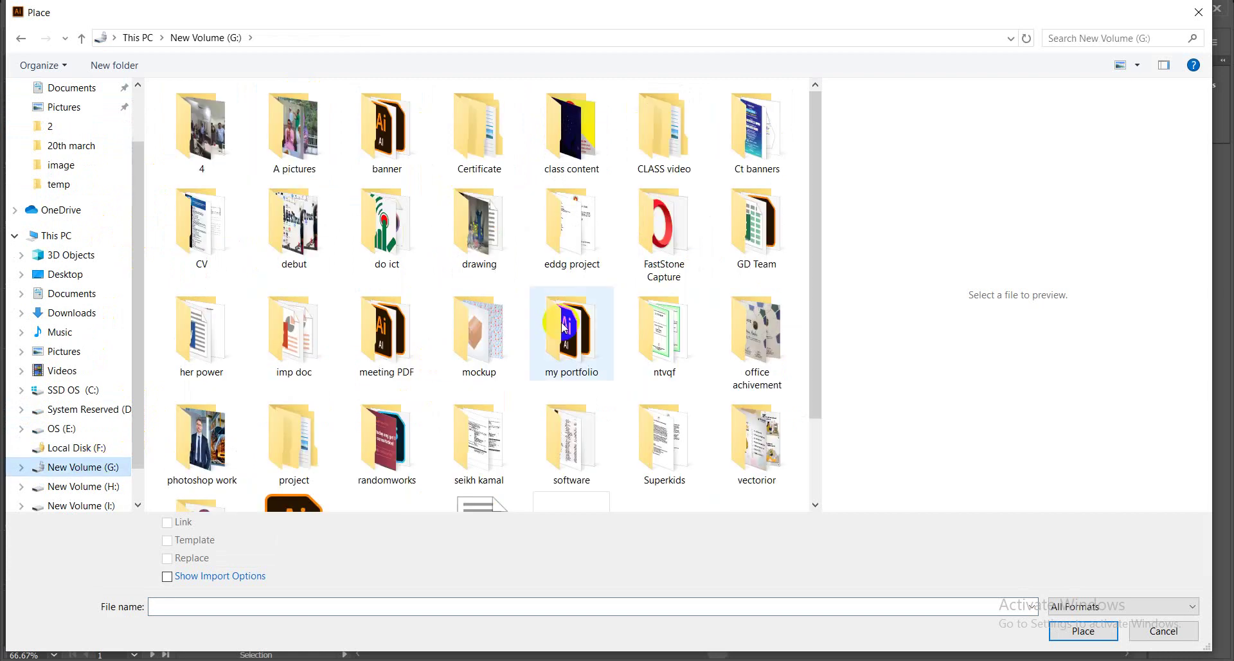
# Place the bee image from class content\basic shapes at the canvas upper left.
pyautogui.click(544, 157)
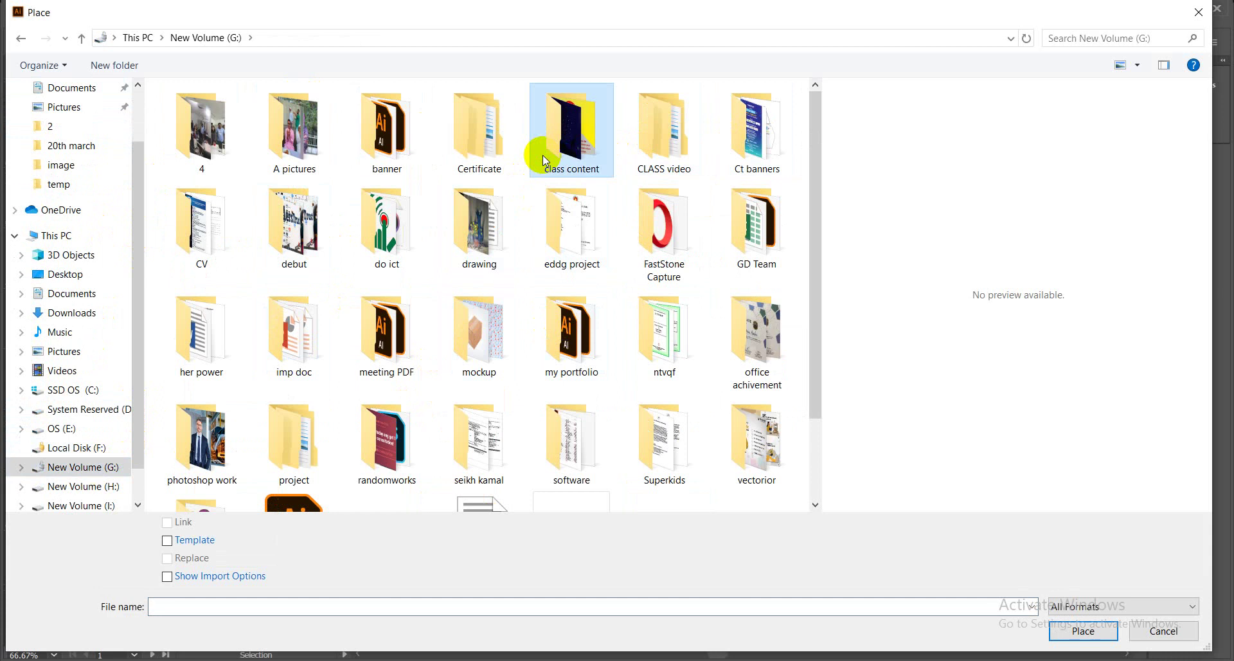
pyautogui.doubleClick(565, 158)
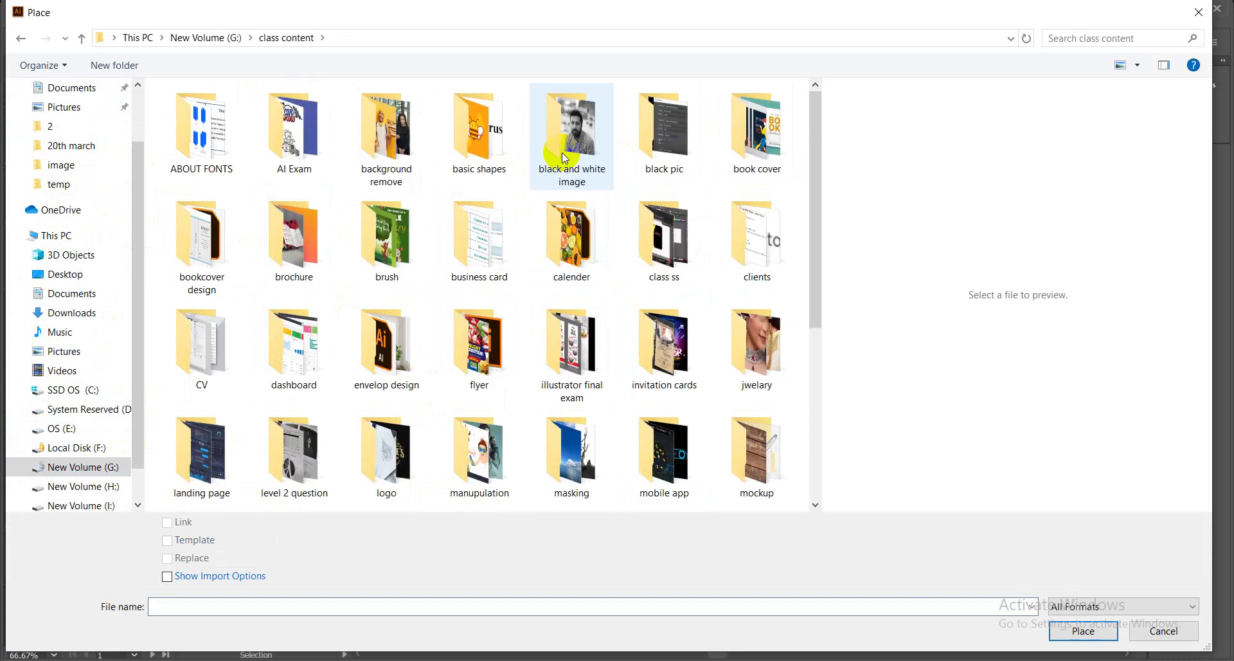
pyautogui.doubleClick(500, 156)
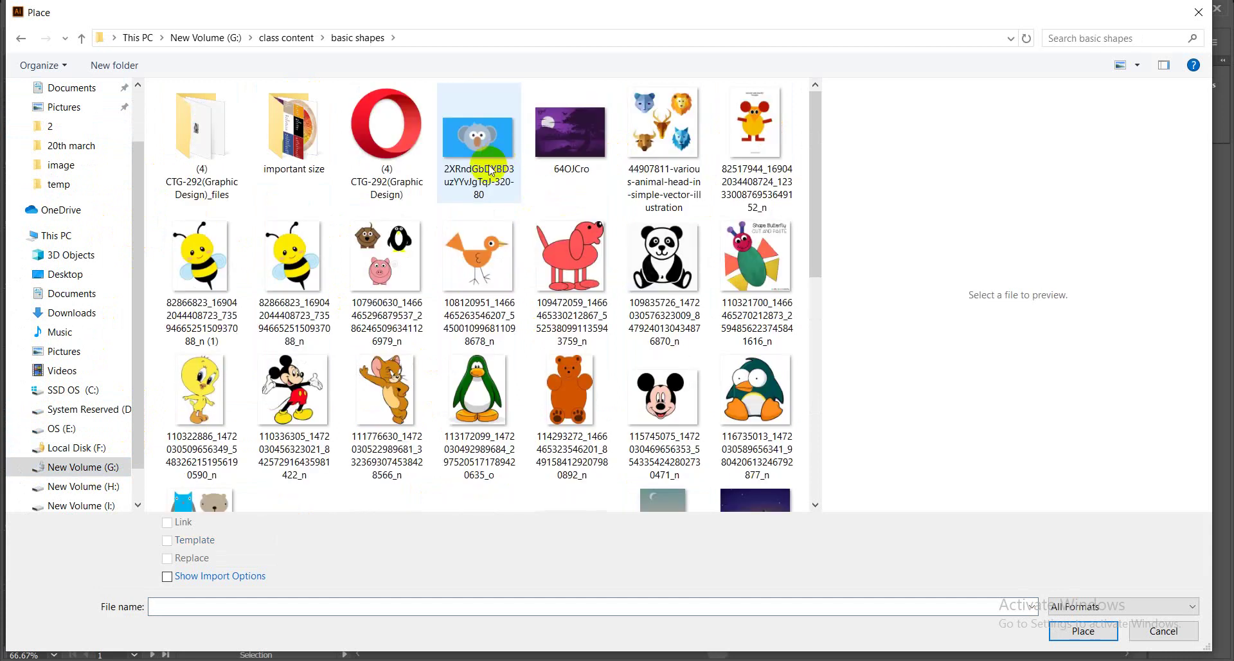
pyautogui.click(294, 263)
pyautogui.click(1082, 632)
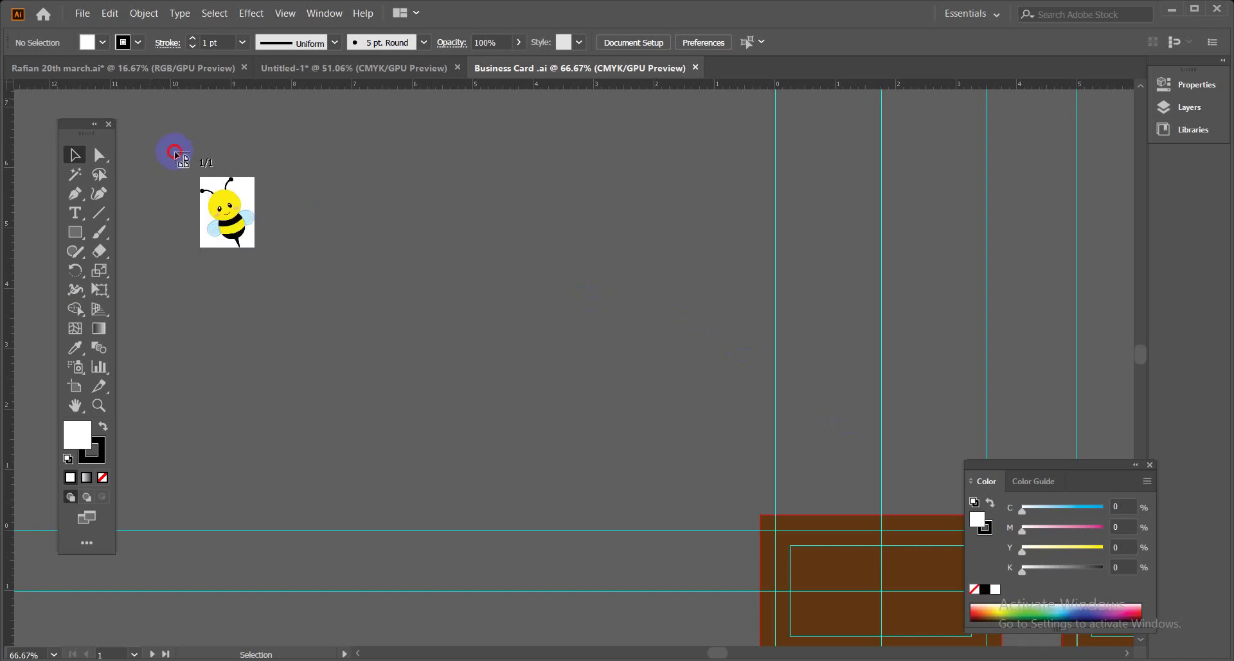
pyautogui.moveTo(174, 155); pyautogui.dragTo(646, 473)
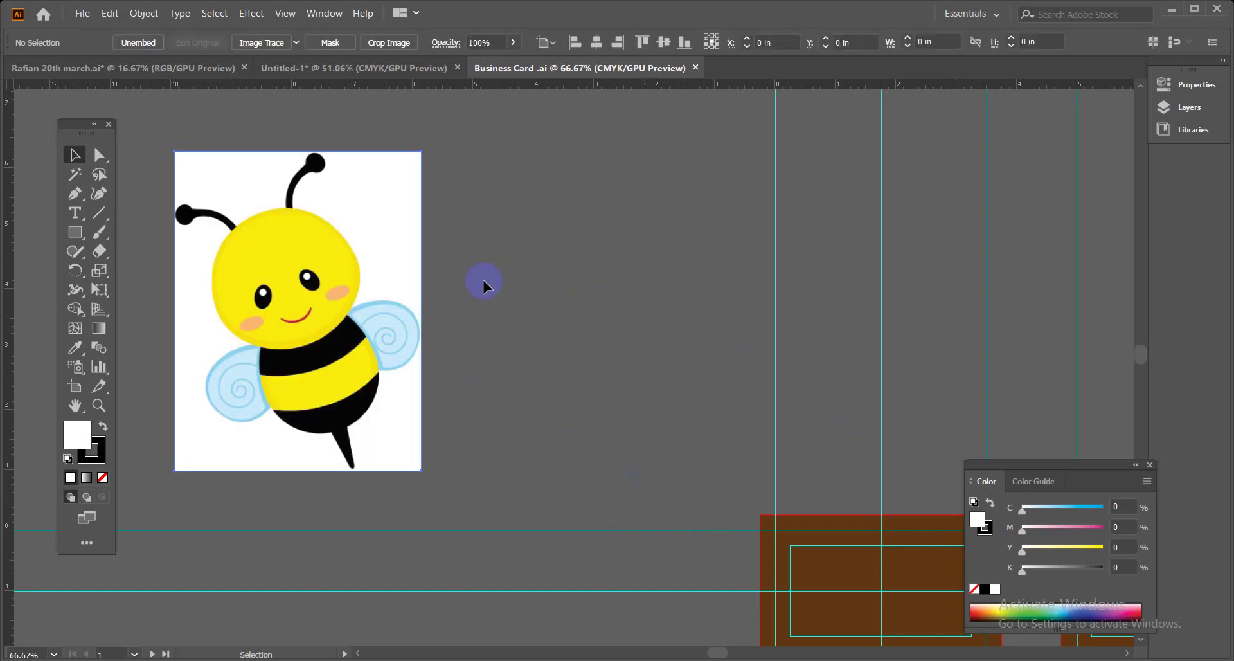
# Draw a tall ellipse to the right of the bee image.
pyautogui.click(399, 207)
pyautogui.moveTo(77, 239); pyautogui.dragTo(128, 266)
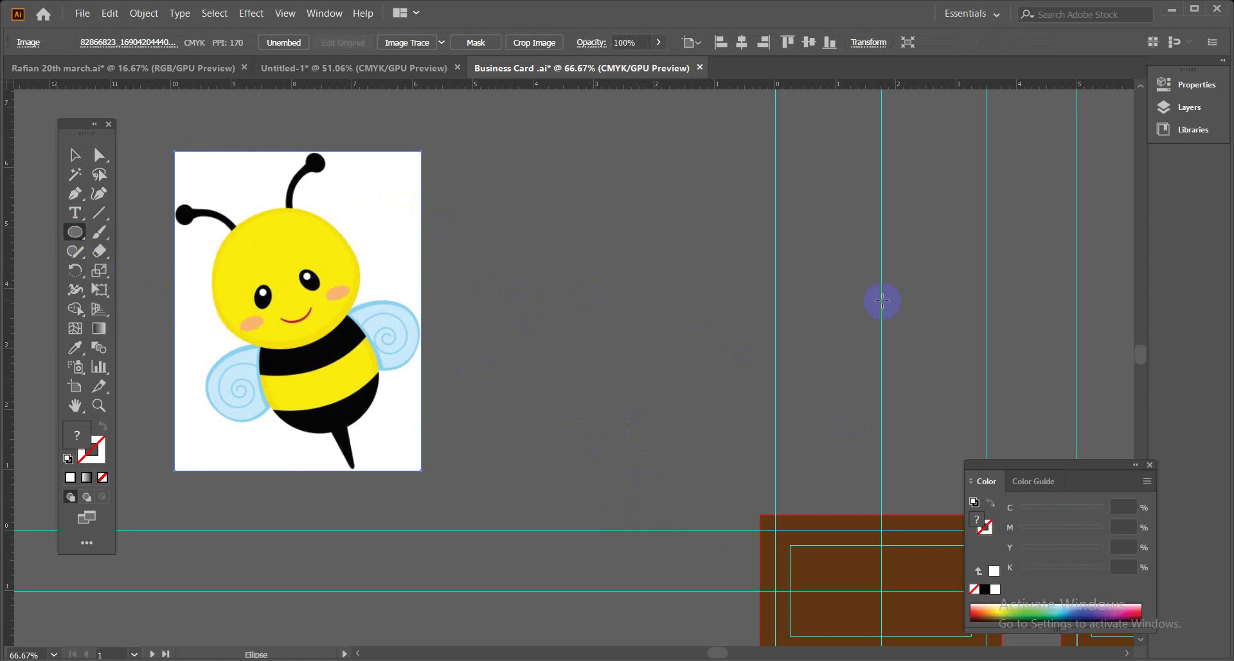
pyautogui.moveTo(519, 223); pyautogui.dragTo(709, 486)
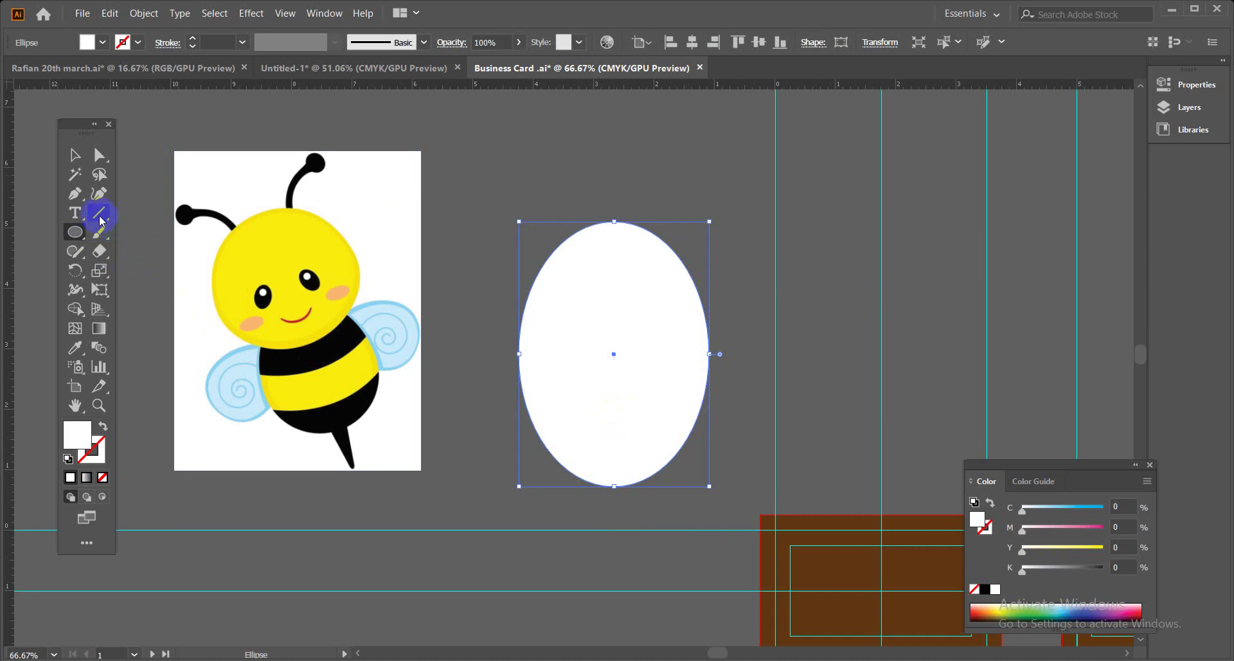
# Draw a red-stroked arc across the ellipse's upper left and rotate it diagonally.
pyautogui.moveTo(101, 221); pyautogui.dragTo(166, 229)
pyautogui.moveTo(511, 246); pyautogui.dragTo(681, 402)
pyautogui.moveTo(683, 401); pyautogui.dragTo(682, 402)
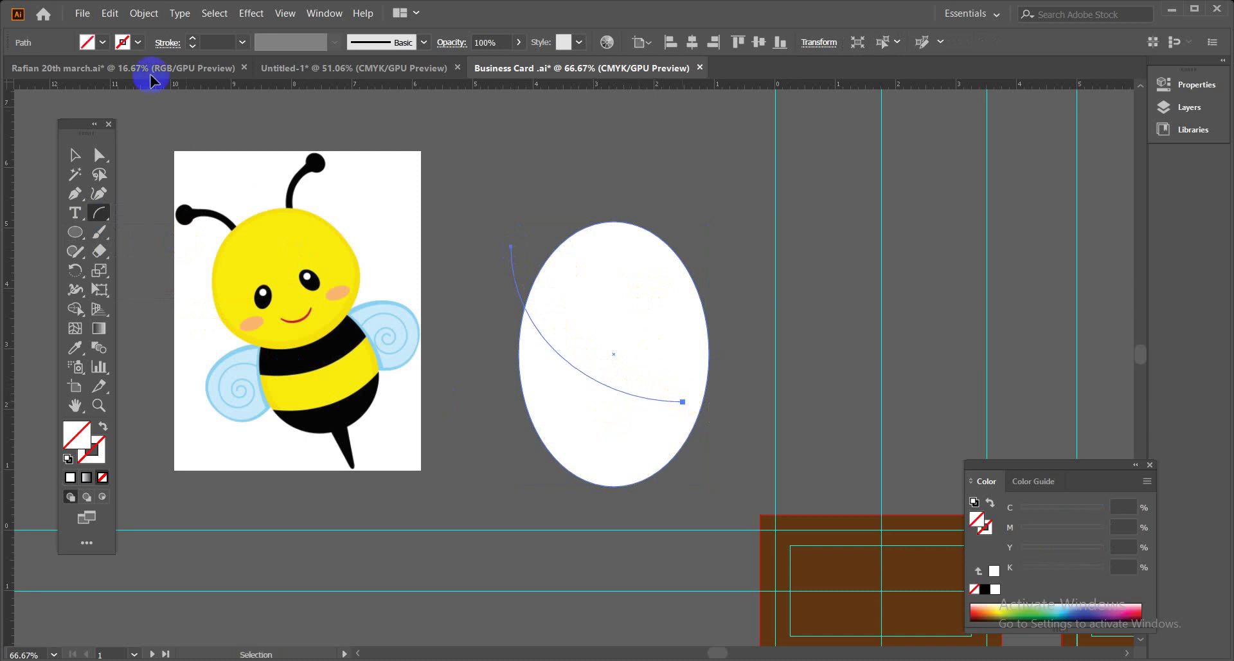
pyautogui.click(138, 43)
pyautogui.click(53, 75)
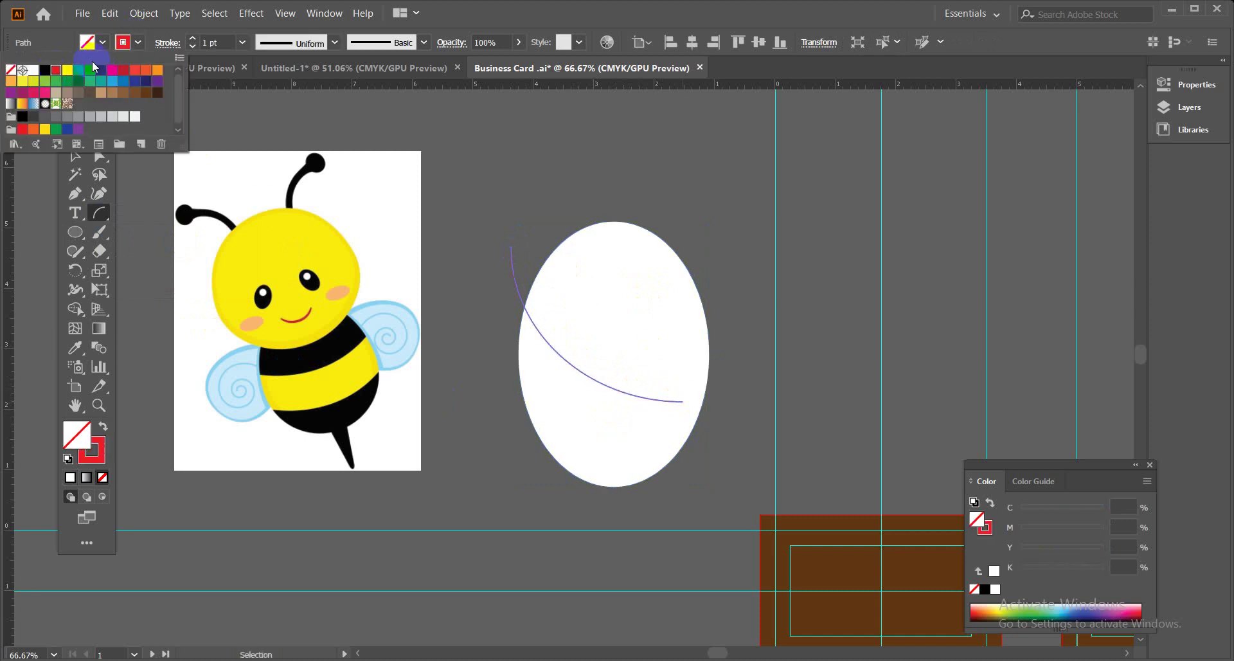
pyautogui.click(75, 154)
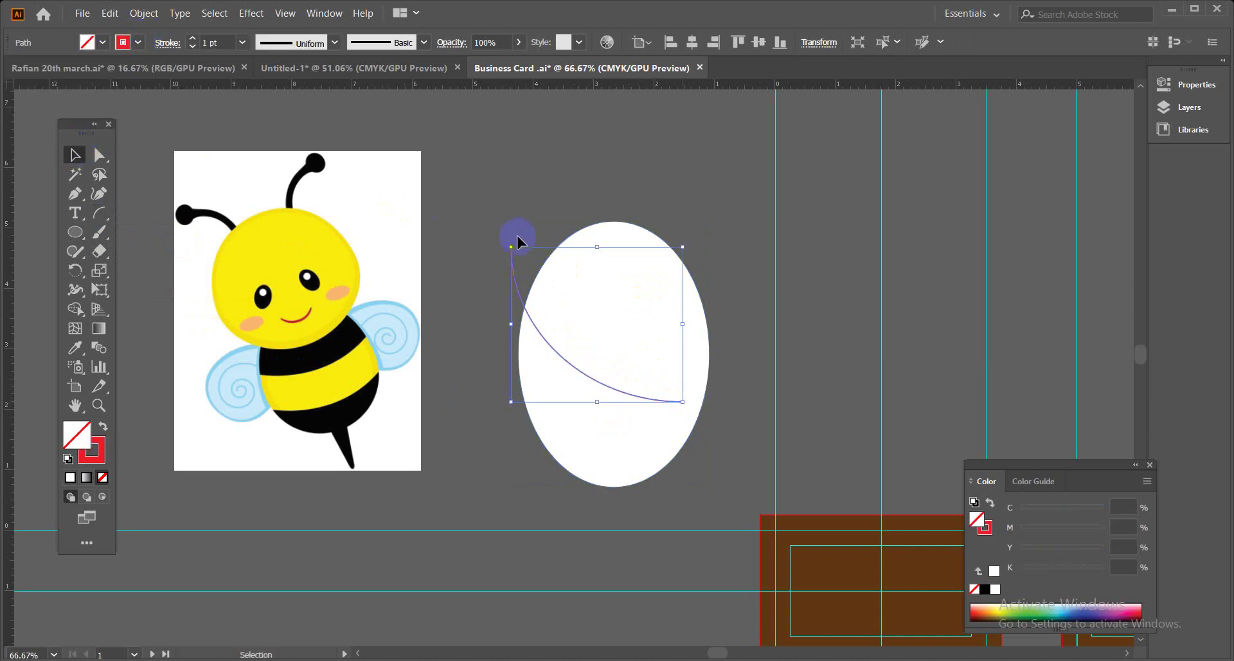
pyautogui.moveTo(510, 239); pyautogui.dragTo(524, 276)
# Duplicate the curve lower on the ellipse, then select the ellipse and both curves.
pyautogui.click(667, 203)
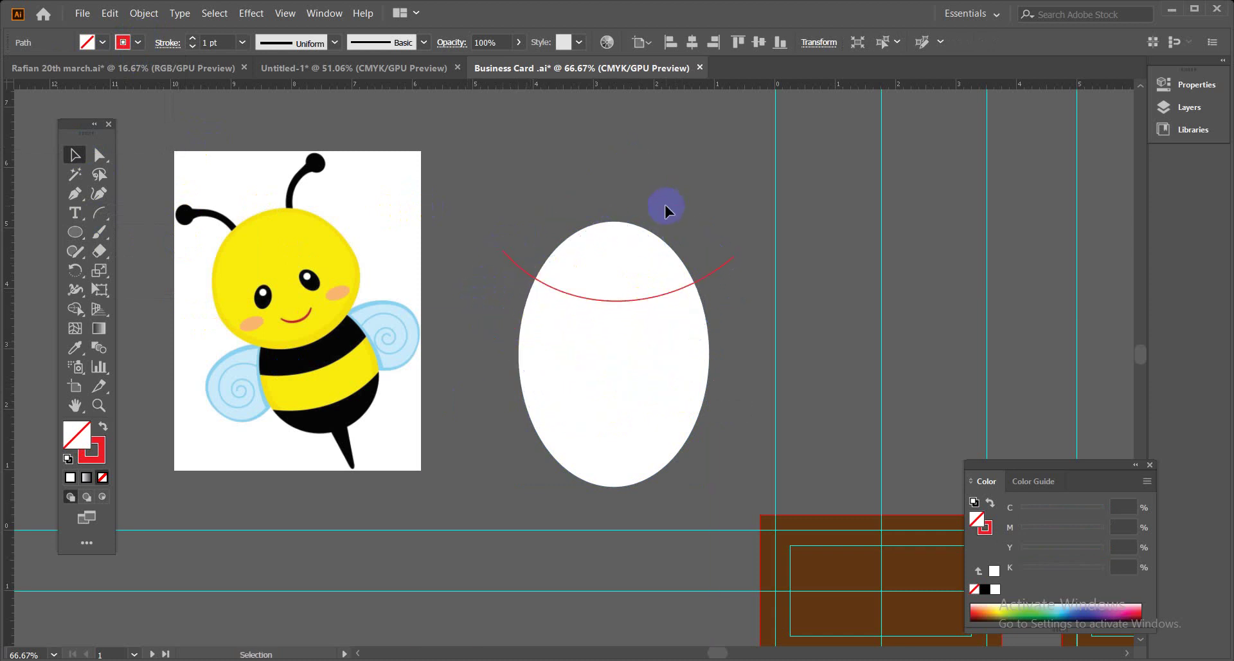
pyautogui.moveTo(713, 277); pyautogui.dragTo(711, 380)
pyautogui.moveTo(709, 277); pyautogui.dragTo(706, 300)
pyautogui.click(709, 214)
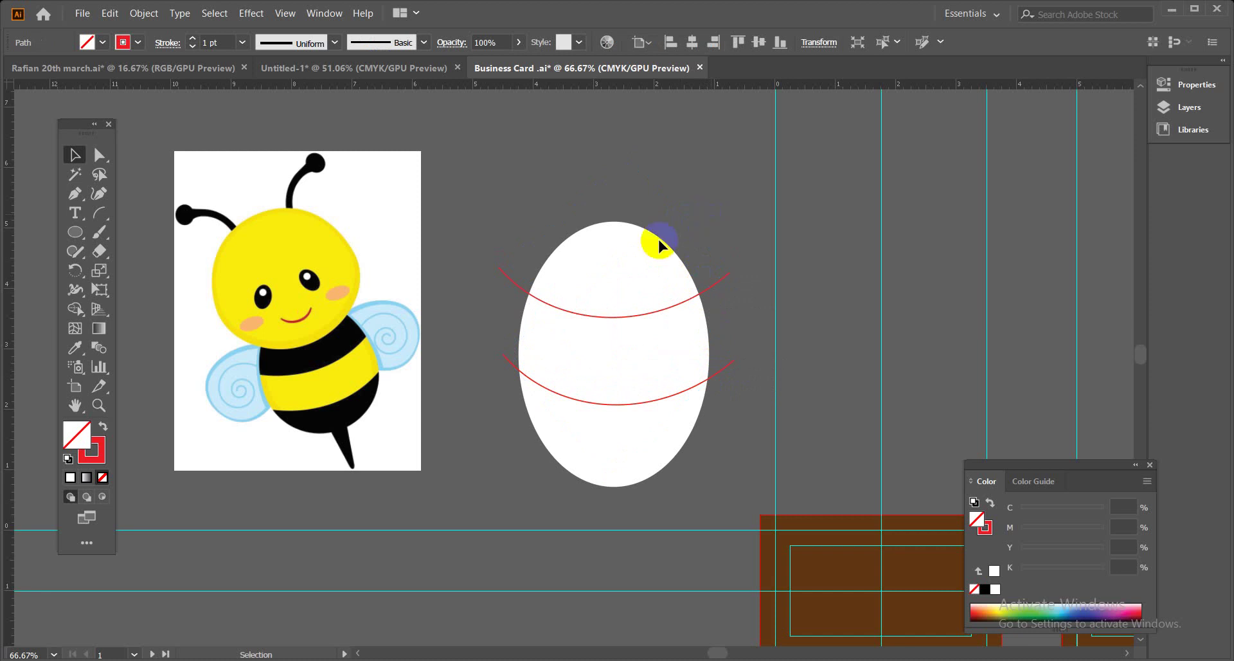
pyautogui.moveTo(538, 216); pyautogui.dragTo(691, 498)
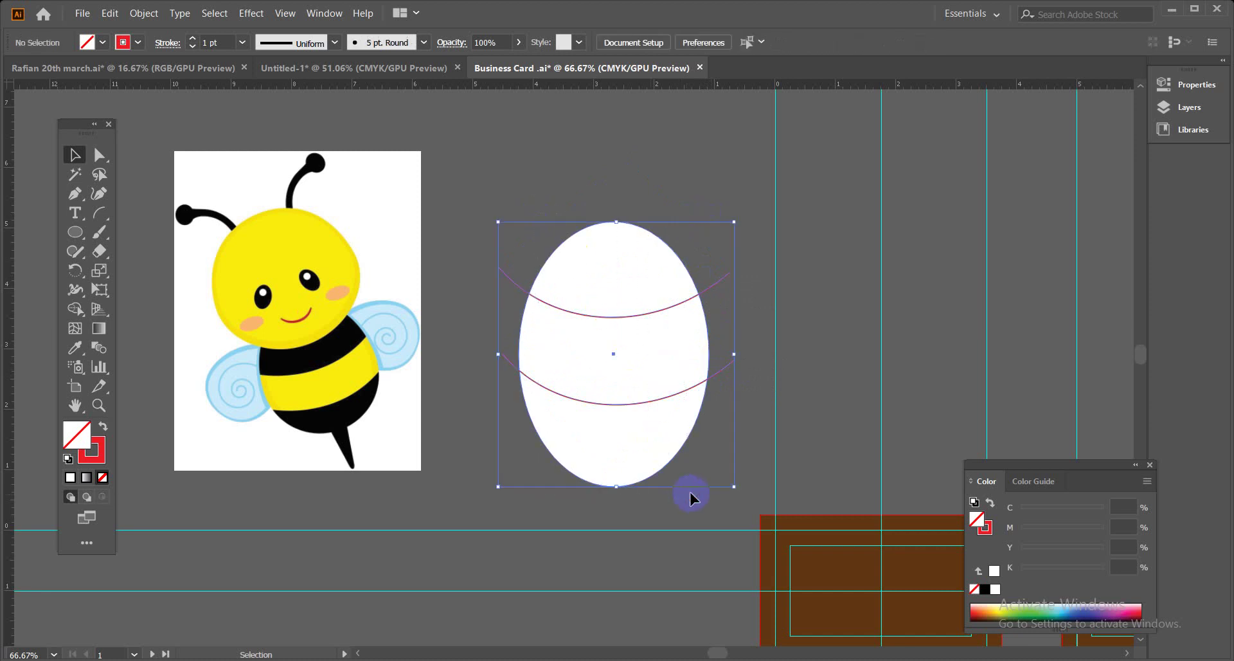
# Divide the ellipse along both curves using the Pathfinder panel.
pyautogui.click(324, 13)
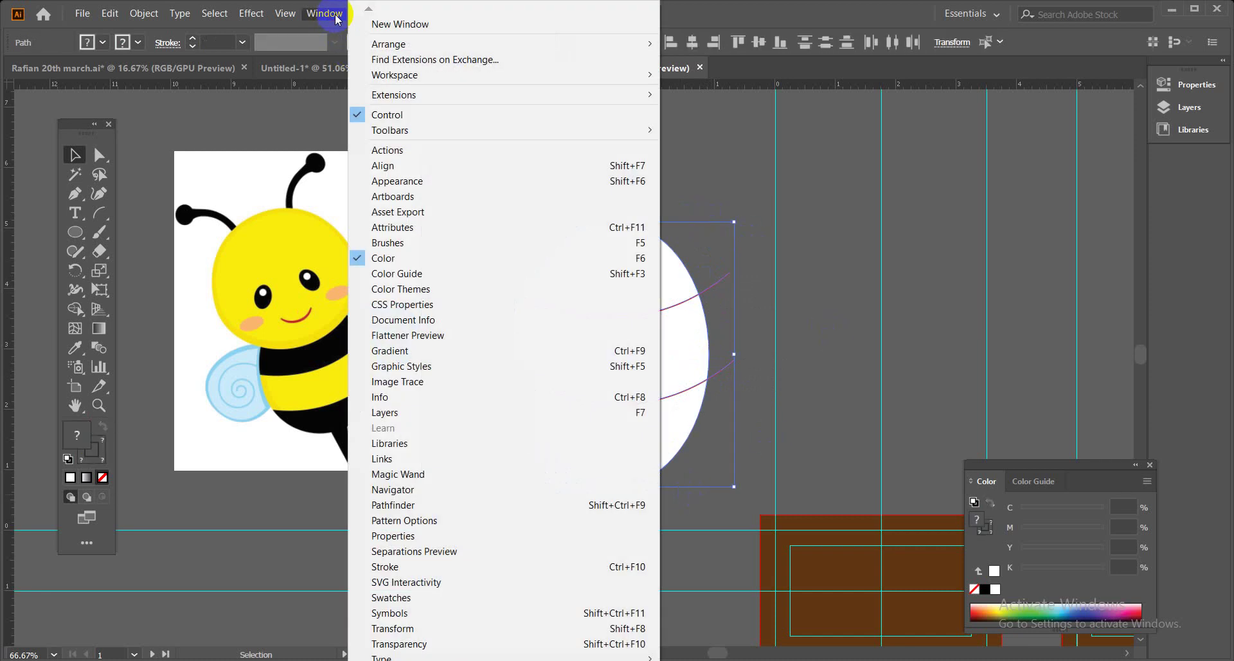
pyautogui.click(431, 504)
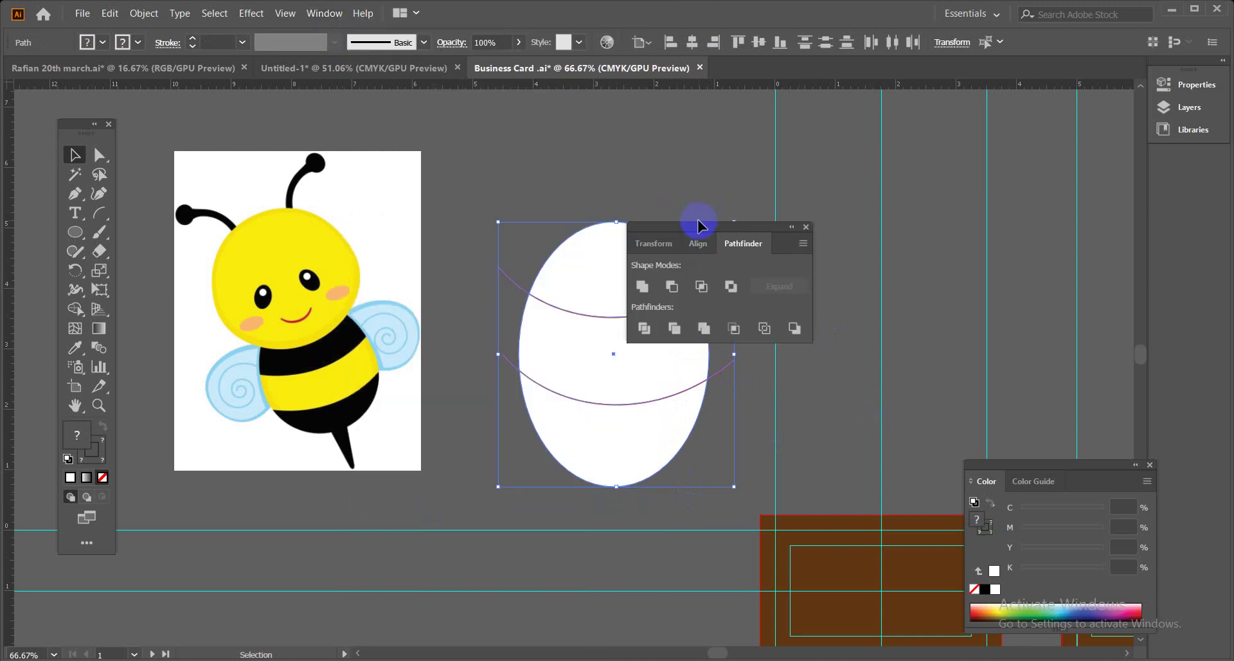
pyautogui.moveTo(703, 228); pyautogui.dragTo(900, 153)
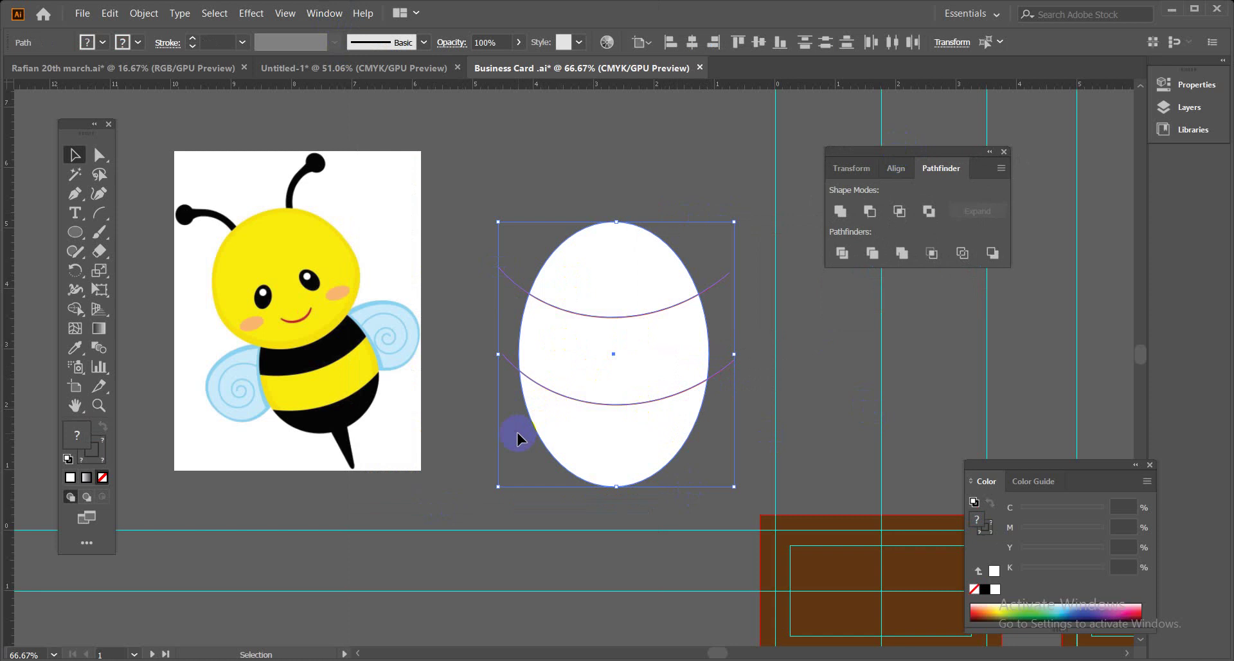
pyautogui.click(842, 253)
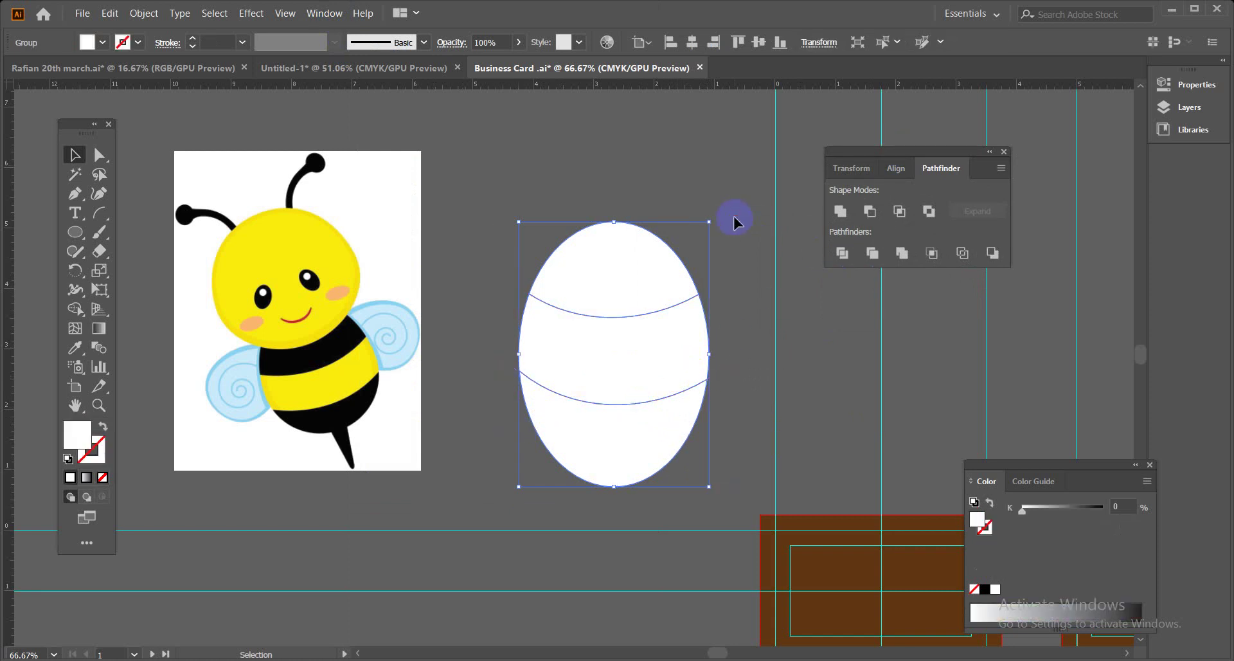
# Ungroup the divided pieces, test-move the top cap, undo it, and reselect all pieces.
pyautogui.moveTo(655, 288); pyautogui.dragTo(635, 254)
pyautogui.rightClick(635, 254)
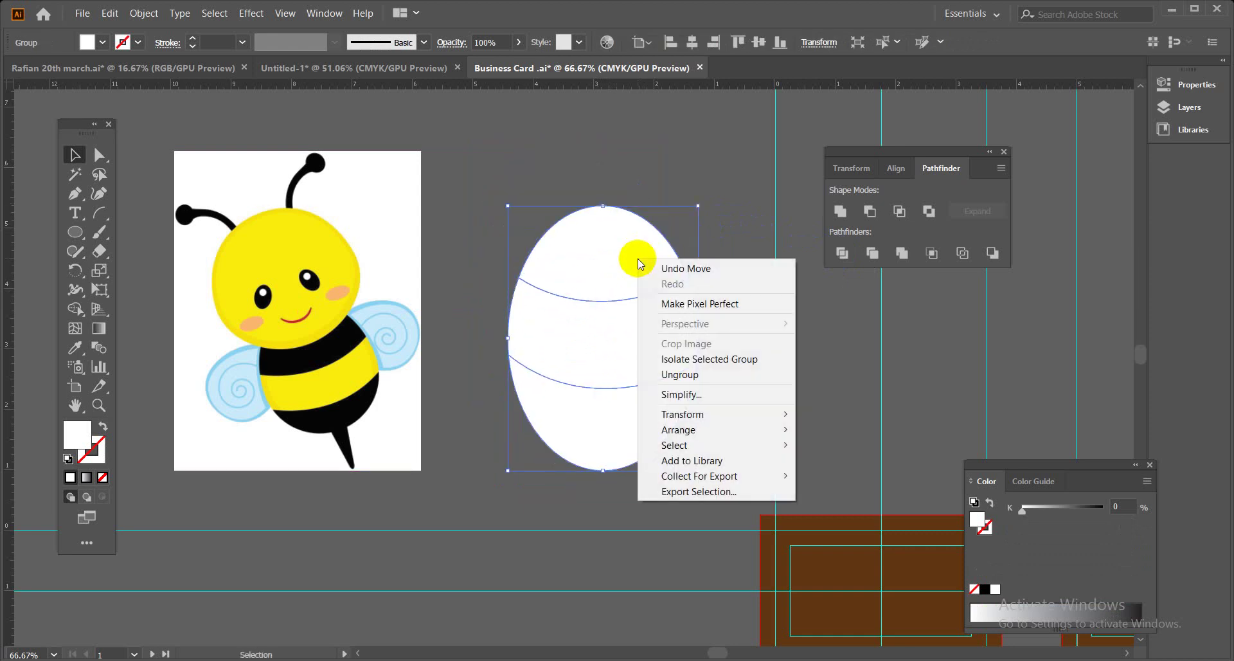
pyautogui.click(709, 376)
pyautogui.click(714, 367)
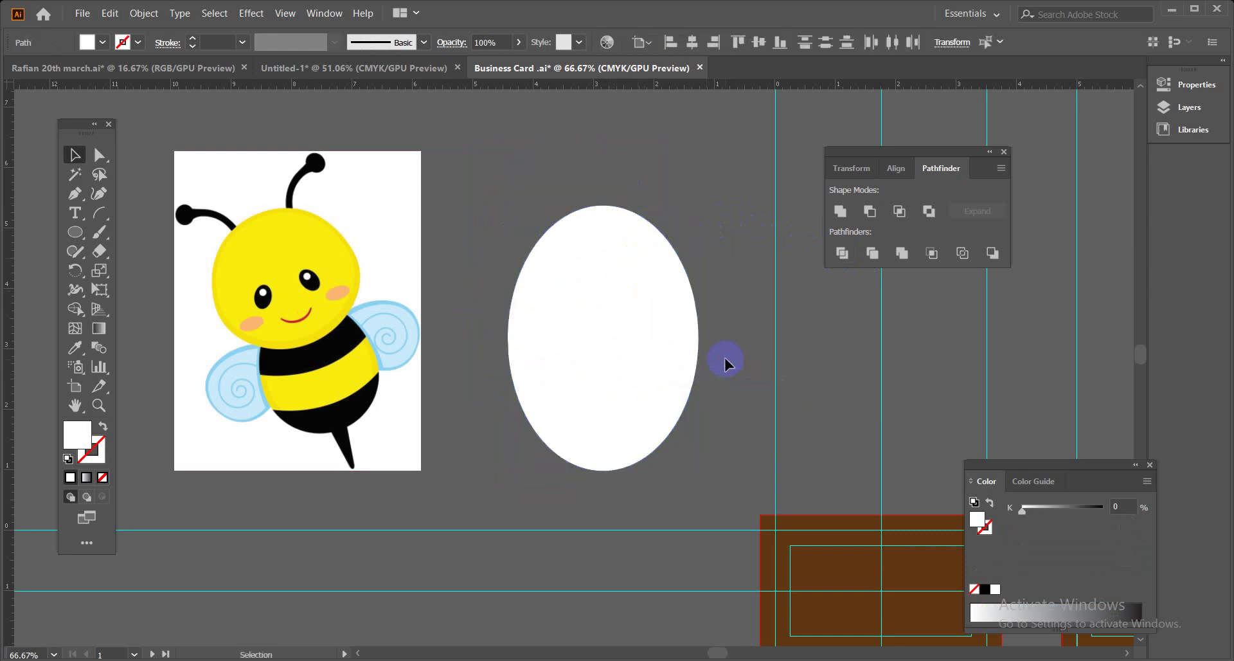
pyautogui.moveTo(599, 263); pyautogui.dragTo(605, 220)
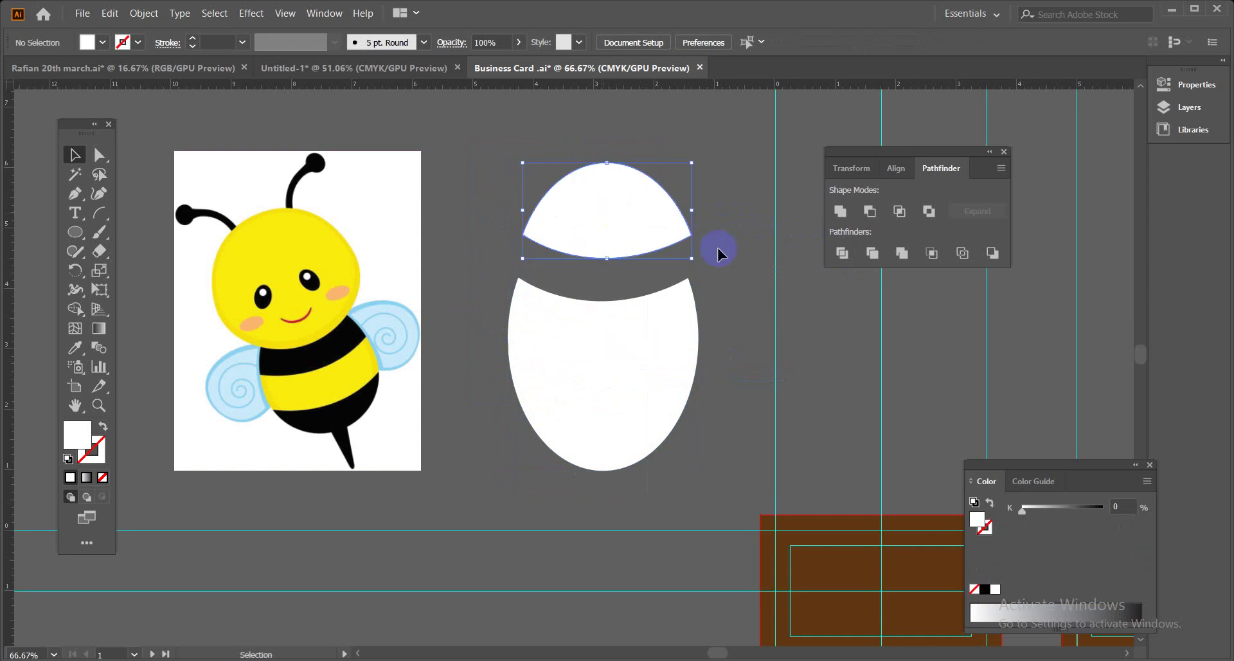
pyautogui.hotkey('ctrl', 'z')
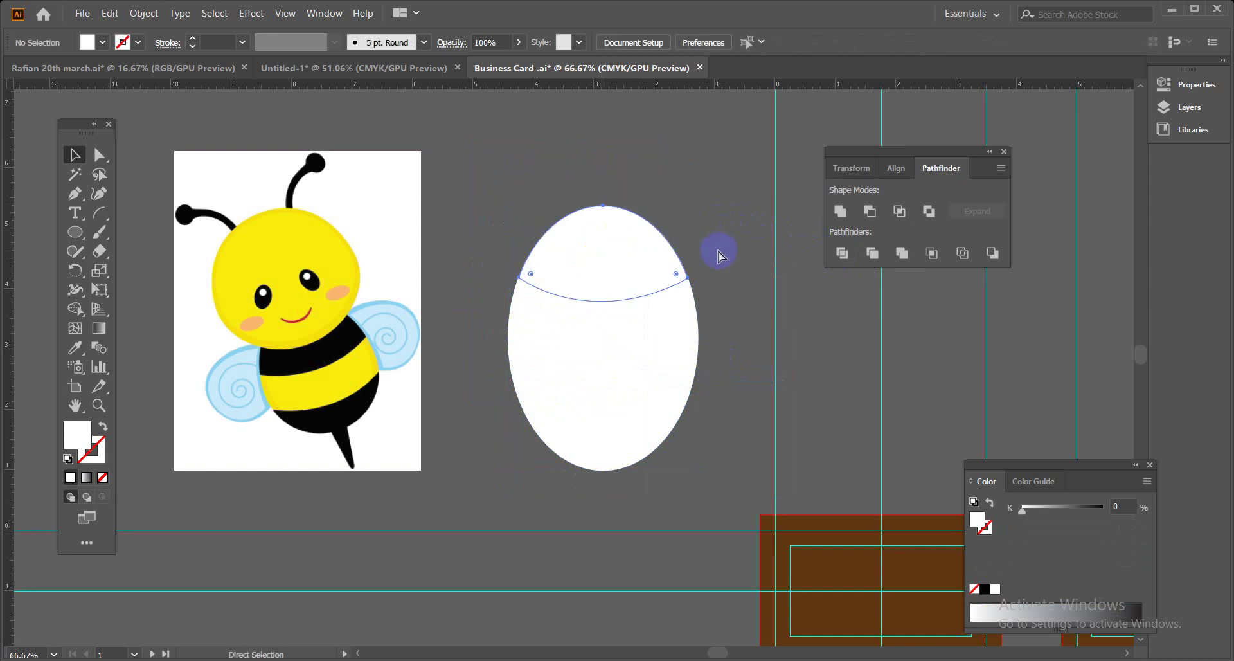
pyautogui.click(713, 255)
pyautogui.click(634, 256)
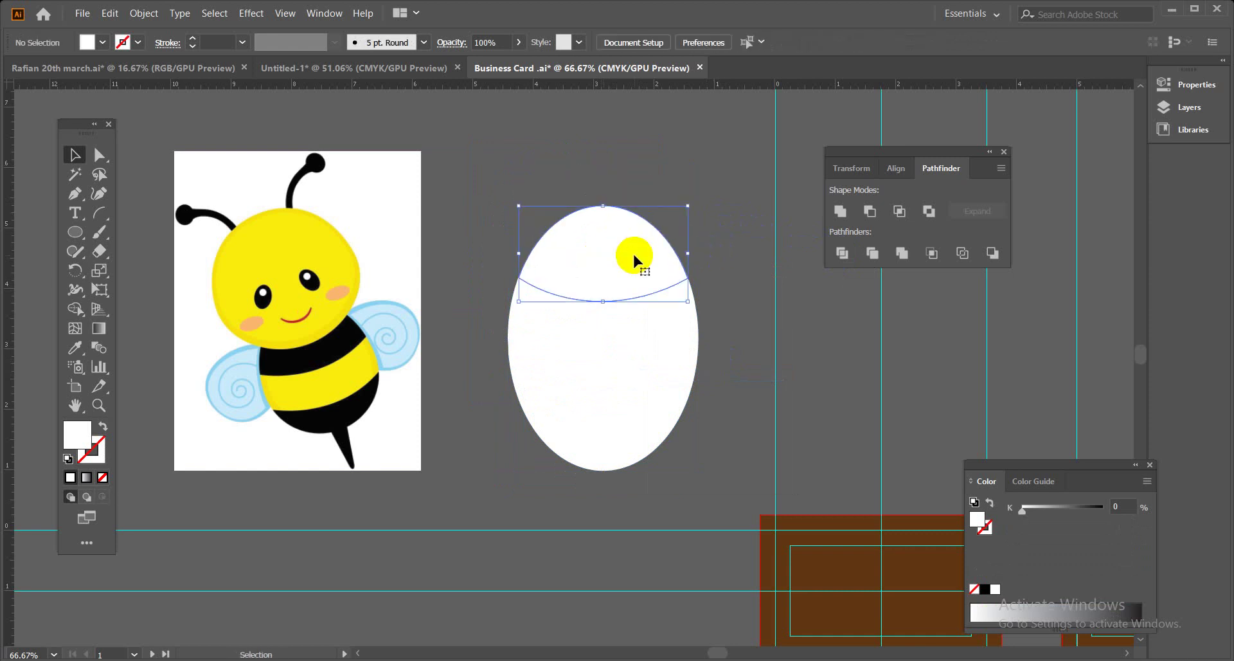
pyautogui.moveTo(527, 361); pyautogui.dragTo(600, 455)
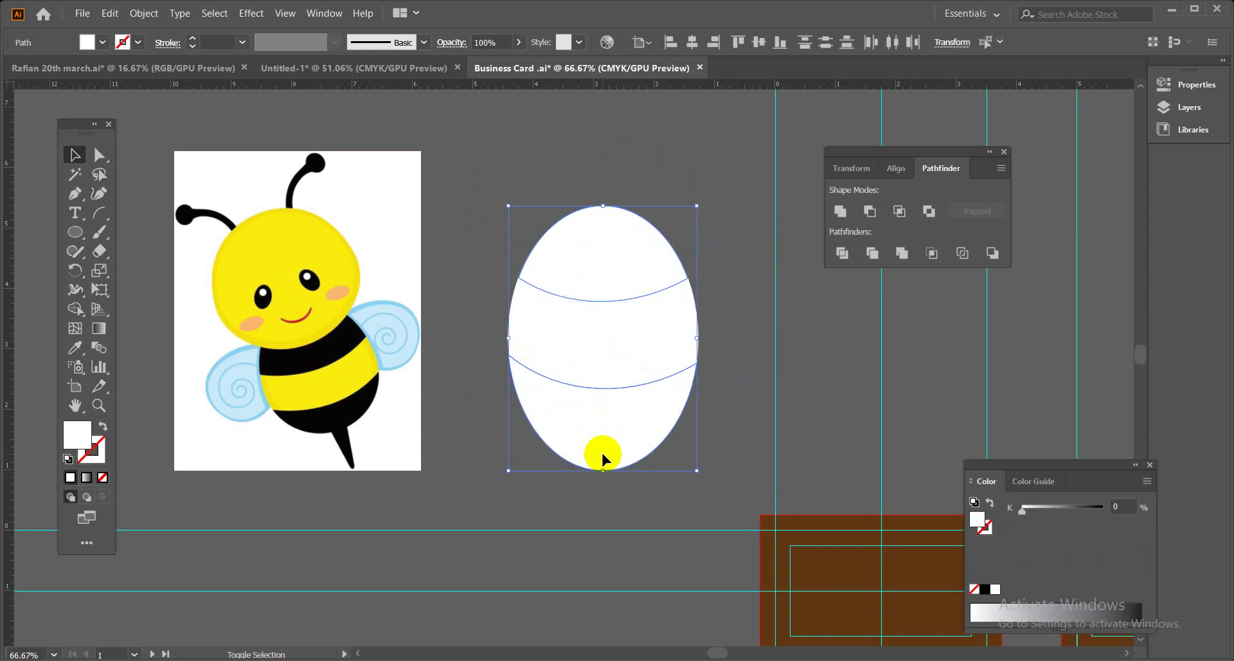
# Fill all the ellipse pieces with black.
pyautogui.click(102, 42)
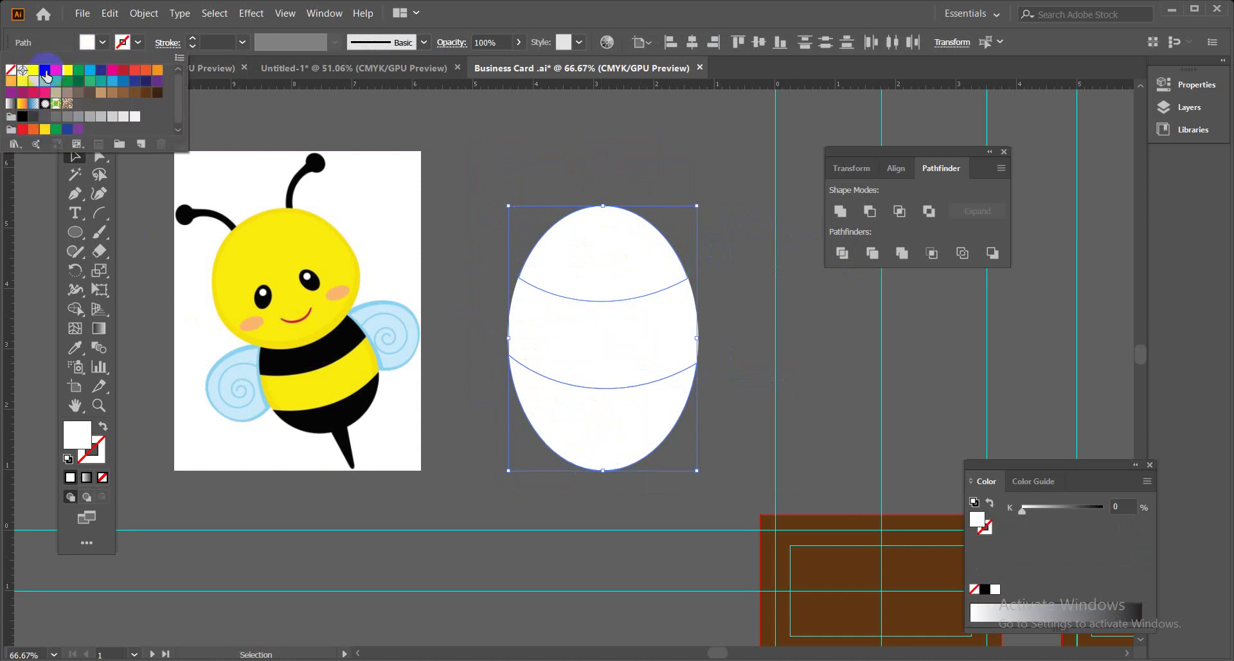
pyautogui.click(45, 69)
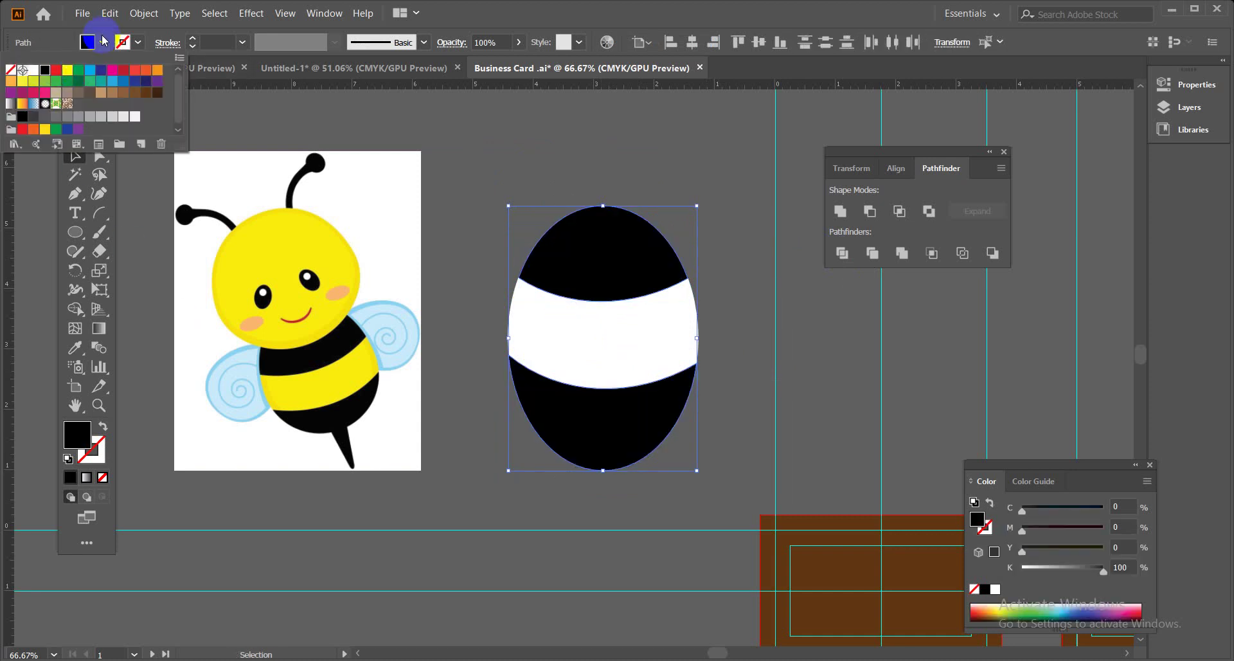
pyautogui.click(485, 158)
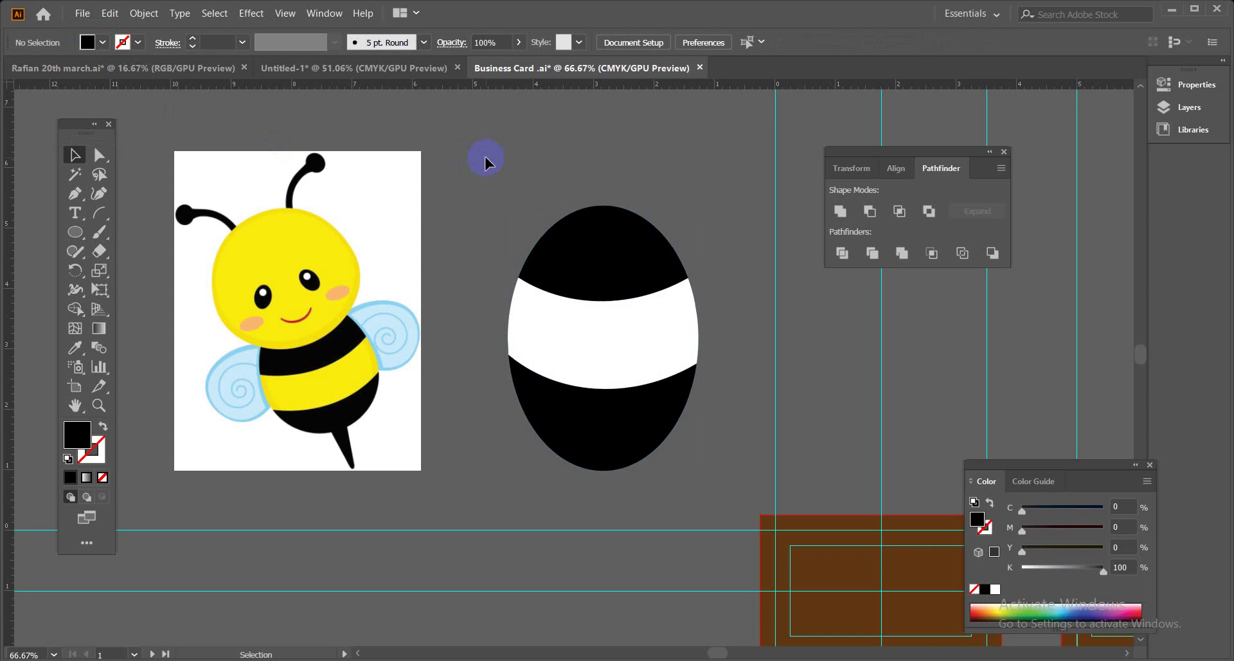
# Give the middle band the bee's yellow using the Eyedropper.
pyautogui.click(546, 314)
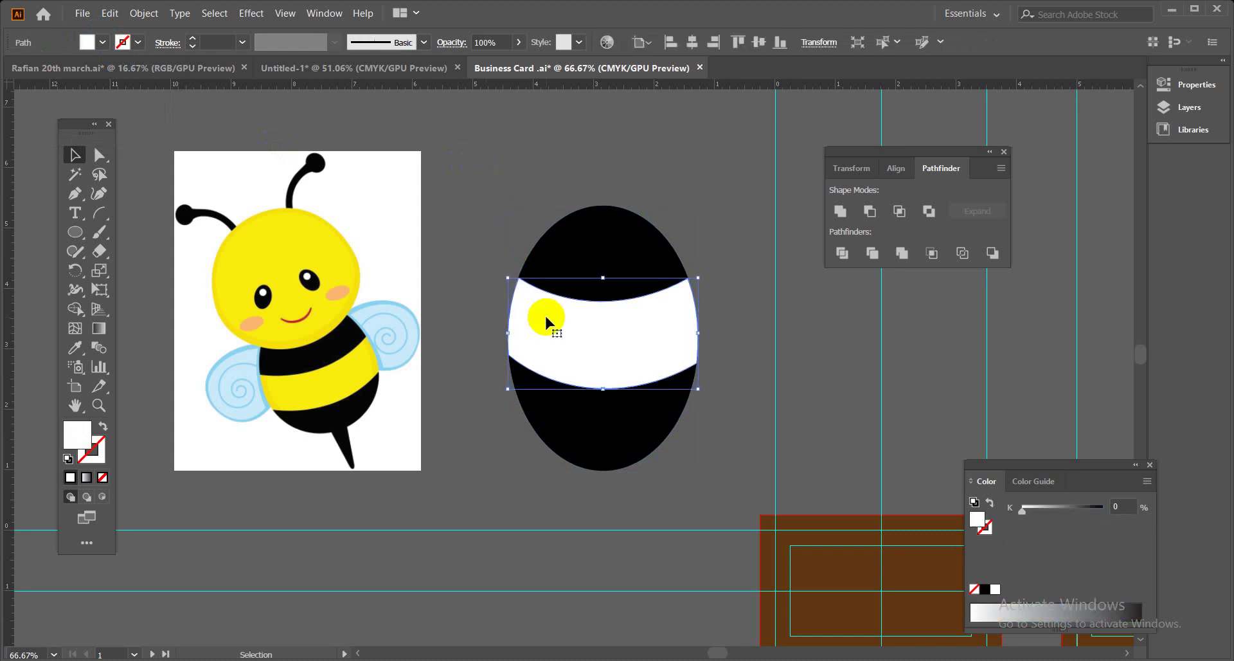
pyautogui.click(75, 347)
pyautogui.click(278, 276)
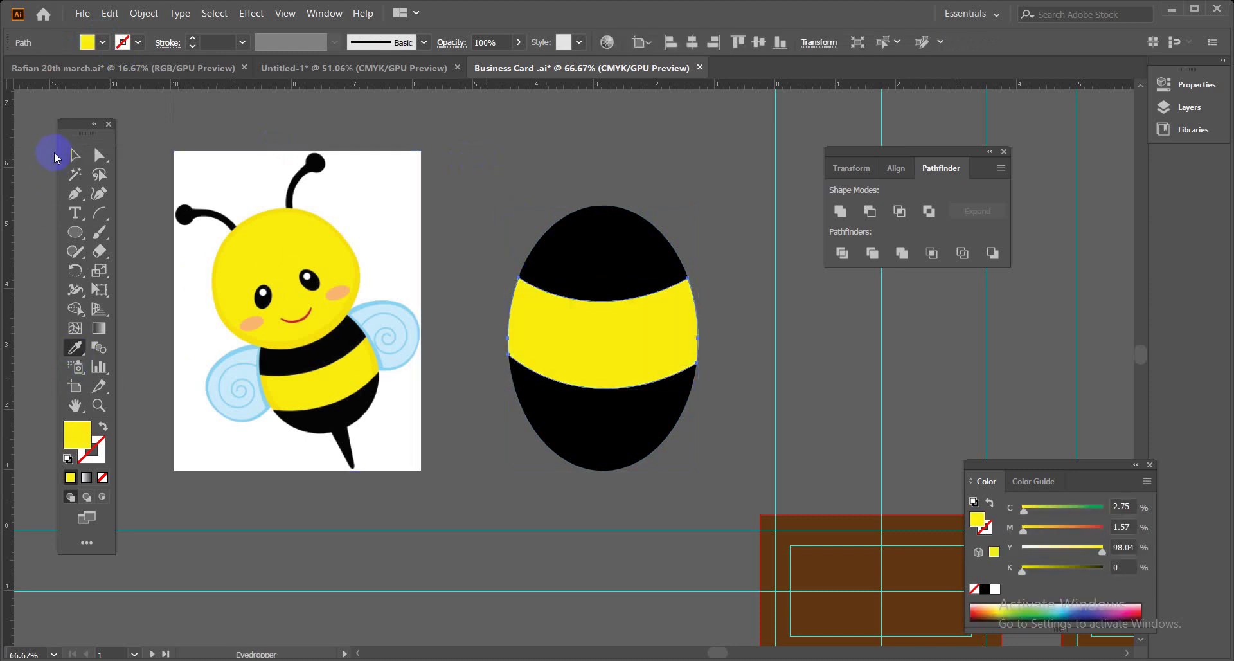
pyautogui.click(75, 155)
pyautogui.click(582, 157)
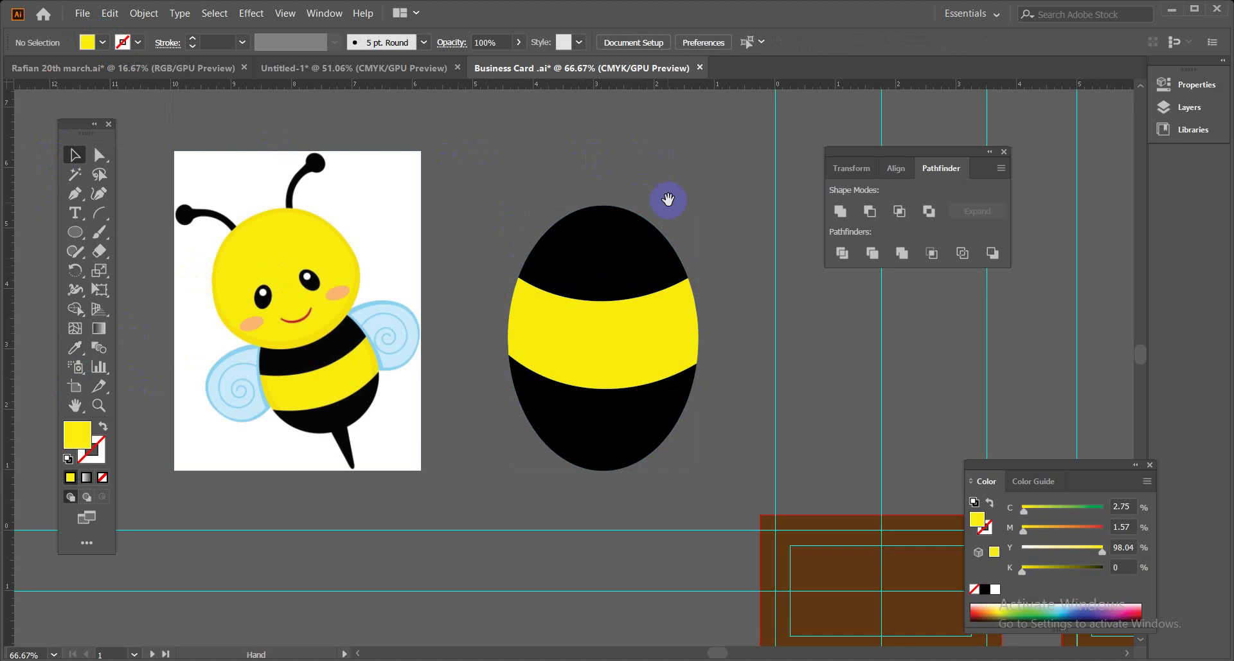
pyautogui.moveTo(667, 199); pyautogui.dragTo(661, 202)
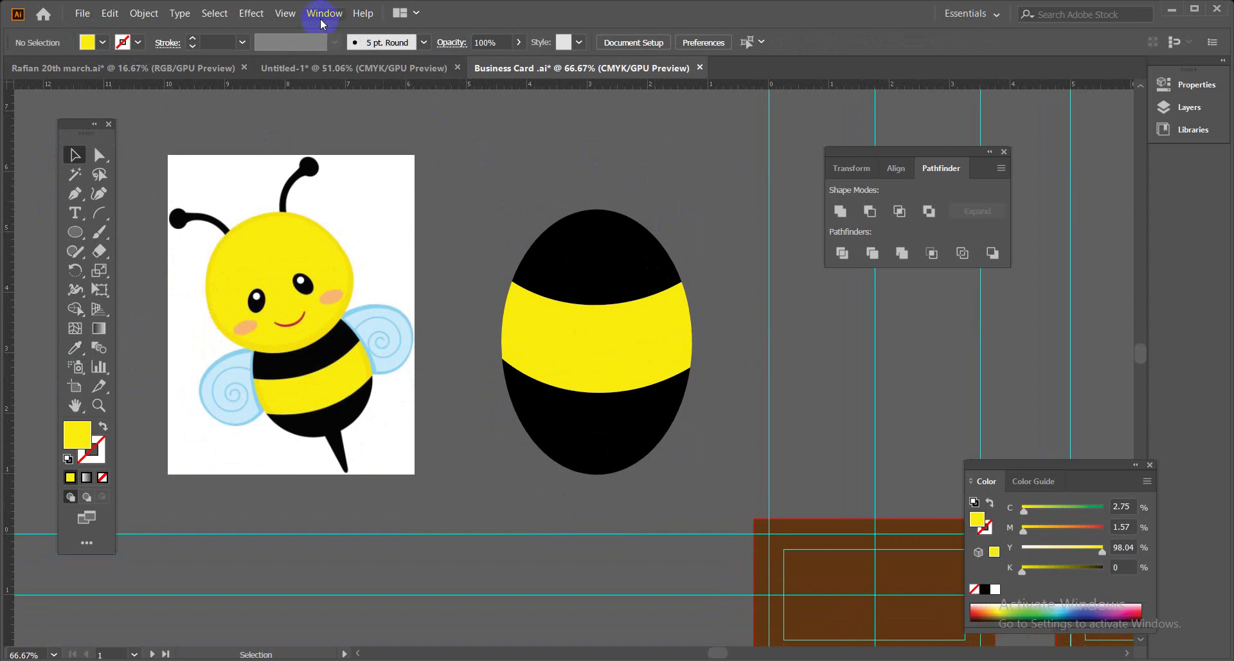
# Delete the black top and bottom pieces of the ellipse.
pyautogui.click(639, 264)
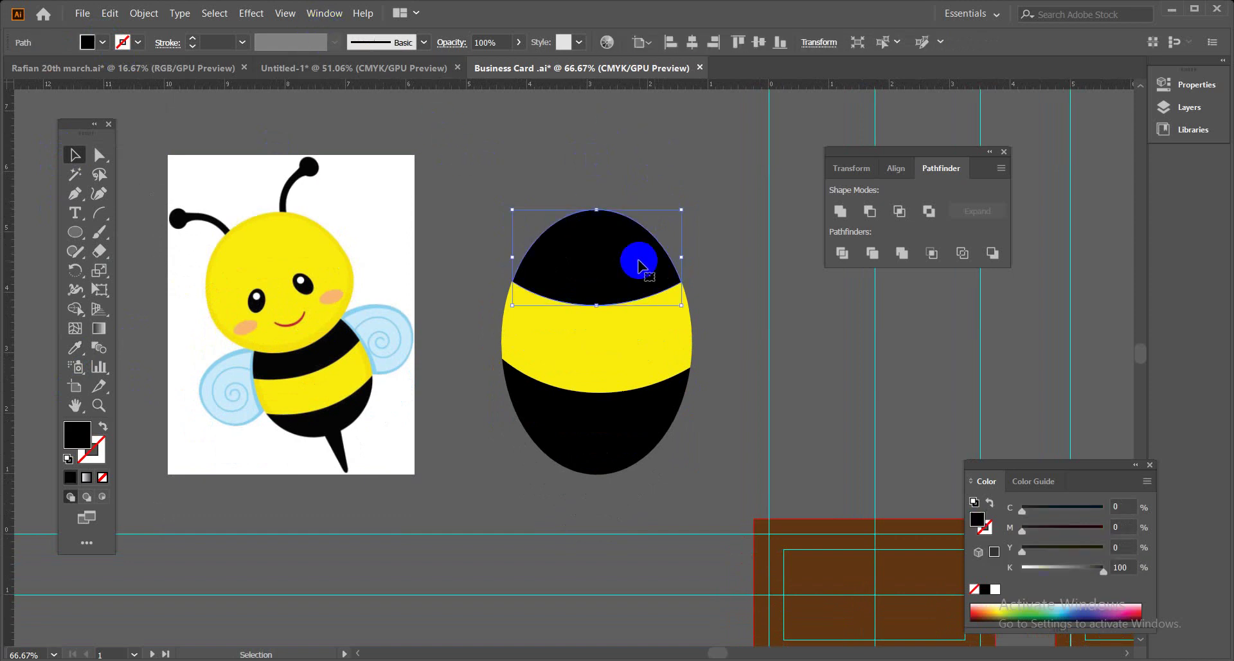
pyautogui.press('Delete')
pyautogui.click(649, 421)
pyautogui.press('Delete')
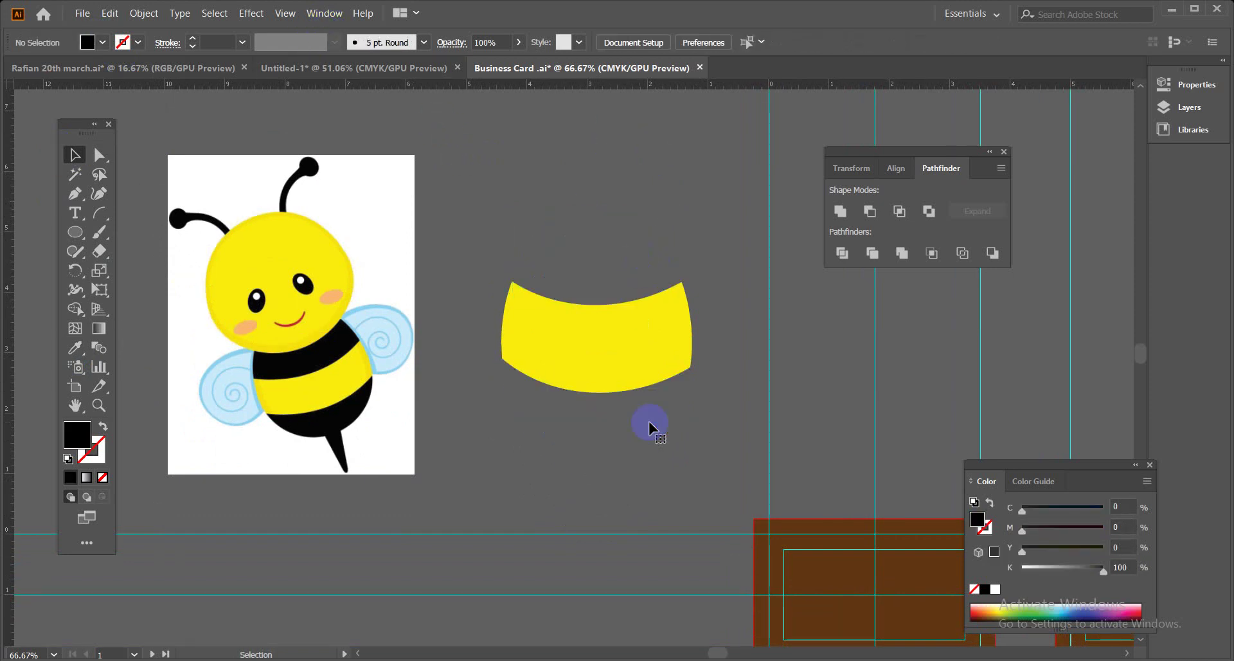
# Move the yellow band onto the bee, delete the bee reference, and pan to the cards.
pyautogui.moveTo(637, 360); pyautogui.dragTo(621, 358)
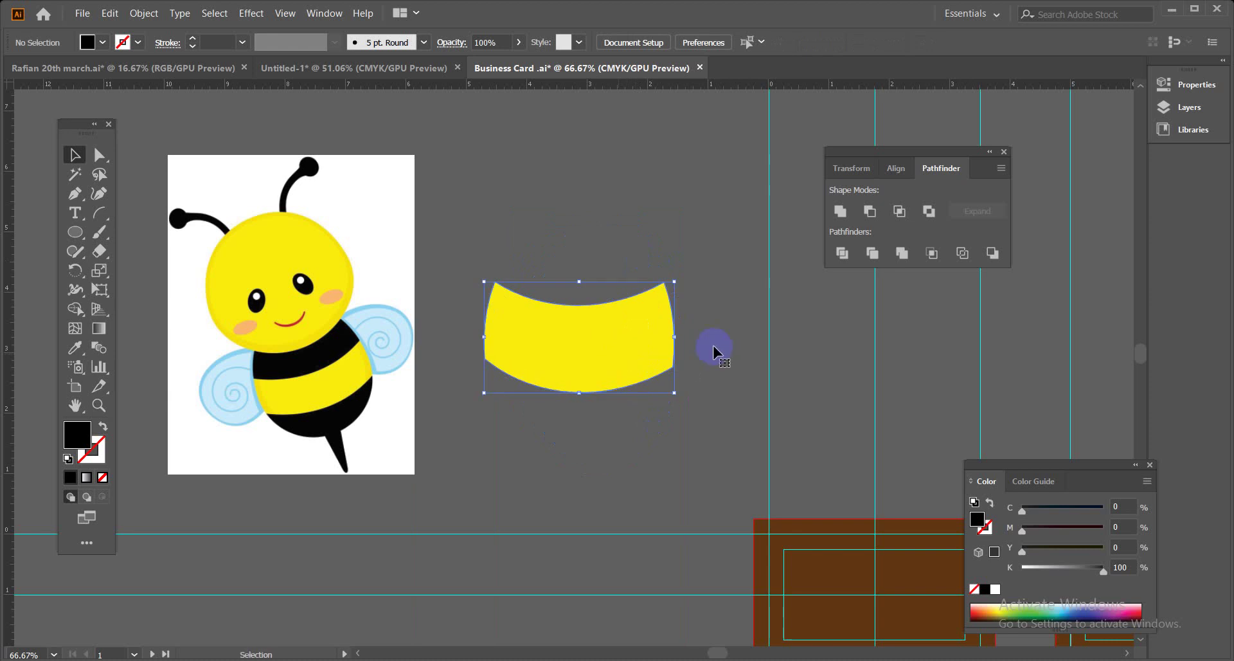
pyautogui.click(586, 484)
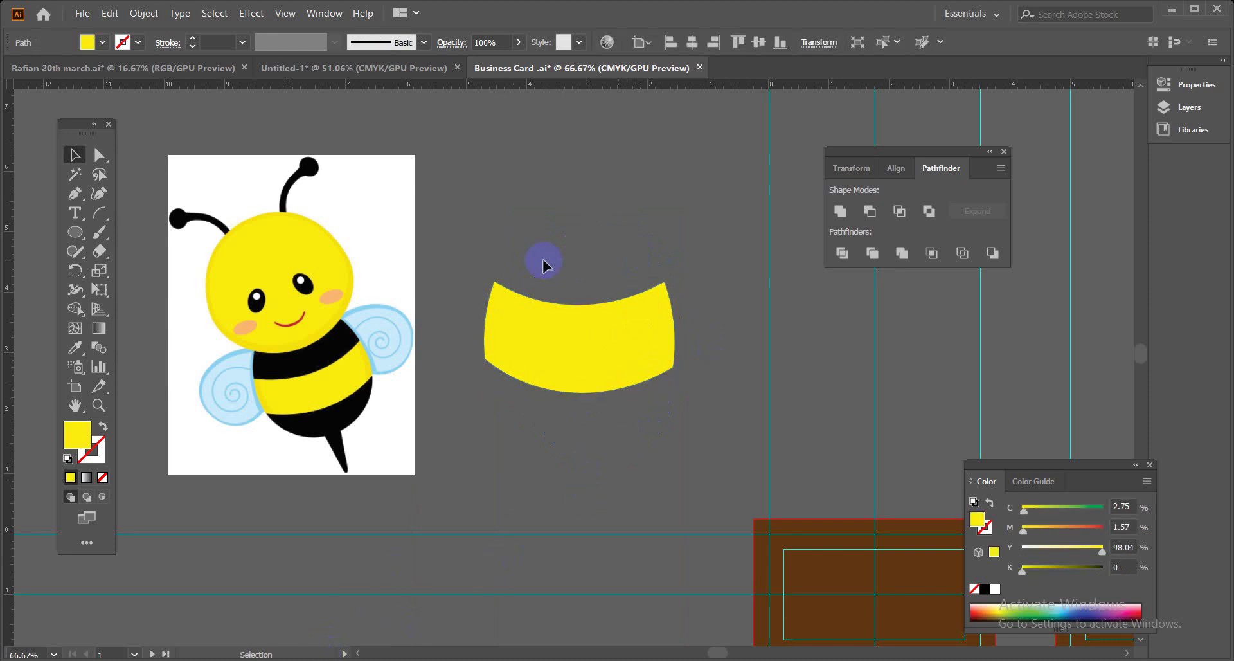
pyautogui.click(611, 380)
pyautogui.moveTo(611, 380); pyautogui.dragTo(328, 379)
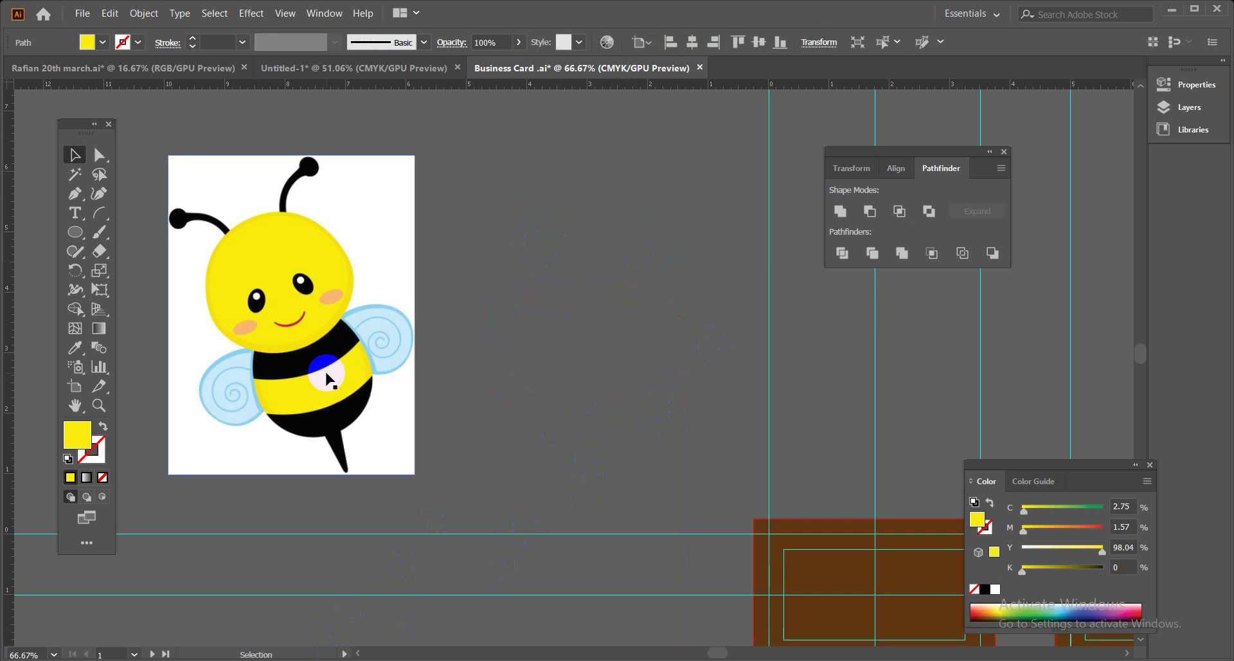
pyautogui.hotkey('ctrl', 'shift', 'a')
pyautogui.press('Delete')
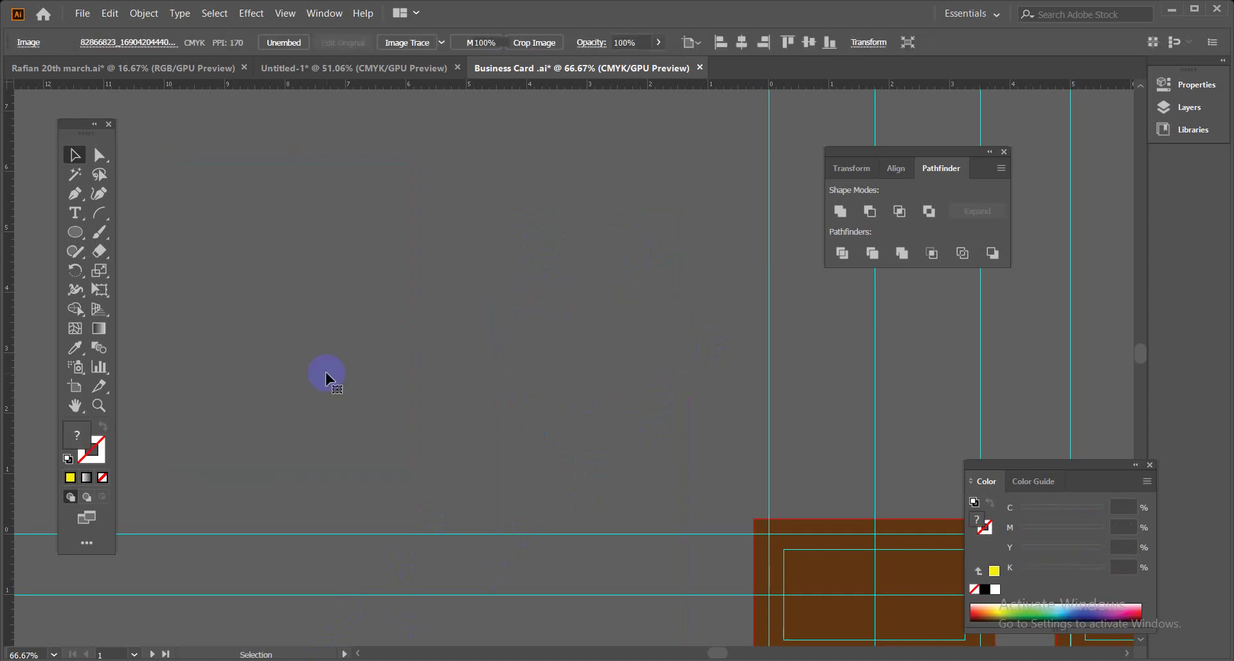
pyautogui.moveTo(830, 458); pyautogui.dragTo(353, 250)
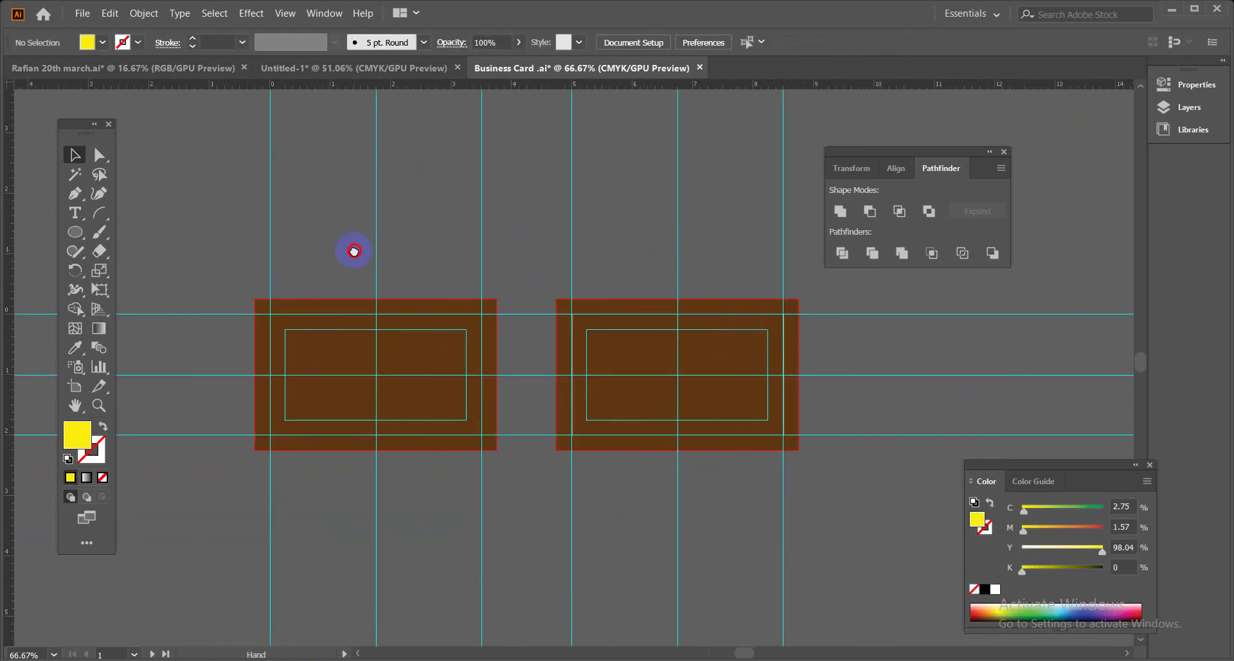
# Close the Pathfinder and color panels and center the two brown cards in view.
pyautogui.click(1004, 152)
pyautogui.click(1151, 465)
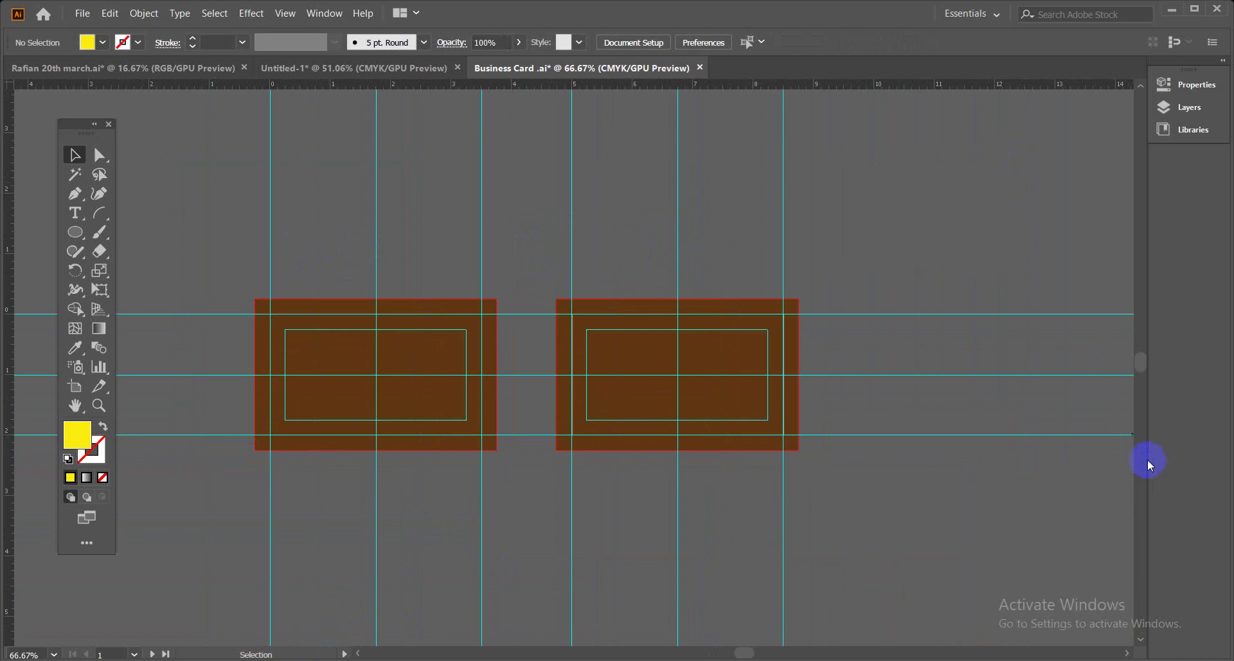
pyautogui.moveTo(495, 295); pyautogui.dragTo(546, 291)
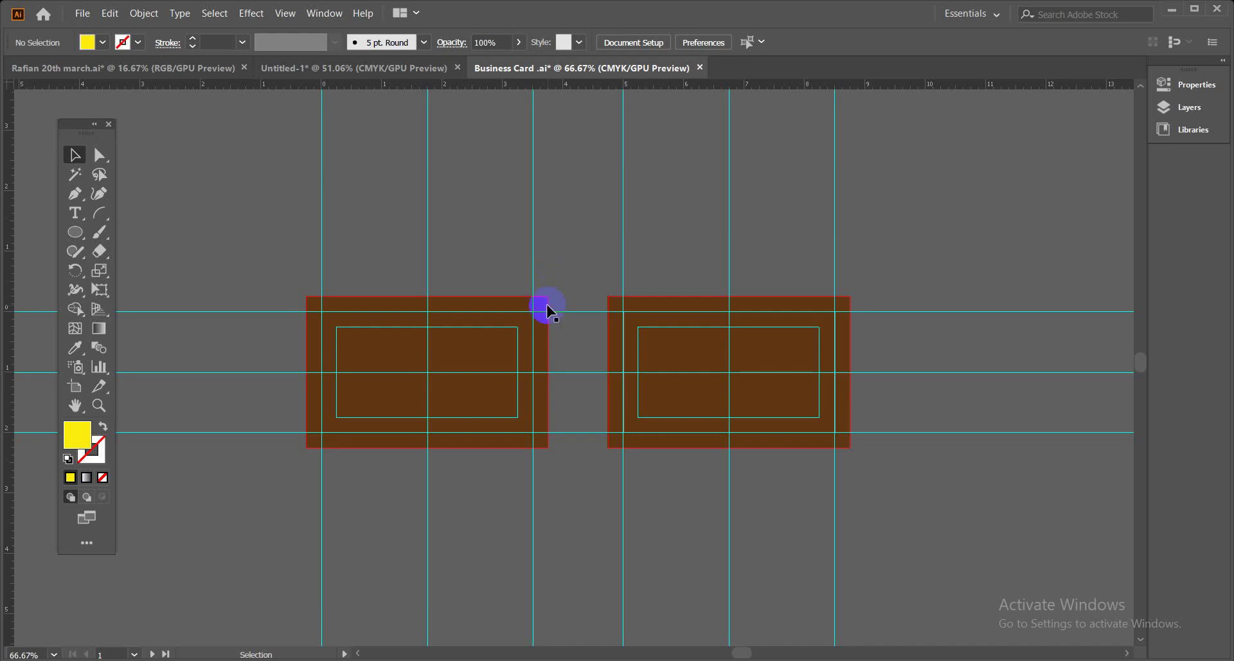
pyautogui.click(547, 309)
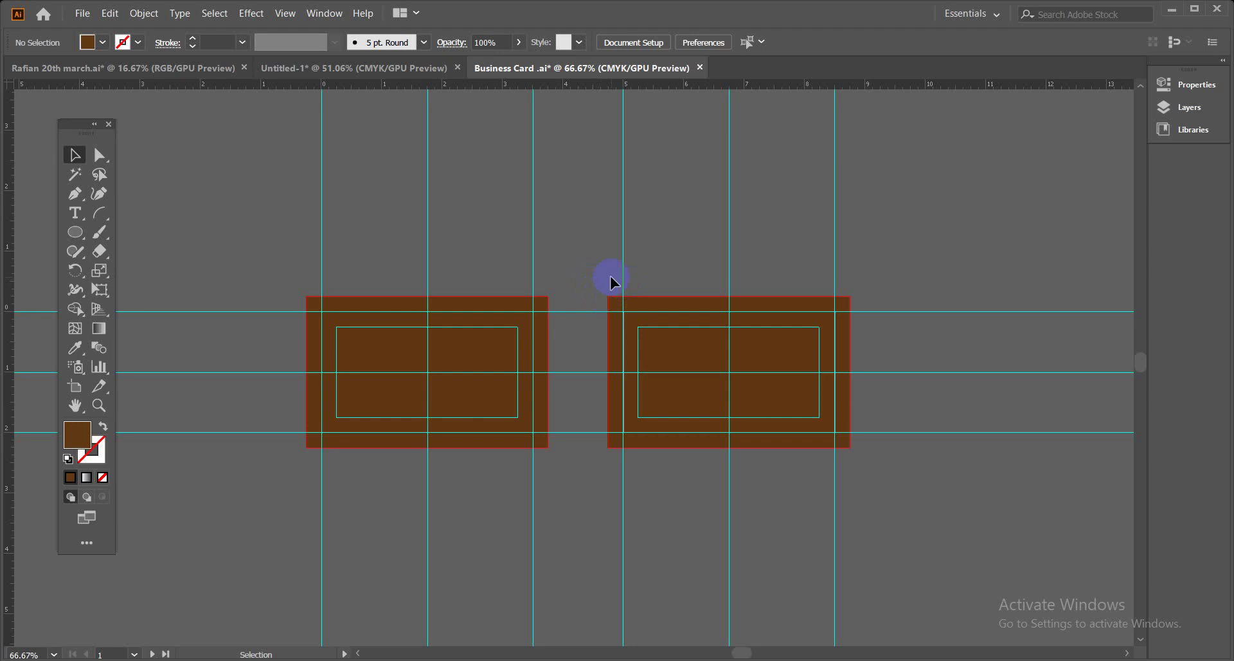
pyautogui.click(541, 378)
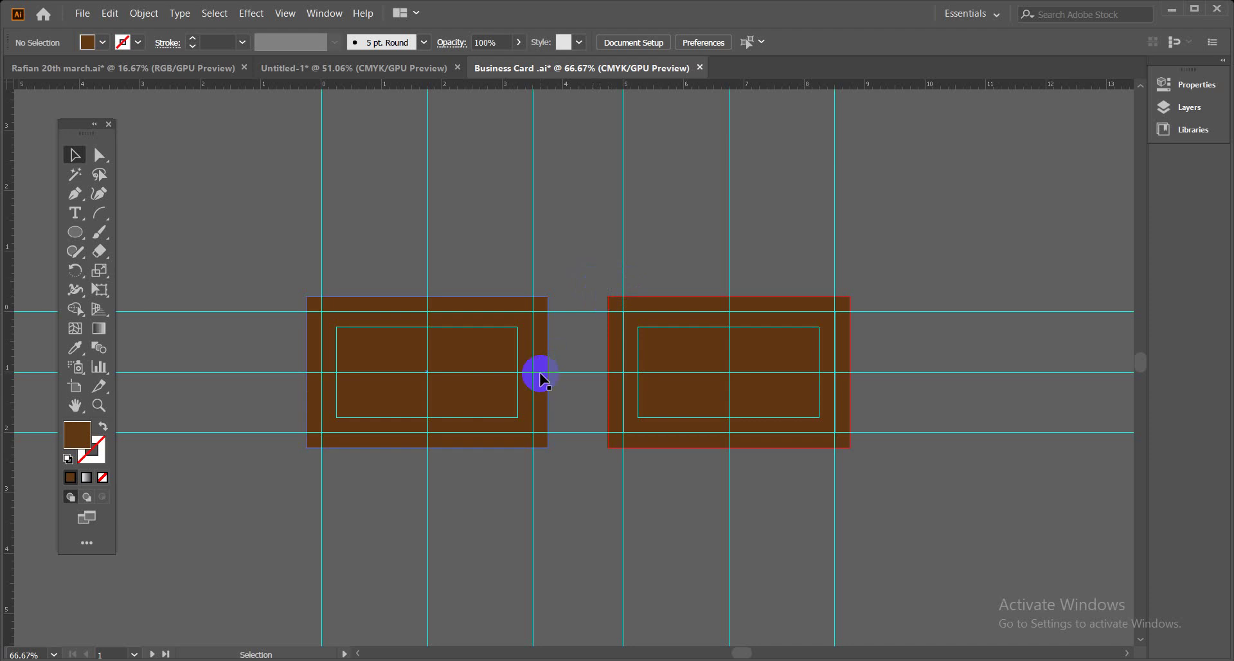
pyautogui.click(574, 513)
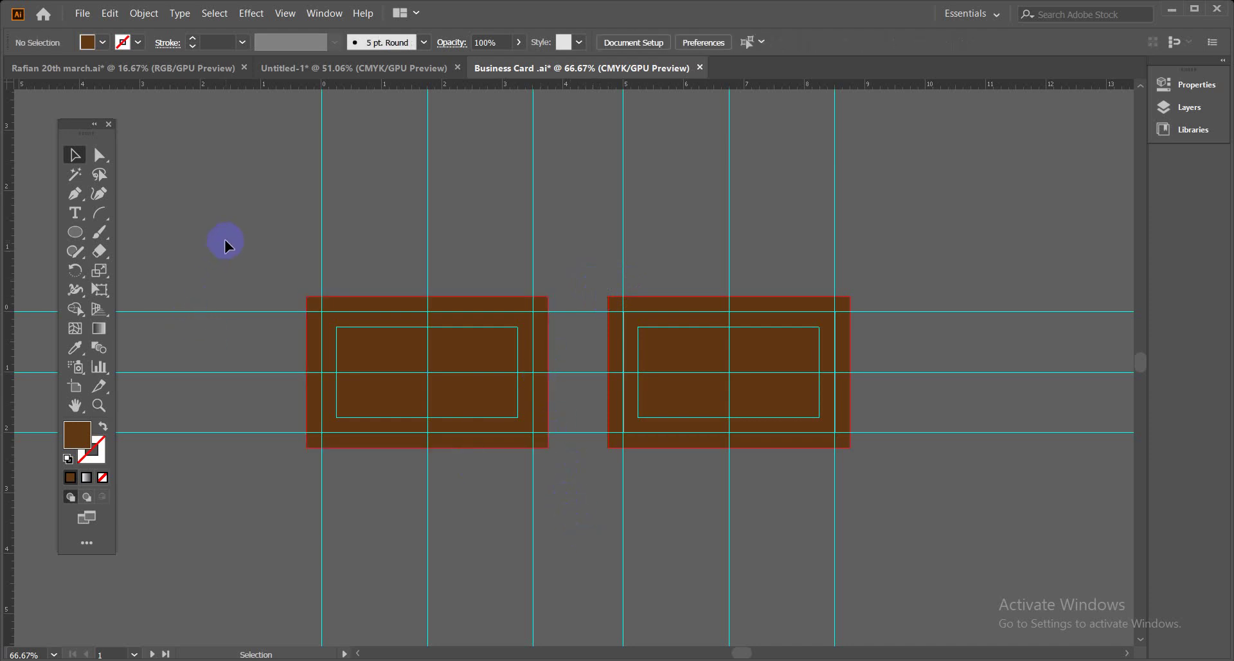
# Select the right brown card rectangle and bring the Google Meet window to the front.
pyautogui.click(75, 232)
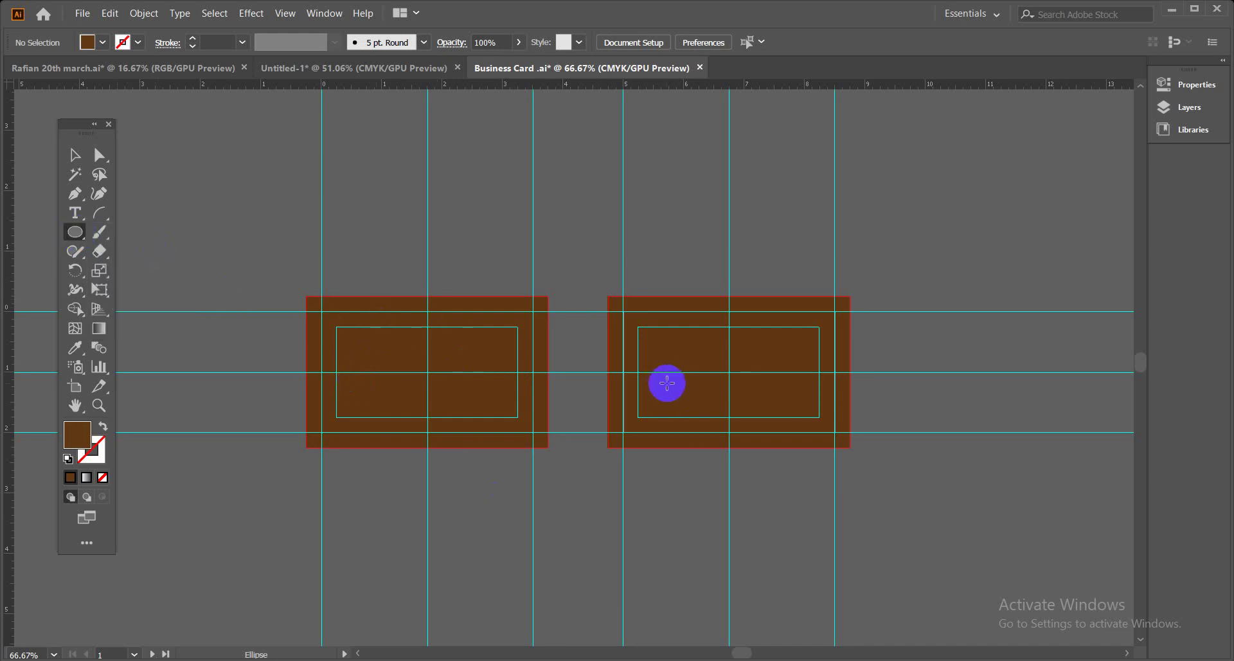
pyautogui.click(76, 155)
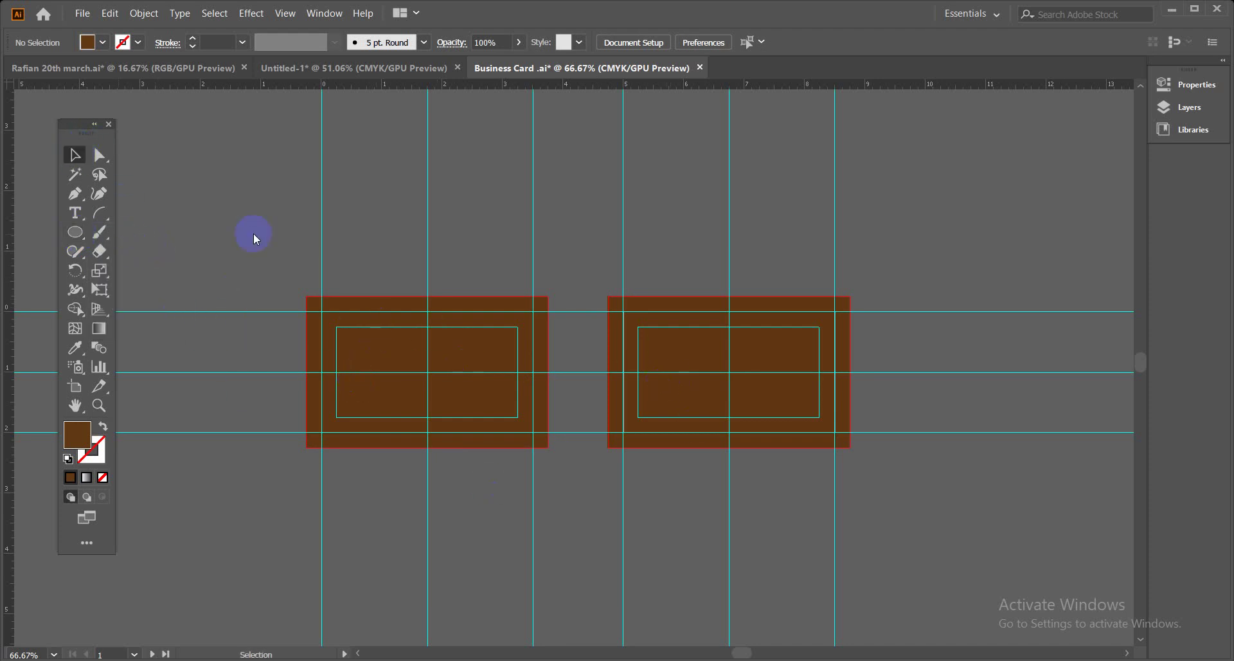
pyautogui.click(780, 361)
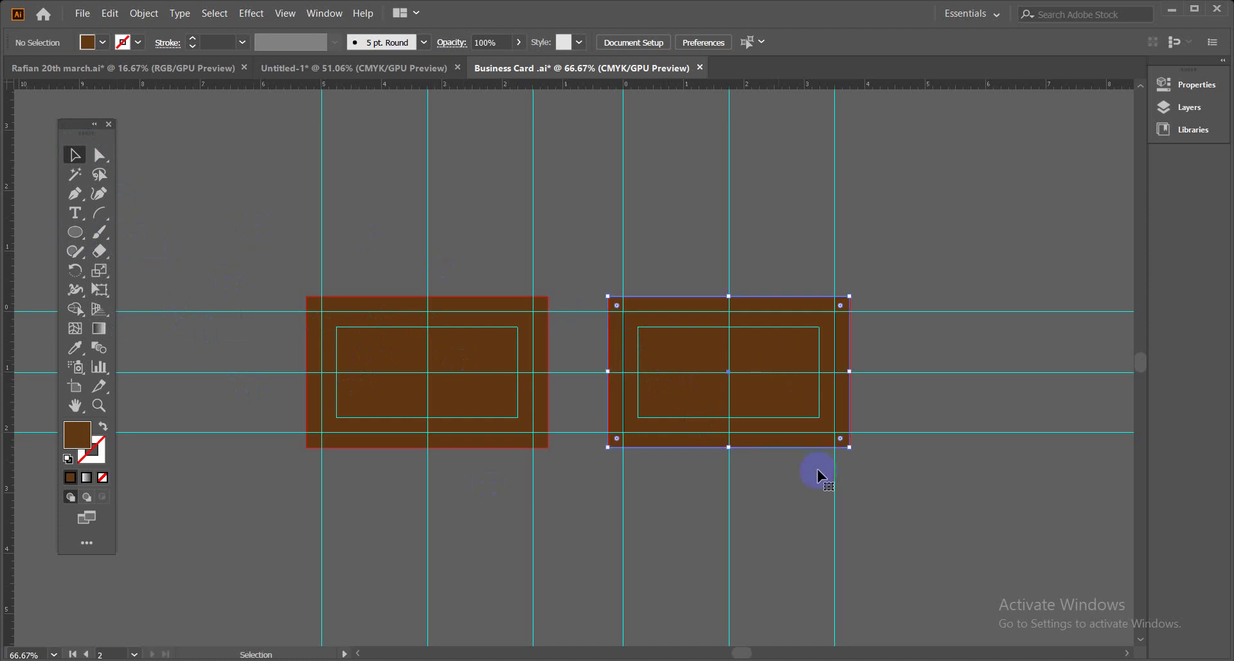
pyautogui.click(243, 617)
pyautogui.moveTo(296, 652)
pyautogui.click(164, 616)
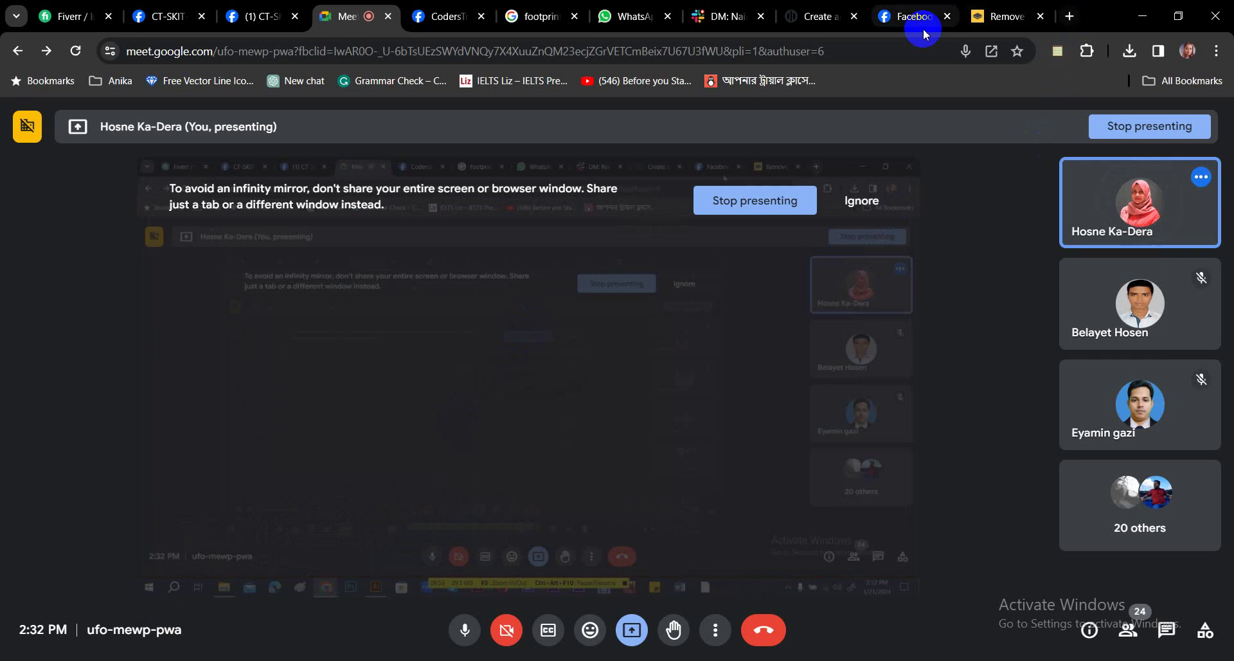
# Search Google for 'graphic river' in a new tab and open the GraphicRiver result's link options.
pyautogui.click(1069, 17)
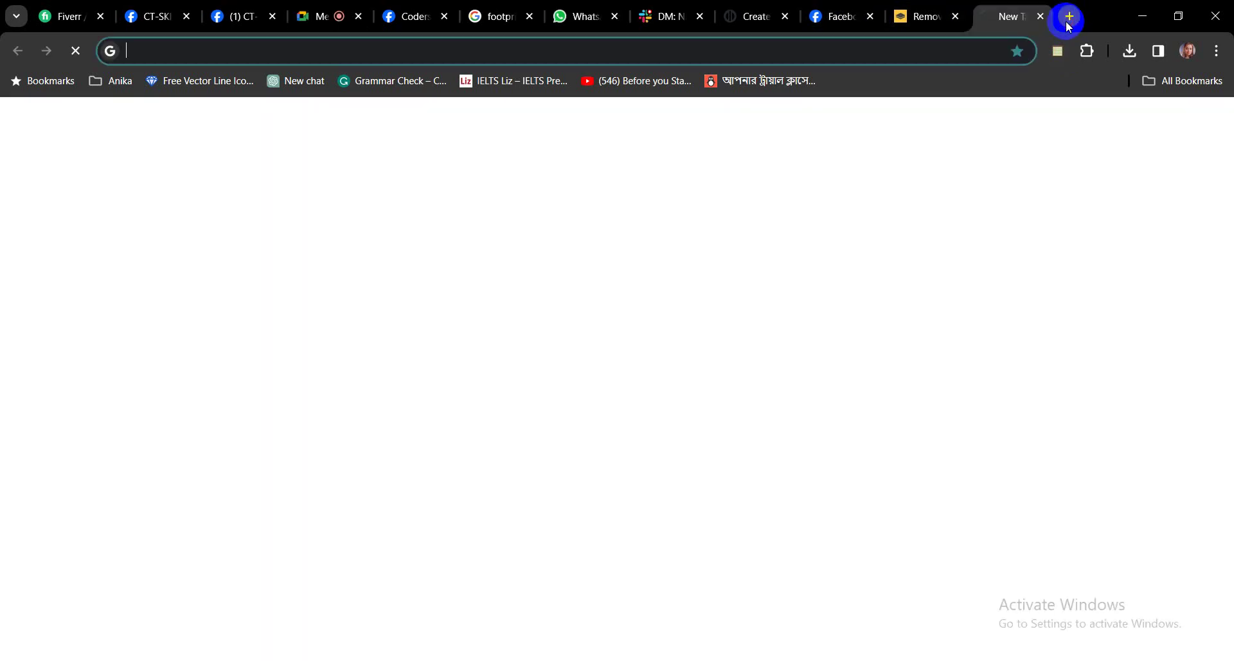
pyautogui.click(602, 349)
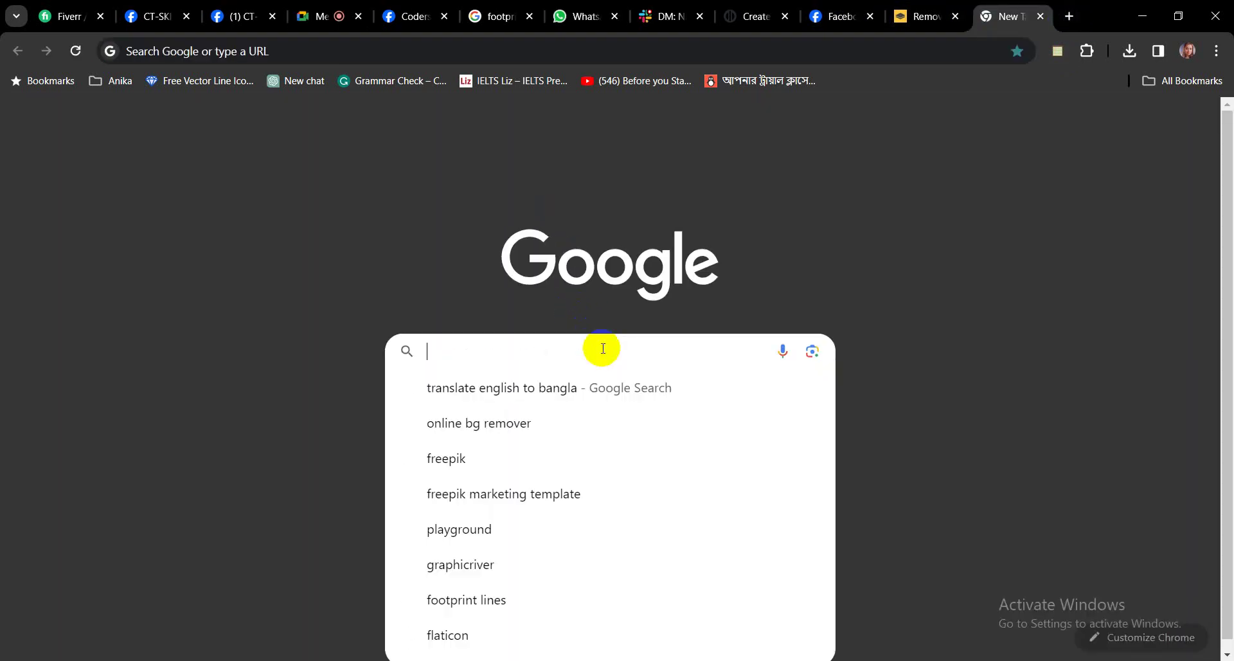
pyautogui.write('graphic ')
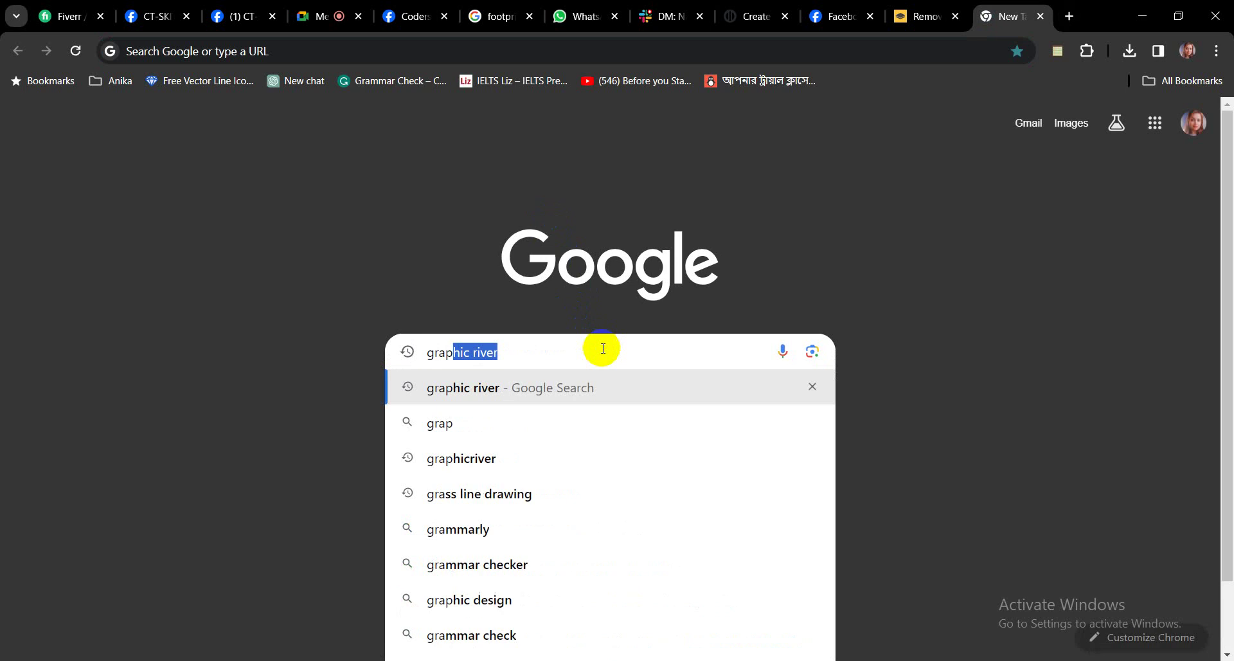
pyautogui.write('river')
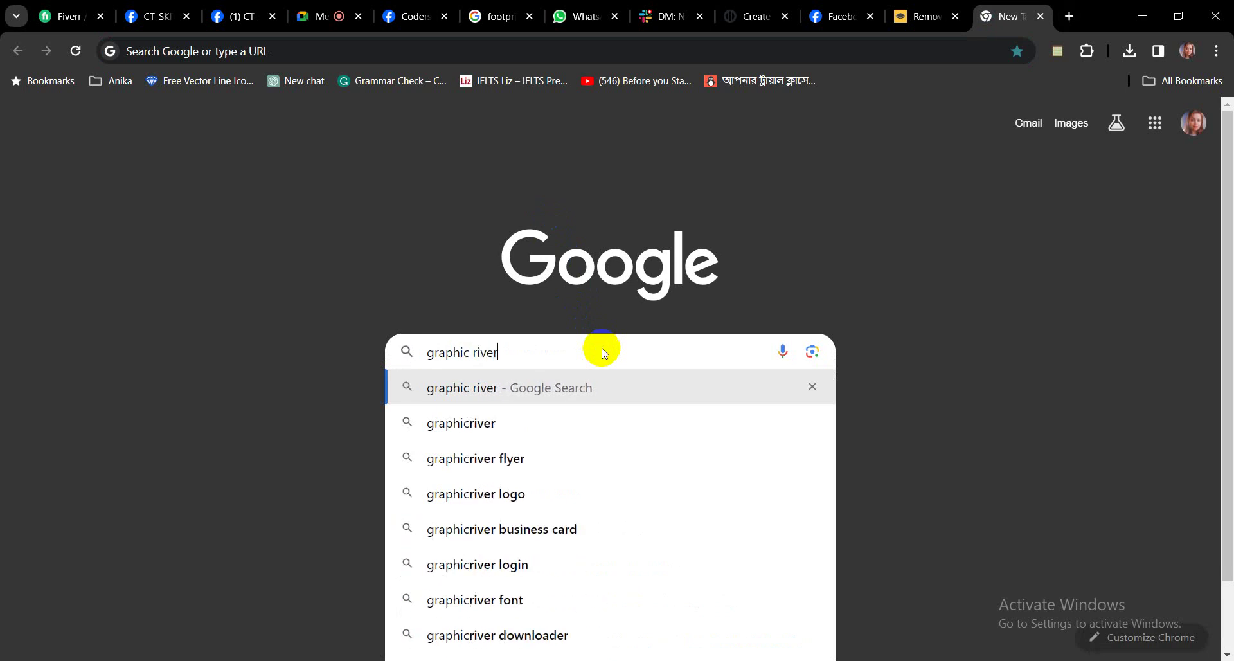
pyautogui.press('Return')
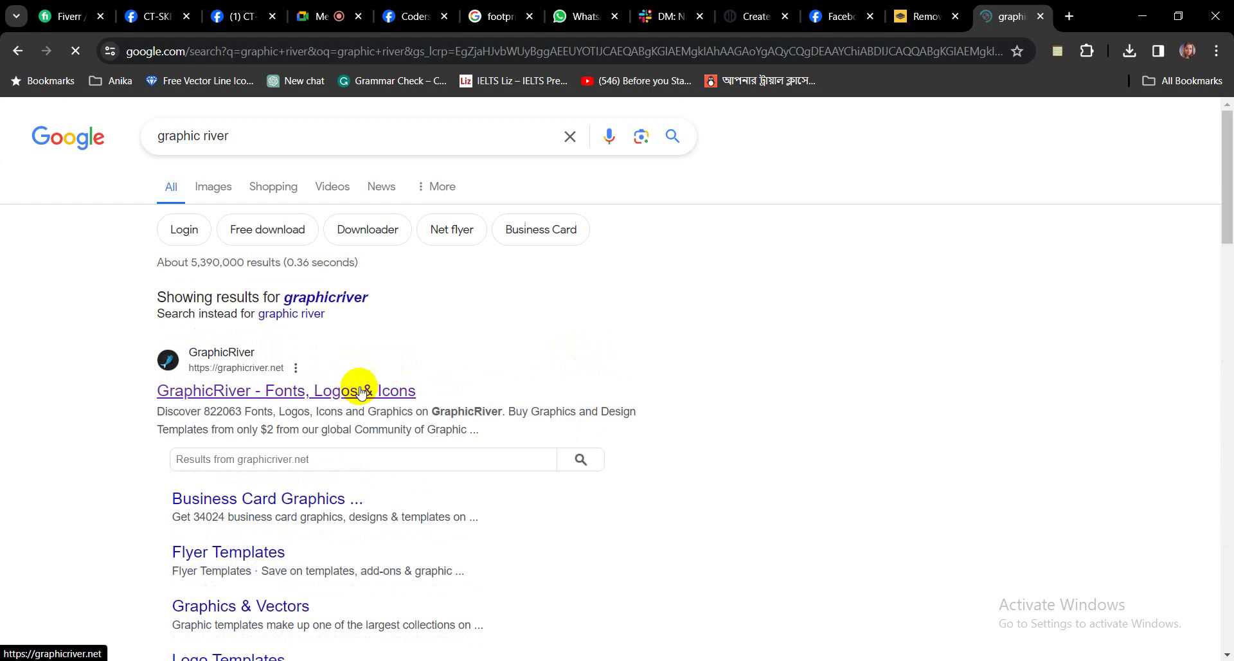
pyautogui.rightClick(364, 402)
# Browse GraphicRiver's Print > Business Cards templates filtered to Corporate, then go back to Google Meet.
pyautogui.click(807, 383)
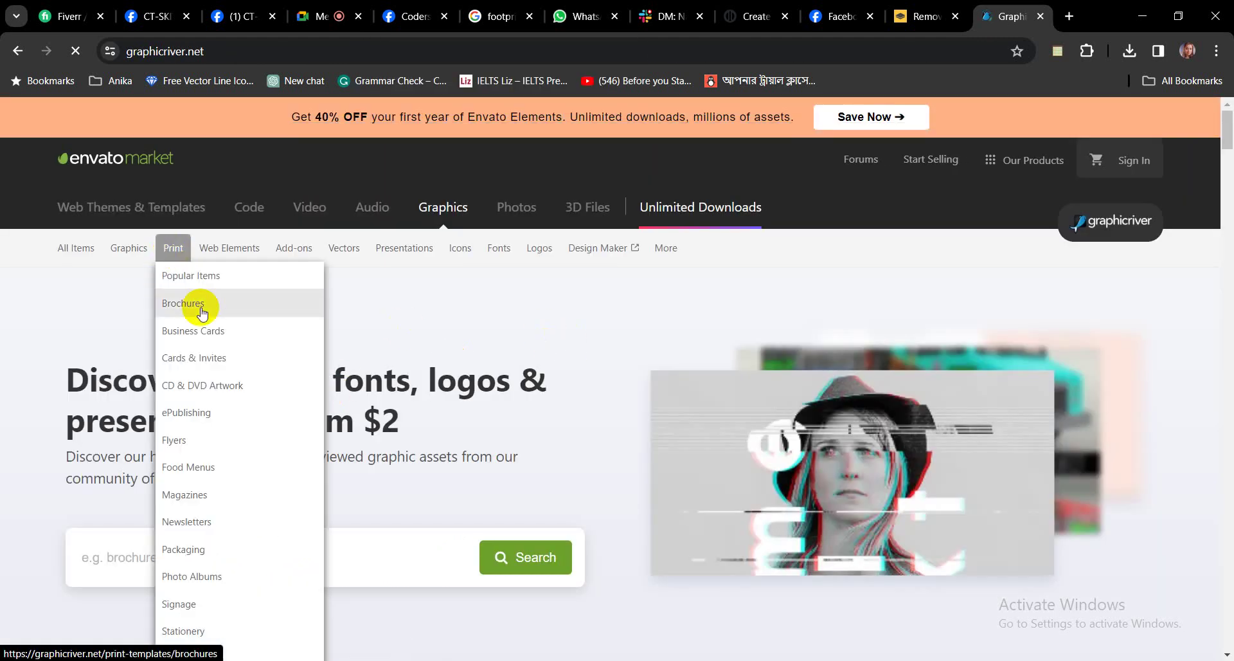
pyautogui.moveTo(171, 254)
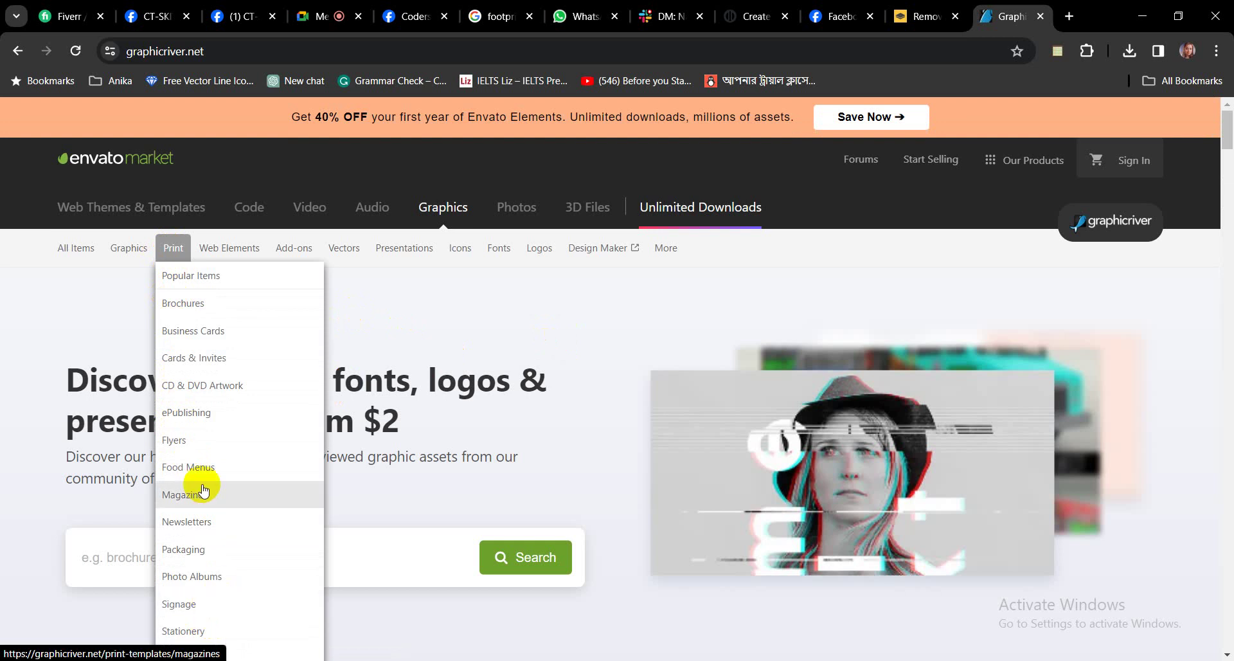
pyautogui.click(207, 332)
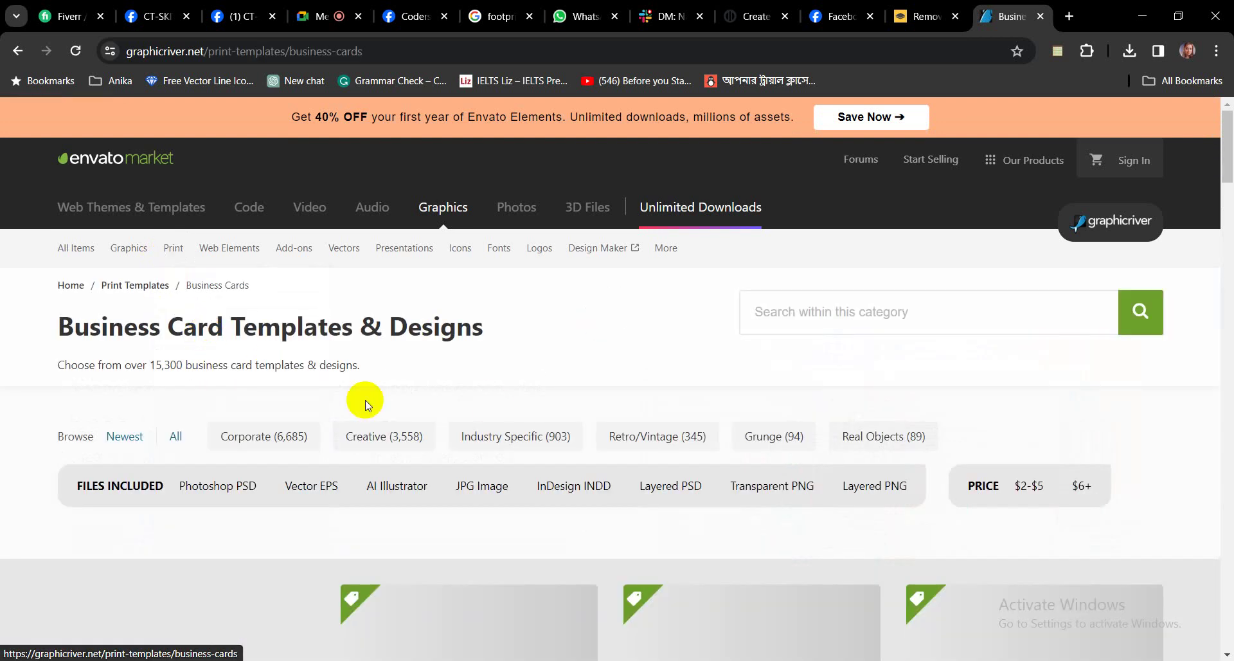
pyautogui.scroll(-5, 724, 371)
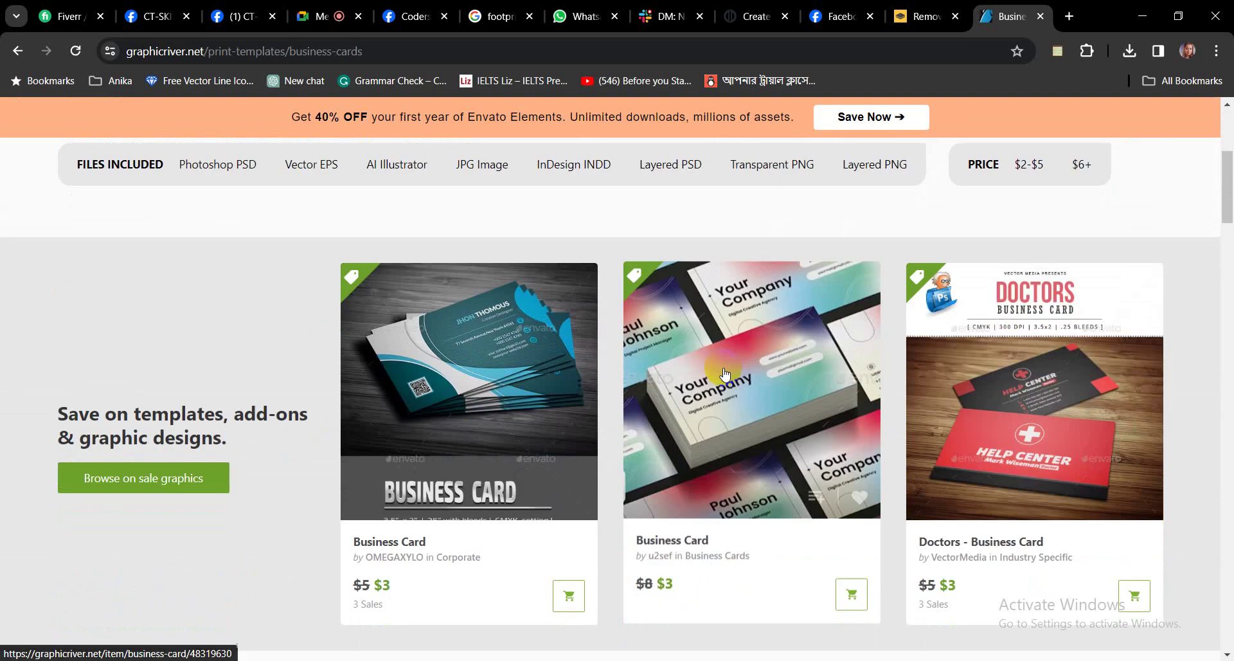
pyautogui.scroll(1, 724, 372)
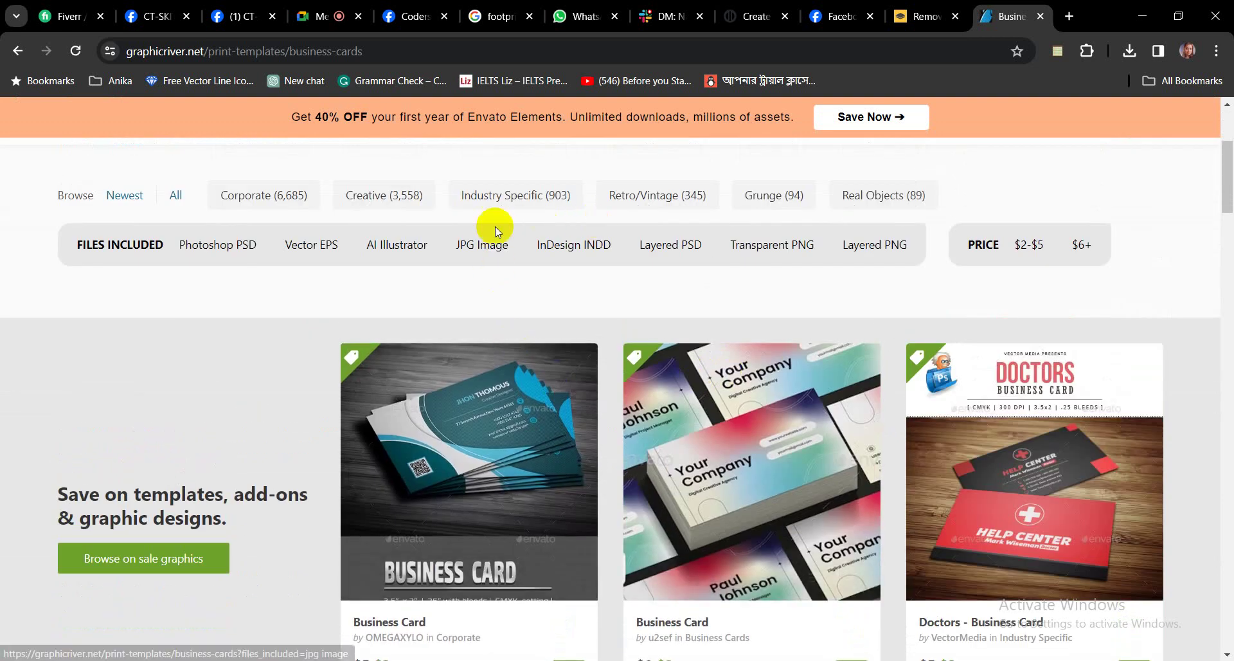
pyautogui.click(273, 195)
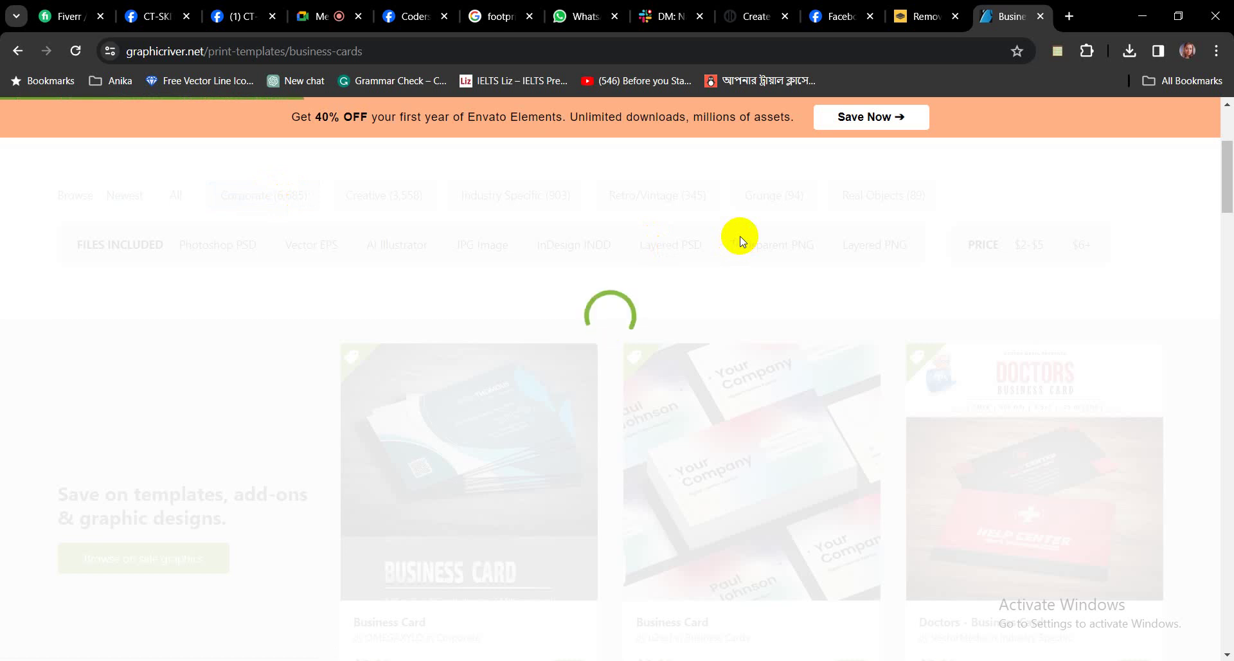
pyautogui.click(315, 29)
pyautogui.click(314, 26)
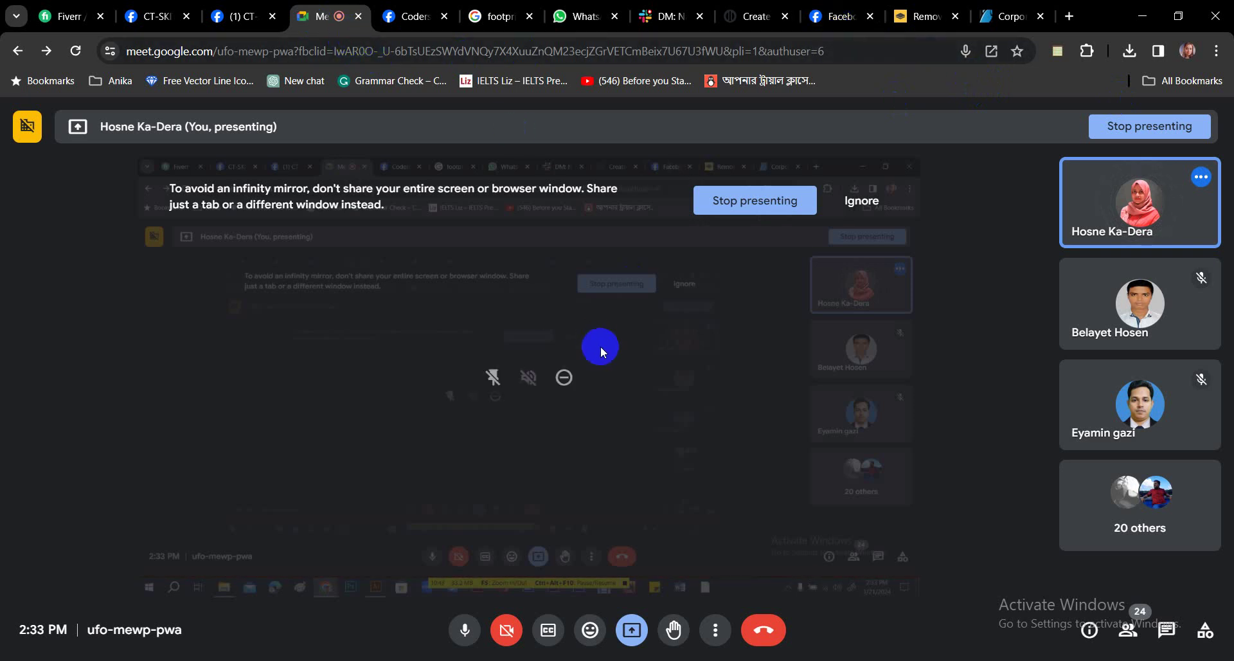
# Return to the Corporate business card listings, scroll through them, and reload the page.
pyautogui.click(998, 19)
pyautogui.scroll(-7, 833, 391)
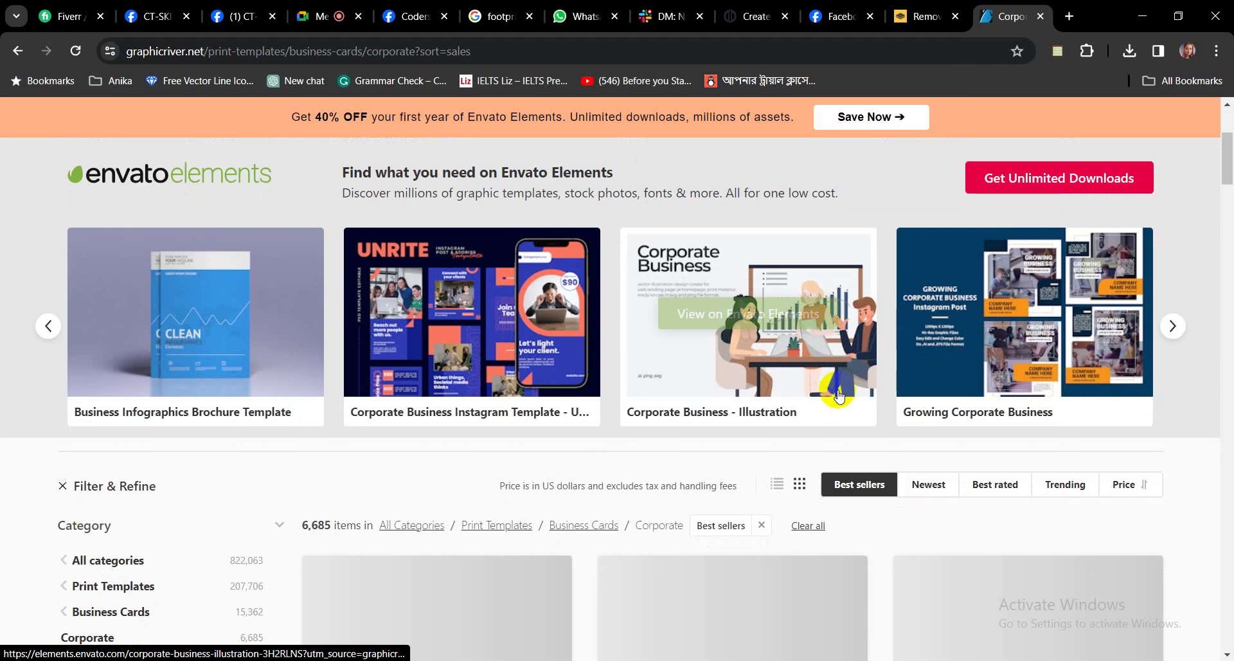
pyautogui.click(318, 19)
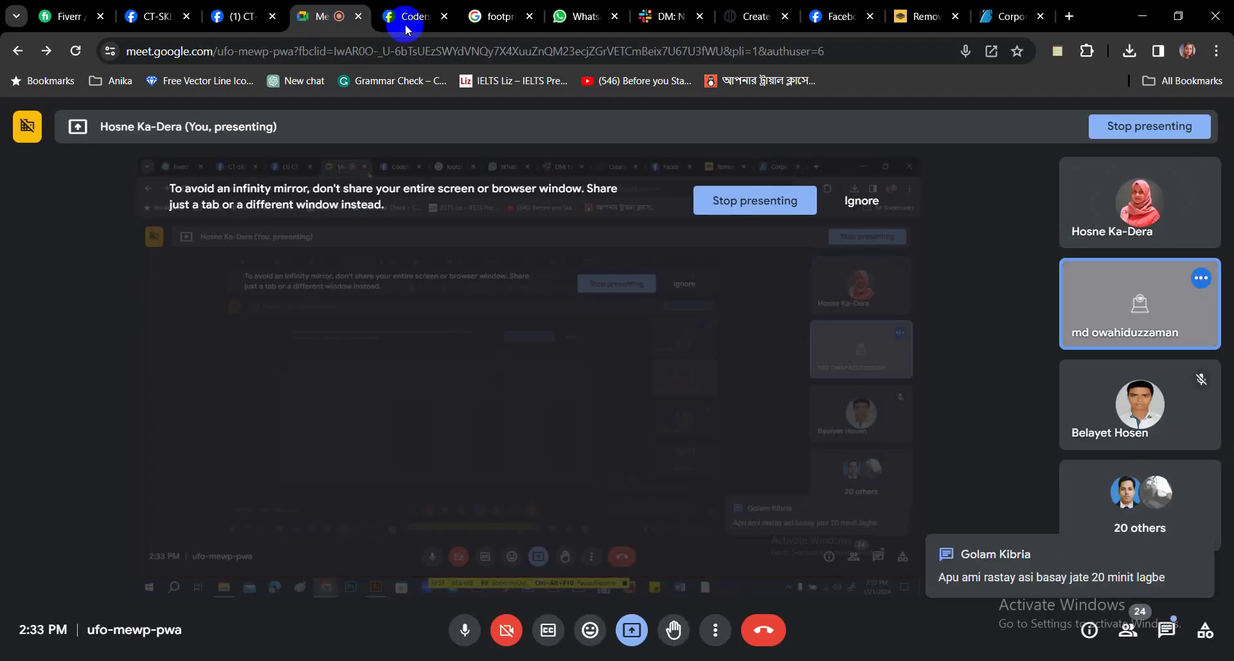
pyautogui.click(1016, 17)
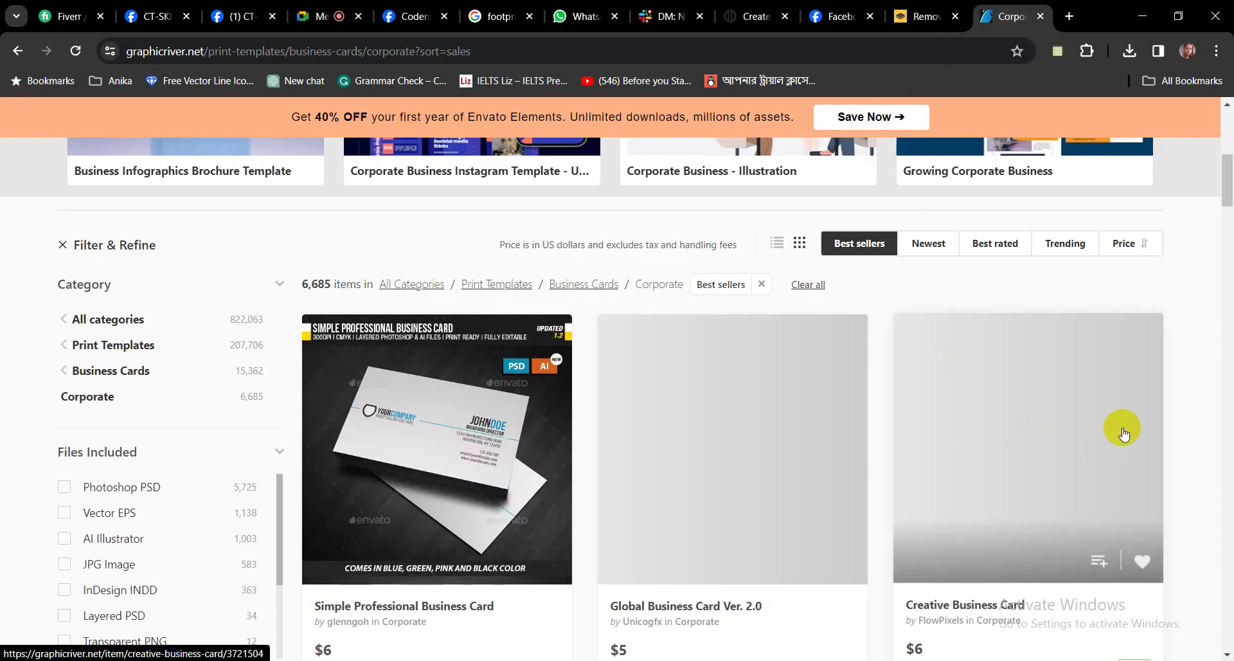
pyautogui.scroll(-15, 1124, 432)
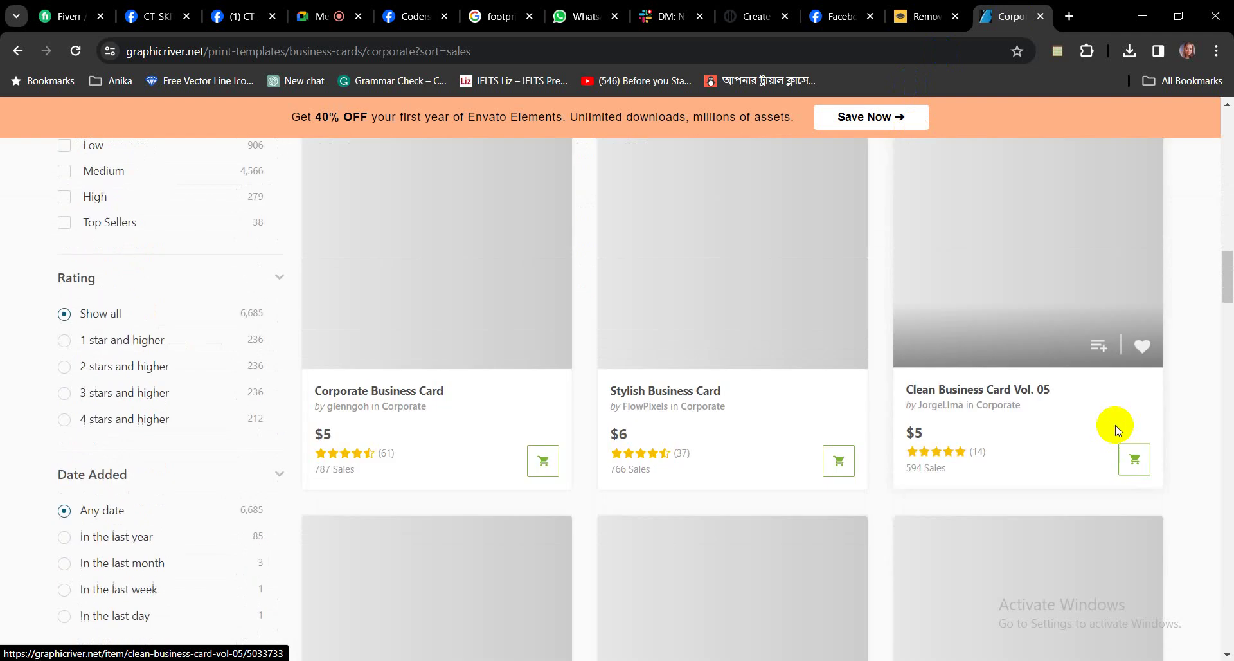
pyautogui.scroll(-1, 1119, 430)
pyautogui.scroll(-16, 1119, 425)
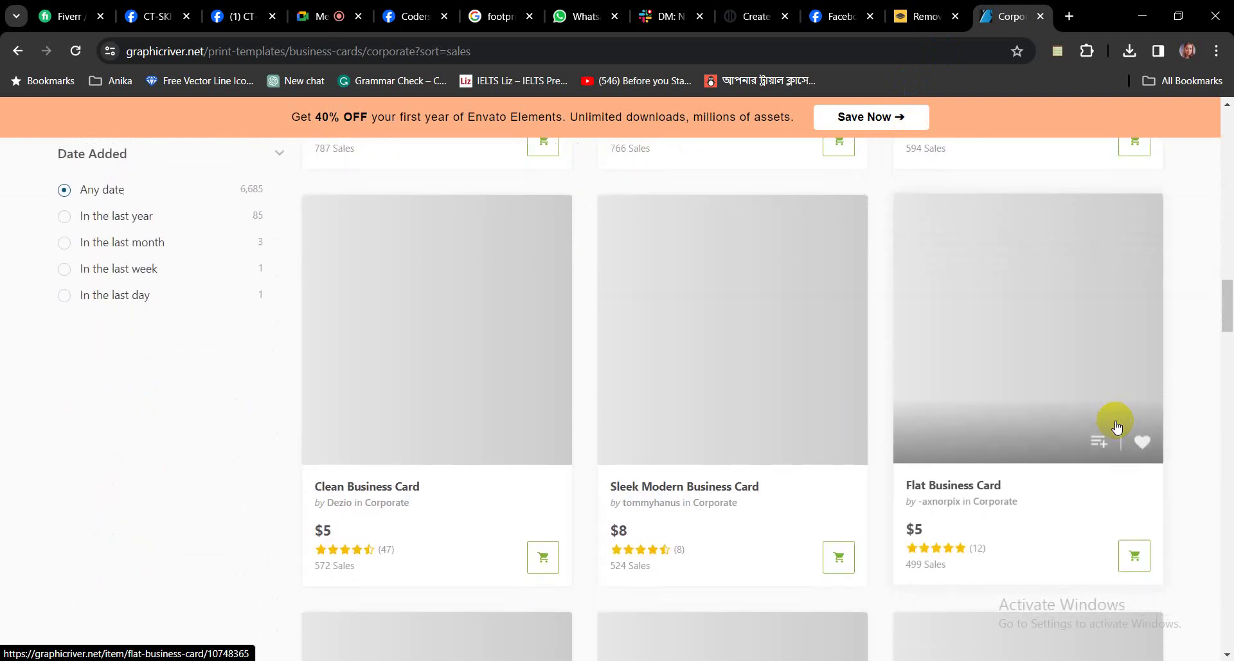
pyautogui.scroll(-14, 1117, 410)
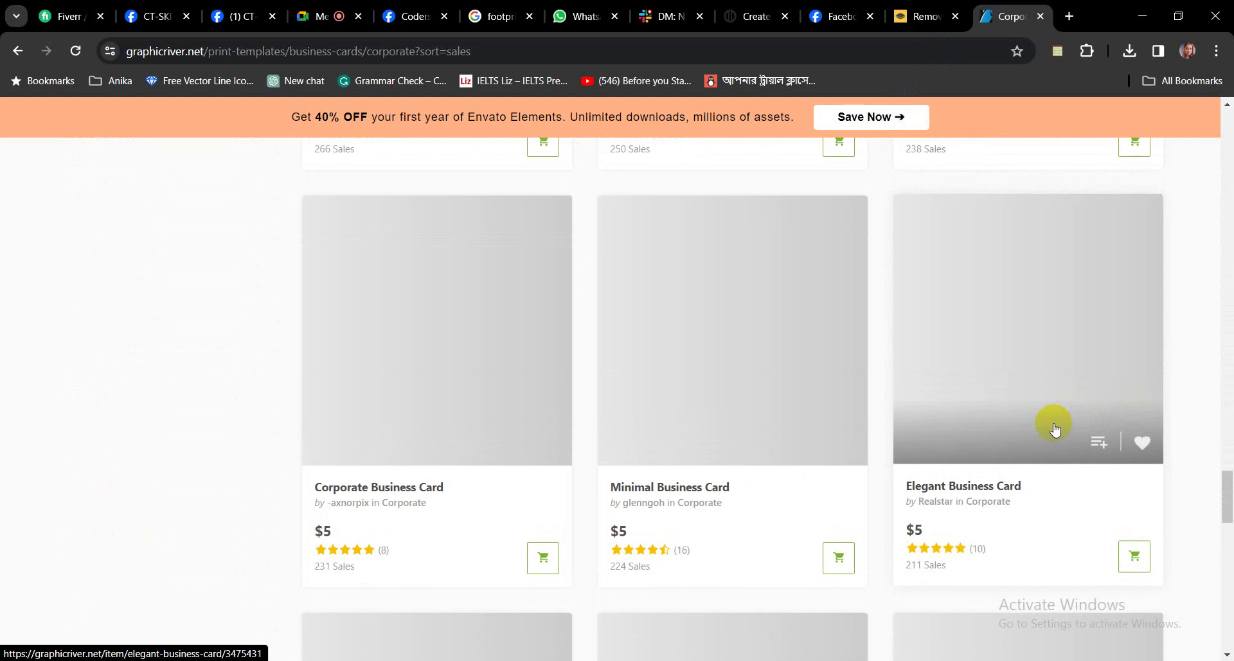
pyautogui.scroll(-6, 1054, 424)
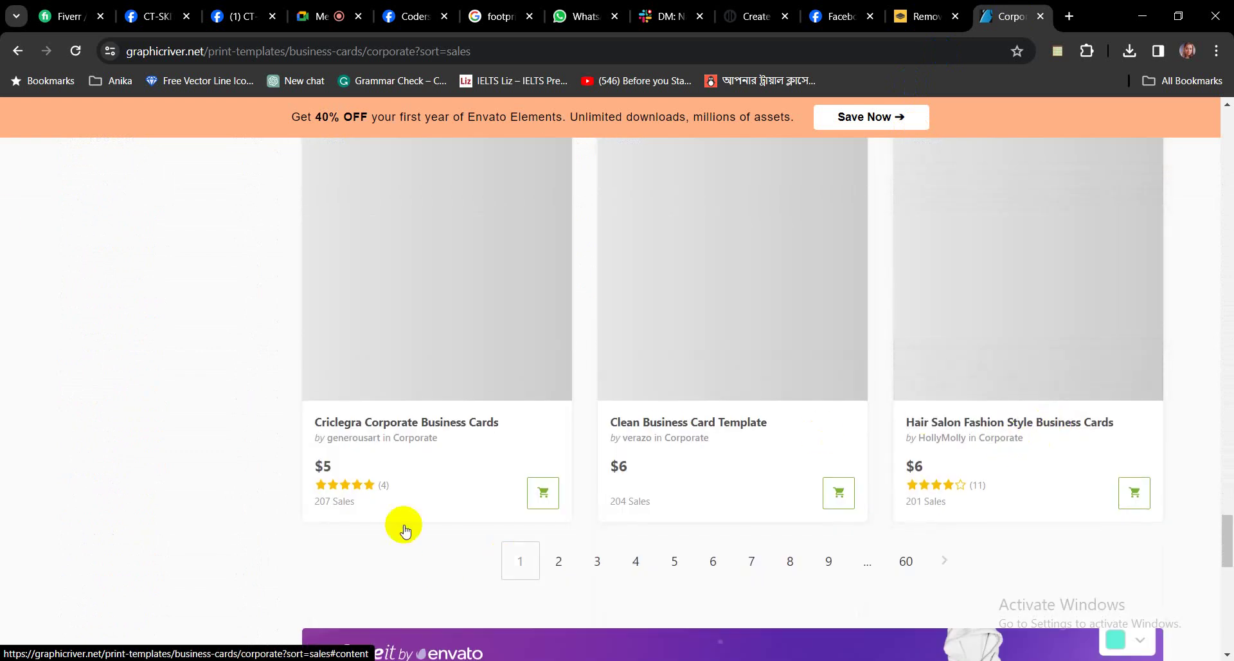
pyautogui.click(76, 51)
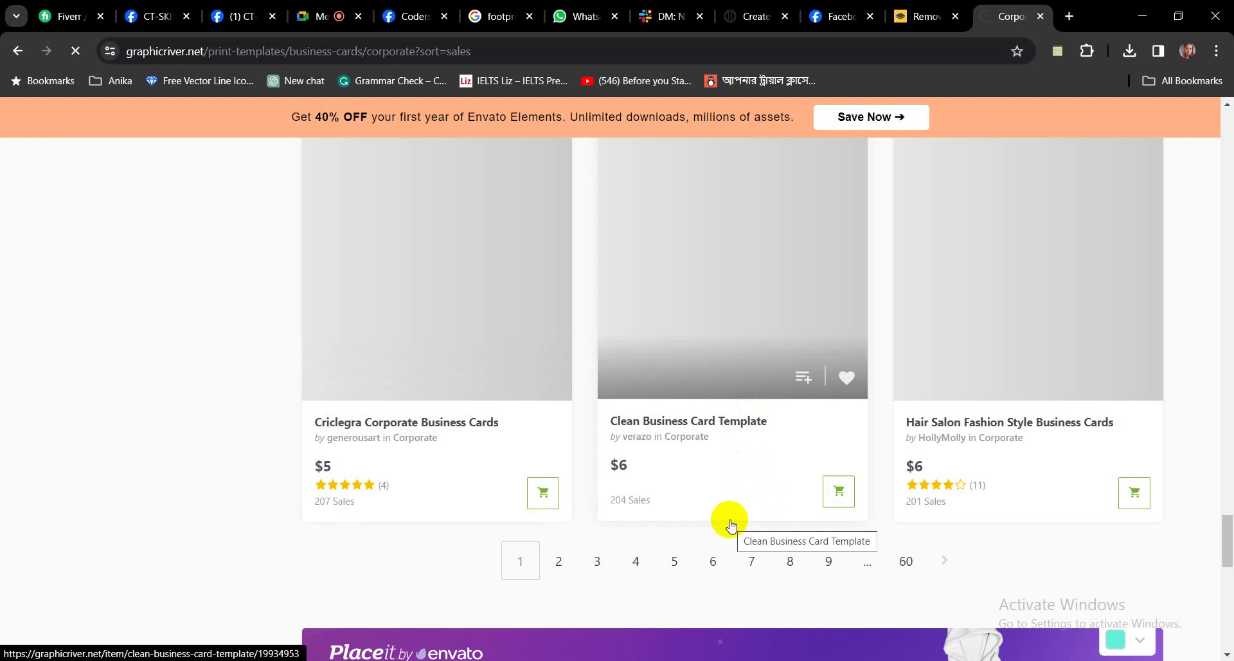
# Scroll the sales-sorted Corporate grid and open the Clean Business Card Template in a new tab.
pyautogui.scroll(8, 731, 524)
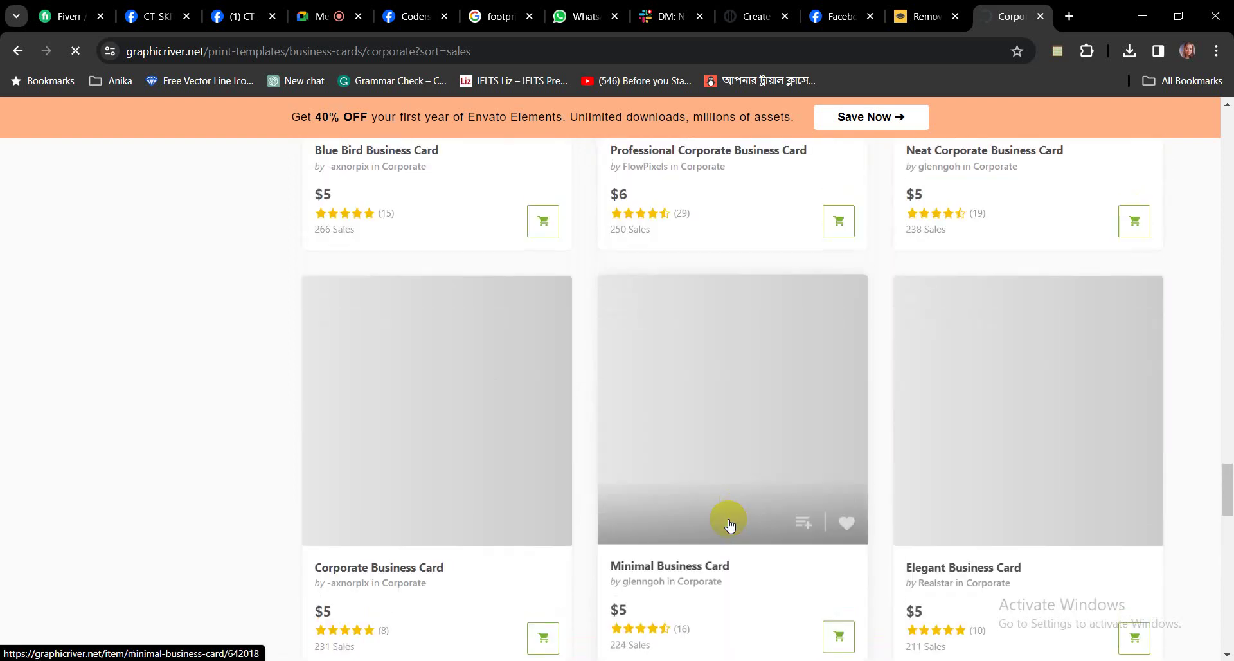
pyautogui.scroll(10, 729, 524)
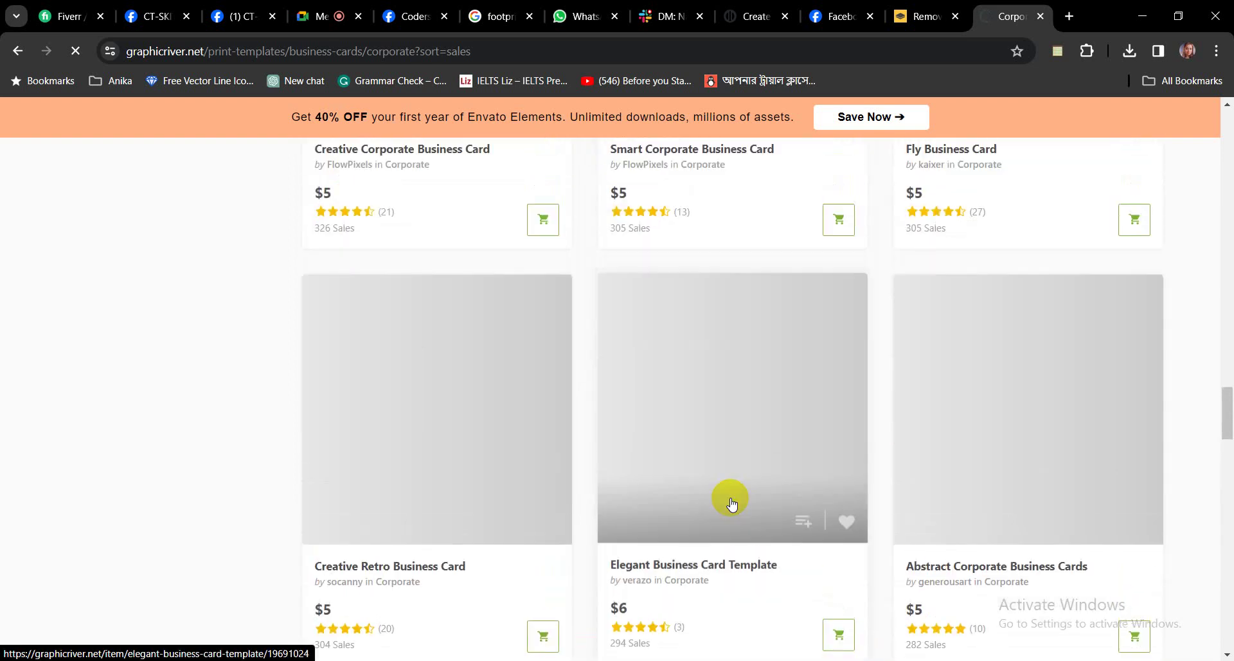
pyautogui.scroll(10, 731, 503)
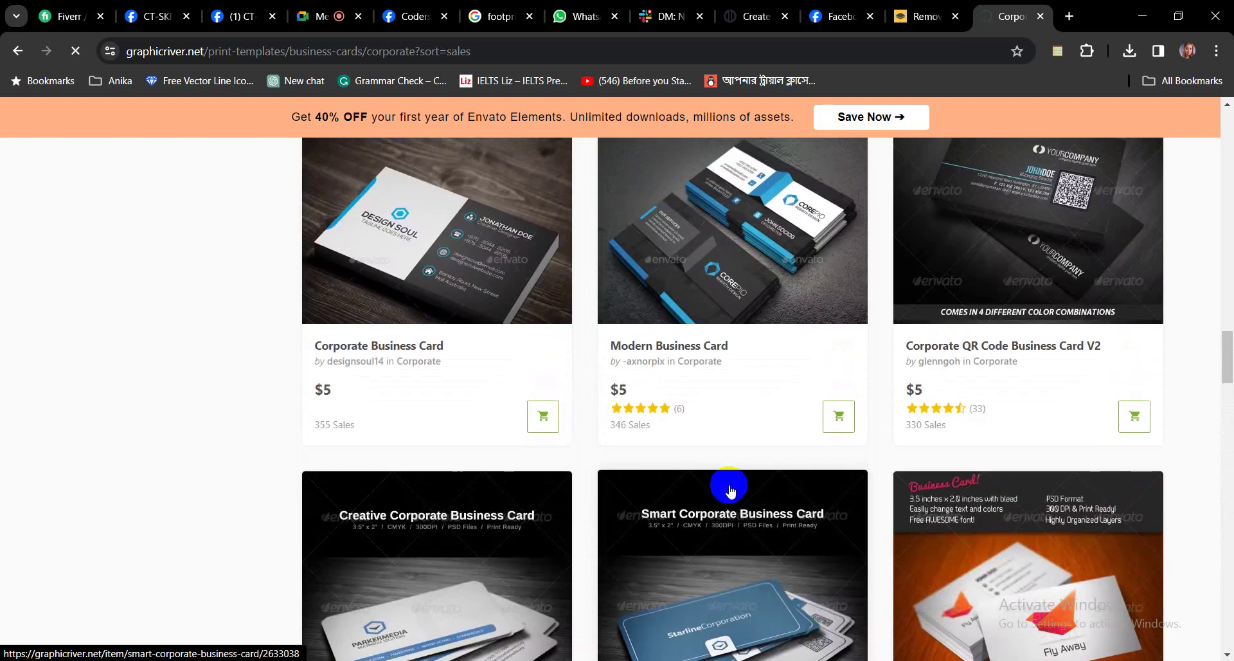
pyautogui.scroll(3, 731, 490)
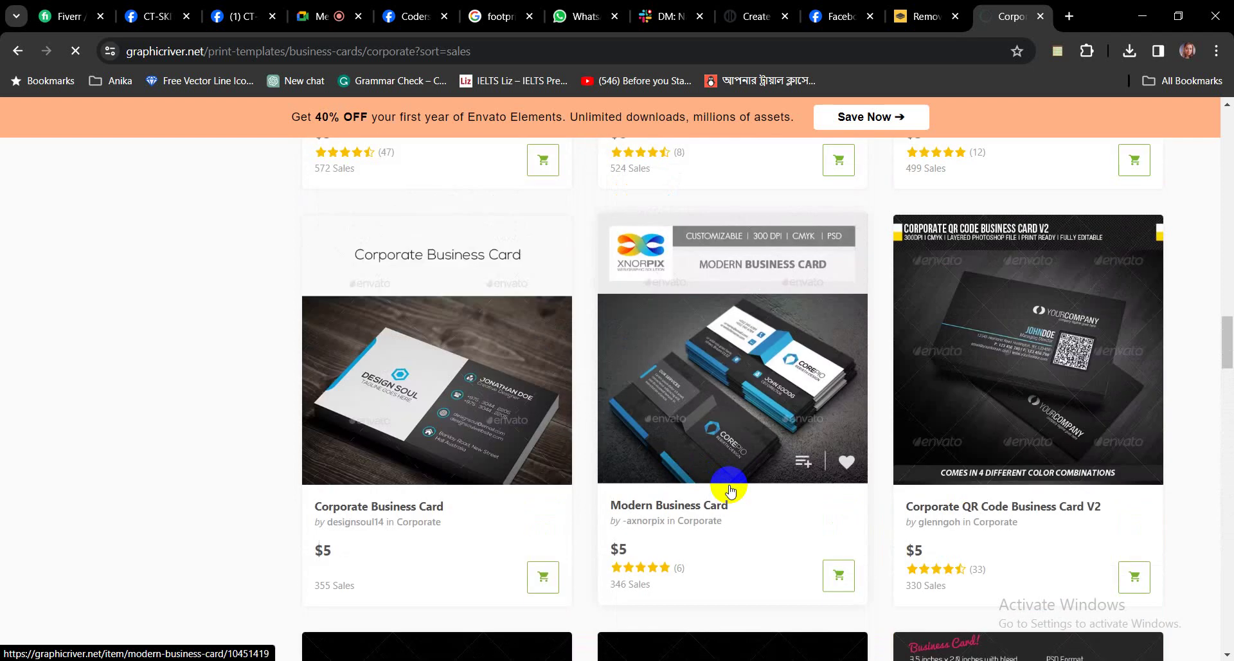
pyautogui.scroll(15, 731, 489)
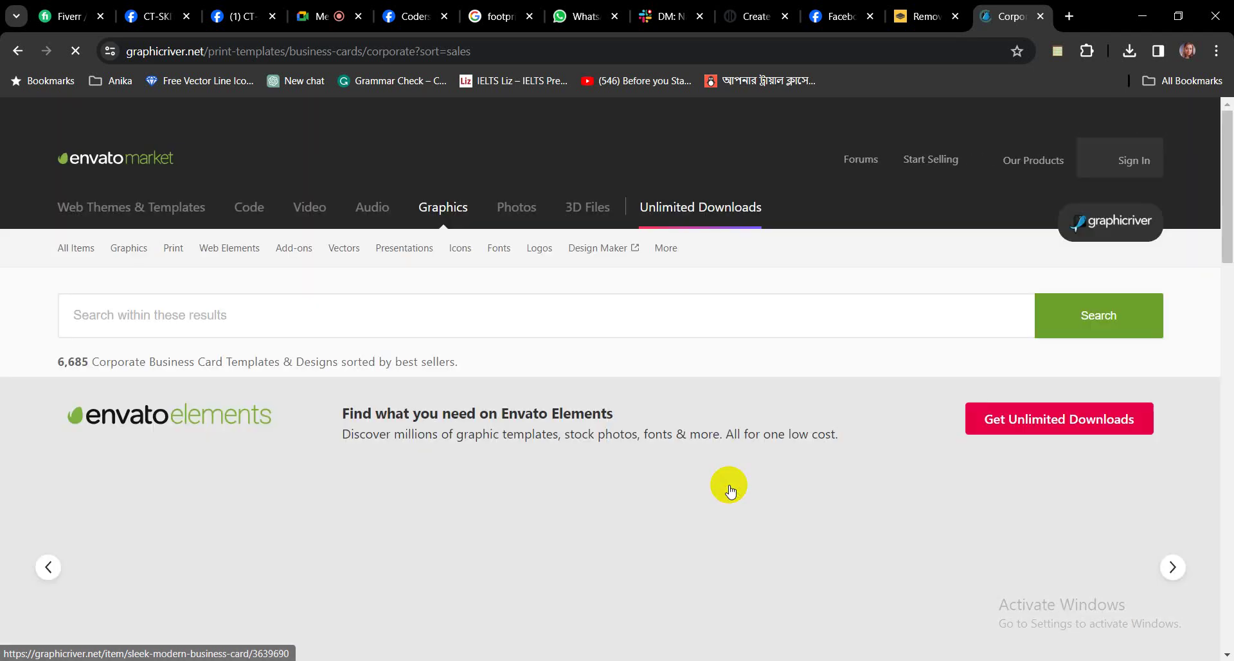
pyautogui.scroll(-5, 731, 489)
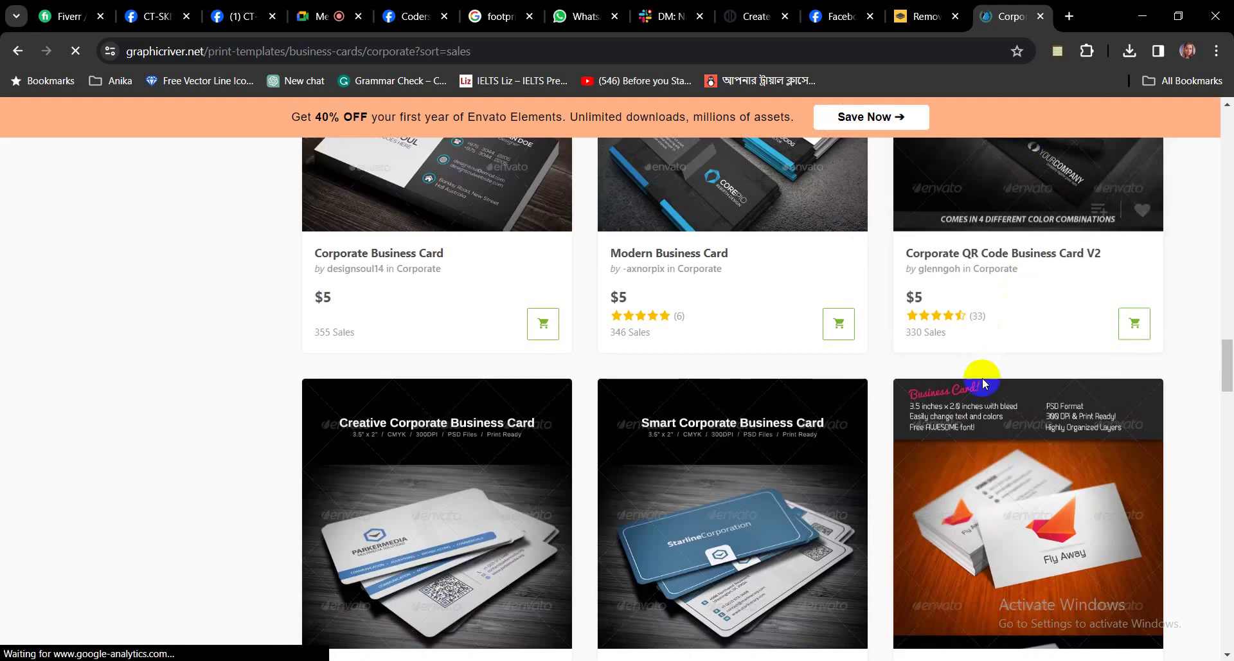
pyautogui.scroll(-6, 983, 382)
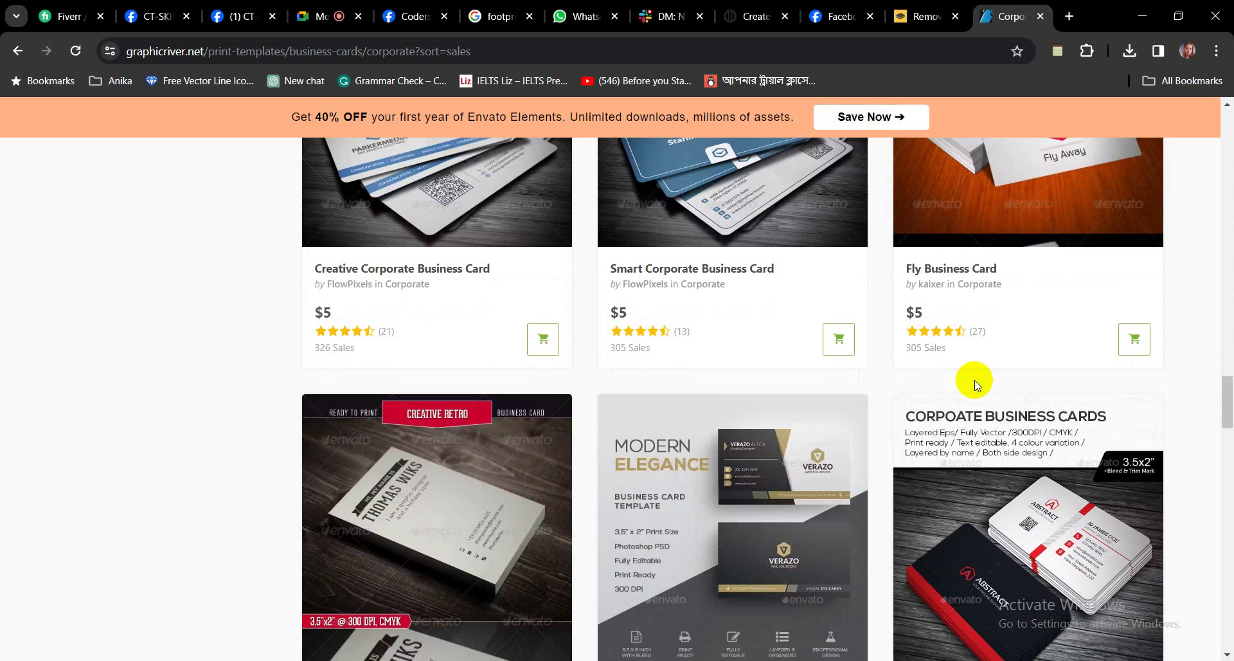
pyautogui.scroll(-4, 1024, 379)
pyautogui.scroll(-4, 1062, 397)
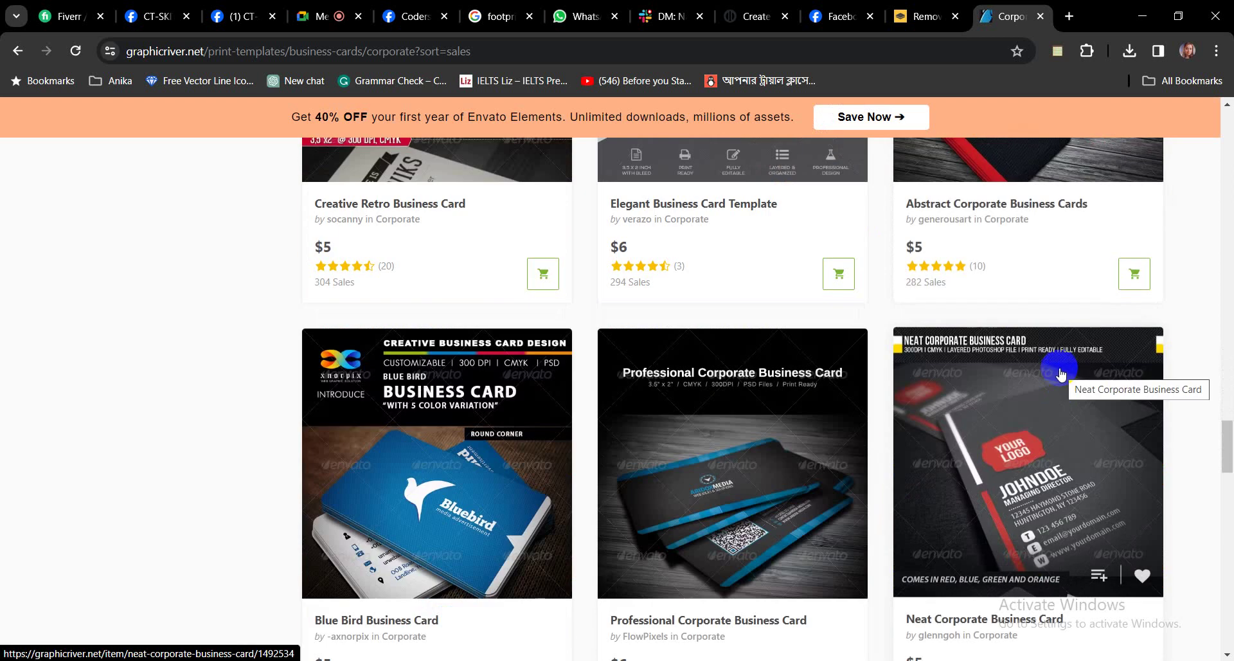
pyautogui.scroll(-12, 1031, 385)
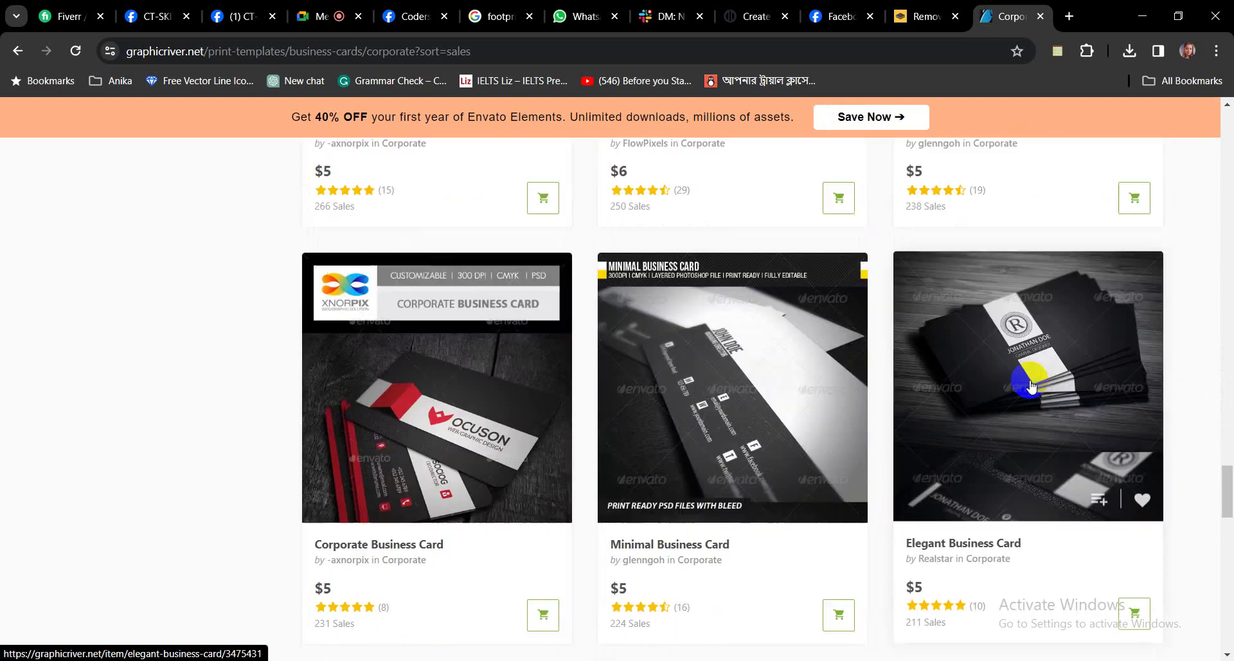
pyautogui.scroll(-1, 1026, 386)
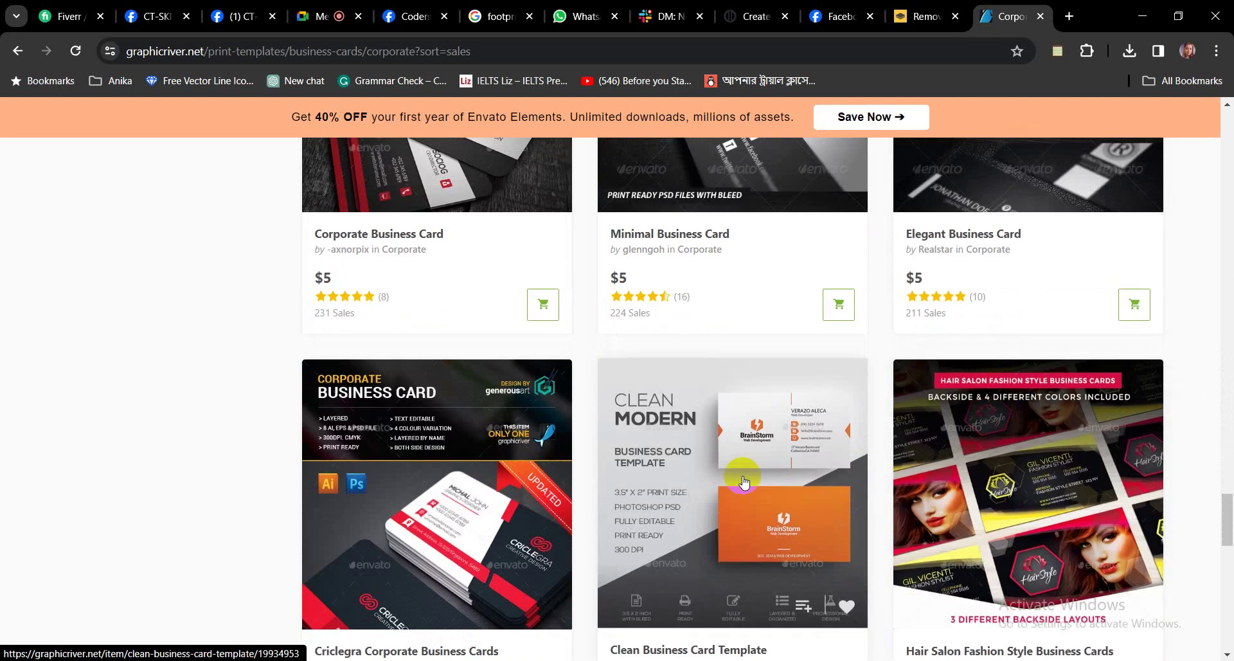
pyautogui.middleClick(789, 479)
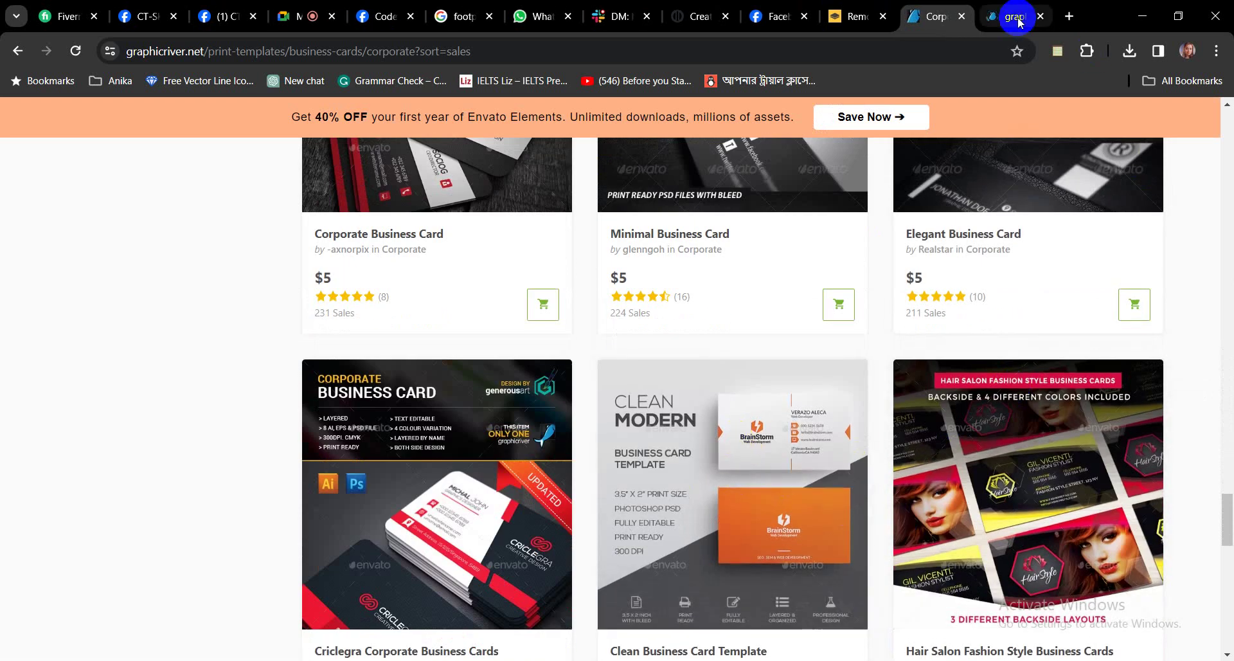
# View the Clean Business Card Template page and scroll to its orange-and-white BrainStorm card previews.
pyautogui.click(1021, 18)
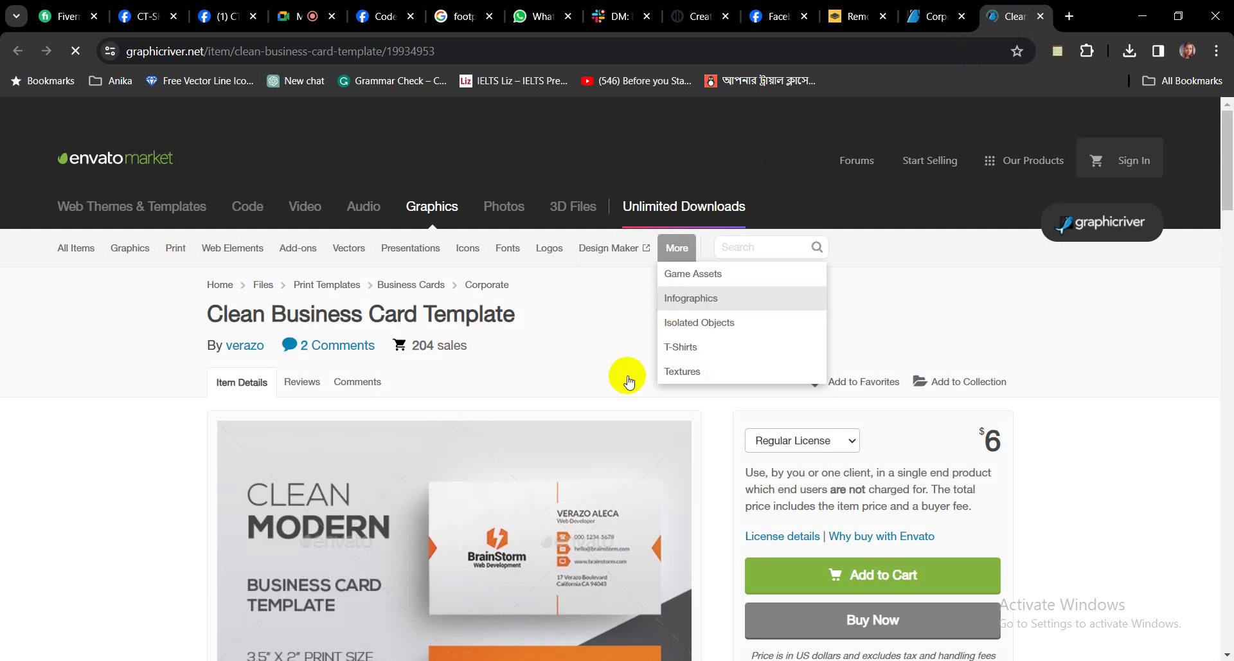
pyautogui.scroll(-1, 611, 497)
pyautogui.scroll(-15, 613, 499)
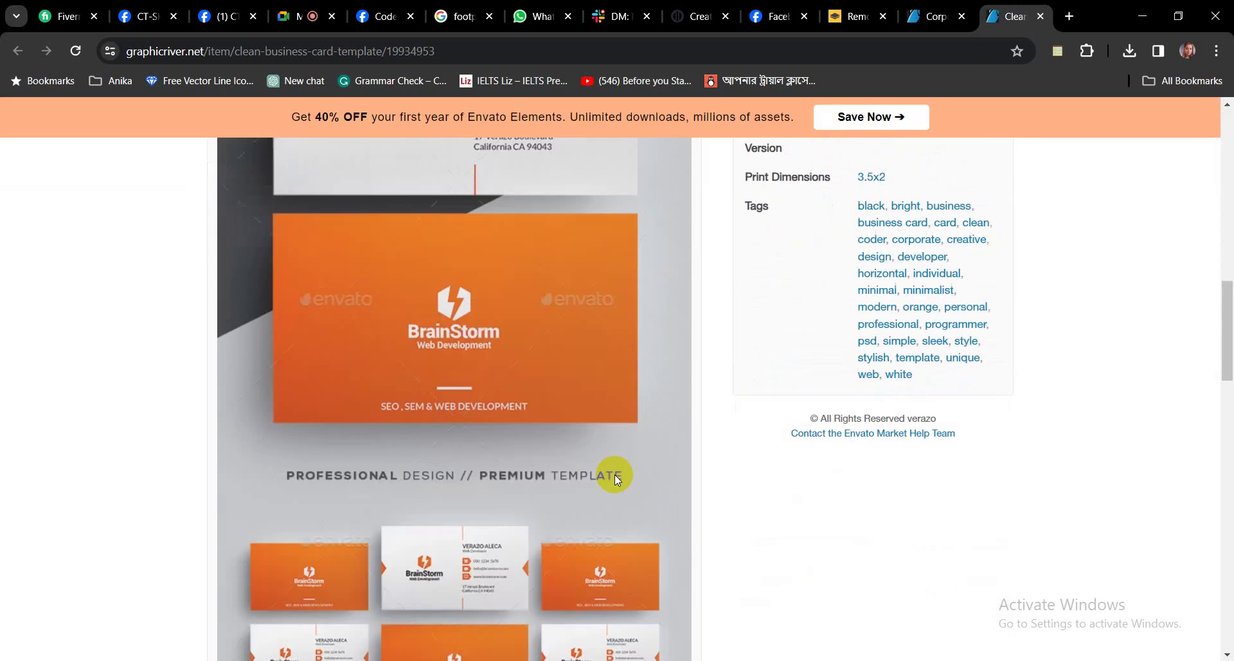
pyautogui.scroll(-3, 607, 446)
pyautogui.scroll(10, 606, 442)
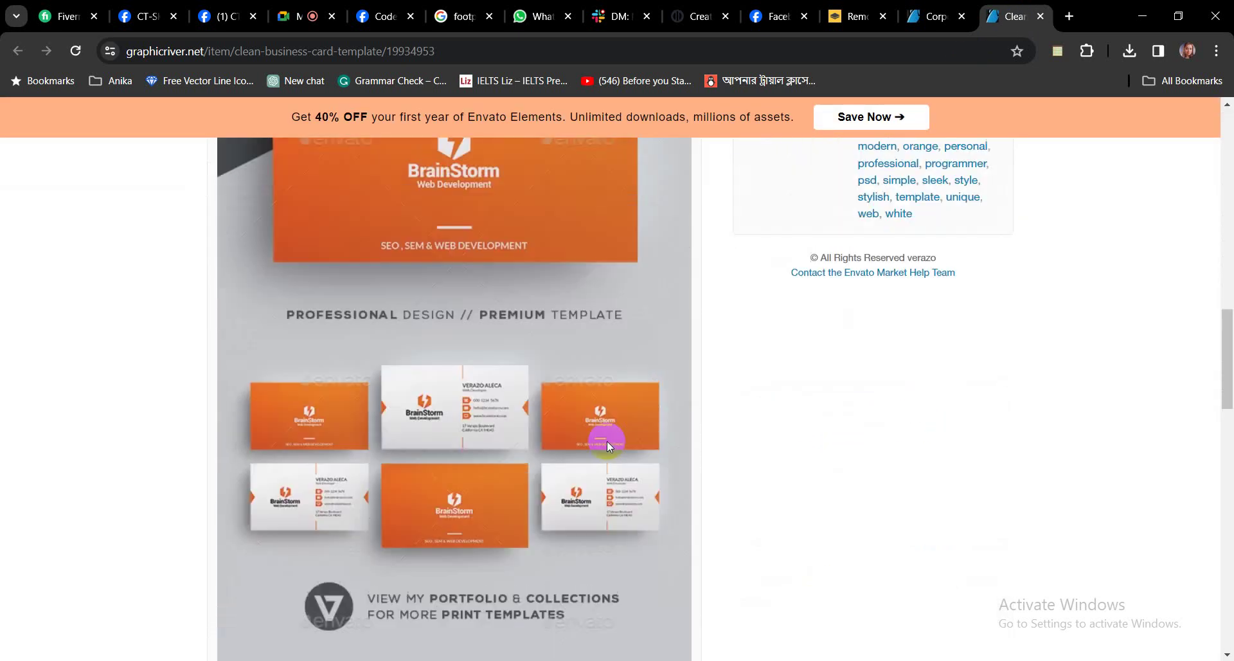
pyautogui.scroll(4, 598, 444)
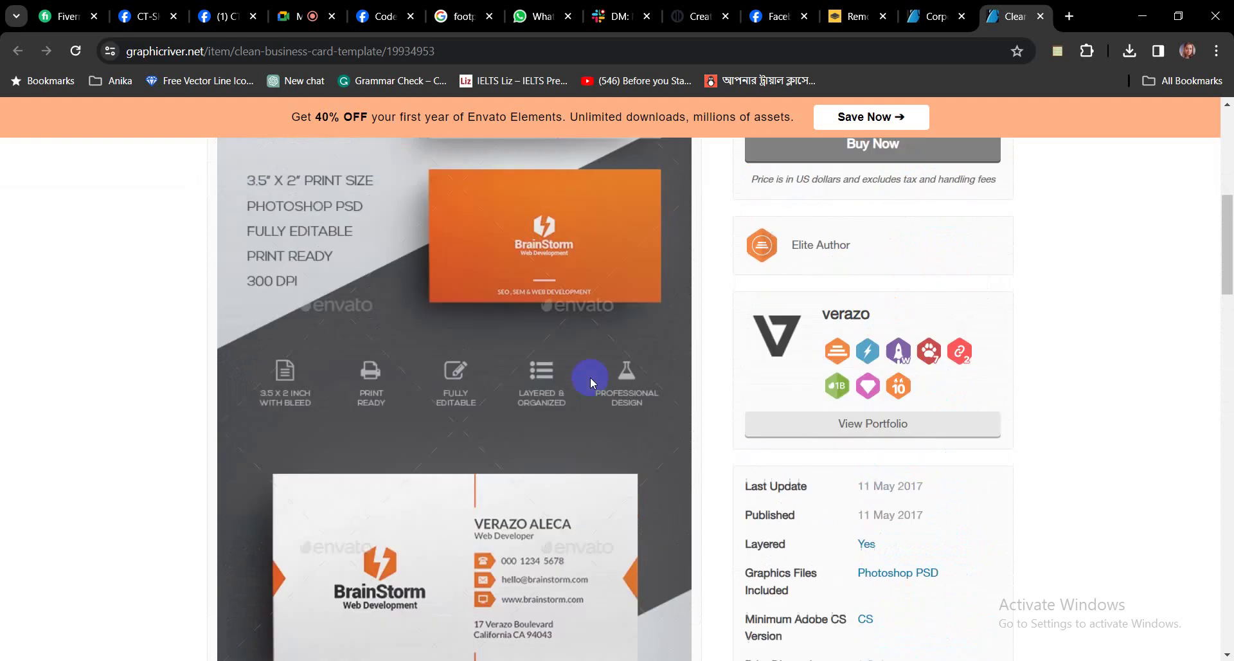
pyautogui.scroll(-7, 534, 437)
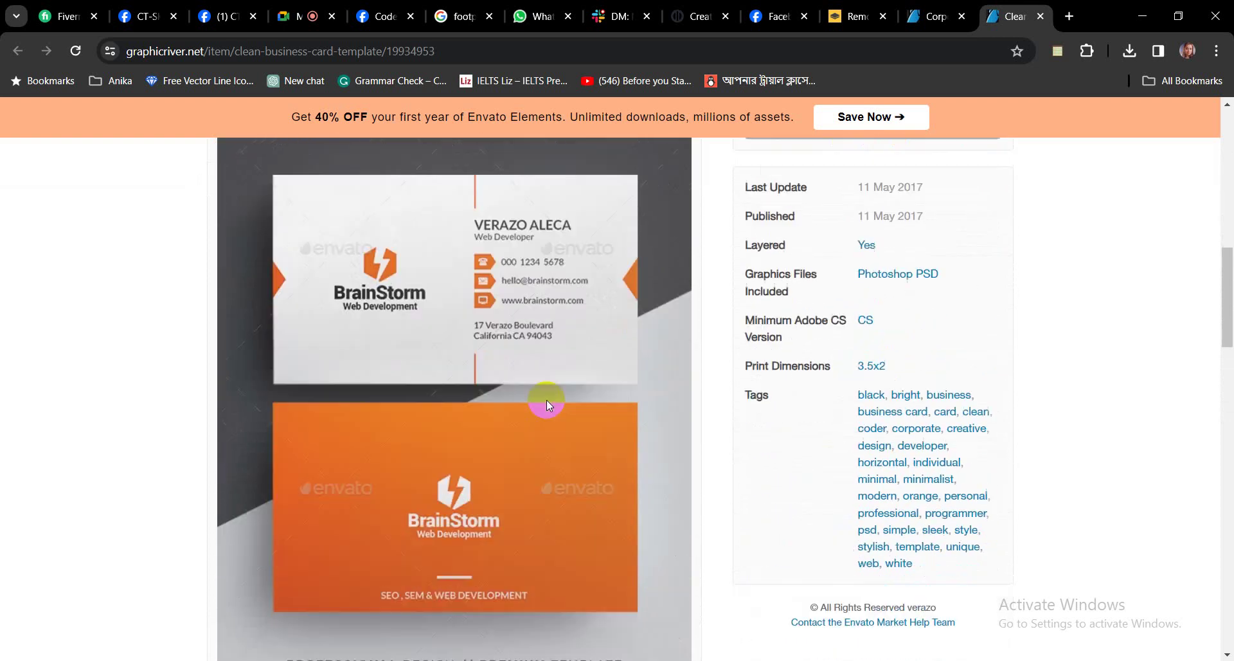
pyautogui.rightClick(600, 353)
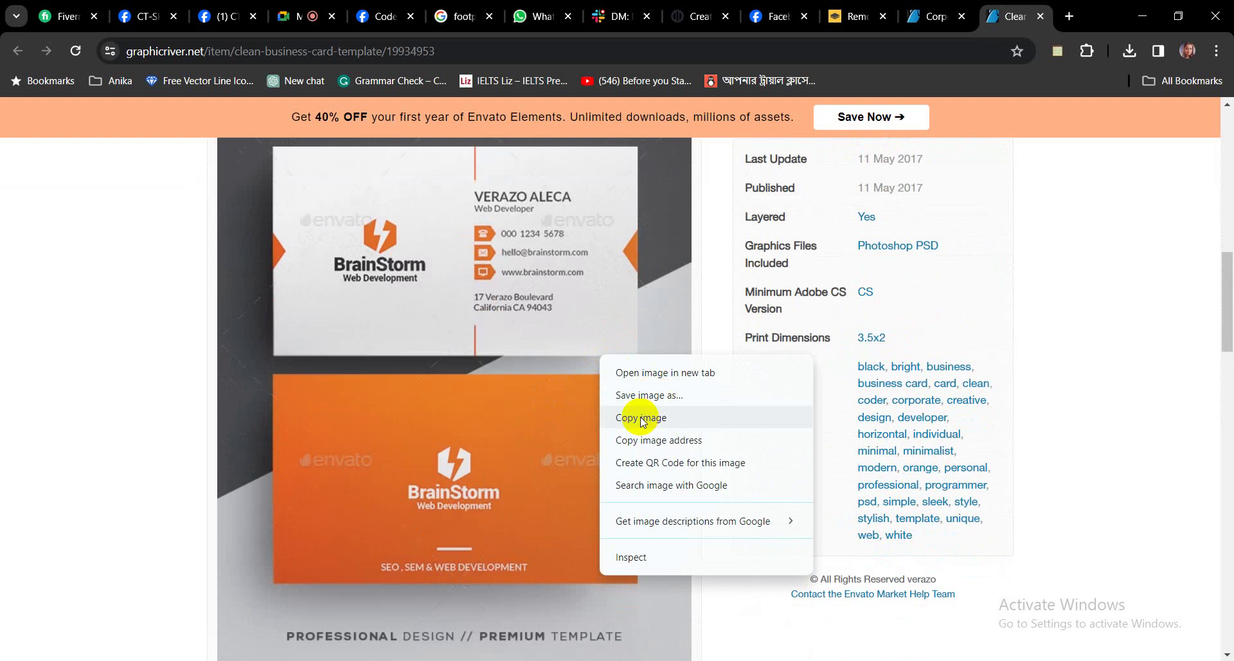
pyautogui.click(1139, 360)
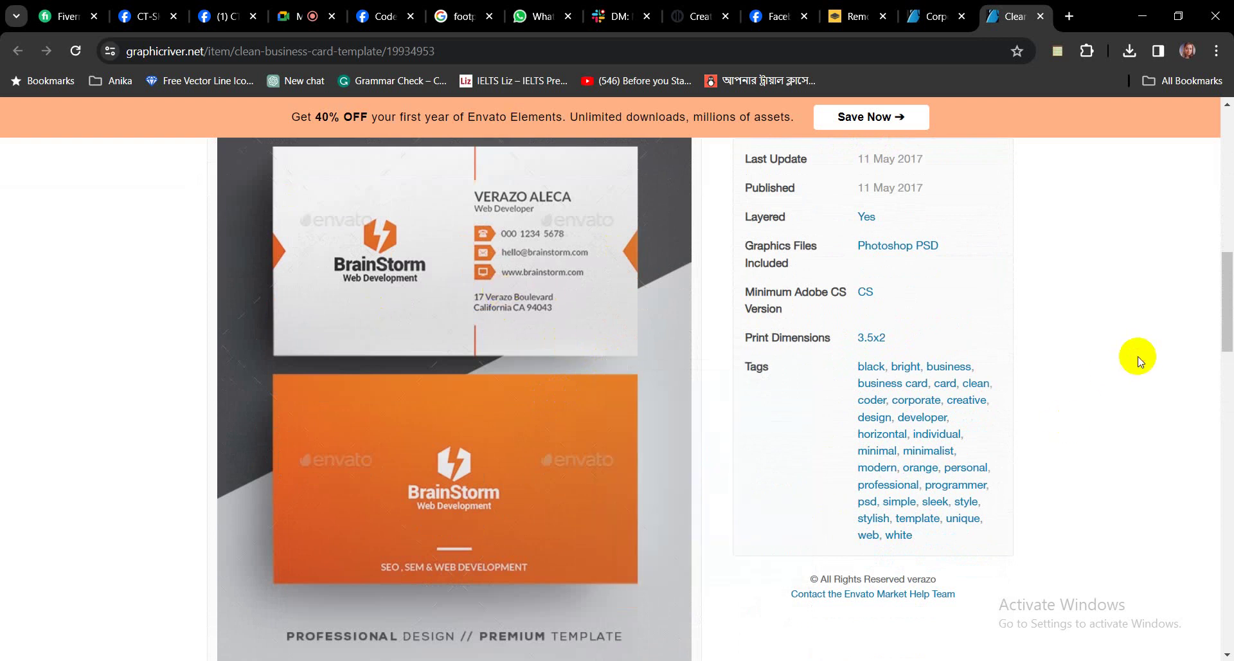
# Snip the white and orange card previews and save them as Screenshot_8 in Desktop > skit 44 > business card.
pyautogui.press('super+shift+s')
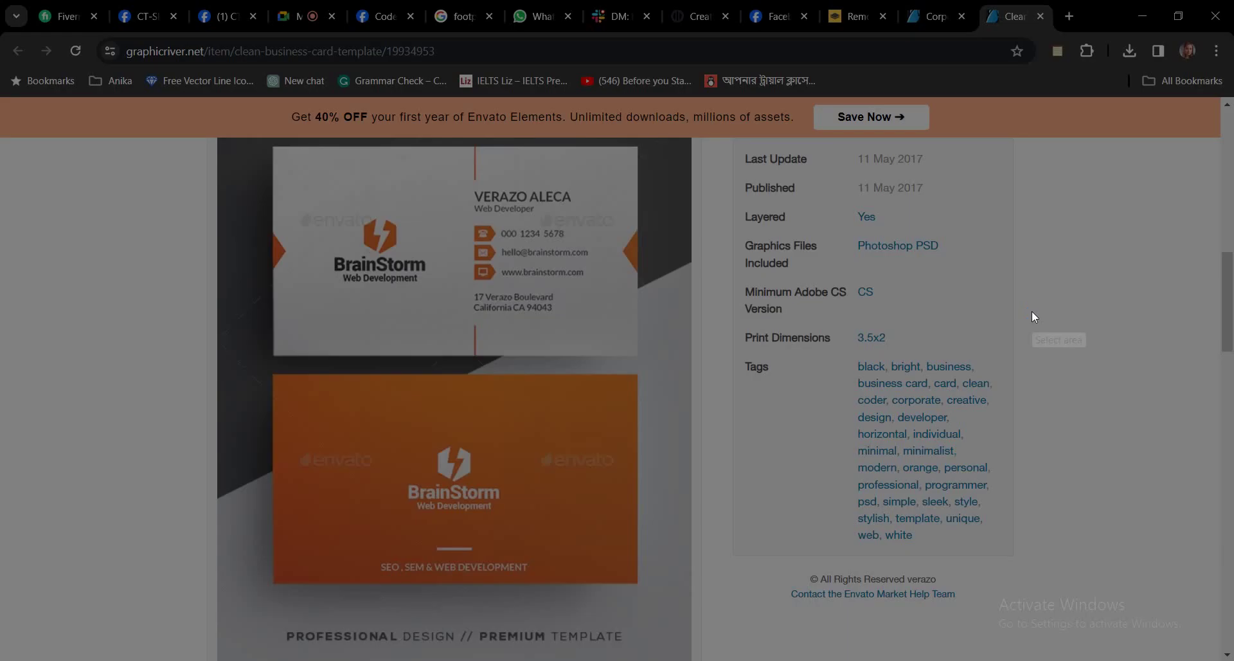
pyautogui.moveTo(227, 133); pyautogui.dragTo(680, 598)
pyautogui.click(651, 610)
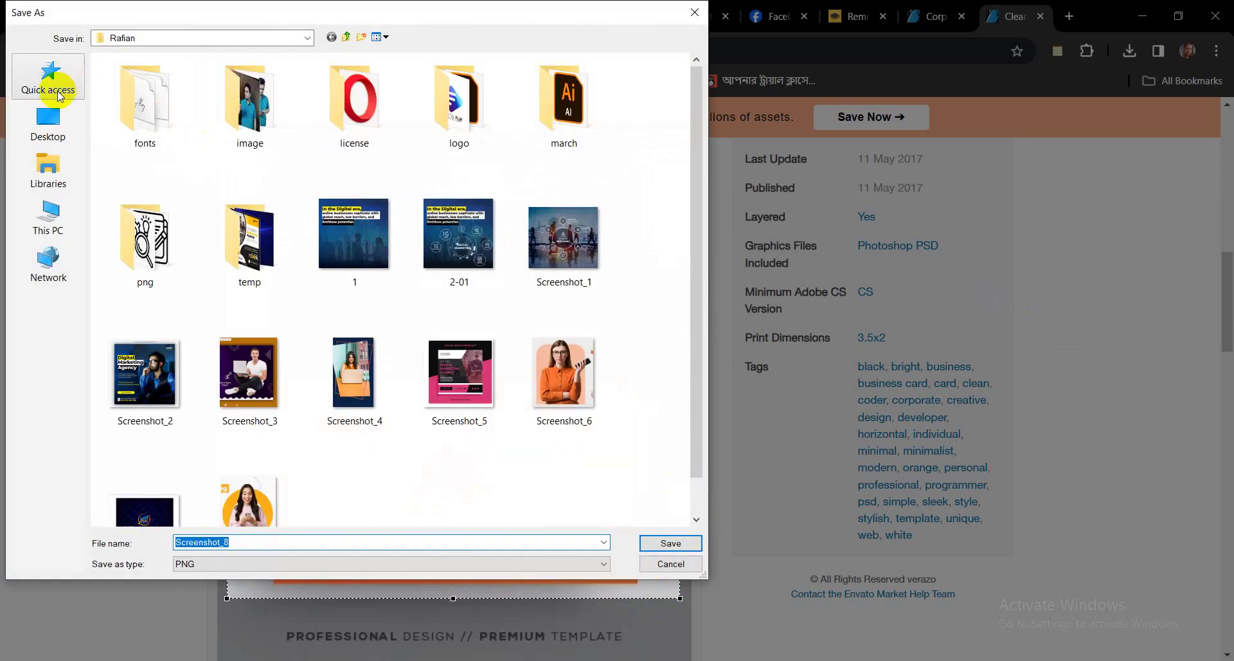
pyautogui.click(51, 125)
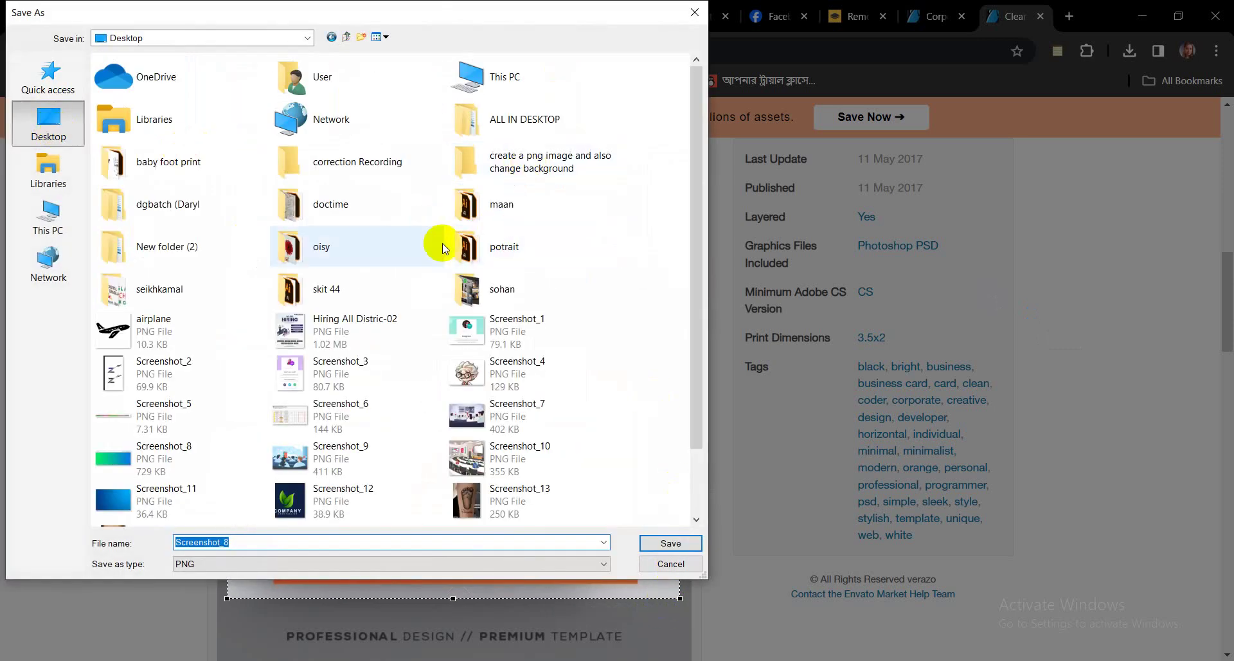
pyautogui.doubleClick(305, 287)
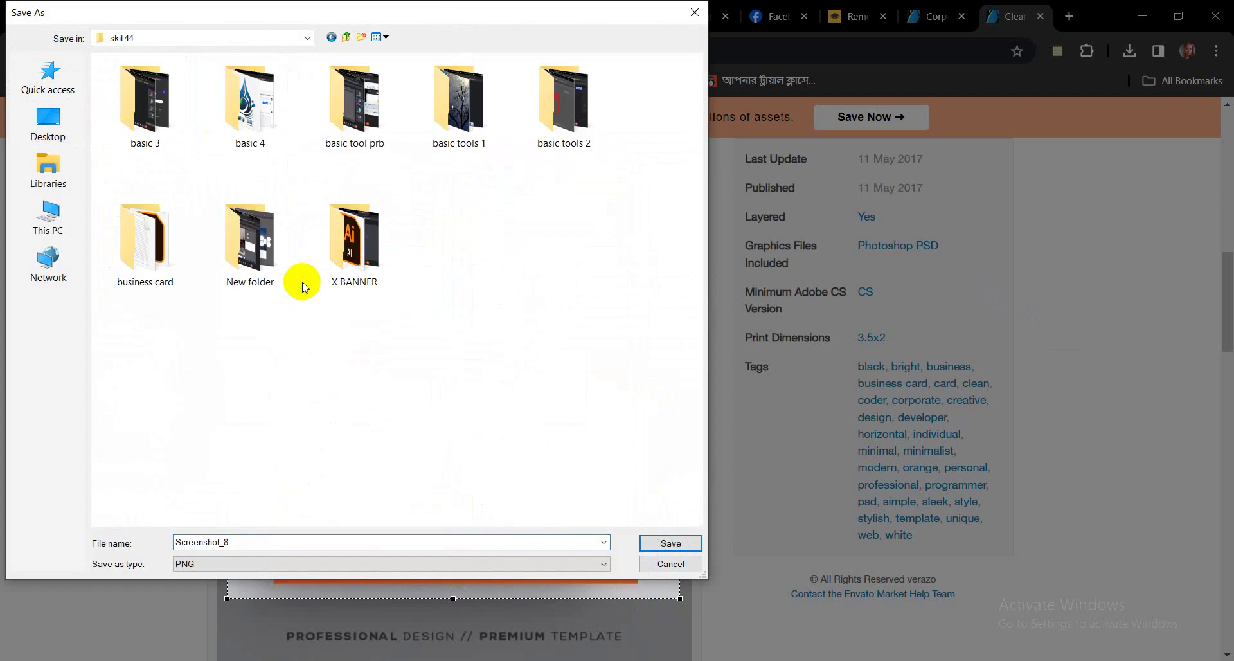
pyautogui.doubleClick(164, 244)
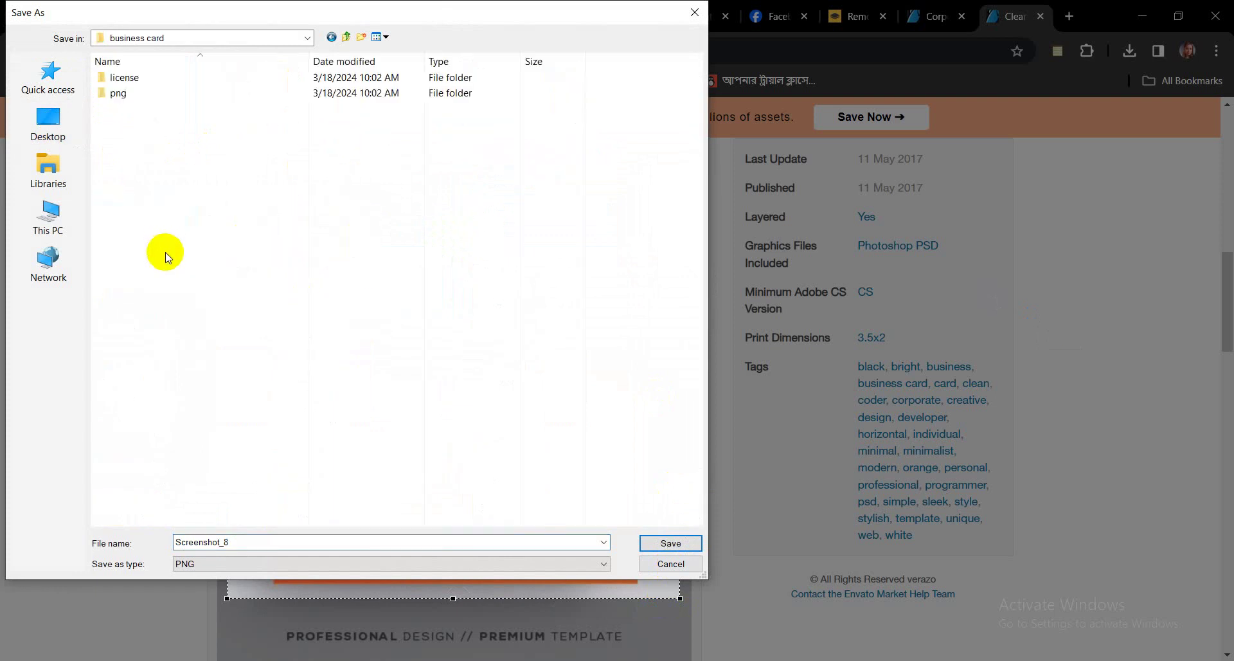
pyautogui.click(662, 544)
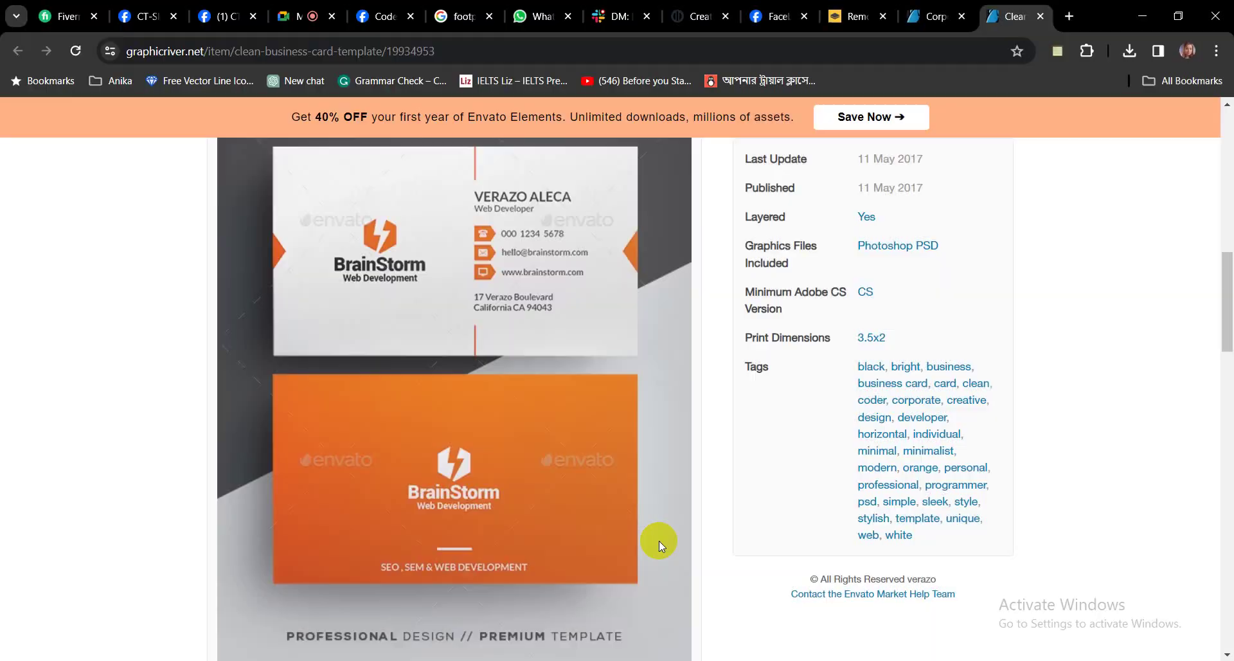
pyautogui.scroll(-10, 965, 441)
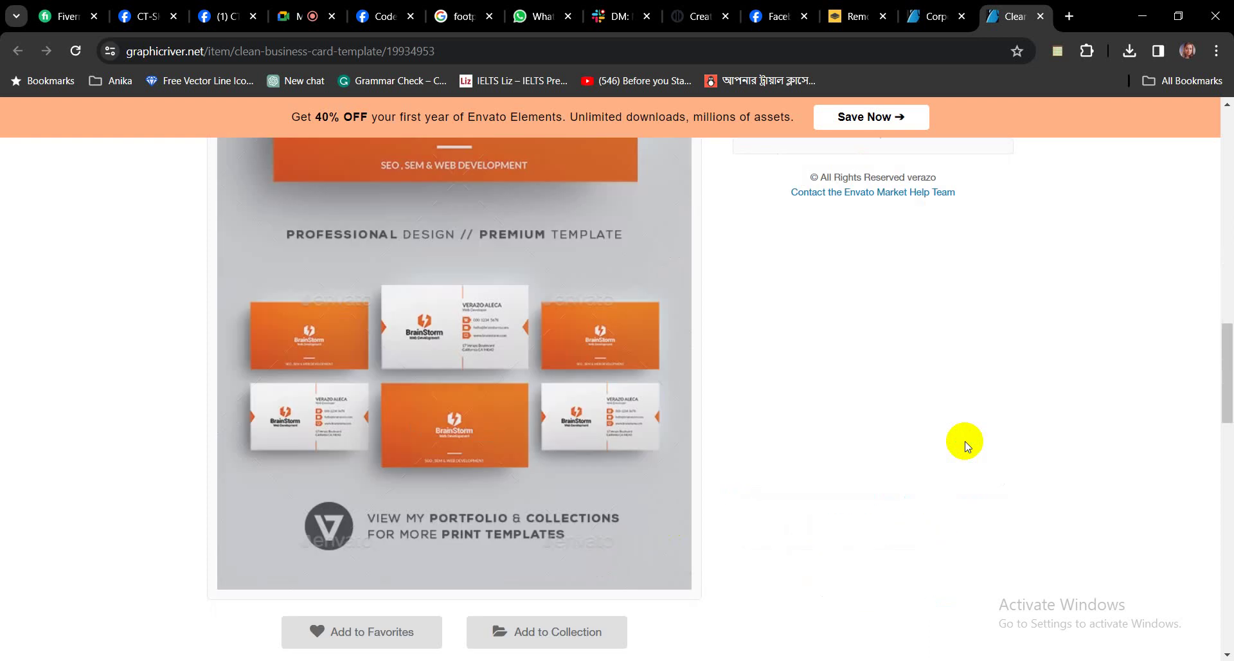
pyautogui.scroll(1, 965, 441)
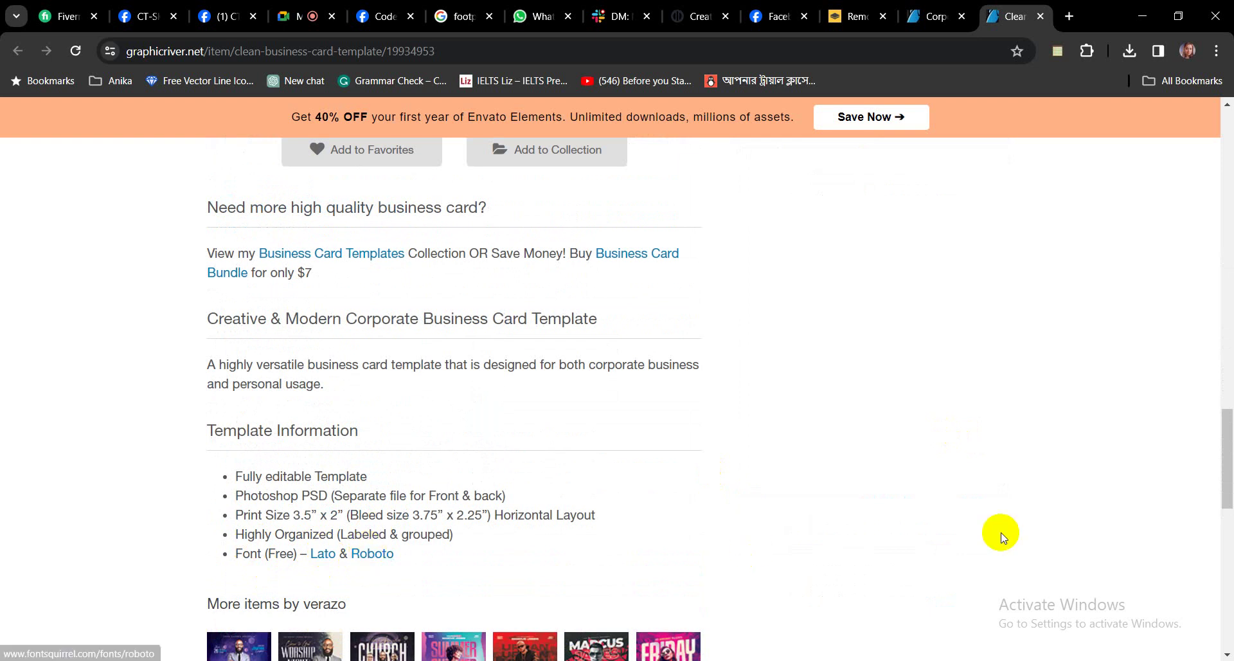
pyautogui.scroll(10, 1001, 533)
pyautogui.scroll(2, 1006, 469)
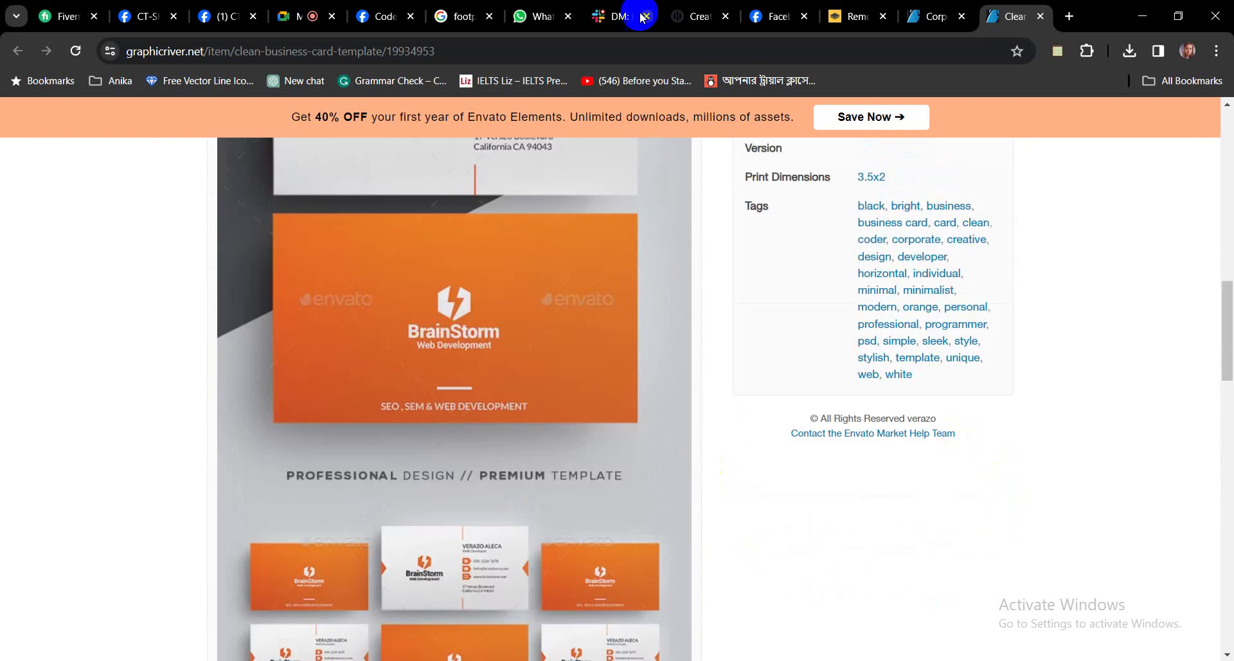
# Admit the waiting participant in Google Meet, then return to Business Card.ai in Illustrator.
pyautogui.click(294, 9)
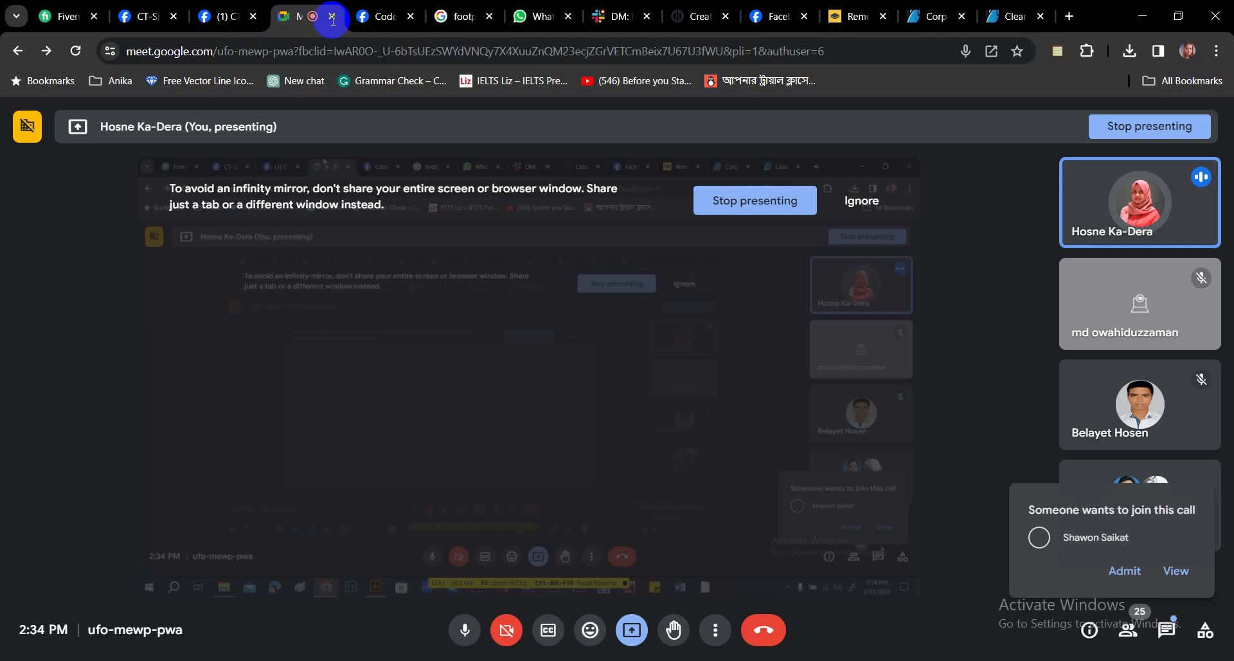
pyautogui.click(1125, 570)
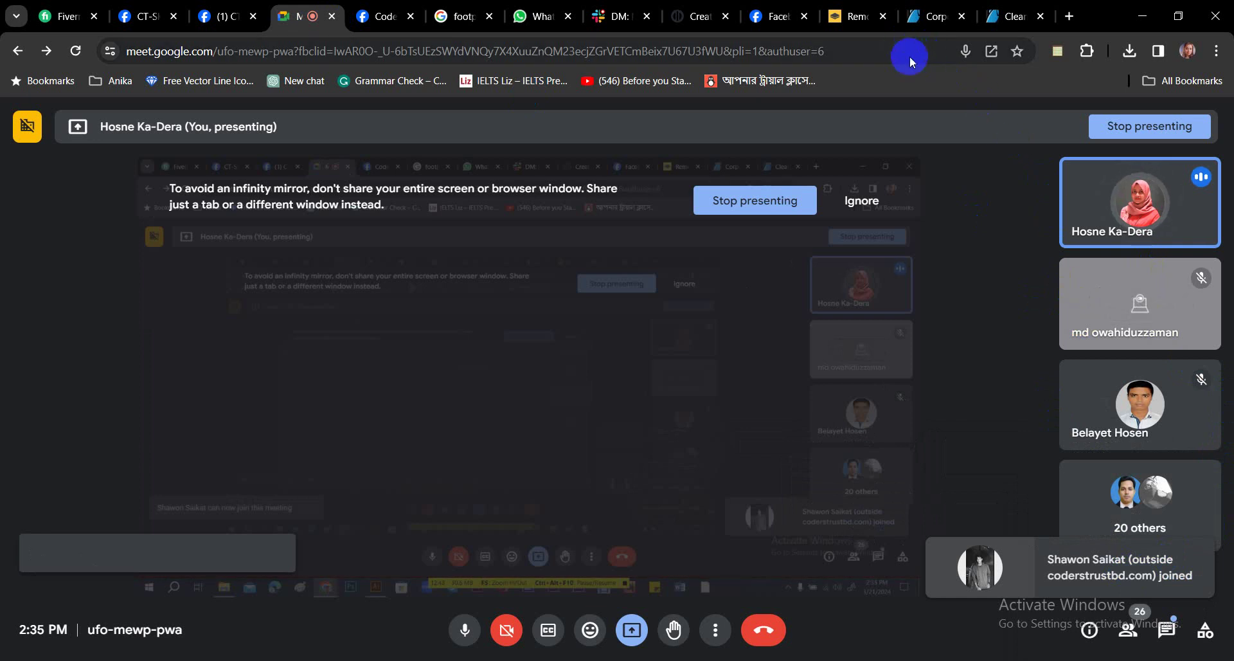
pyautogui.click(986, 20)
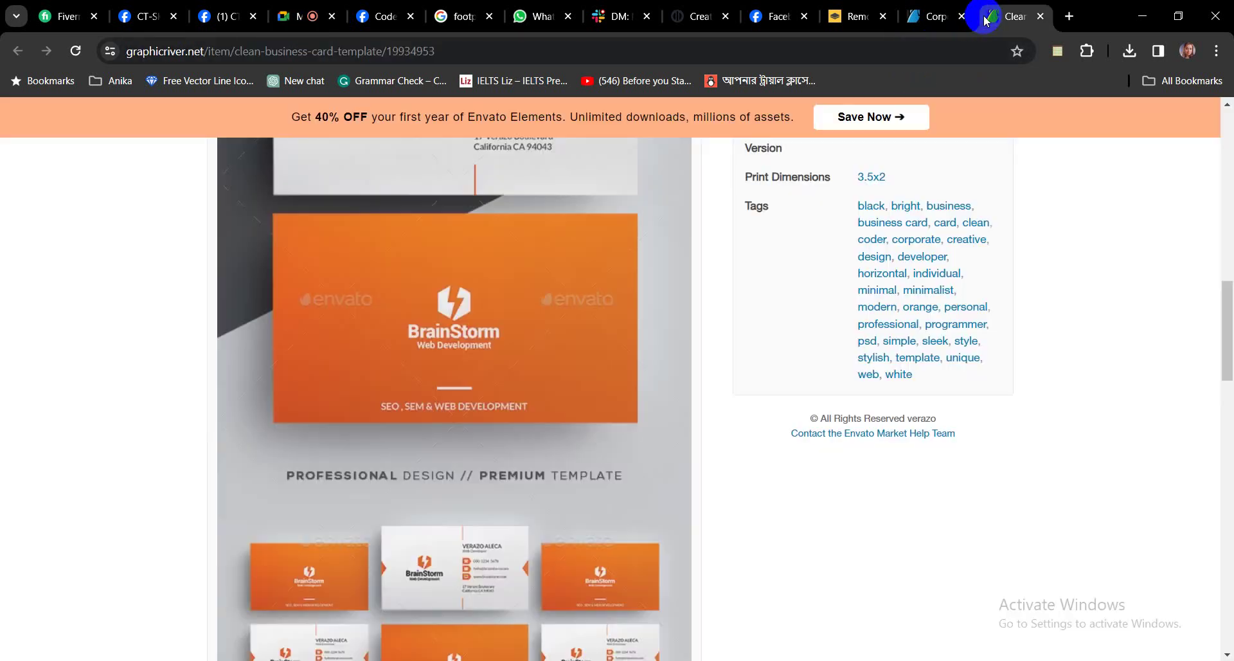
pyautogui.scroll(-10, 778, 424)
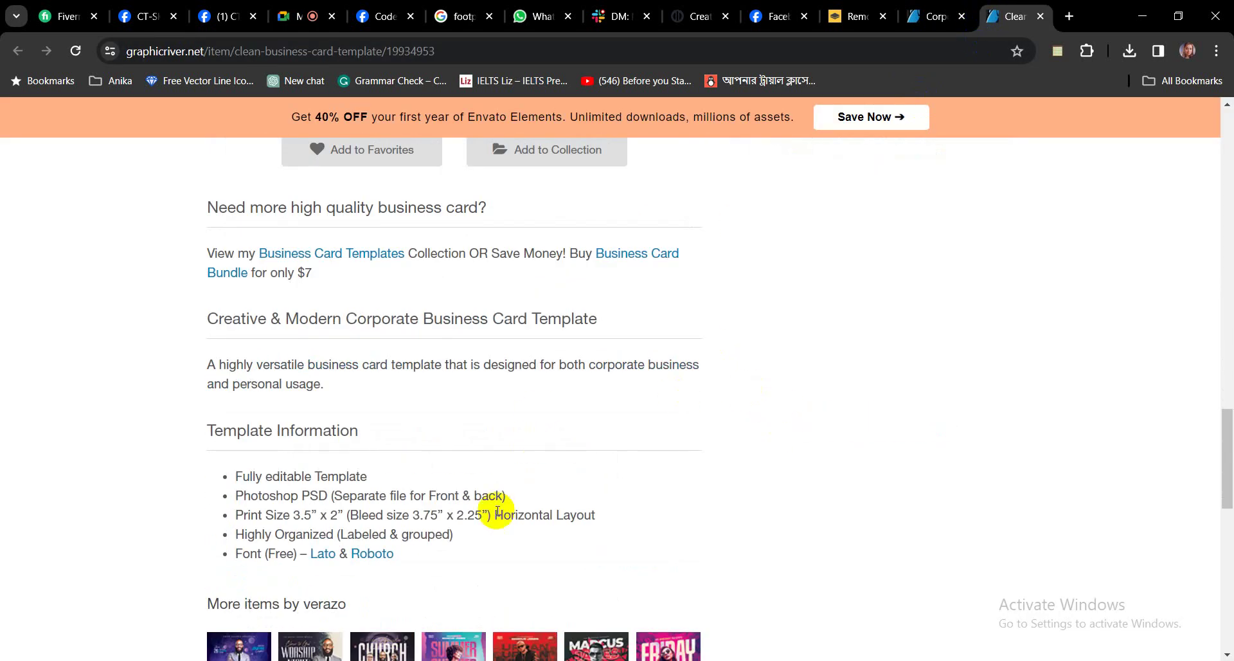
pyautogui.scroll(10, 655, 489)
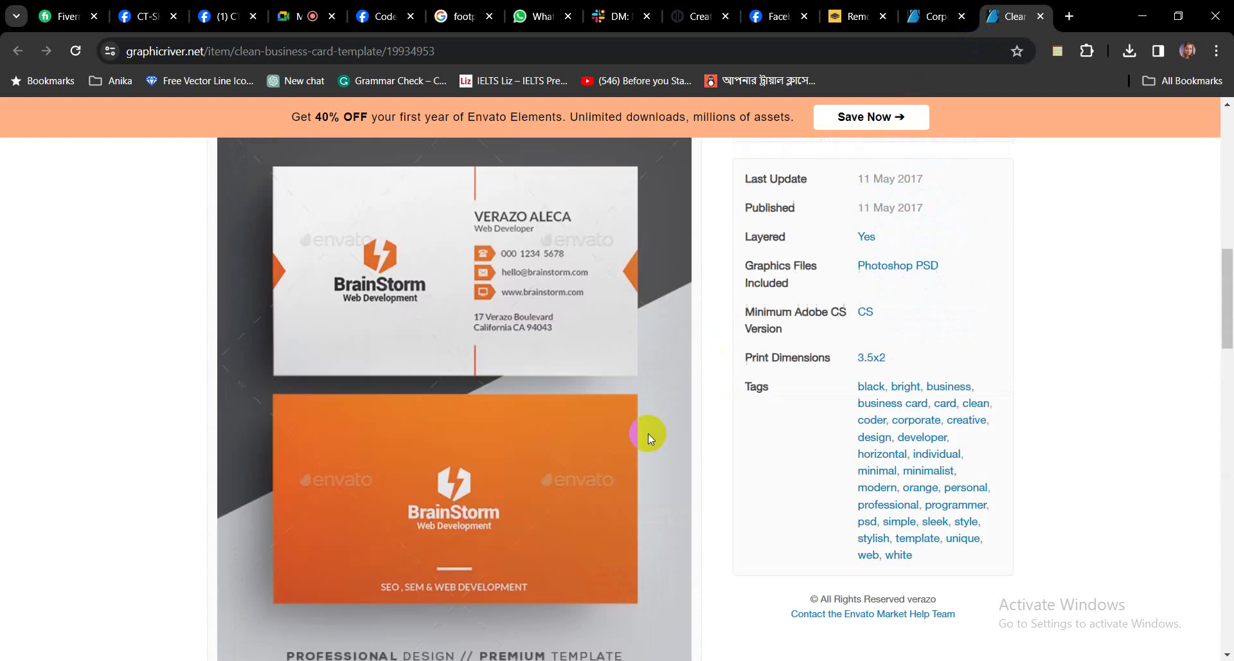
pyautogui.scroll(10, 655, 405)
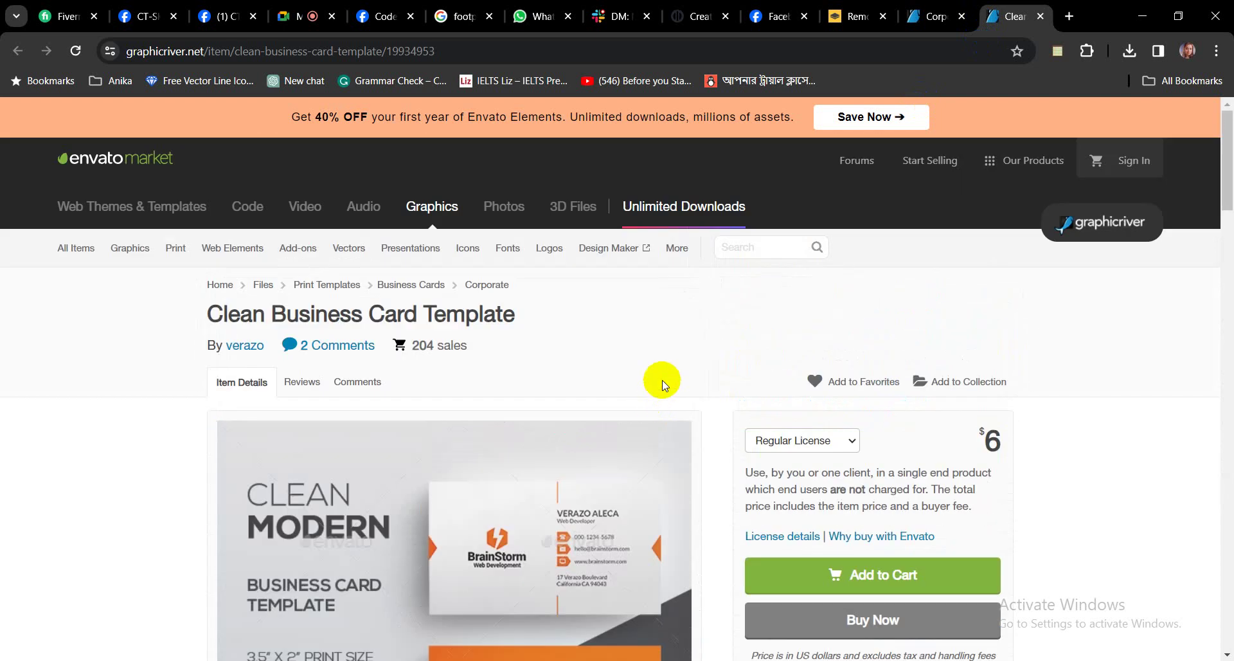
pyautogui.hotkey('alt', 'Tab')
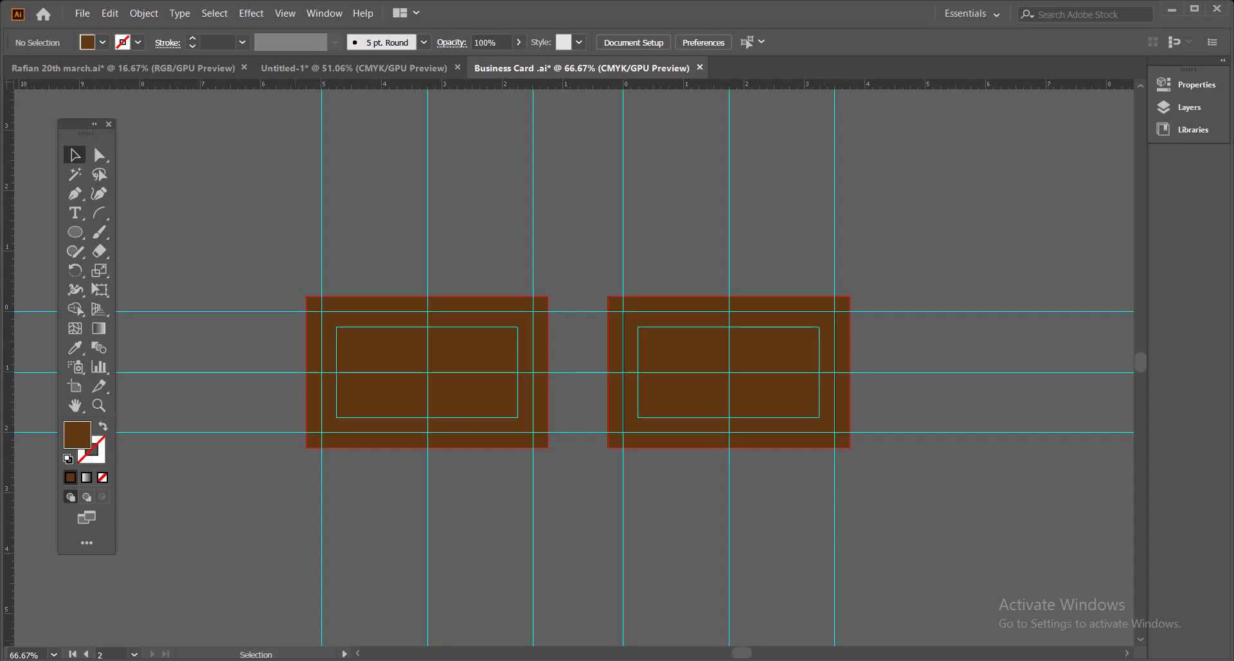
# Place Screenshot_8 from Desktop > skit 44 > business card into the Illustrator document.
pyautogui.click(87, 18)
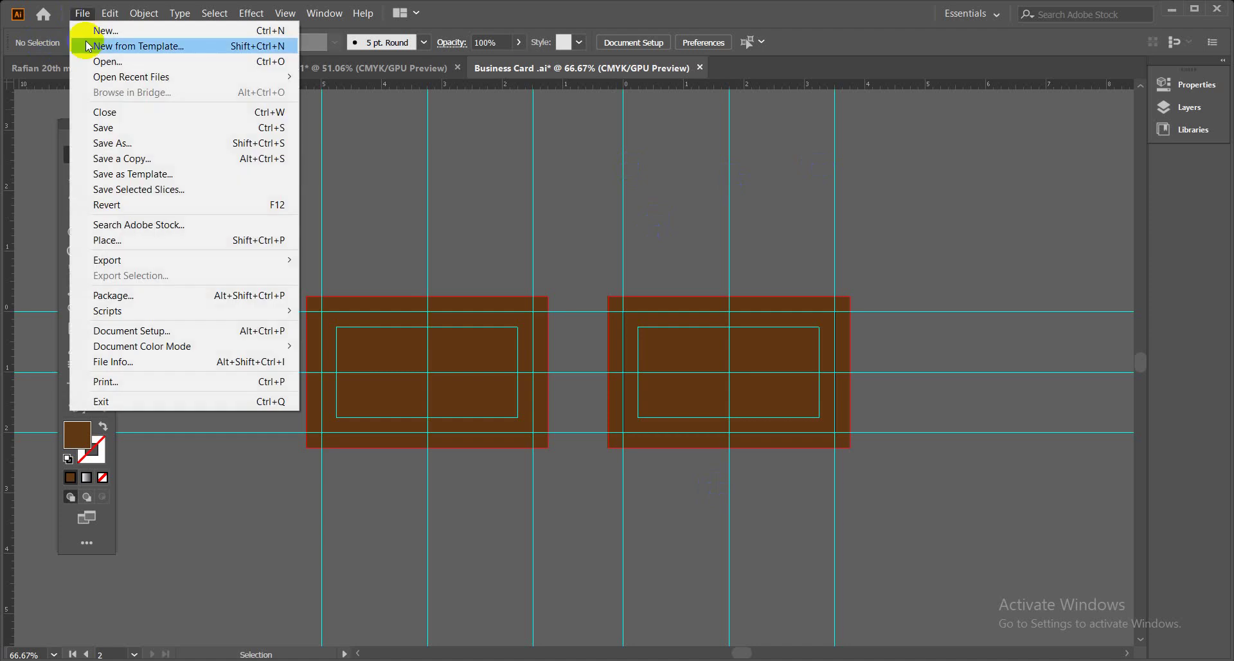
pyautogui.click(122, 243)
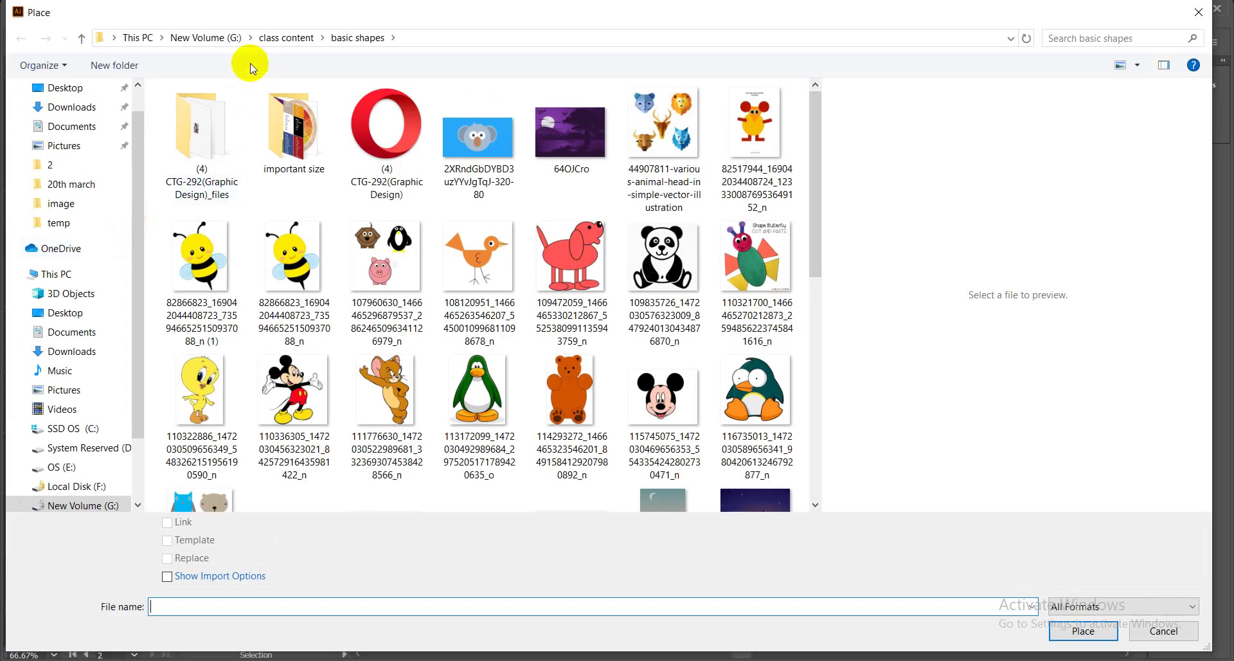
pyautogui.scroll(1, 136, 101)
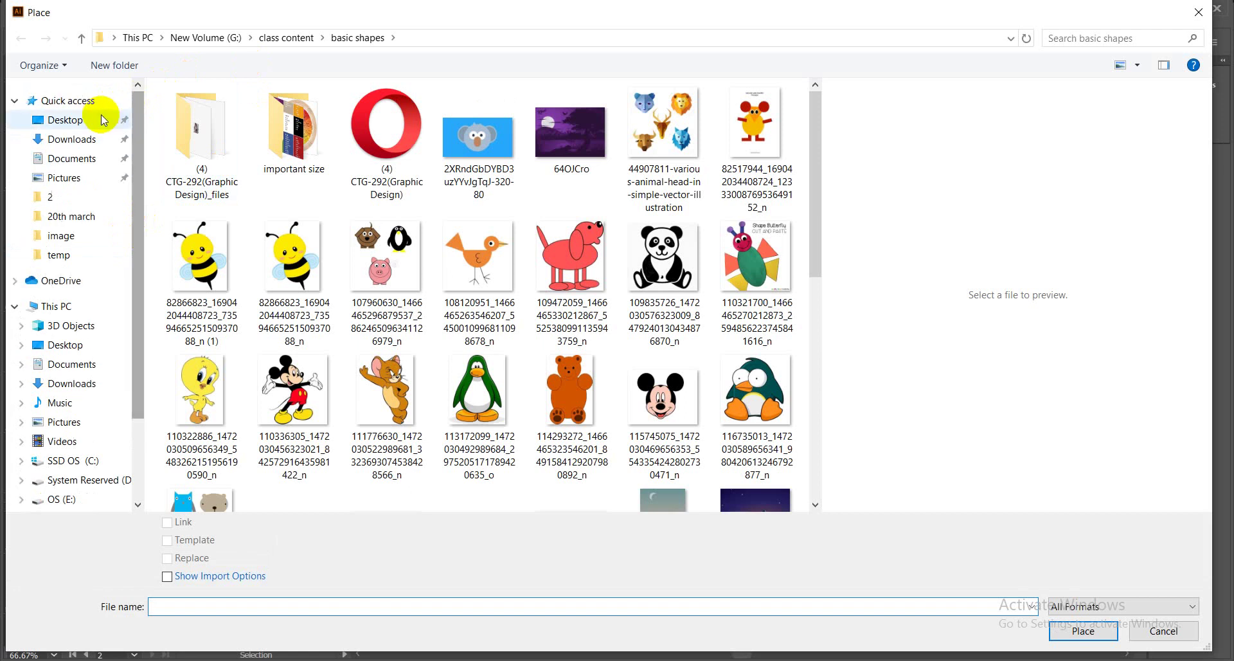
pyautogui.click(99, 116)
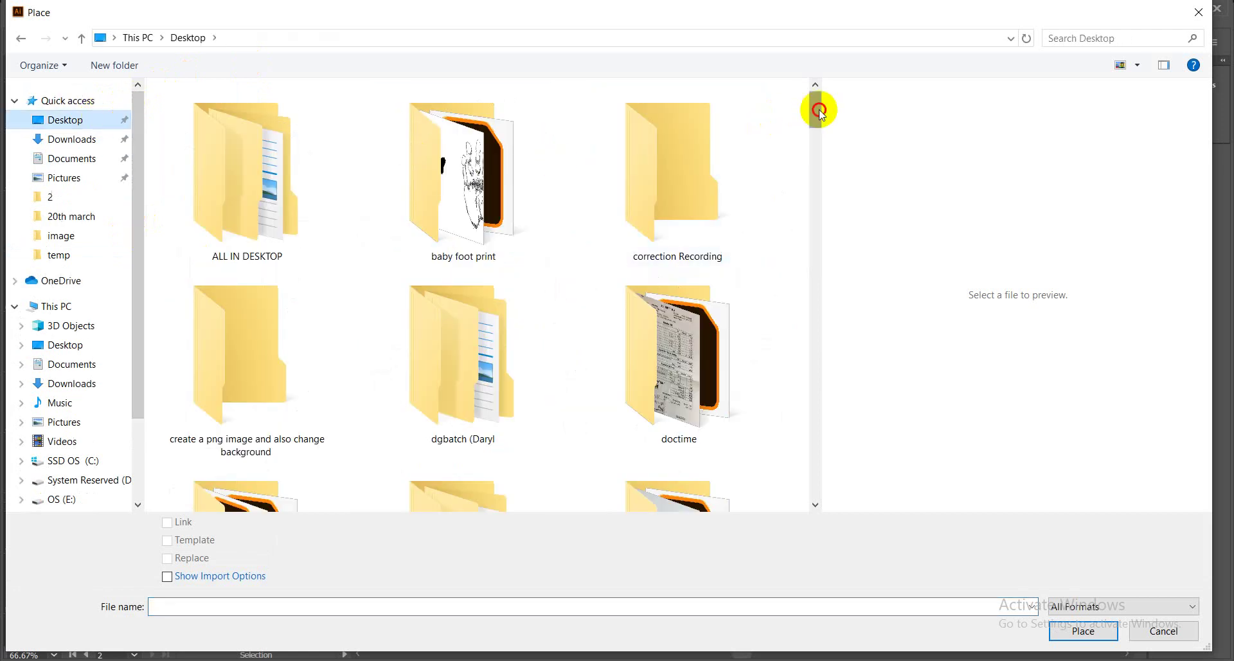
pyautogui.moveTo(821, 111); pyautogui.dragTo(815, 142)
pyautogui.click(702, 280)
pyautogui.doubleClick(702, 280)
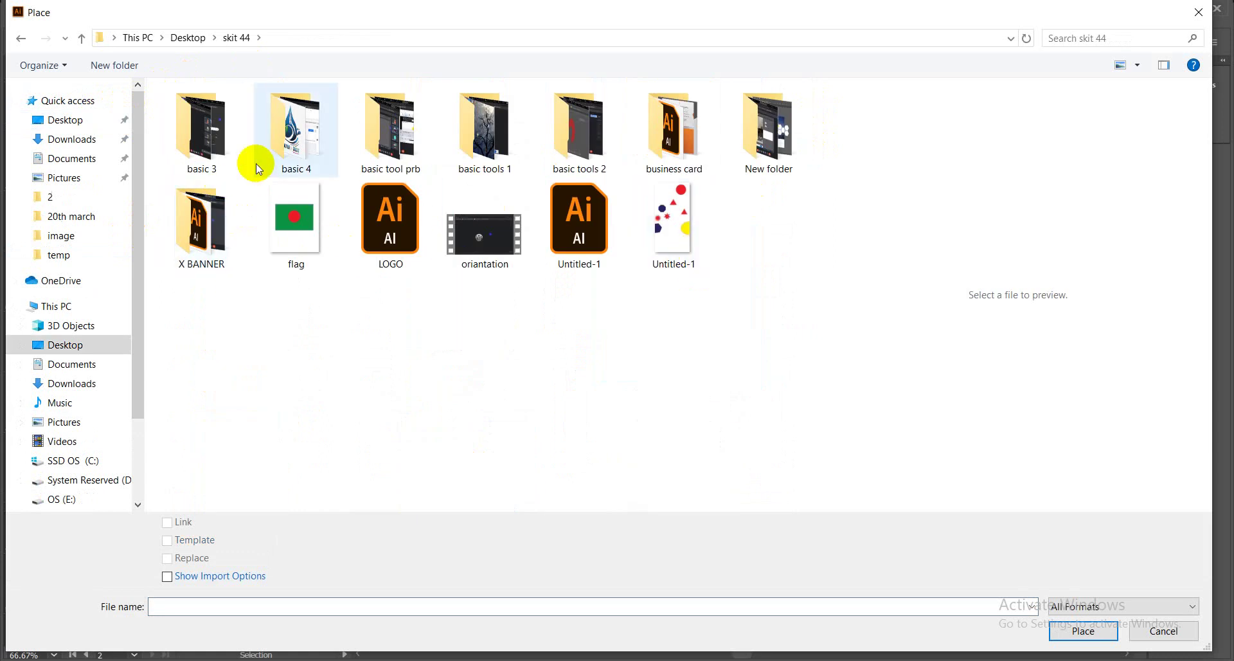
pyautogui.click(739, 148)
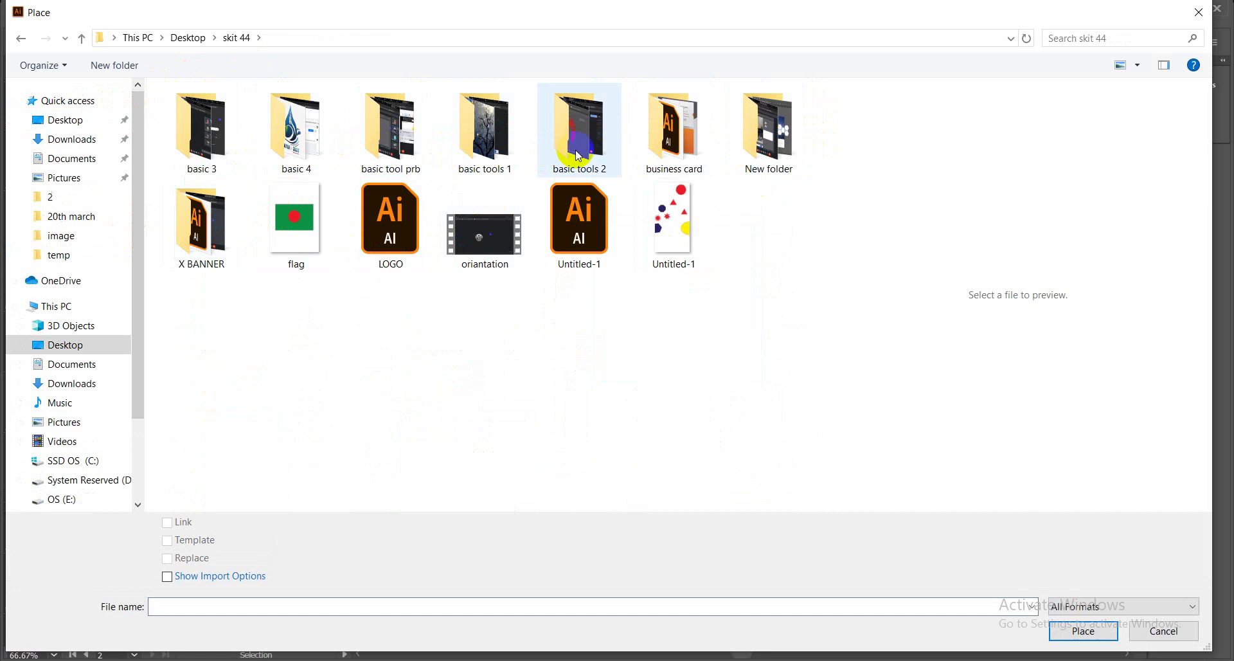
pyautogui.doubleClick(662, 149)
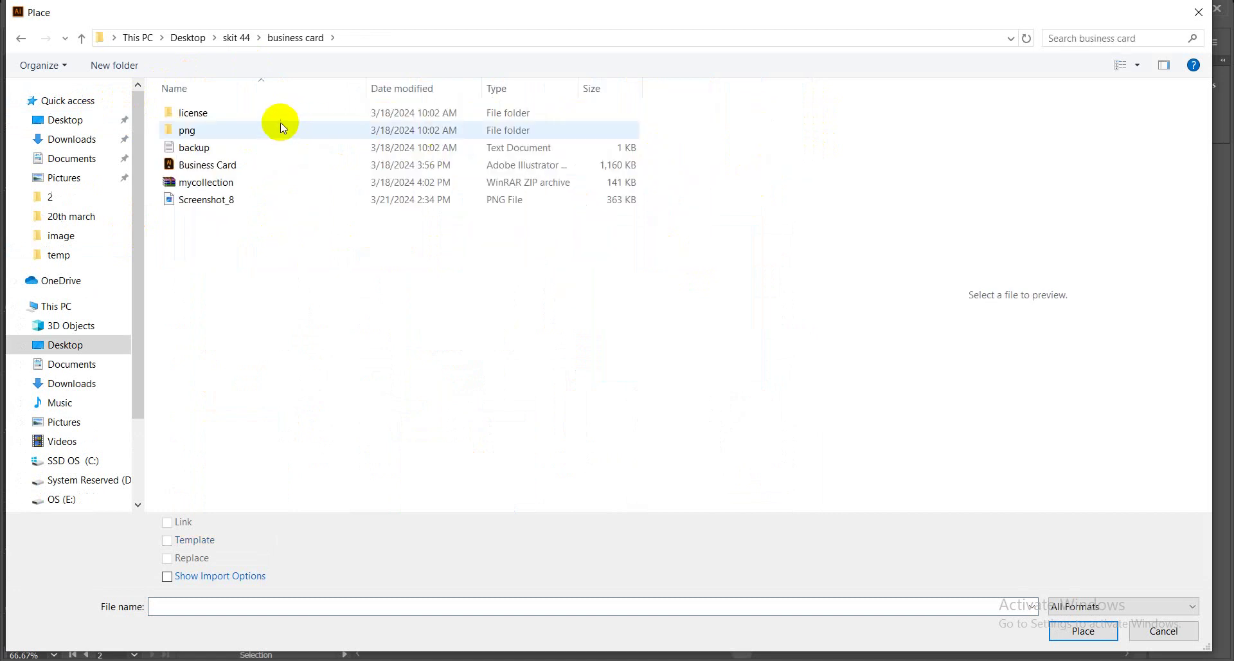
pyautogui.click(269, 198)
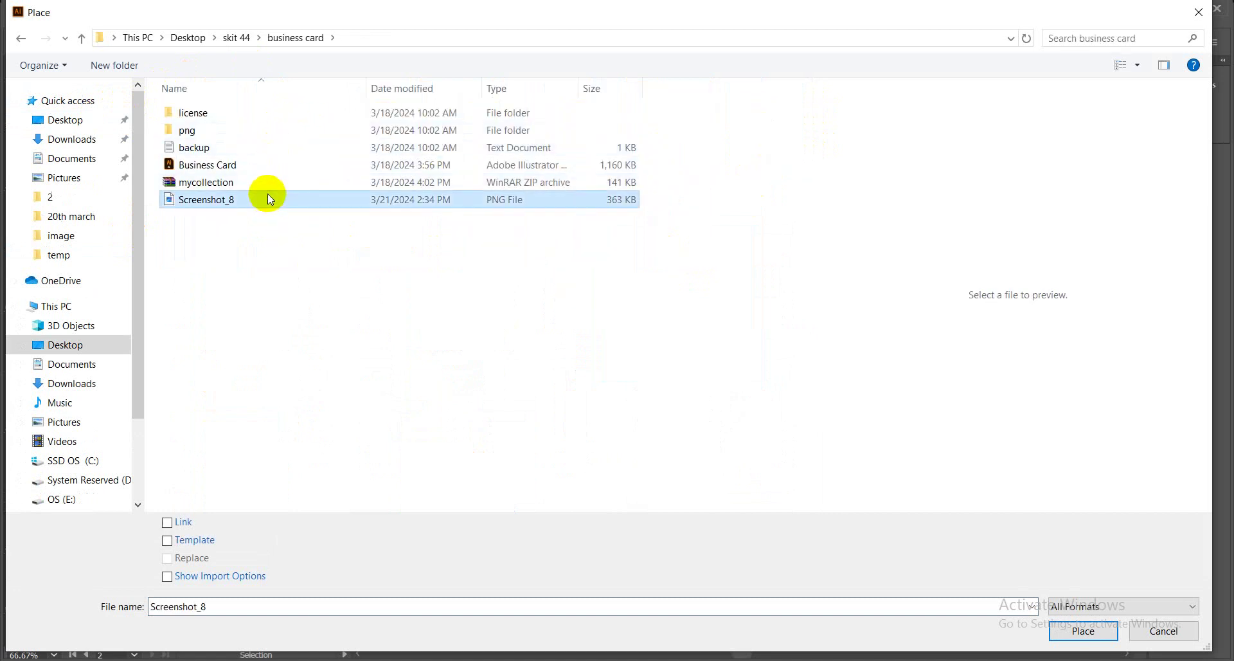
pyautogui.click(1082, 632)
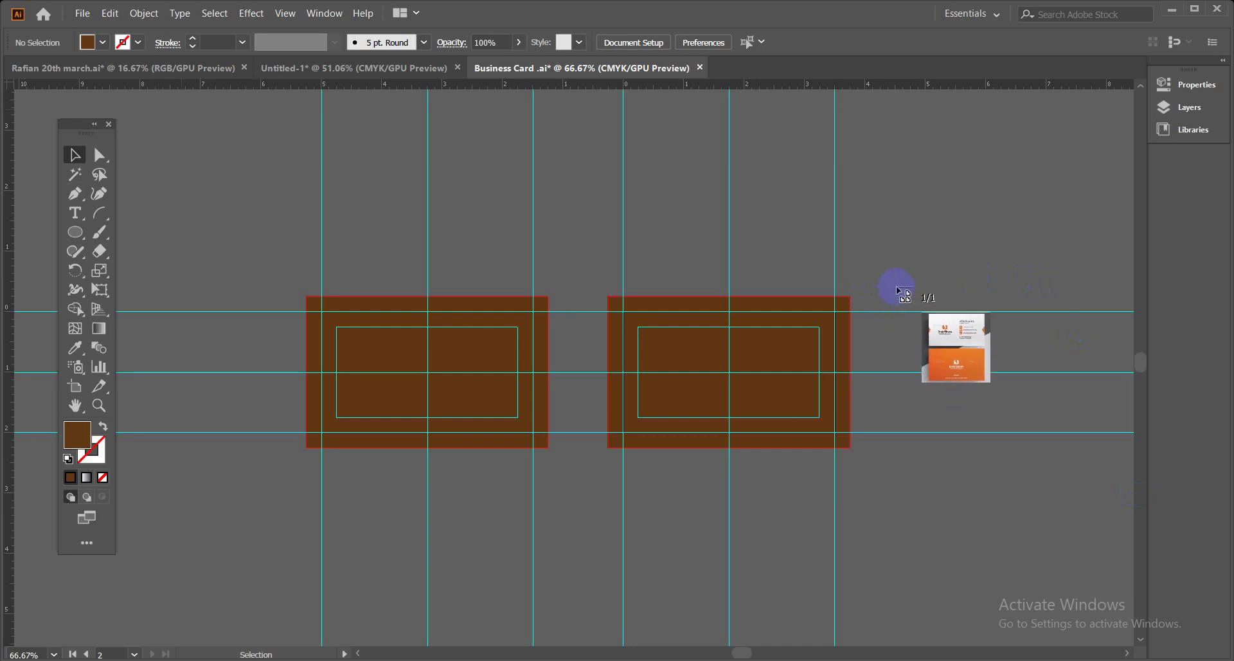
# Drop the Screenshot_8 reference onto the canvas and Alt-drag a duplicate left of the brown artboards.
pyautogui.moveTo(900, 304); pyautogui.dragTo(1144, 566)
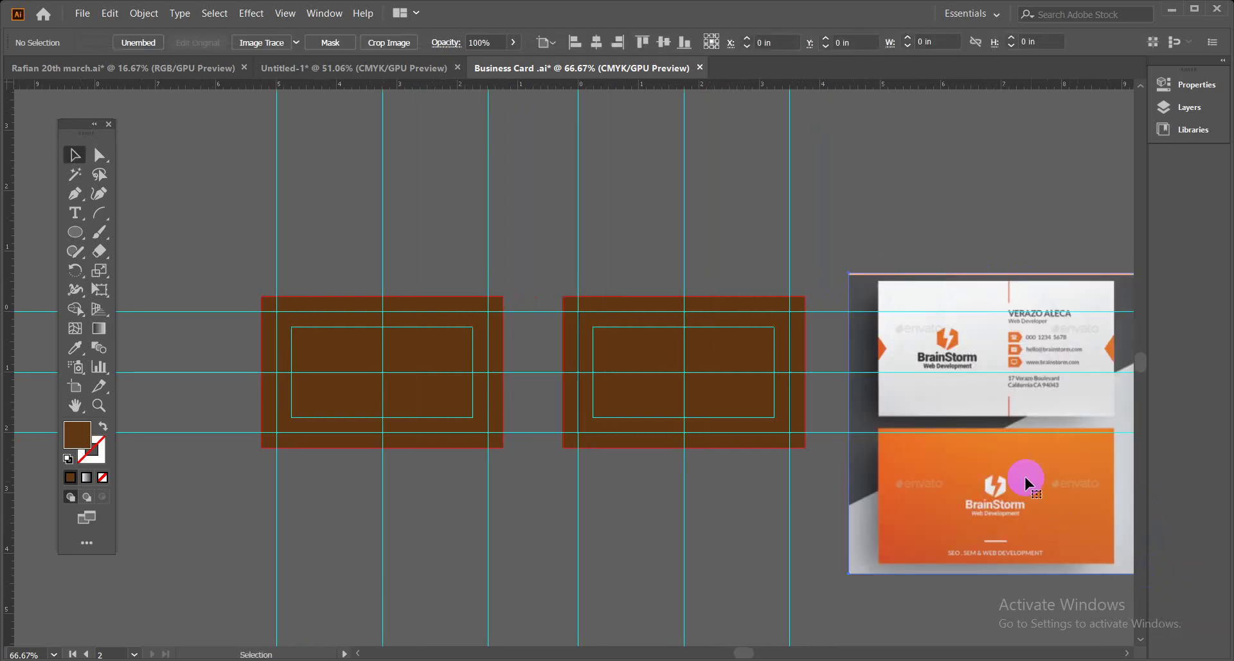
pyautogui.moveTo(1040, 335); pyautogui.dragTo(773, 321)
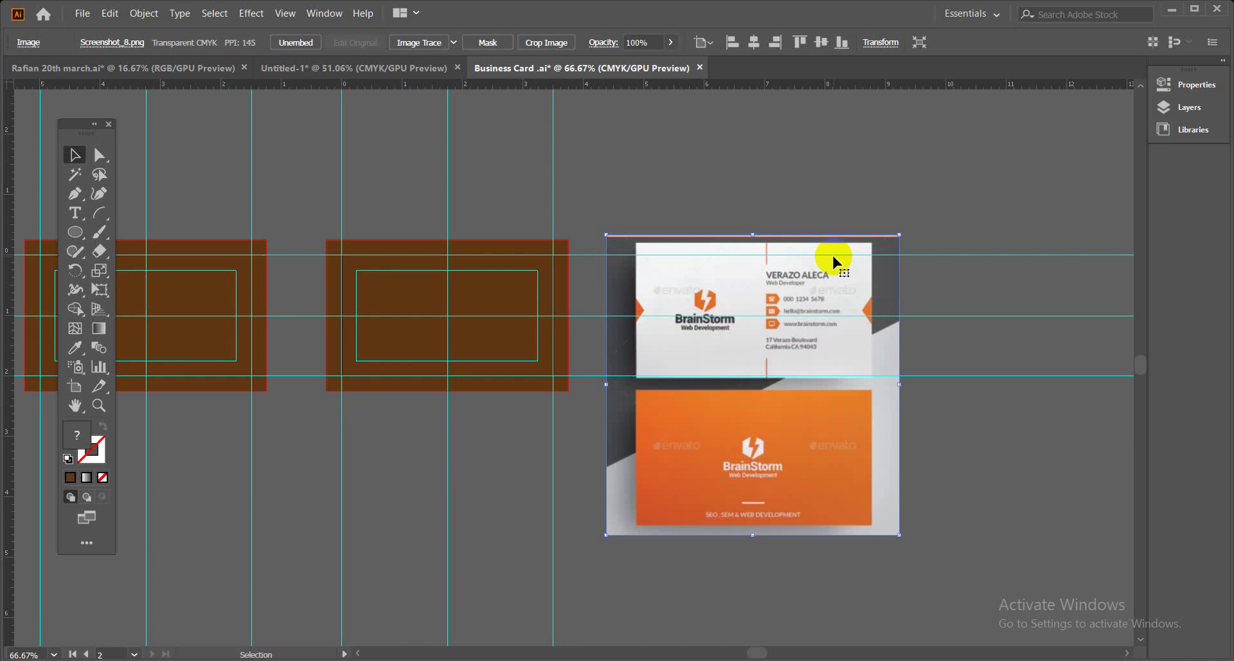
pyautogui.moveTo(414, 372); pyautogui.dragTo(788, 409)
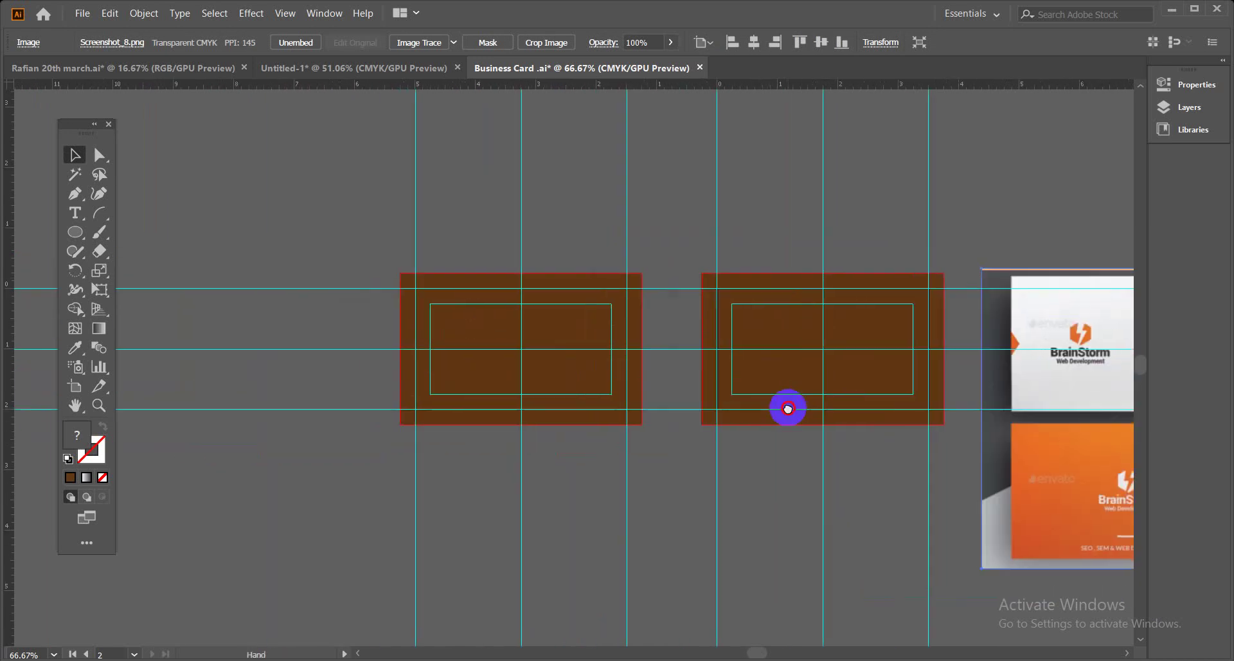
pyautogui.moveTo(1044, 396); pyautogui.dragTo(148, 399)
pyautogui.click(214, 247)
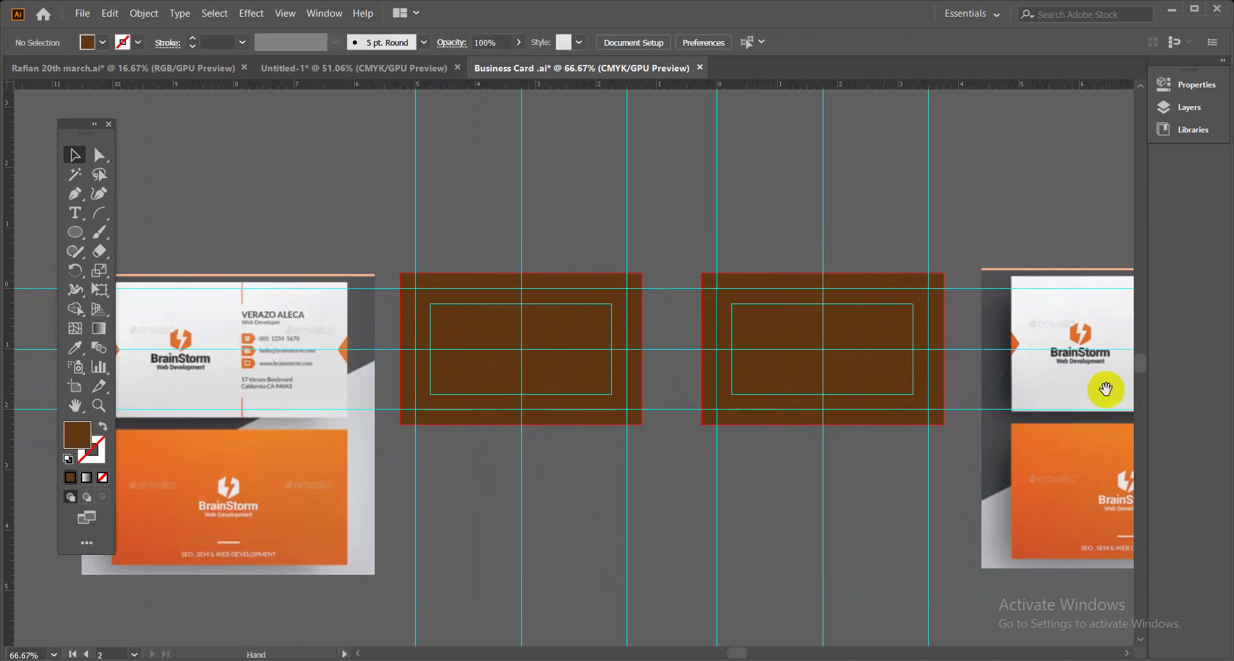
pyautogui.moveTo(1003, 411); pyautogui.dragTo(565, 380)
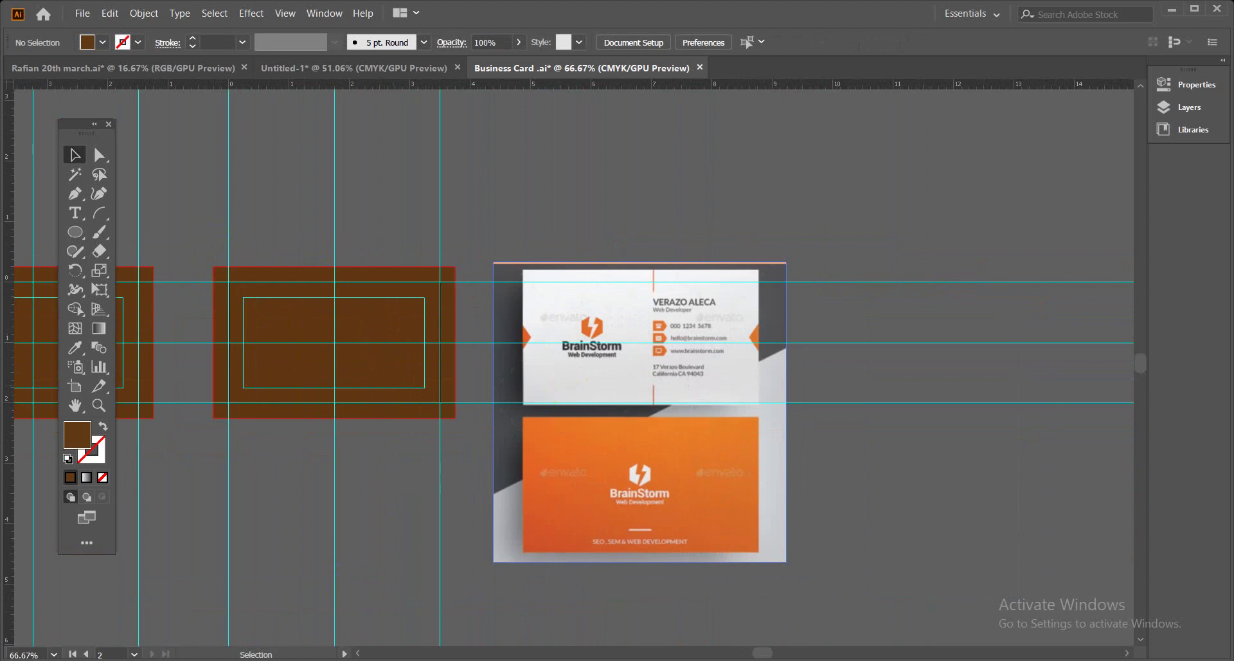
# Admit the waiting guest in Google Meet, zoom Illustrator to 100%, and return to the Corporate listings.
pyautogui.click(159, 614)
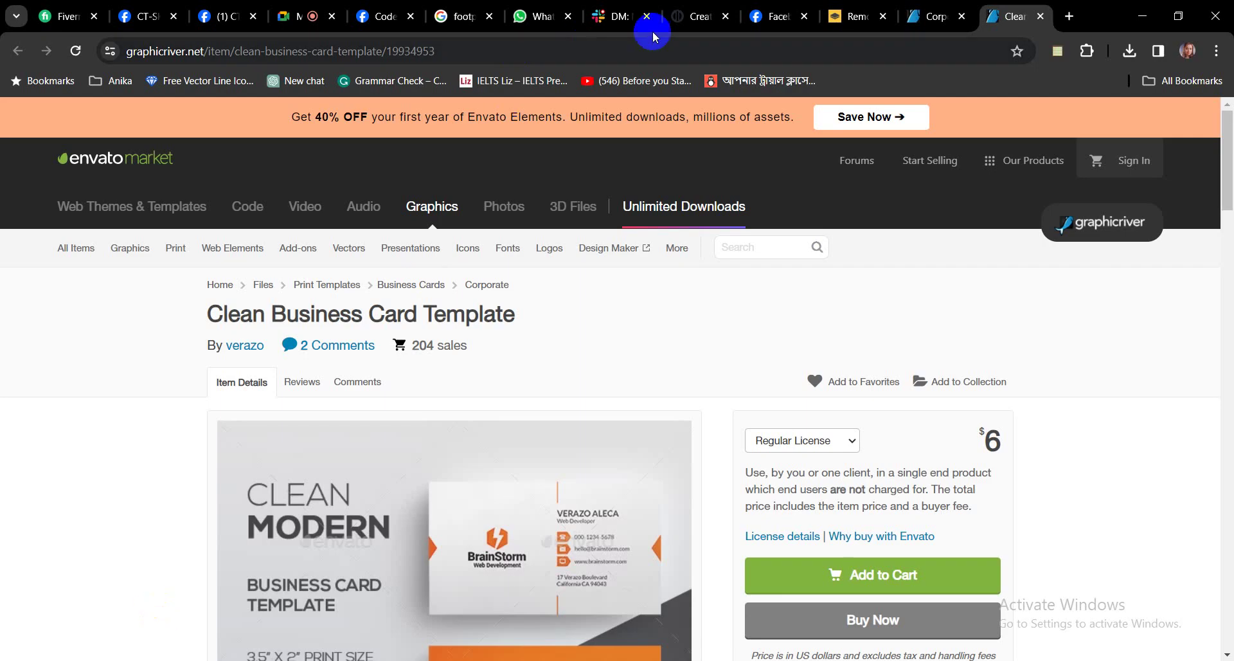
pyautogui.click(288, 26)
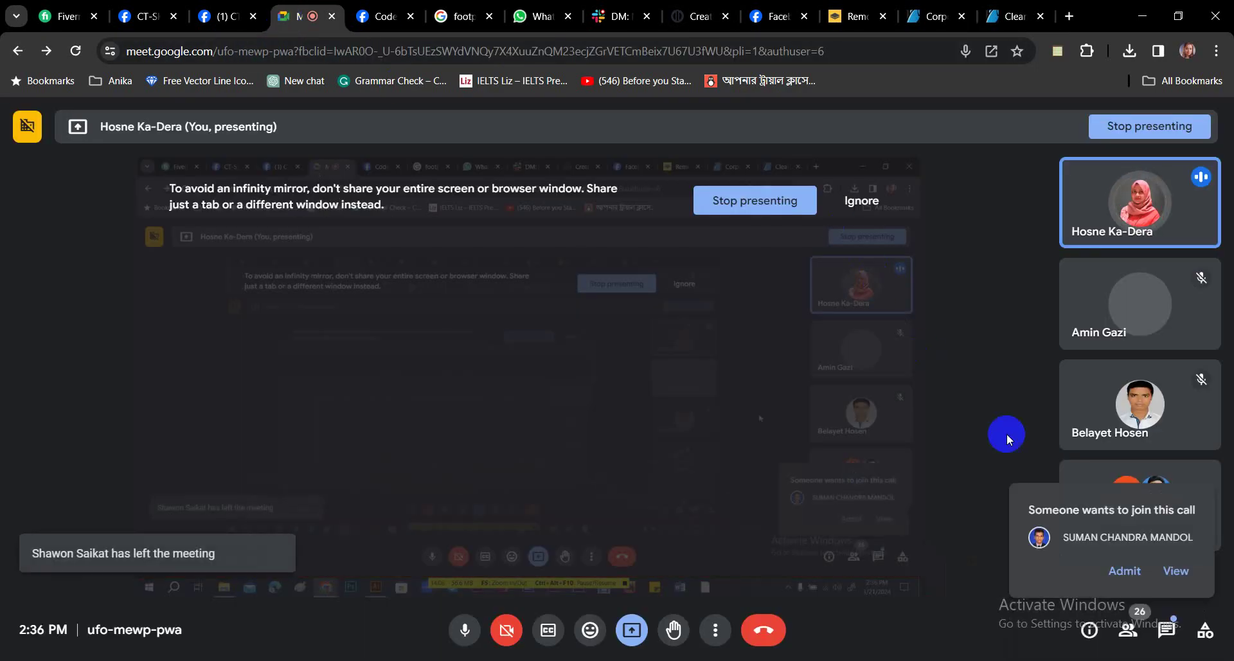
pyautogui.click(1125, 571)
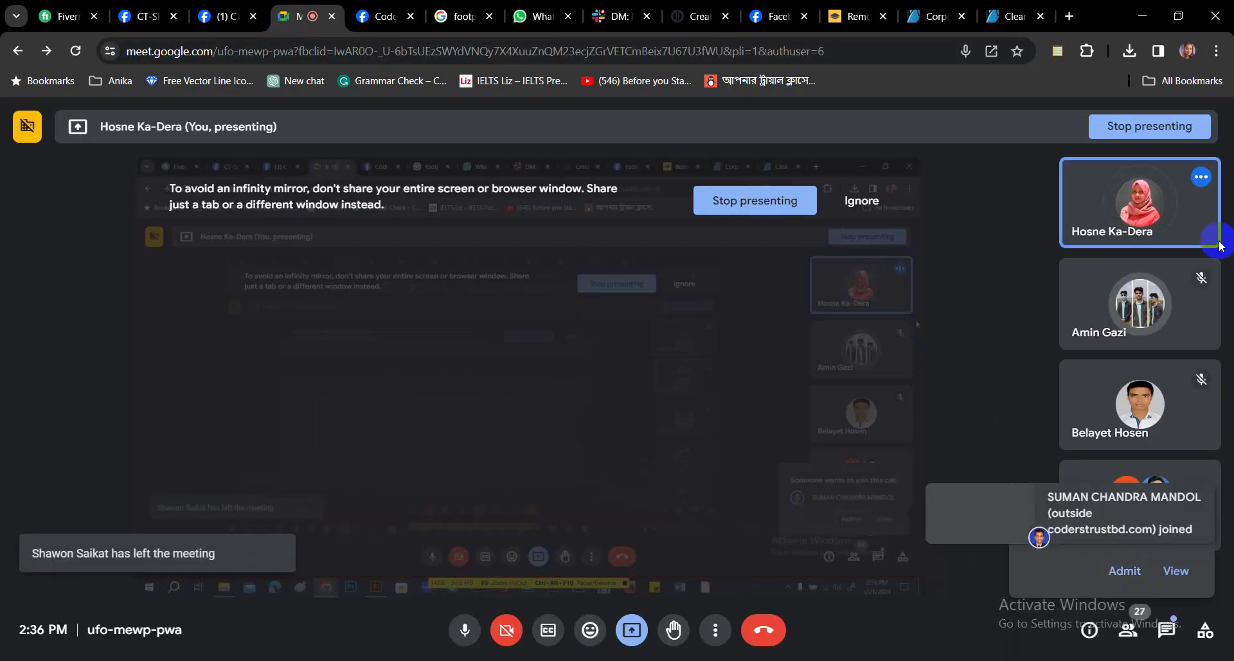
pyautogui.click(1144, 15)
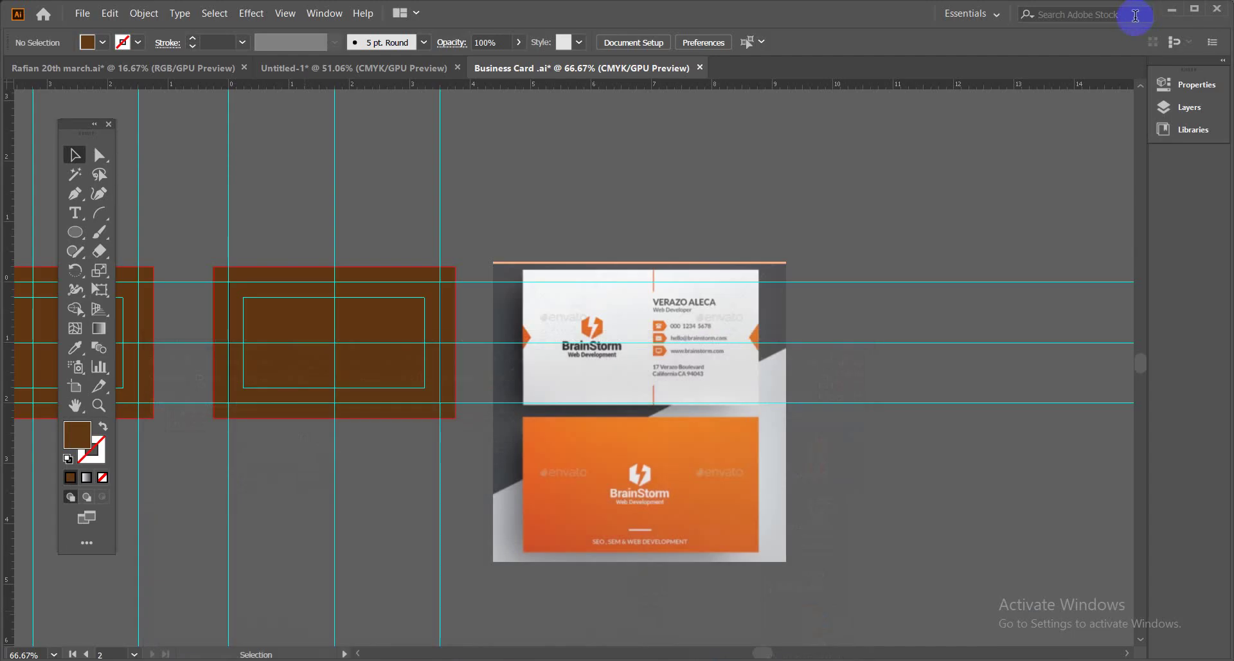
pyautogui.hotkey('ctrl', '1')
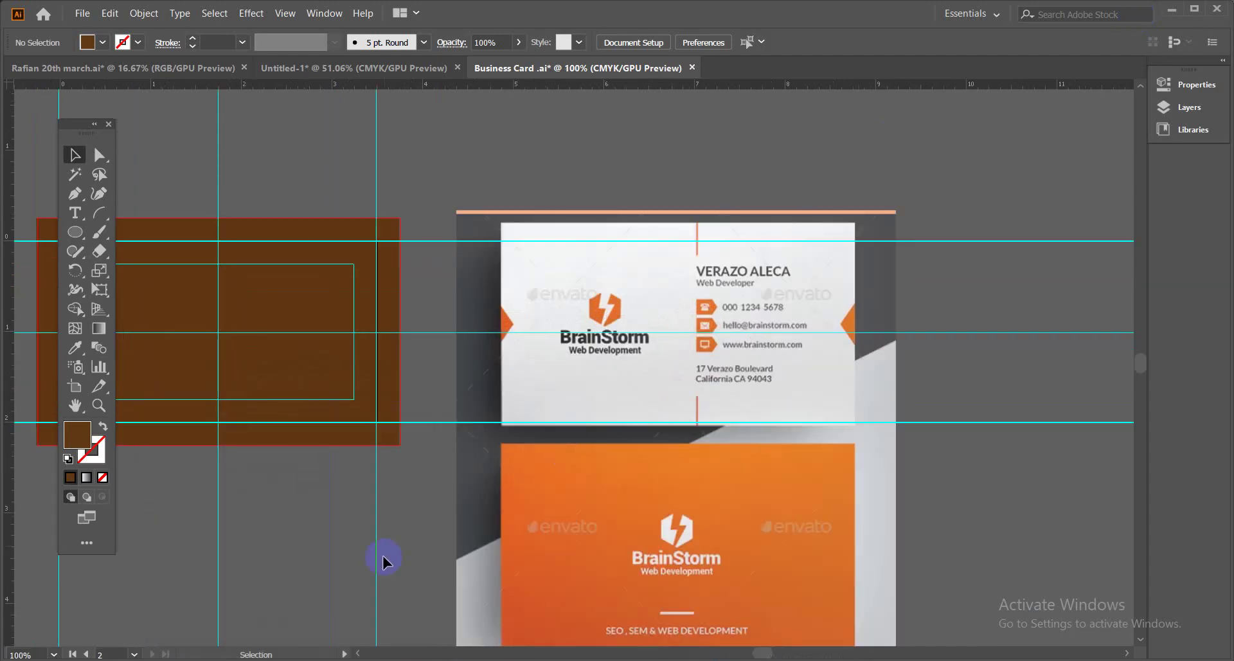
pyautogui.moveTo(222, 627)
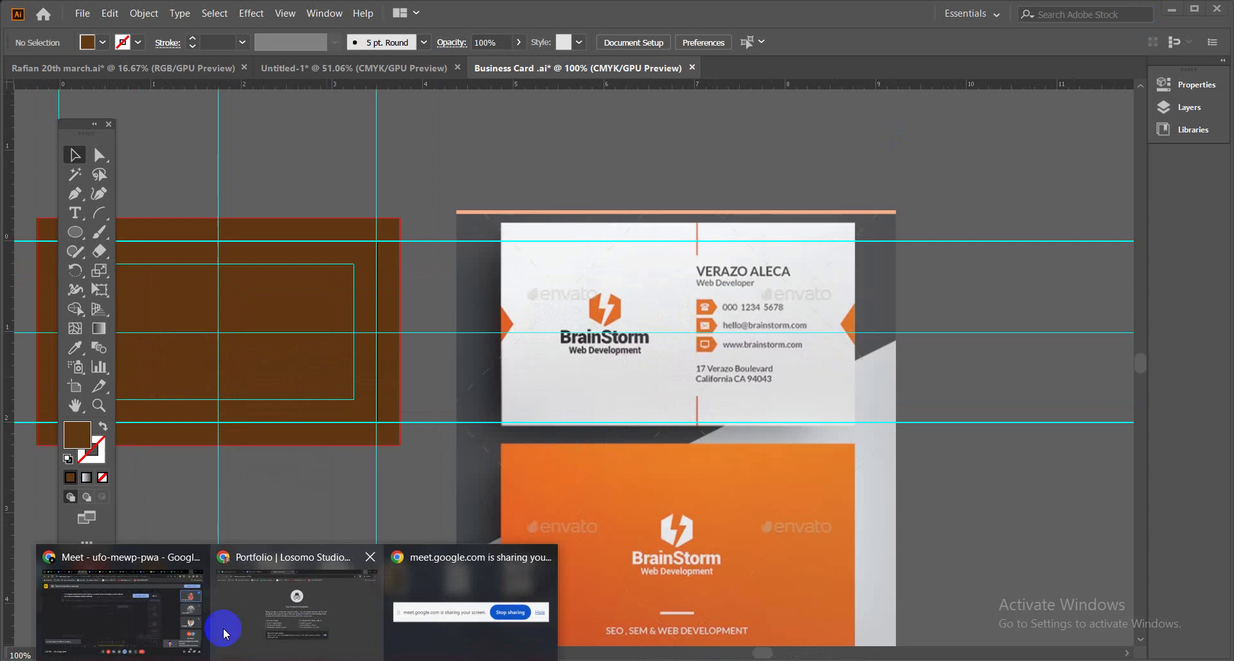
pyautogui.click(164, 611)
pyautogui.click(933, 17)
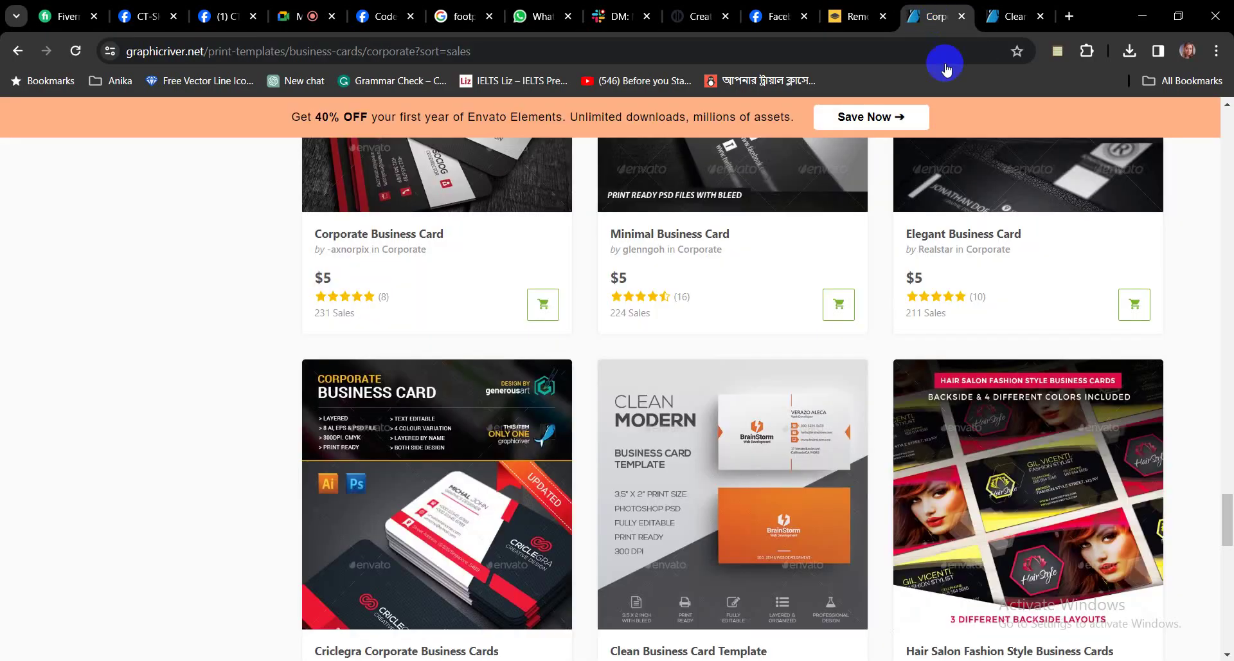
# Open the Criclegra Corporate Business Cards item in a new tab and page through its preview images.
pyautogui.middleClick(511, 526)
pyautogui.click(947, 20)
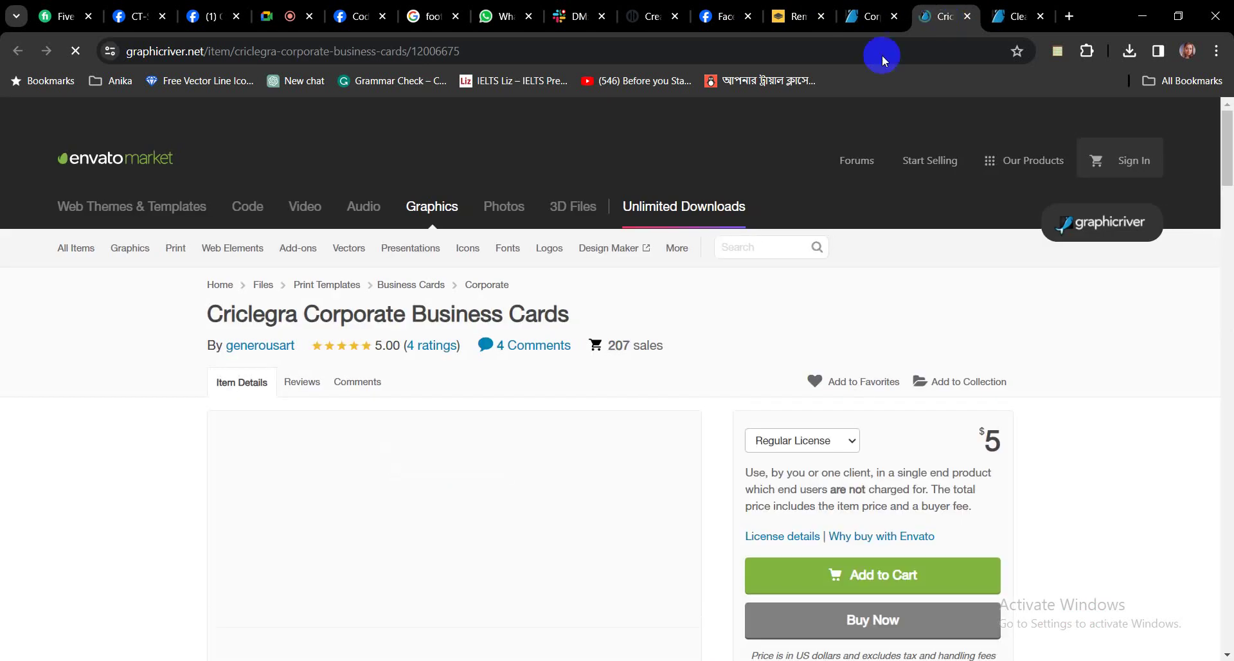
pyautogui.scroll(-2, 727, 273)
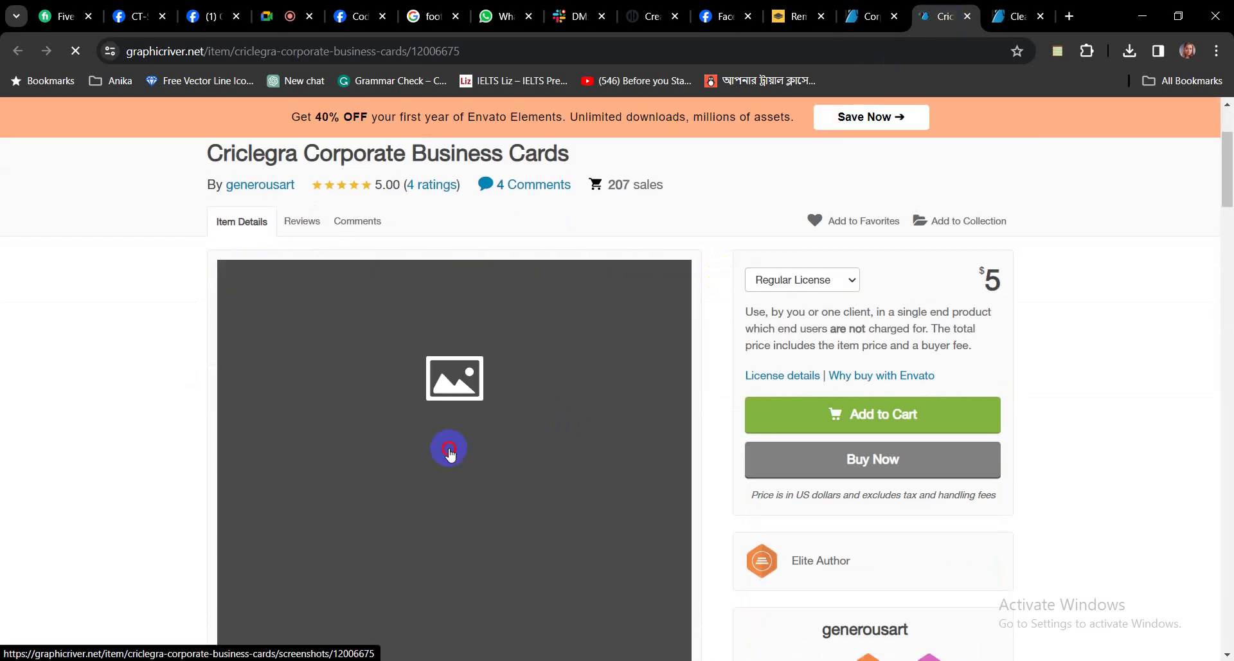
pyautogui.click(449, 450)
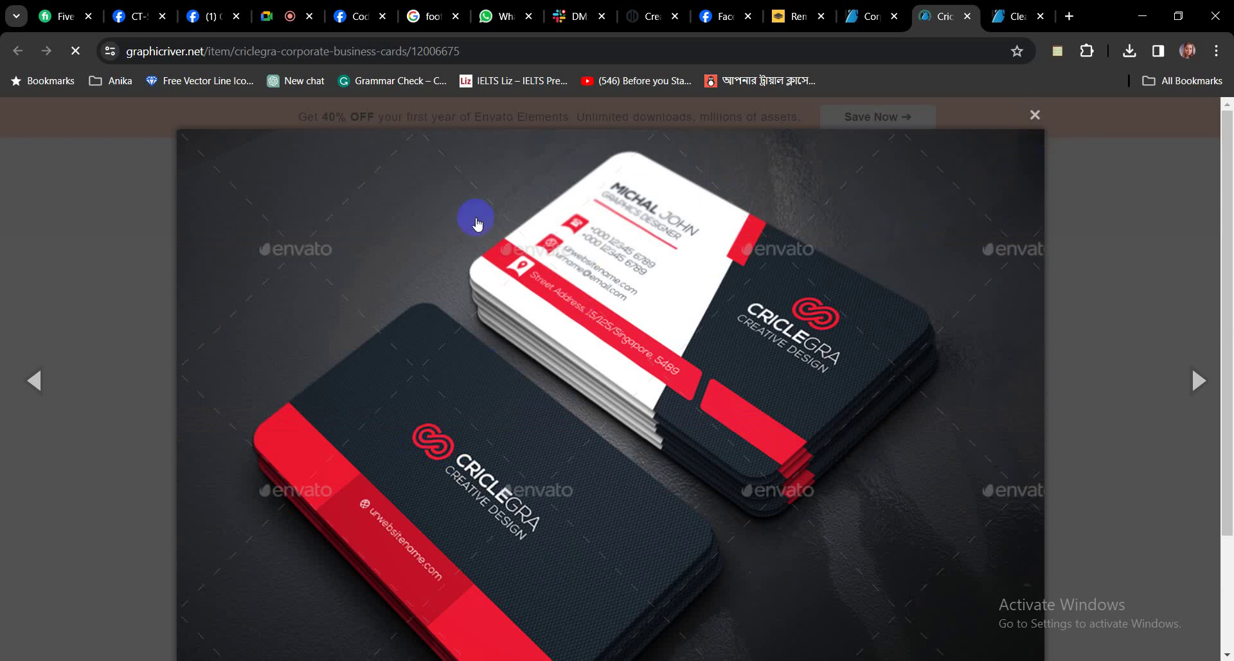
pyautogui.click(1197, 384)
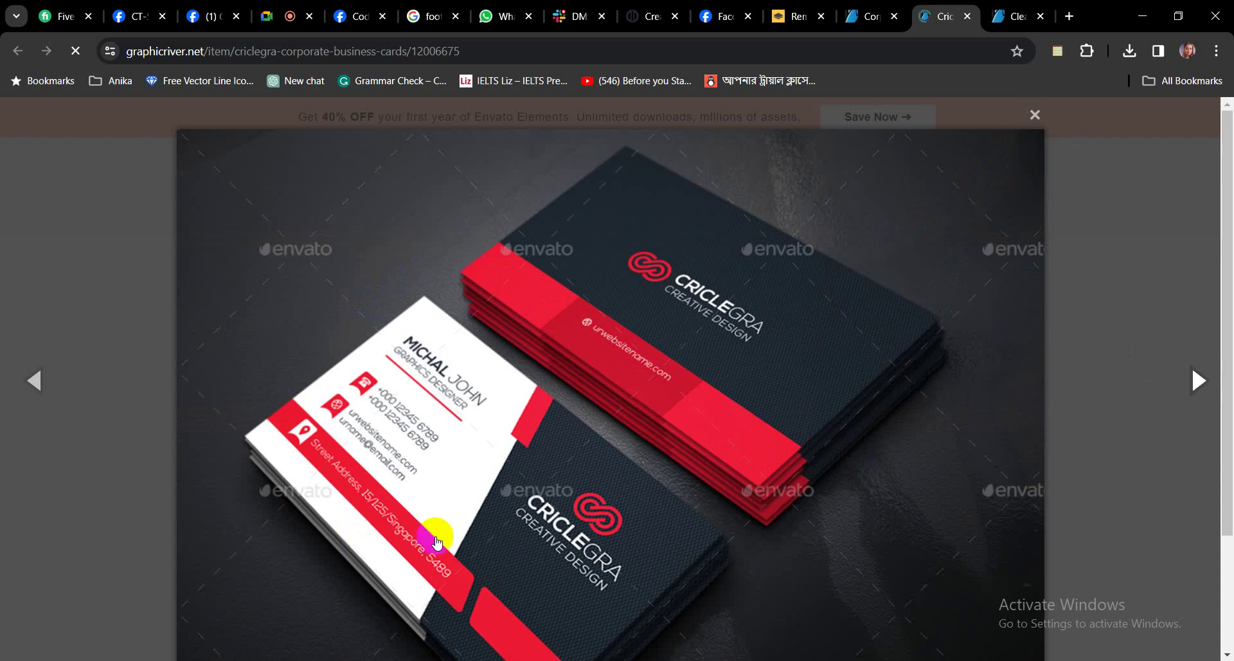
pyautogui.click(1019, 15)
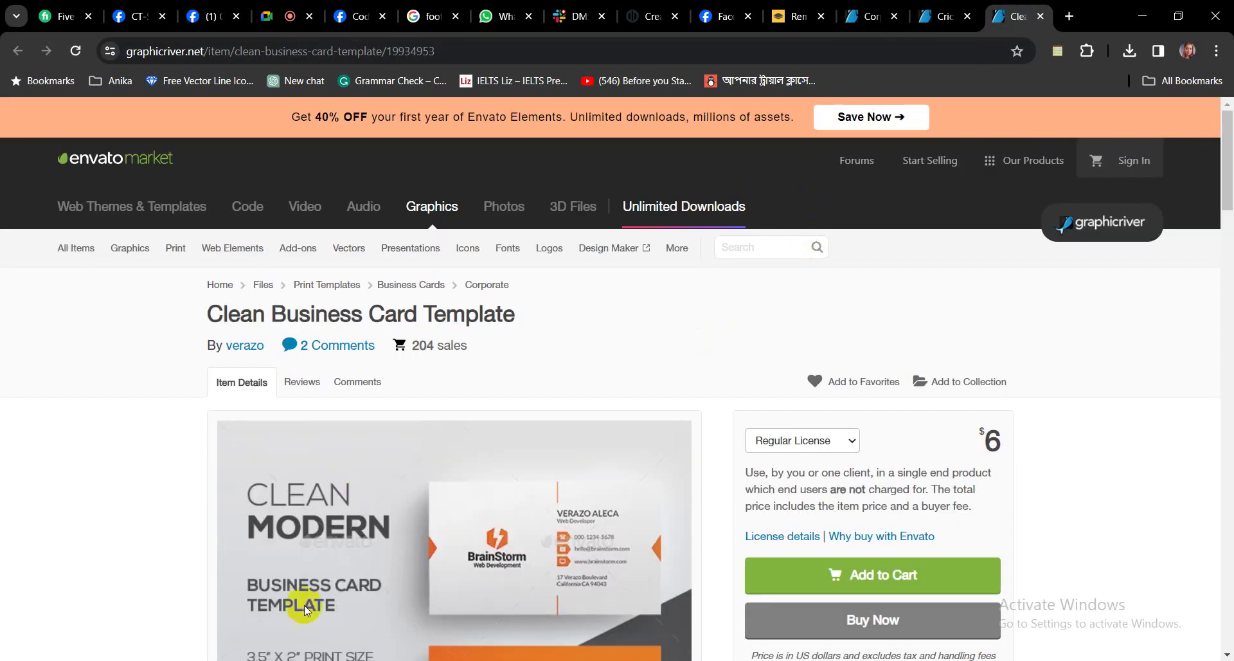
pyautogui.hotkey('alt', 'Tab')
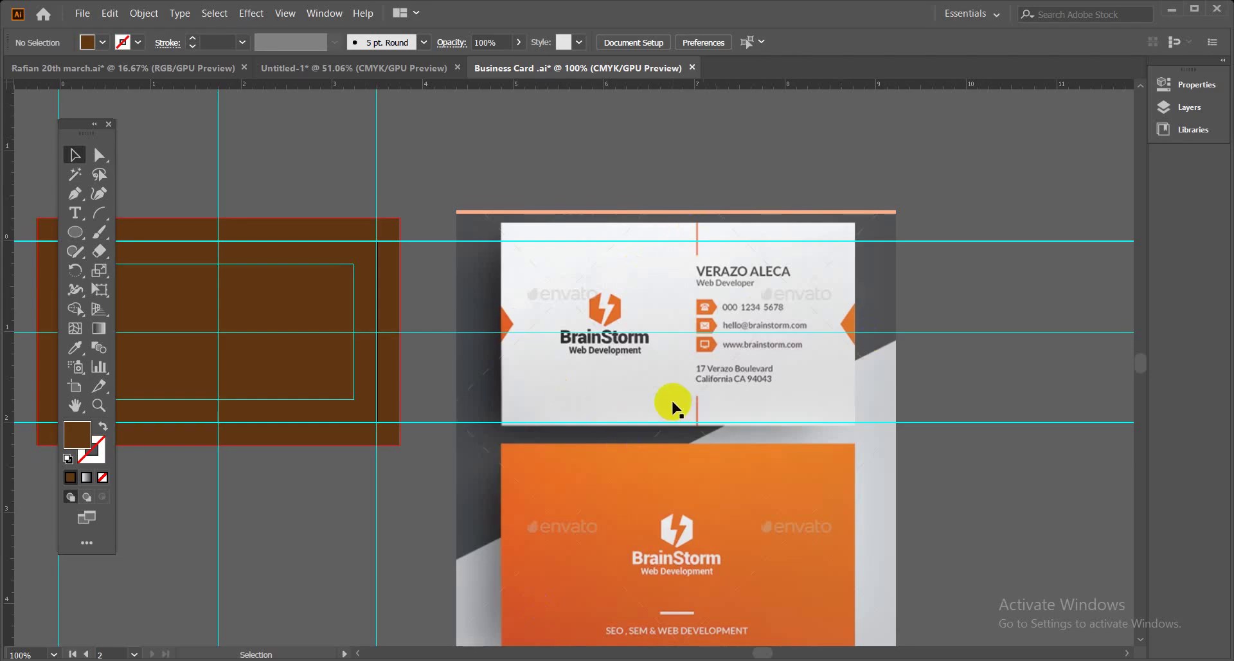
# Nudge the reference image and draw a rectangle fitted over a single card's edges.
pyautogui.click(739, 462)
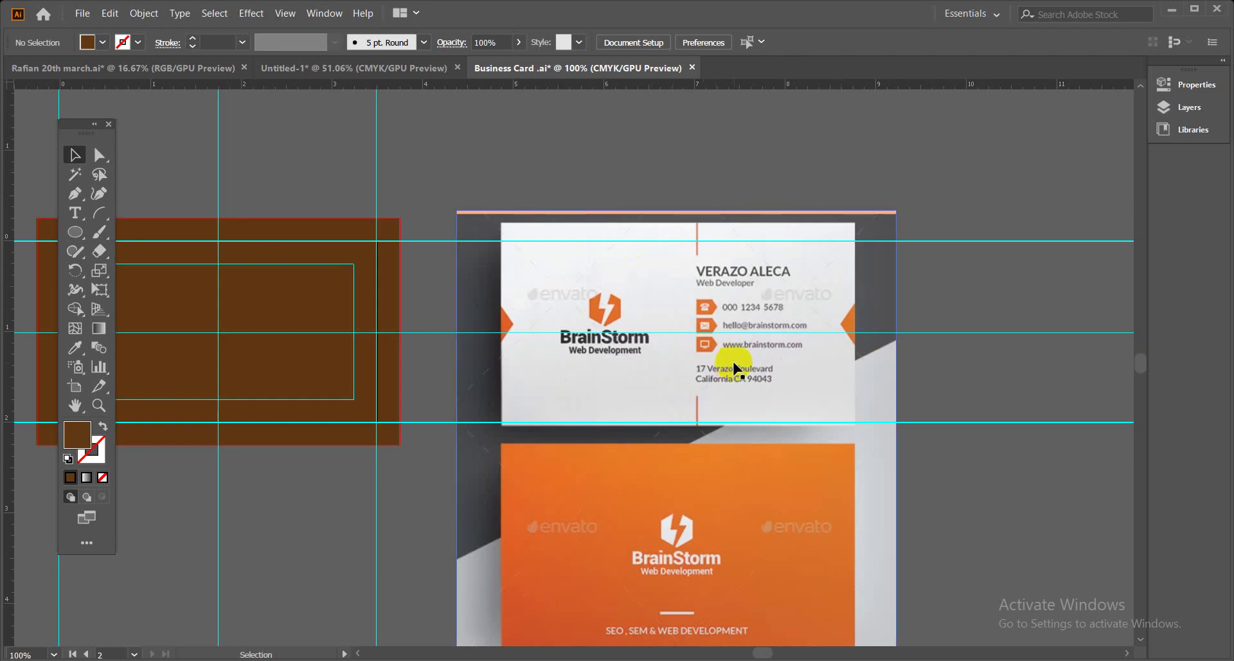
pyautogui.moveTo(767, 290); pyautogui.dragTo(765, 291)
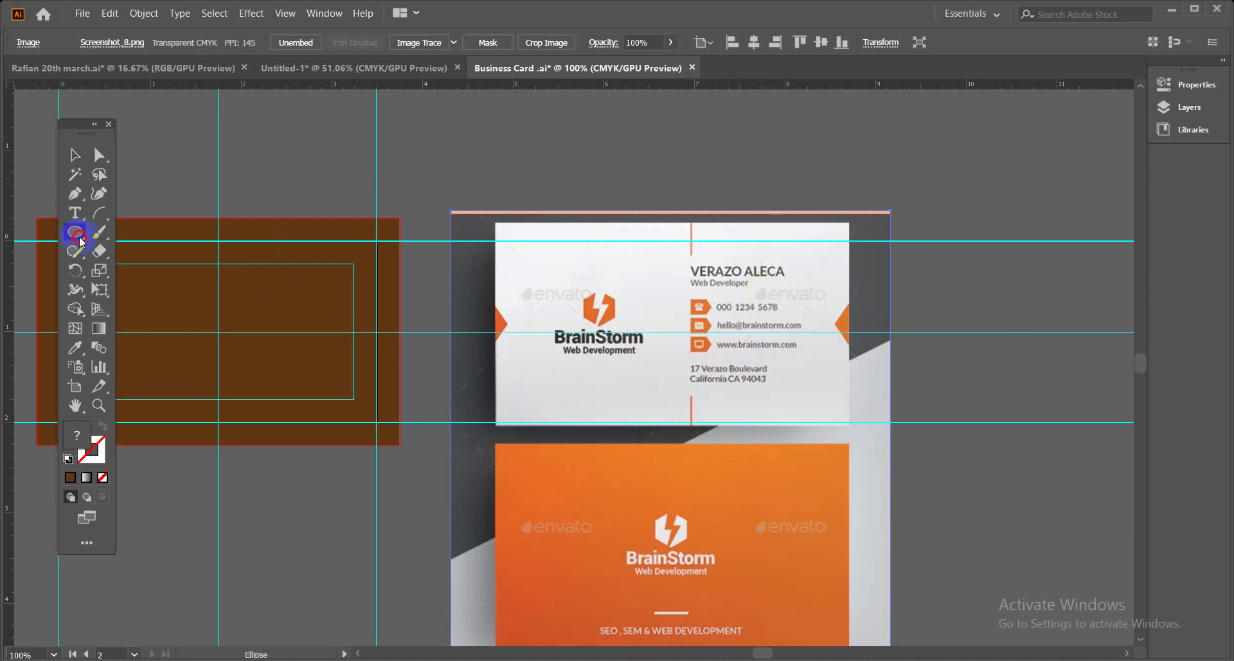
pyautogui.click(165, 231)
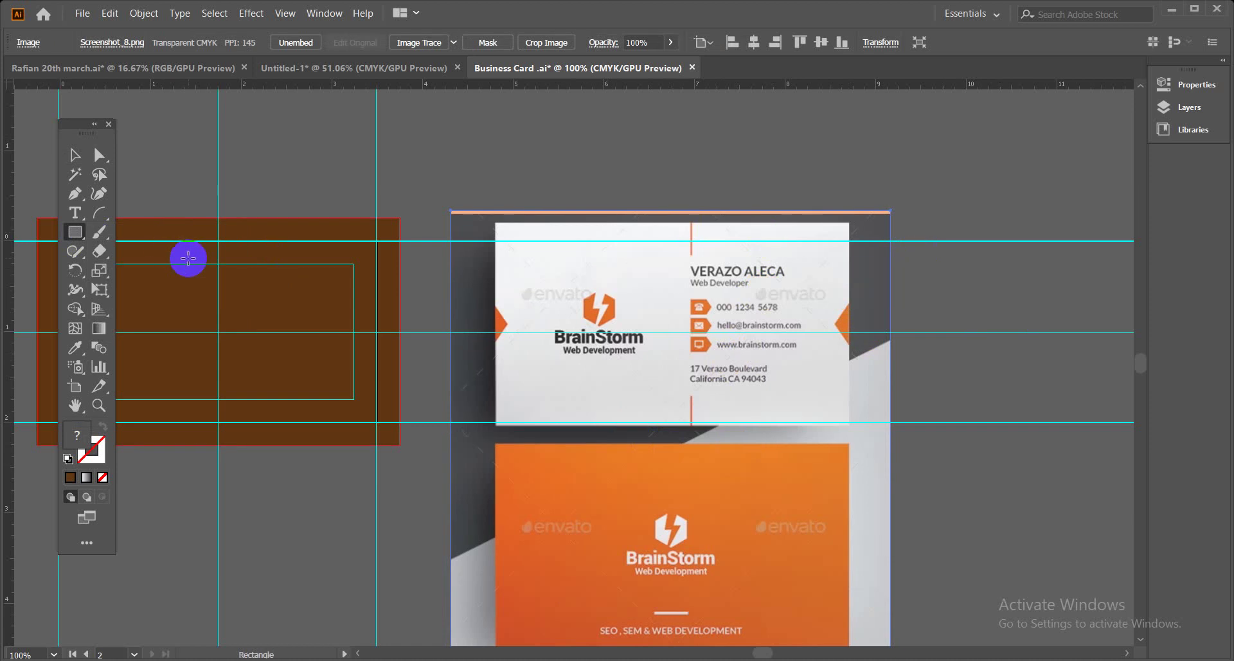
pyautogui.click(495, 339)
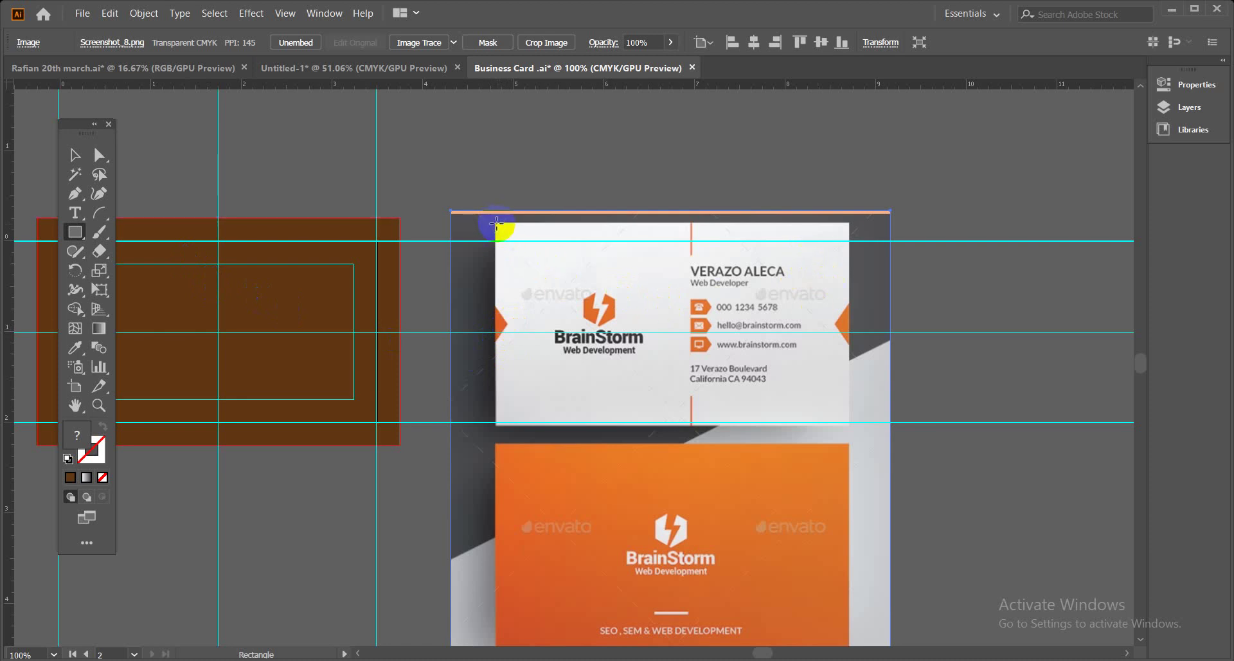
pyautogui.moveTo(497, 223); pyautogui.dragTo(848, 422)
pyautogui.moveTo(496, 319); pyautogui.dragTo(493, 324)
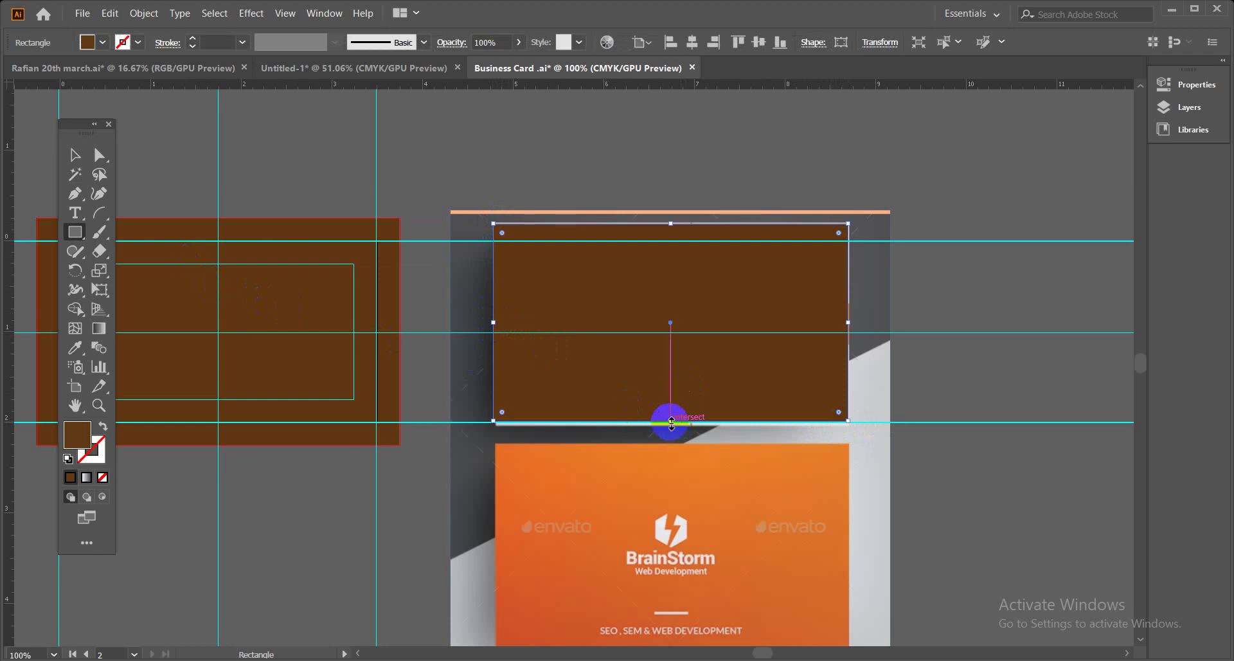
pyautogui.moveTo(670, 422); pyautogui.dragTo(670, 426)
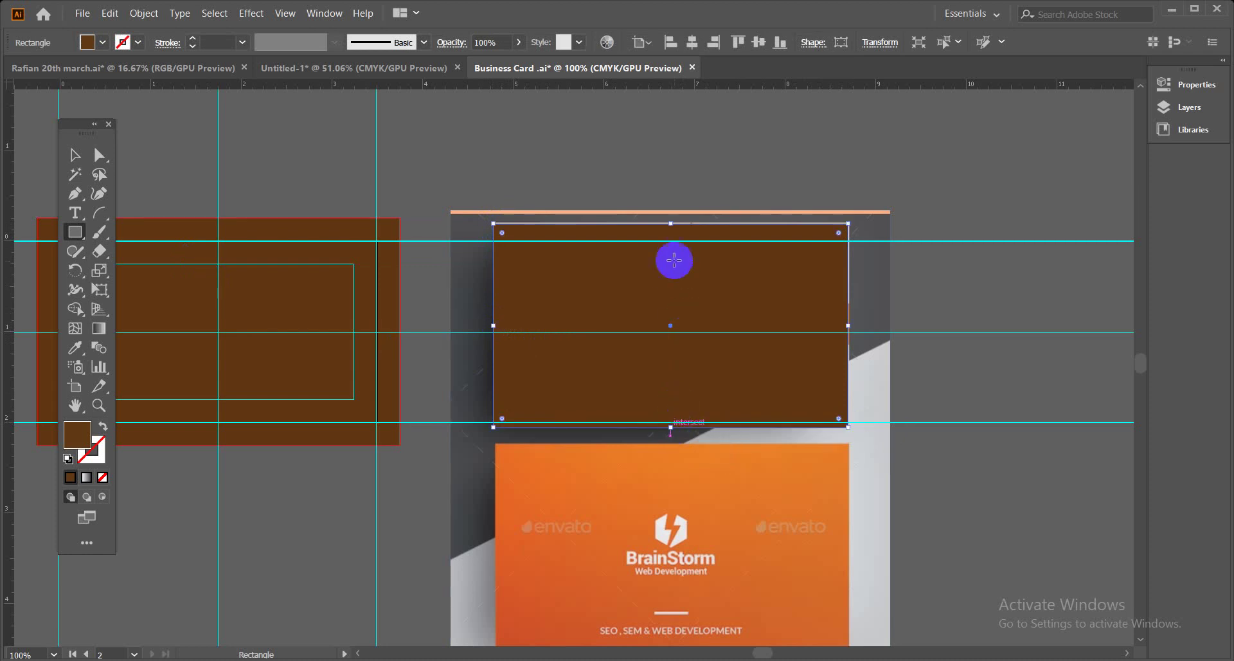
pyautogui.moveTo(670, 223); pyautogui.dragTo(670, 223)
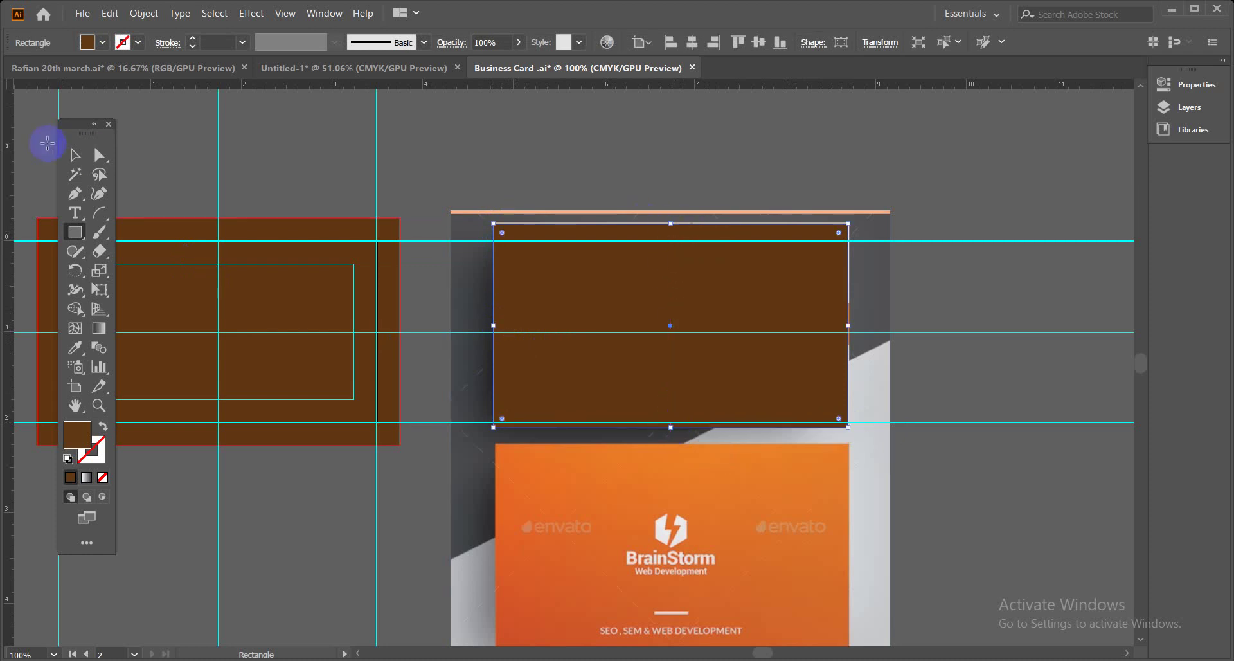
# Clip the reference image to the rectangle with a clipping mask.
pyautogui.click(75, 155)
pyautogui.click(594, 168)
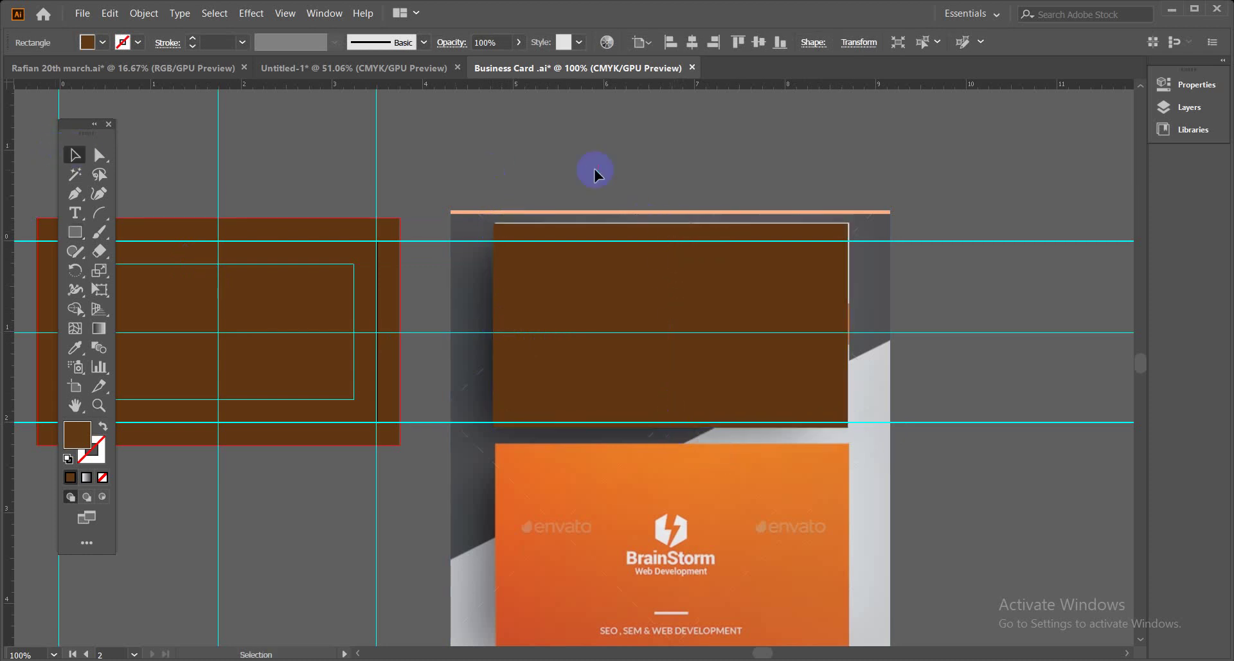
pyautogui.click(689, 303)
pyautogui.rightClick(690, 302)
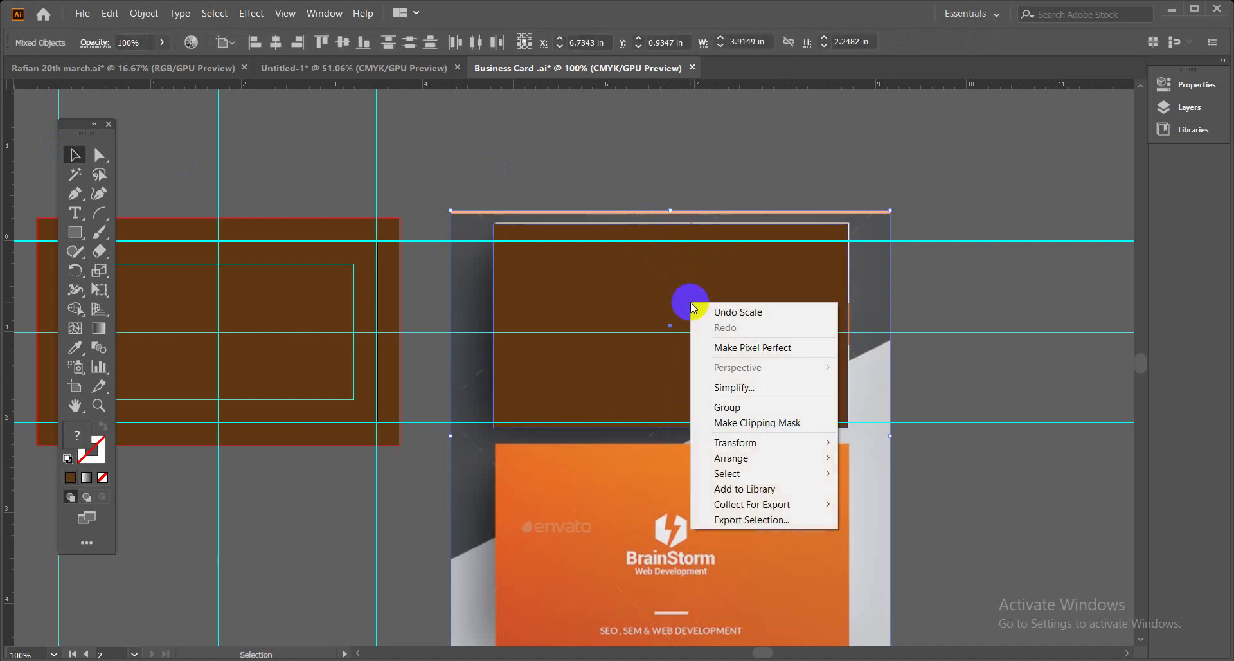
pyautogui.click(752, 421)
pyautogui.click(694, 479)
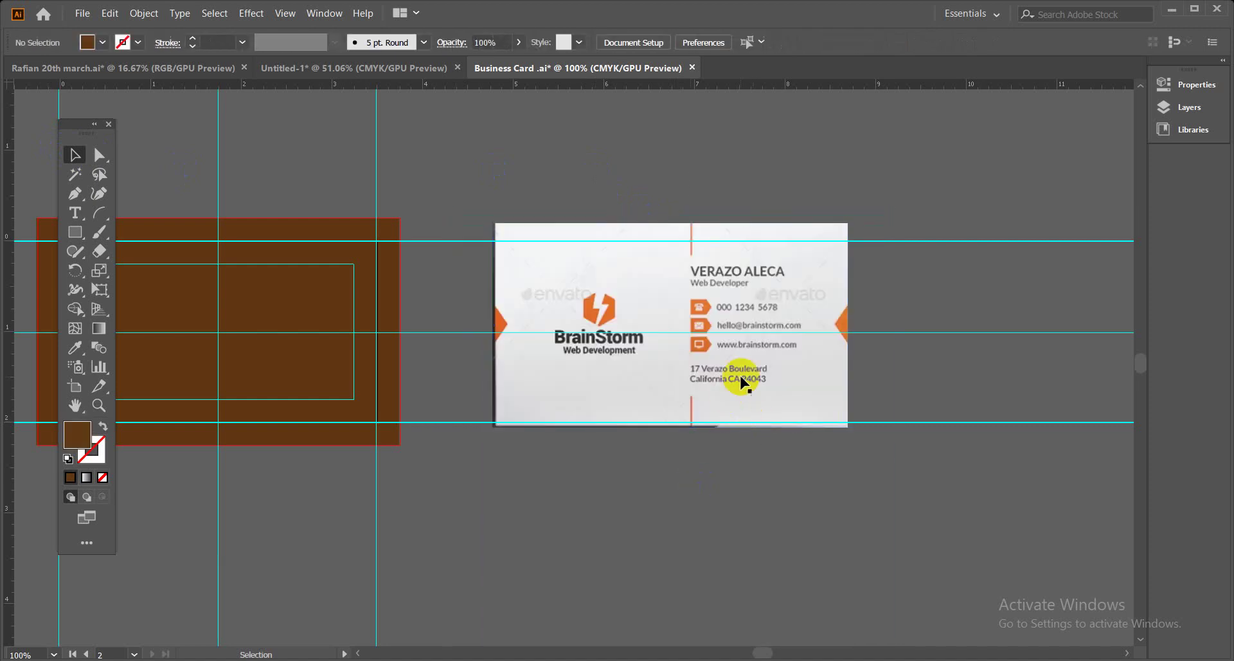
# Enlarge the clipped card to about 4.383 × 2.517 in and fit it within the guides.
pyautogui.click(842, 421)
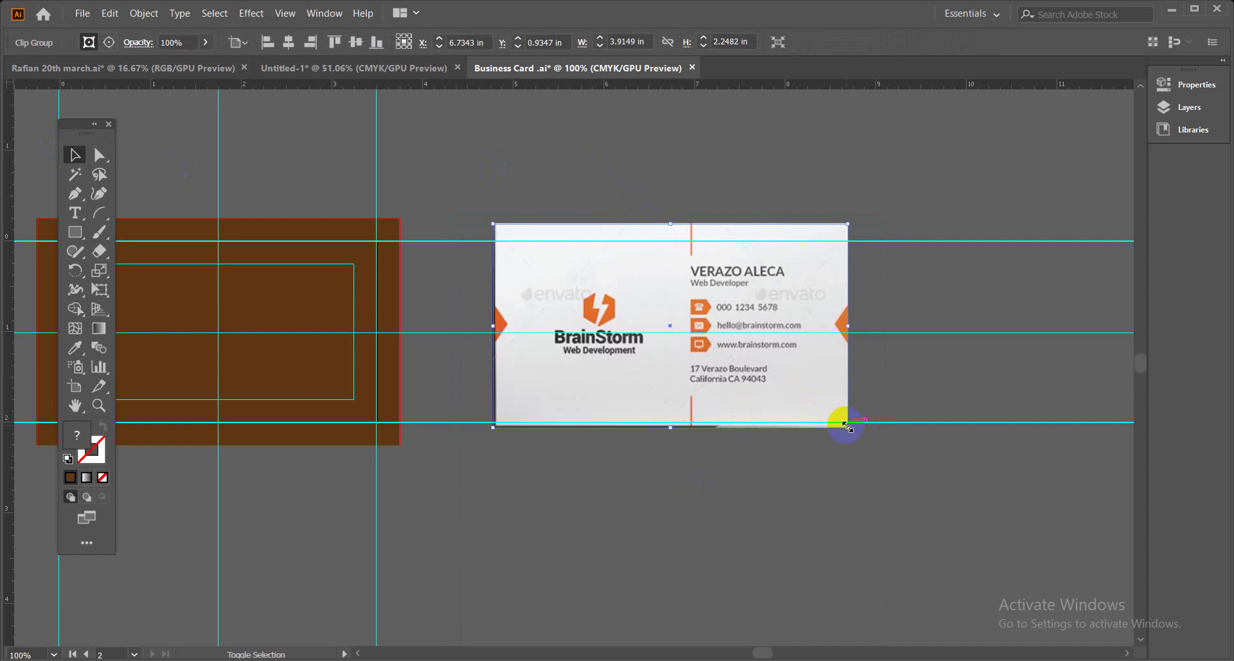
pyautogui.moveTo(846, 424); pyautogui.dragTo(869, 439)
pyautogui.click(615, 354)
pyautogui.moveTo(615, 354); pyautogui.dragTo(592, 358)
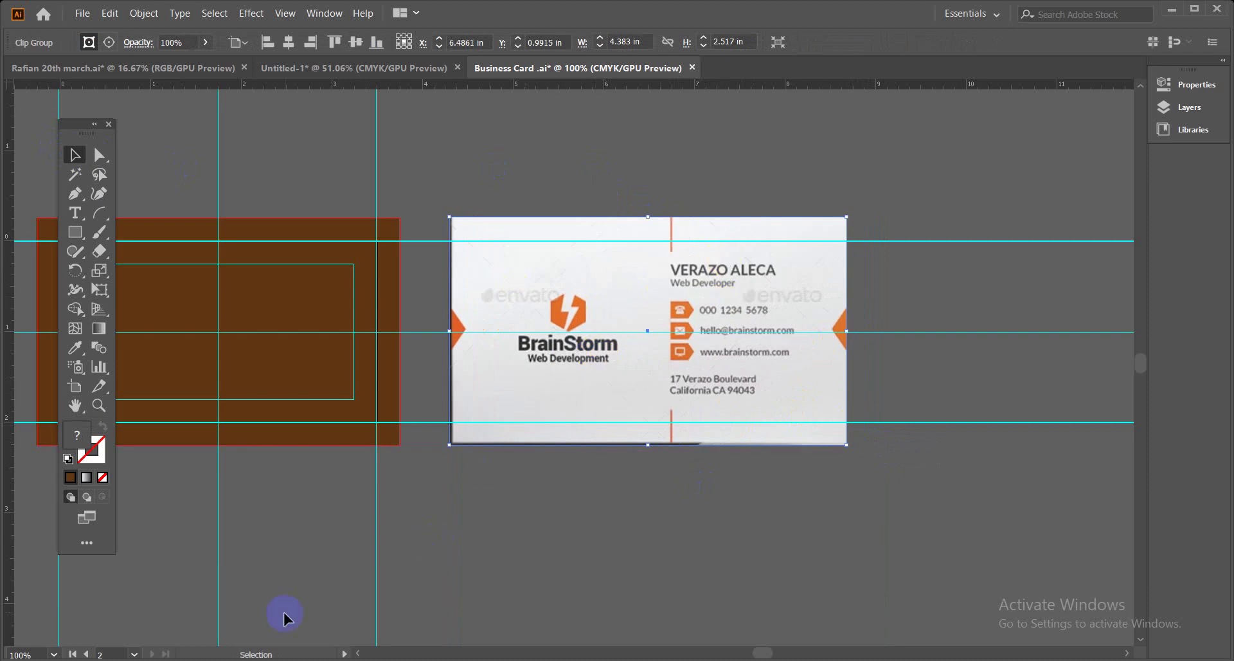
# Admit the person waiting in Google Meet and return to the Business Card document.
pyautogui.click(127, 608)
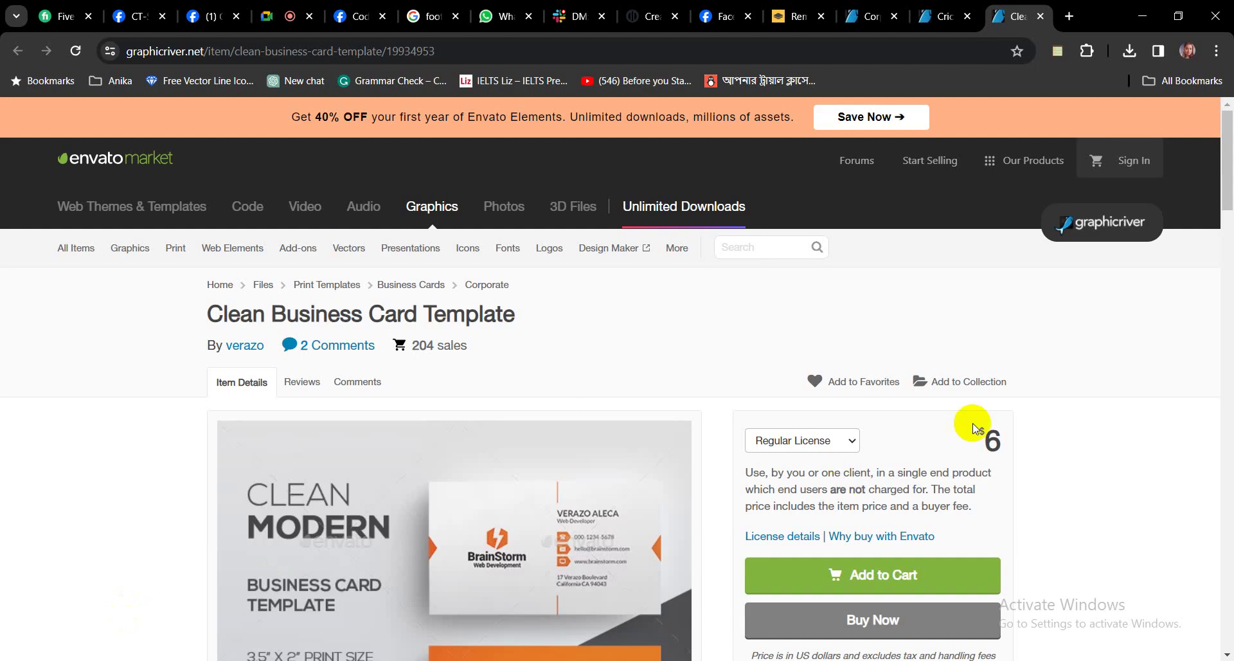
pyautogui.click(281, 15)
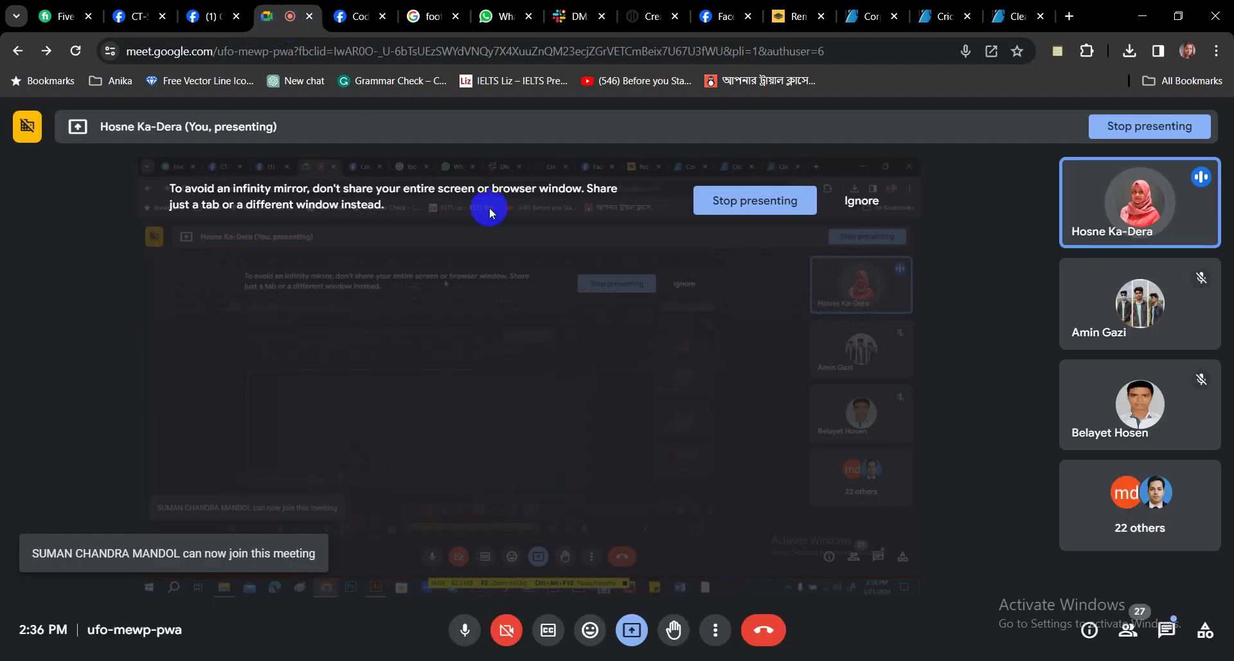
pyautogui.click(1123, 571)
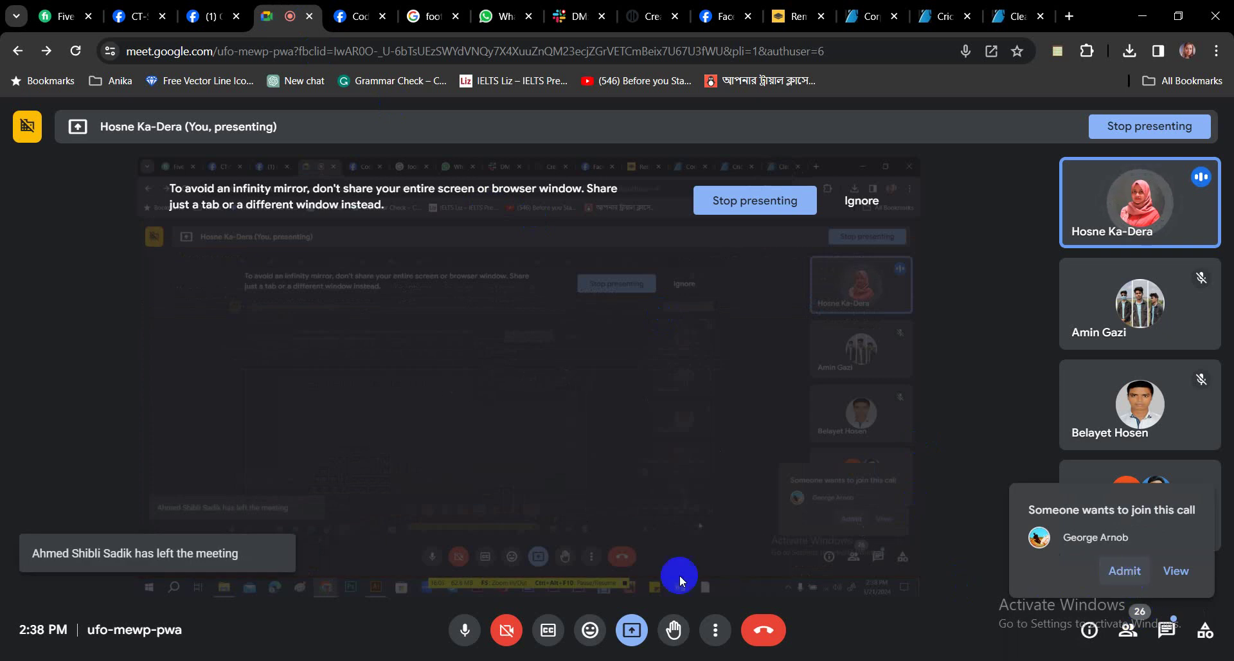
pyautogui.hotkey('alt', 'Tab')
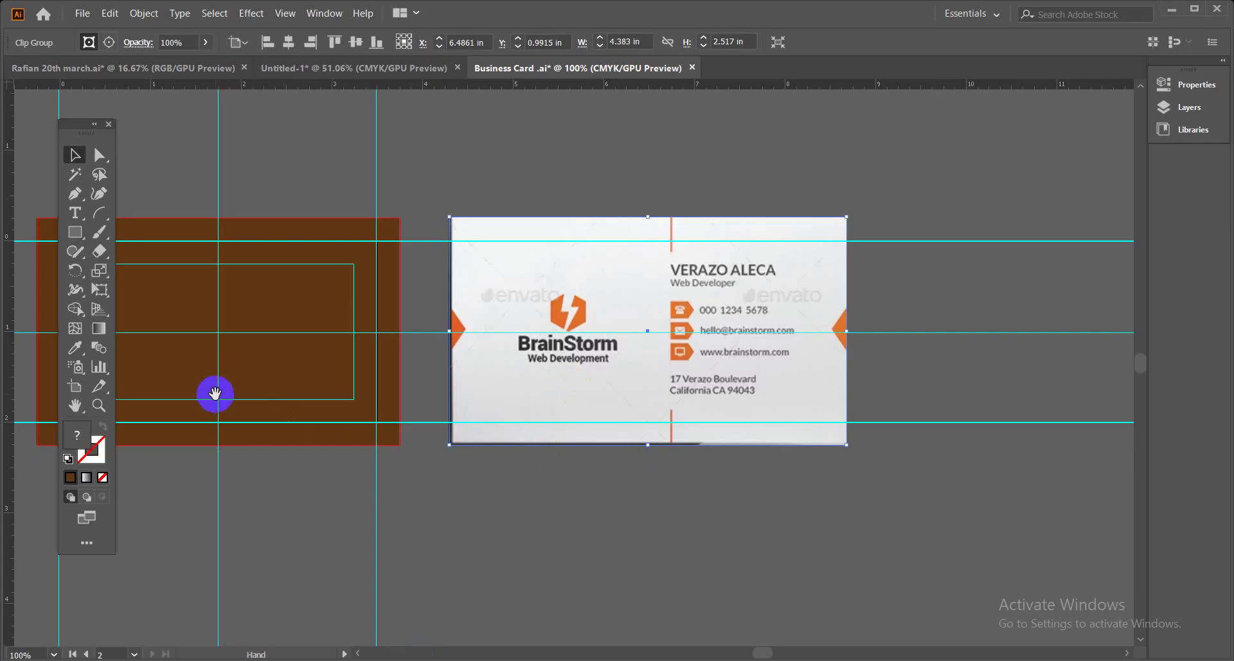
# Raise the reference image and draw a rectangle over its orange BrainStorm side.
pyautogui.moveTo(212, 394); pyautogui.dragTo(758, 399)
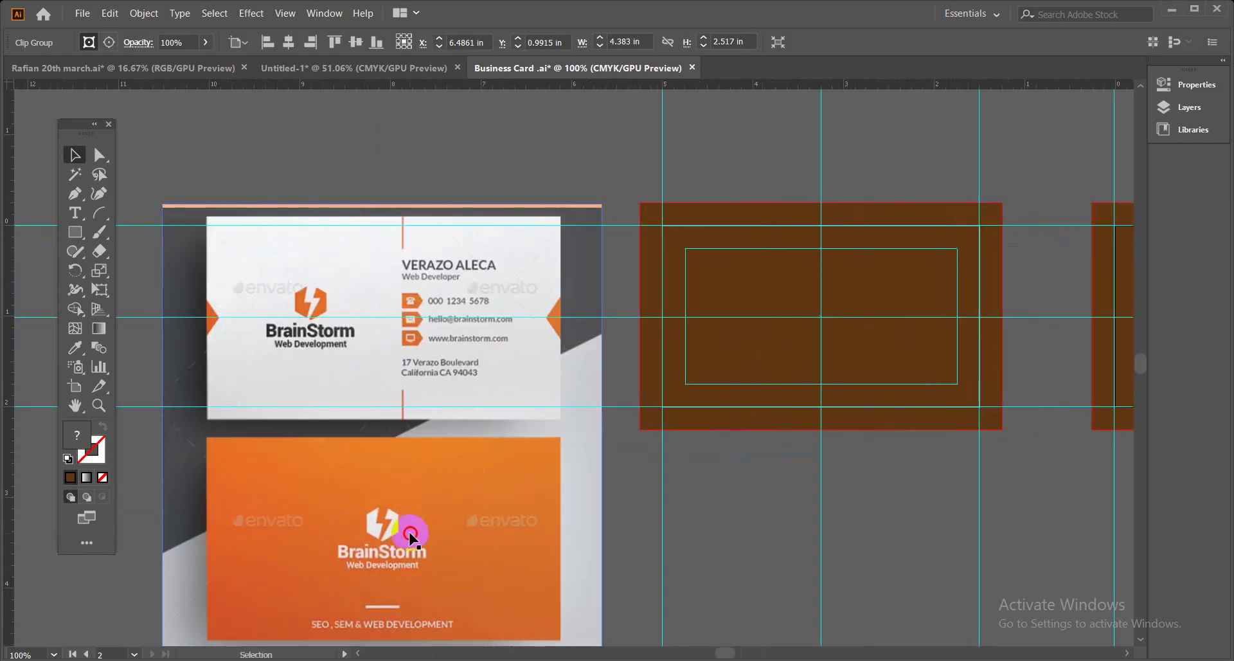
pyautogui.moveTo(407, 533); pyautogui.dragTo(404, 386)
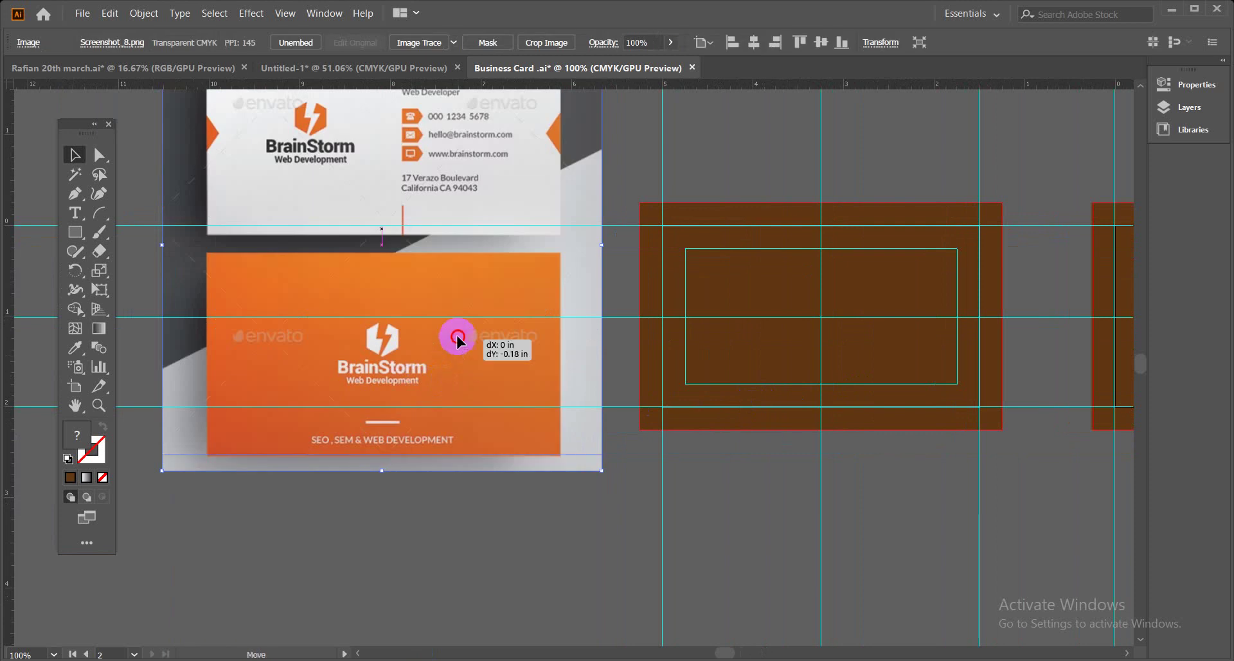
pyautogui.moveTo(457, 336); pyautogui.dragTo(460, 314)
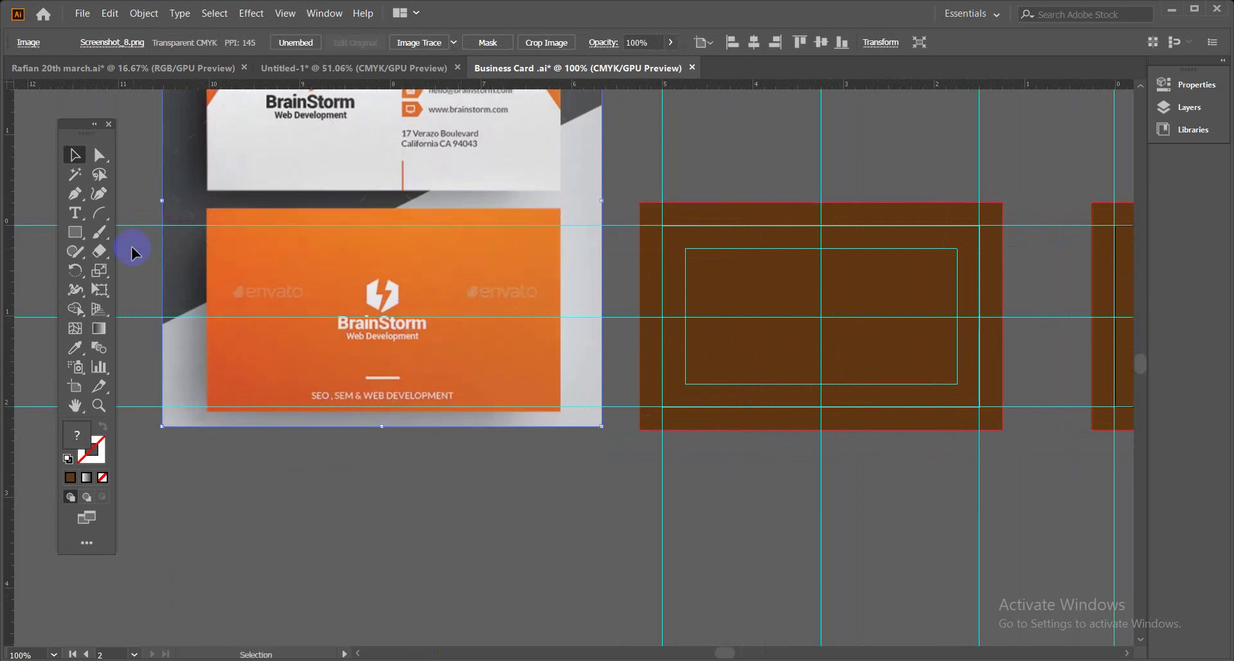
pyautogui.click(75, 232)
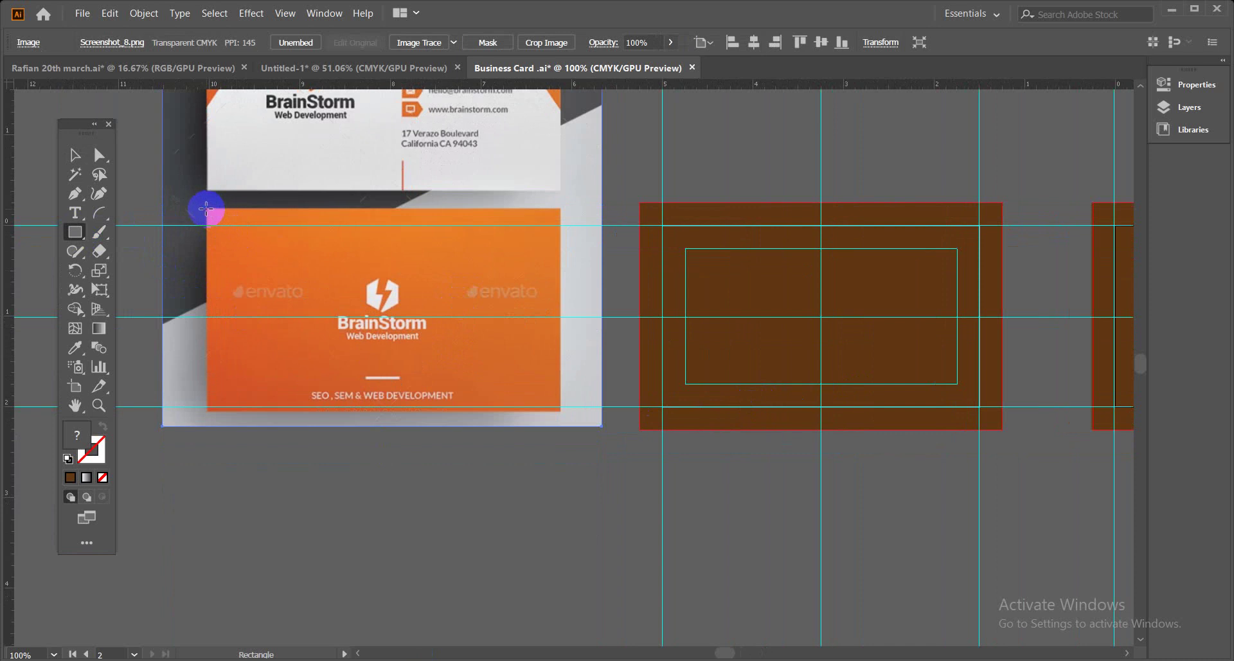
pyautogui.moveTo(206, 208); pyautogui.dragTo(562, 413)
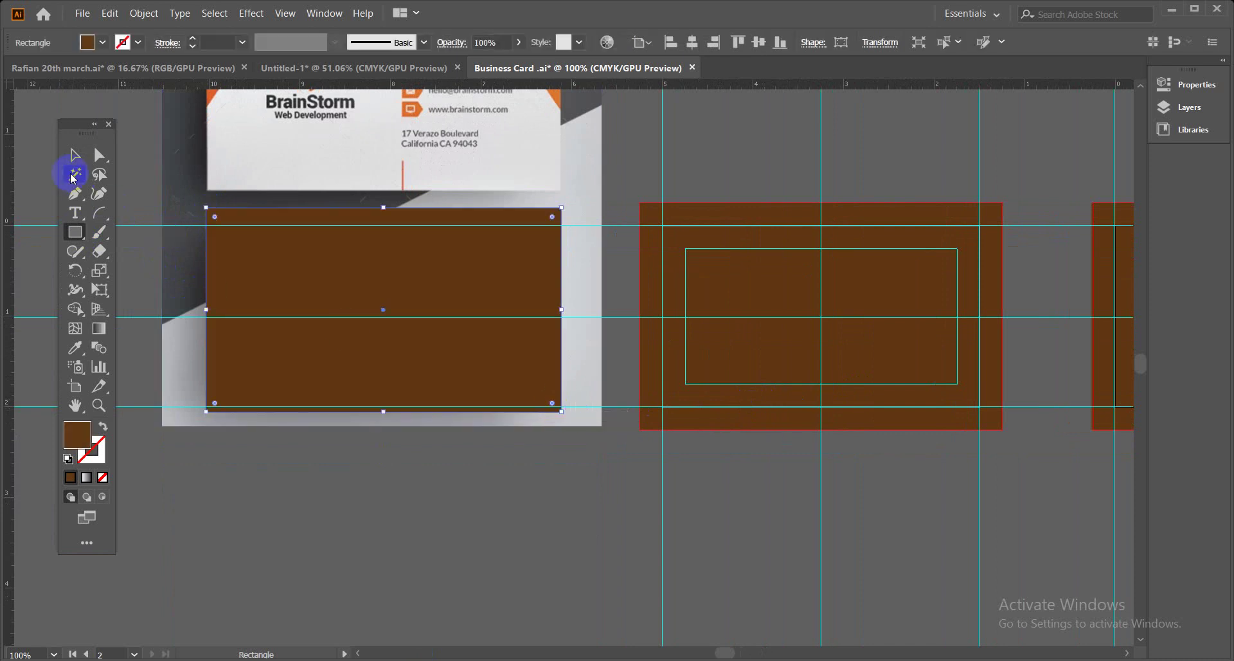
# Clip the reference to the rectangle, then enlarge the orange card to about 4.305 × 2.4755 in.
pyautogui.click(73, 160)
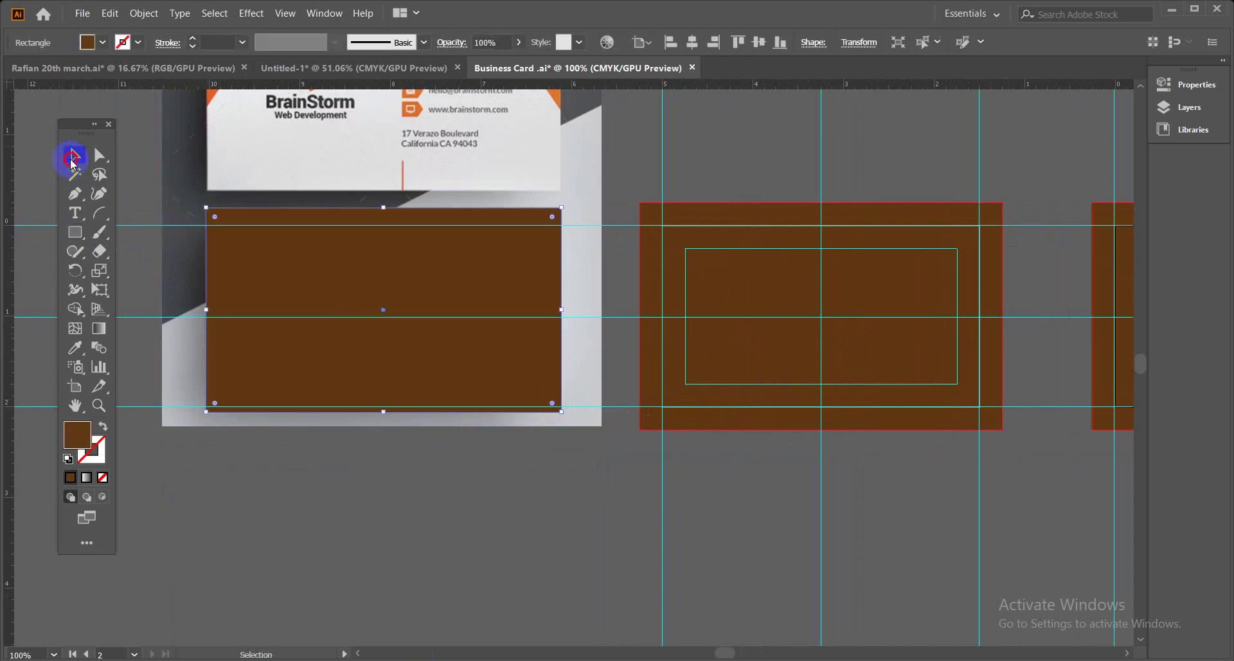
pyautogui.keyDown('shift'); pyautogui.click(481, 417); pyautogui.keyUp('shift')
pyautogui.rightClick(436, 333)
pyautogui.click(468, 452)
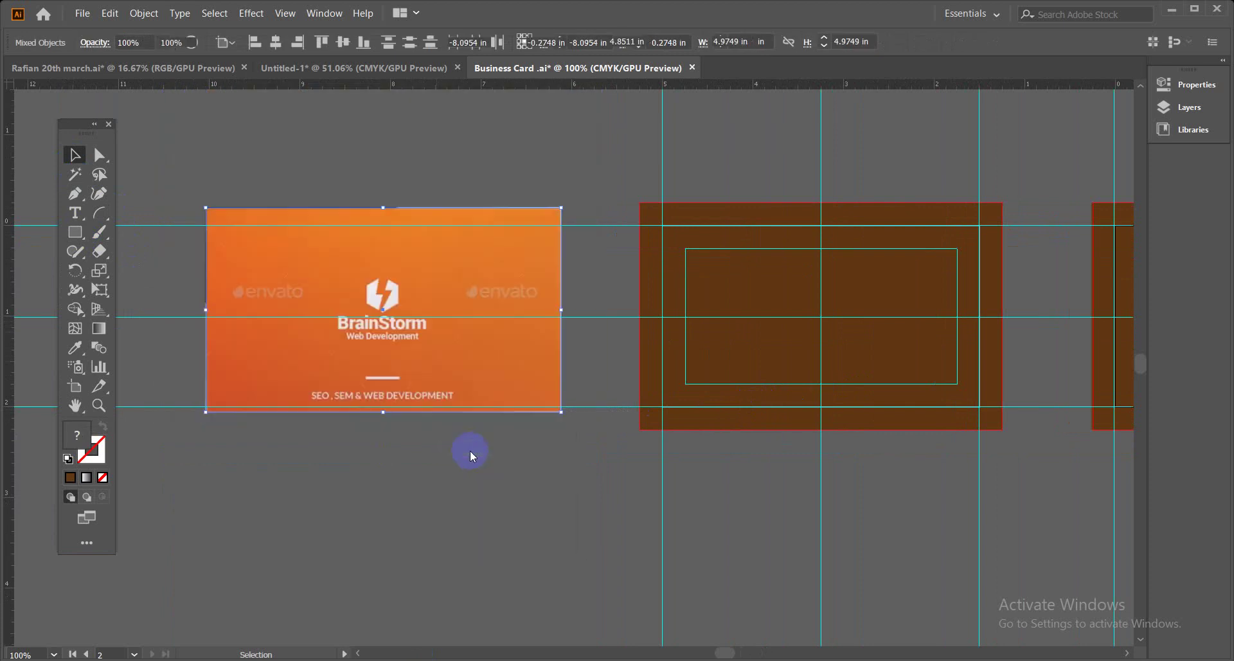
pyautogui.moveTo(561, 415); pyautogui.dragTo(576, 426)
pyautogui.moveTo(511, 372); pyautogui.dragTo(476, 330)
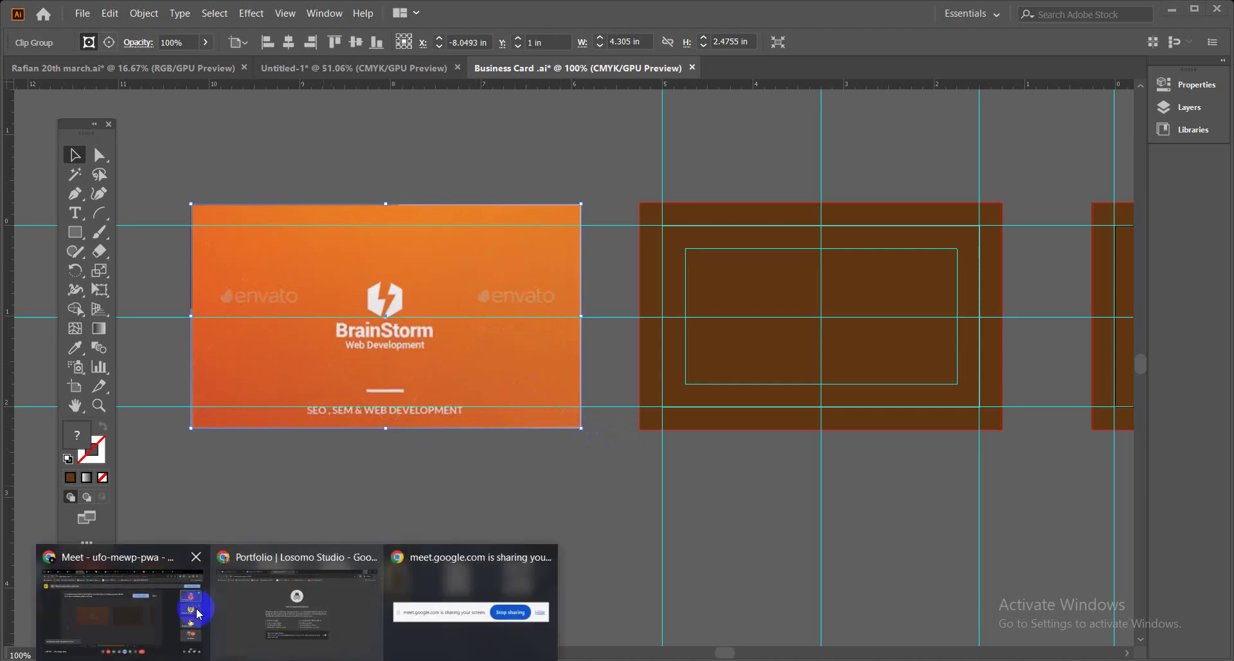
# Bring the Meet call to the front, reply 'ok' in the in-call chat, then close the chat.
pyautogui.click(166, 605)
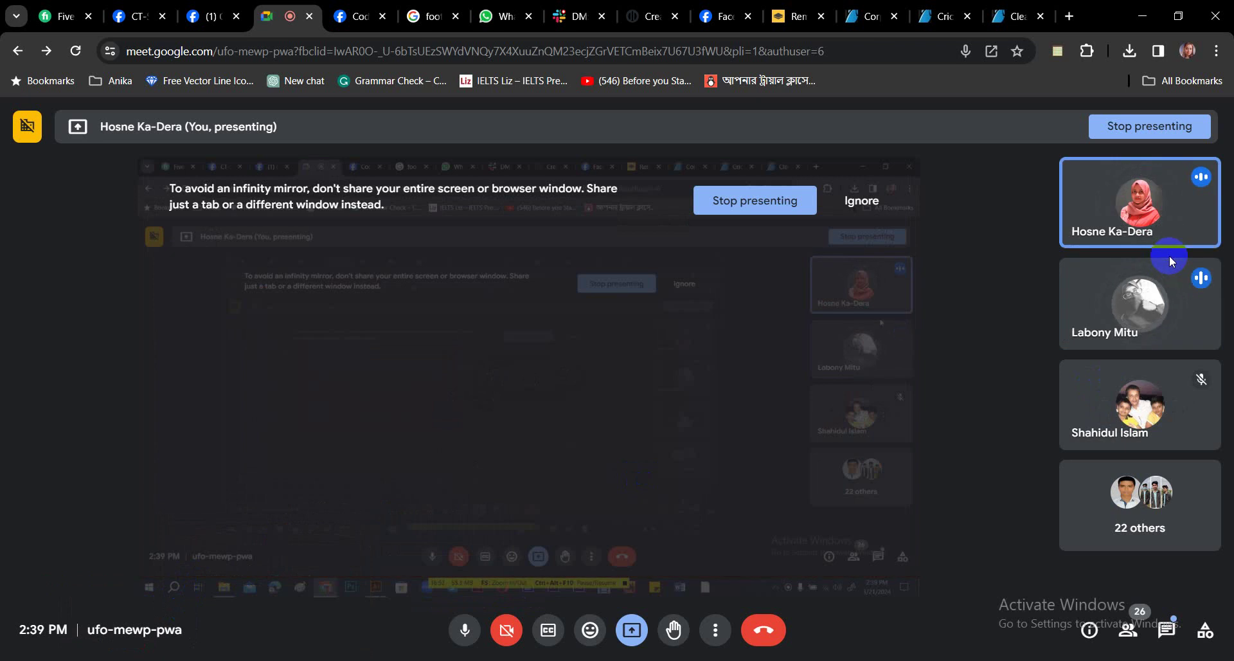
pyautogui.hotkey('alt', 'Tab')
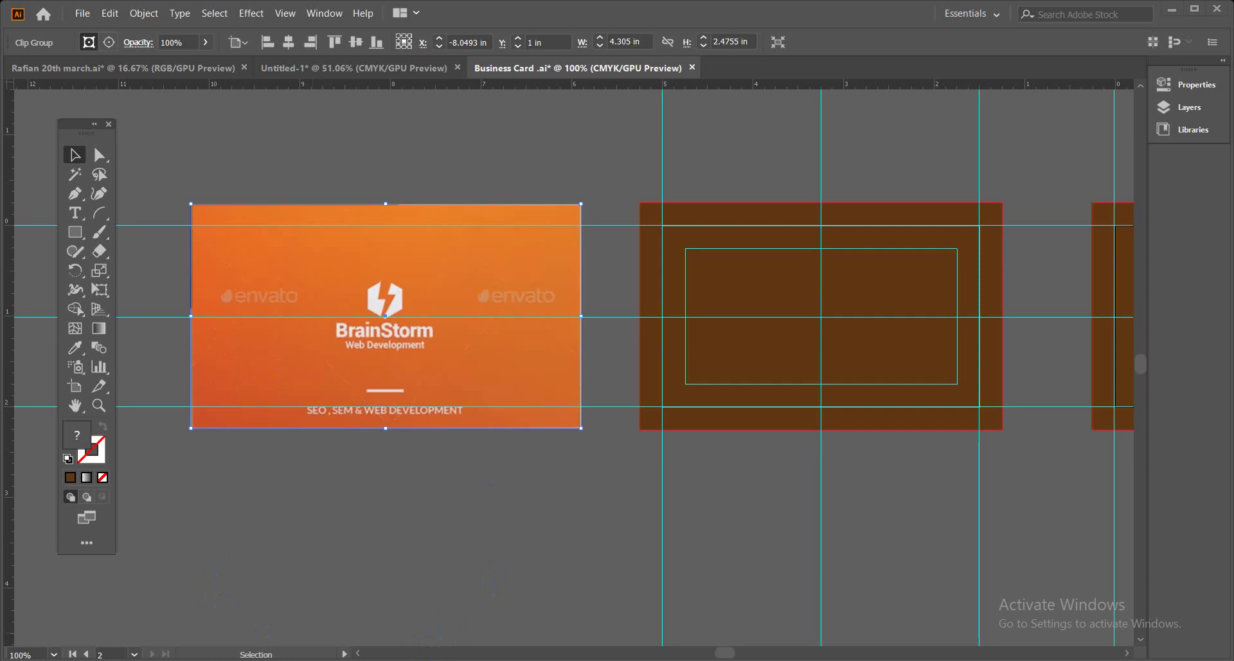
pyautogui.click(171, 612)
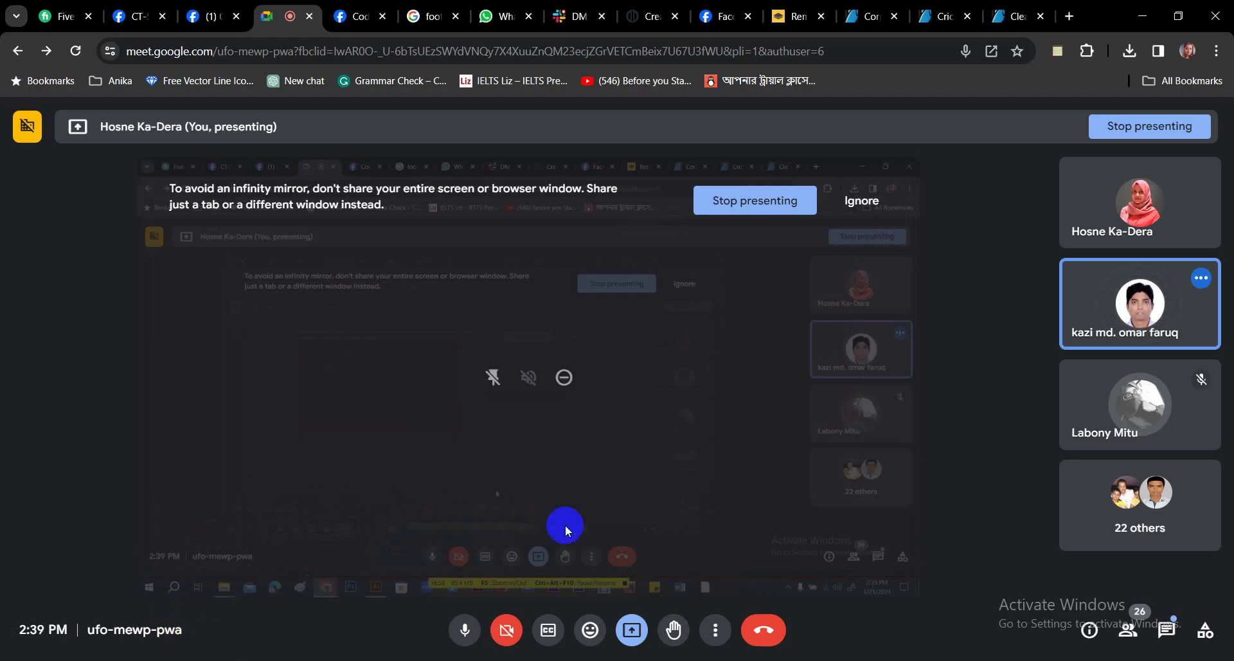
pyautogui.click(1171, 631)
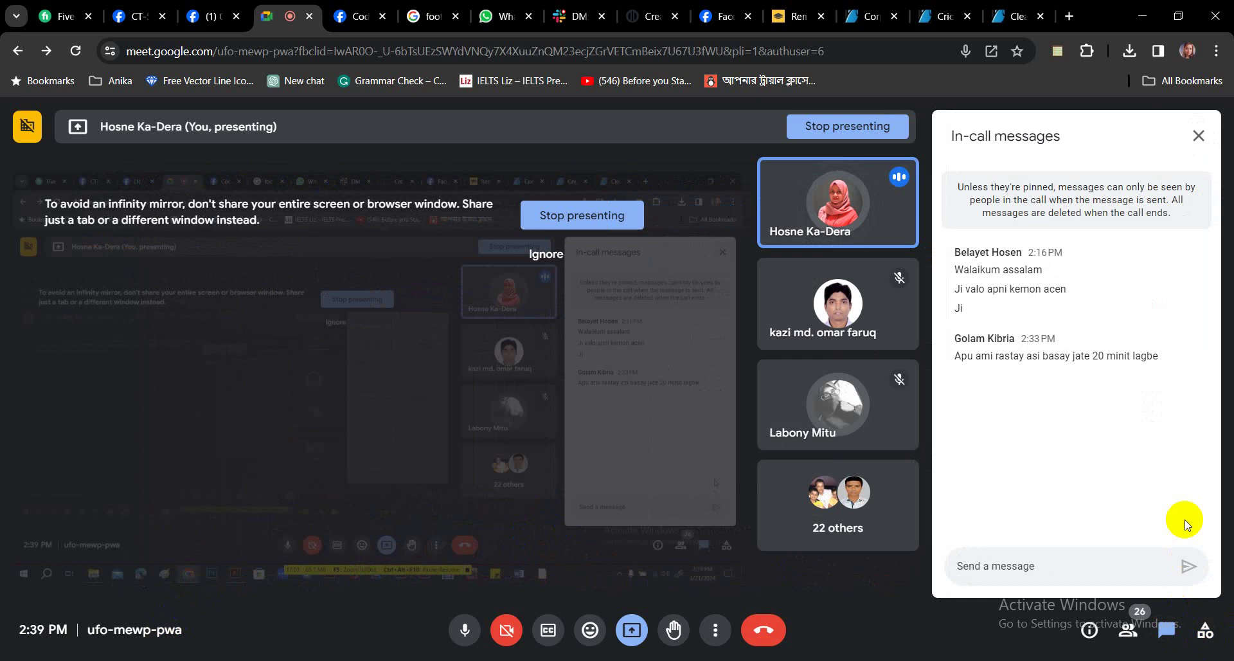
pyautogui.click(1047, 570)
pyautogui.write('ok')
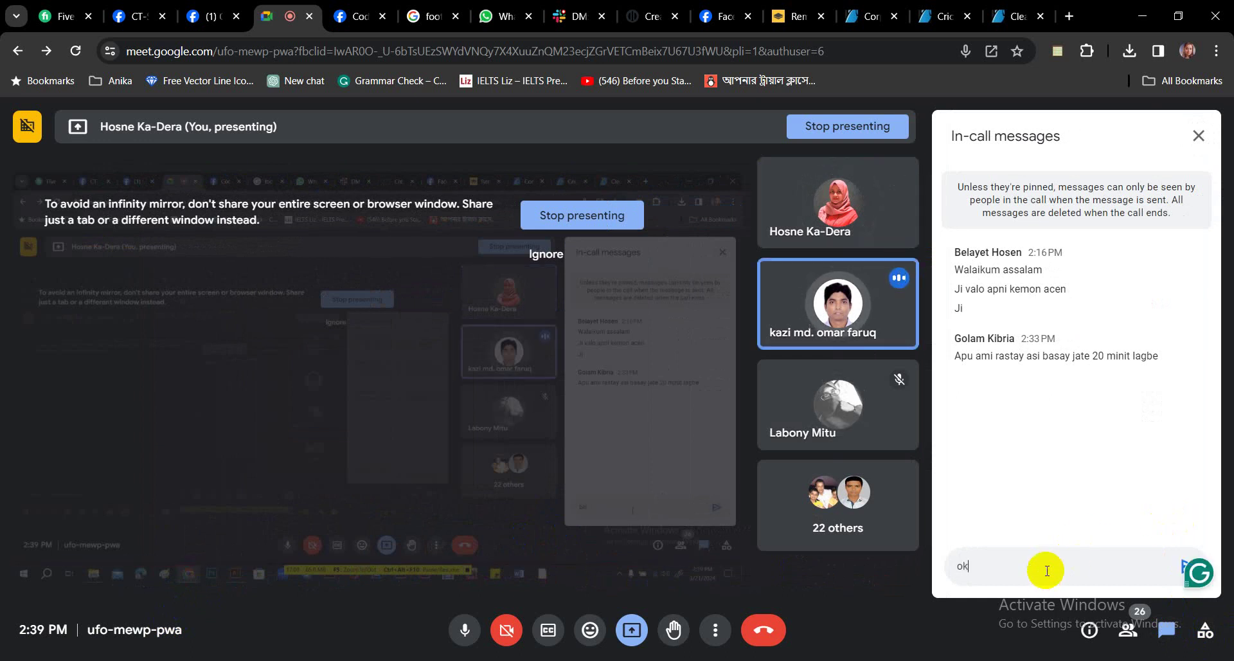
pyautogui.press('Return')
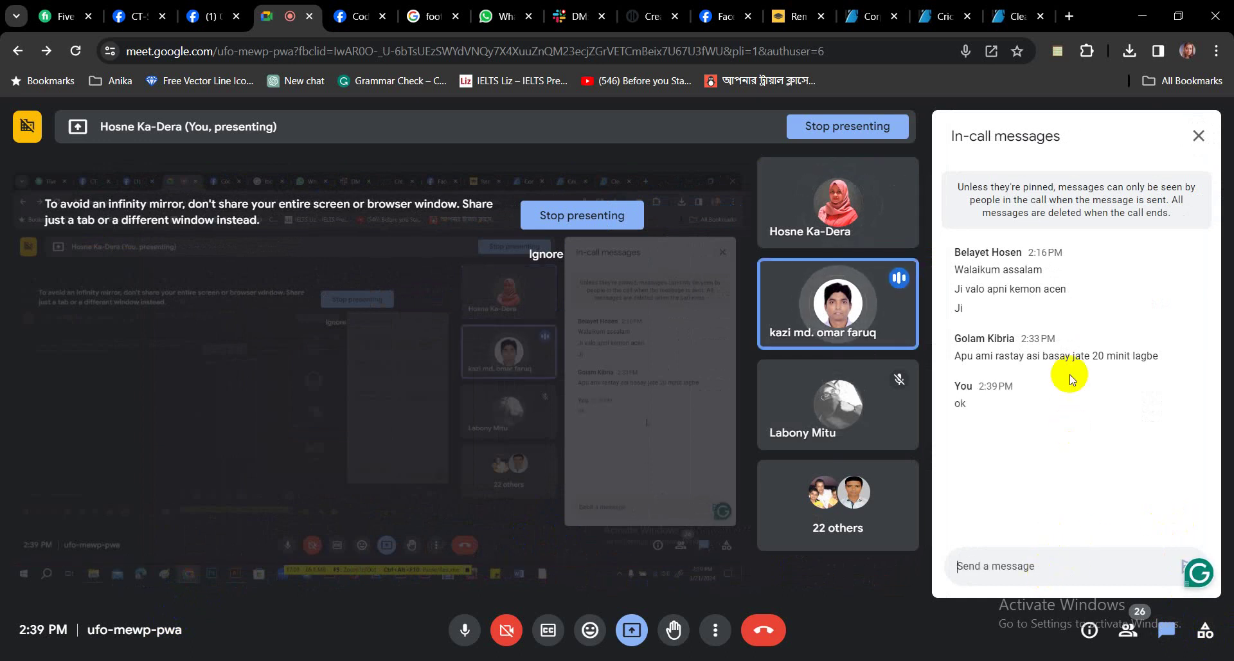
pyautogui.click(1197, 136)
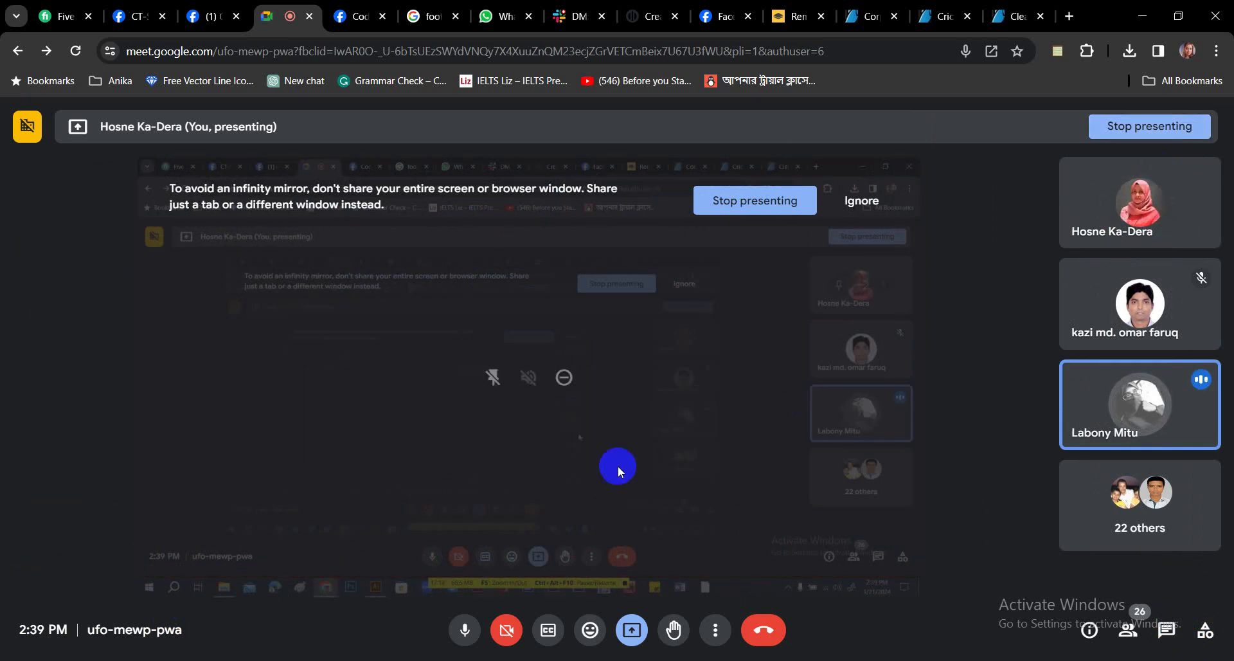
# Return to Business Card.ai, clear the selection and pan to the white reference card.
pyautogui.click(374, 649)
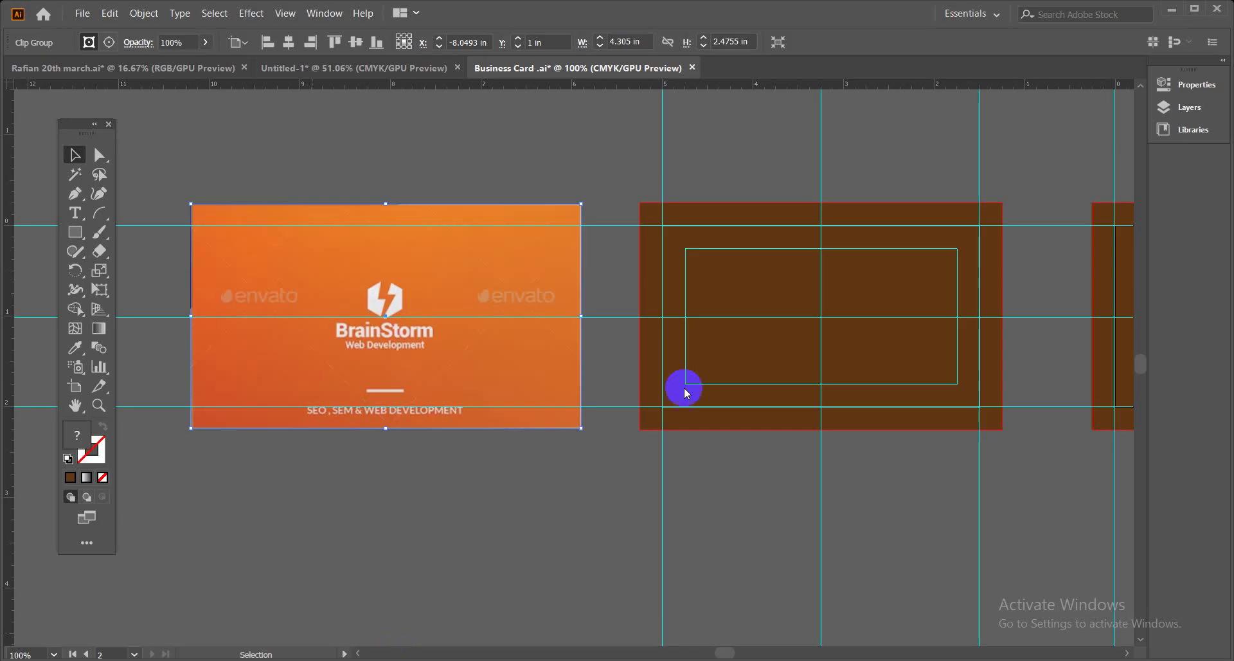
pyautogui.click(520, 492)
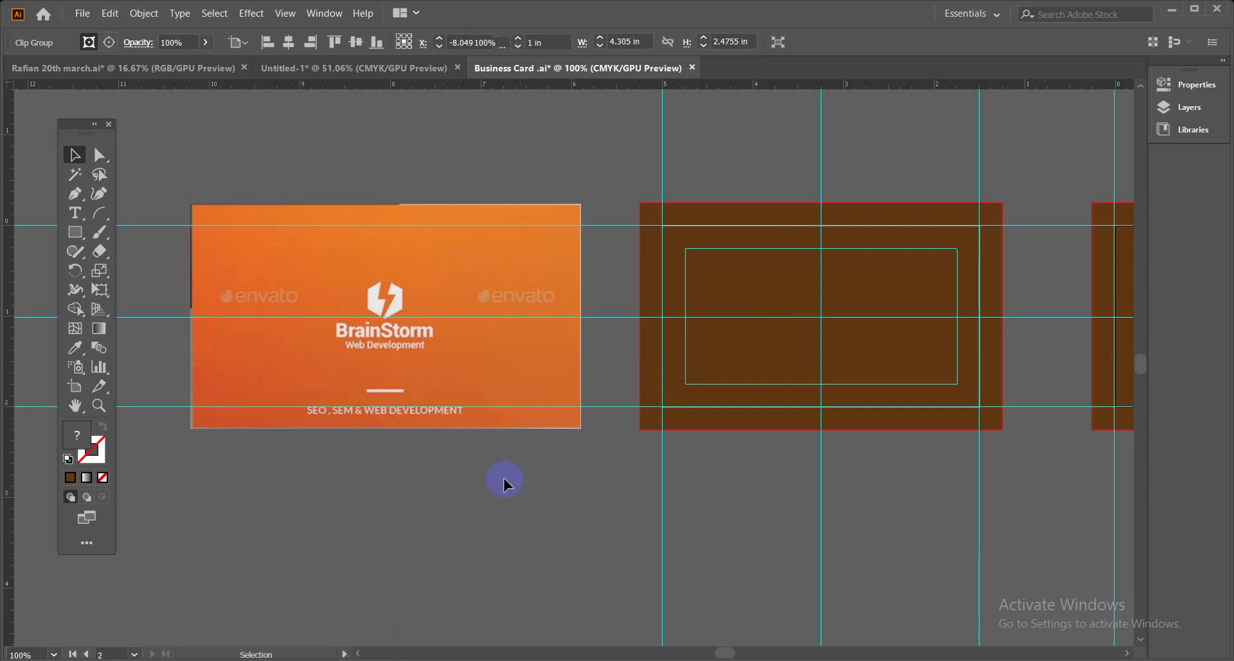
pyautogui.click(471, 345)
pyautogui.click(499, 563)
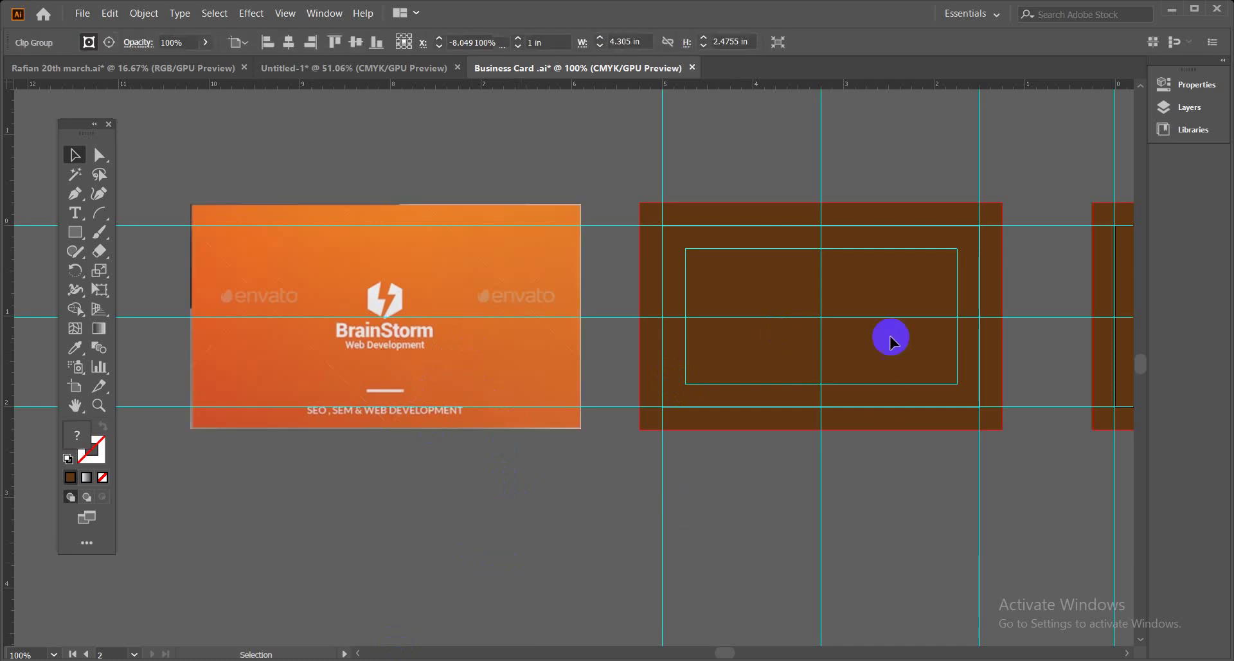
pyautogui.click(835, 312)
pyautogui.click(399, 324)
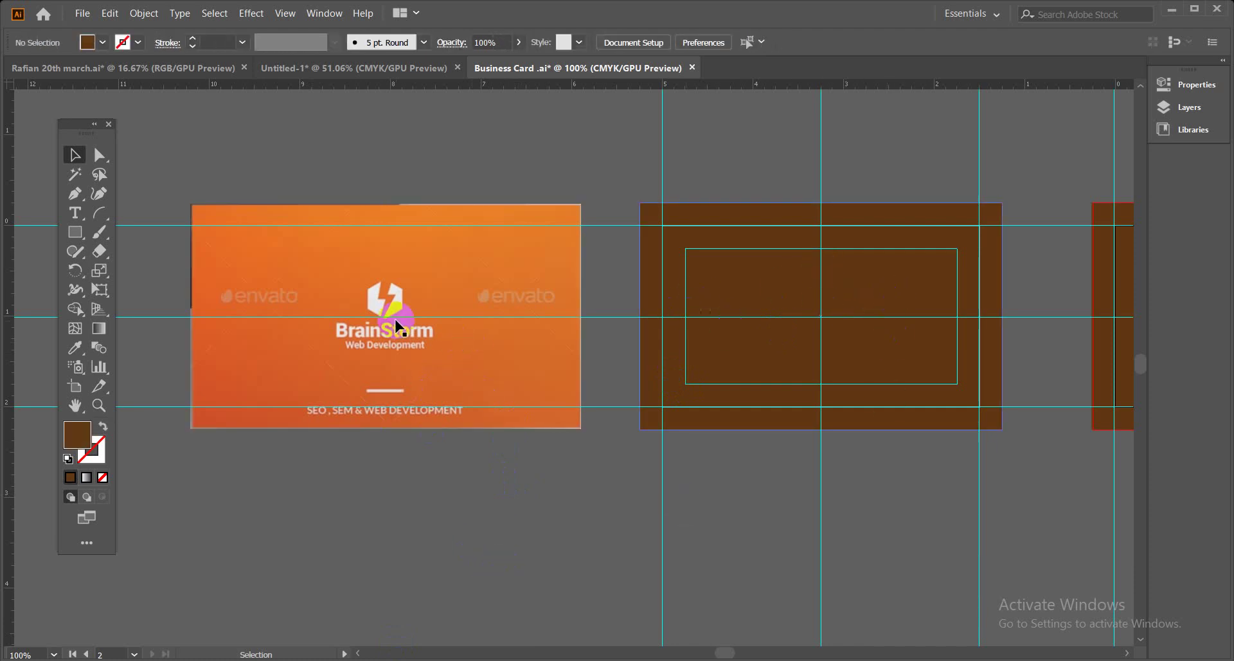
pyautogui.moveTo(925, 297); pyautogui.dragTo(405, 295)
pyautogui.moveTo(790, 336); pyautogui.dragTo(484, 348)
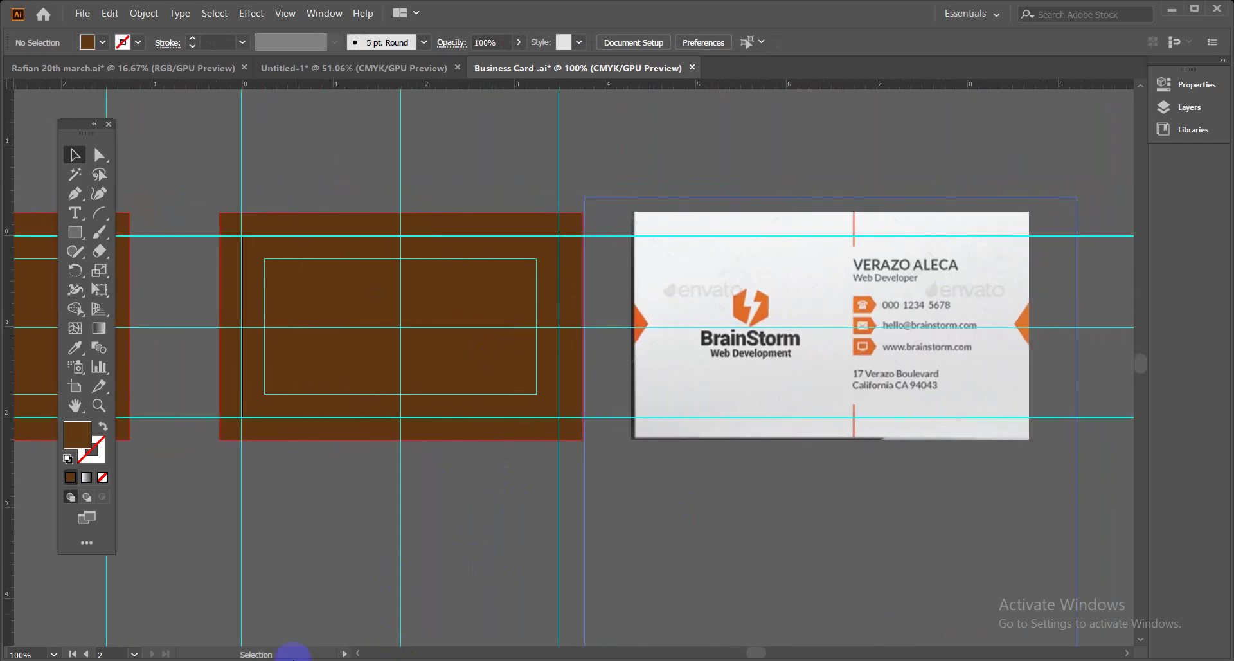
# Admit another waiting guest in Meet, then hide Chrome and pan the Illustrator canvas.
pyautogui.moveTo(293, 656)
pyautogui.click(119, 626)
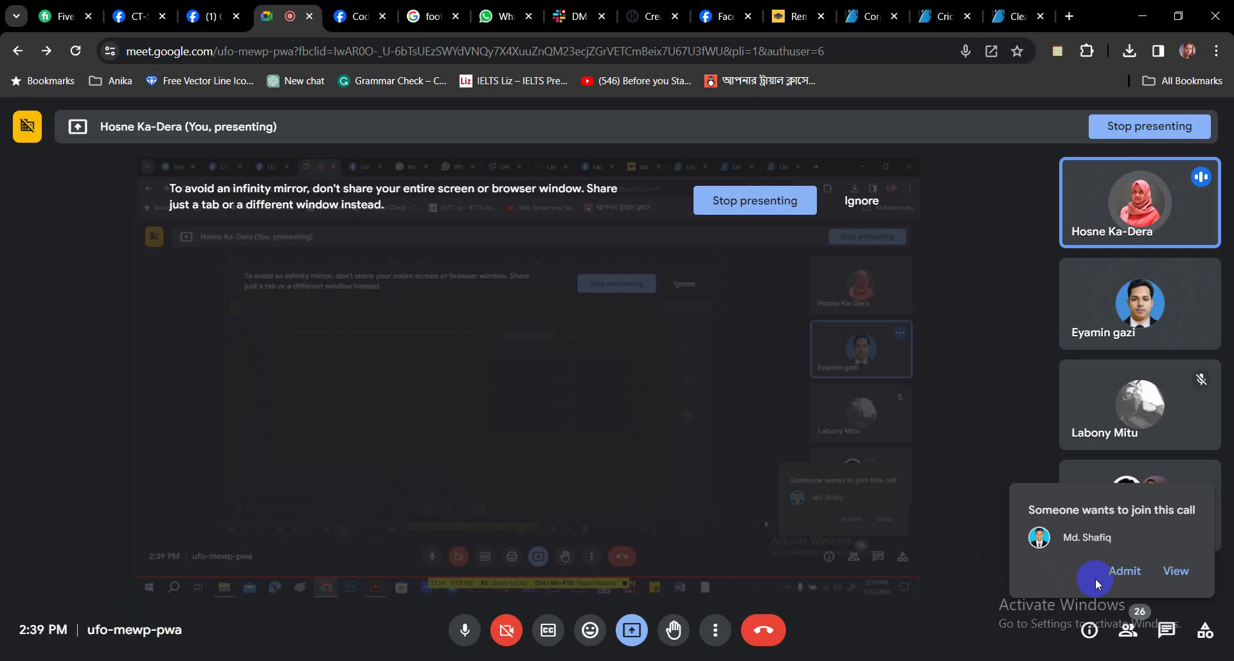
pyautogui.click(1124, 571)
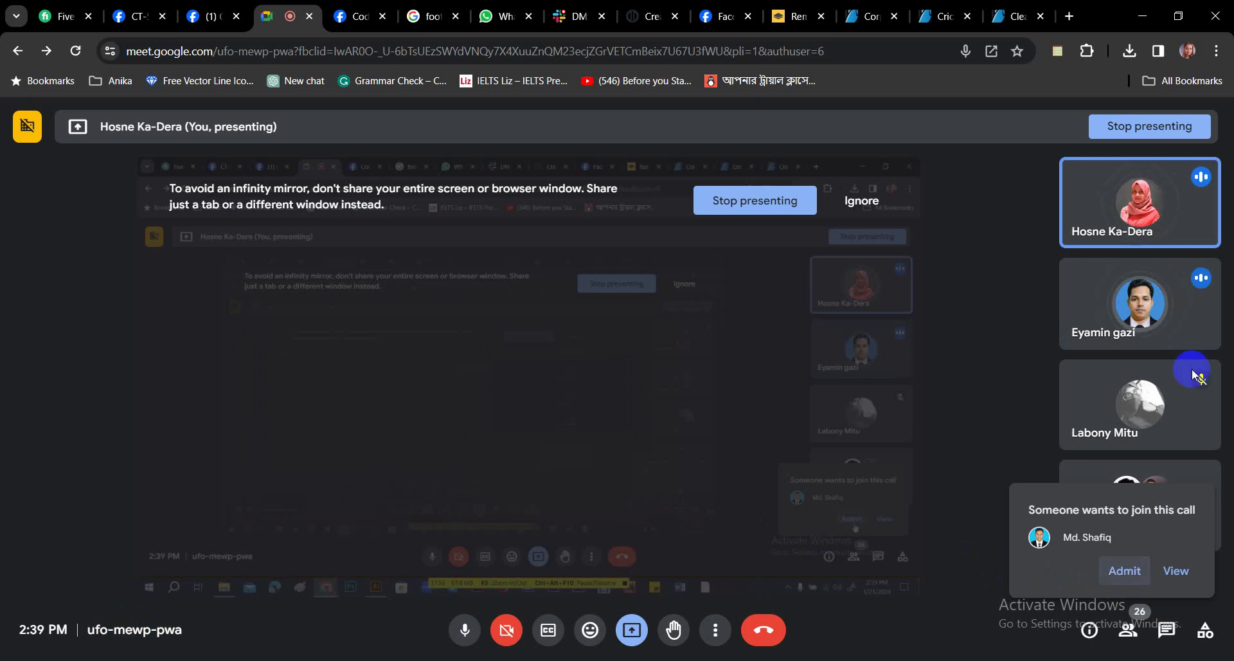
pyautogui.click(1141, 14)
pyautogui.moveTo(286, 323); pyautogui.dragTo(341, 344)
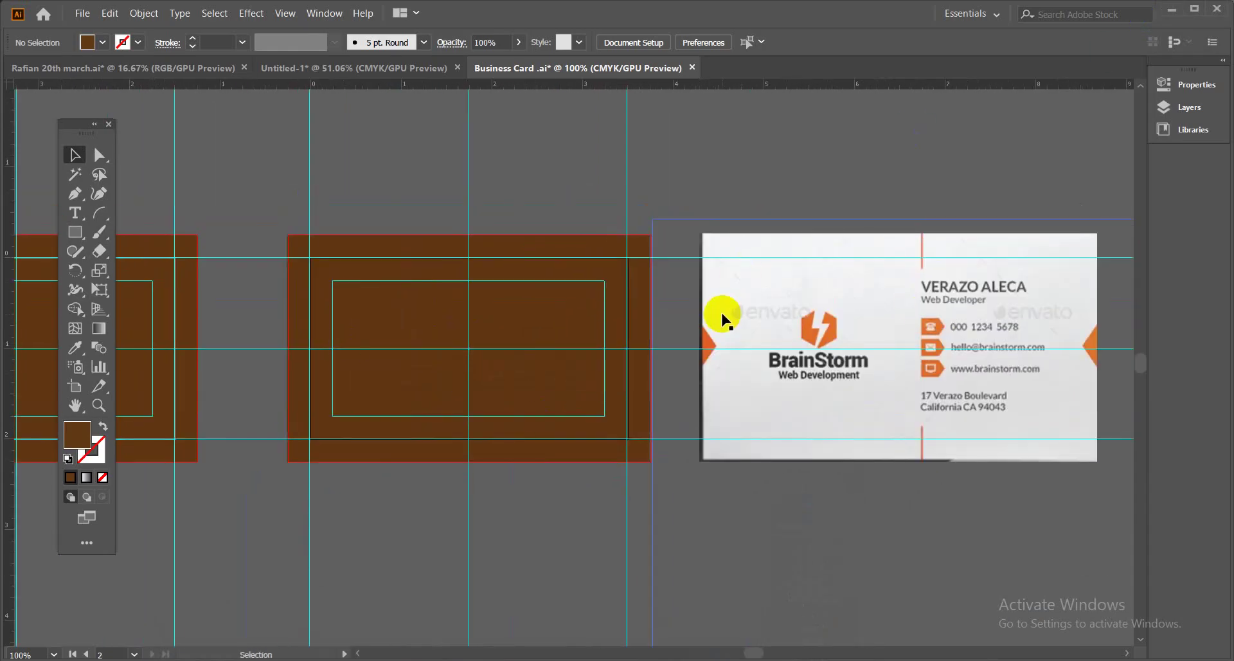
# Draw a small brown square above the card and duplicate it into a row of three.
pyautogui.click(74, 231)
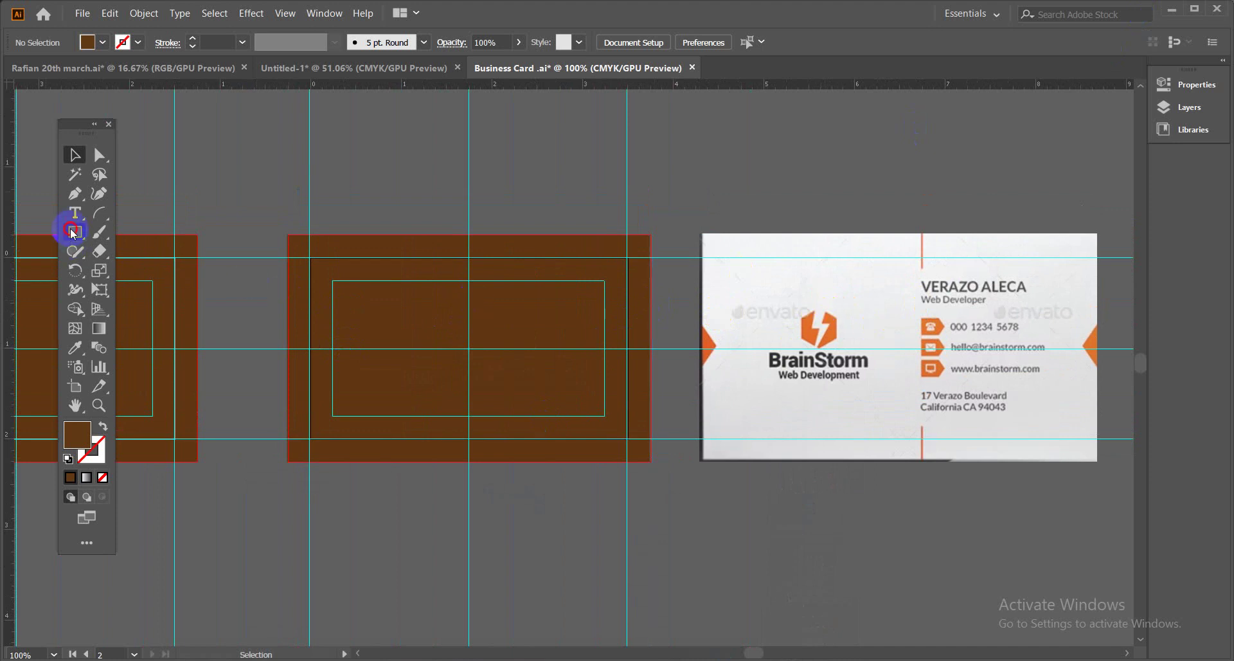
pyautogui.moveTo(713, 162); pyautogui.dragTo(752, 200)
pyautogui.click(74, 155)
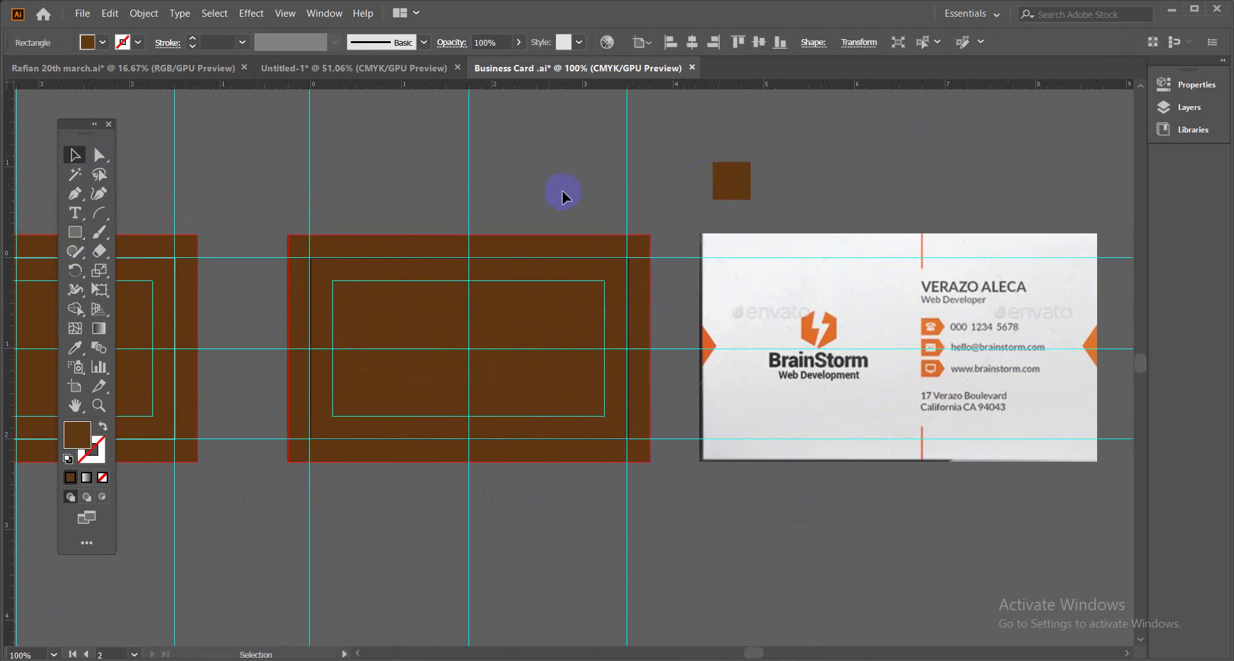
pyautogui.click(741, 189)
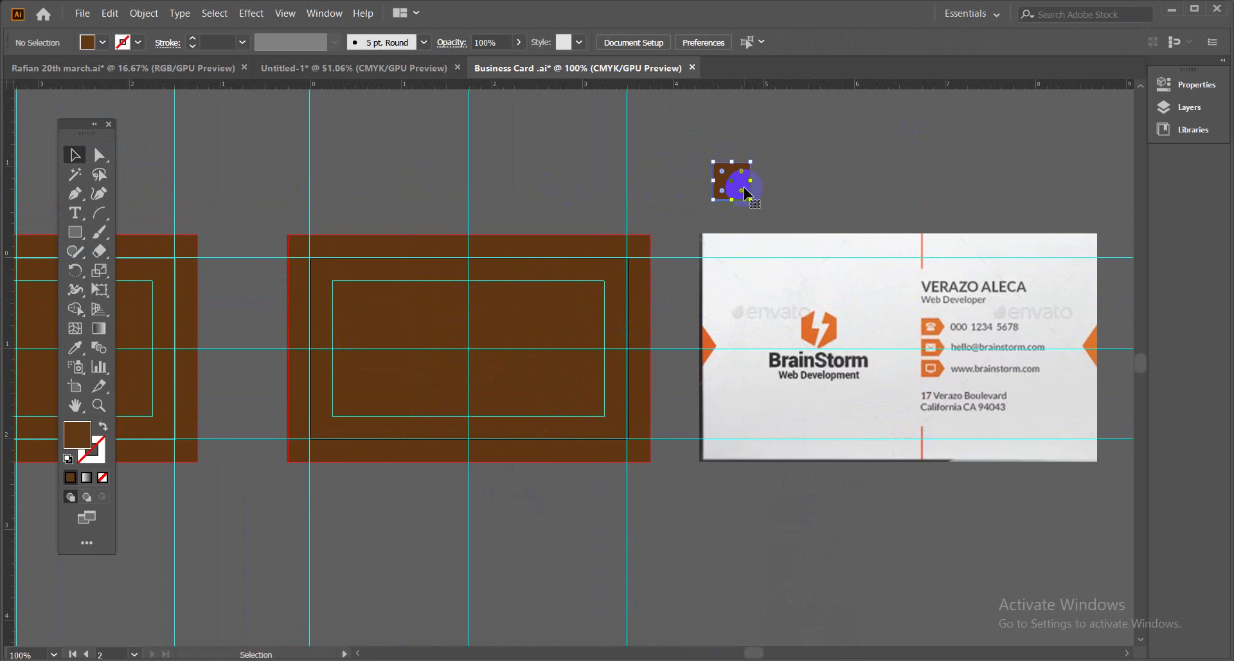
pyautogui.moveTo(740, 191); pyautogui.dragTo(785, 190)
pyautogui.hotkey('ctrl', 'd')
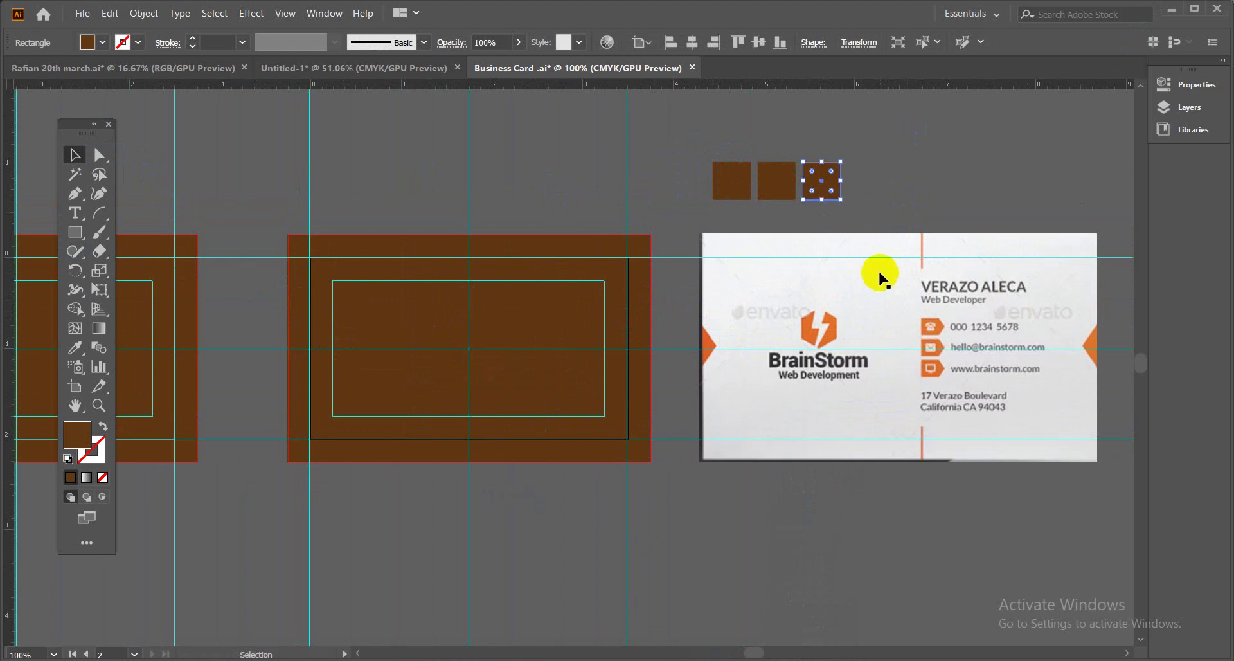
pyautogui.click(876, 210)
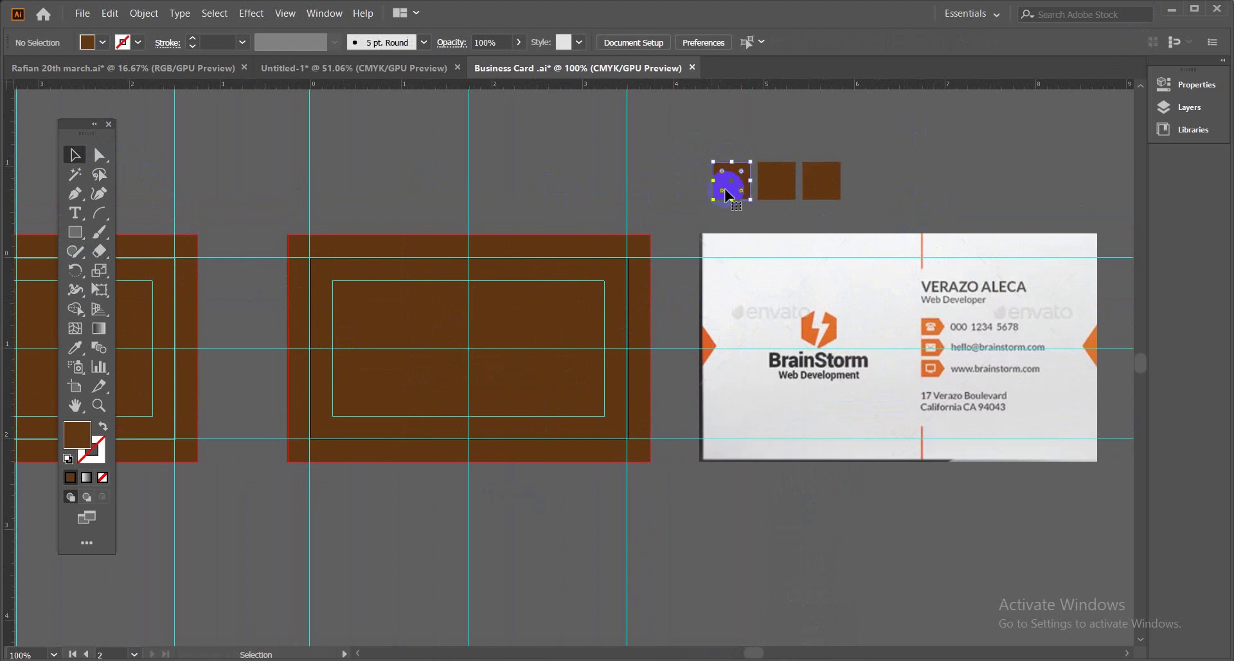
# Eyedropper the logo's orange into the first square and the BrainStorm text's dark grey into the second.
pyautogui.click(728, 195)
pyautogui.click(74, 347)
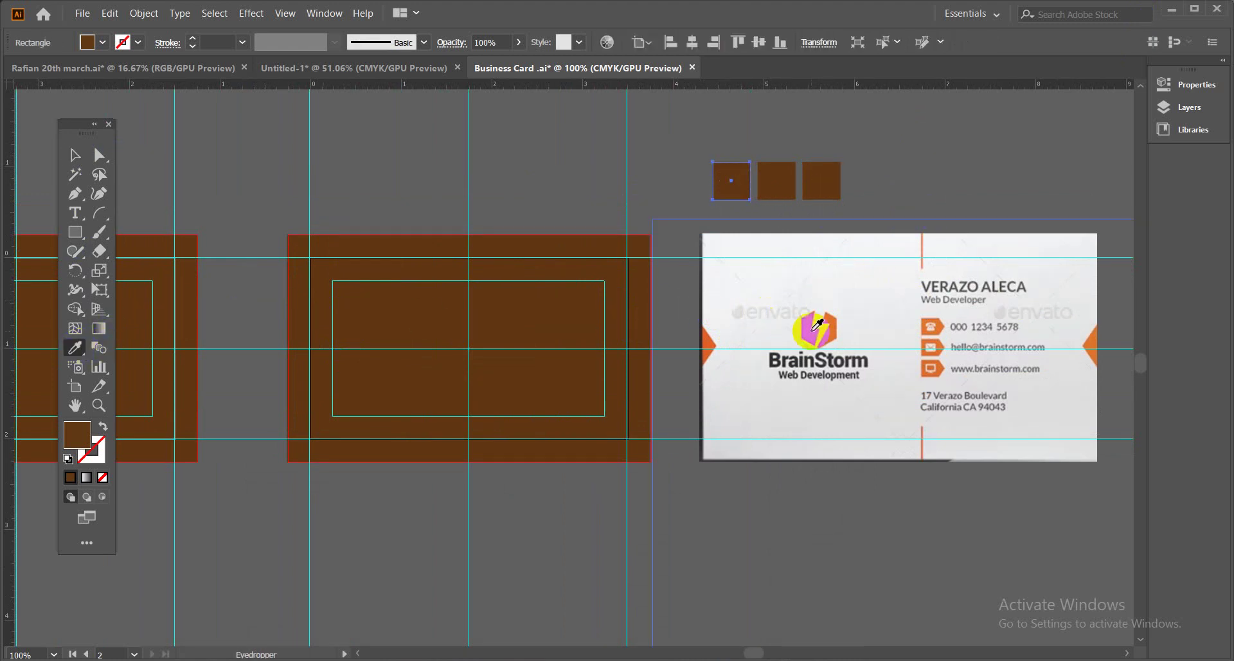
pyautogui.click(815, 329)
pyautogui.click(74, 154)
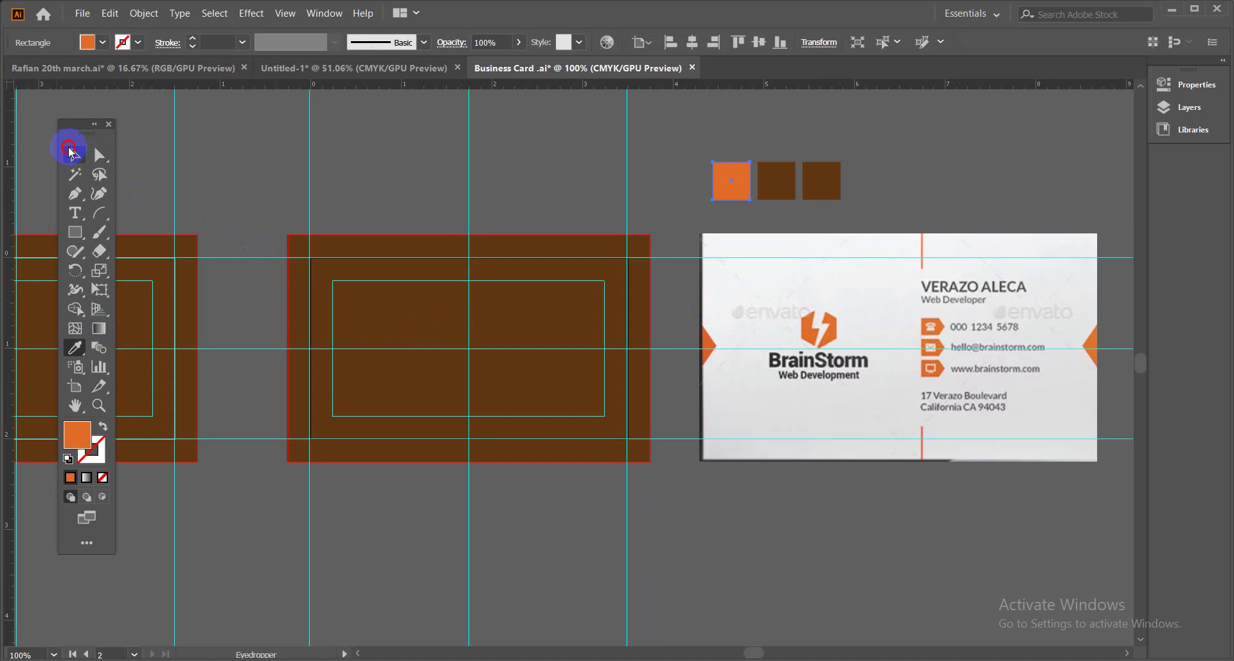
pyautogui.click(660, 194)
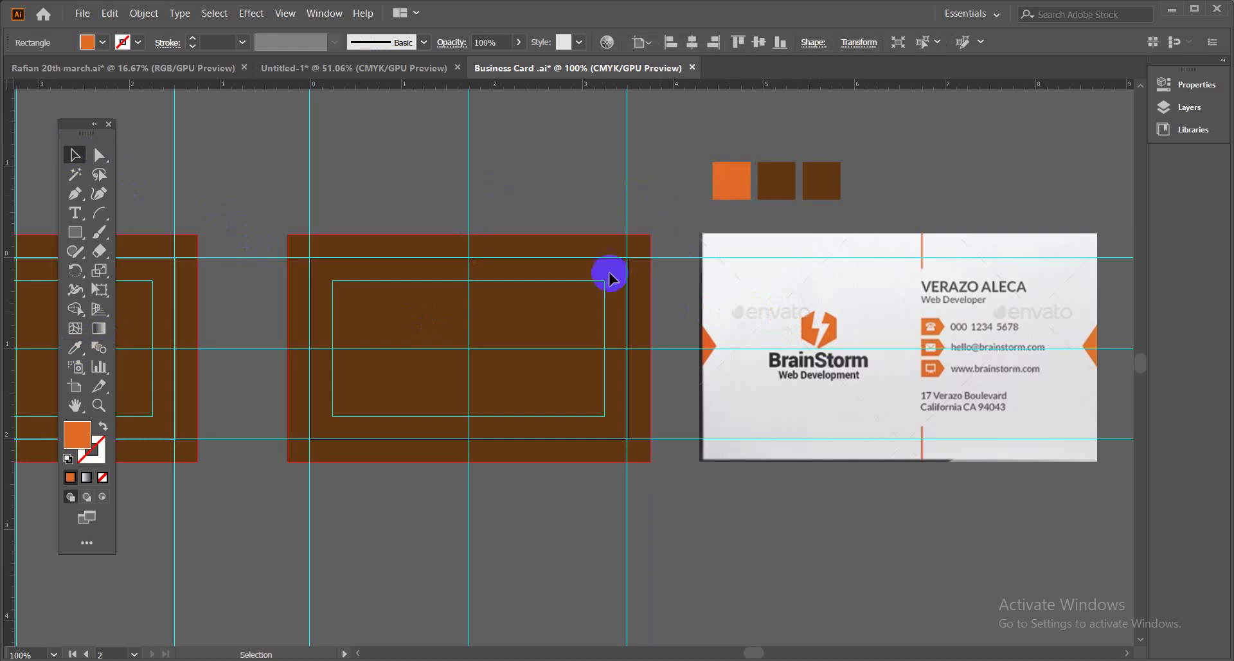
pyautogui.click(781, 185)
pyautogui.click(74, 348)
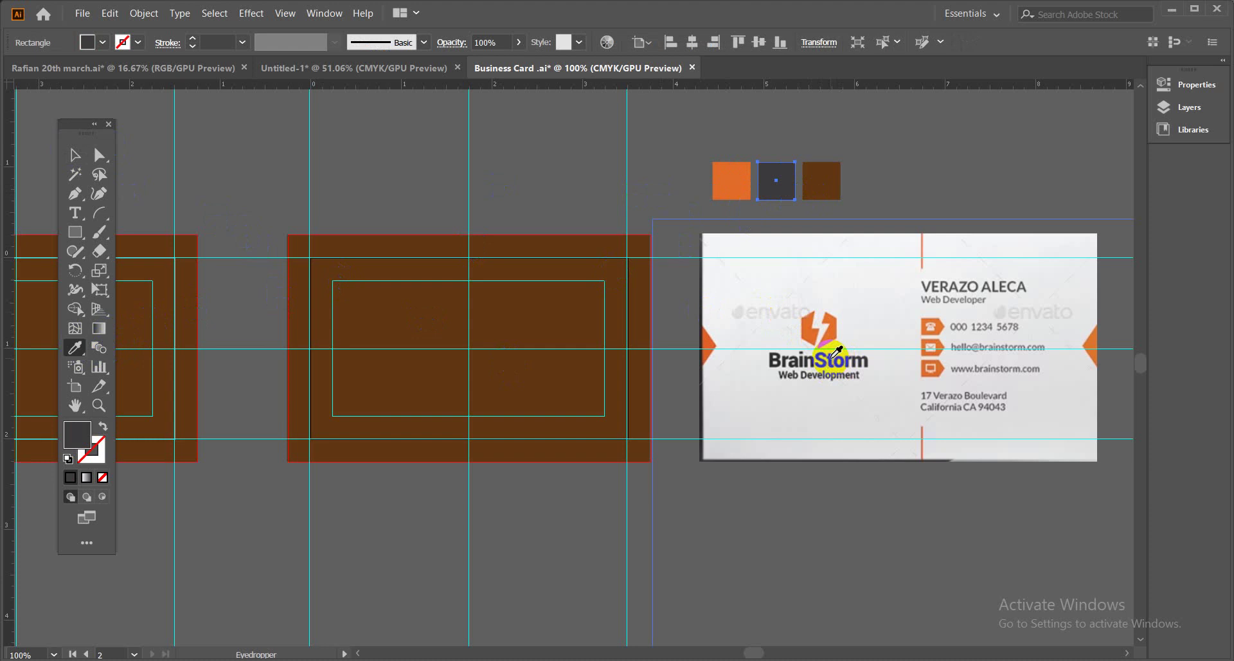
pyautogui.click(75, 154)
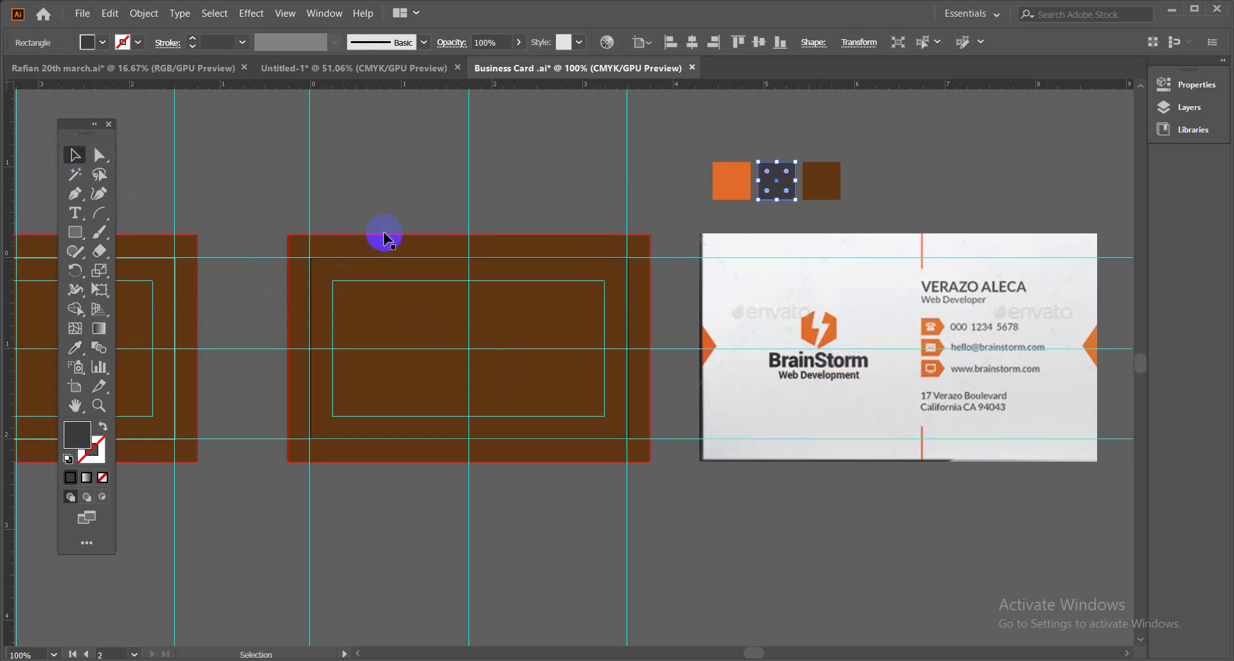
pyautogui.click(832, 193)
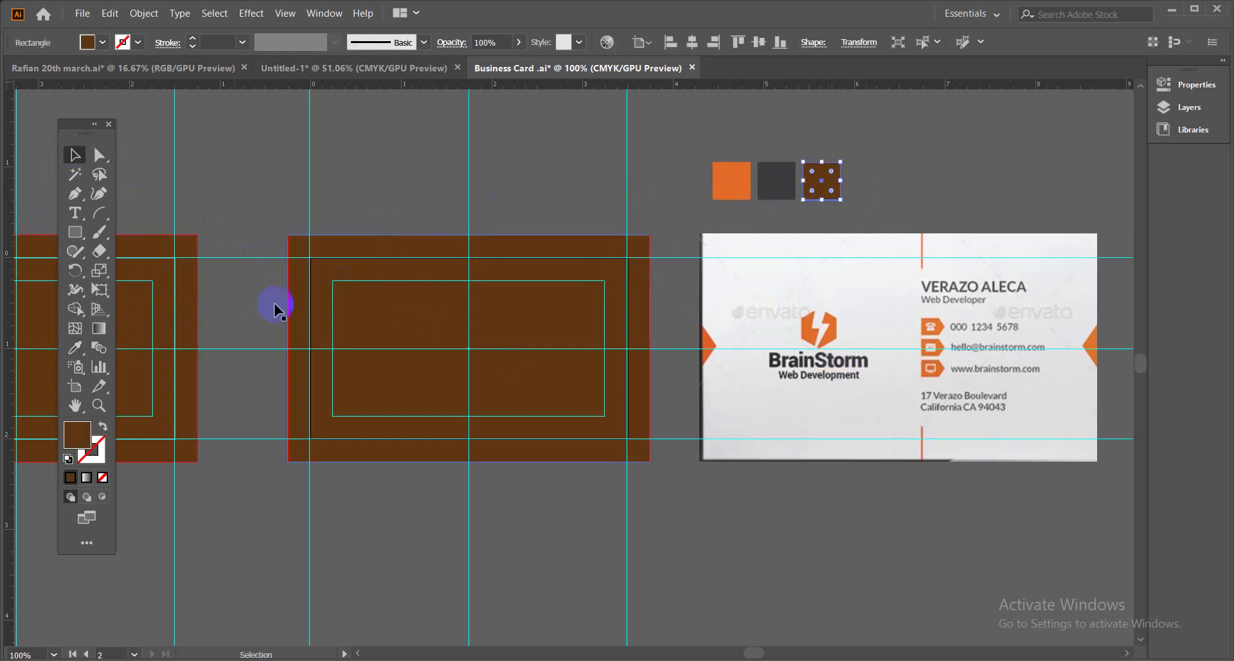
# Move all three swatch squares above the orange front card.
pyautogui.moveTo(710, 158); pyautogui.dragTo(868, 201)
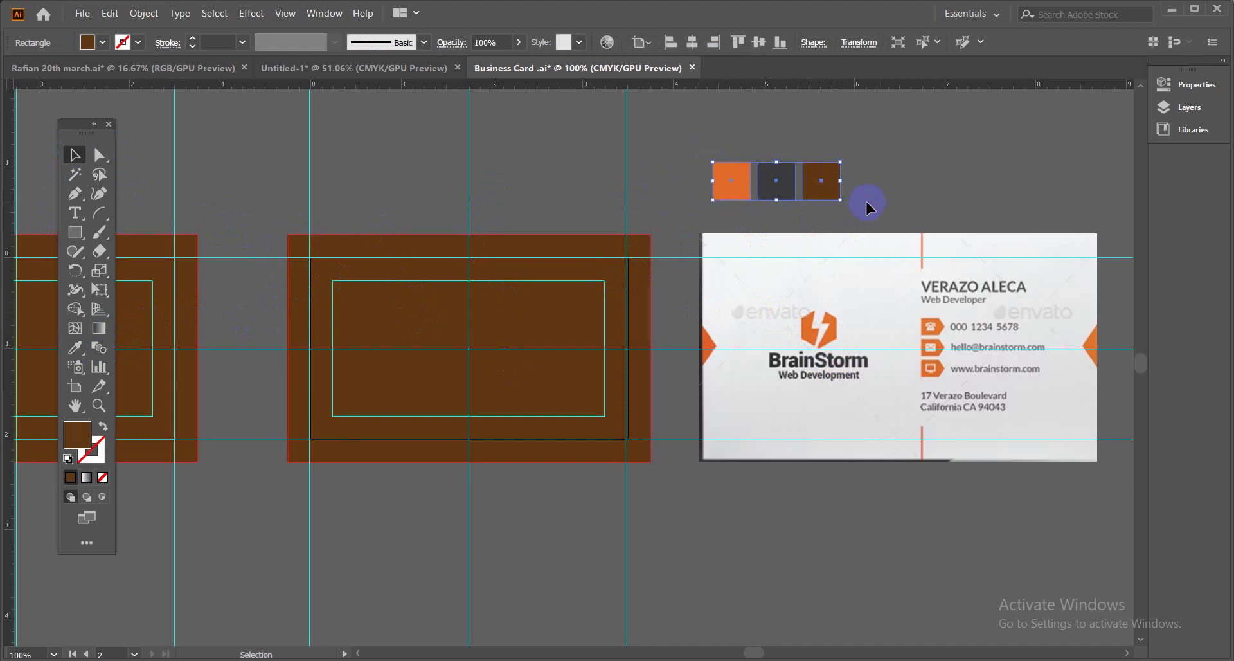
pyautogui.moveTo(789, 189); pyautogui.dragTo(181, 189)
pyautogui.moveTo(228, 222); pyautogui.dragTo(901, 279)
pyautogui.moveTo(846, 227); pyautogui.dragTo(379, 212)
# Give the third swatch square a gradient fill from the Gradient panel.
pyautogui.click(435, 315)
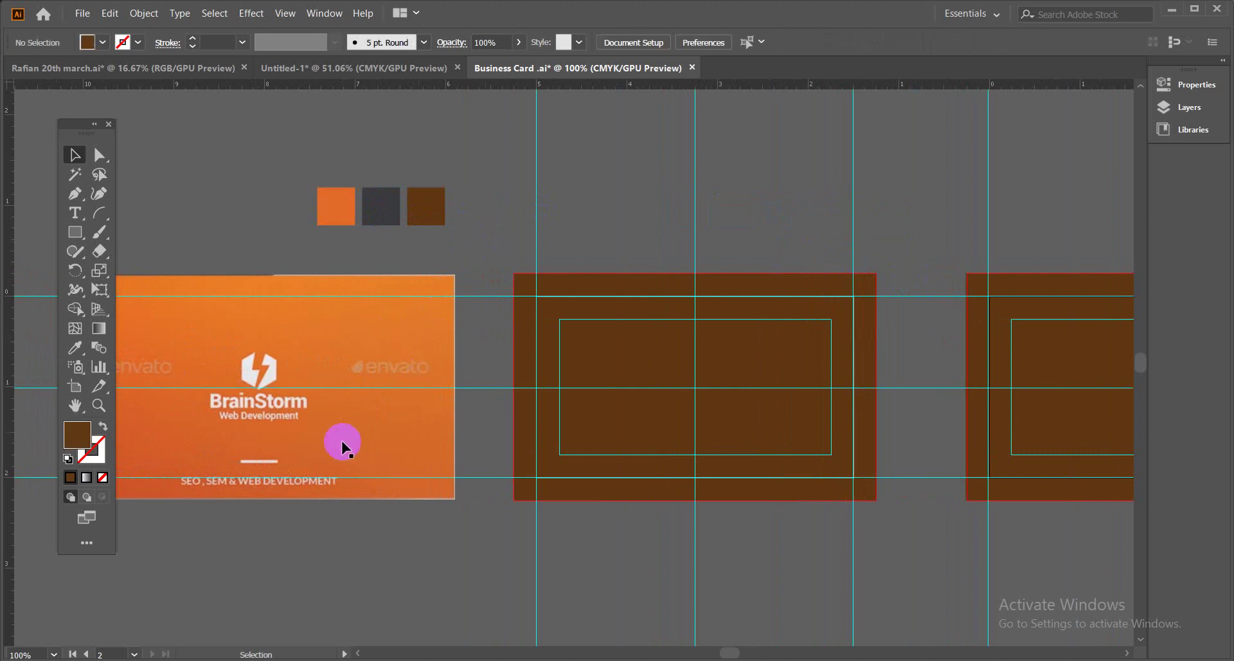
pyautogui.click(427, 419)
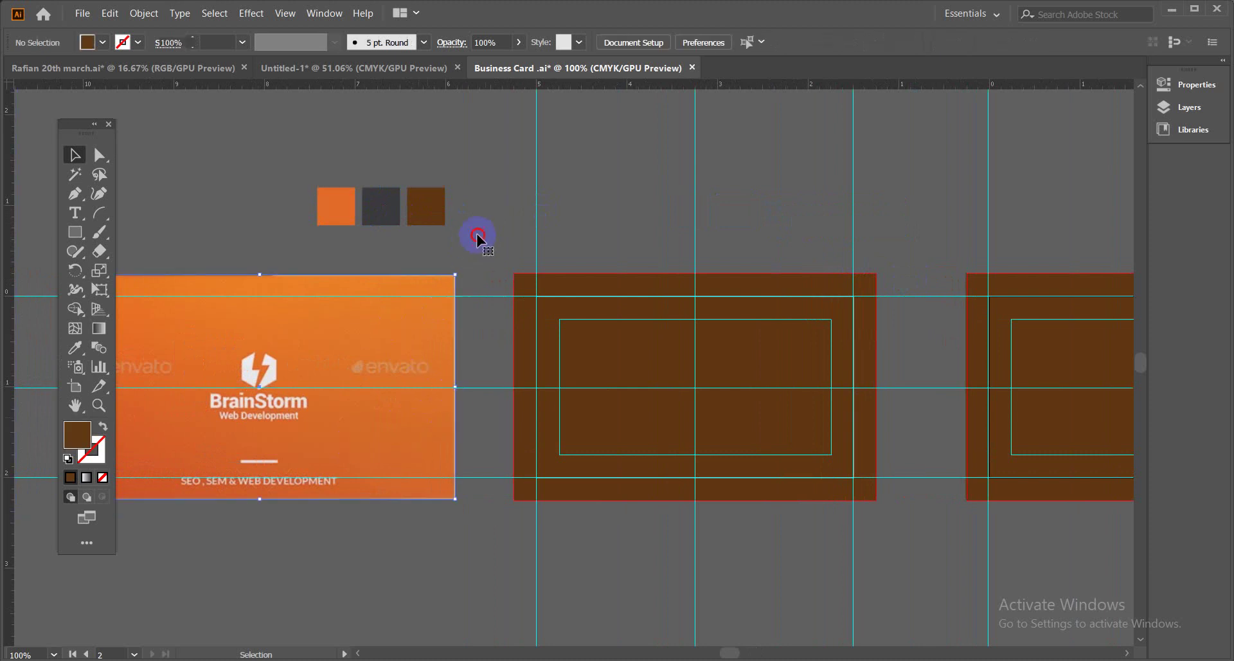
pyautogui.click(419, 207)
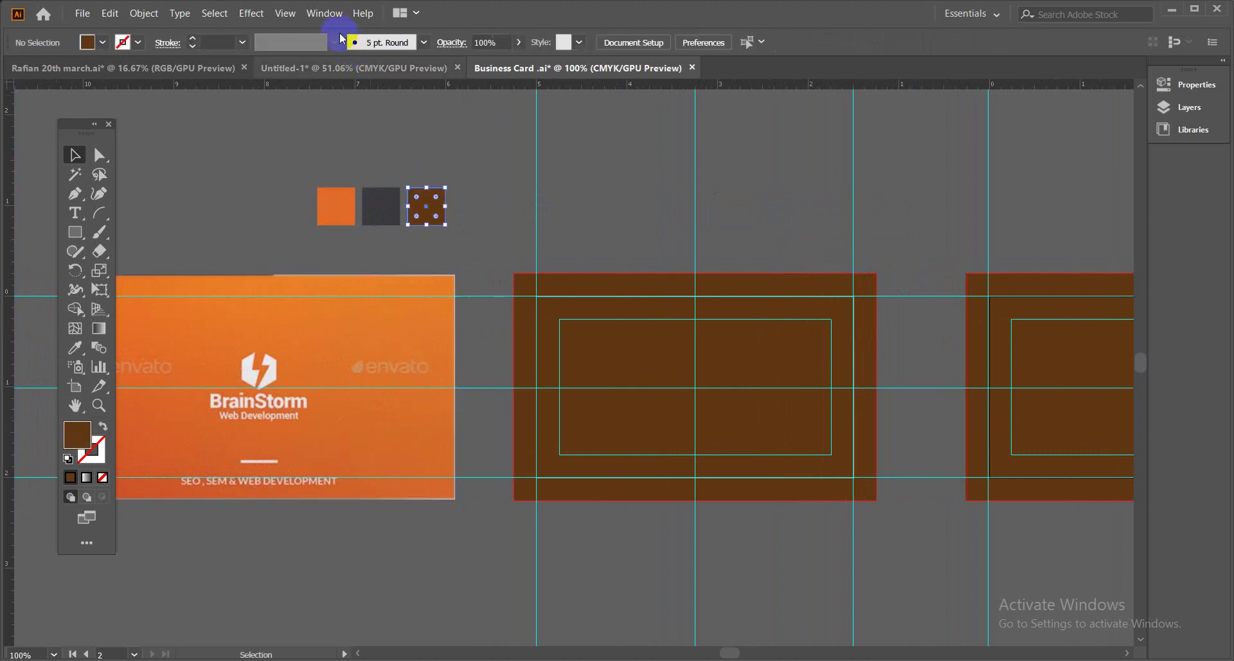
pyautogui.click(325, 12)
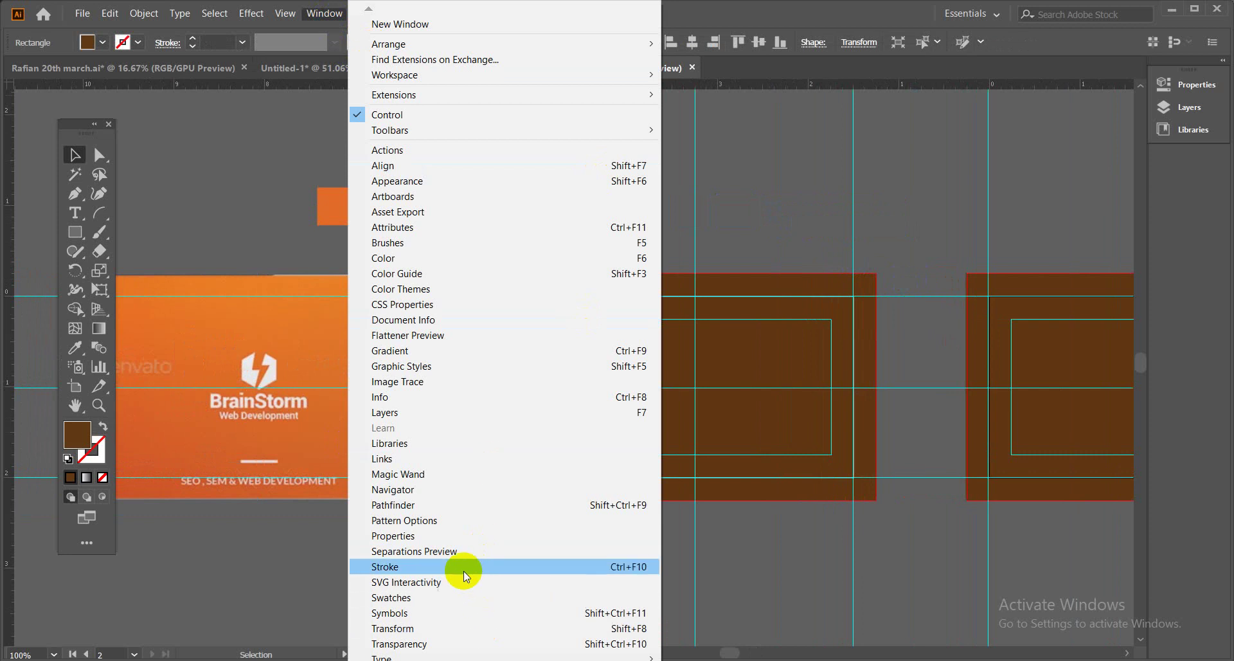
pyautogui.click(455, 352)
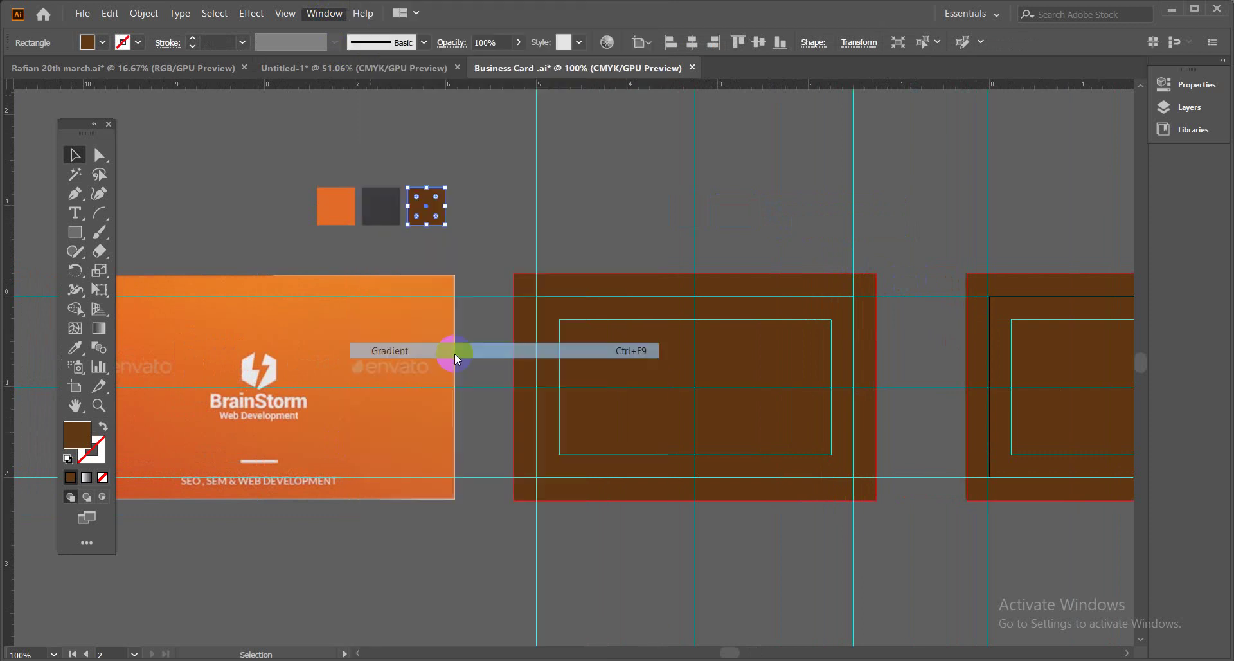
pyautogui.click(829, 342)
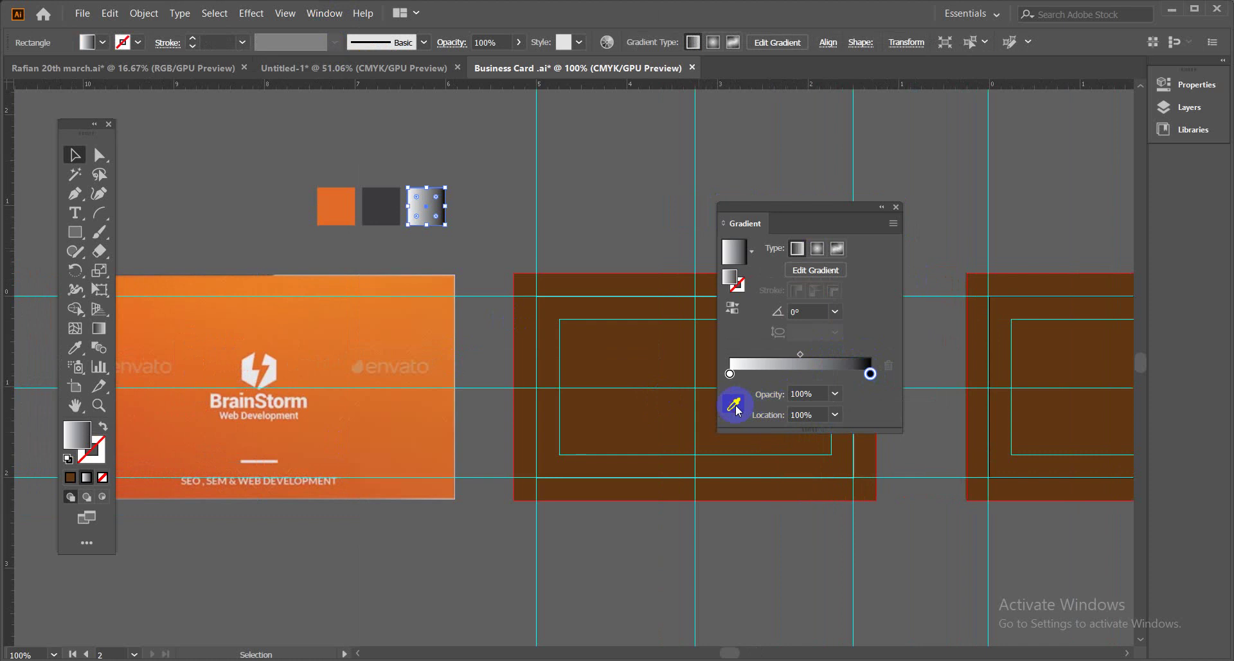
# Sample both gradient stops from the orange card, then move the swatches above the blank card.
pyautogui.click(736, 406)
pyautogui.click(433, 489)
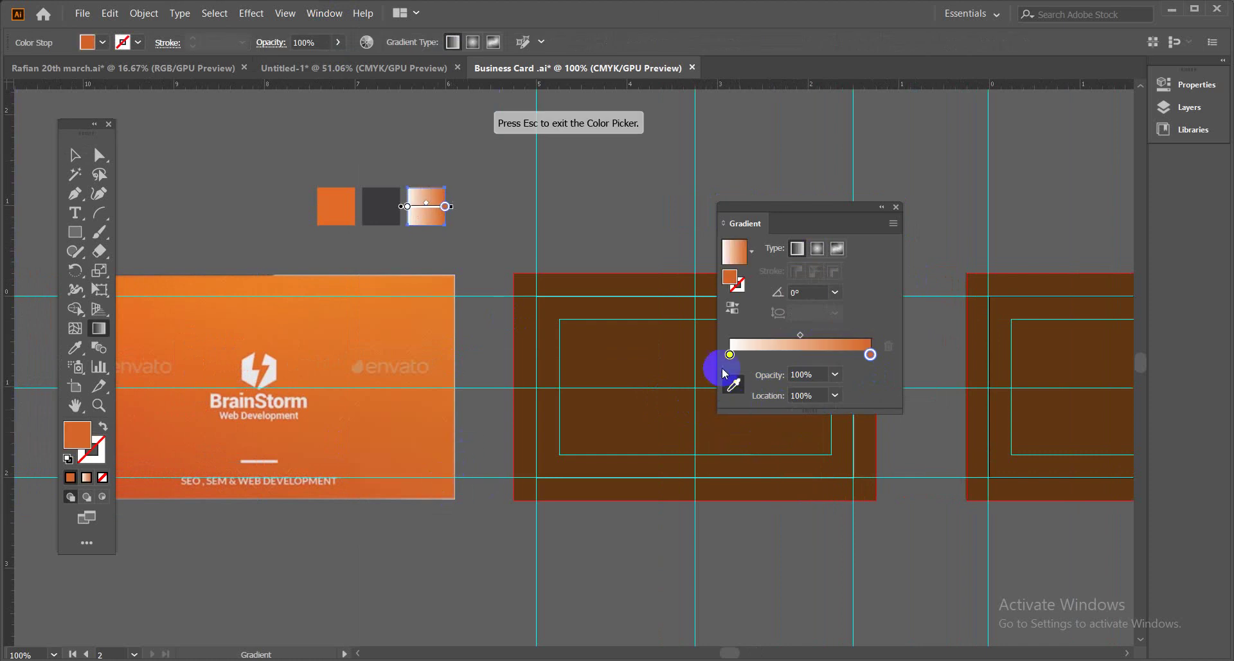
pyautogui.click(729, 354)
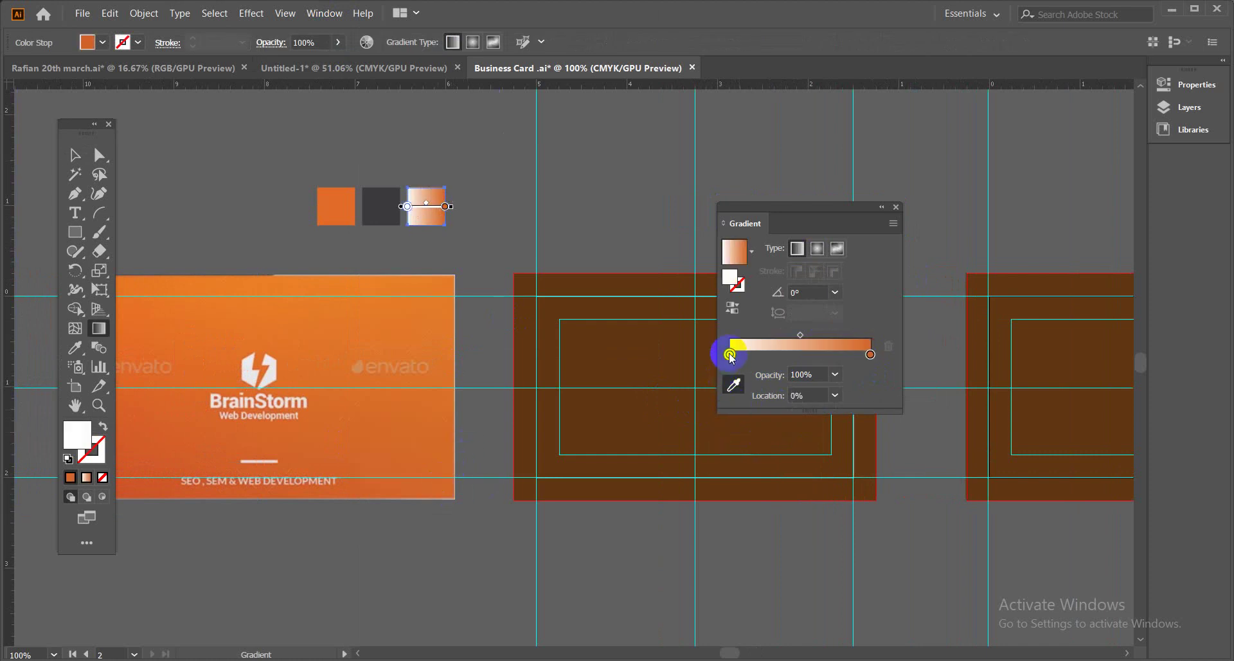
pyautogui.click(387, 286)
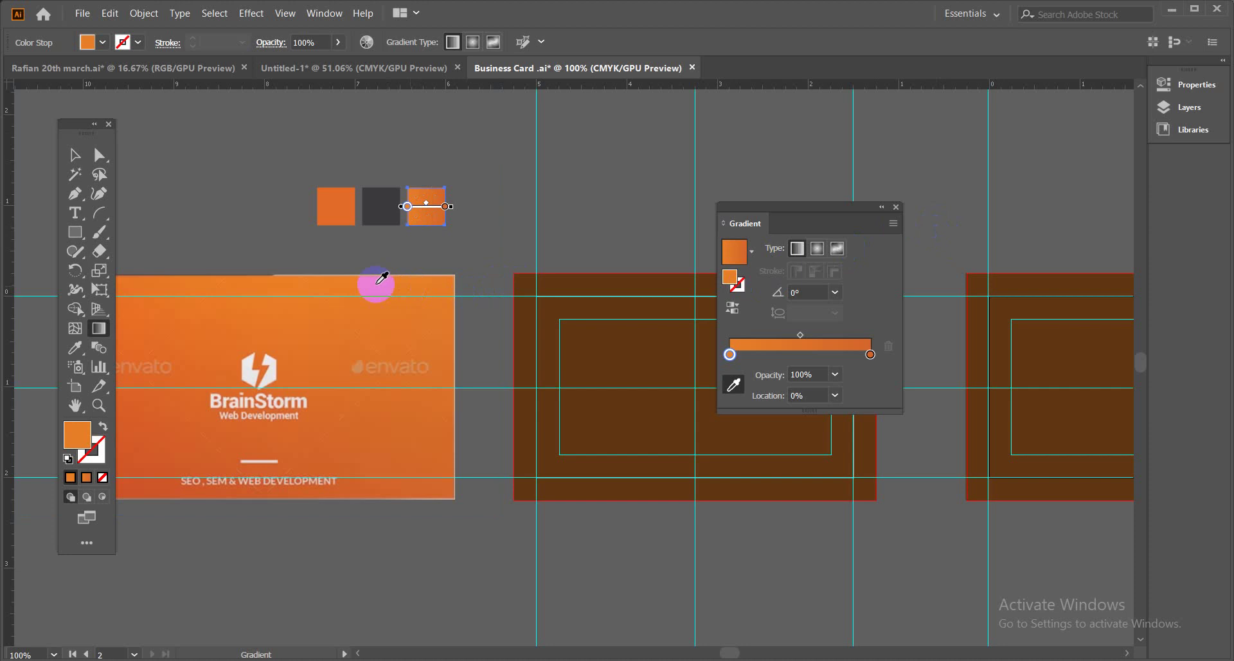
pyautogui.click(897, 207)
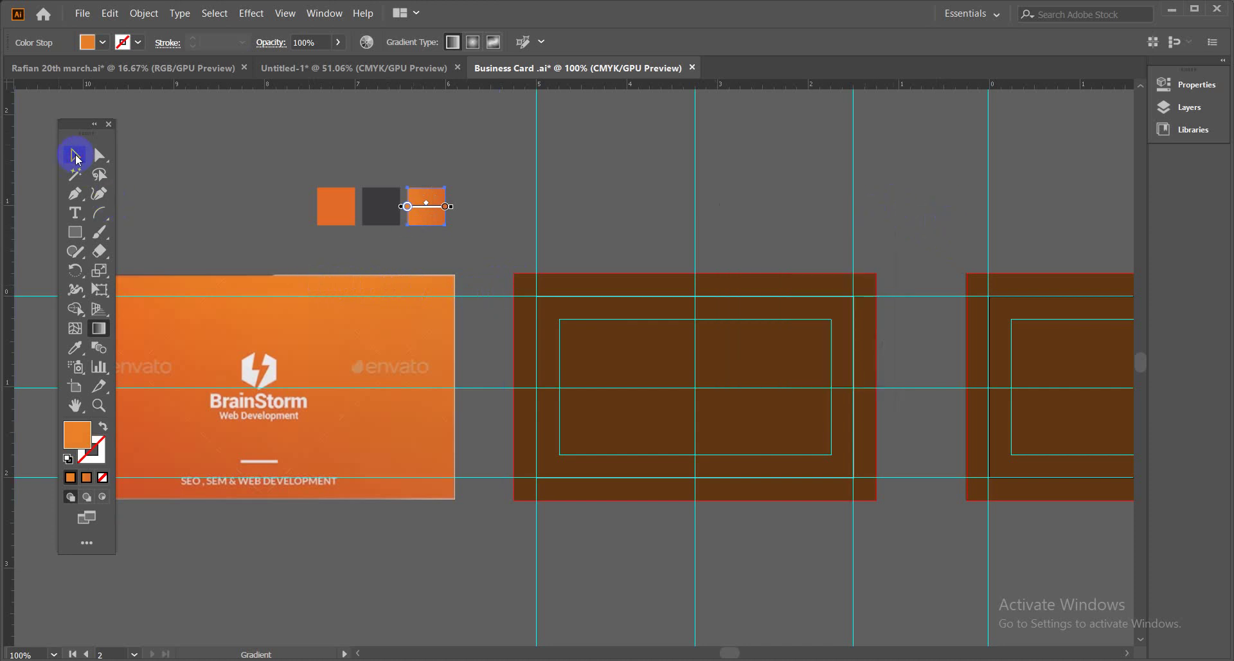
pyautogui.click(75, 157)
pyautogui.moveTo(265, 188); pyautogui.dragTo(628, 203)
pyautogui.click(759, 197)
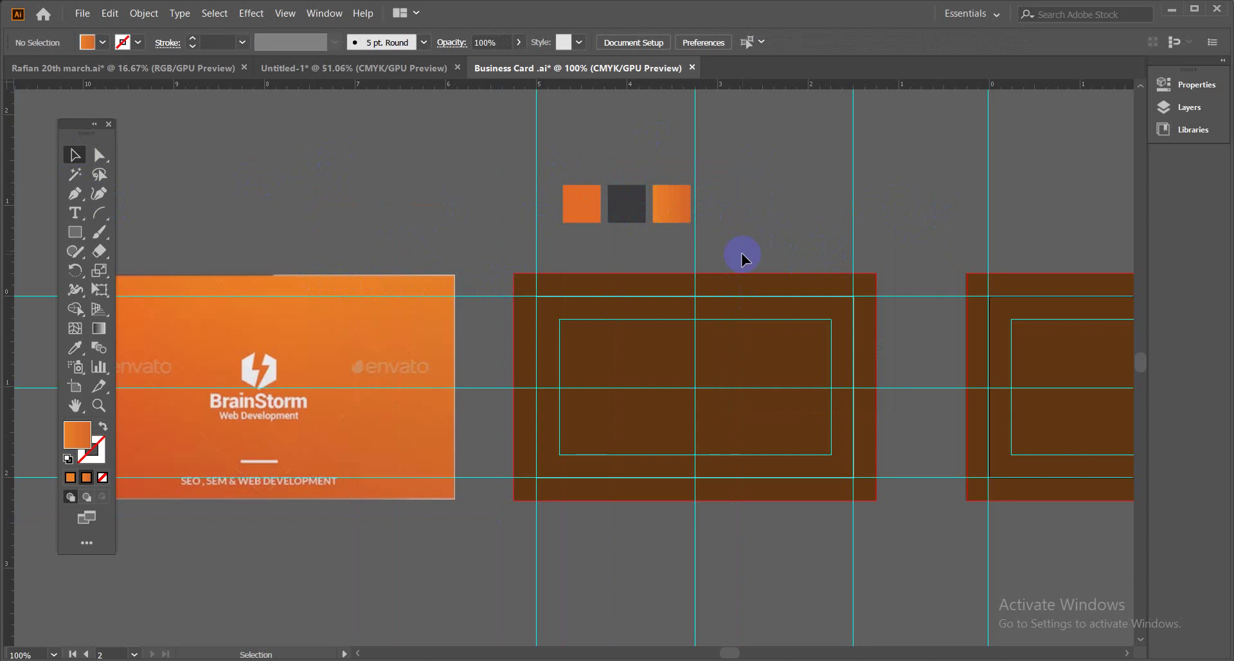
# Eyedropper the gradient swatch onto the brown card rectangle and drag the gradient vertically.
pyautogui.click(649, 362)
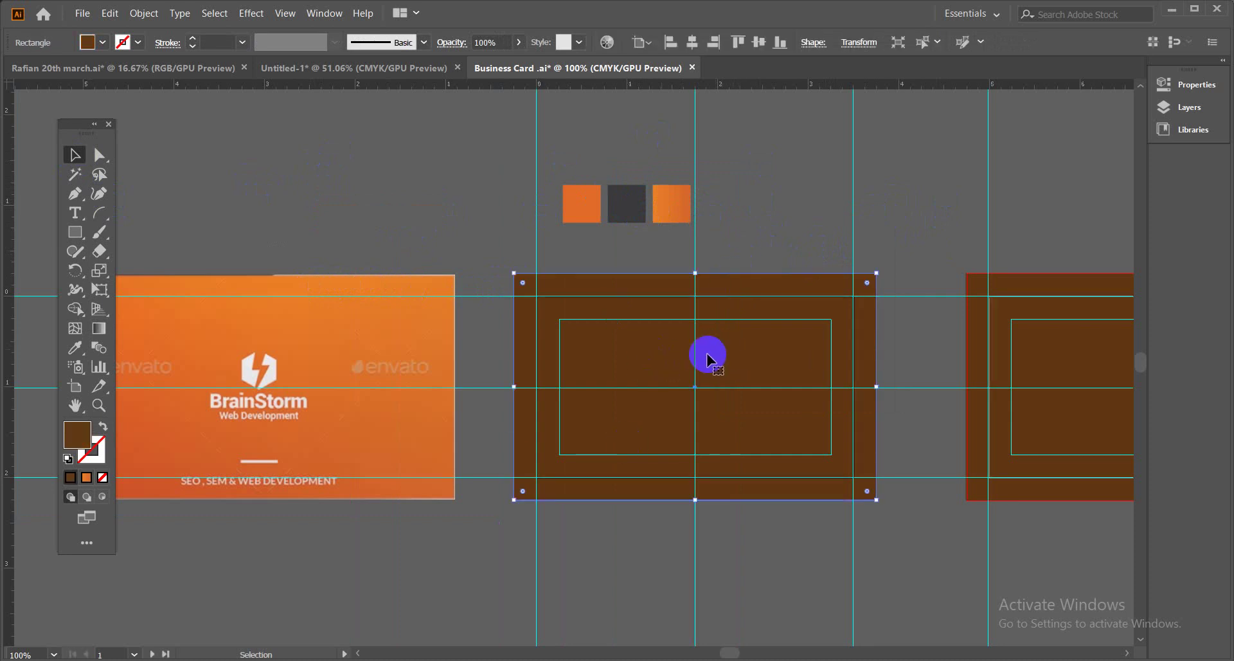
pyautogui.click(73, 346)
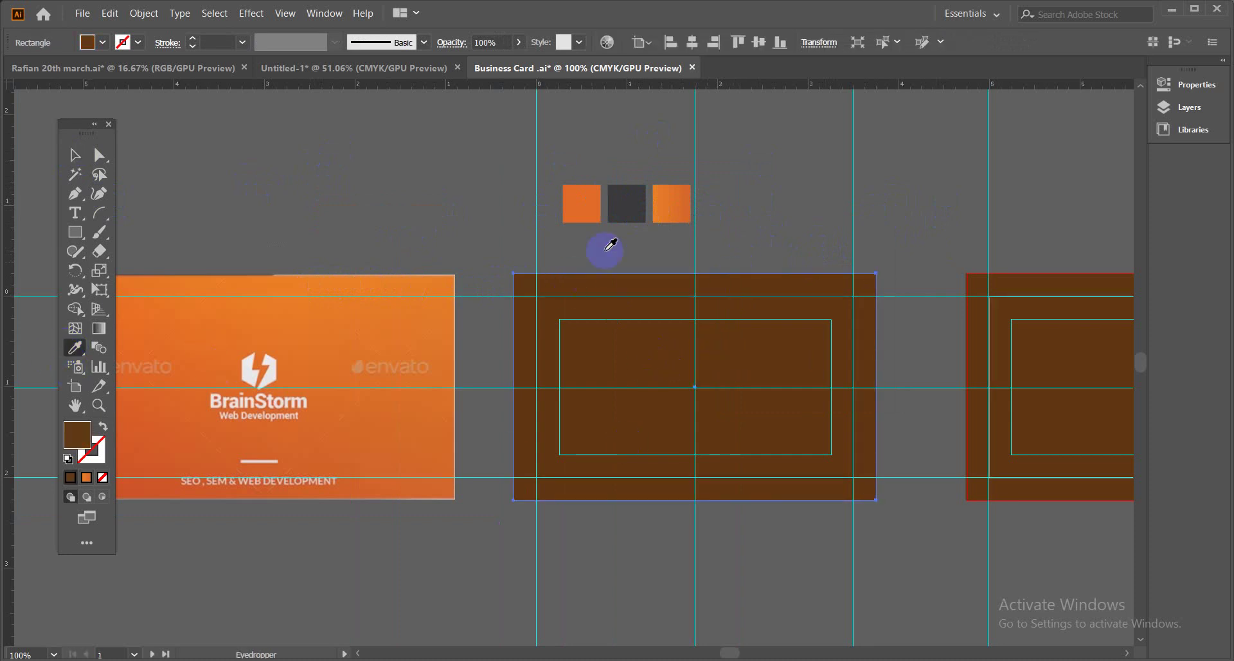
pyautogui.click(671, 206)
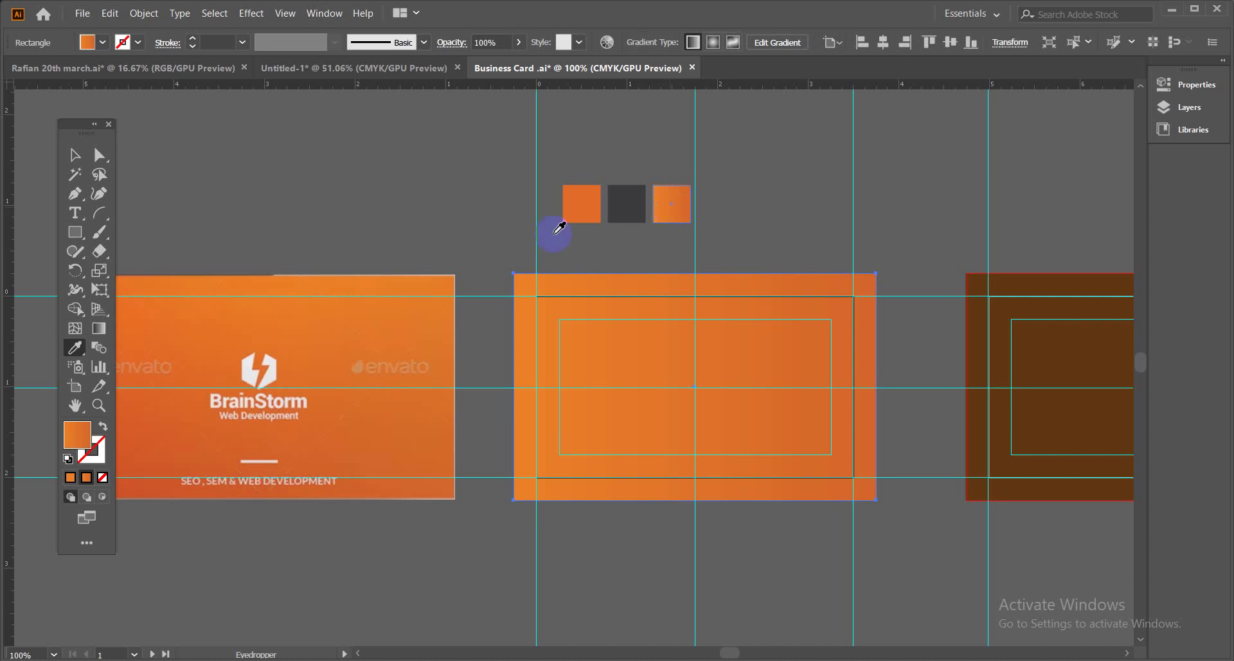
pyautogui.click(101, 333)
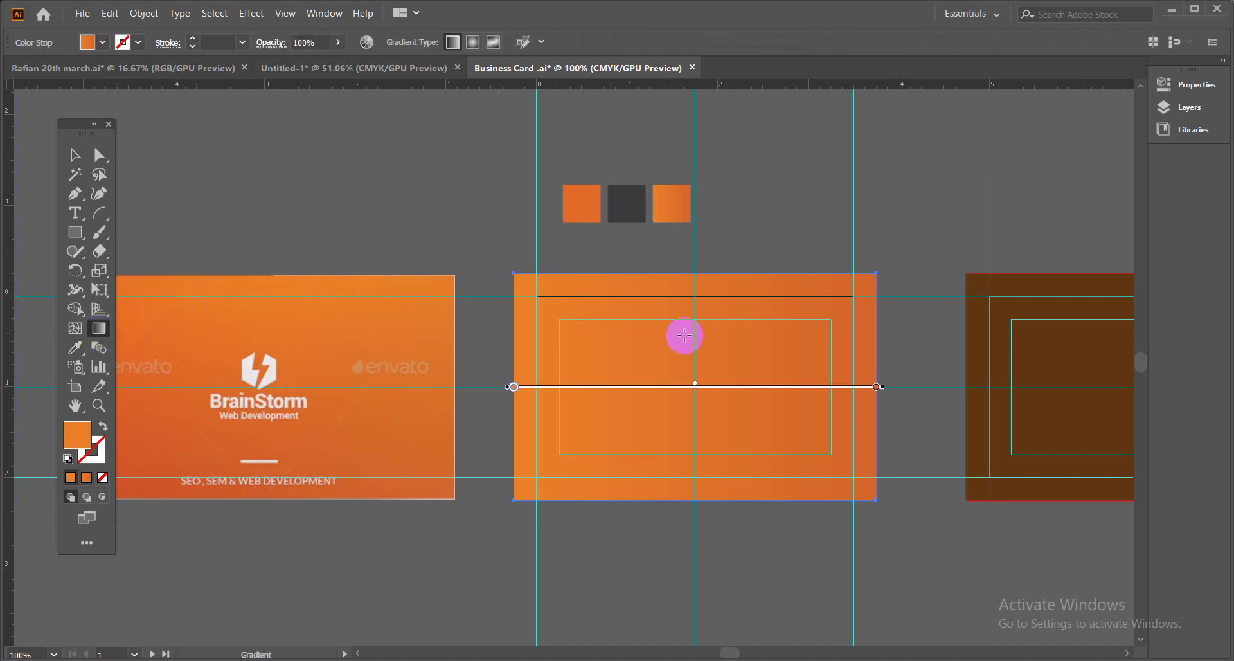
pyautogui.moveTo(709, 493)
pyautogui.mouseDown()
pyautogui.moveTo(716, 294)
pyautogui.moveTo(747, 284)
pyautogui.moveTo(750, 487)
pyautogui.mouseUp()
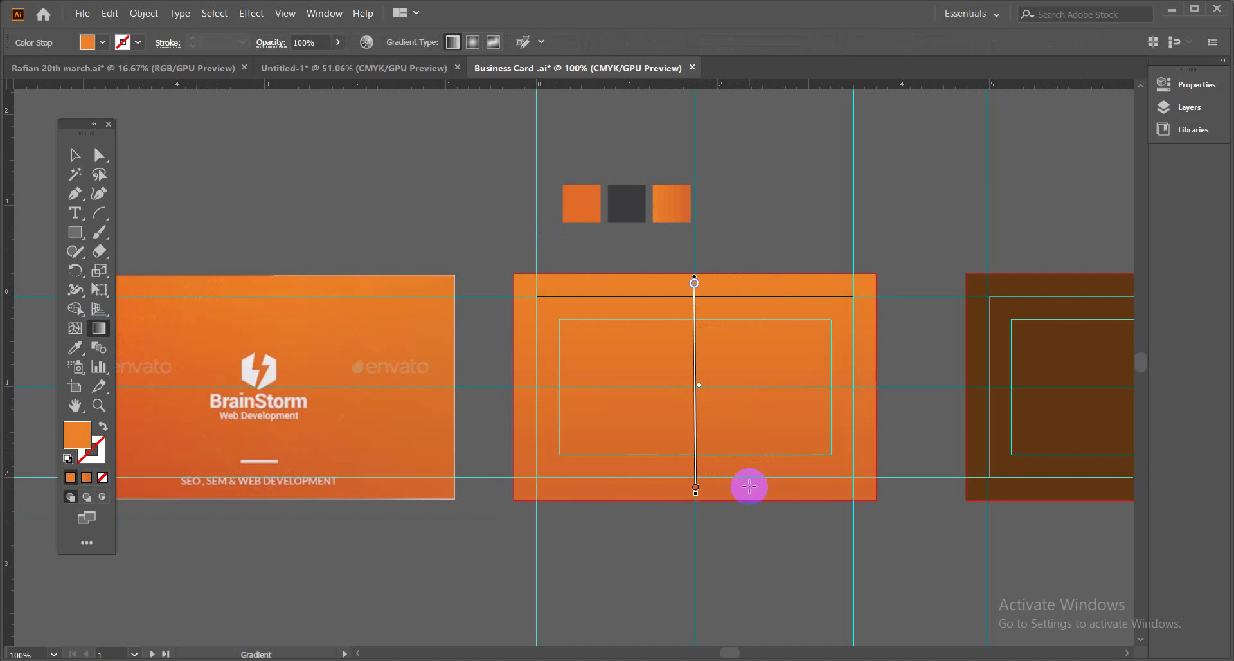
pyautogui.click(75, 155)
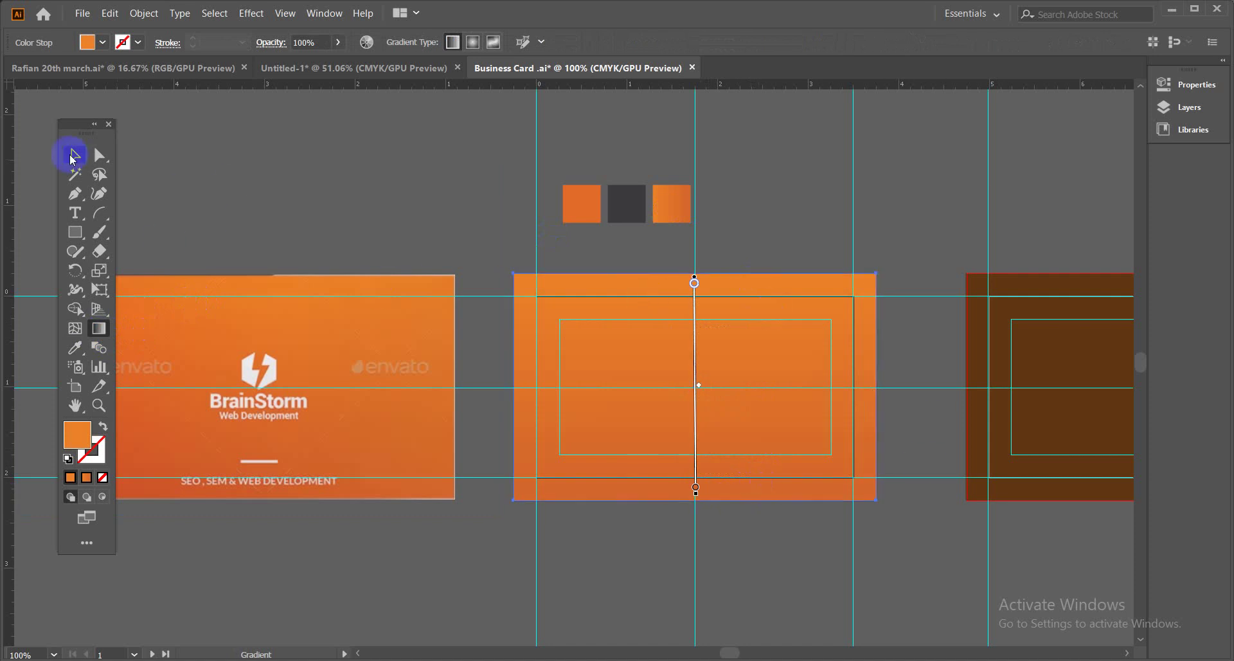
pyautogui.click(232, 189)
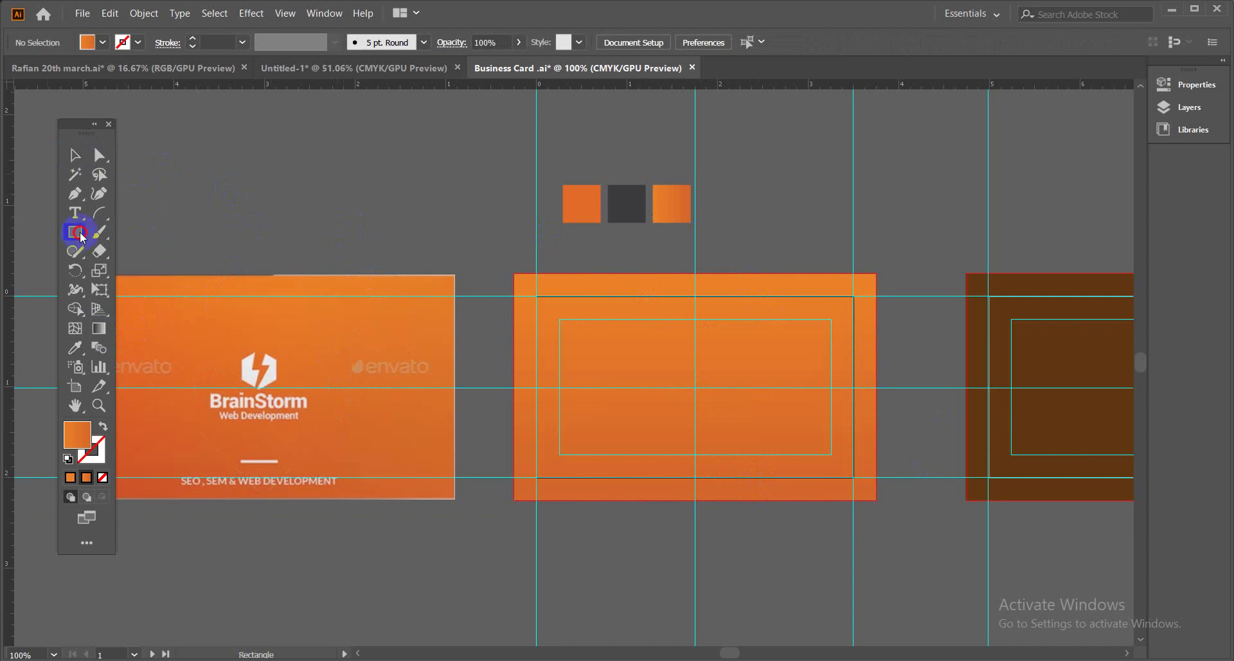
# Draw an orange hexagon above the left card.
pyautogui.moveTo(83, 238); pyautogui.dragTo(116, 284)
pyautogui.moveTo(360, 165); pyautogui.dragTo(379, 176)
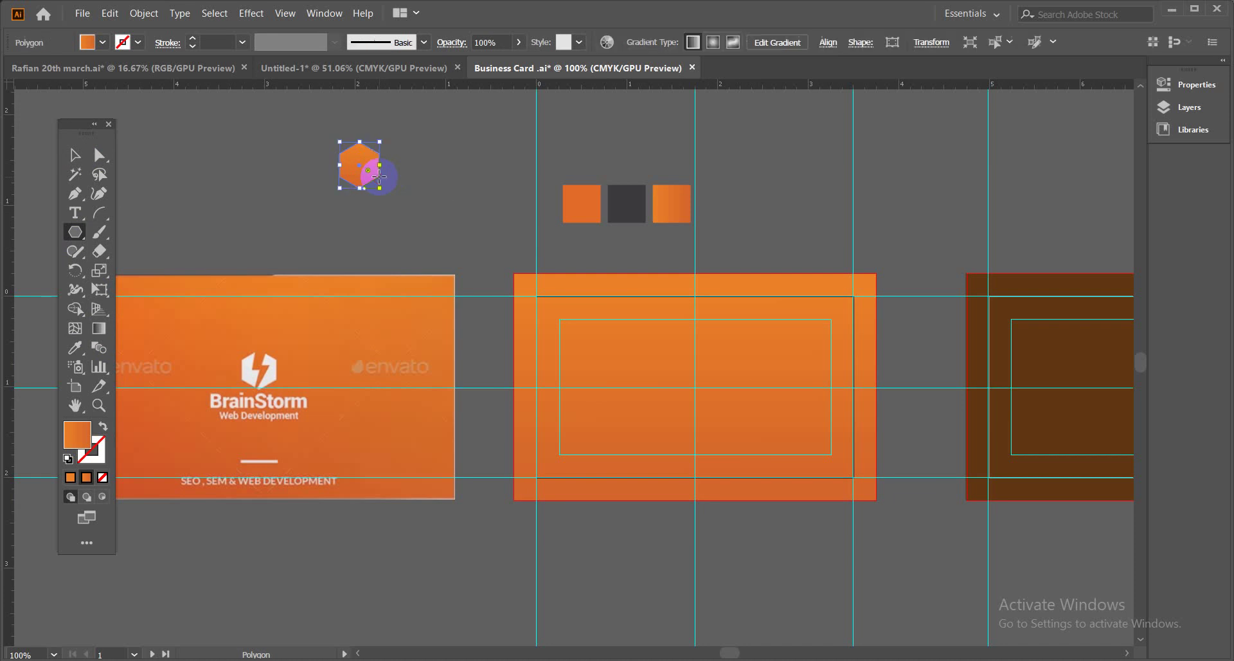
pyautogui.click(75, 155)
pyautogui.click(221, 186)
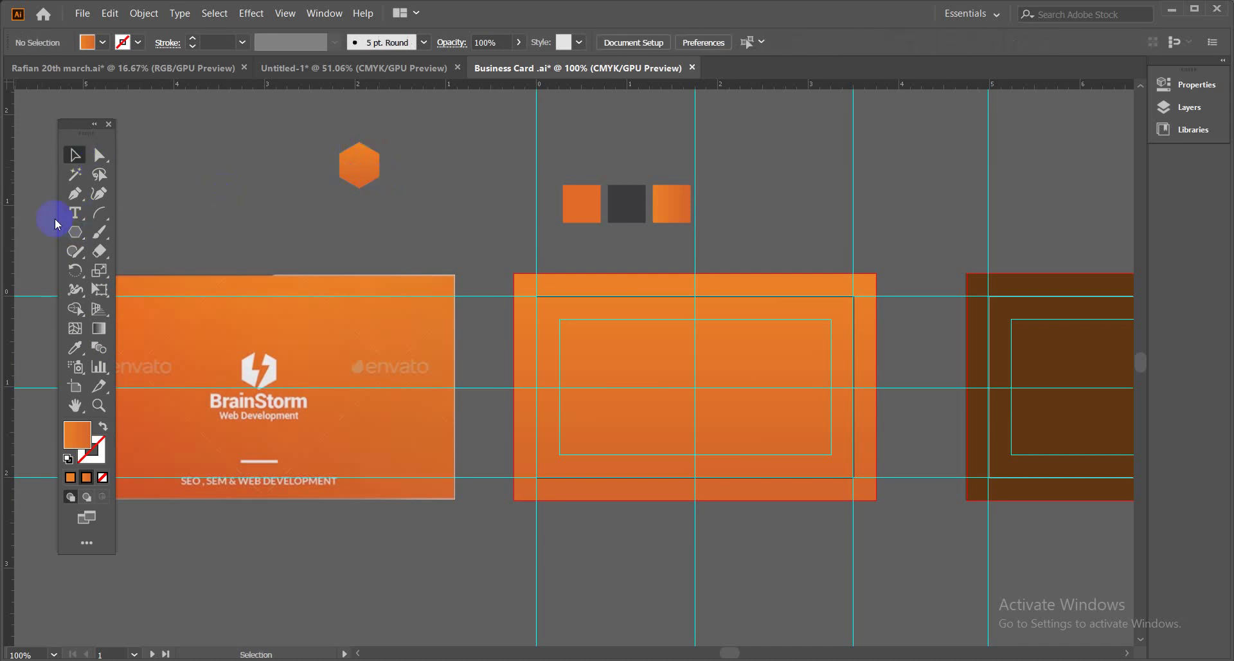
# Start a pen path at the hexagon's top corner with a near-white FCFAFA stroke.
pyautogui.moveTo(74, 193); pyautogui.dragTo(129, 200)
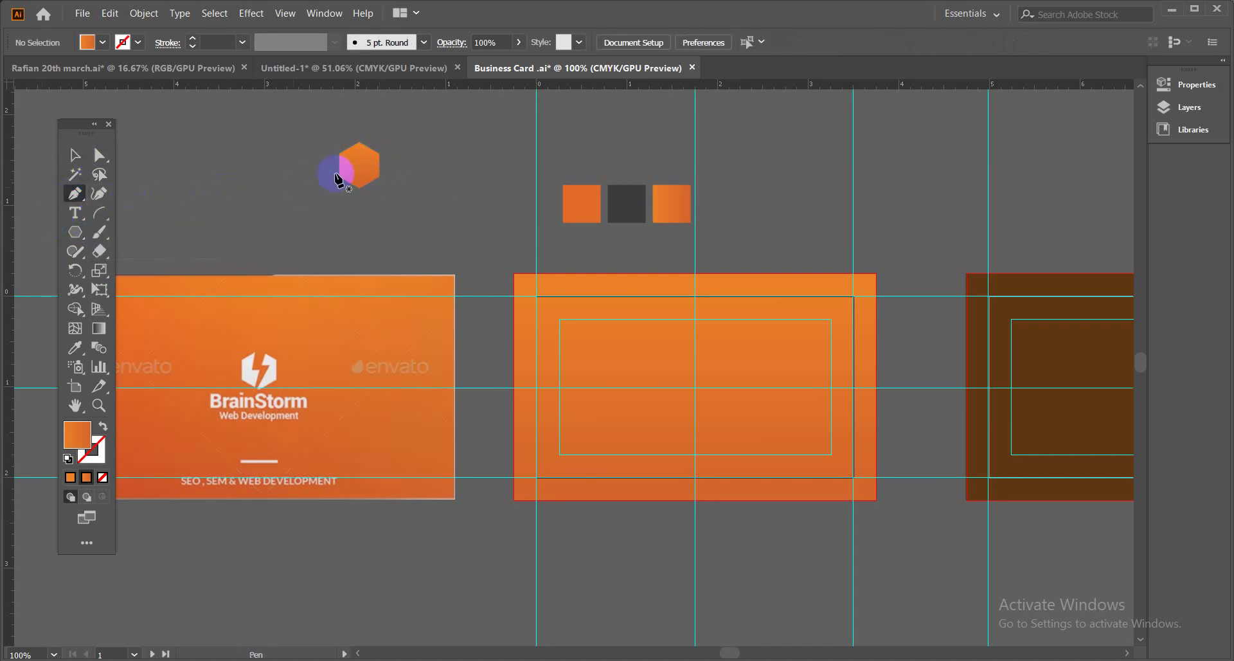
pyautogui.moveTo(370, 124); pyautogui.dragTo(355, 187)
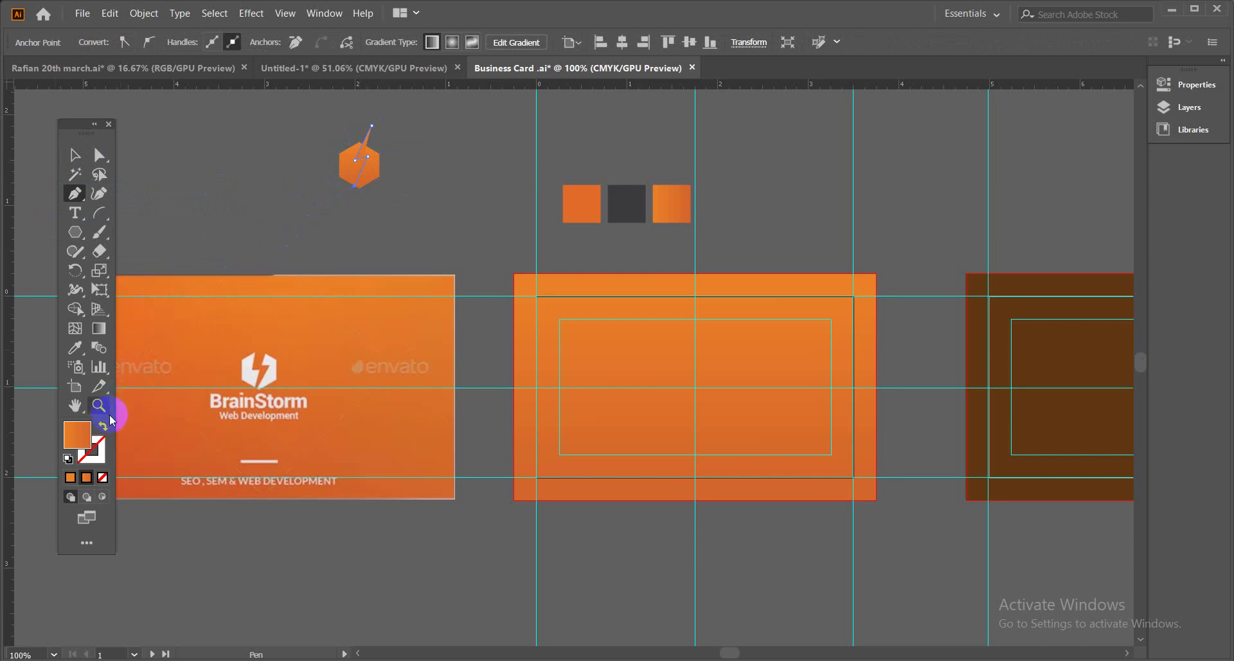
pyautogui.click(103, 427)
pyautogui.doubleClick(96, 450)
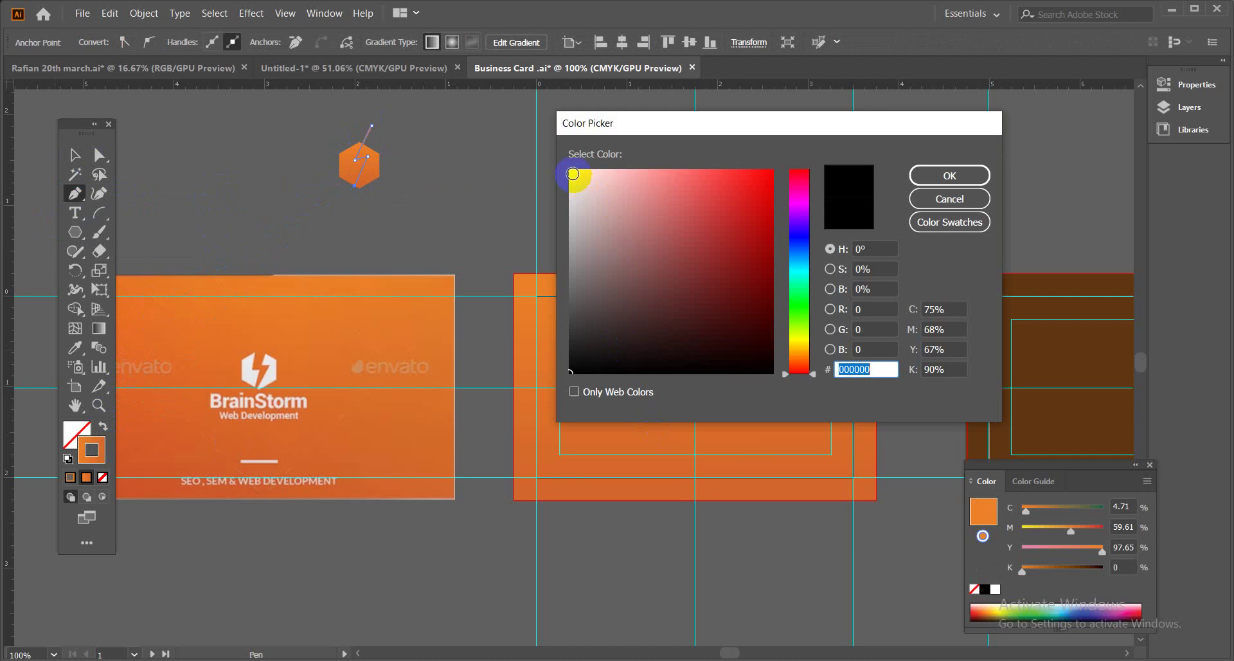
pyautogui.click(572, 173)
pyautogui.click(930, 177)
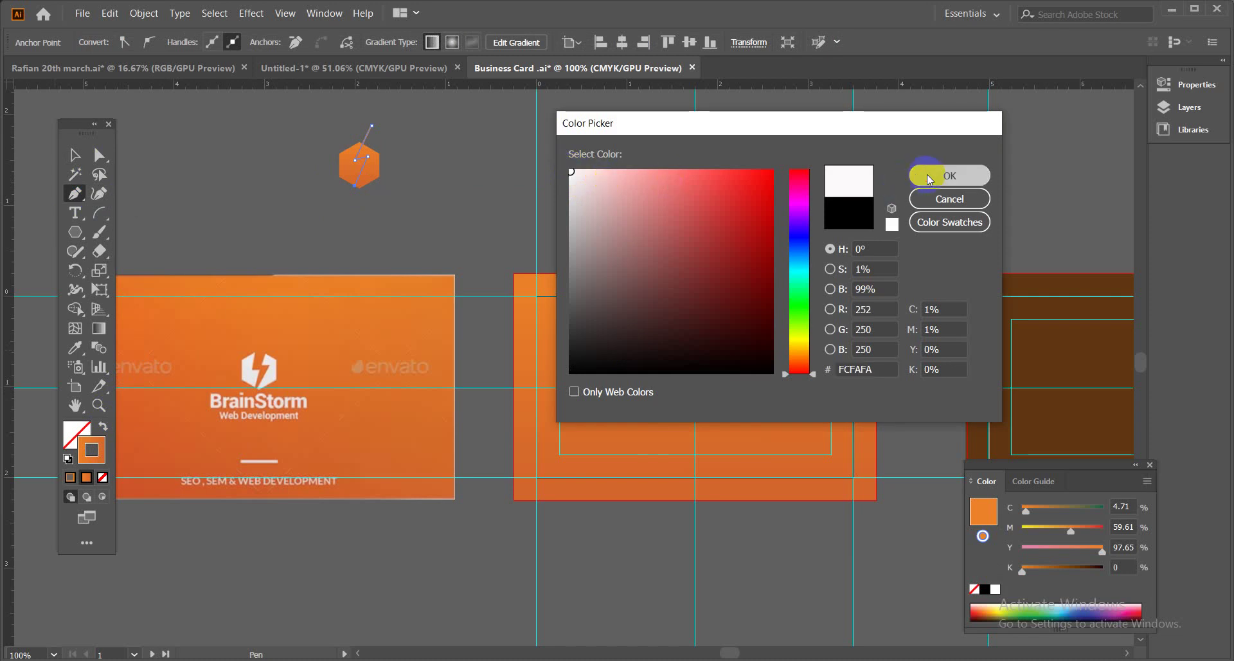
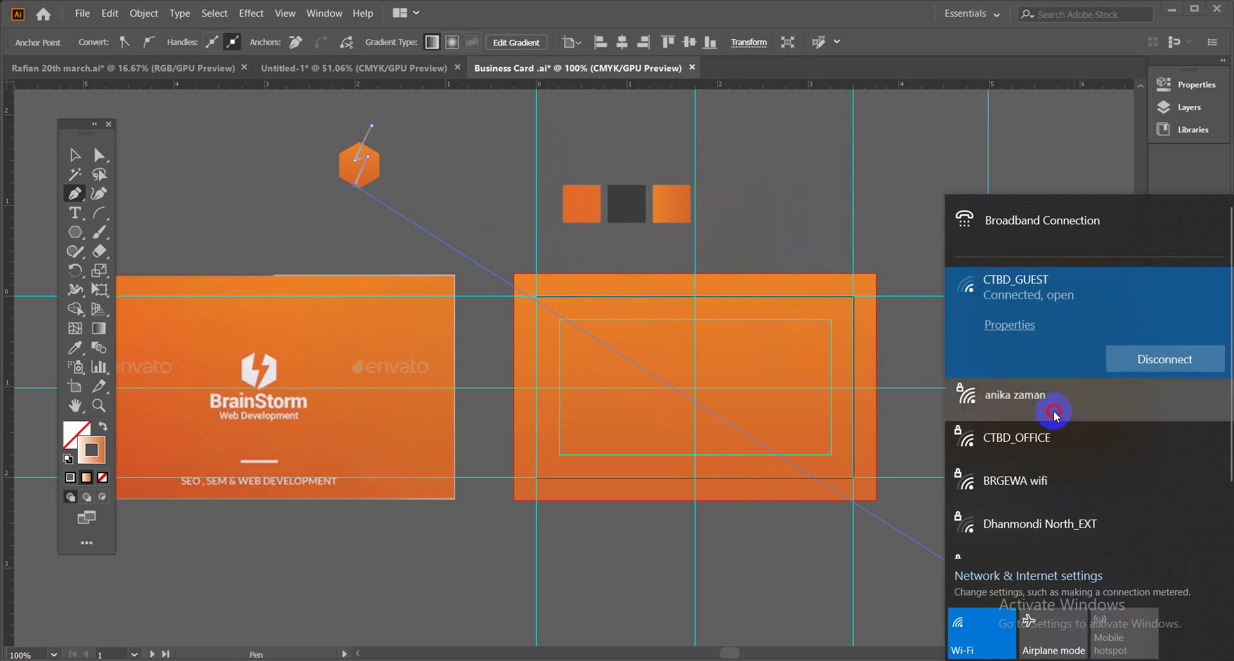
# Connect the PC to another secured Wi-Fi network instead of CTBD_GUEST, then pick the Selection tool.
pyautogui.click(1055, 405)
pyautogui.click(1142, 417)
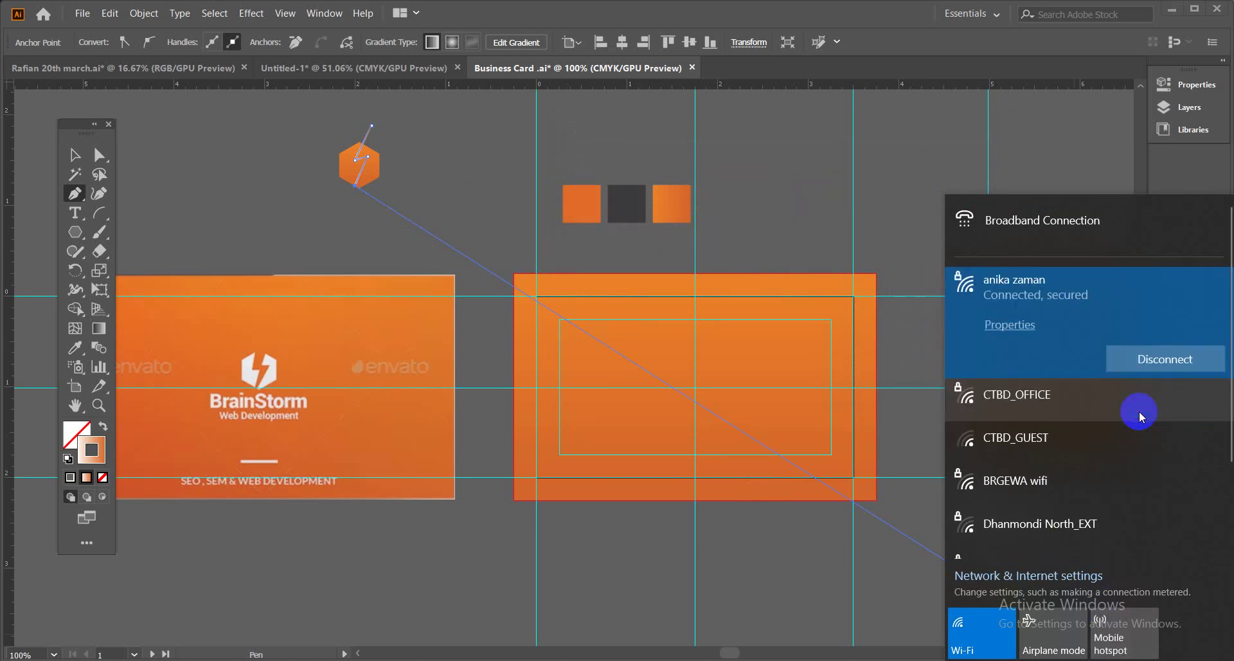
pyautogui.click(75, 155)
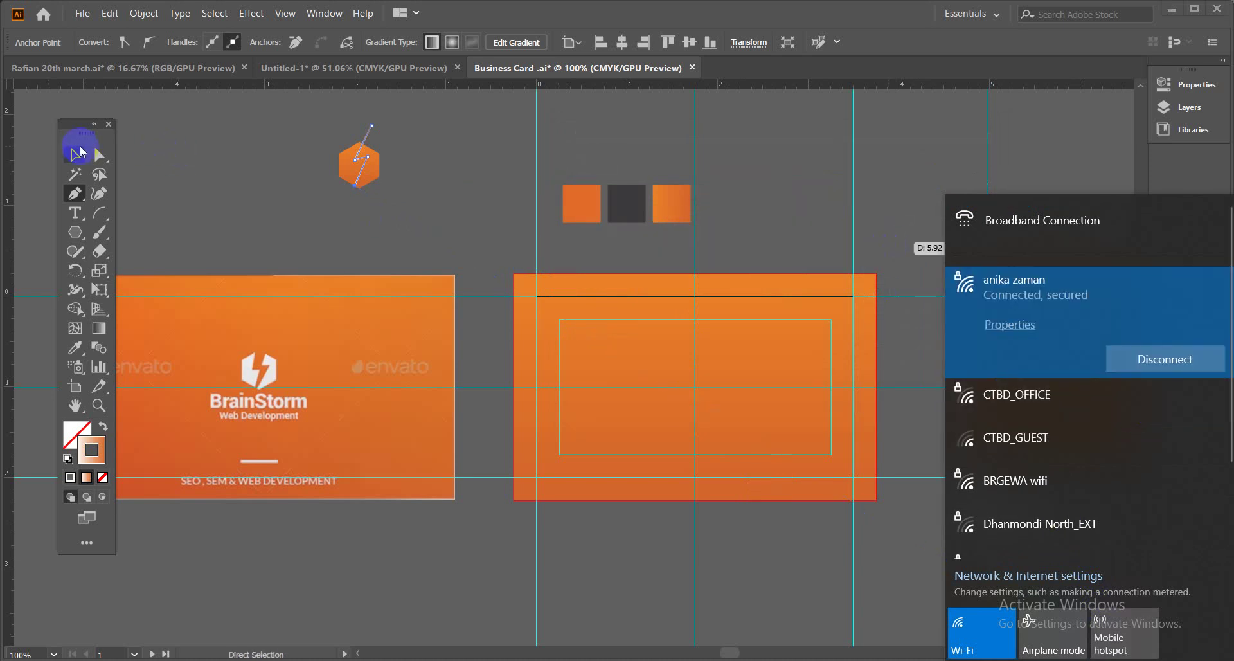
# Give the lightning line over the orange hexagon a cyan 4 pt stroke.
pyautogui.click(234, 200)
pyautogui.click(235, 204)
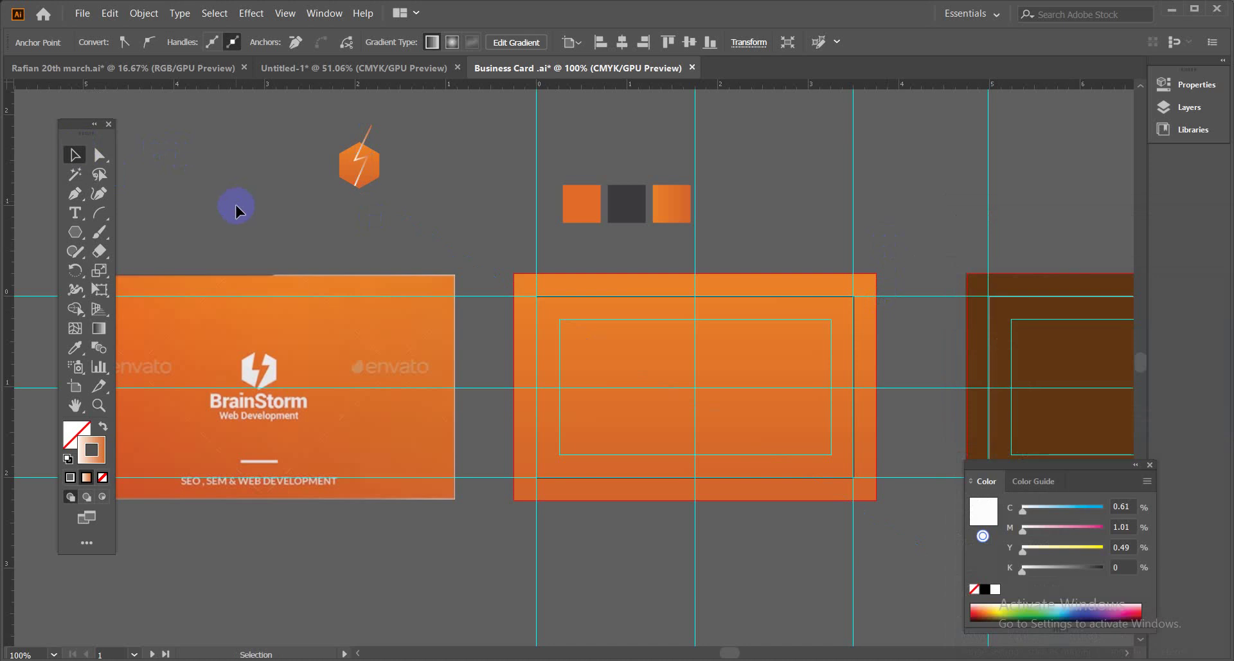
pyautogui.click(369, 136)
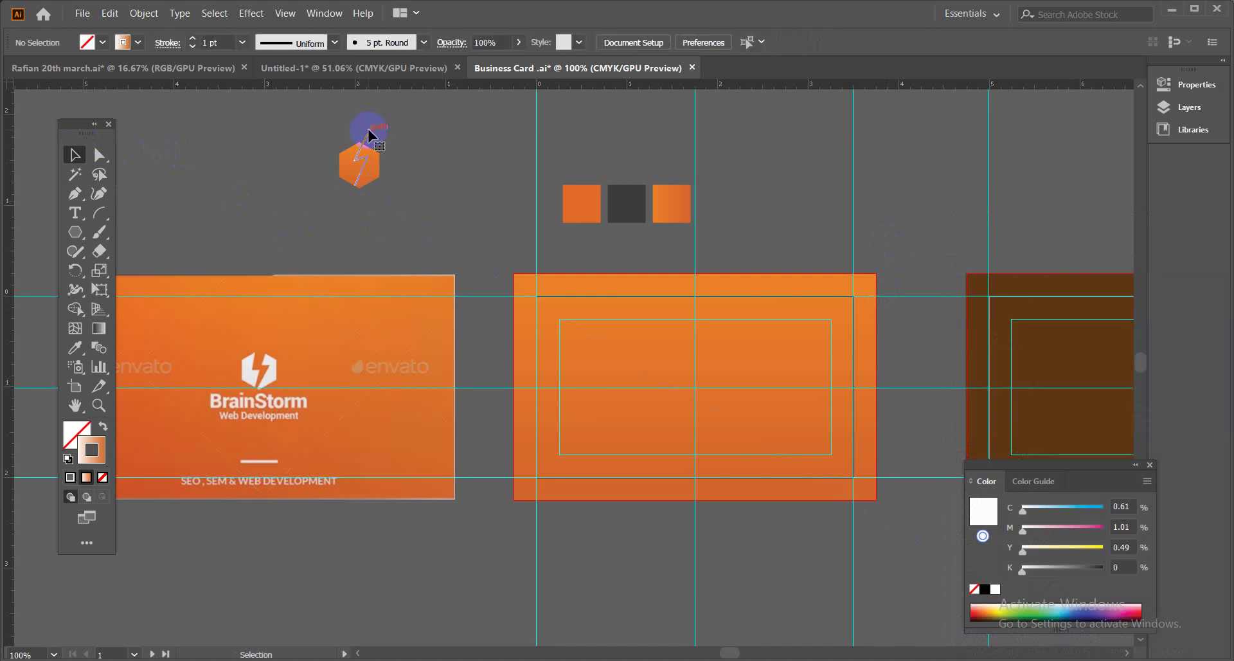
pyautogui.click(141, 47)
pyautogui.click(90, 70)
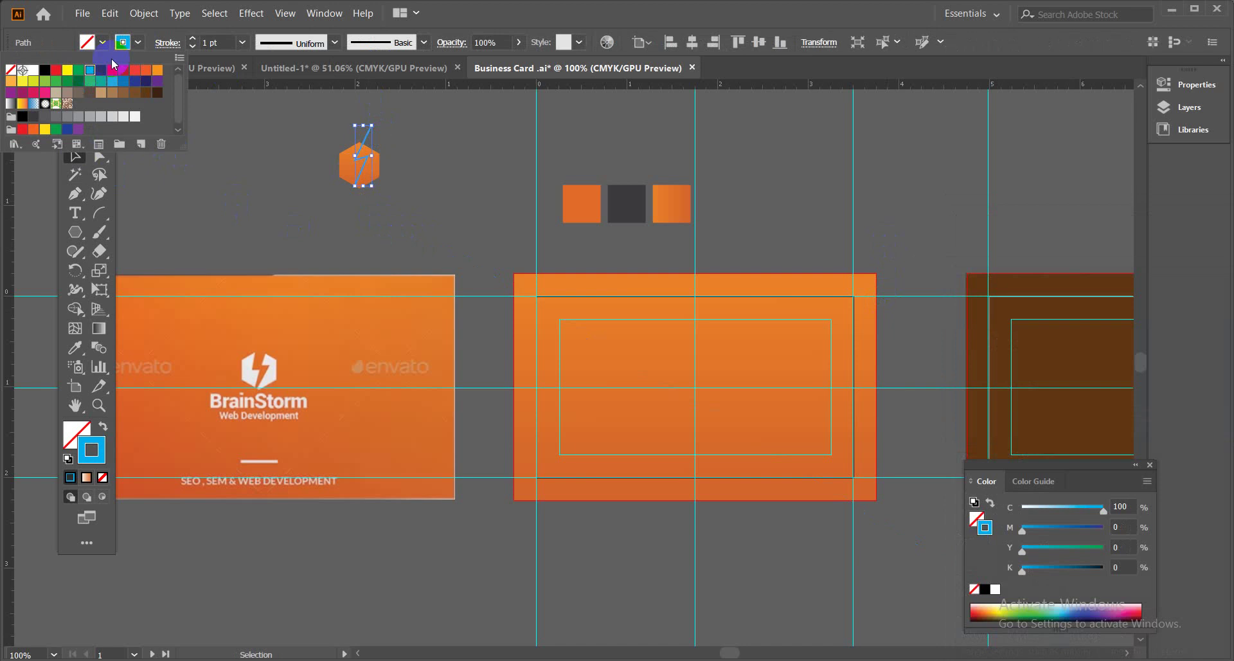
pyautogui.click(141, 44)
pyautogui.click(243, 43)
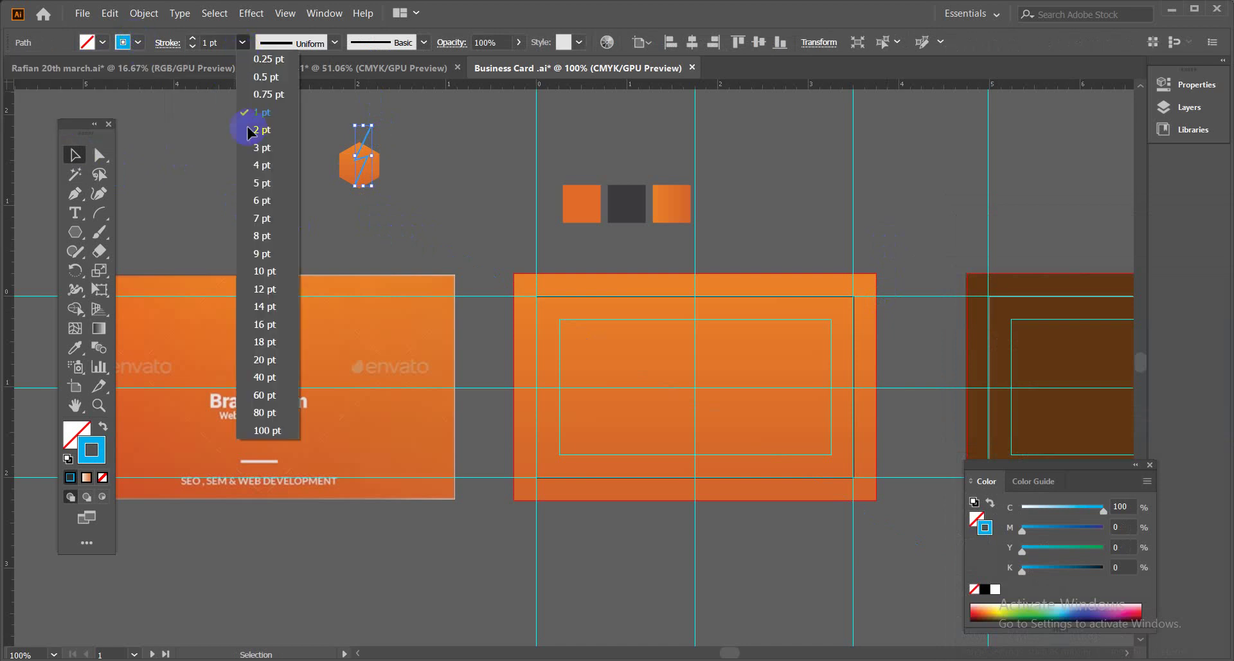
pyautogui.click(262, 166)
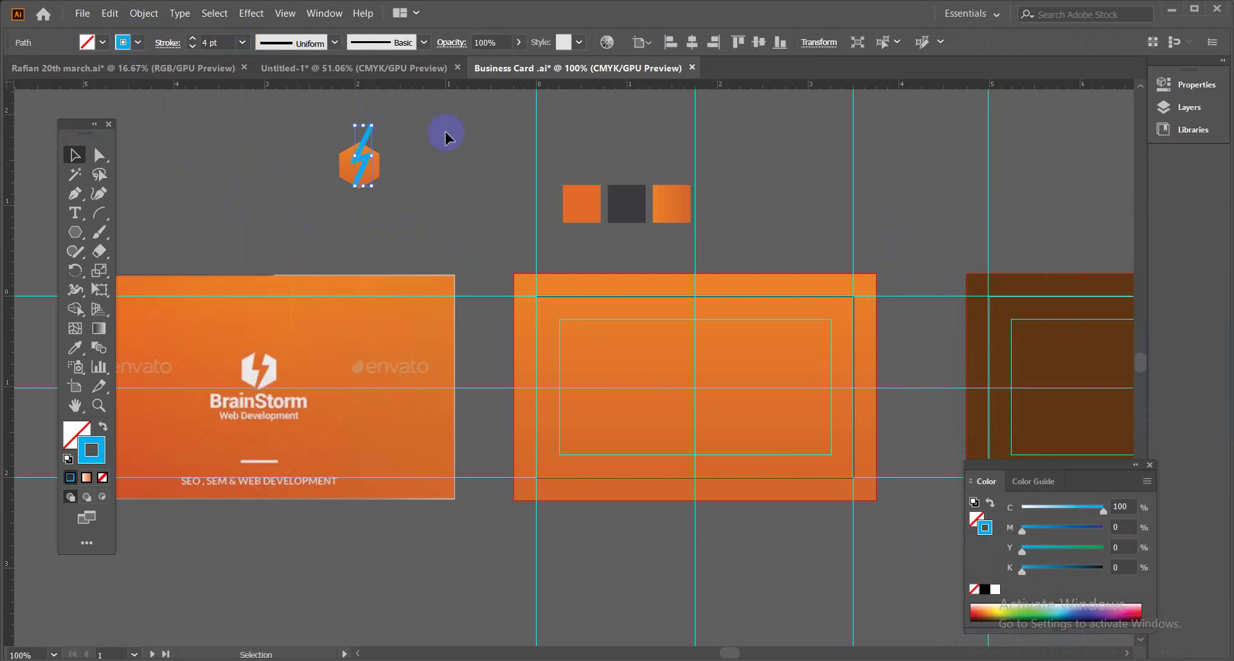
# Zoom to 200% and pan so the icon sits above the BrainStorm card.
pyautogui.hotkey('ctrl', '=')
pyautogui.hotkey('ctrl', '=')
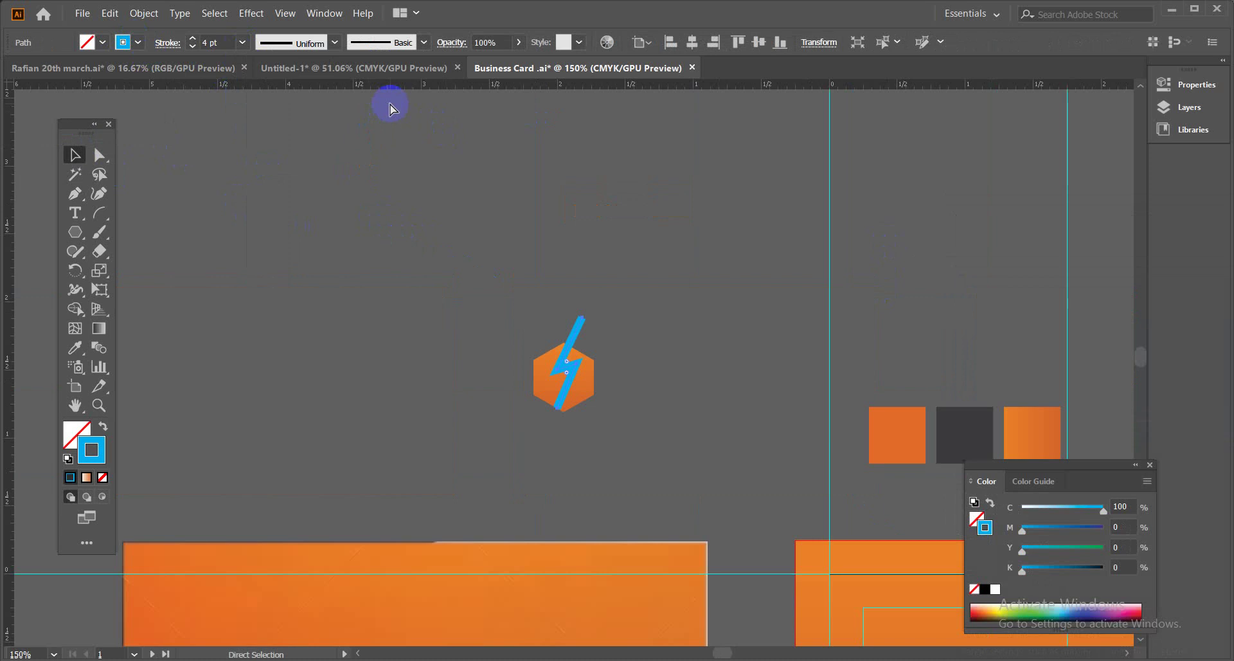
pyautogui.moveTo(656, 413); pyautogui.dragTo(642, 176)
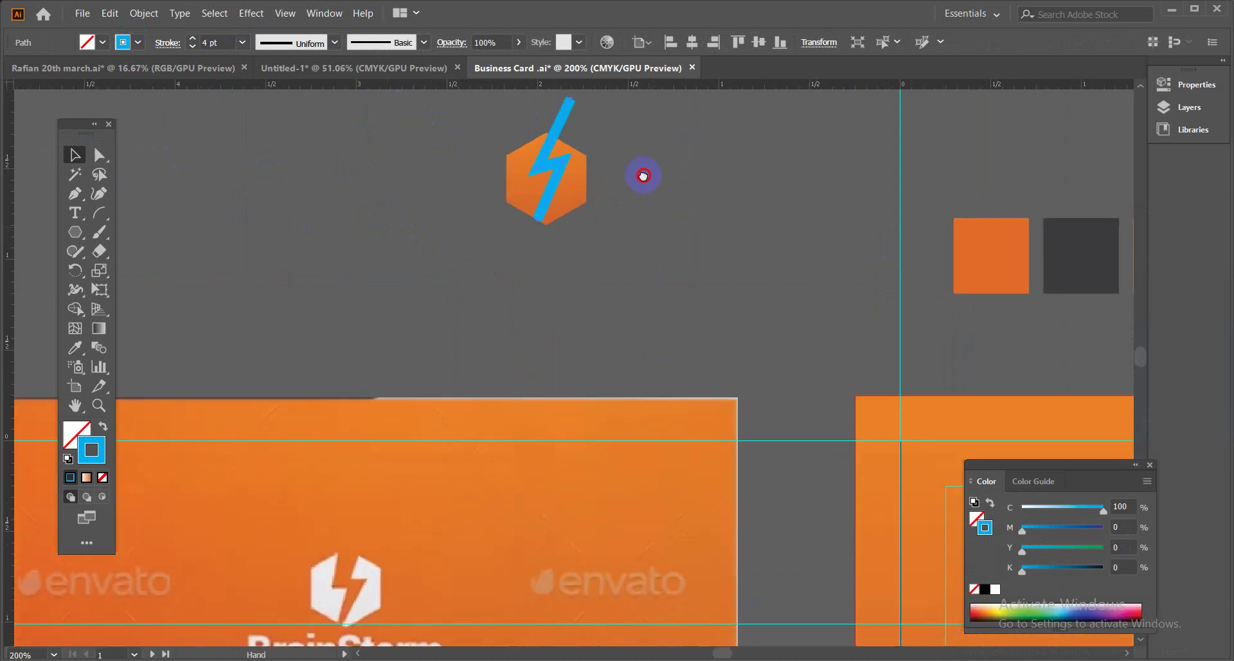
pyautogui.moveTo(658, 265); pyautogui.dragTo(667, 363)
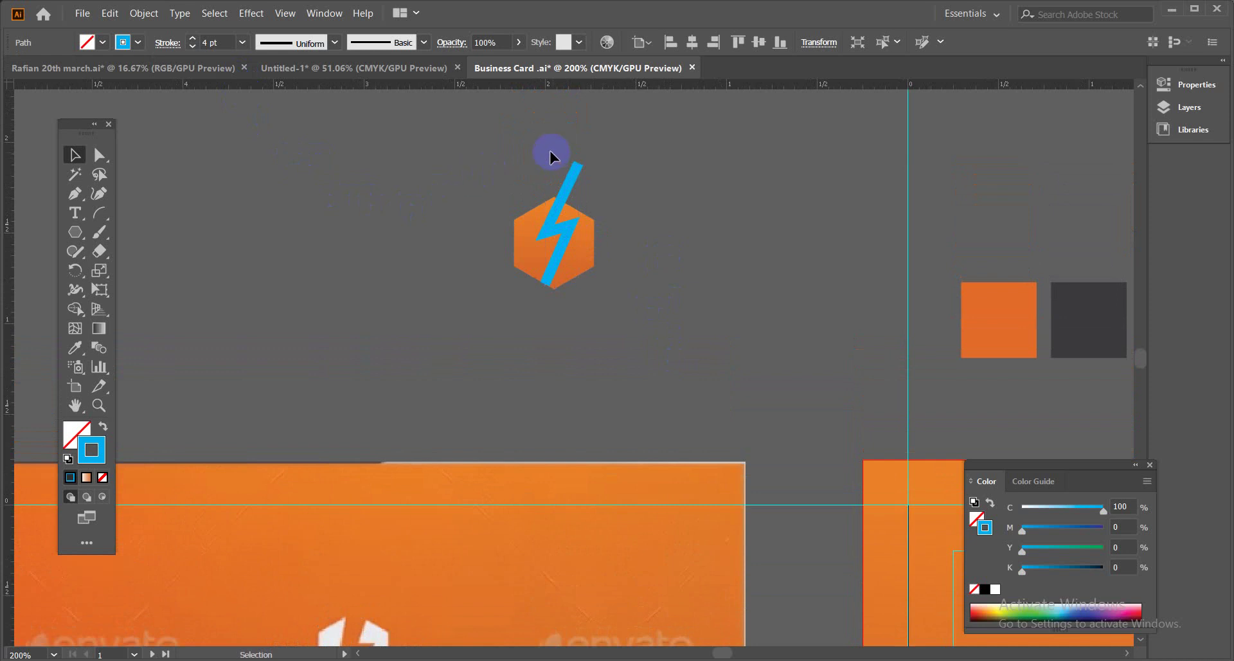
pyautogui.click(604, 198)
# Delete the cyan line and nudge the orange hexagon slightly down and left.
pyautogui.press('Delete')
pyautogui.click(589, 236)
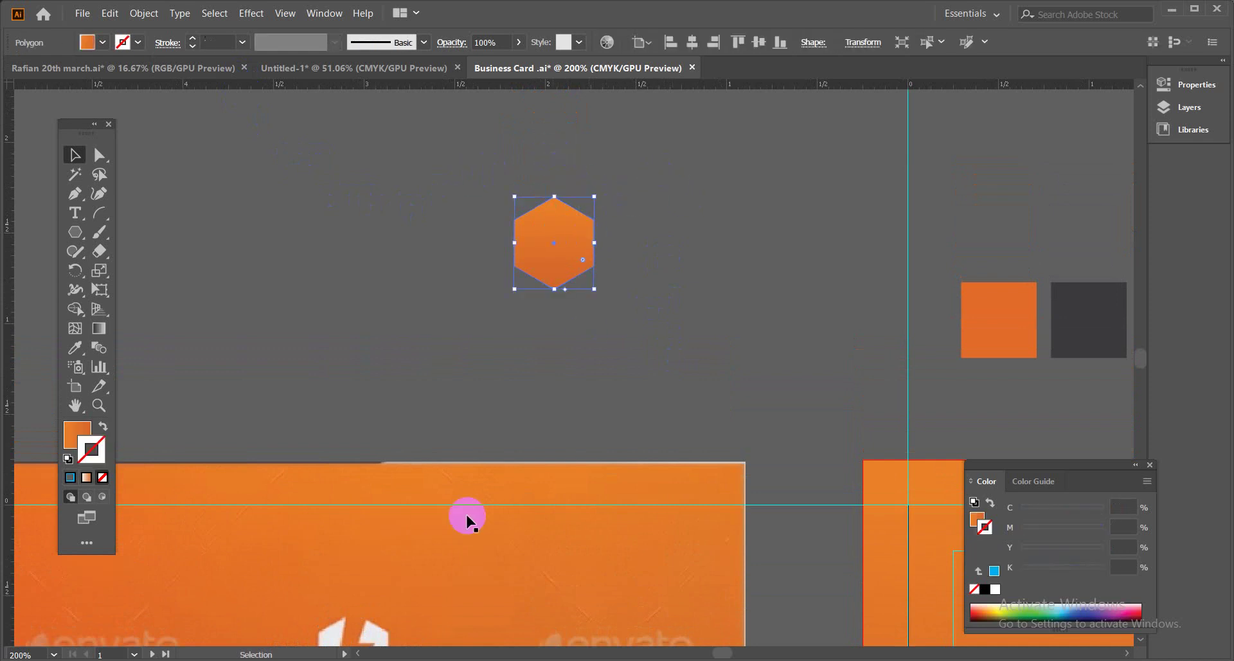
pyautogui.scroll(-3, 449, 474)
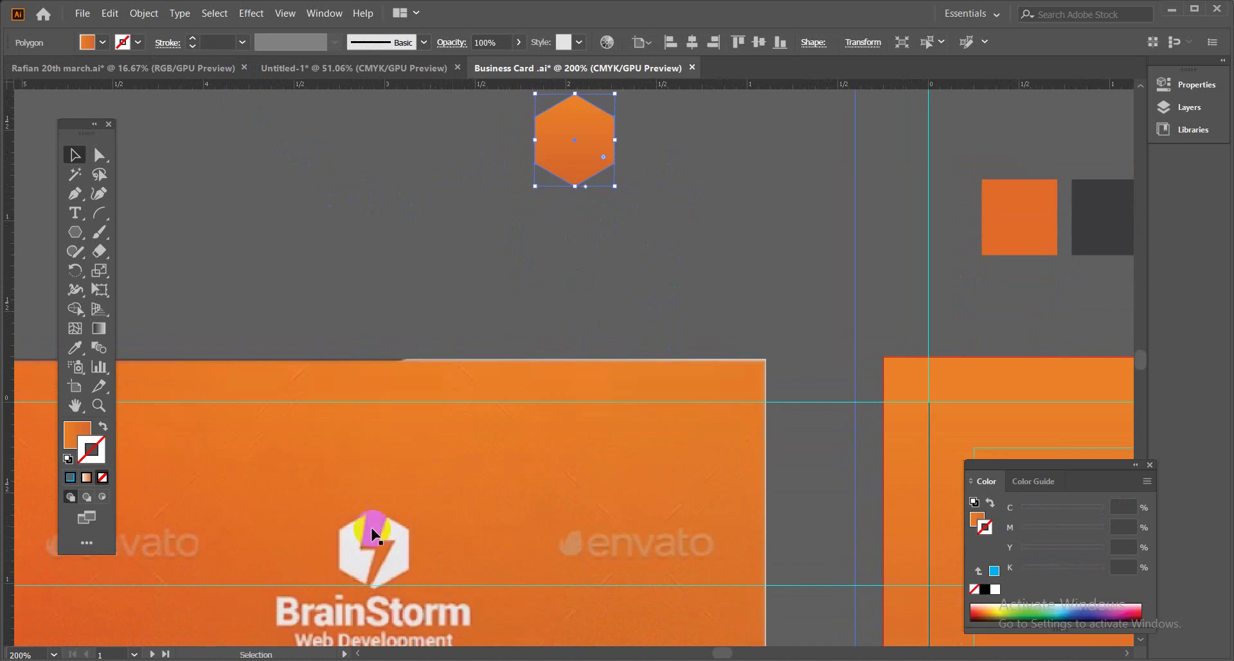
pyautogui.moveTo(586, 161); pyautogui.dragTo(541, 239)
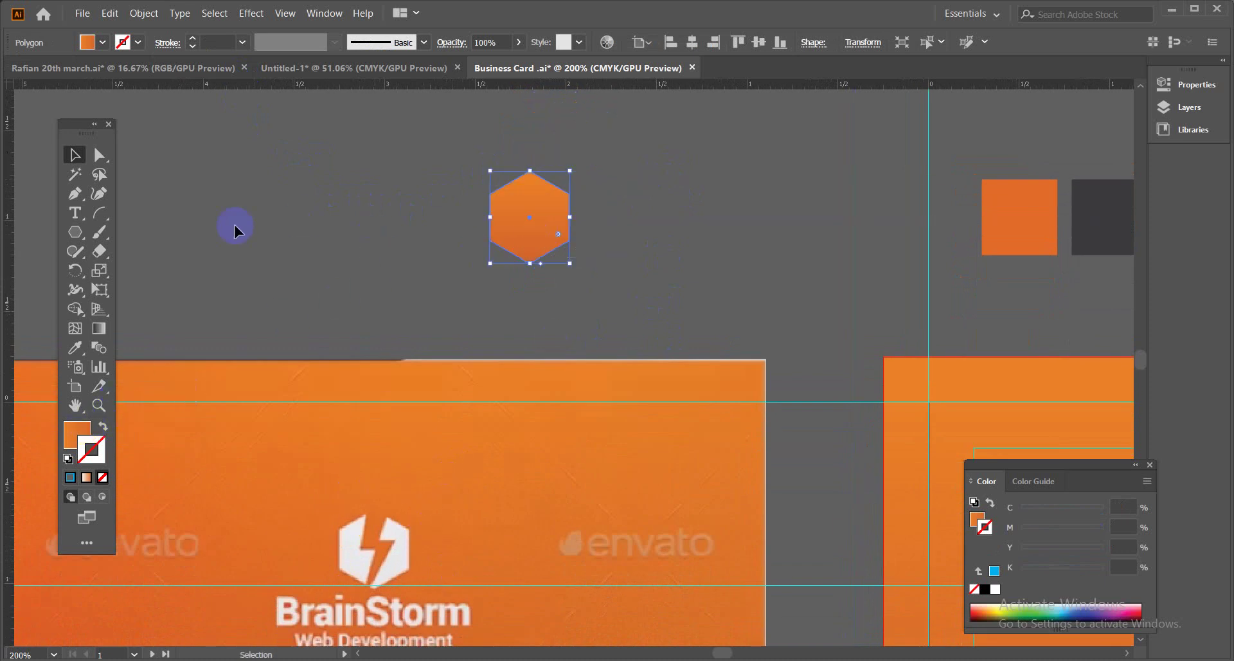
# Draw a new zigzag lightning-bolt path with the Pen tool over the hexagon and nudge it.
pyautogui.click(75, 193)
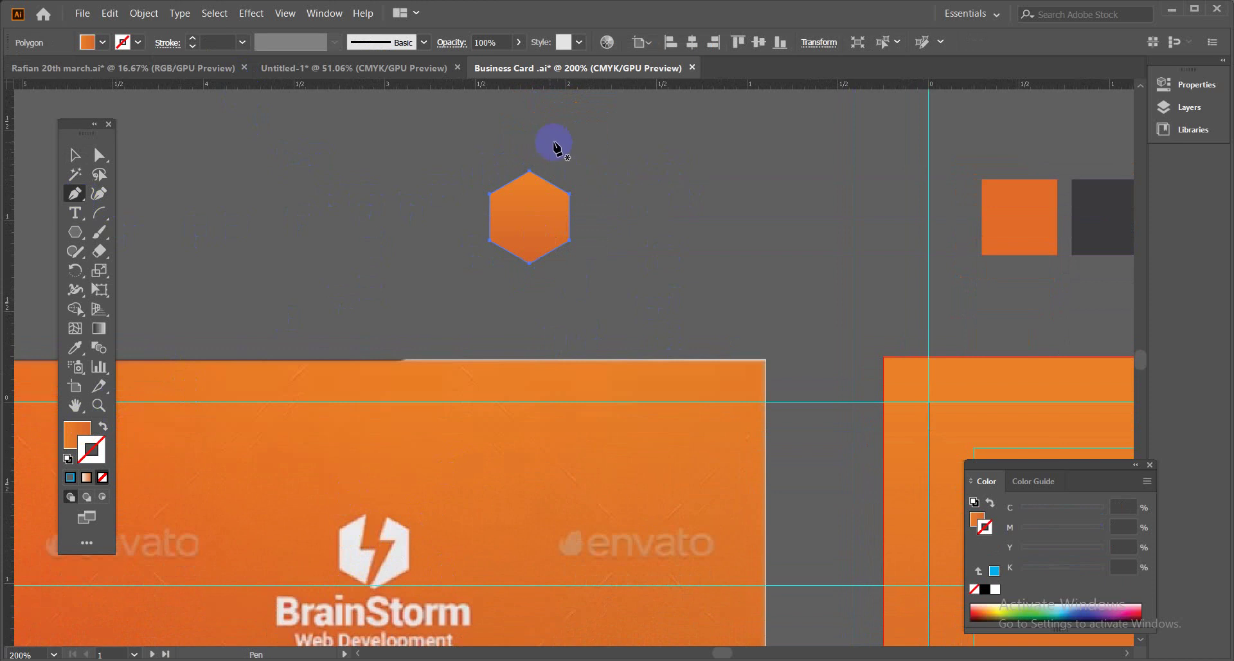
pyautogui.click(375, 538)
pyautogui.click(375, 582)
pyautogui.click(563, 138)
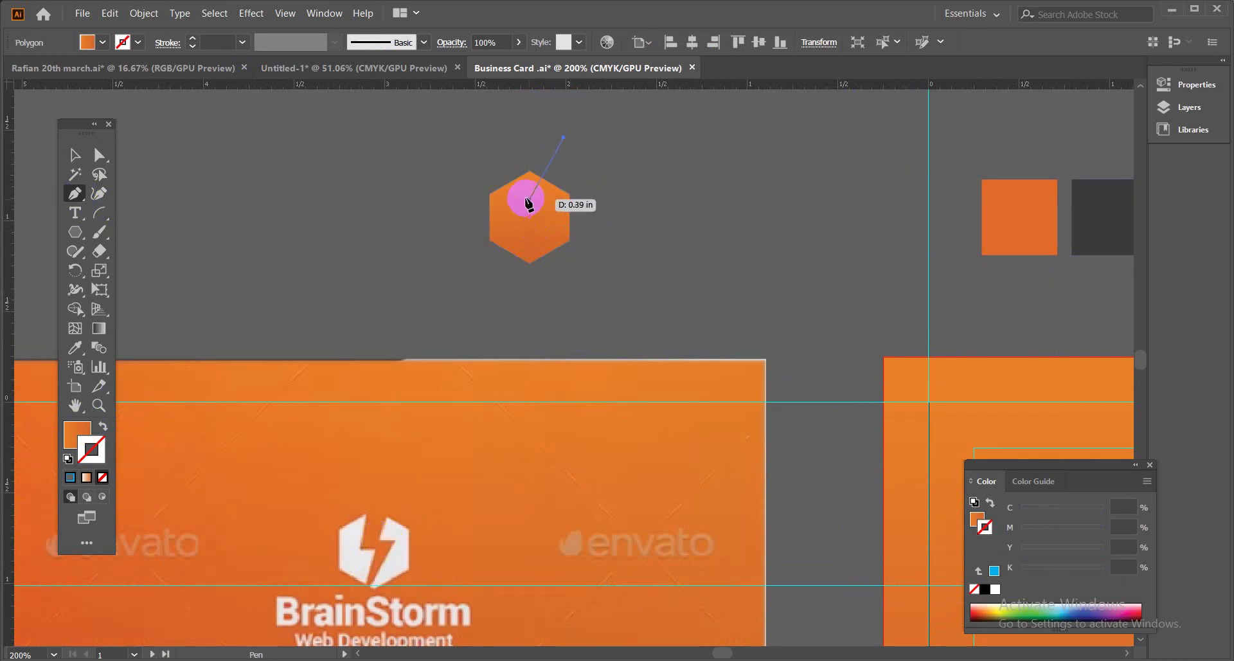
pyautogui.click(522, 208)
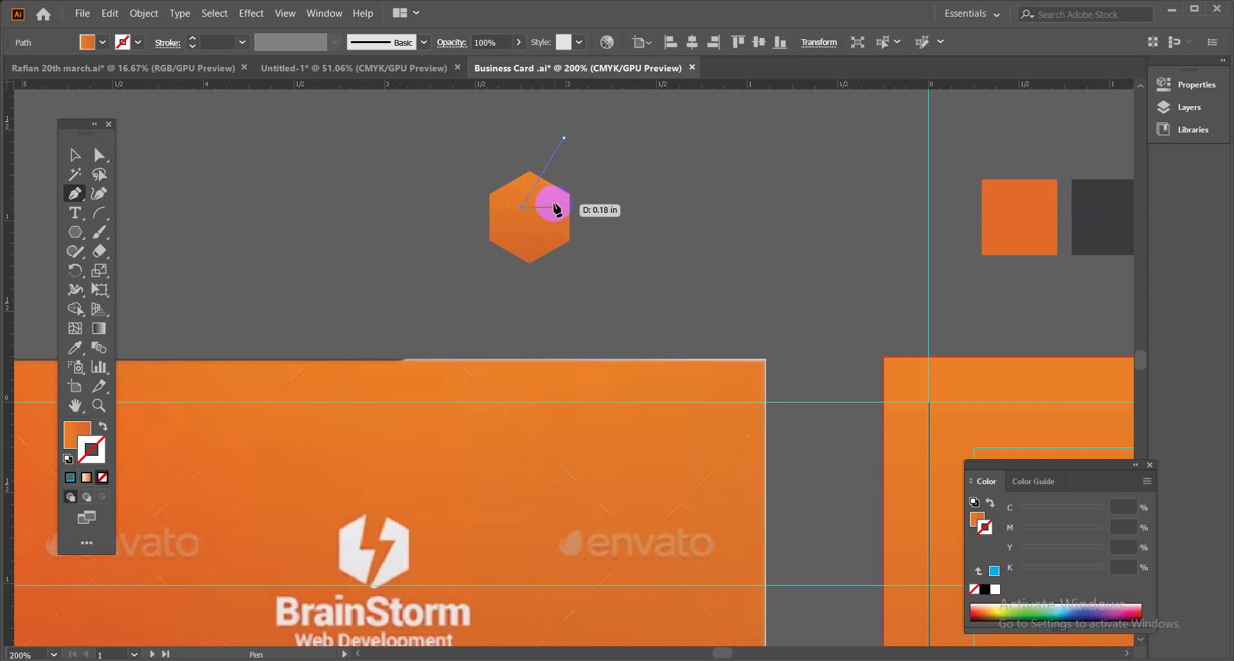
pyautogui.click(553, 196)
pyautogui.click(515, 260)
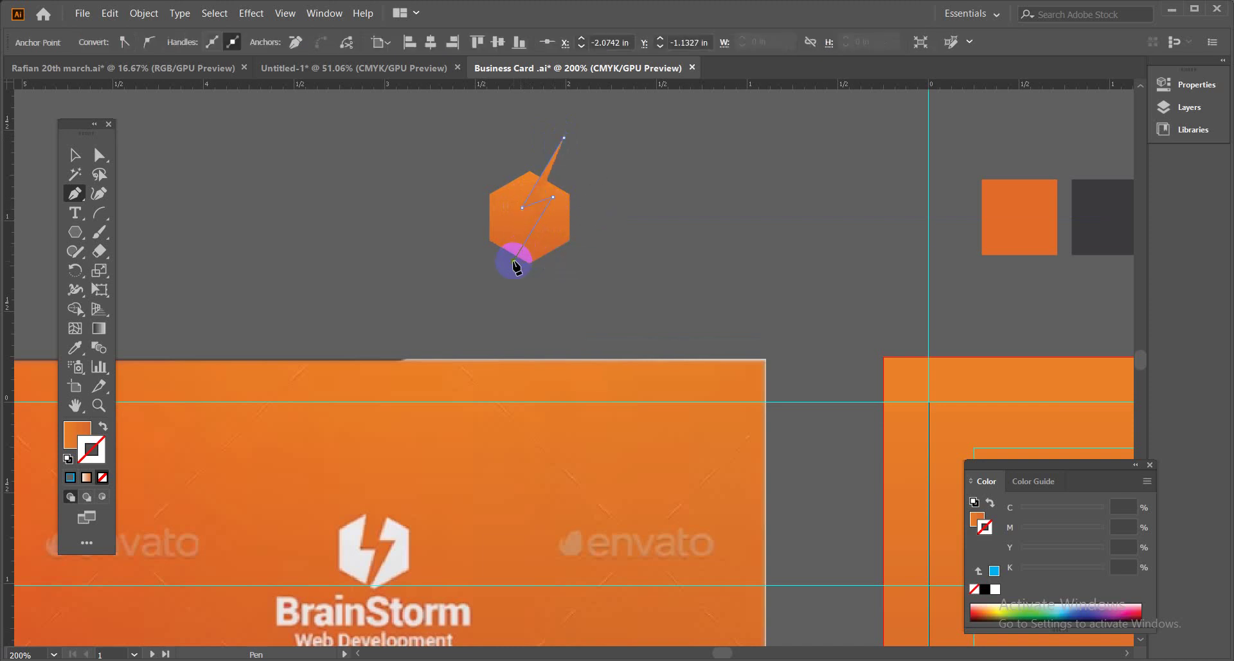
pyautogui.click(73, 156)
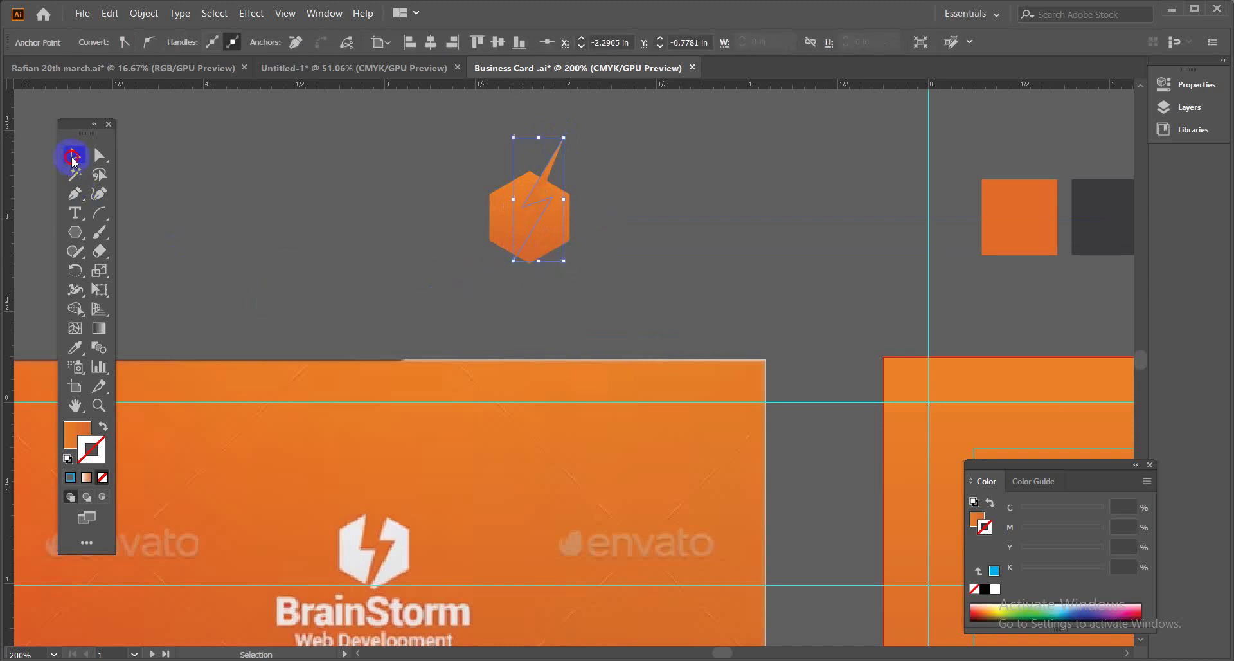
pyautogui.click(534, 145)
pyautogui.moveTo(545, 170); pyautogui.dragTo(544, 169)
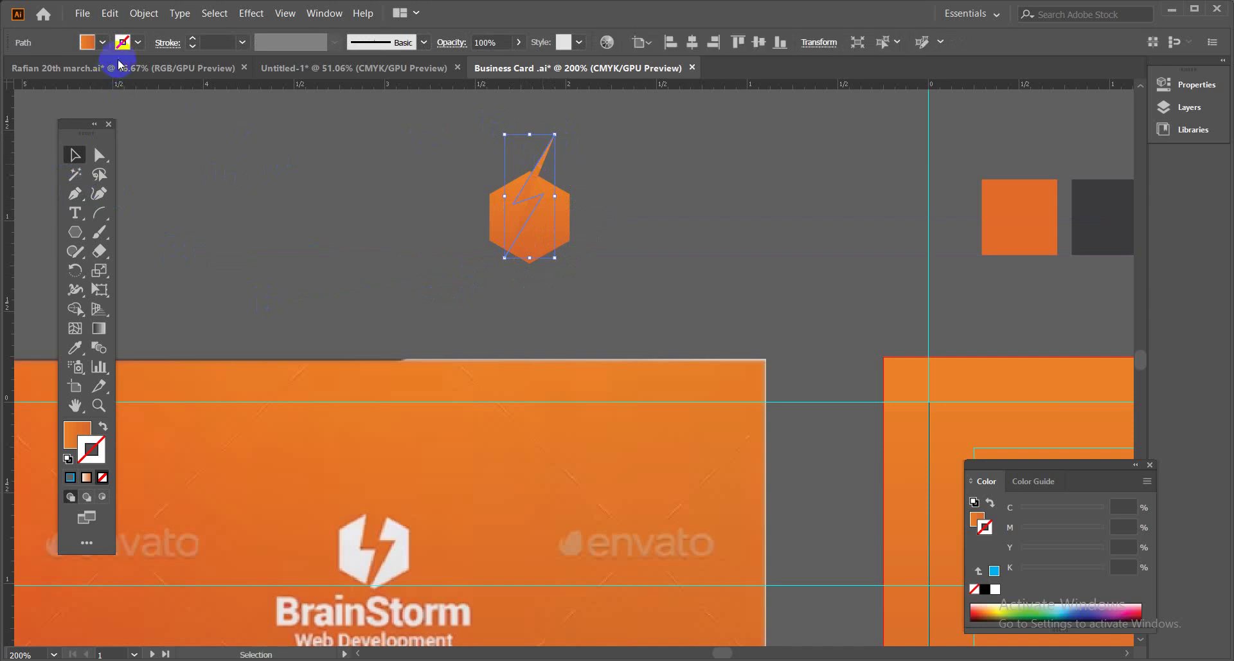
# Make the bolt a white 4 pt stroke with no fill.
pyautogui.click(138, 43)
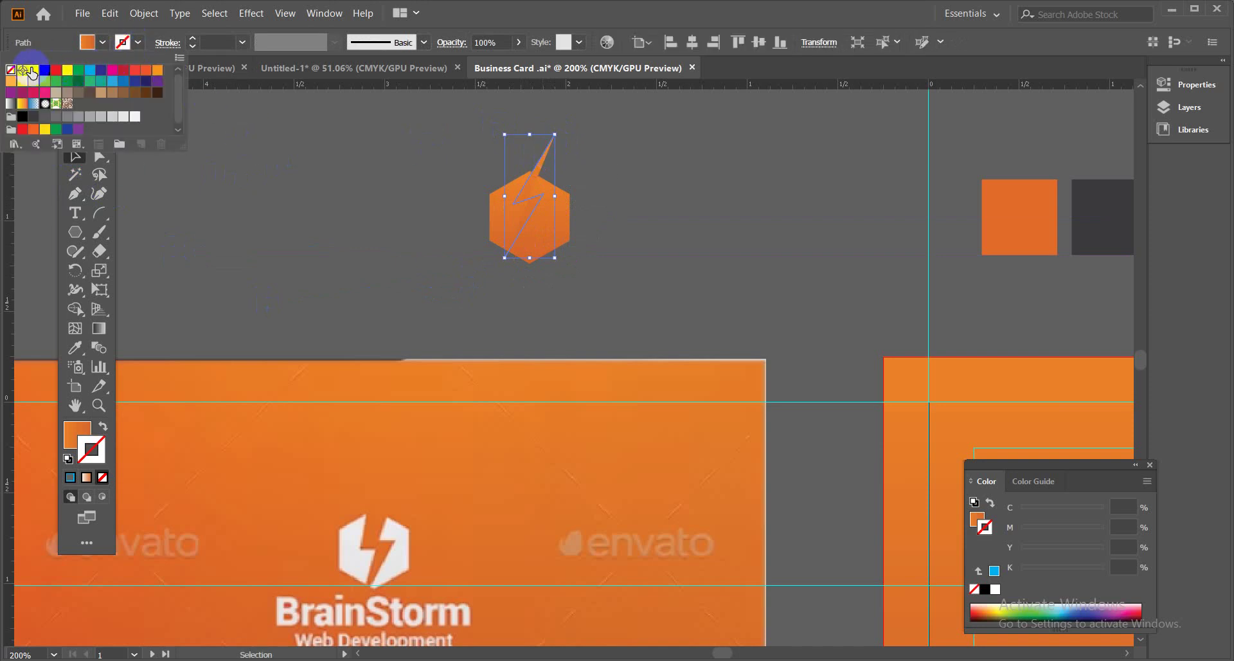
pyautogui.click(34, 69)
pyautogui.click(103, 42)
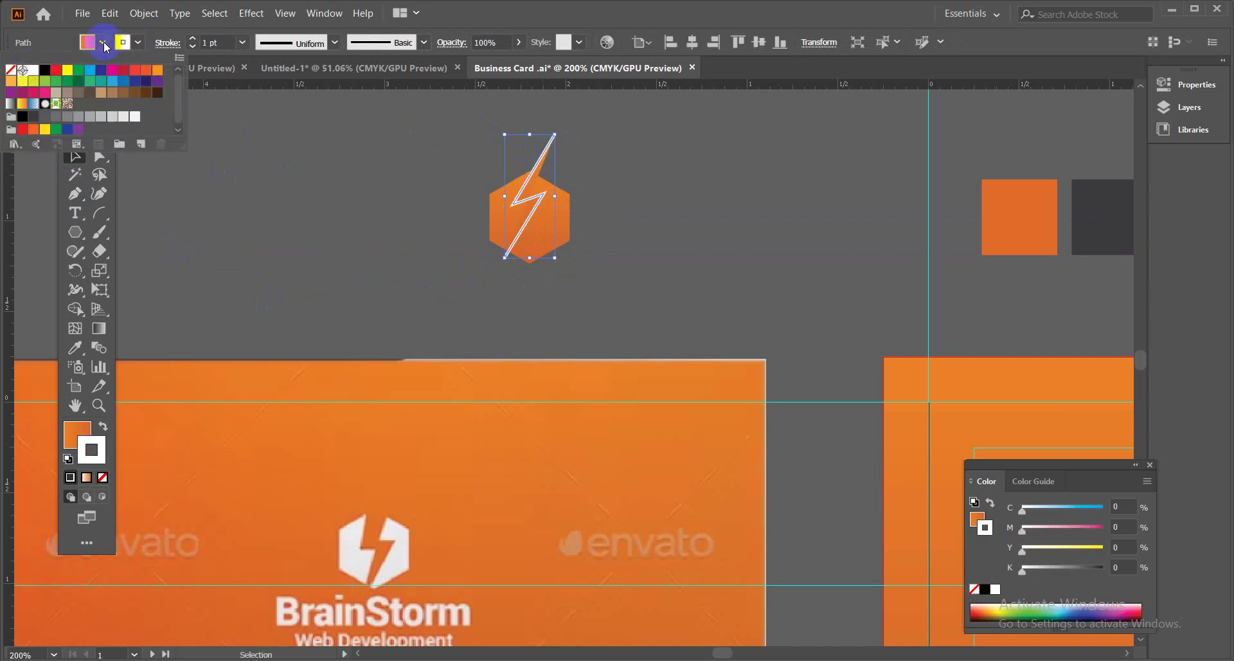
pyautogui.click(10, 69)
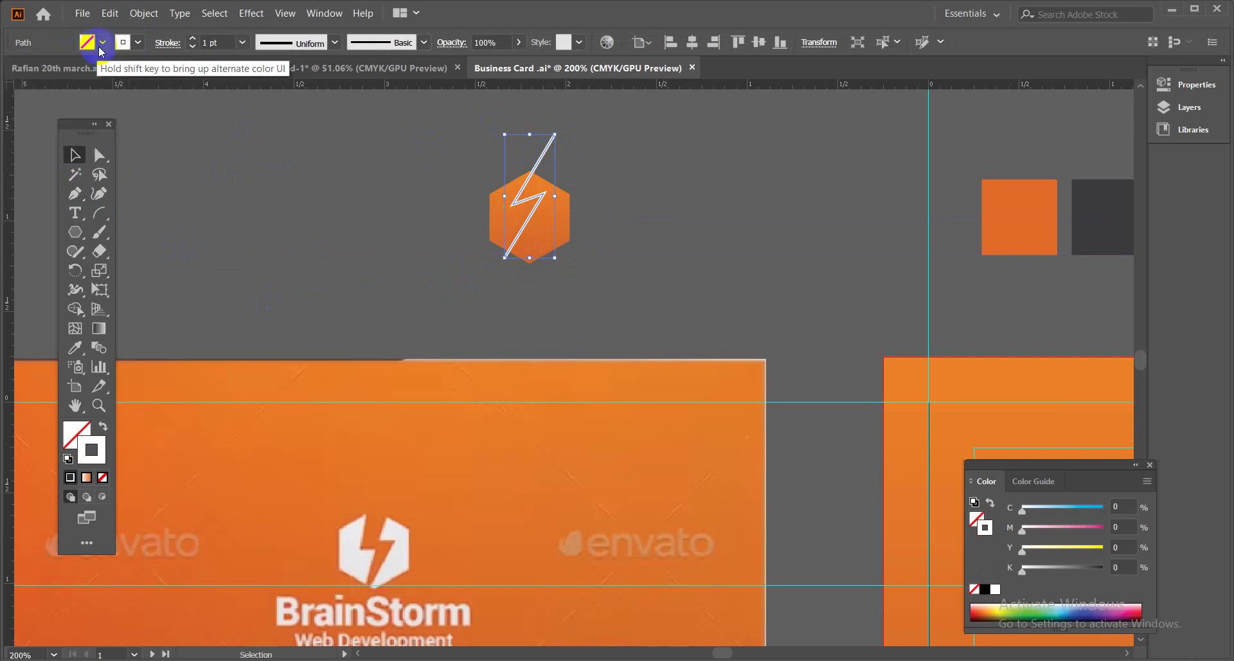
pyautogui.click(243, 42)
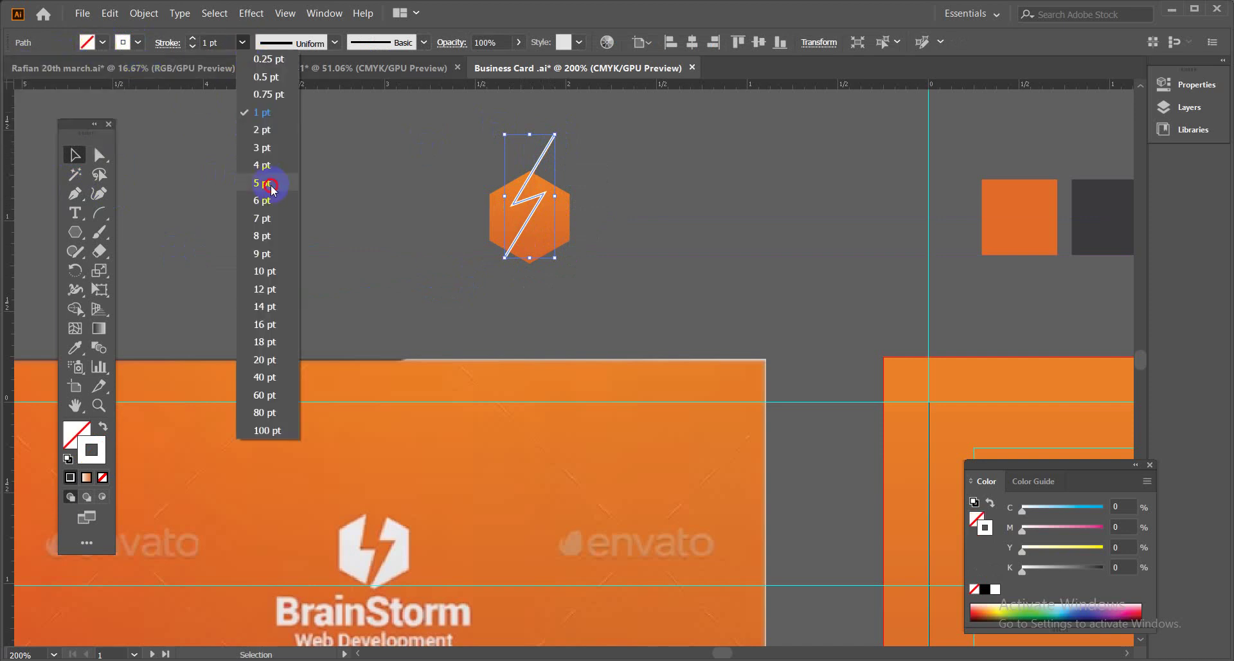
pyautogui.click(269, 184)
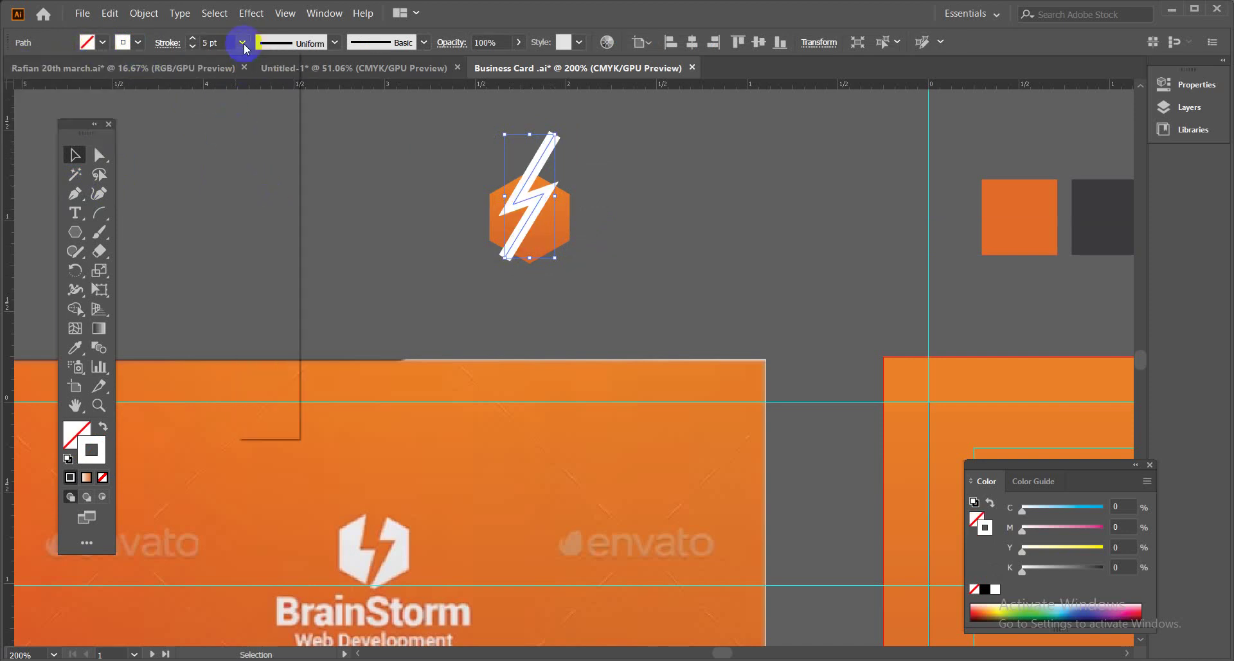
pyautogui.click(242, 43)
pyautogui.click(251, 161)
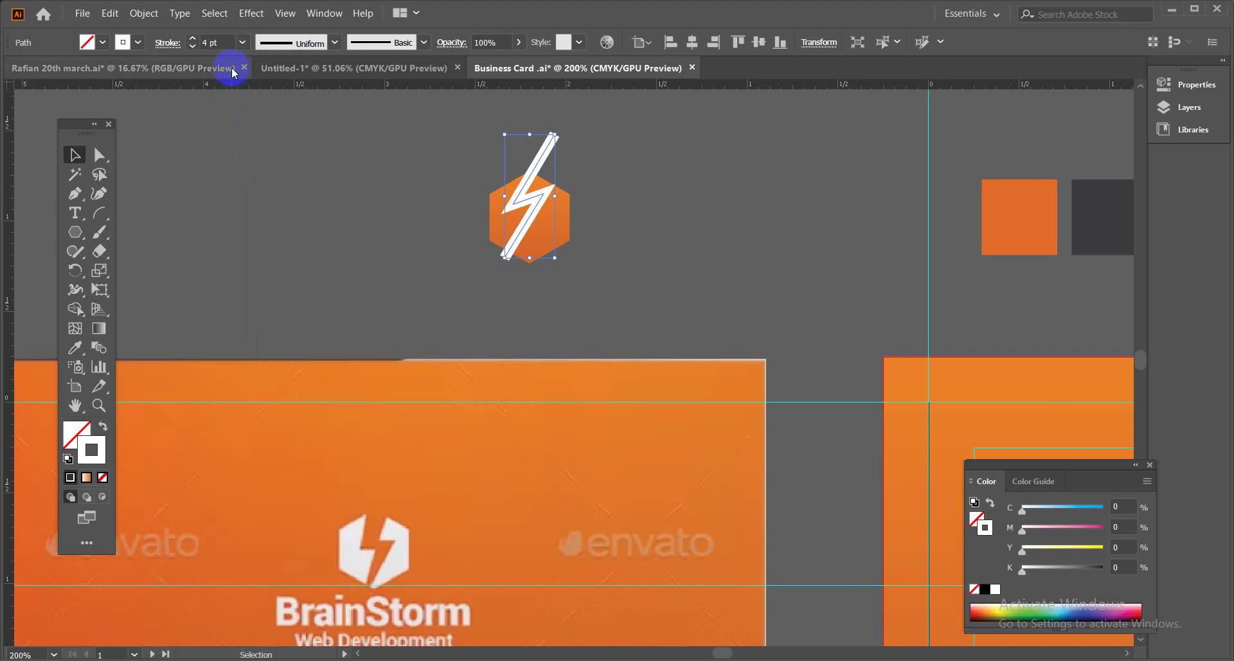
# Apply the lens-shaped Width Profile 1 to the bolt's stroke.
pyautogui.click(335, 43)
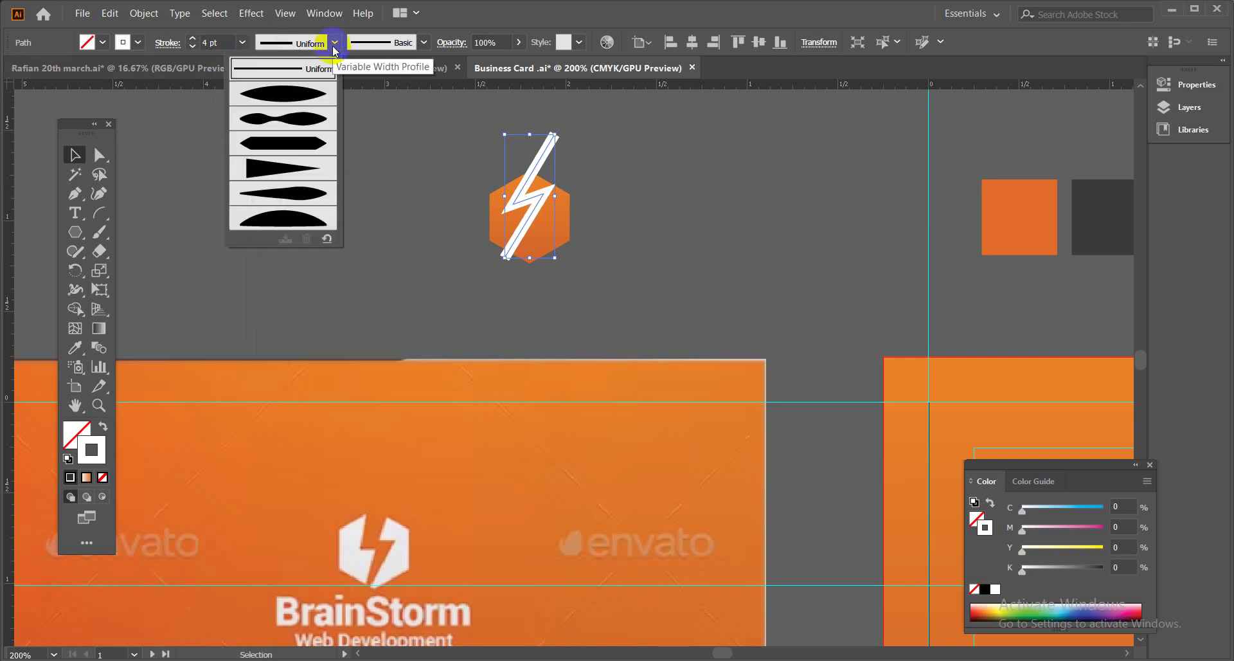
pyautogui.click(295, 140)
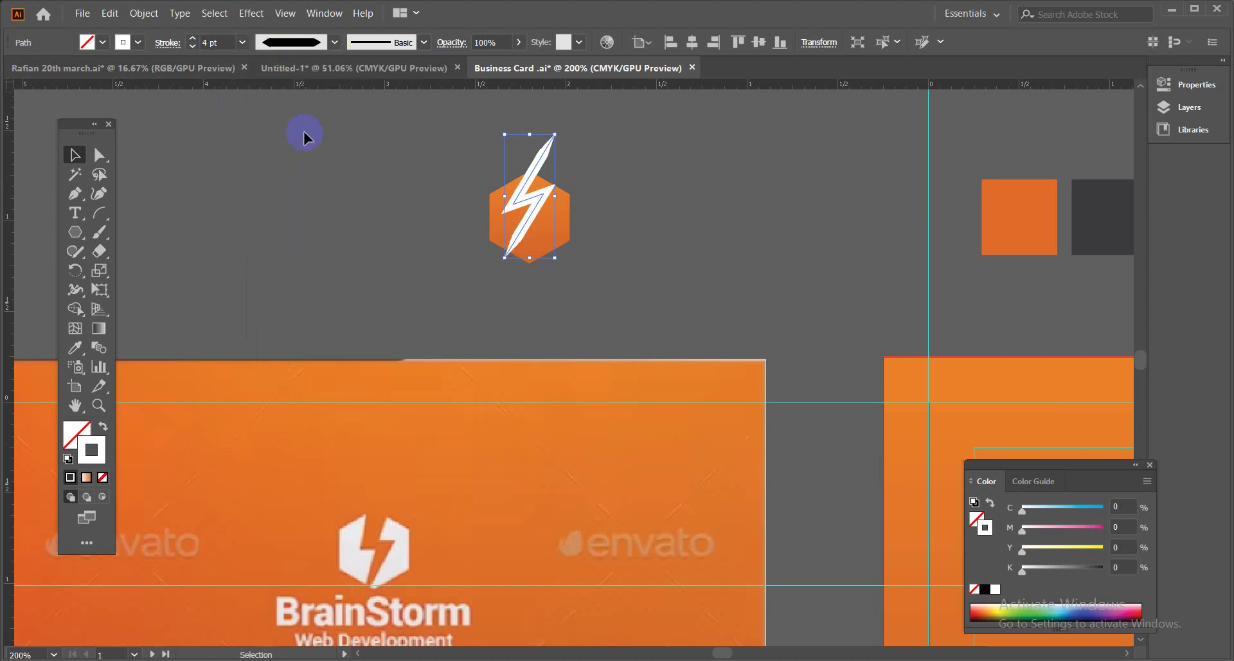
pyautogui.click(335, 42)
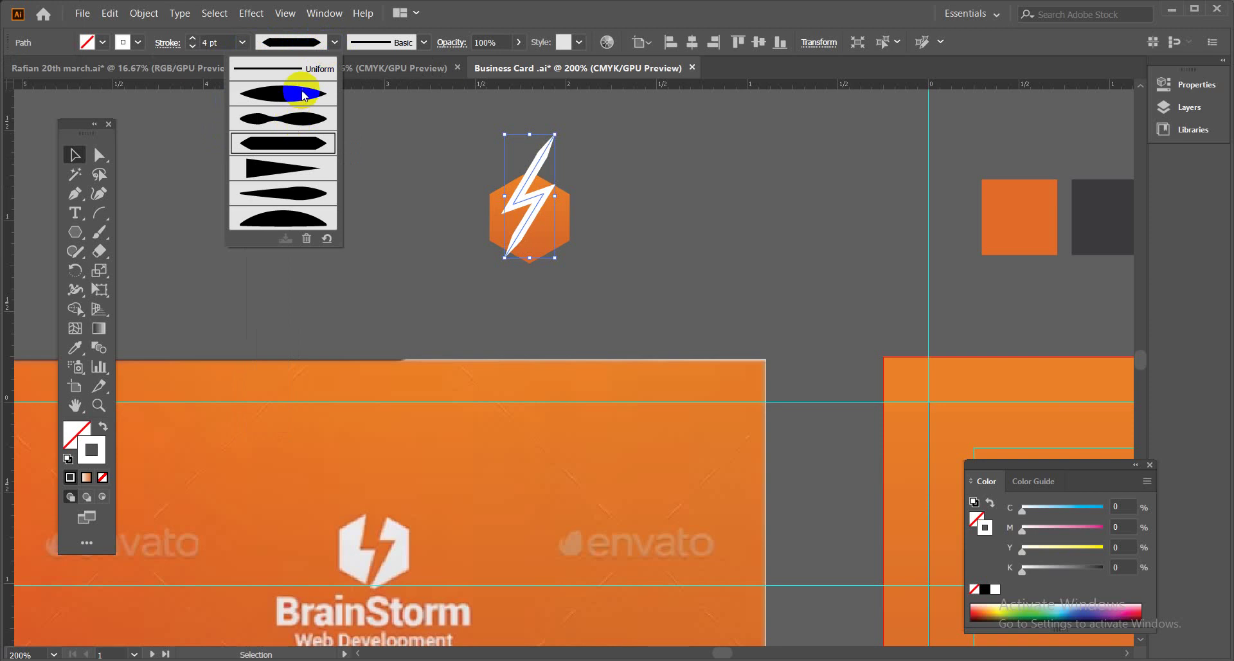
pyautogui.click(305, 95)
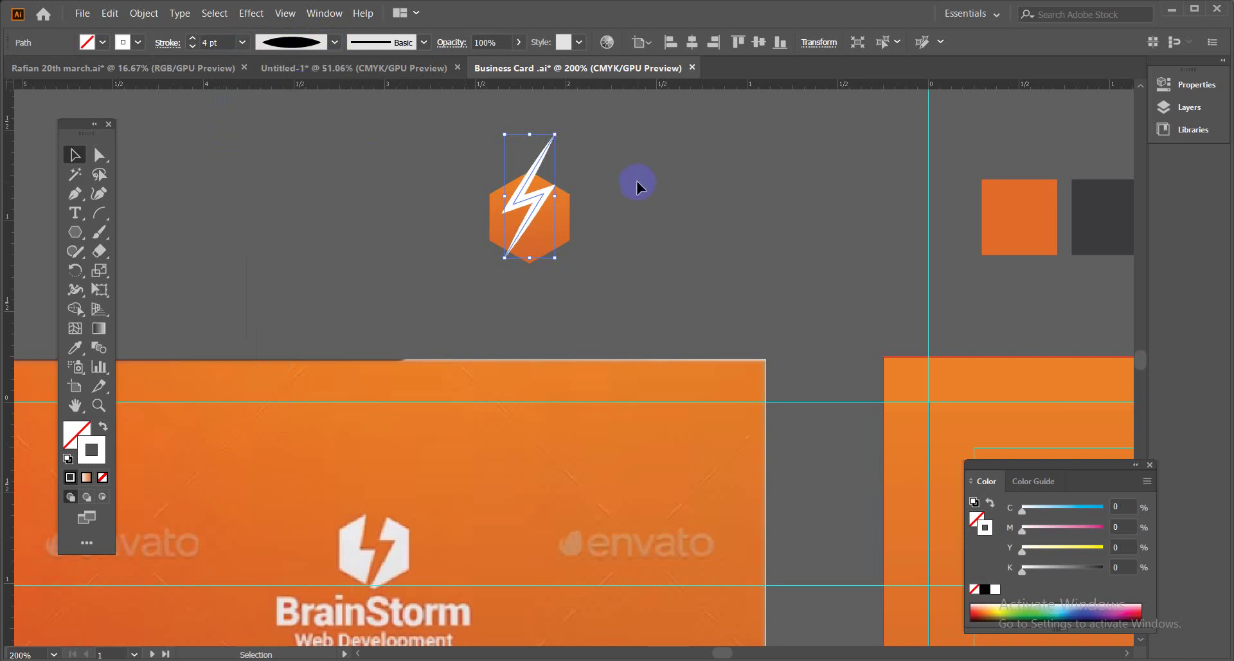
pyautogui.click(335, 42)
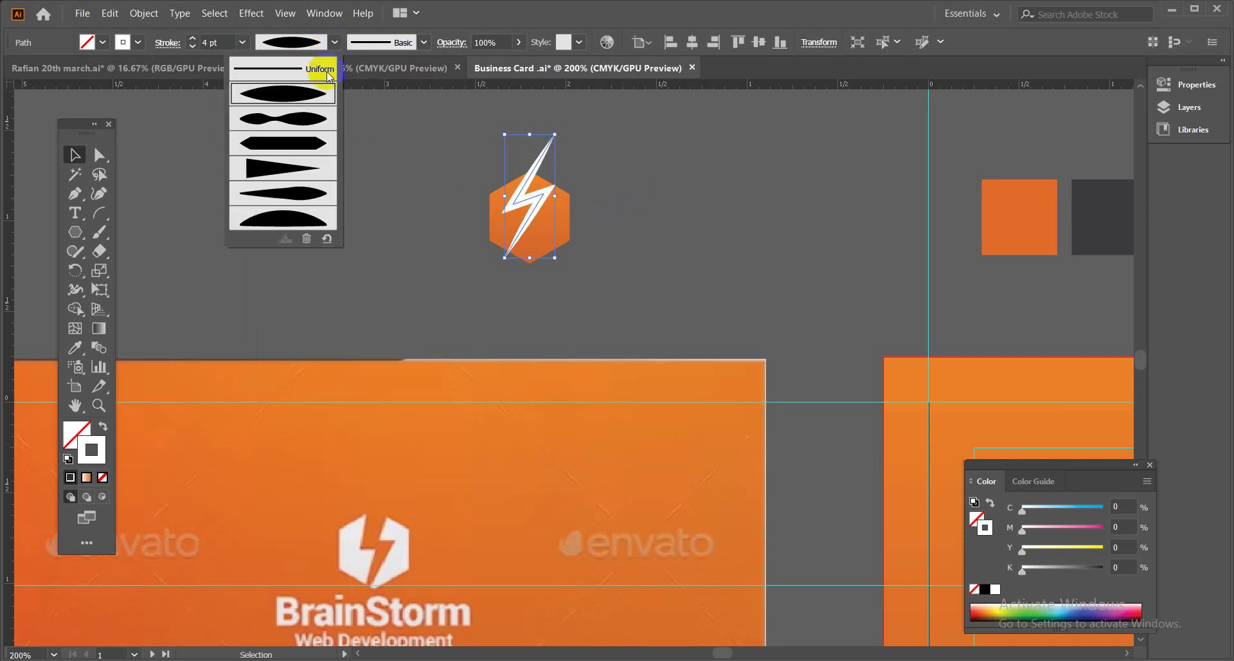
pyautogui.click(305, 204)
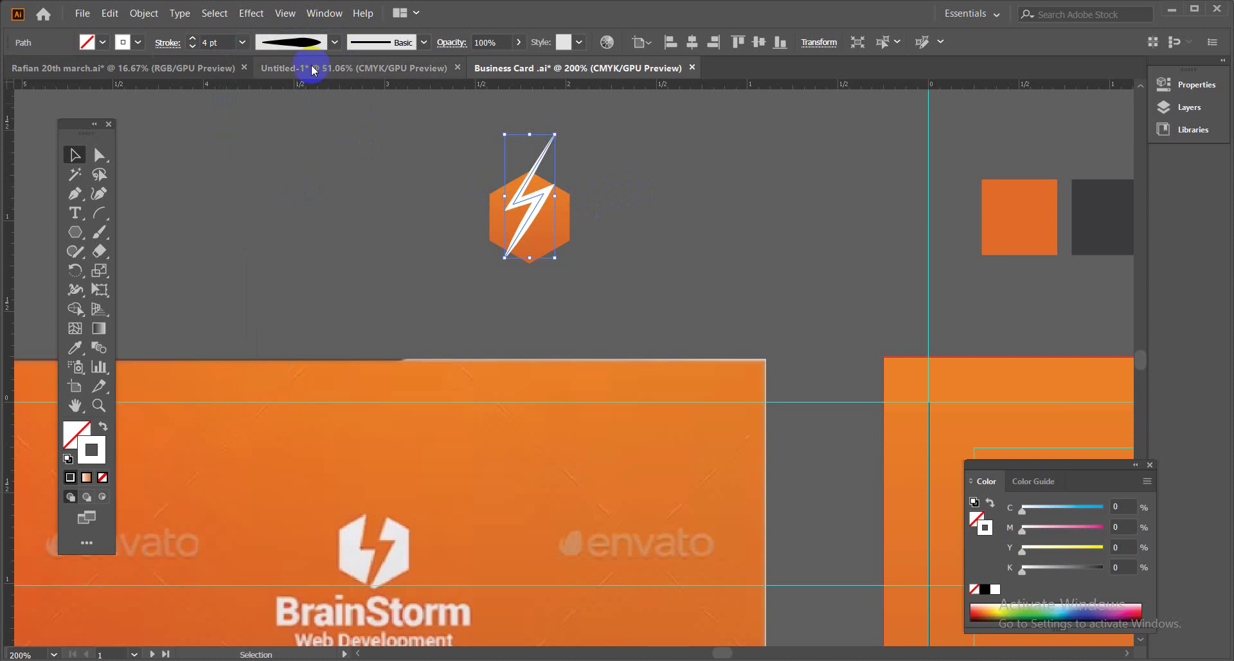
pyautogui.click(335, 42)
pyautogui.click(295, 90)
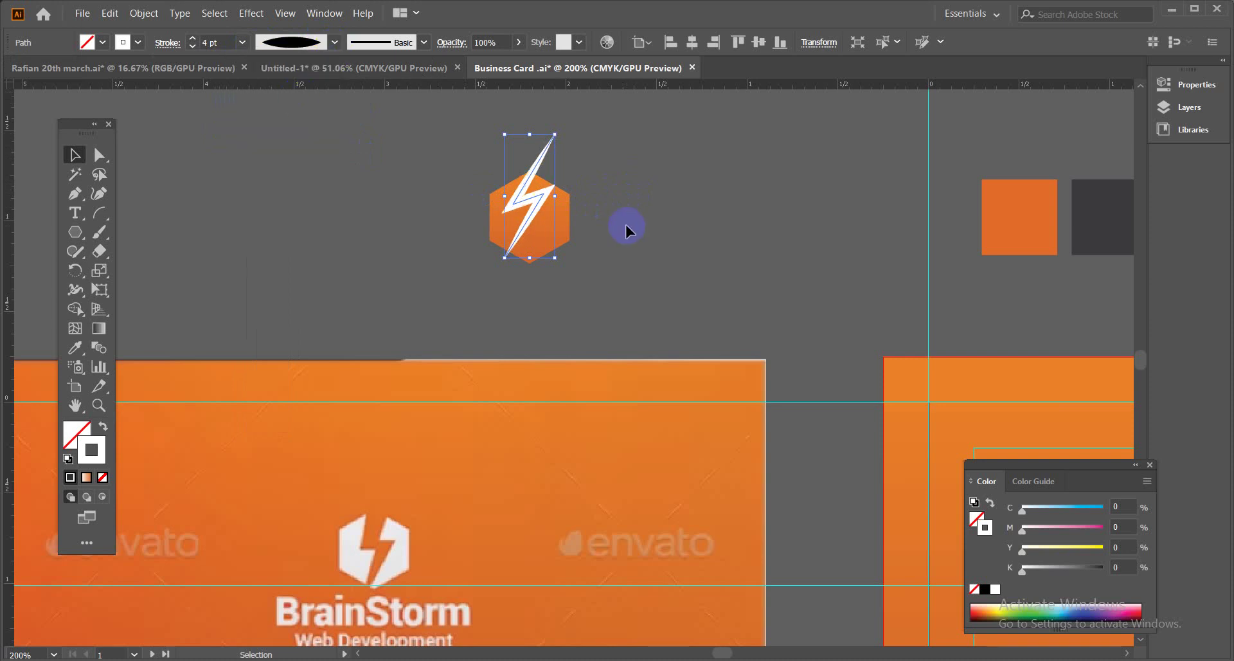
# Pull the bolt's top anchor up so its spike reaches well above the hexagon.
pyautogui.moveTo(638, 278); pyautogui.dragTo(626, 277)
pyautogui.click(99, 154)
pyautogui.moveTo(634, 208); pyautogui.dragTo(595, 300)
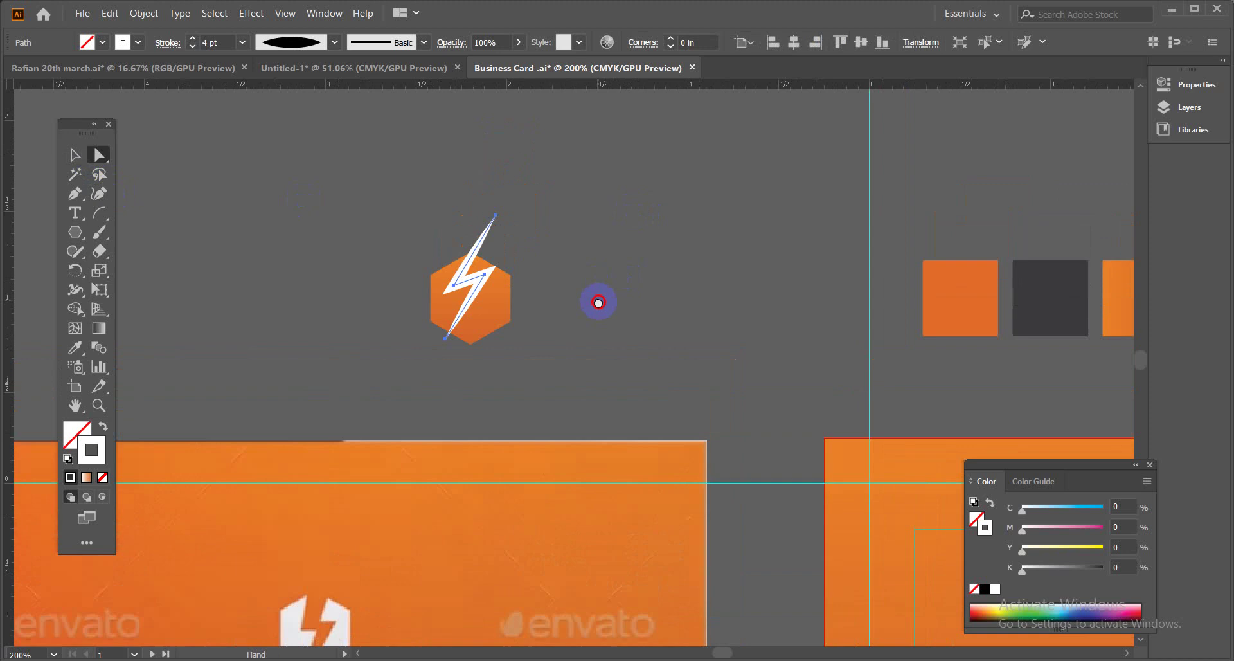
pyautogui.moveTo(504, 228); pyautogui.dragTo(522, 173)
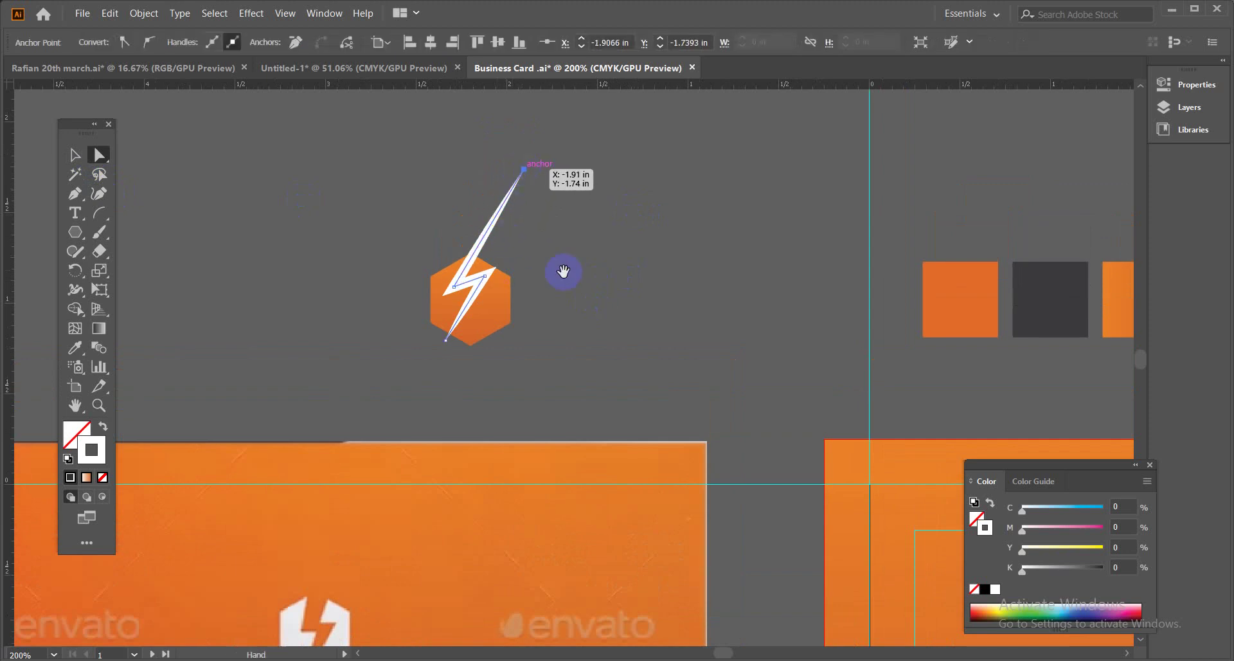
# Reposition the bolt's inner and left anchor points, then deselect it.
pyautogui.moveTo(562, 270); pyautogui.dragTo(628, 176)
pyautogui.moveTo(549, 180); pyautogui.dragTo(543, 191)
pyautogui.click(516, 187)
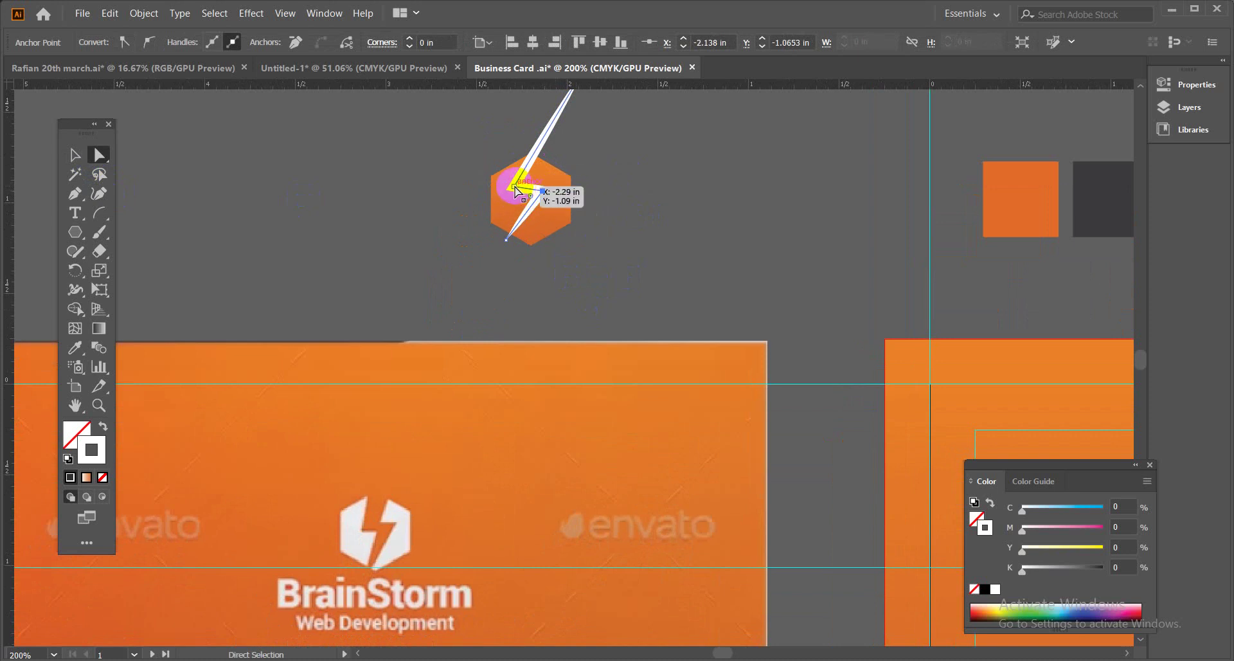
pyautogui.moveTo(516, 190); pyautogui.dragTo(516, 187)
pyautogui.click(520, 200)
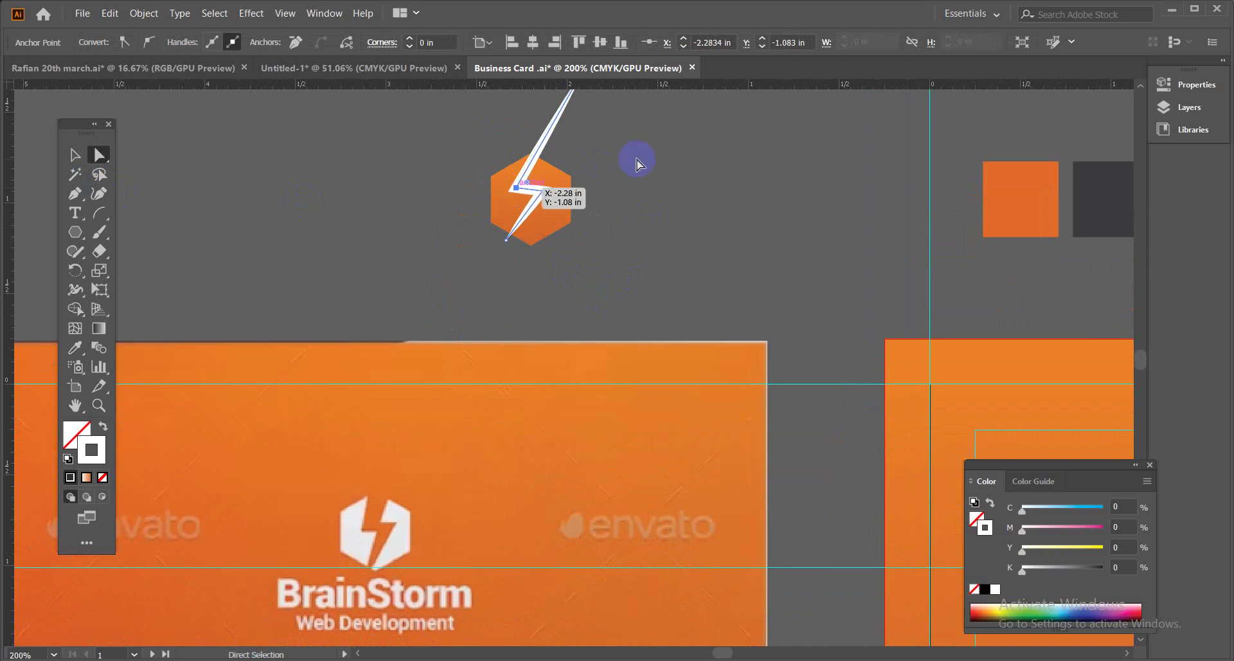
pyautogui.click(74, 155)
pyautogui.click(669, 226)
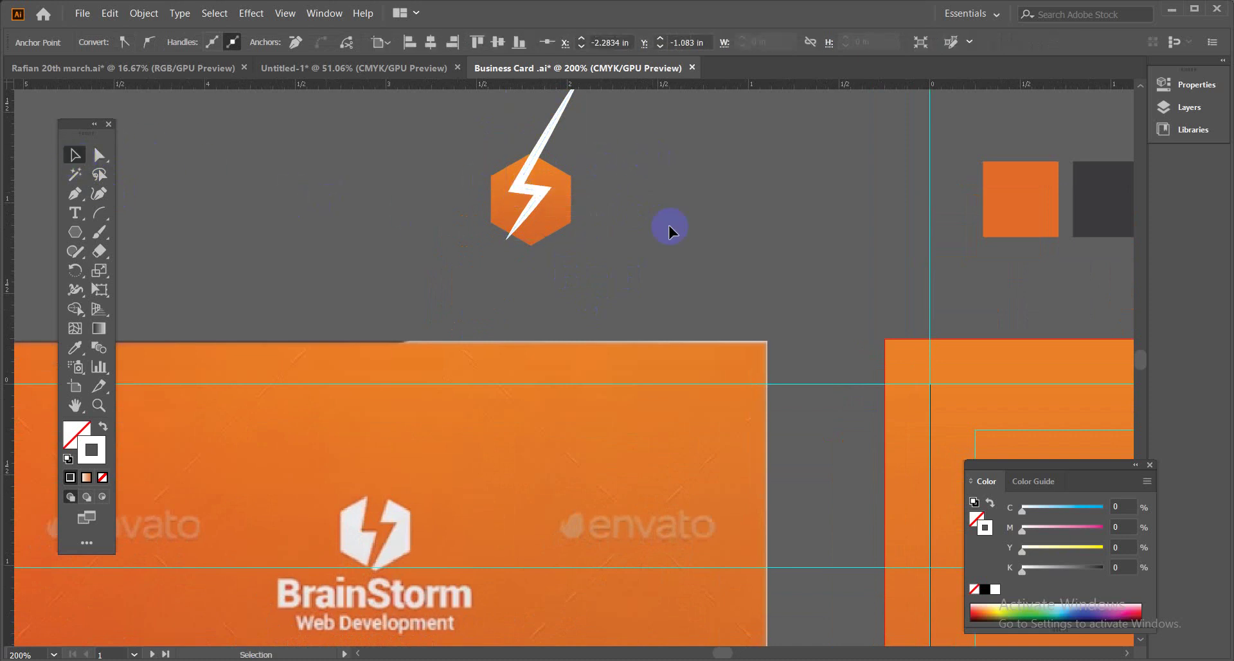
pyautogui.moveTo(684, 217); pyautogui.dragTo(660, 229)
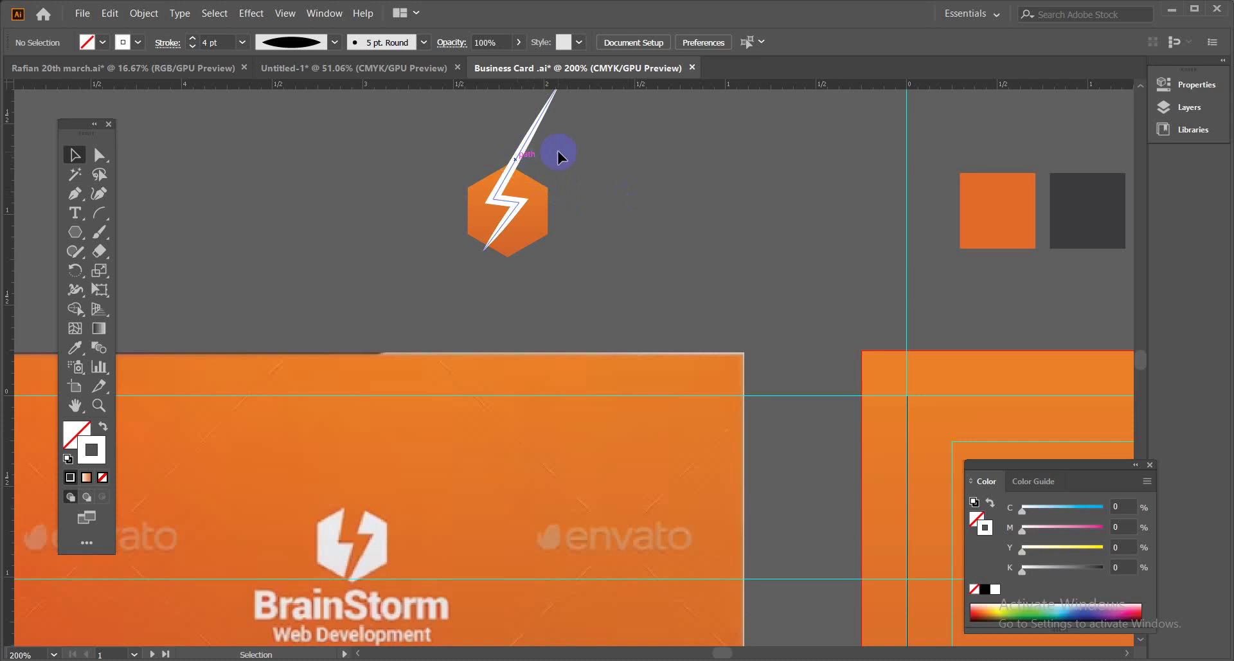
# Expand the bolt's appearance into a white filled shape.
pyautogui.click(533, 135)
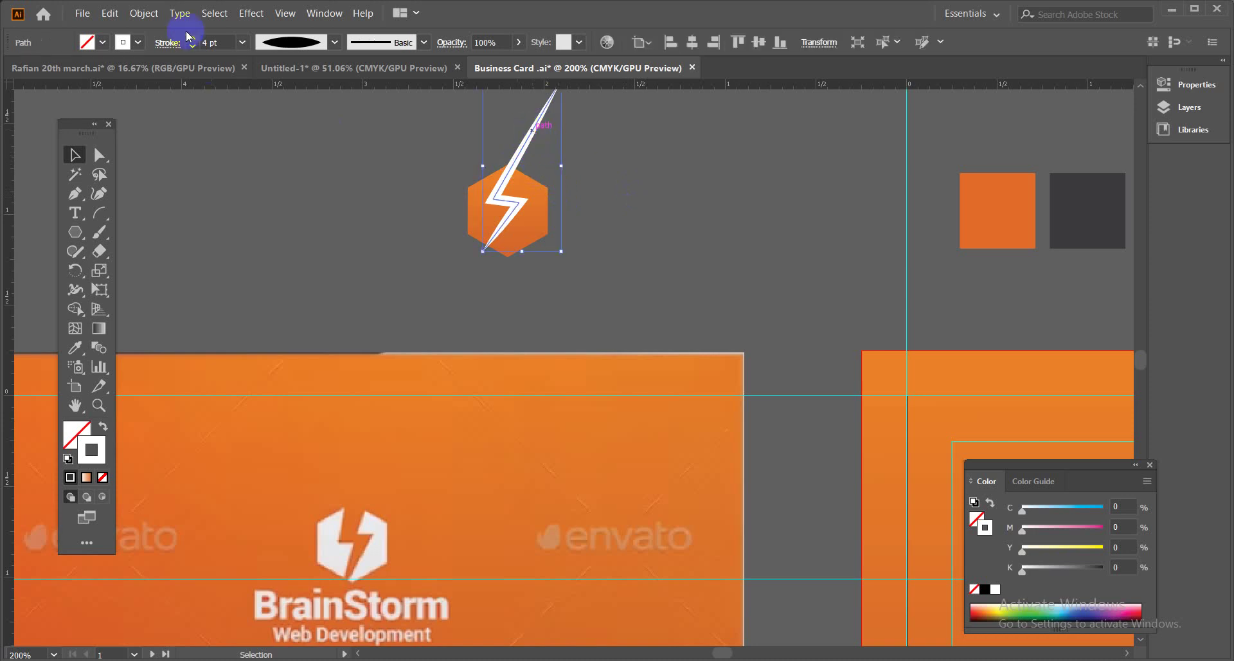
pyautogui.click(144, 13)
pyautogui.click(172, 194)
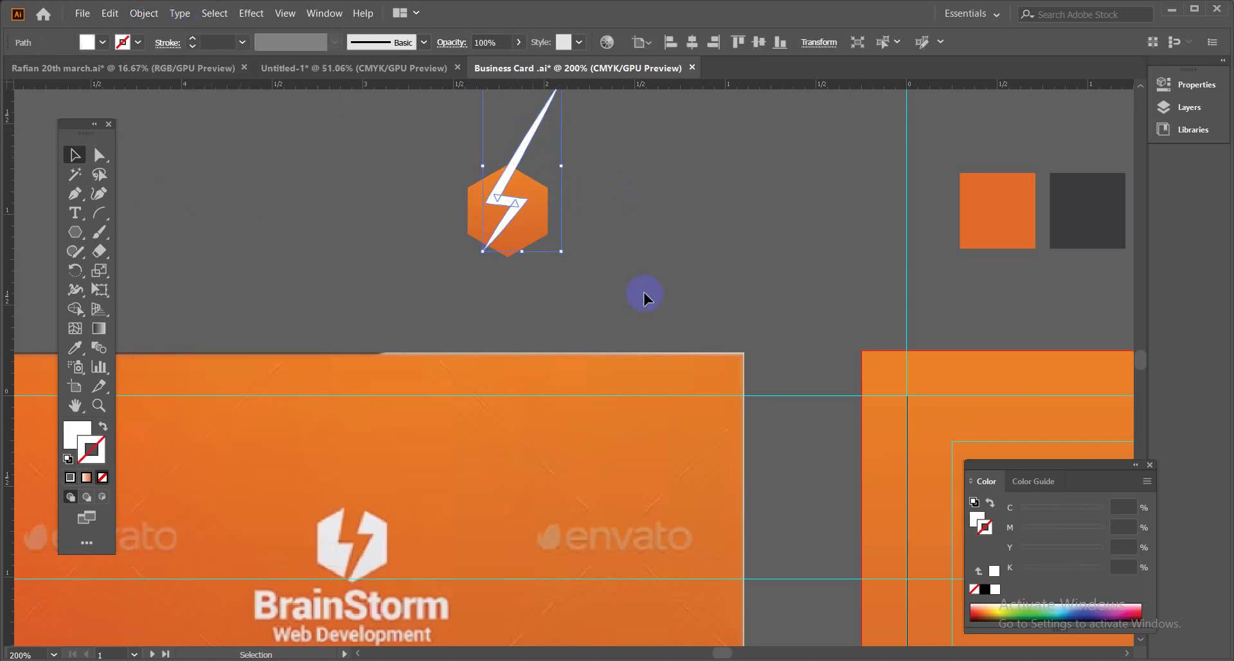
pyautogui.click(653, 244)
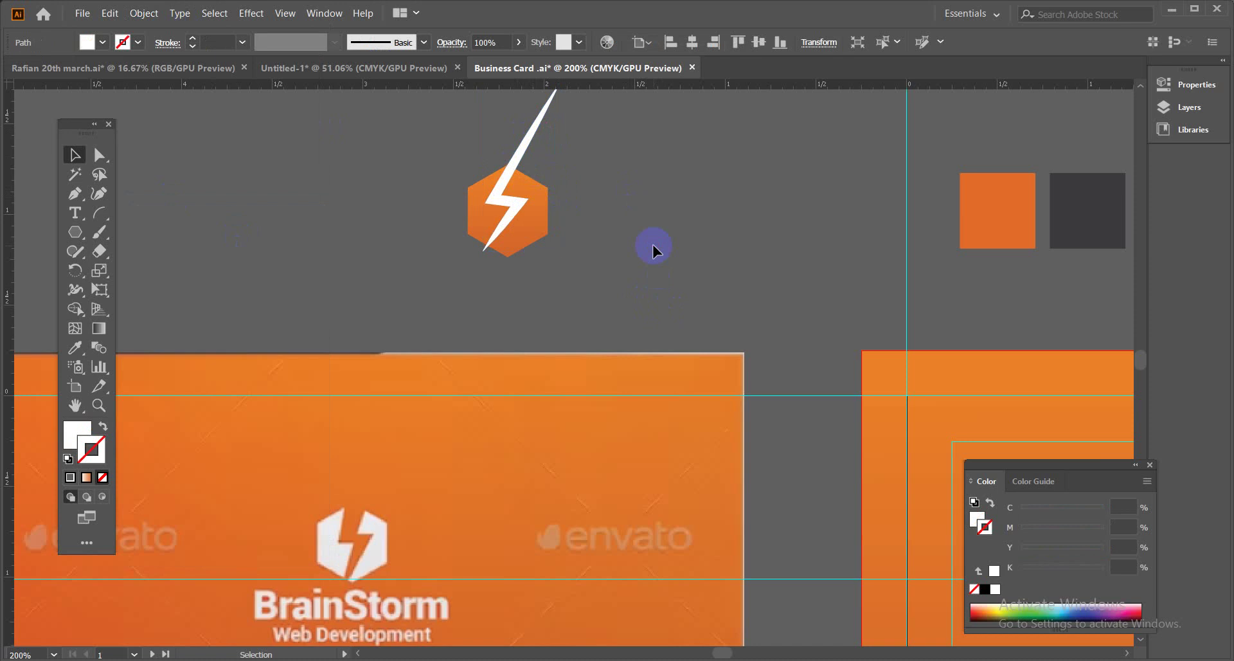
# Select the bolt and hexagon together and cut the bolt out with Pathfinder Minus Front.
pyautogui.click(526, 152)
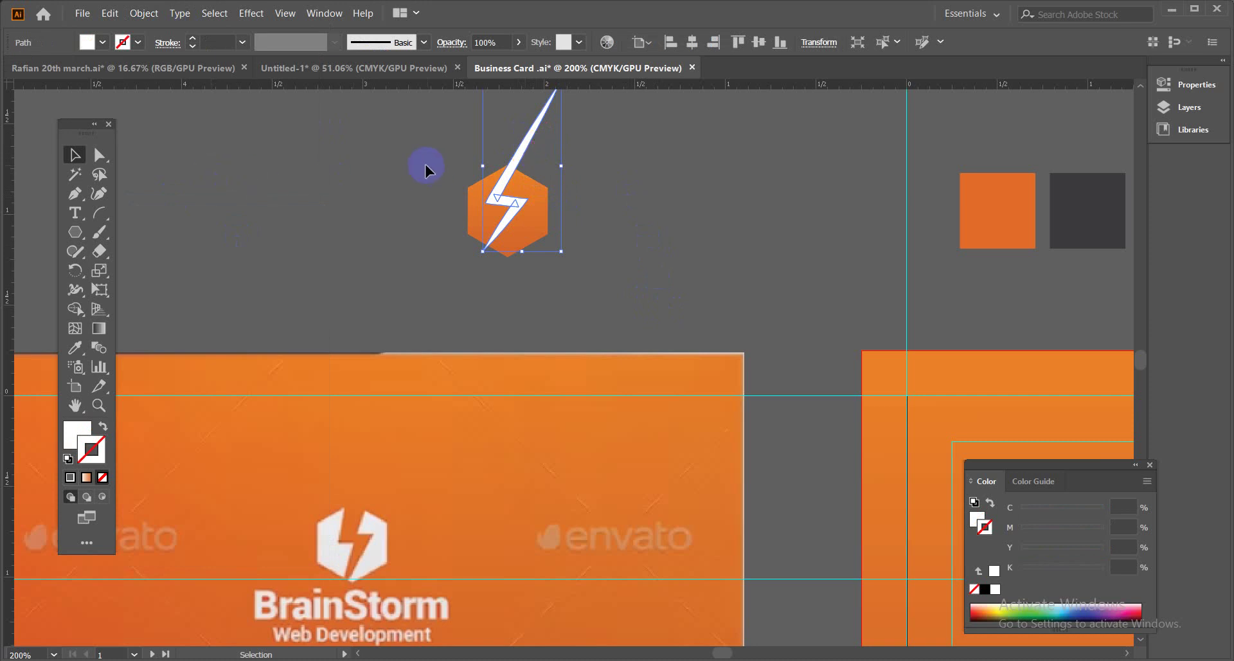
pyautogui.moveTo(424, 163); pyautogui.dragTo(565, 253)
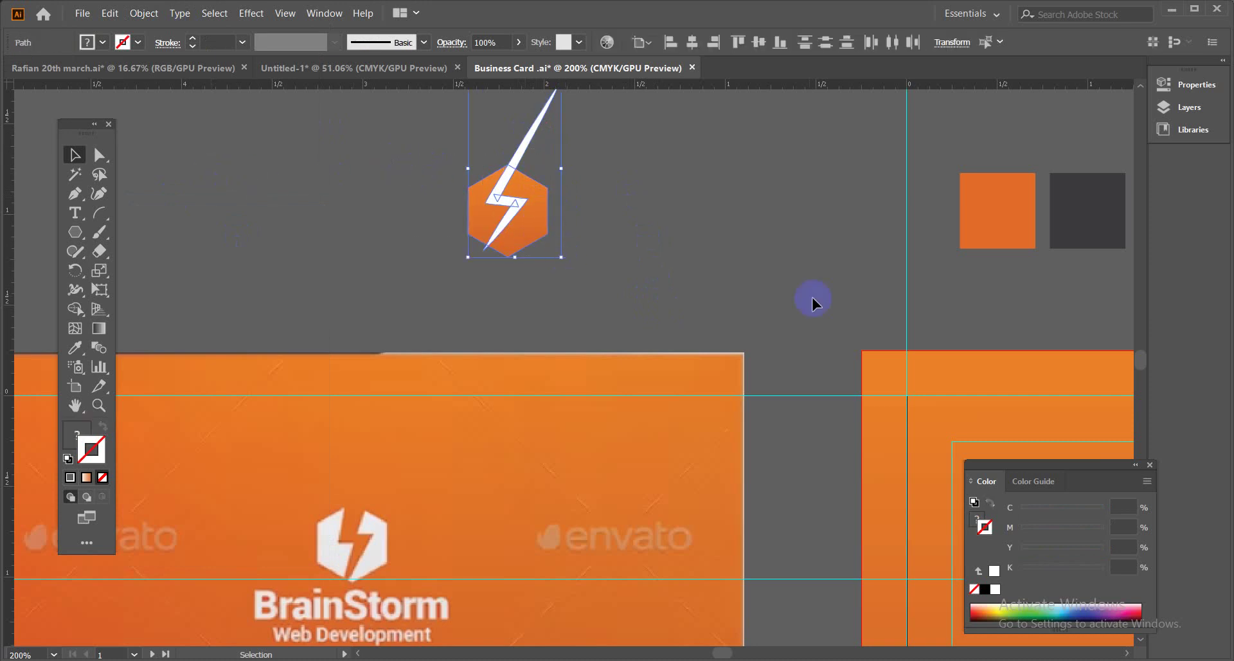
pyautogui.click(325, 13)
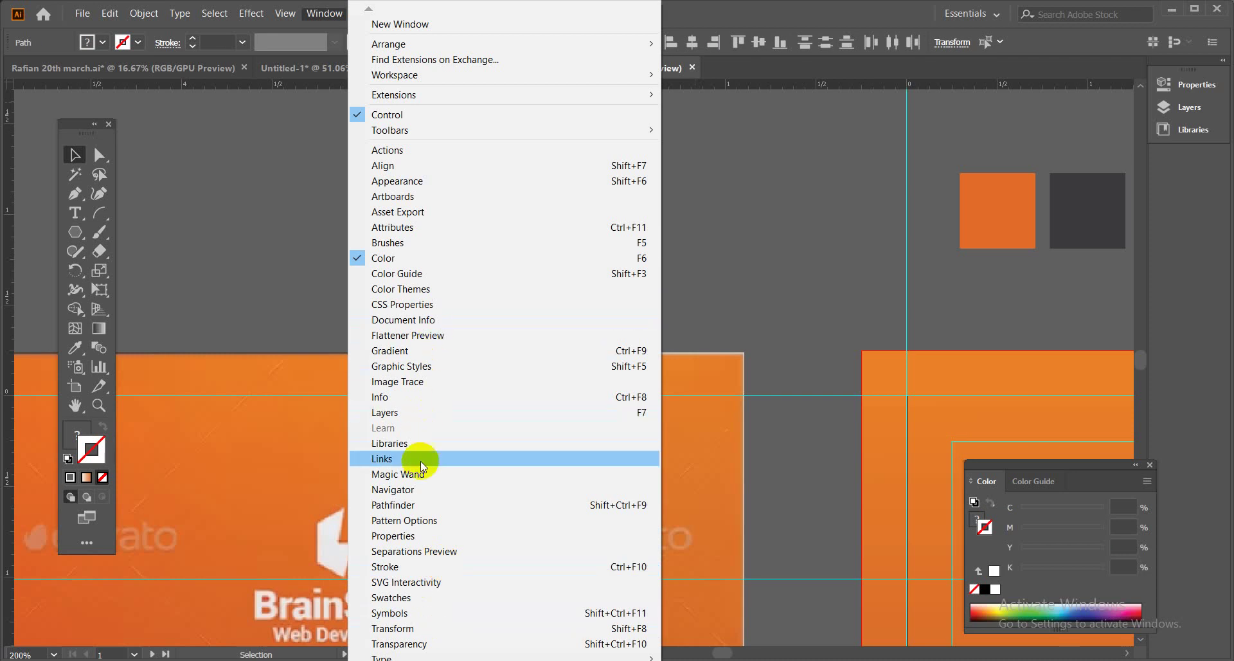
pyautogui.click(416, 506)
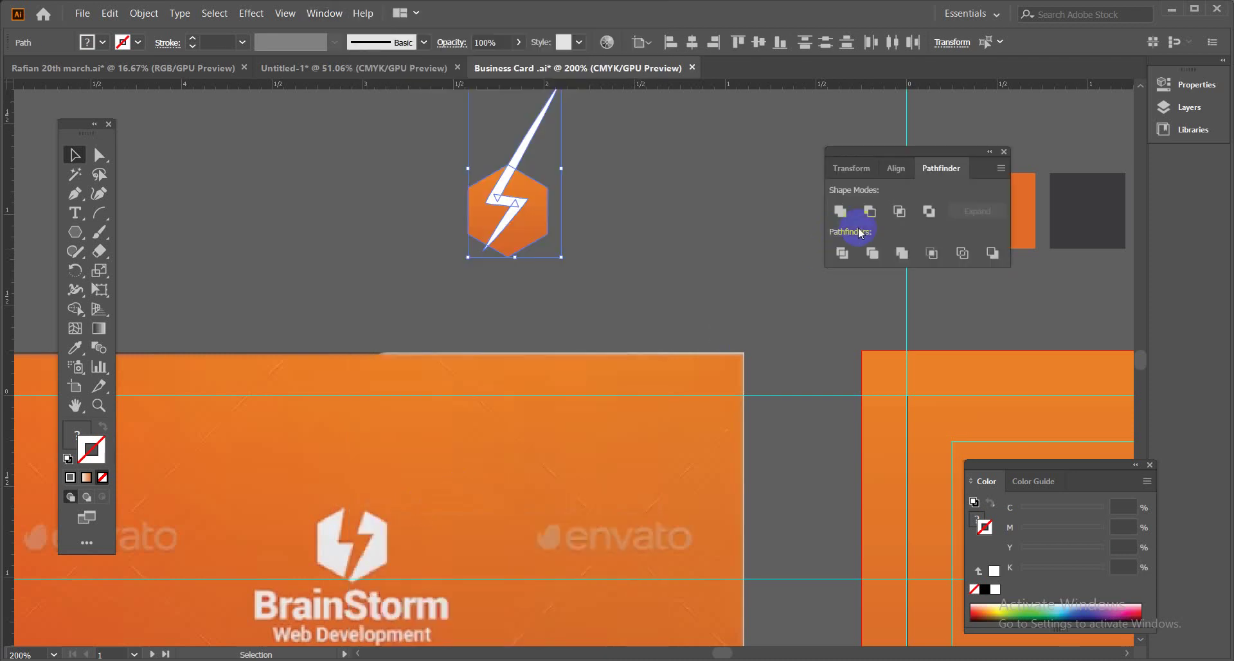
pyautogui.click(870, 211)
# Undo the cut-out and move the bolt's bottom anchor to the hexagon's bottom edge.
pyautogui.click(657, 200)
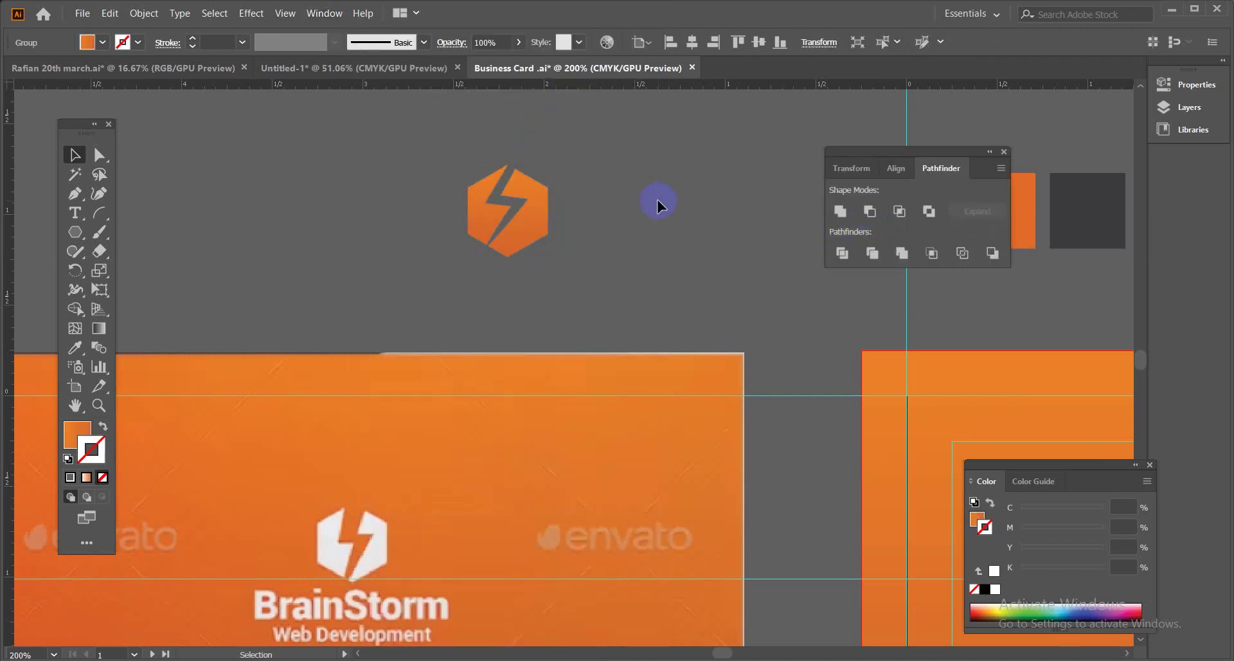
pyautogui.moveTo(650, 237); pyautogui.dragTo(634, 230)
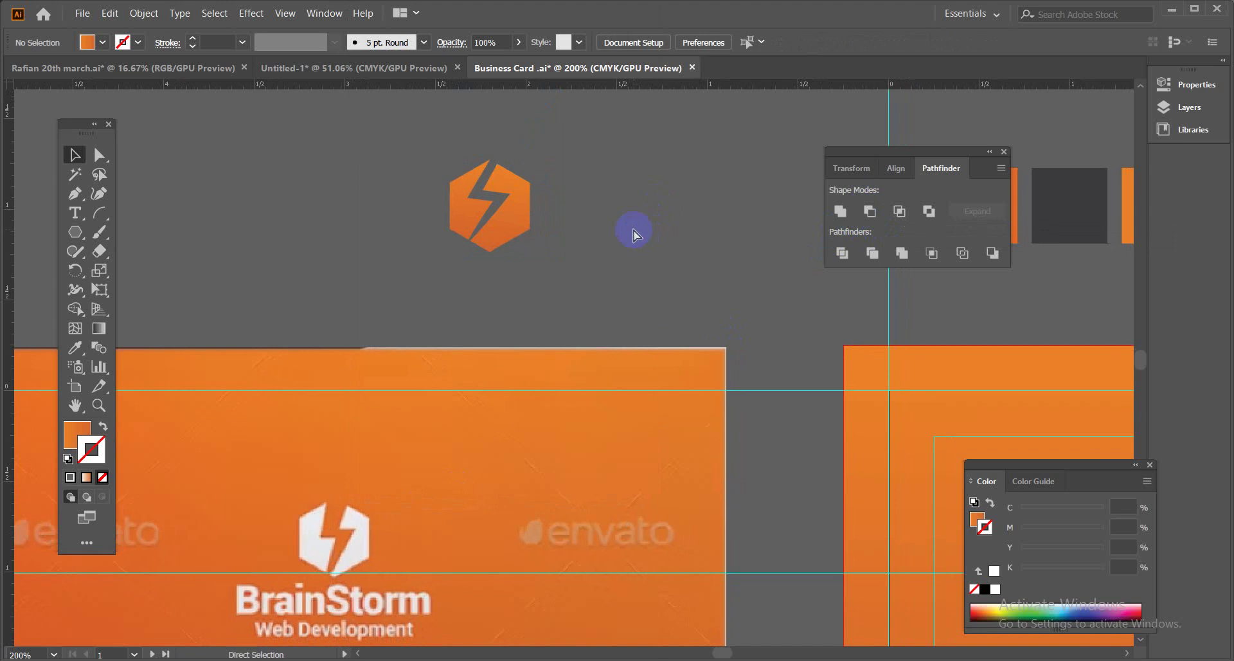
pyautogui.hotkey('ctrl', 'z')
pyautogui.hotkey('ctrl', 'z')
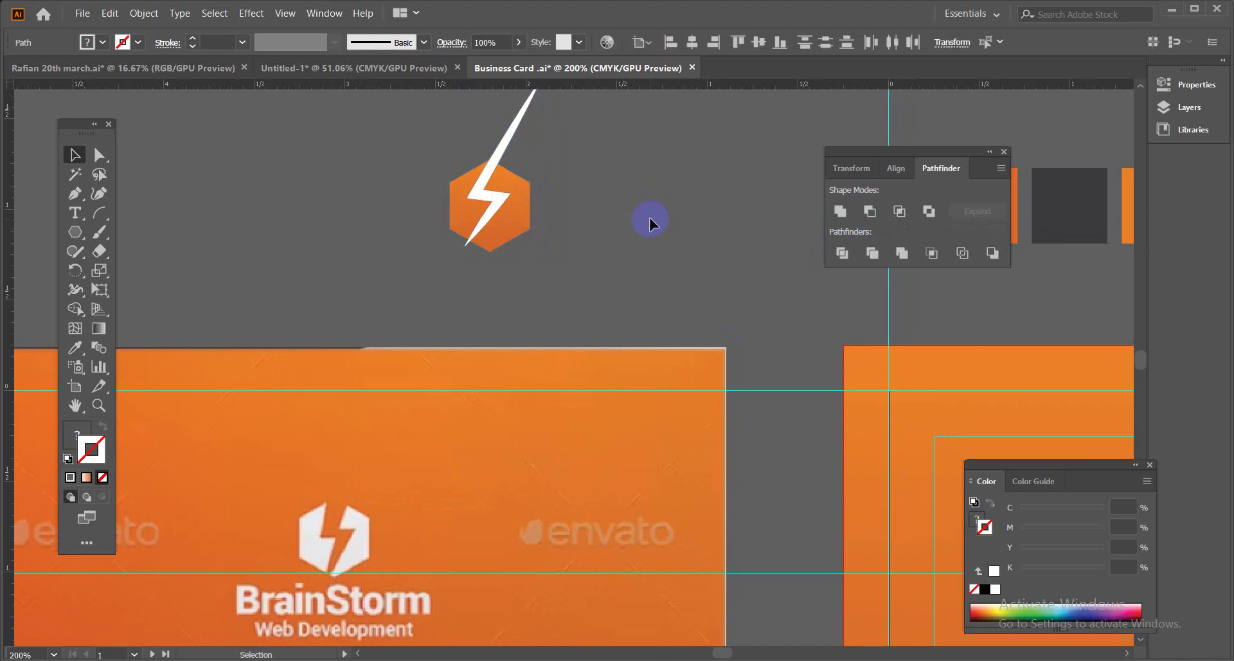
pyautogui.click(98, 155)
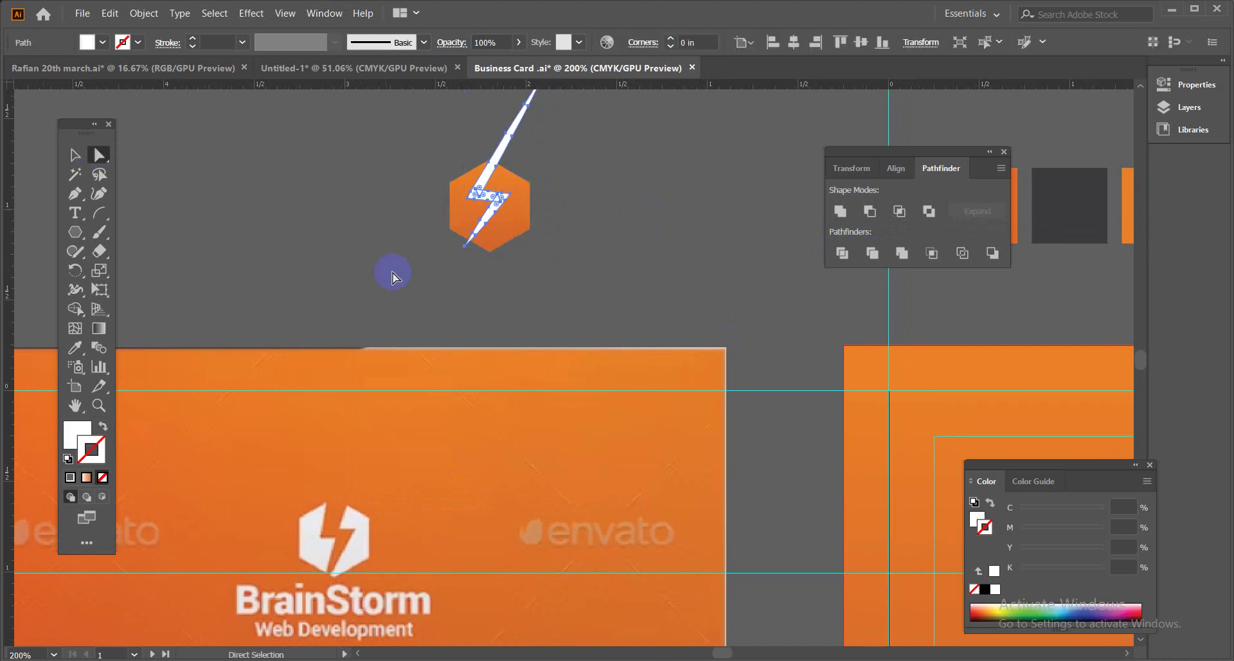
pyautogui.moveTo(463, 250); pyautogui.dragTo(461, 248)
pyautogui.click(775, 239)
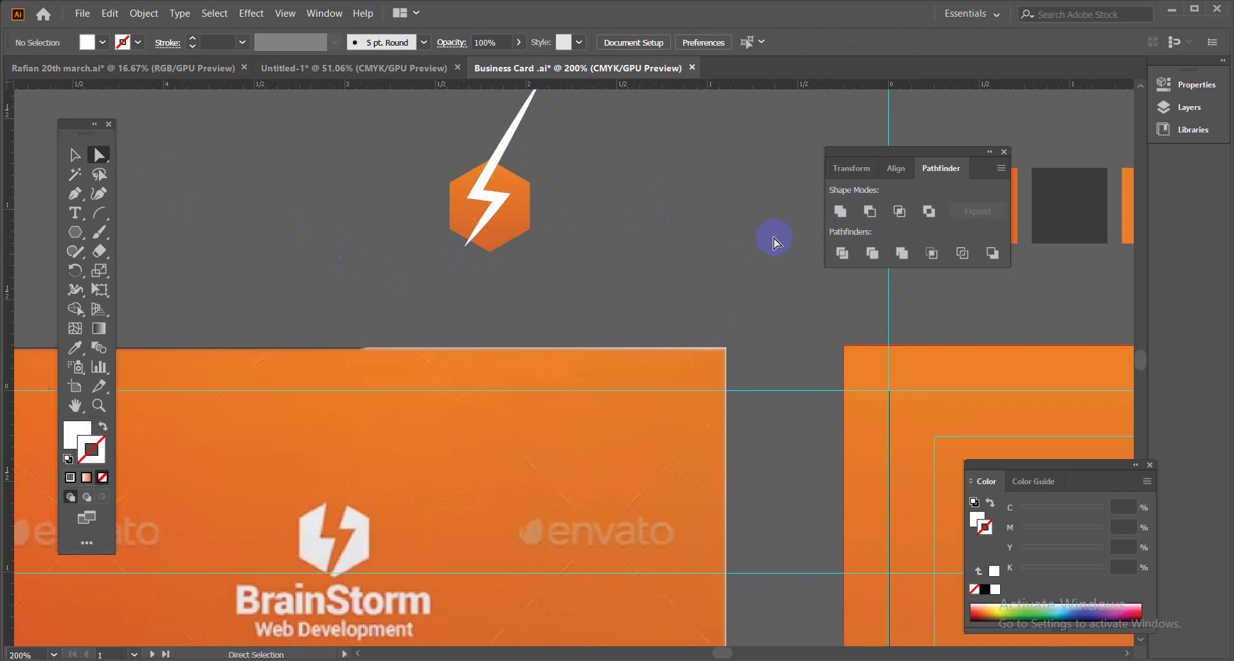
pyautogui.hotkey('ctrl', 'z')
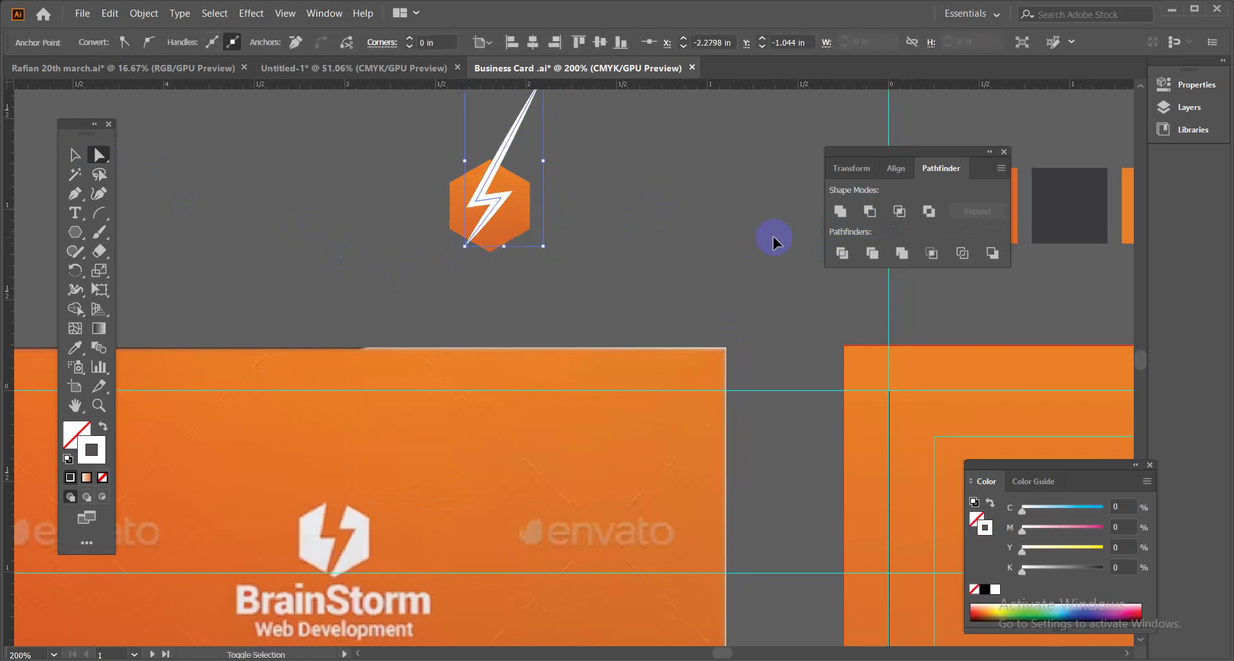
pyautogui.click(504, 256)
pyautogui.moveTo(464, 246); pyautogui.dragTo(482, 256)
pyautogui.click(691, 201)
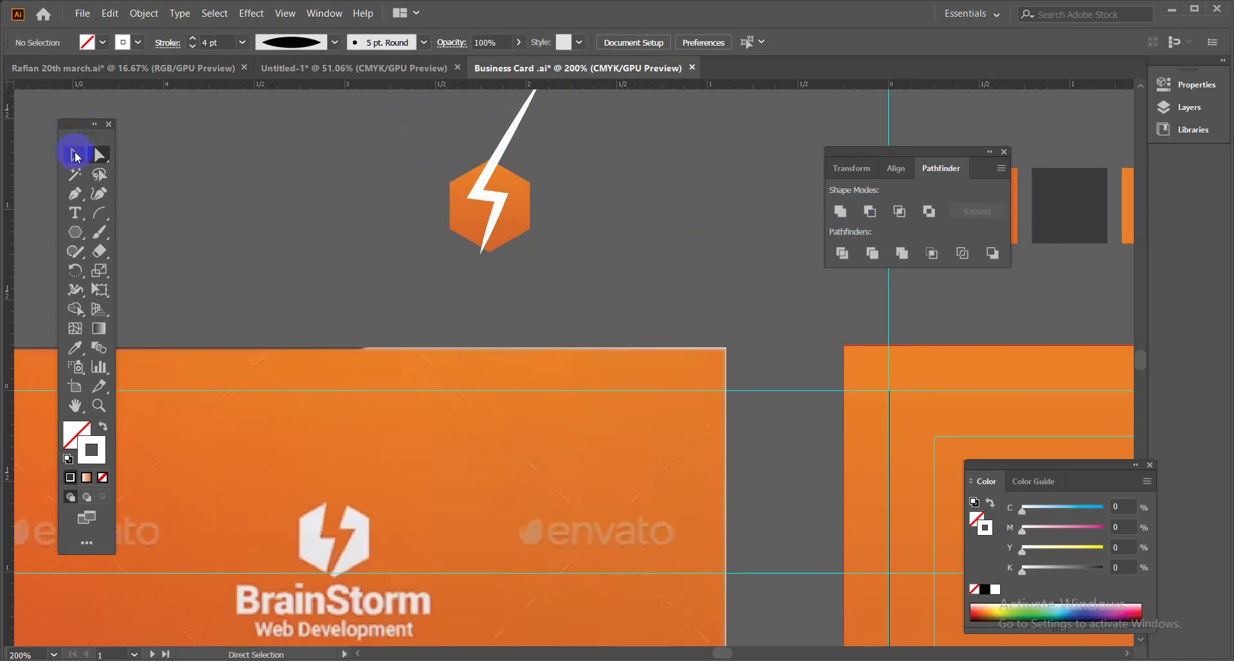
pyautogui.click(74, 154)
# Expand the bolt again and knock it out of the hexagon with Minus Front.
pyautogui.click(512, 138)
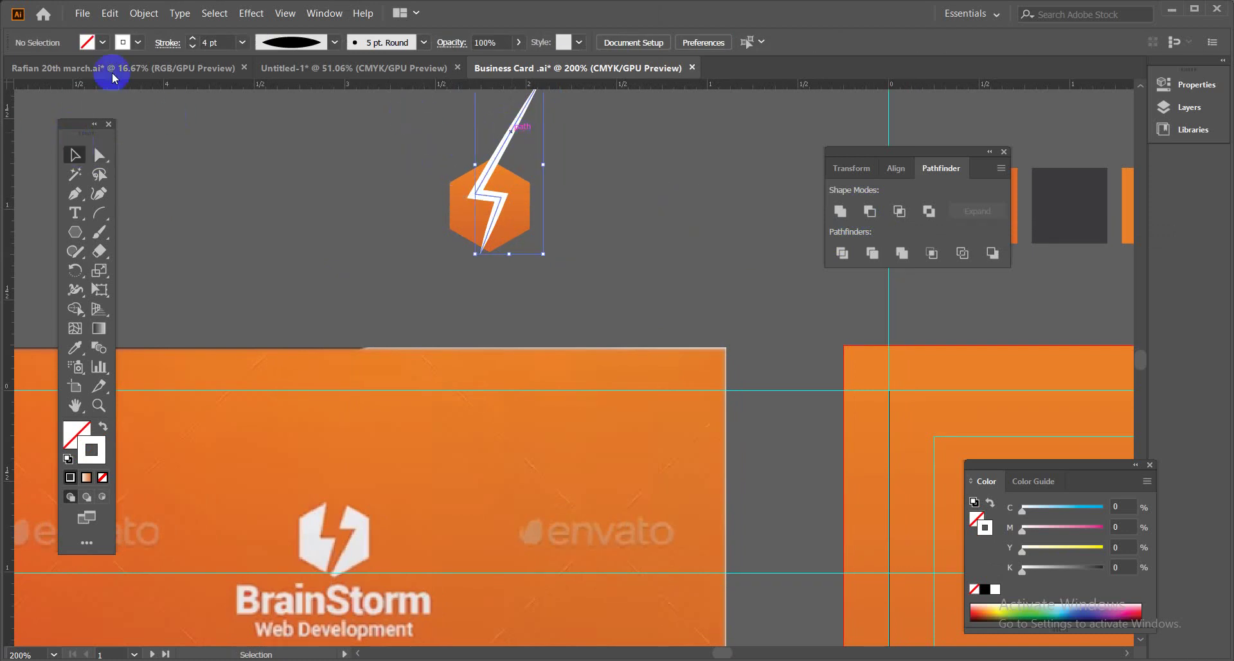
pyautogui.click(144, 13)
pyautogui.click(166, 194)
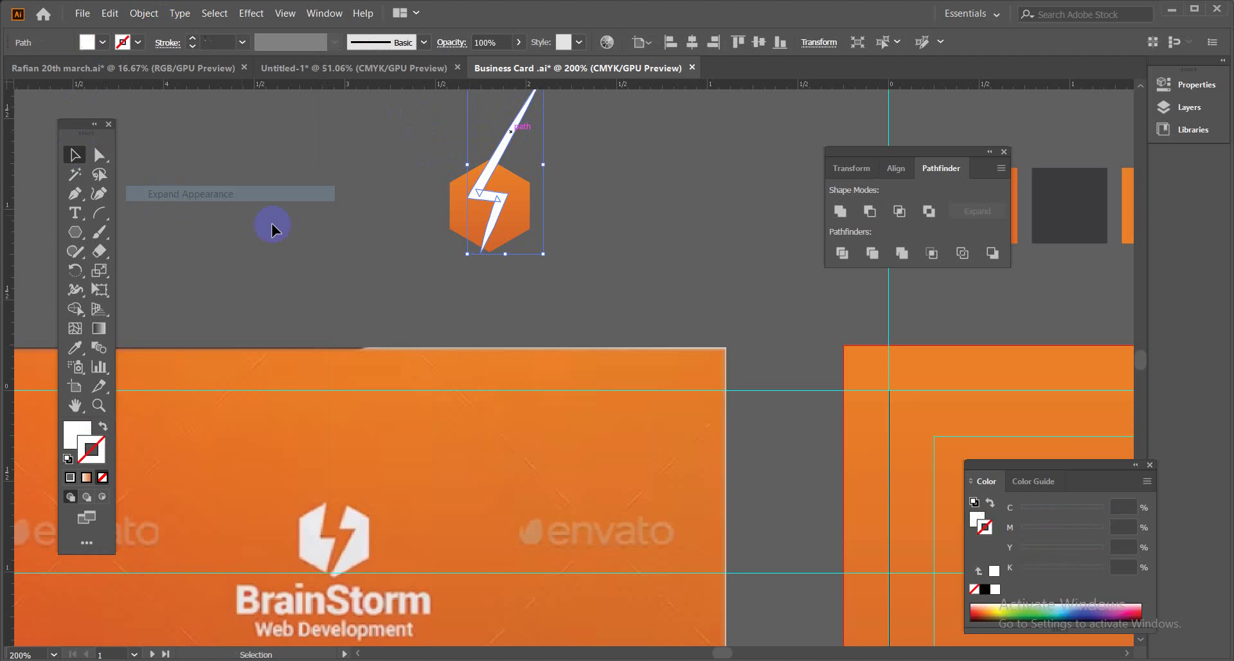
pyautogui.click(547, 258)
pyautogui.moveTo(431, 159); pyautogui.dragTo(575, 264)
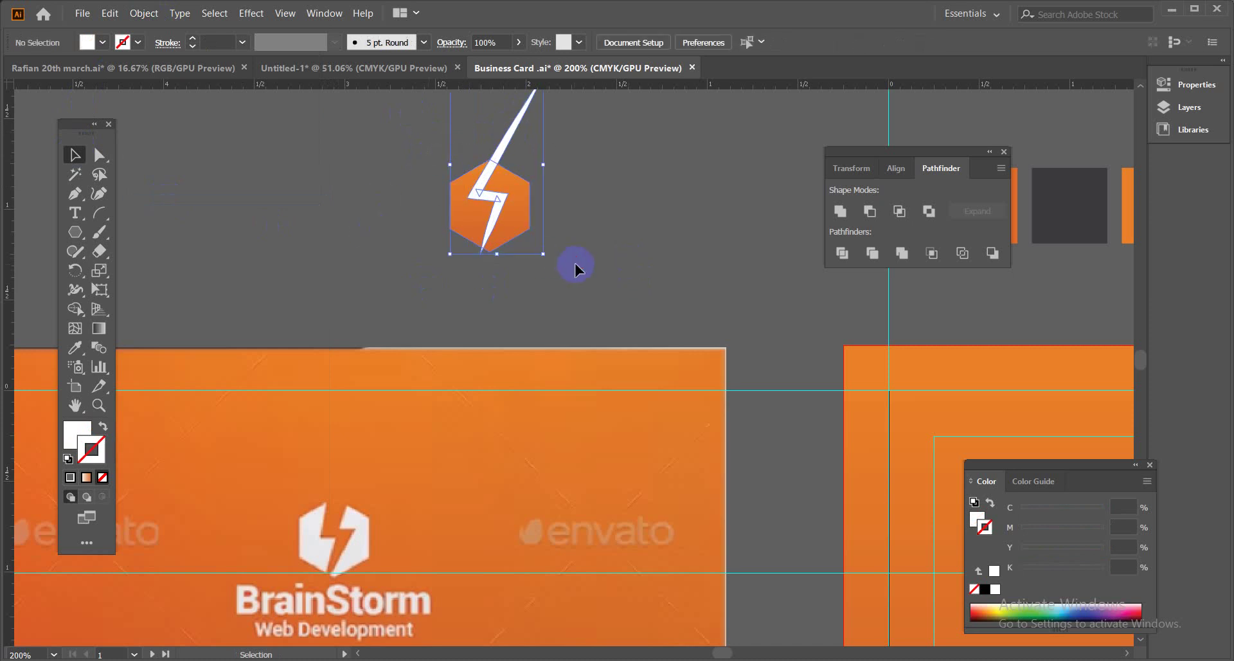
pyautogui.click(855, 254)
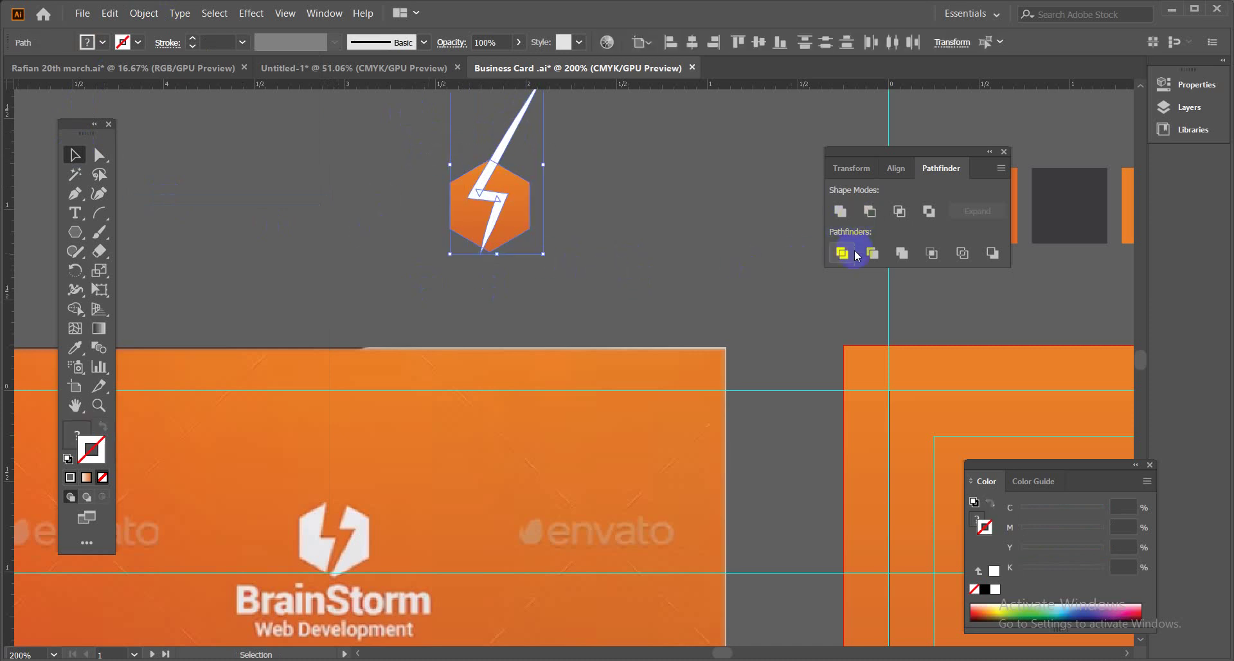
pyautogui.click(870, 211)
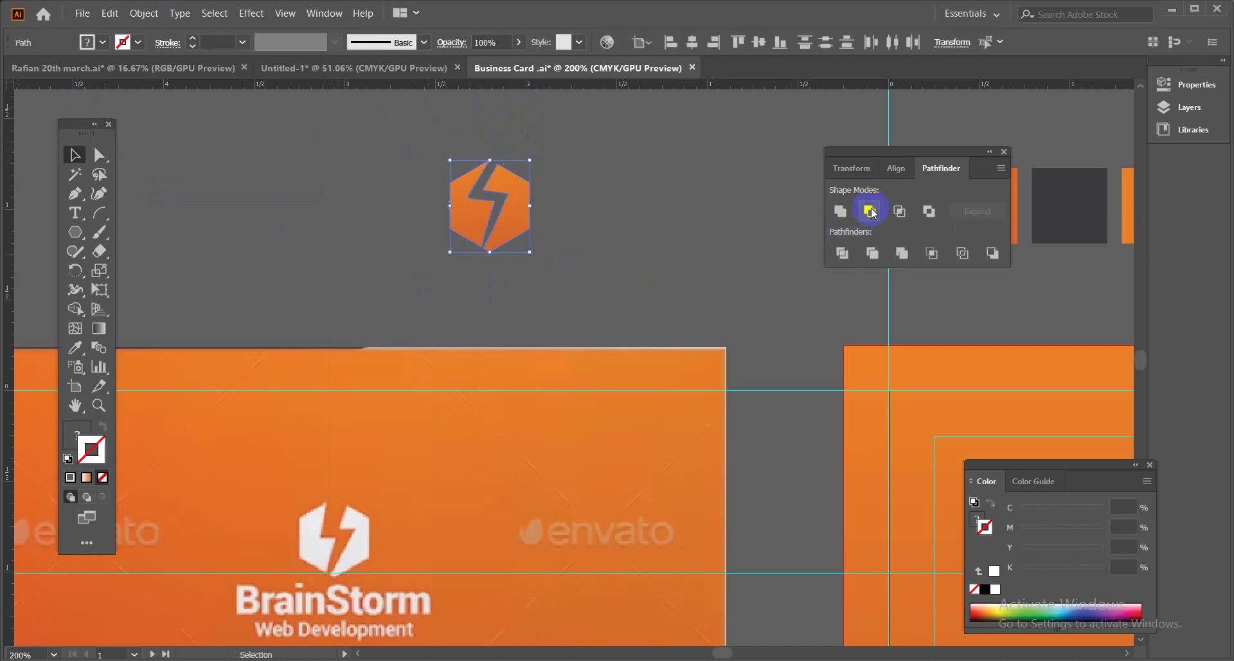
pyautogui.click(641, 225)
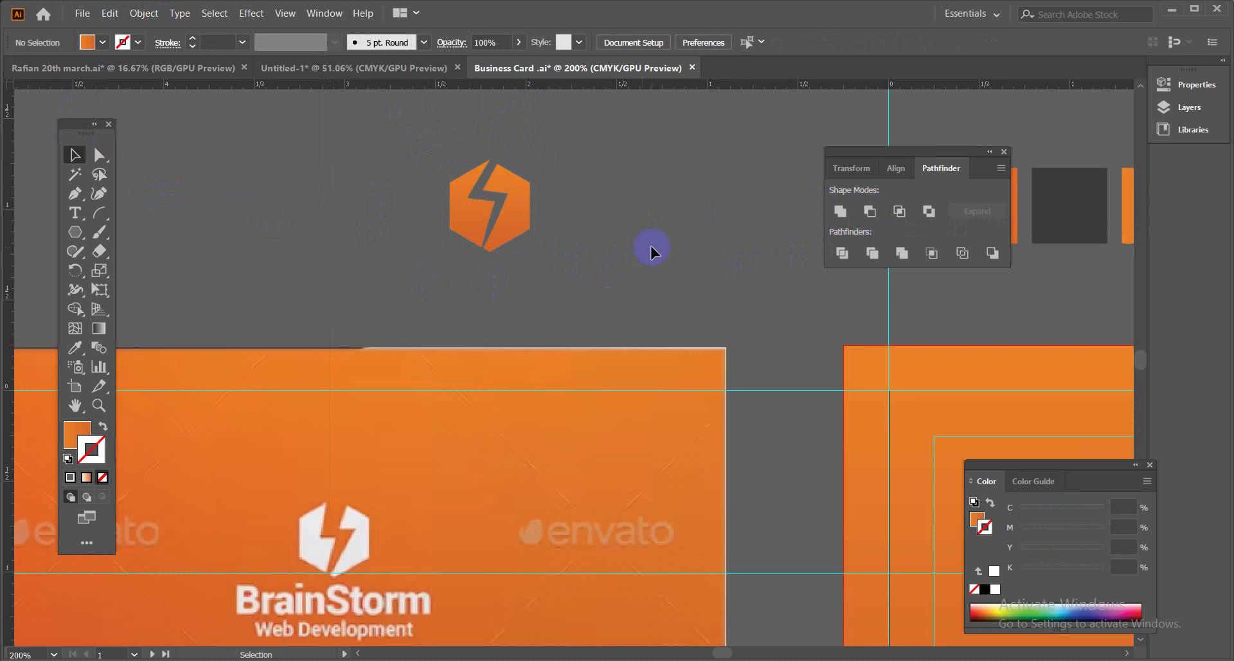
pyautogui.click(74, 213)
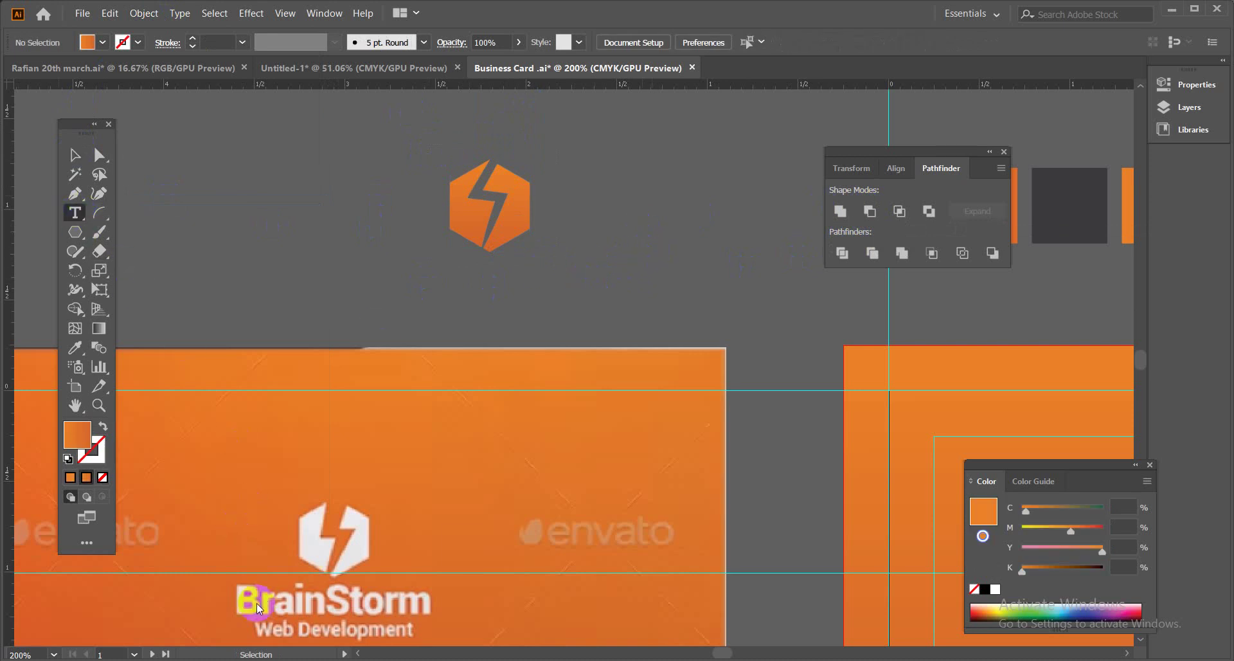
# Type 'BrainStorm' and 'Web Development' and move the tagline down near the card's top edge.
pyautogui.click(382, 301)
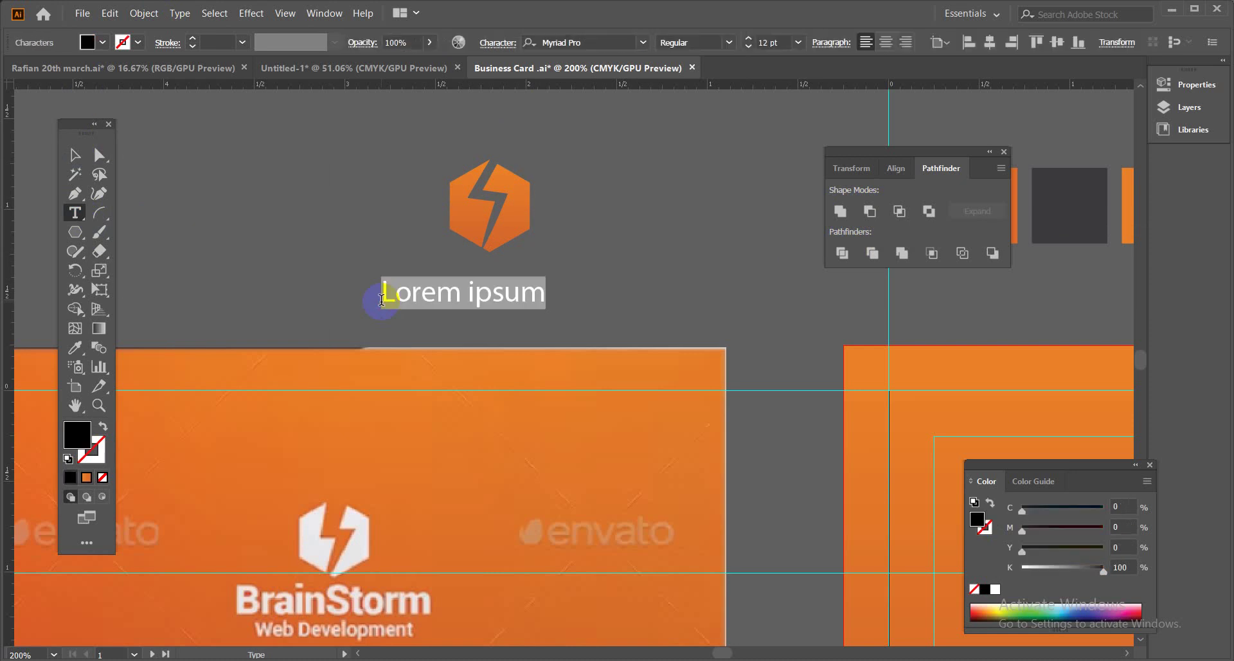
pyautogui.write('BrainStorm')
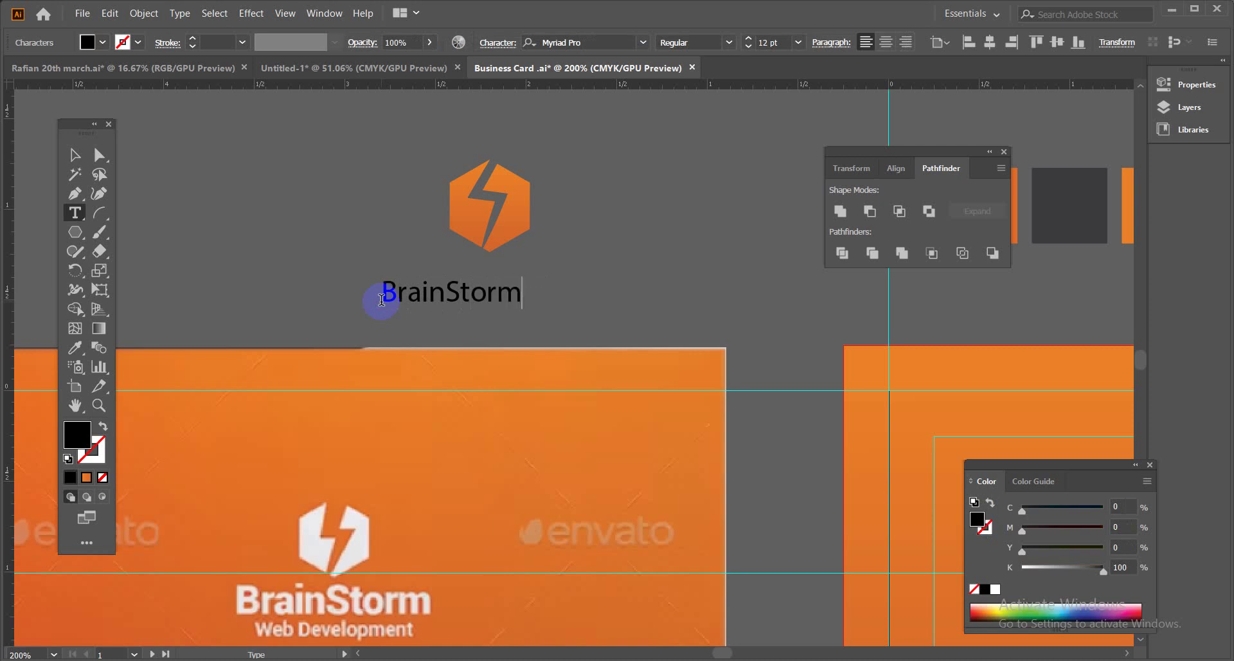
pyautogui.click(225, 201)
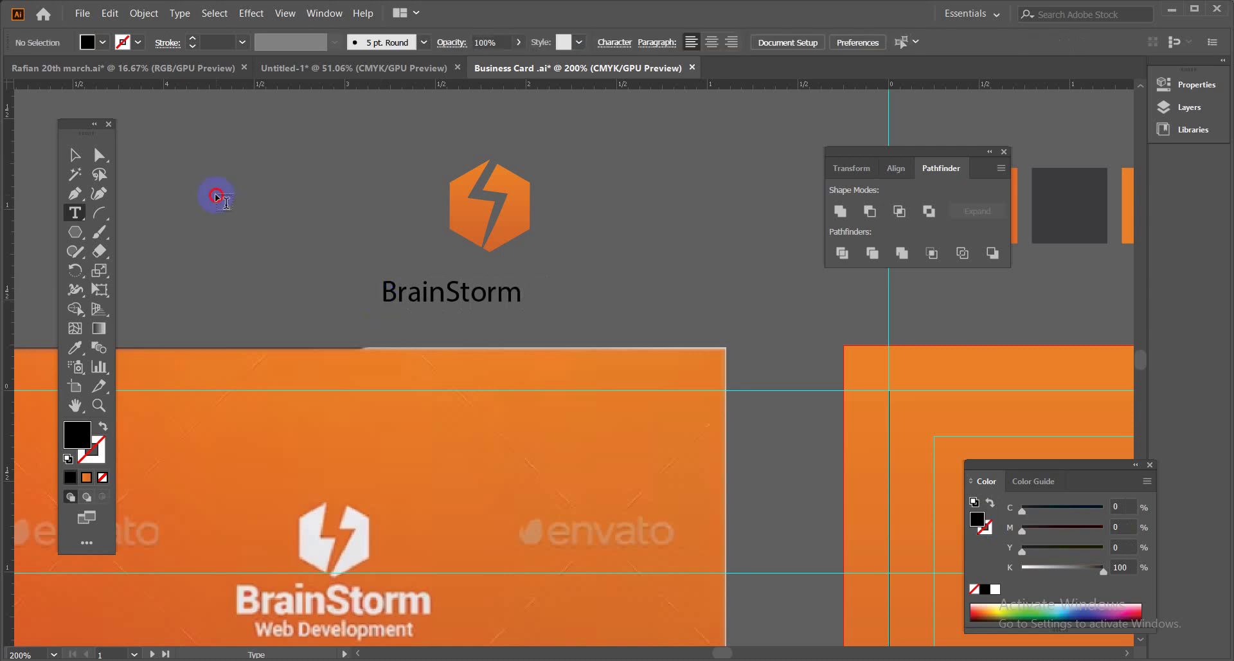
pyautogui.click(217, 196)
pyautogui.write('Web Development')
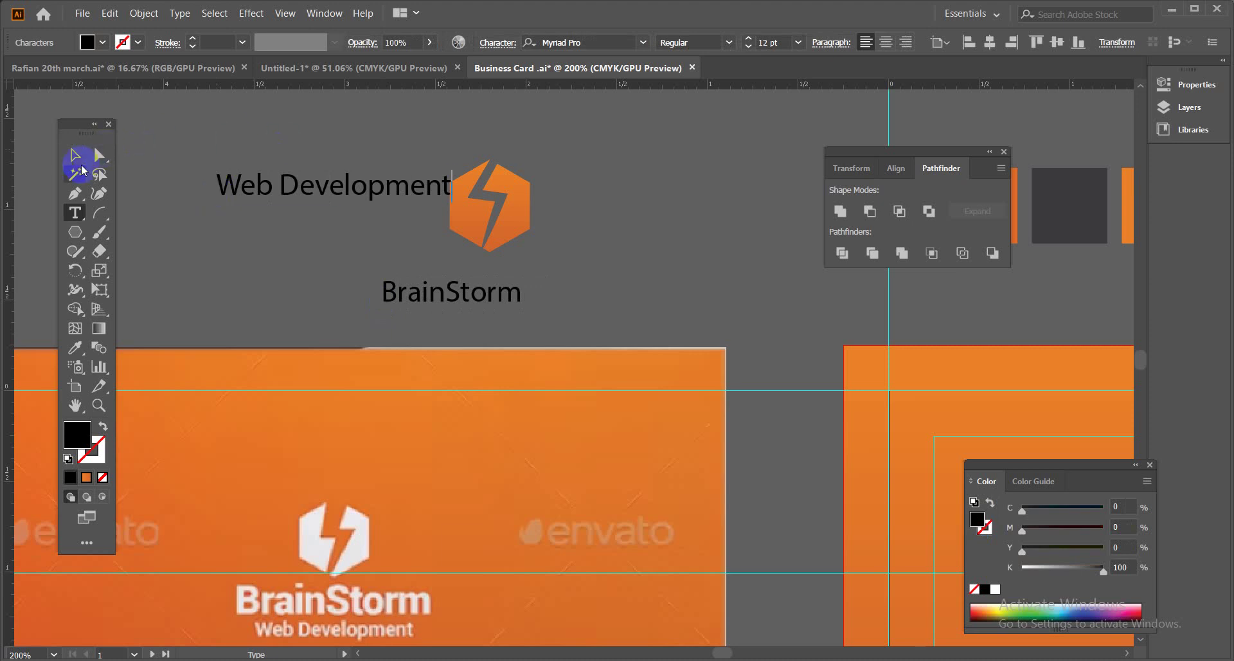
pyautogui.click(74, 154)
pyautogui.moveTo(252, 195); pyautogui.dragTo(203, 341)
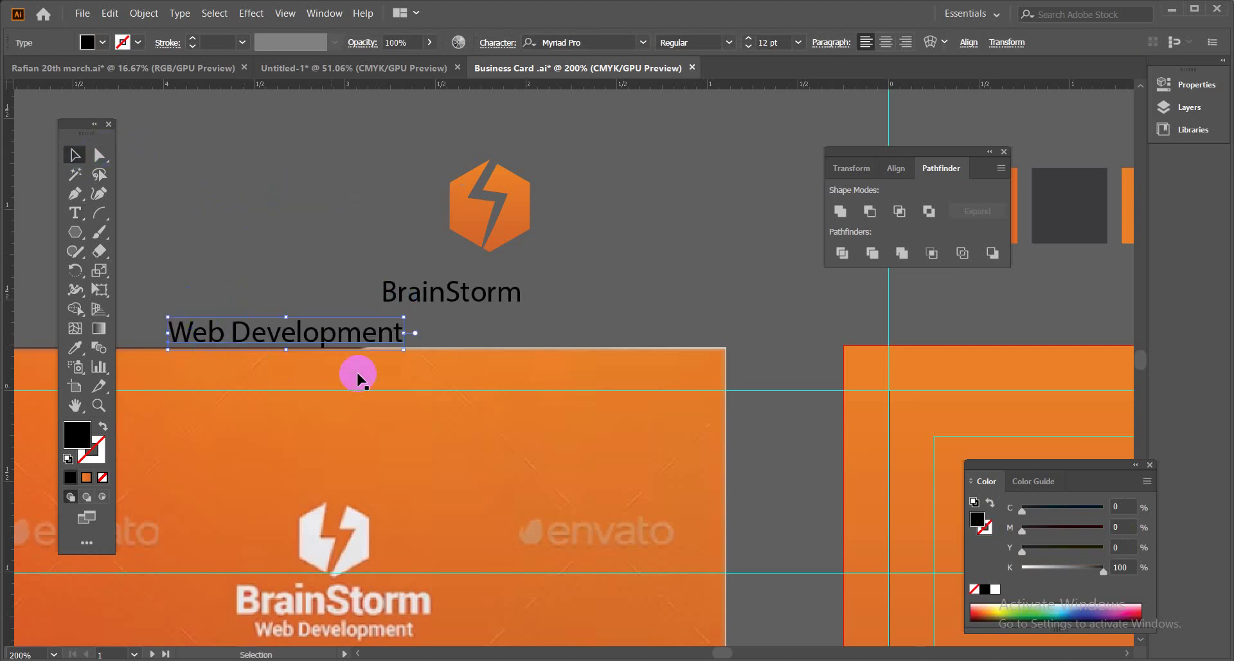
# Enlarge the BrainStorm text to about 24 pt and select the hexagon logo group.
pyautogui.click(514, 292)
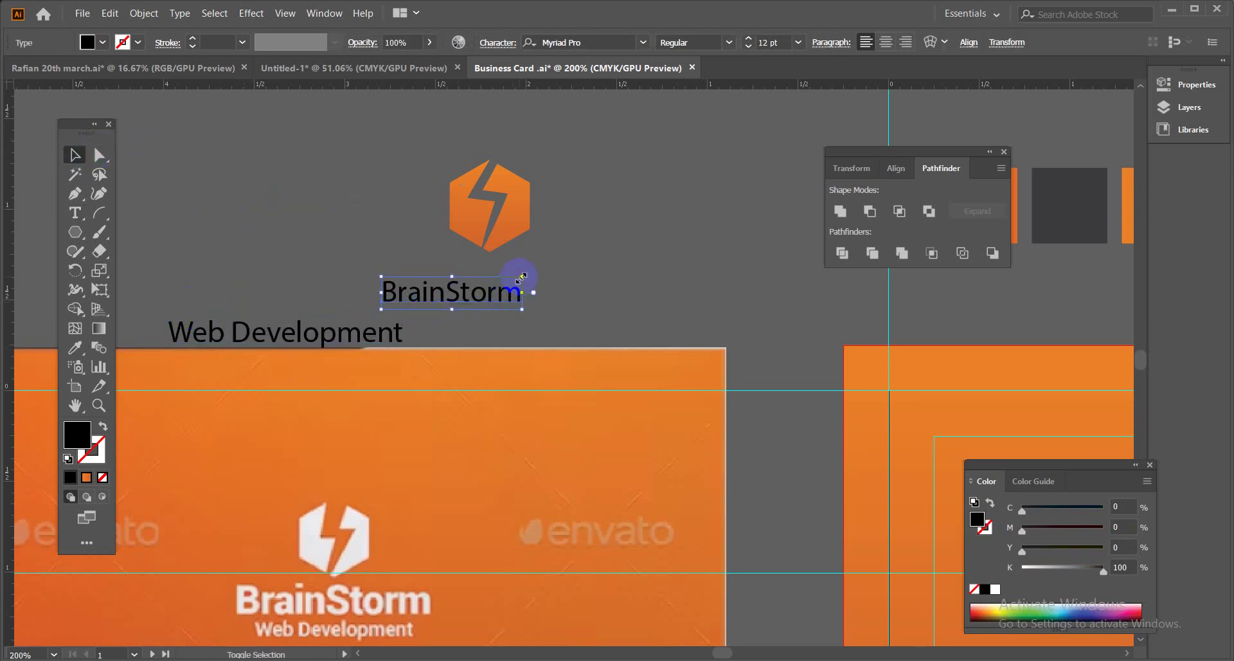
pyautogui.moveTo(521, 278); pyautogui.dragTo(572, 243)
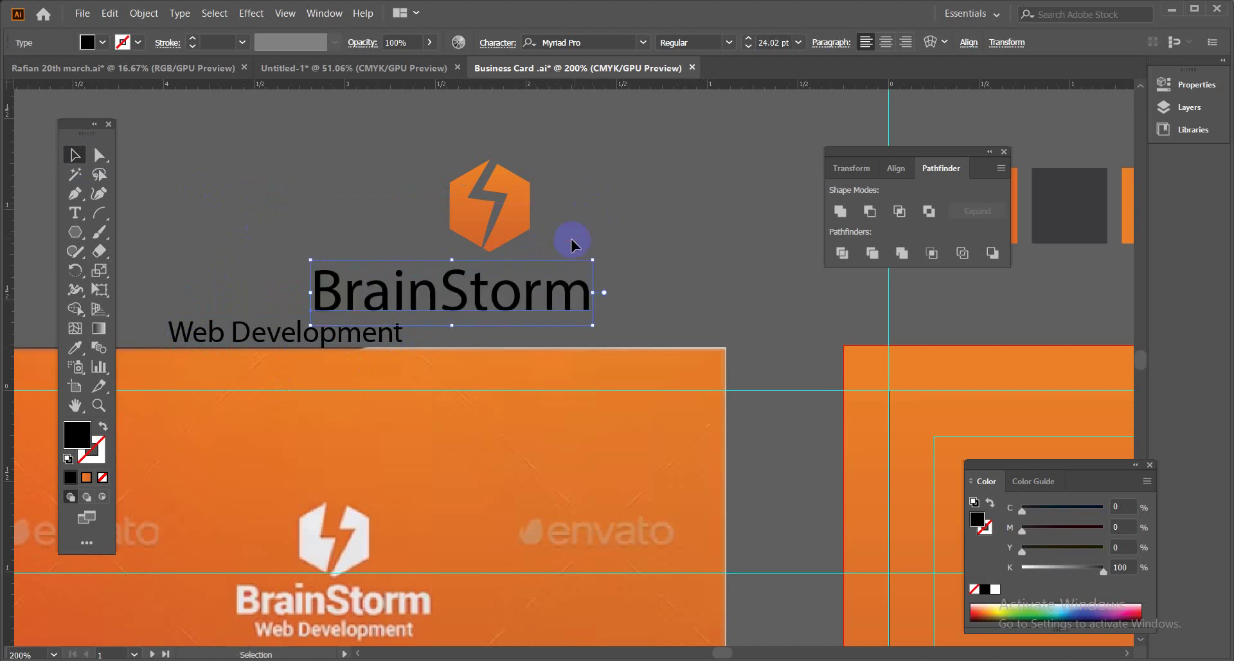
pyautogui.press('a')
pyautogui.moveTo(433, 138); pyautogui.dragTo(507, 177)
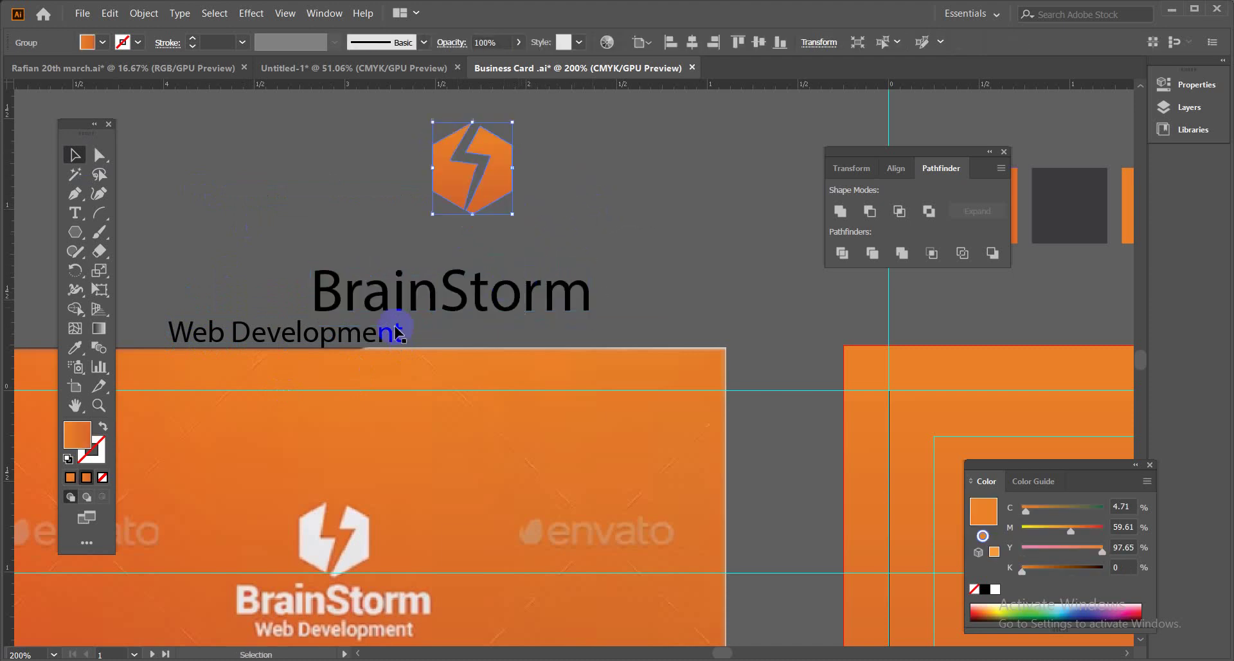
# Check the Google Meet call briefly, then return to the artwork.
pyautogui.click(154, 611)
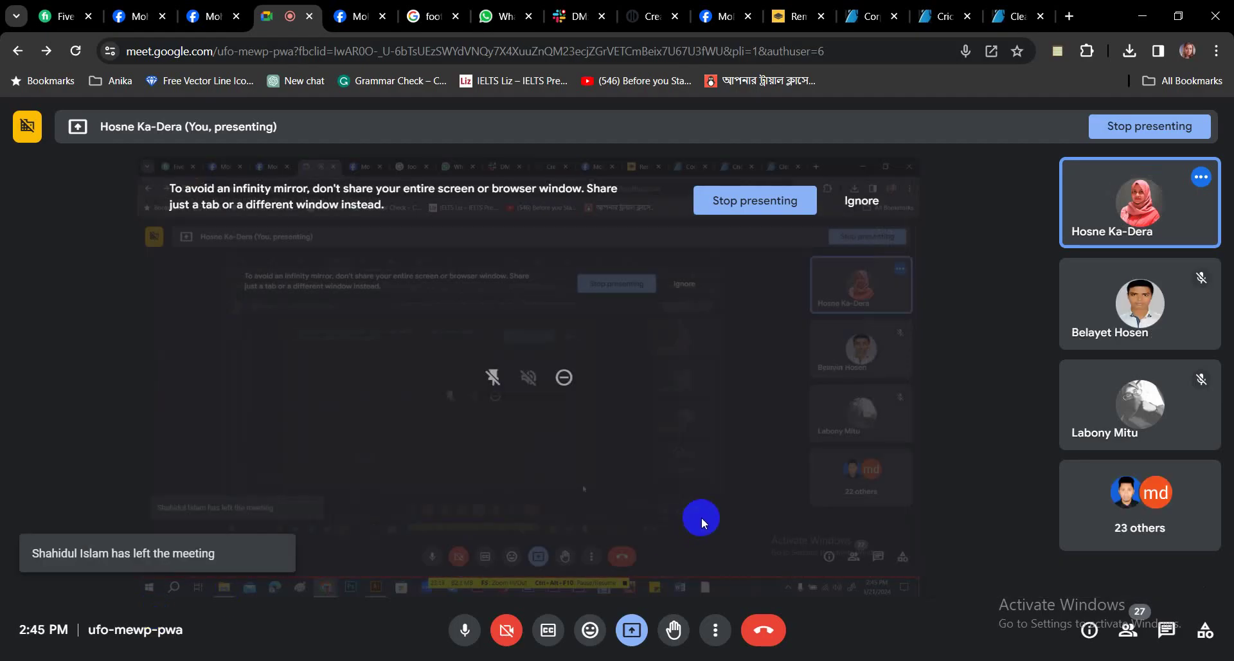
pyautogui.moveTo(1176, 334)
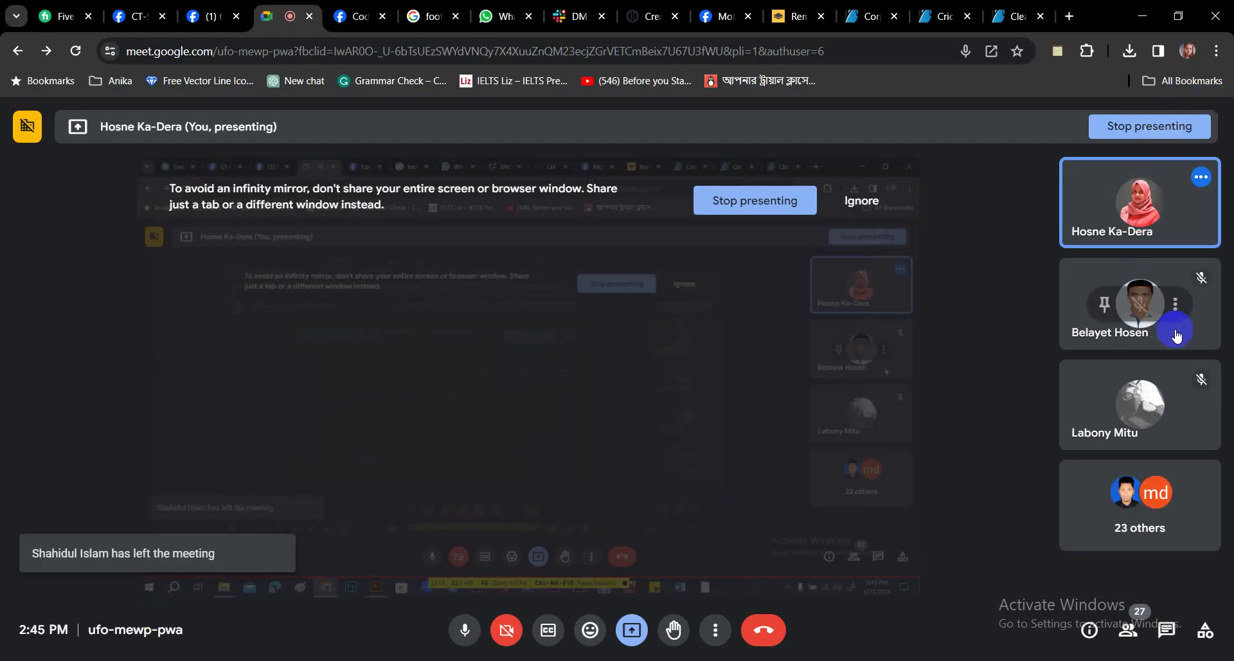
pyautogui.click(1143, 16)
pyautogui.click(511, 261)
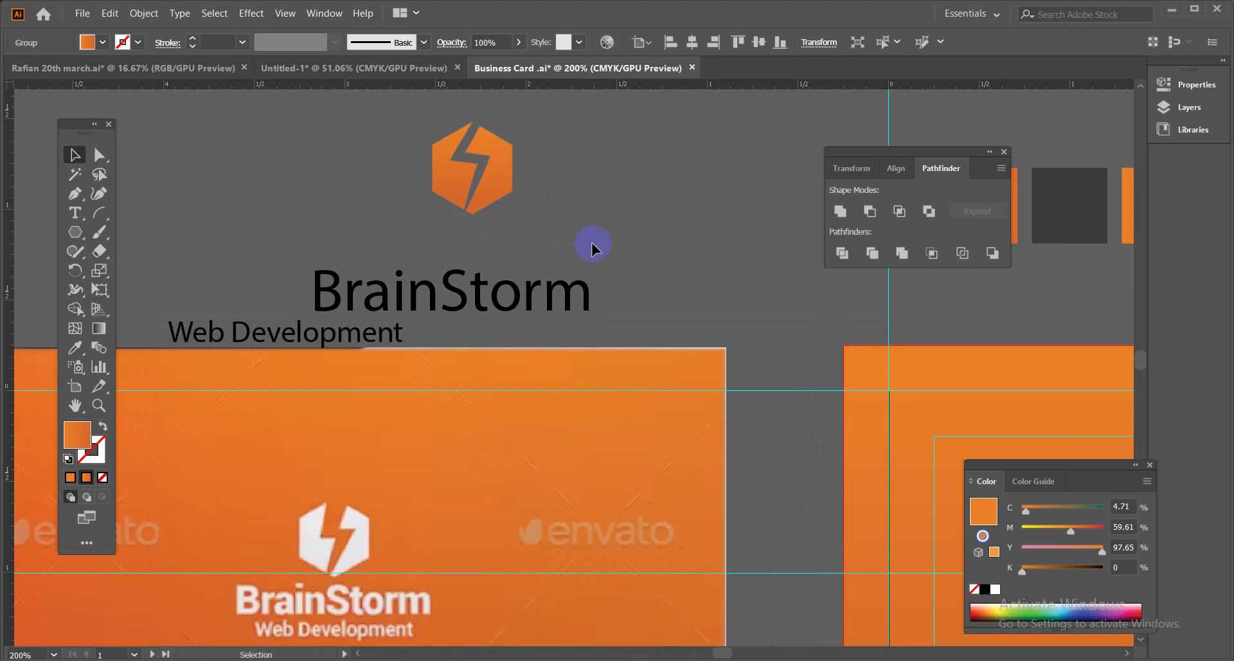
# Raise the hexagon logo, place BrainStorm directly beneath it, then switch to the Google Meet call.
pyautogui.scroll(2, 592, 242)
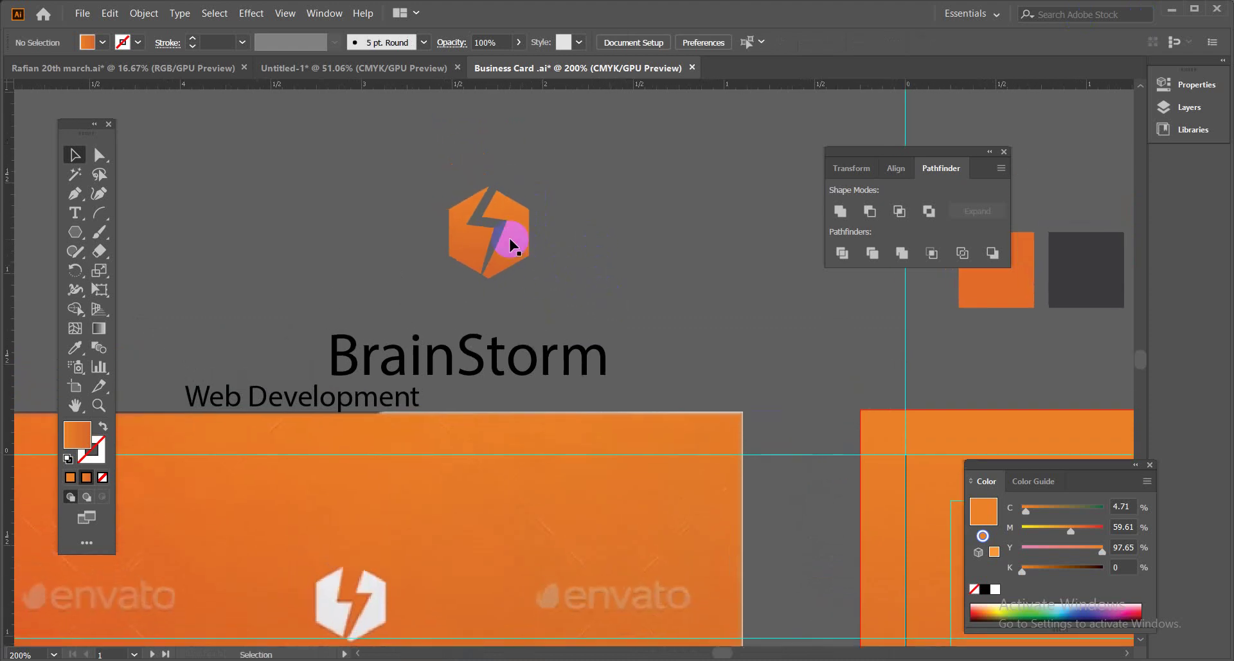
pyautogui.moveTo(508, 236); pyautogui.dragTo(519, 170)
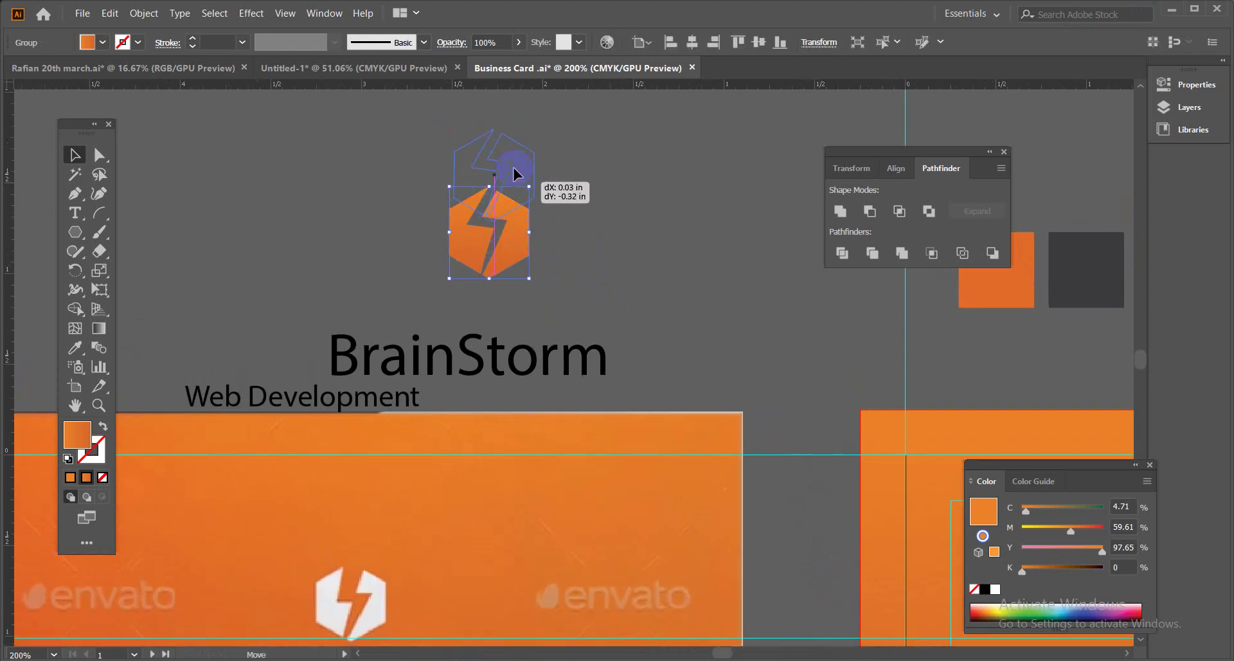
pyautogui.moveTo(525, 366); pyautogui.dragTo(549, 264)
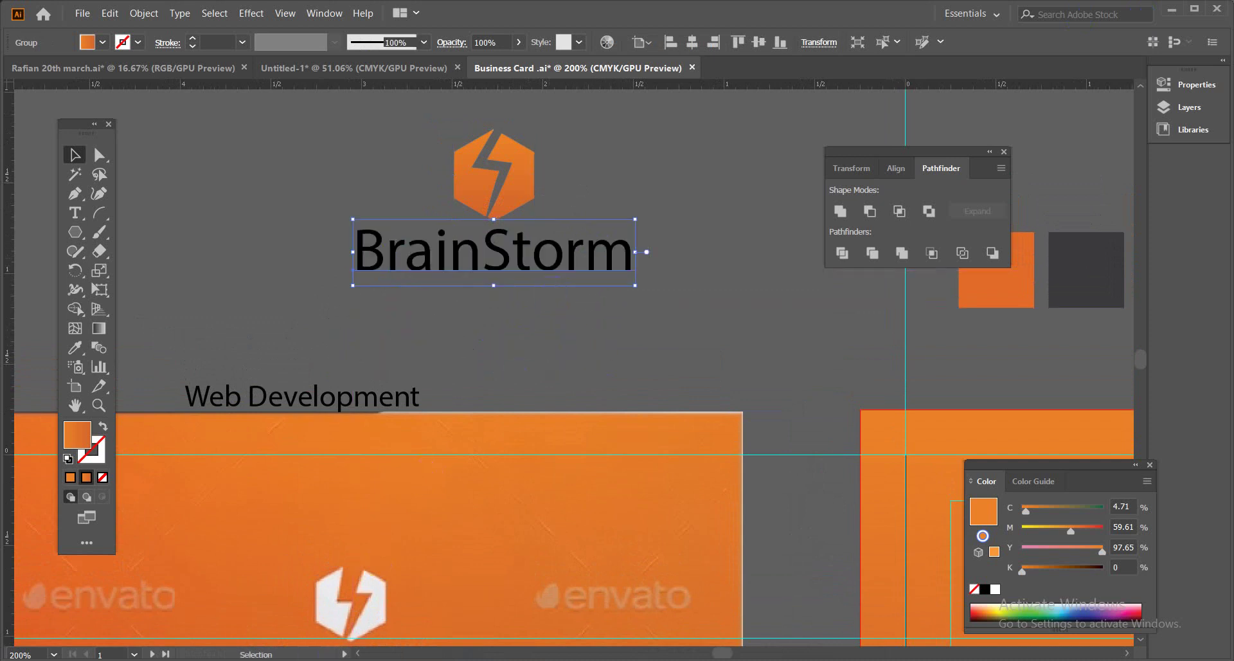
pyautogui.moveTo(245, 650)
pyautogui.click(170, 612)
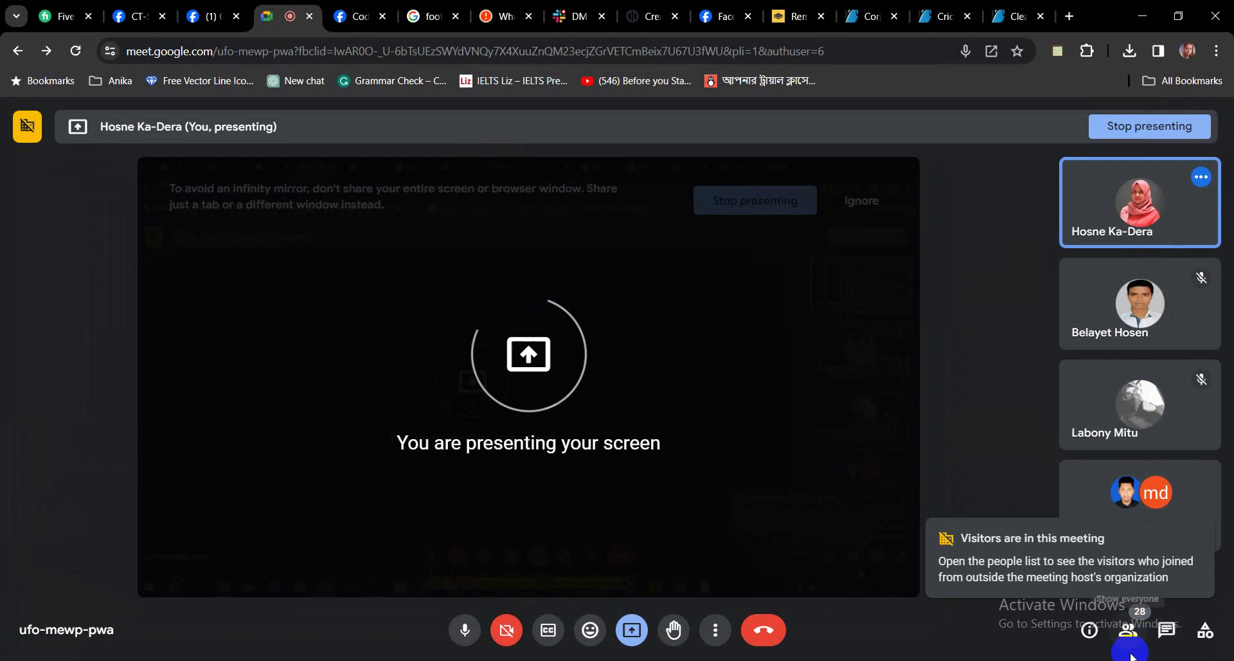
pyautogui.click(1128, 630)
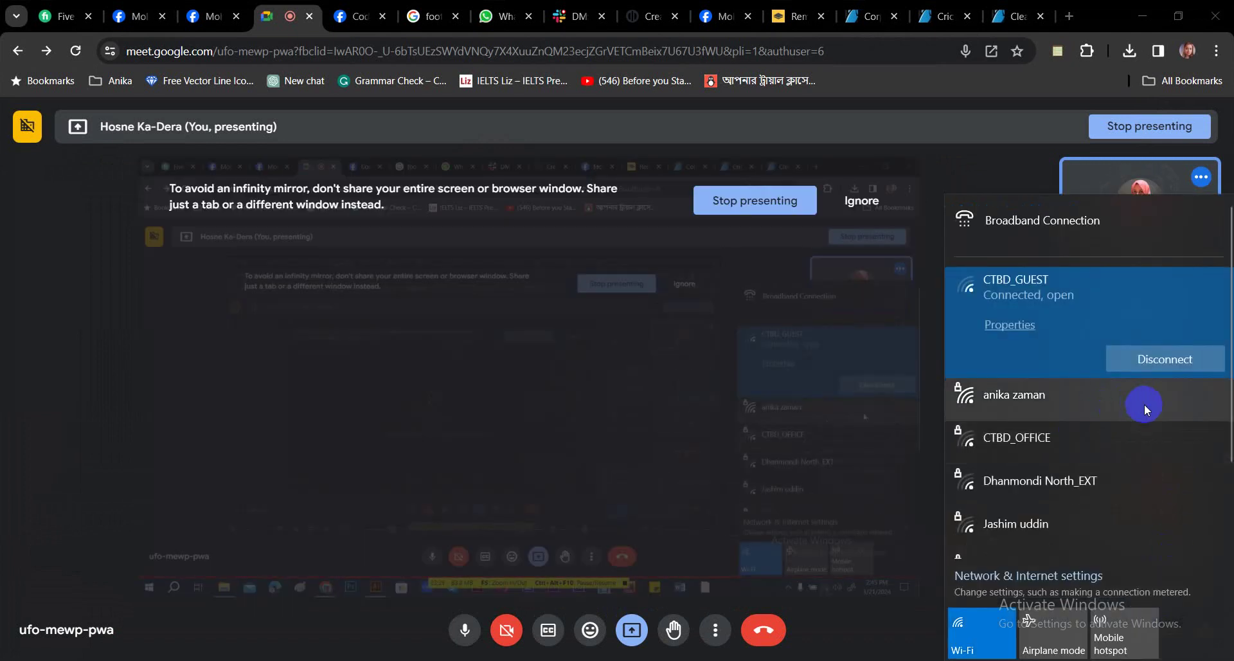
pyautogui.scroll(-3, 1119, 473)
pyautogui.scroll(1, 1120, 473)
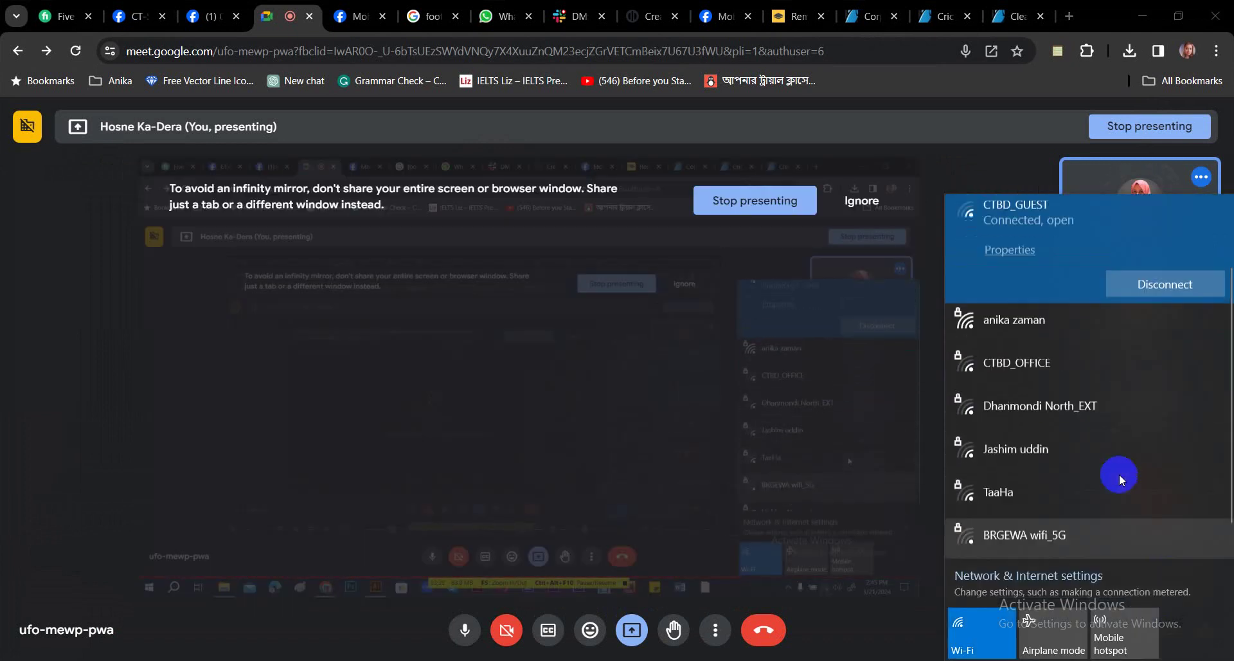
pyautogui.scroll(1, 1120, 473)
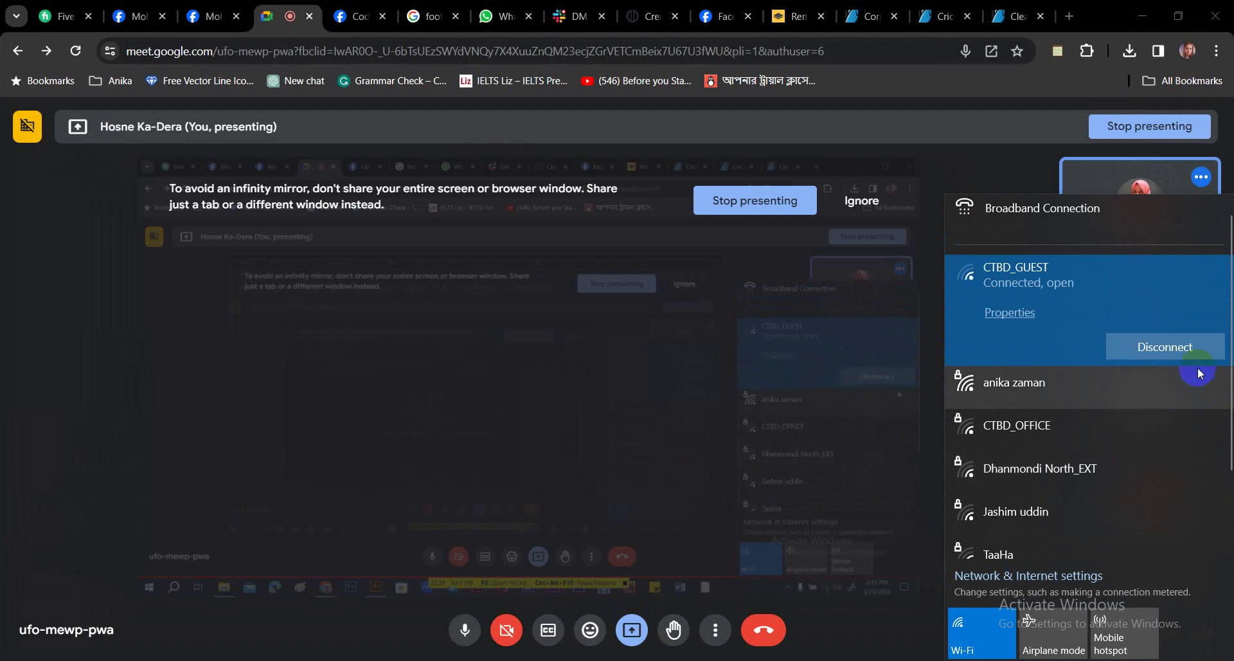
pyautogui.click(624, 389)
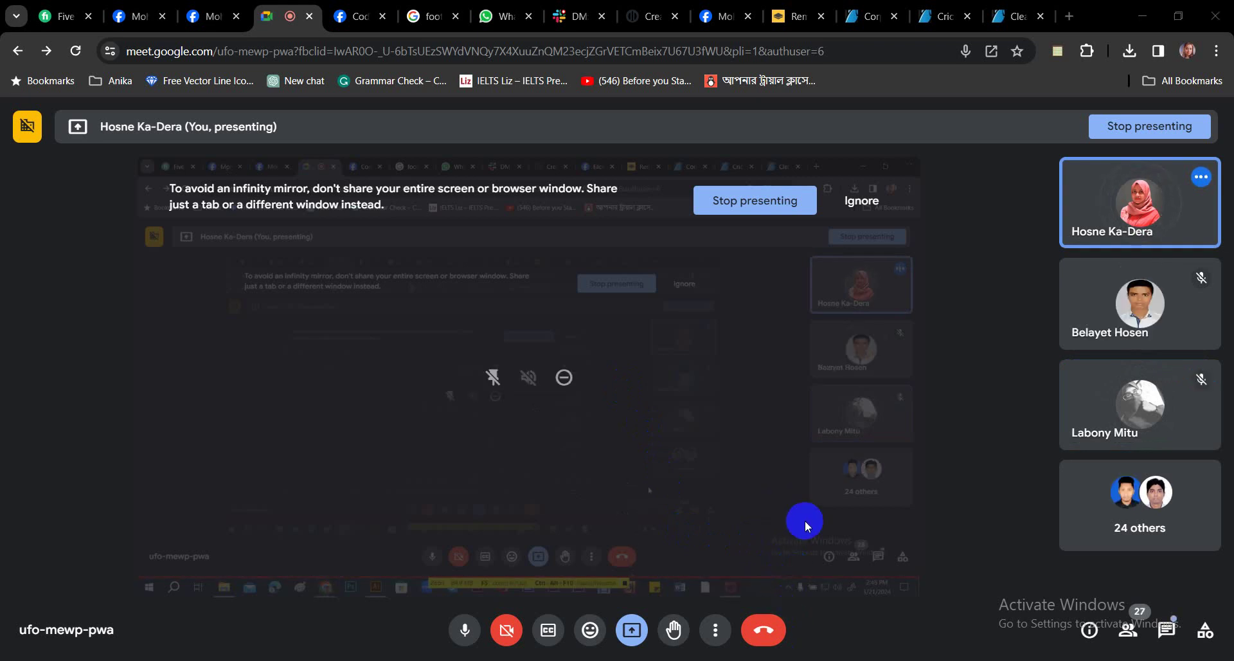
pyautogui.moveTo(376, 660)
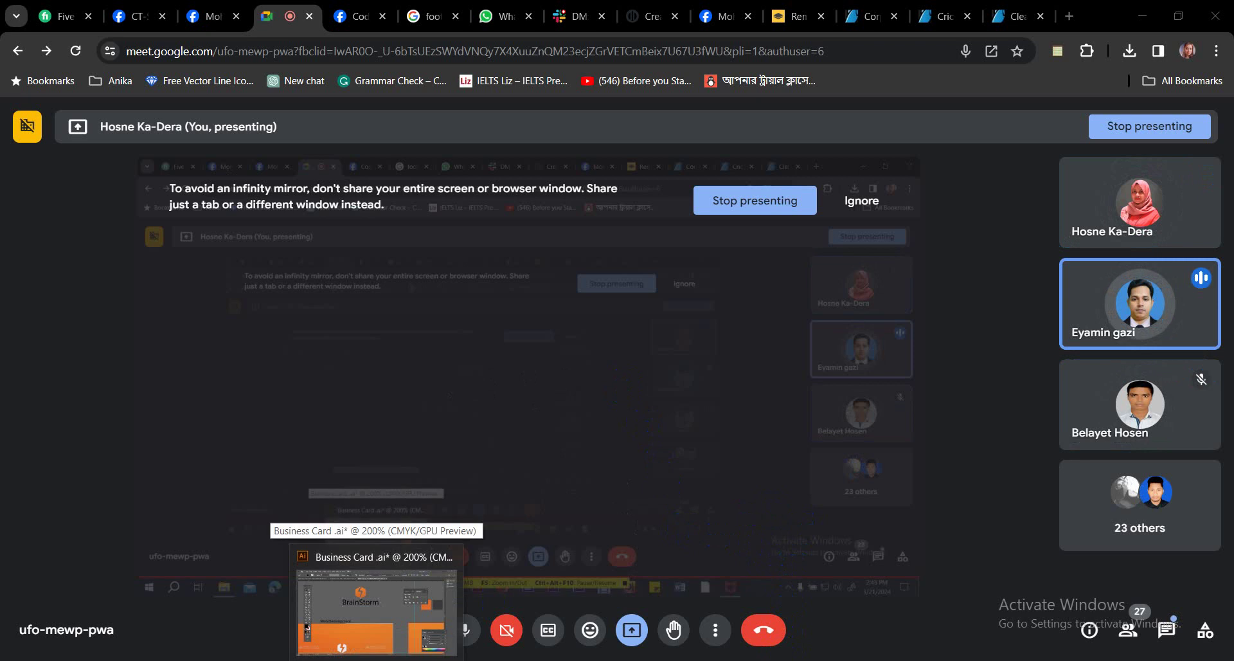
# Return to the business card artwork, pan the view up and right, then go back to Chrome.
pyautogui.click(377, 623)
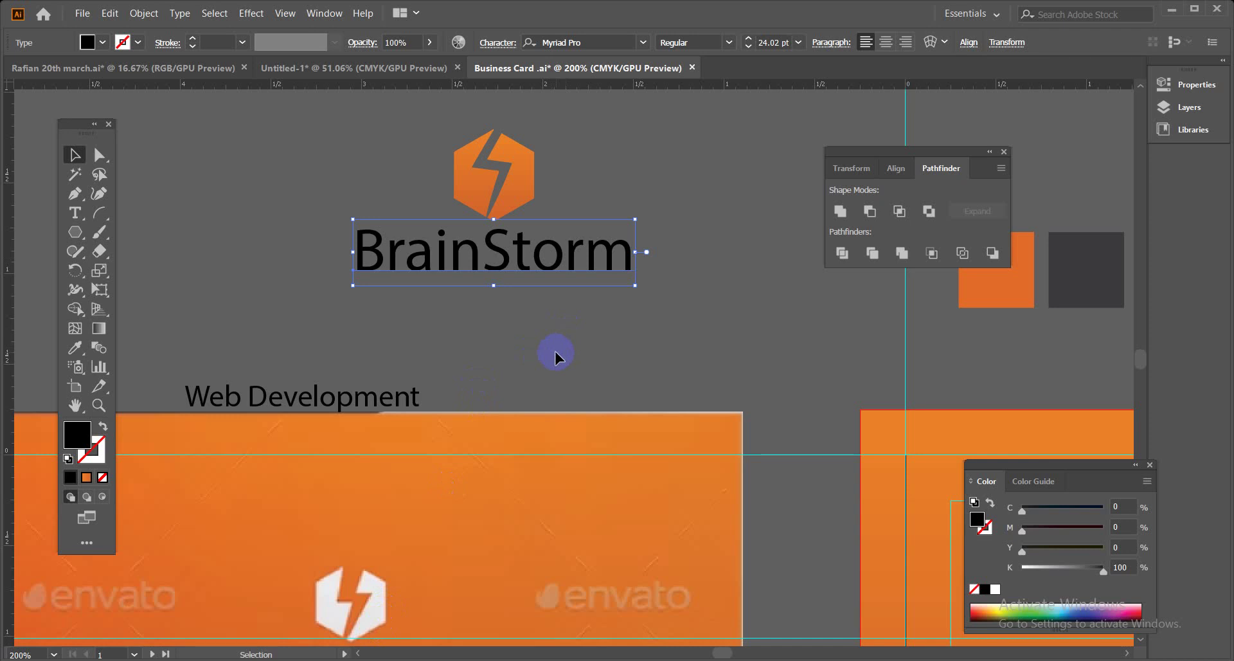
pyautogui.press('space')
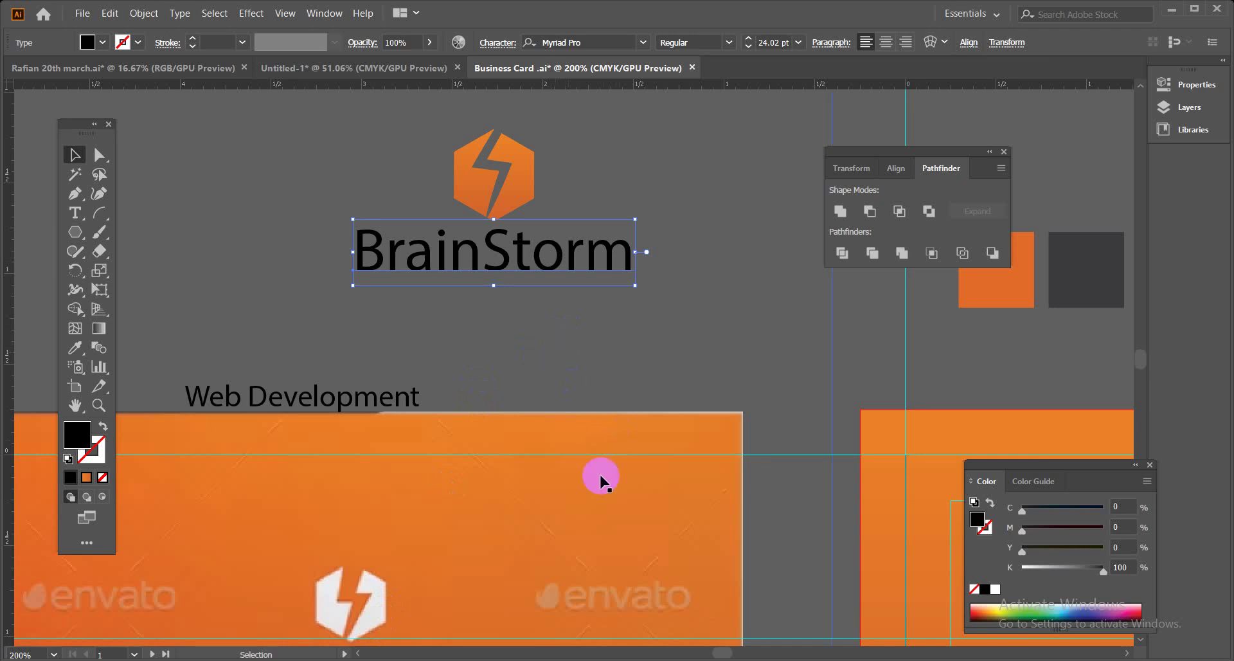
pyautogui.moveTo(579, 443); pyautogui.dragTo(608, 427)
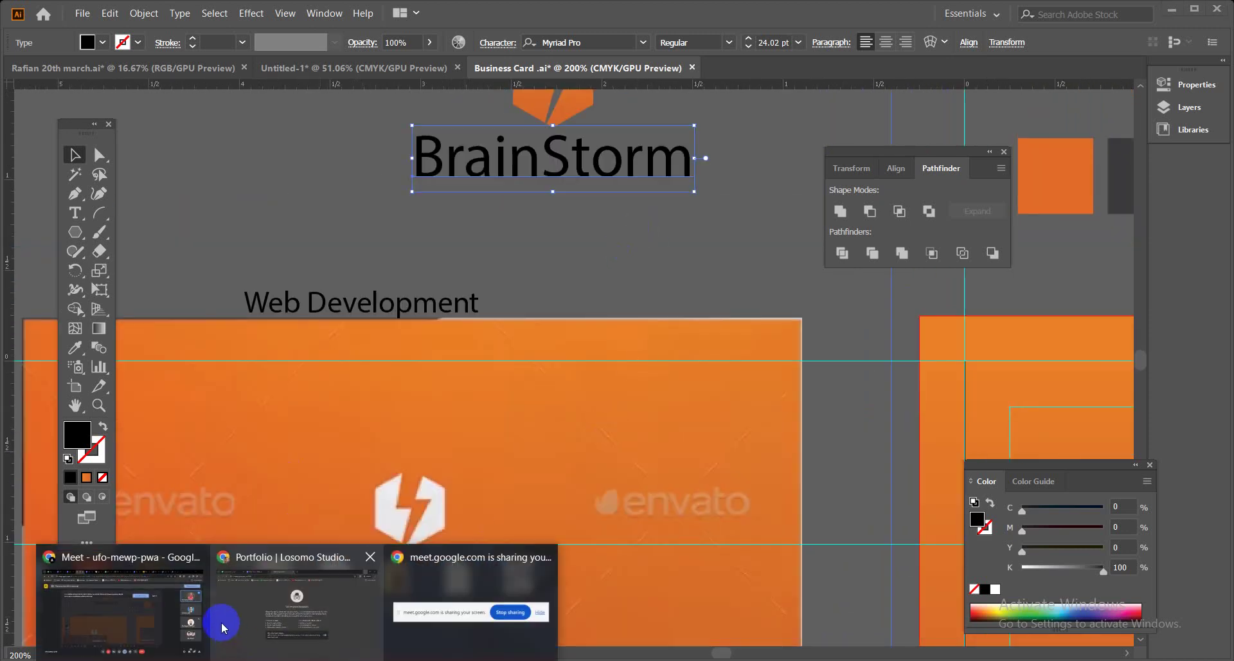
pyautogui.click(142, 607)
# Scroll through GraphicRiver's Clean Business Card Template page, then return to the Illustrator business card.
pyautogui.click(929, 18)
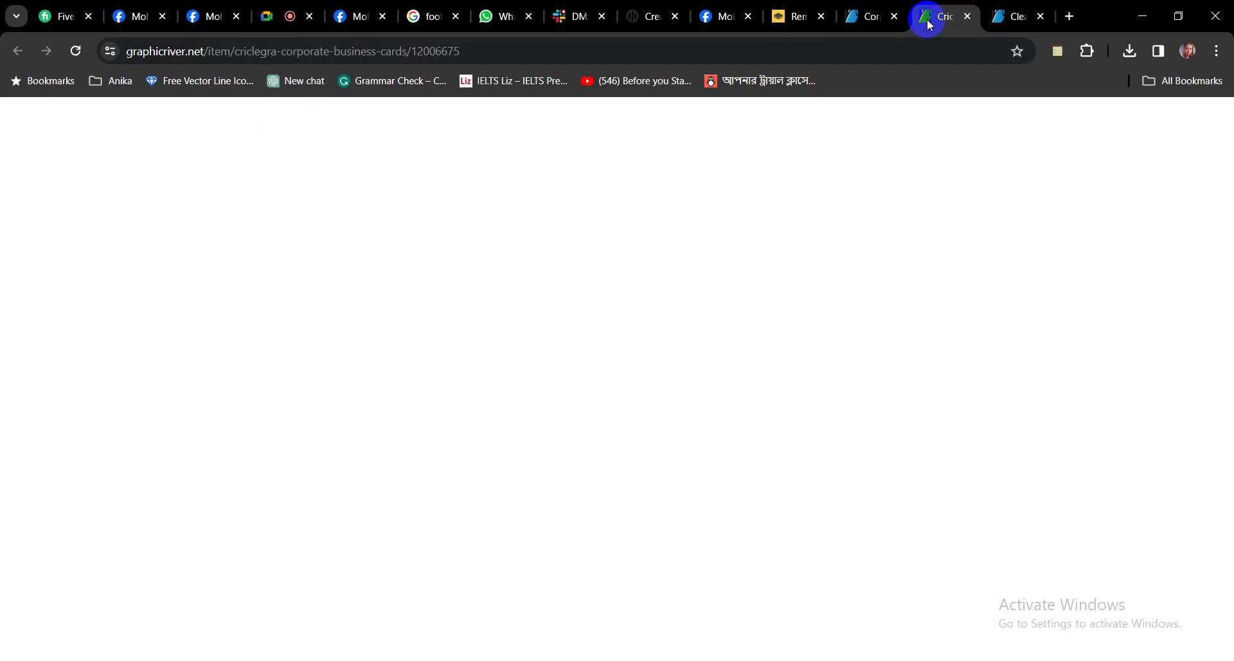
pyautogui.click(1022, 16)
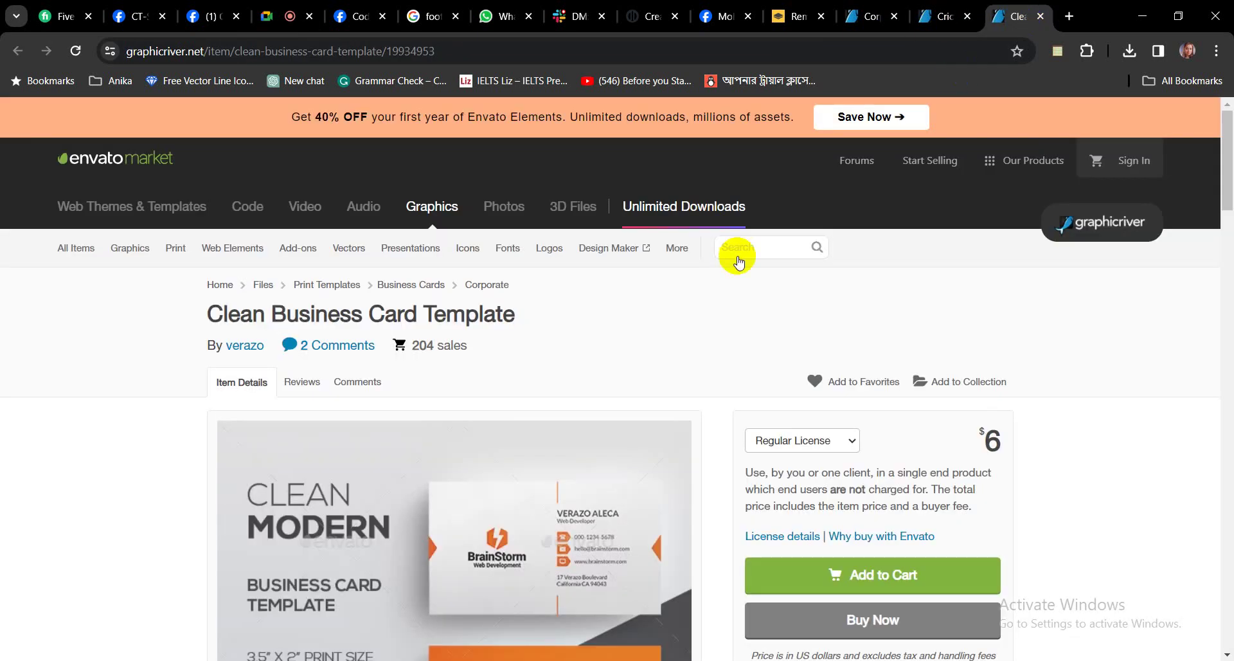
pyautogui.scroll(-10, 720, 513)
pyautogui.scroll(-15, 720, 513)
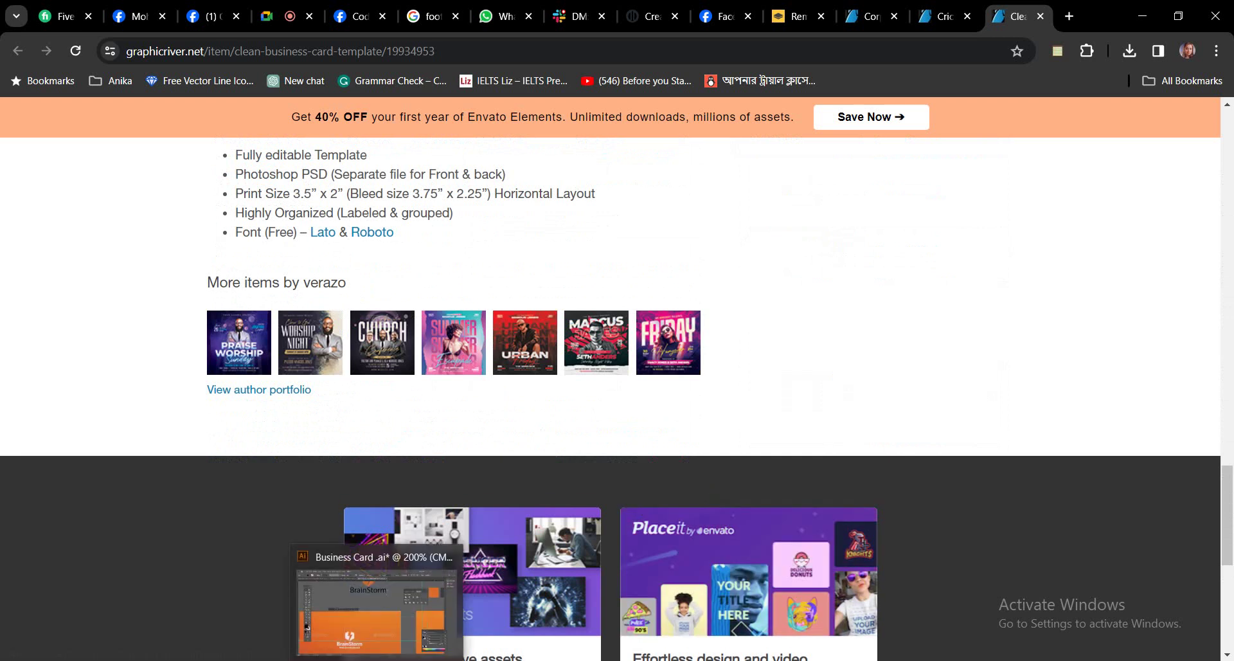
pyautogui.click(412, 611)
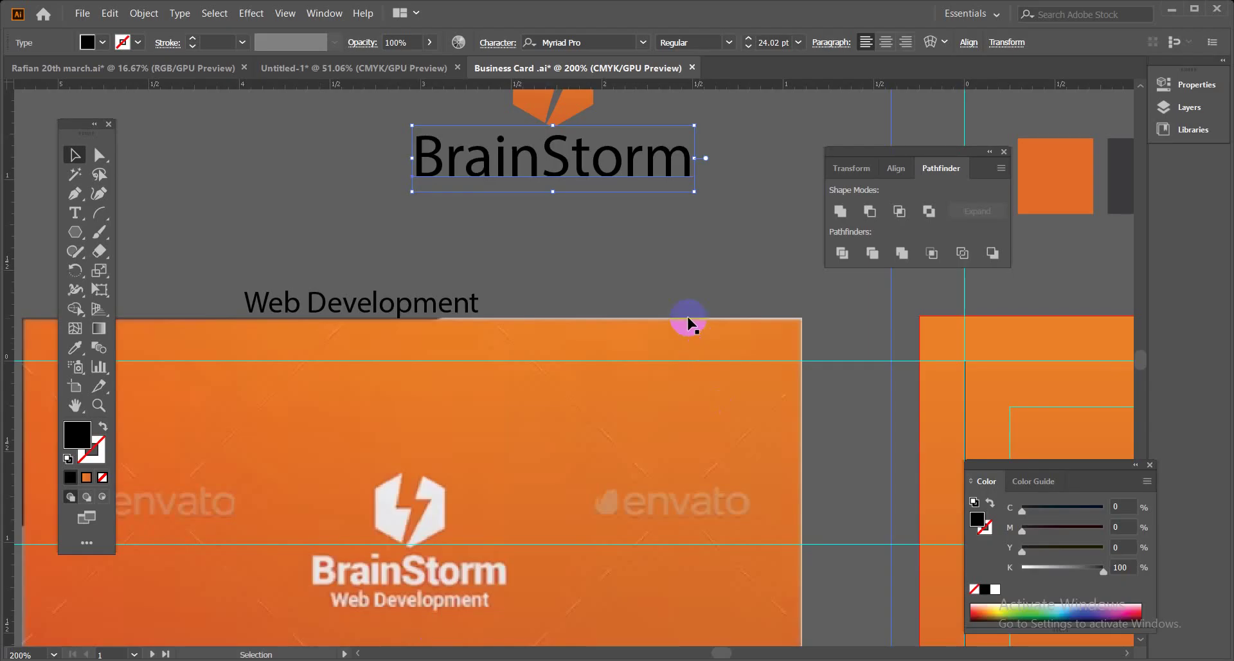
# Change the BrainStorm text's font to Lato Black.
pyautogui.moveTo(340, 239); pyautogui.dragTo(406, 307)
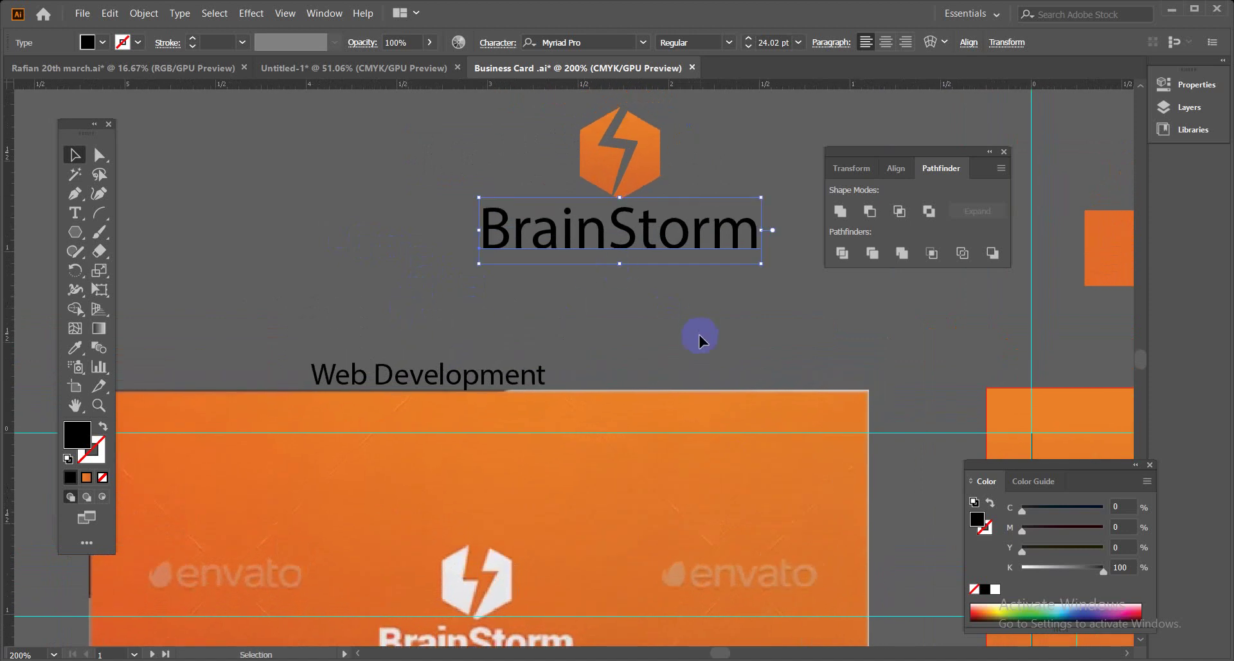
pyautogui.moveTo(641, 373); pyautogui.dragTo(535, 302)
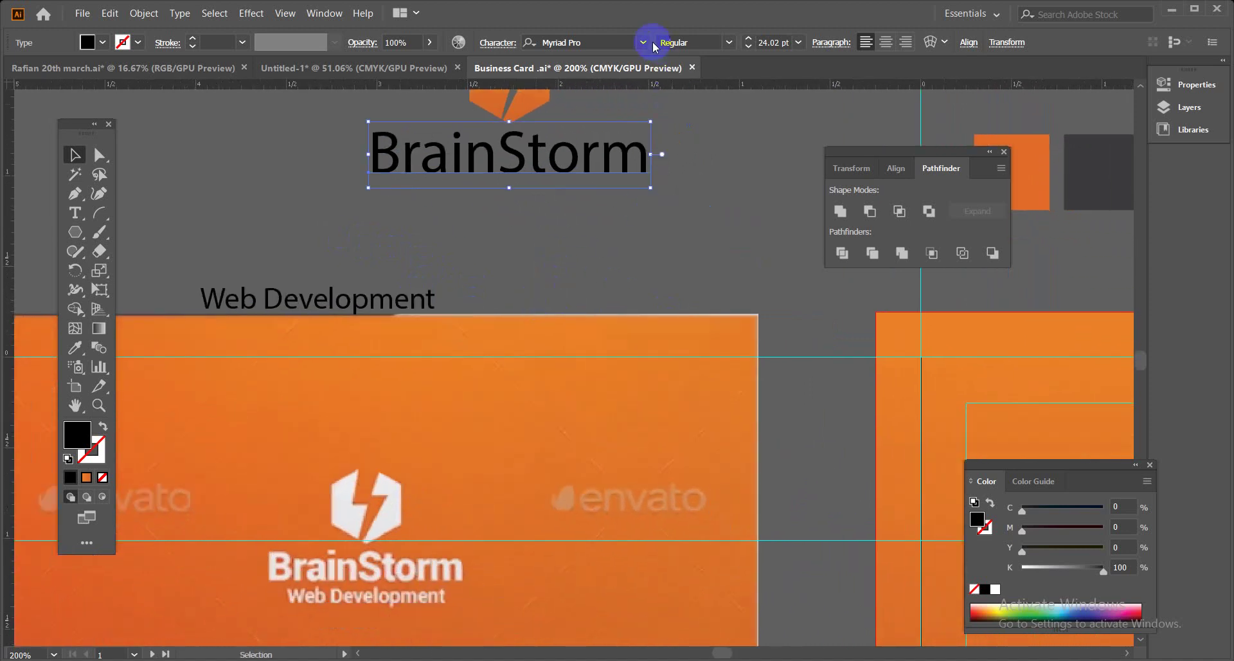
pyautogui.click(646, 41)
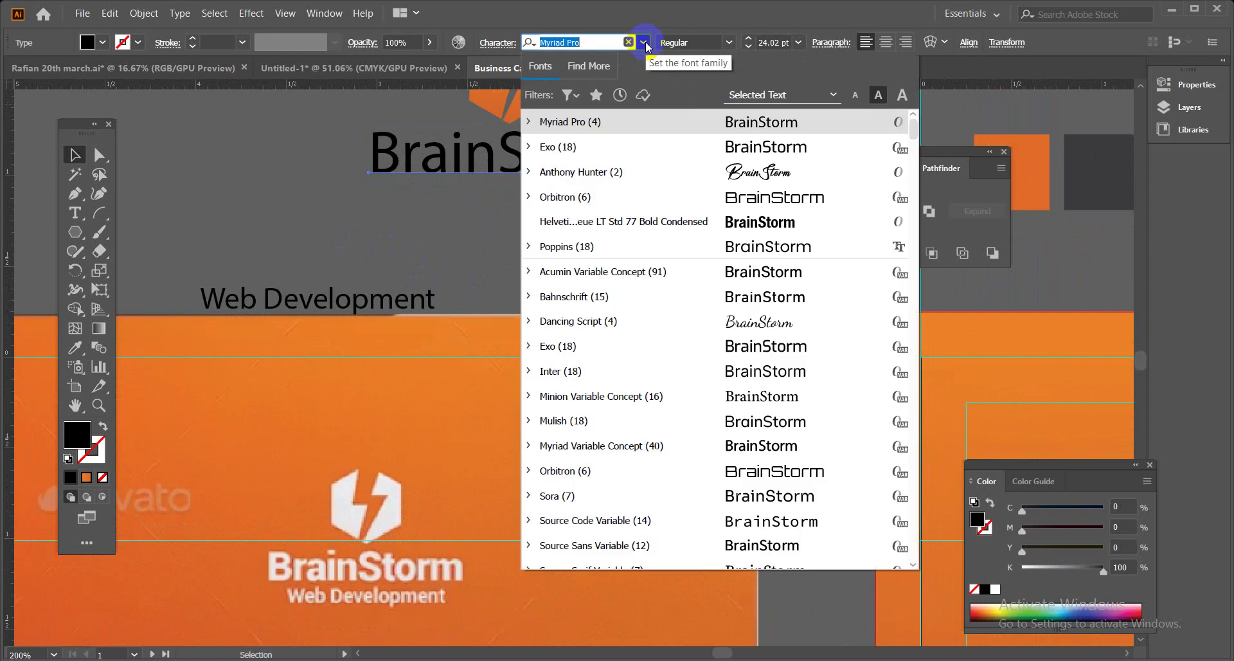
pyautogui.press('BackSpace')
pyautogui.write('lato')
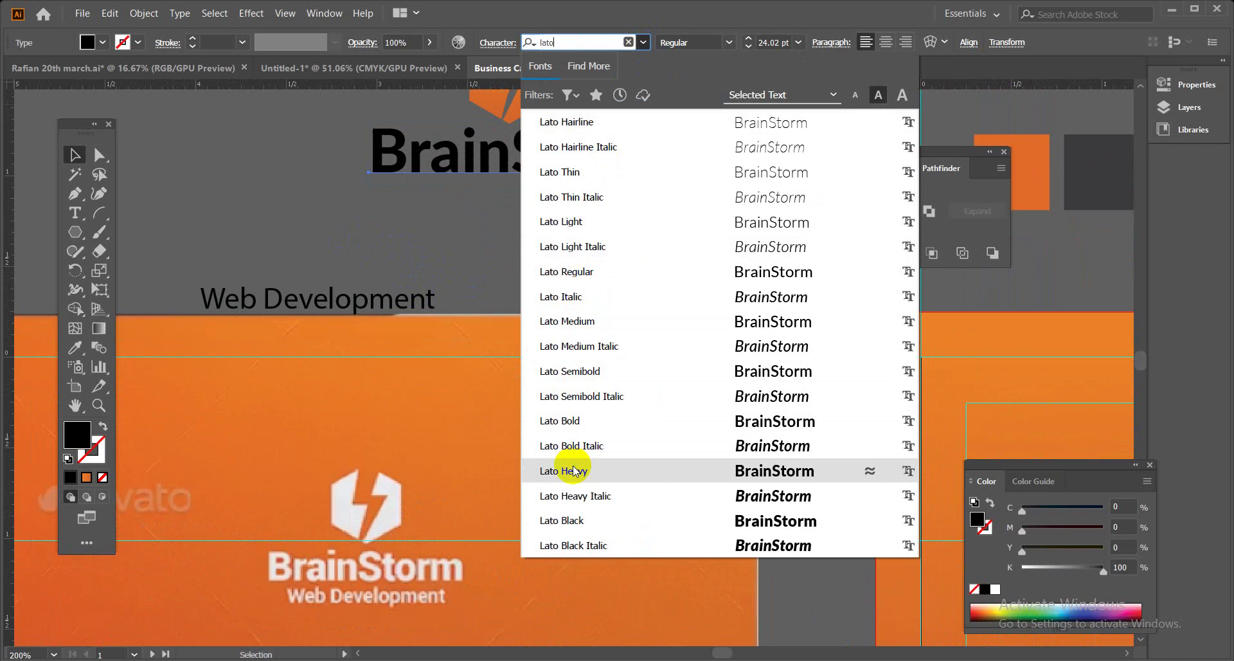
pyautogui.click(574, 521)
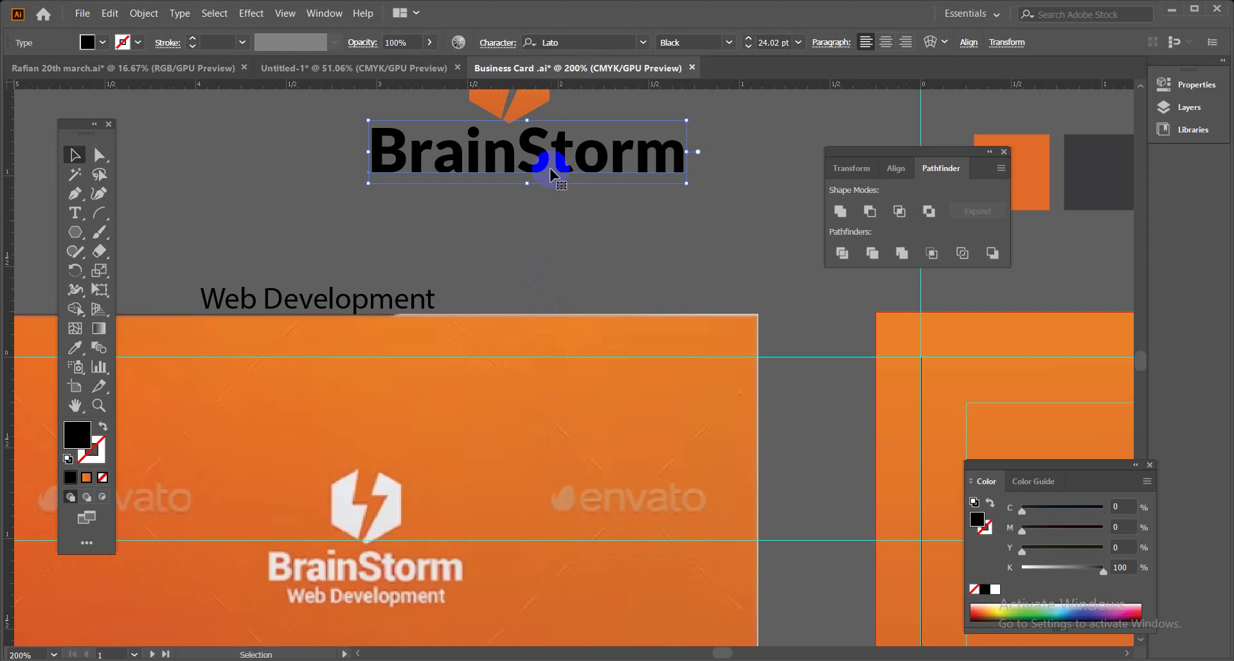
# Duplicate BrainStorm just below the original and set the copy to Roboto Bold Condensed.
pyautogui.moveTo(550, 170); pyautogui.dragTo(551, 221)
pyautogui.click(643, 42)
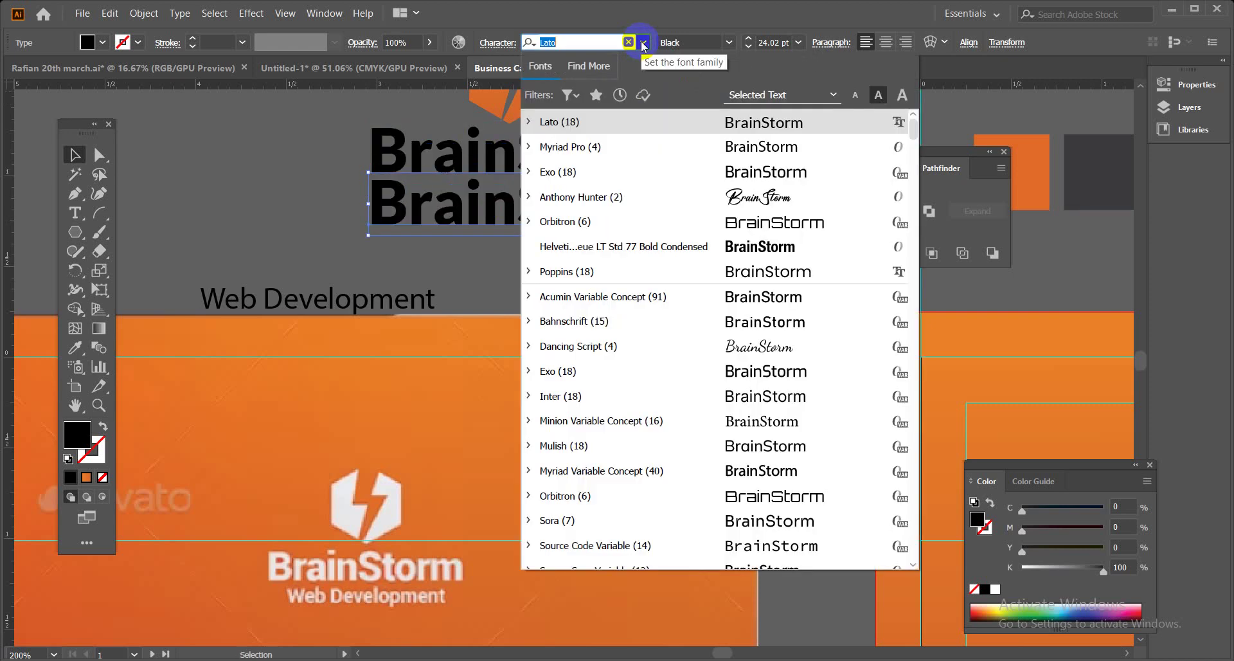
pyautogui.write('robo')
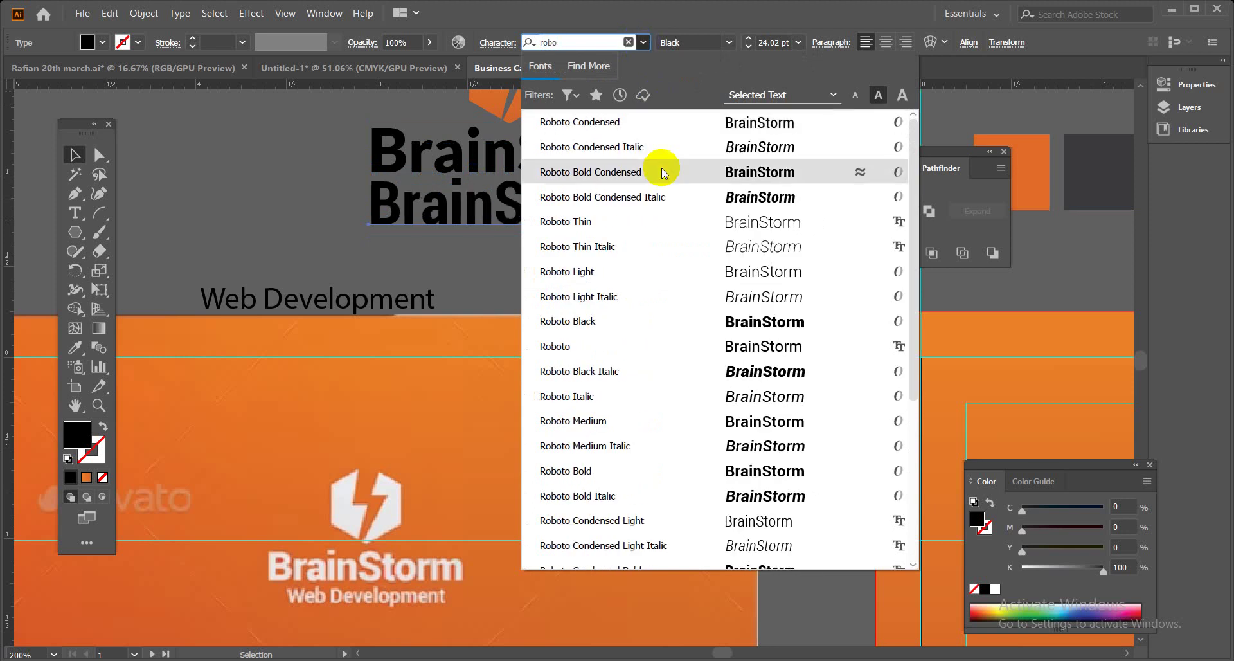
pyautogui.click(661, 168)
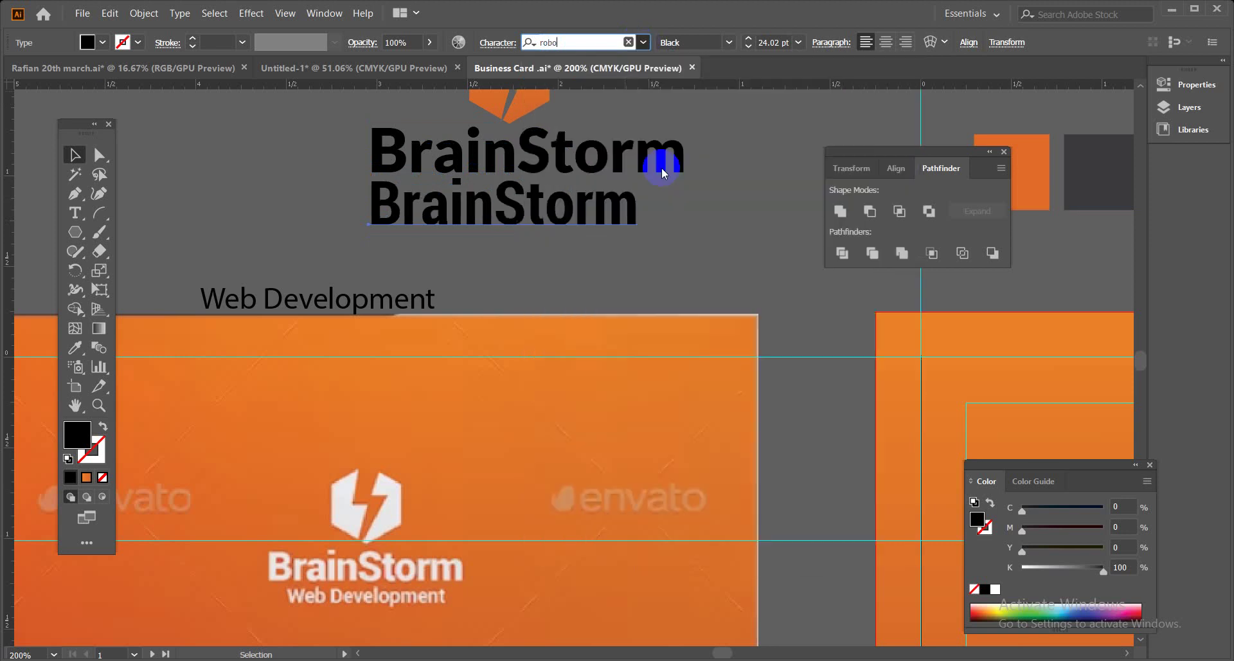
pyautogui.click(685, 248)
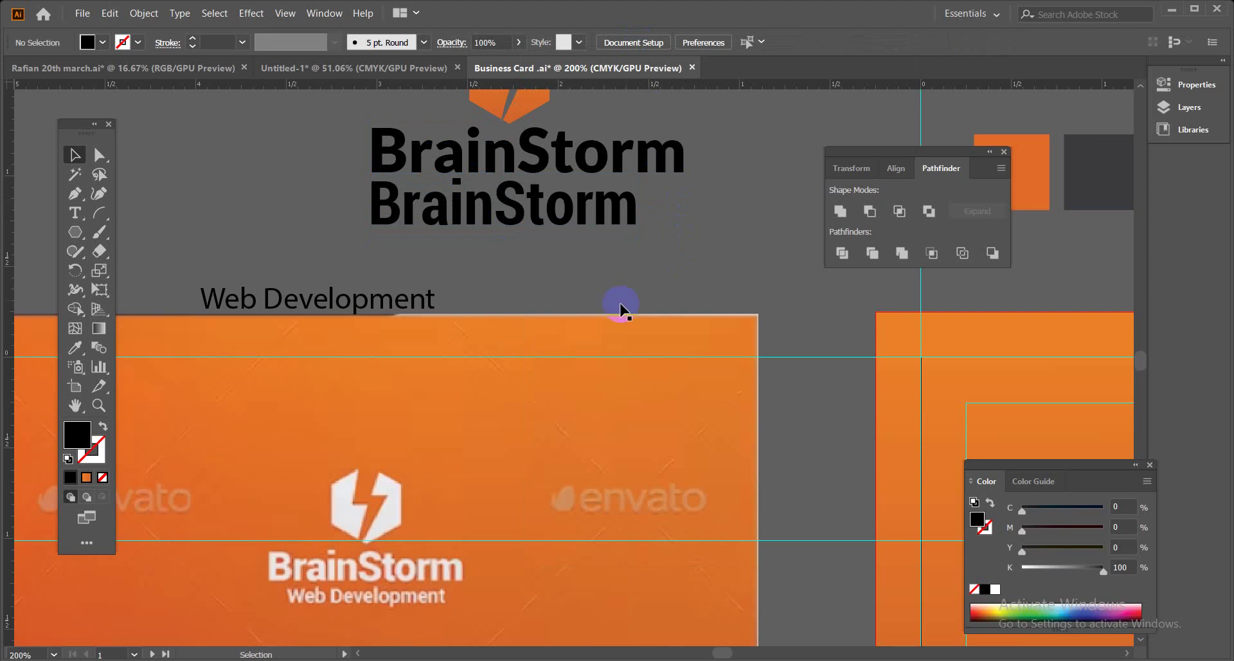
pyautogui.press('space')
pyautogui.moveTo(538, 352); pyautogui.dragTo(541, 330)
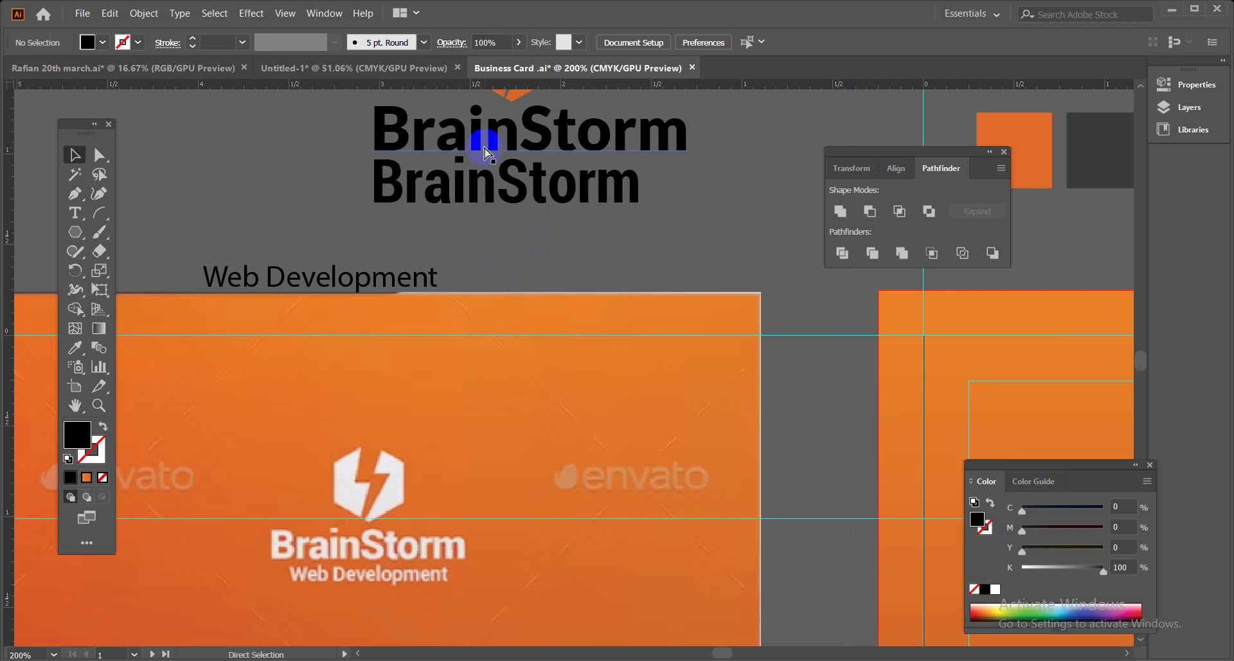
# Move the Lato copy aside, put the Roboto BrainStorm under the hexagon, and Web Development beneath it.
pyautogui.hotkey('ctrl', '1')
pyautogui.moveTo(462, 248); pyautogui.dragTo(268, 193)
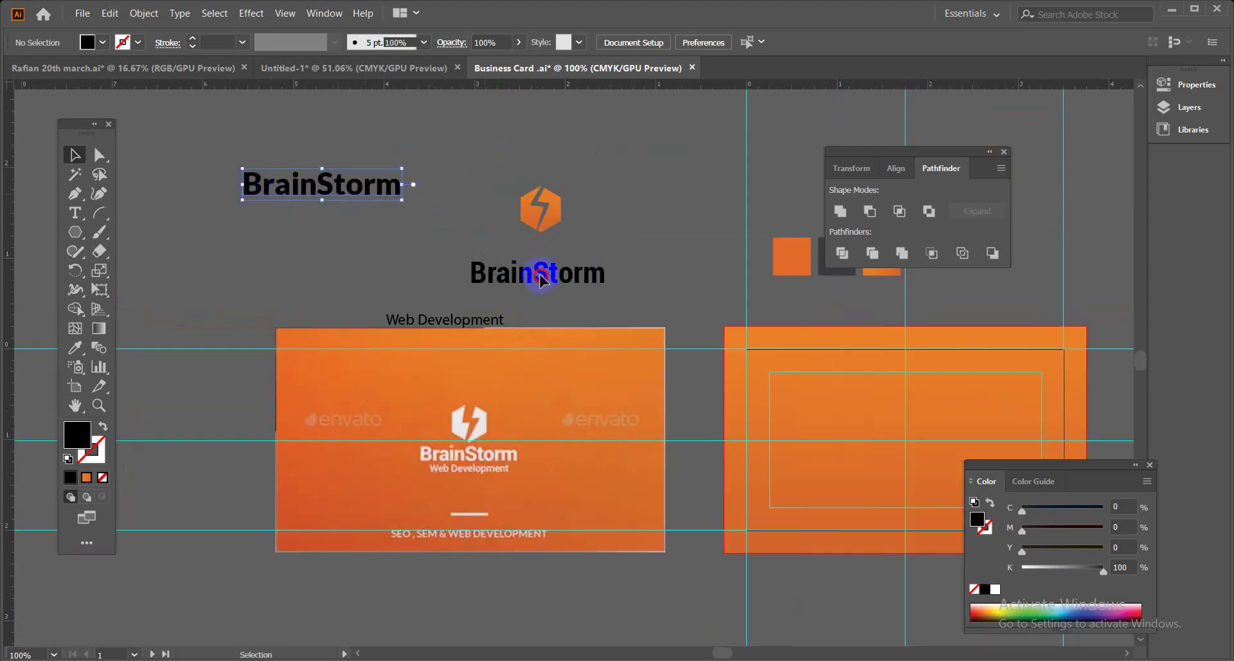
pyautogui.moveTo(564, 284); pyautogui.dragTo(564, 257)
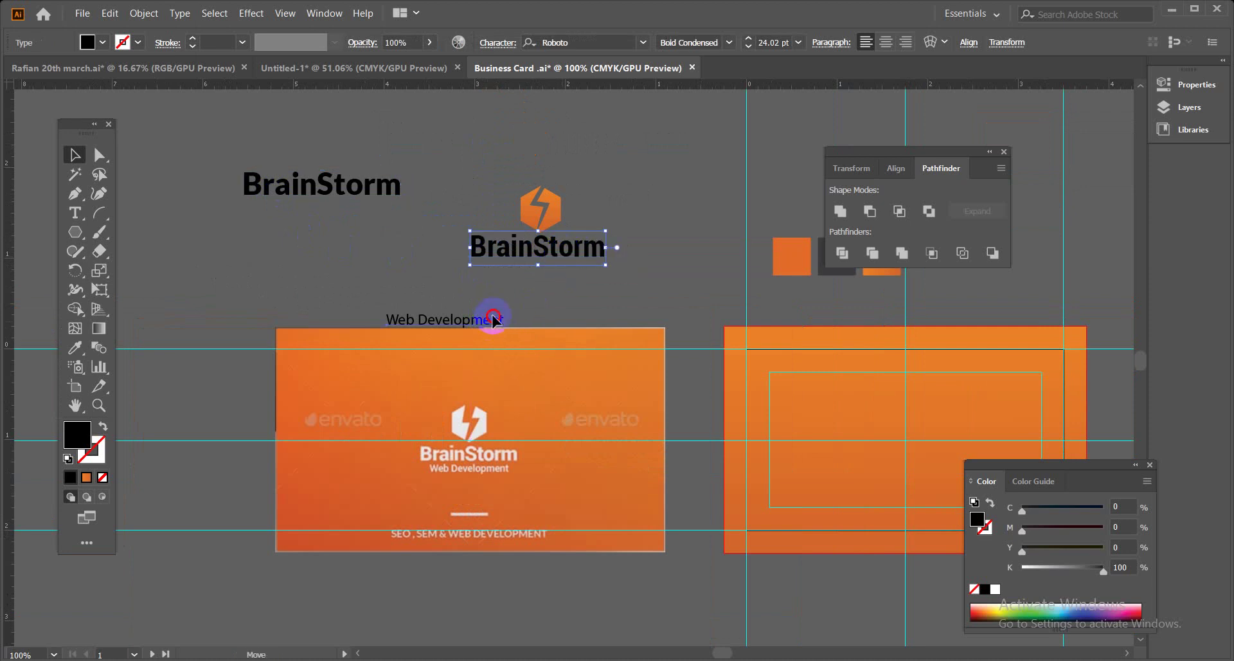
pyautogui.moveTo(494, 317); pyautogui.dragTo(584, 275)
# Scale Web Development down to 11.67 pt and centre it under BrainStorm.
pyautogui.click(587, 220)
pyautogui.hotkey('ctrl', '+')
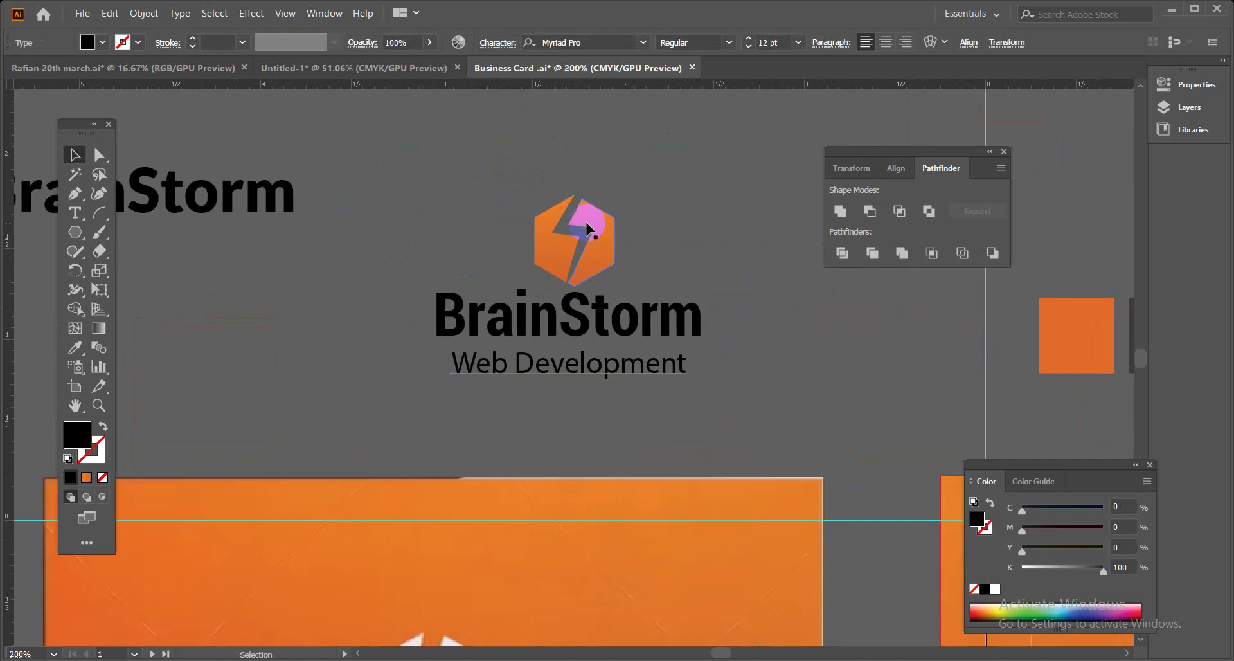
pyautogui.scroll(-5, 570, 421)
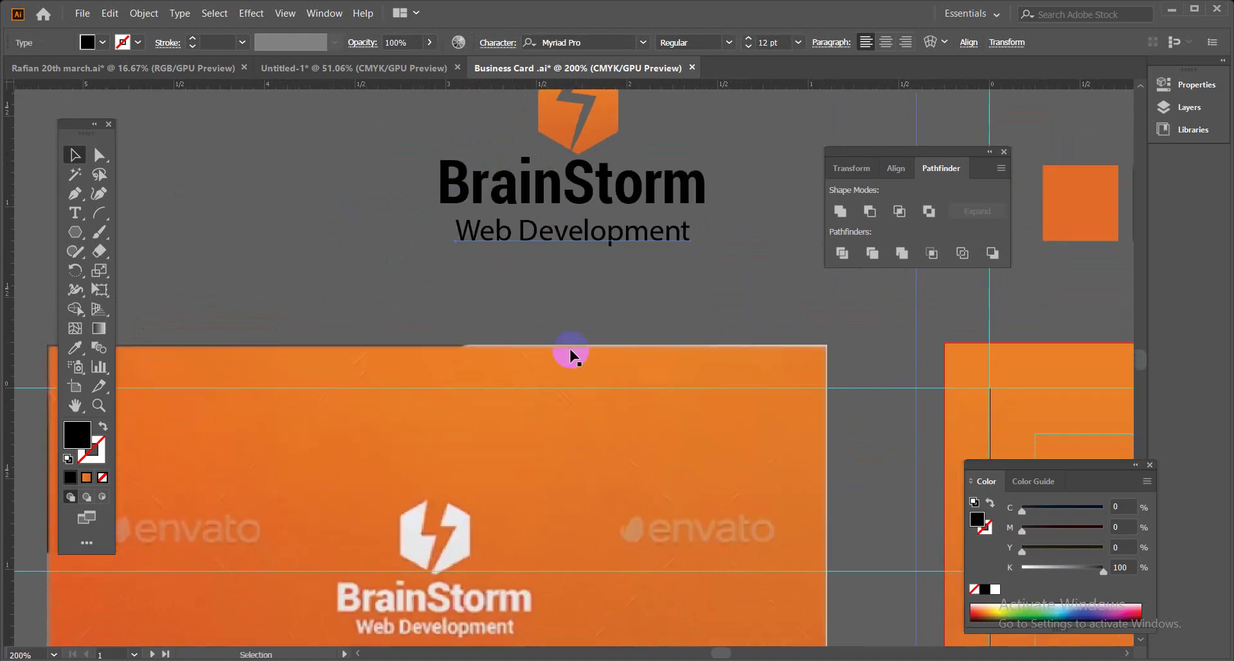
pyautogui.scroll(-3, 568, 508)
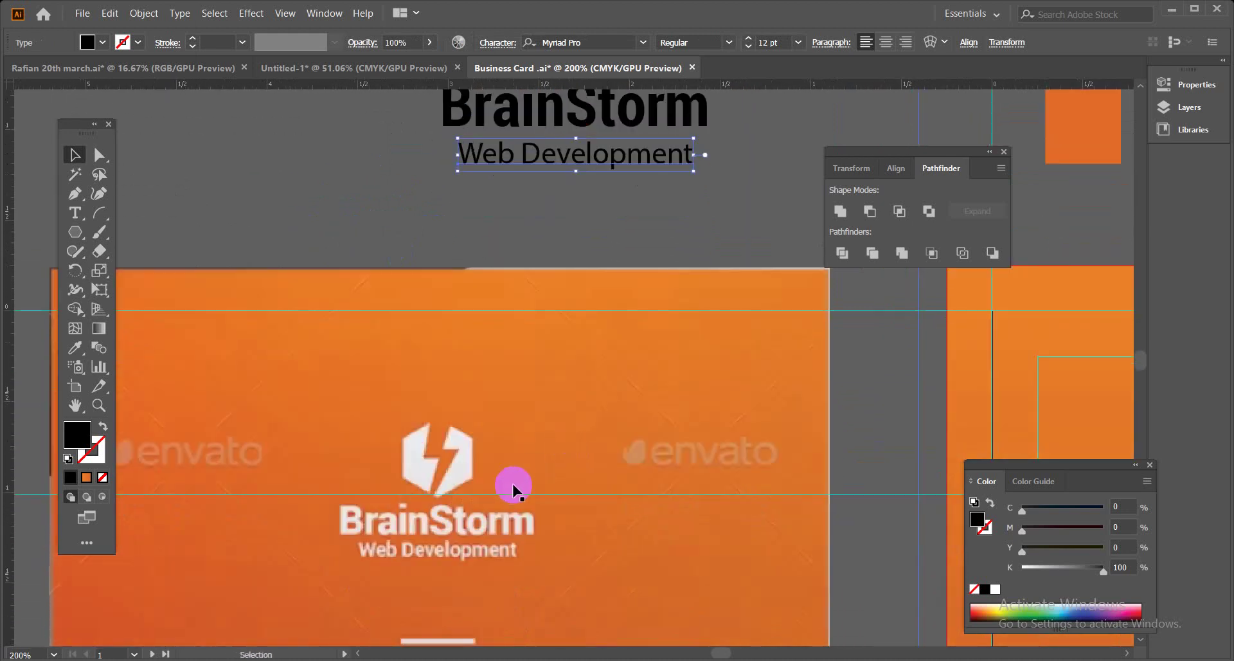
pyautogui.moveTo(606, 263); pyautogui.dragTo(607, 274)
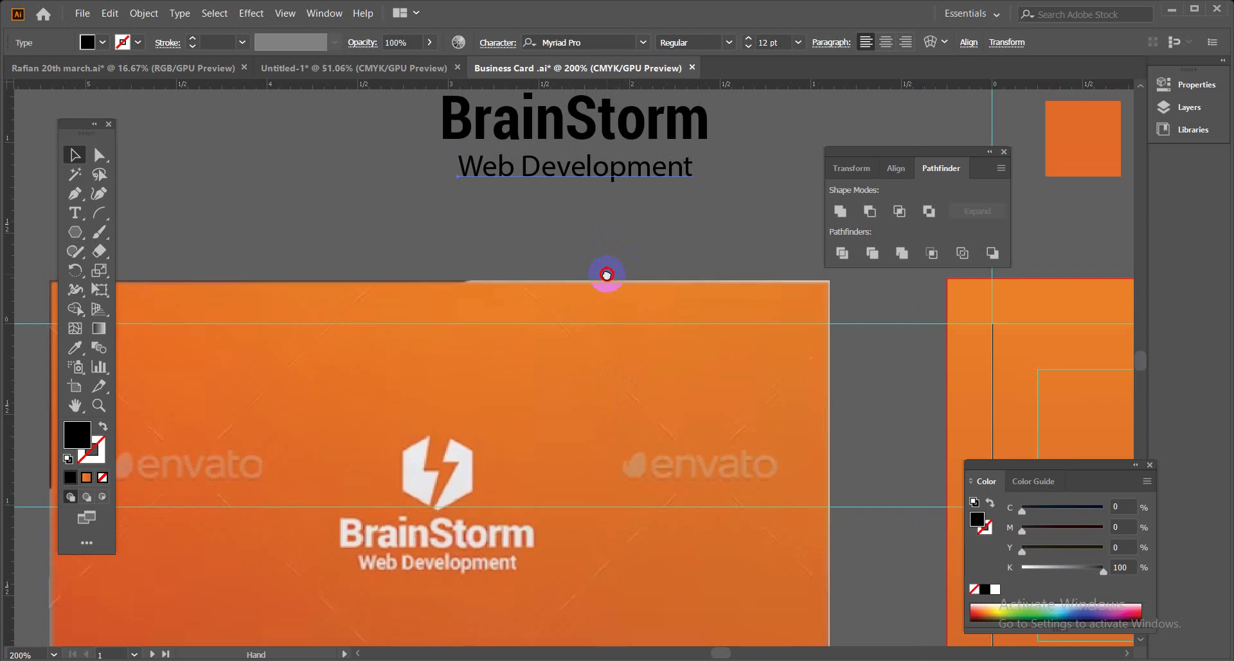
pyautogui.click(482, 165)
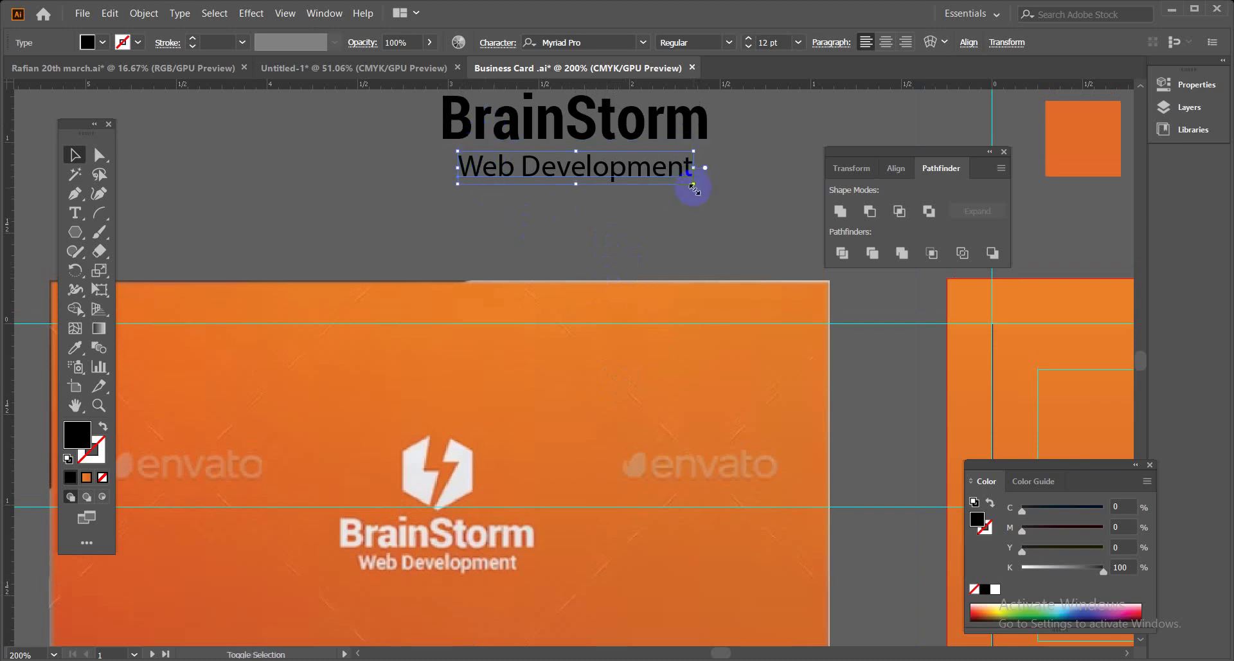
pyautogui.moveTo(693, 185); pyautogui.dragTo(690, 186)
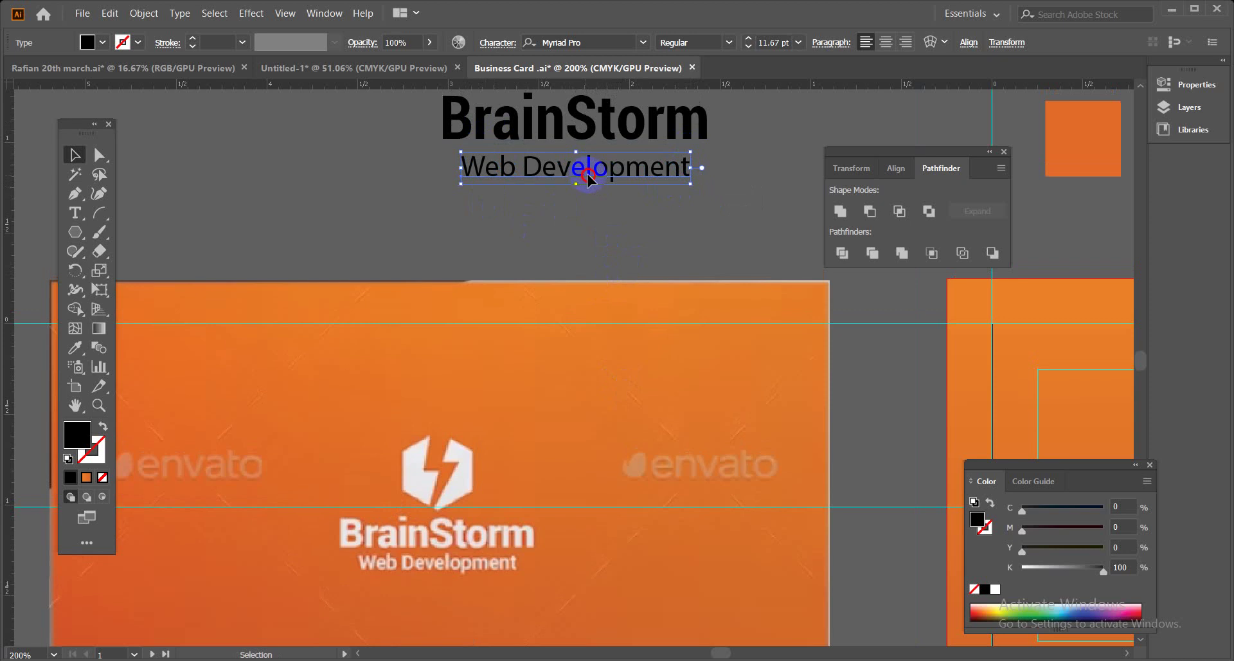
pyautogui.moveTo(589, 179); pyautogui.dragTo(593, 176)
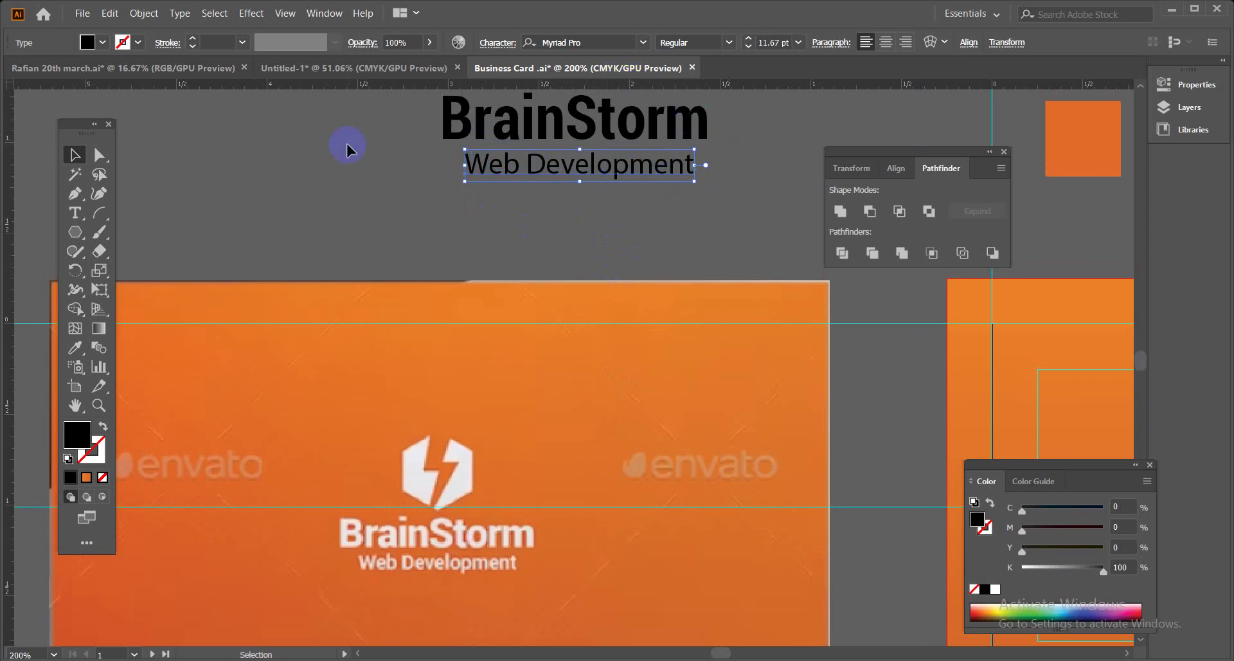
pyautogui.click(76, 349)
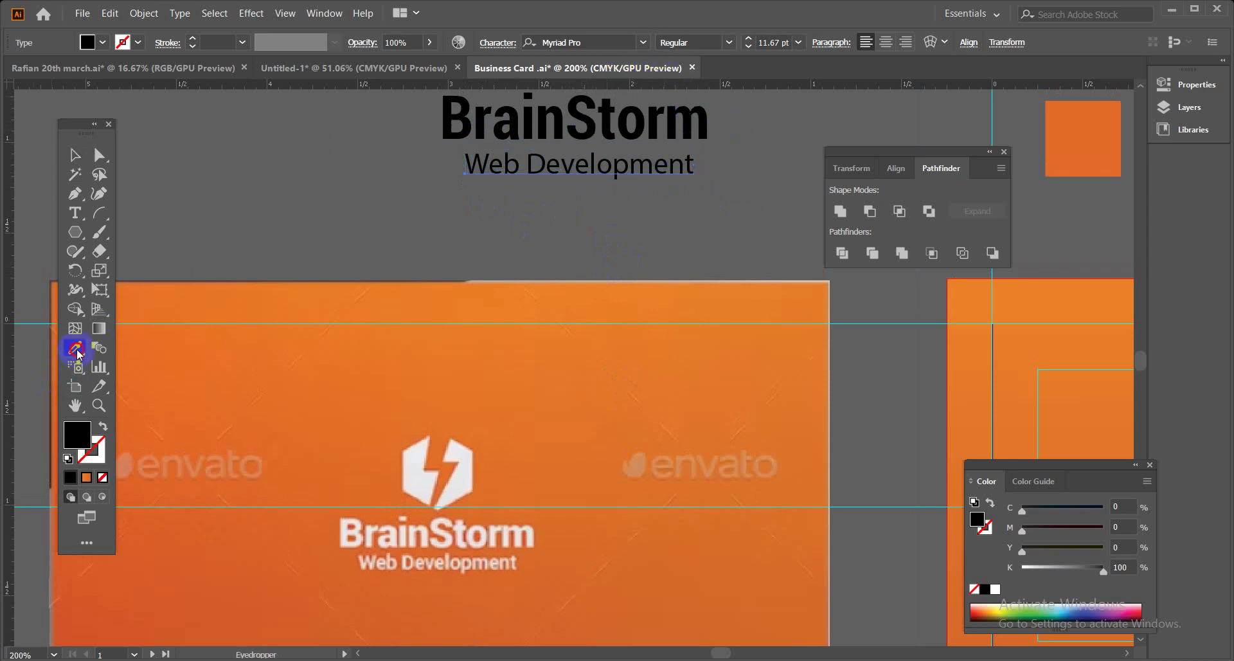
# Copy BrainStorm's Roboto text style onto the Web Development tagline.
pyautogui.moveTo(559, 201); pyautogui.dragTo(543, 255)
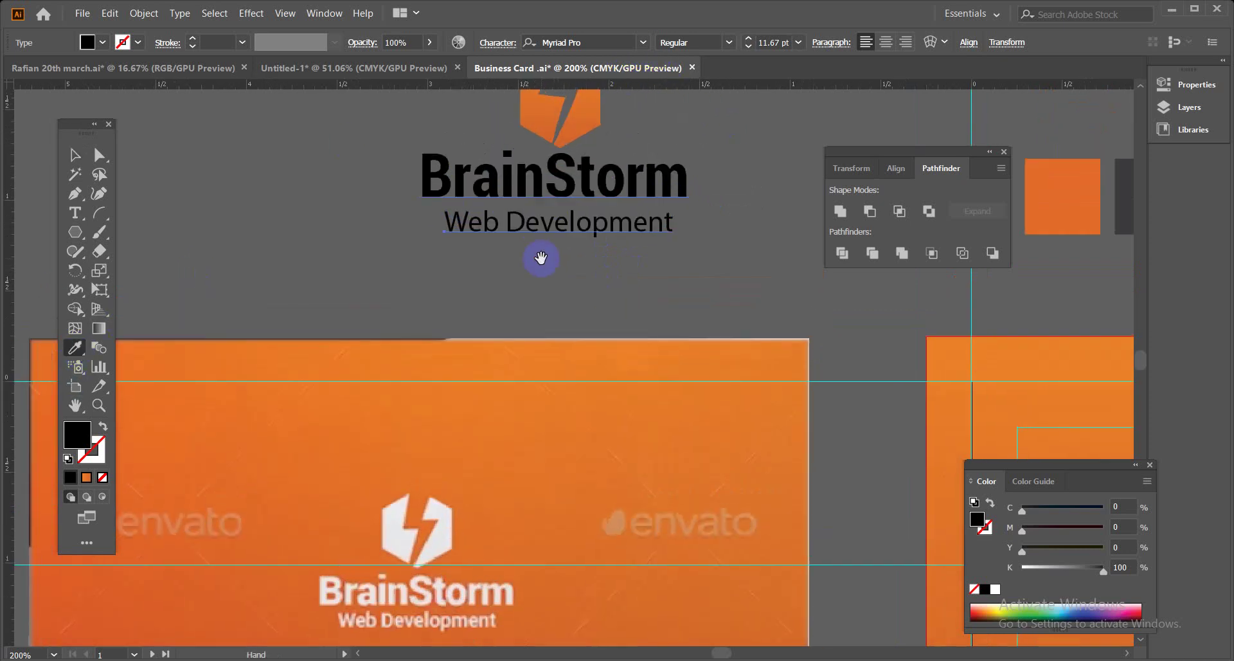
pyautogui.click(538, 185)
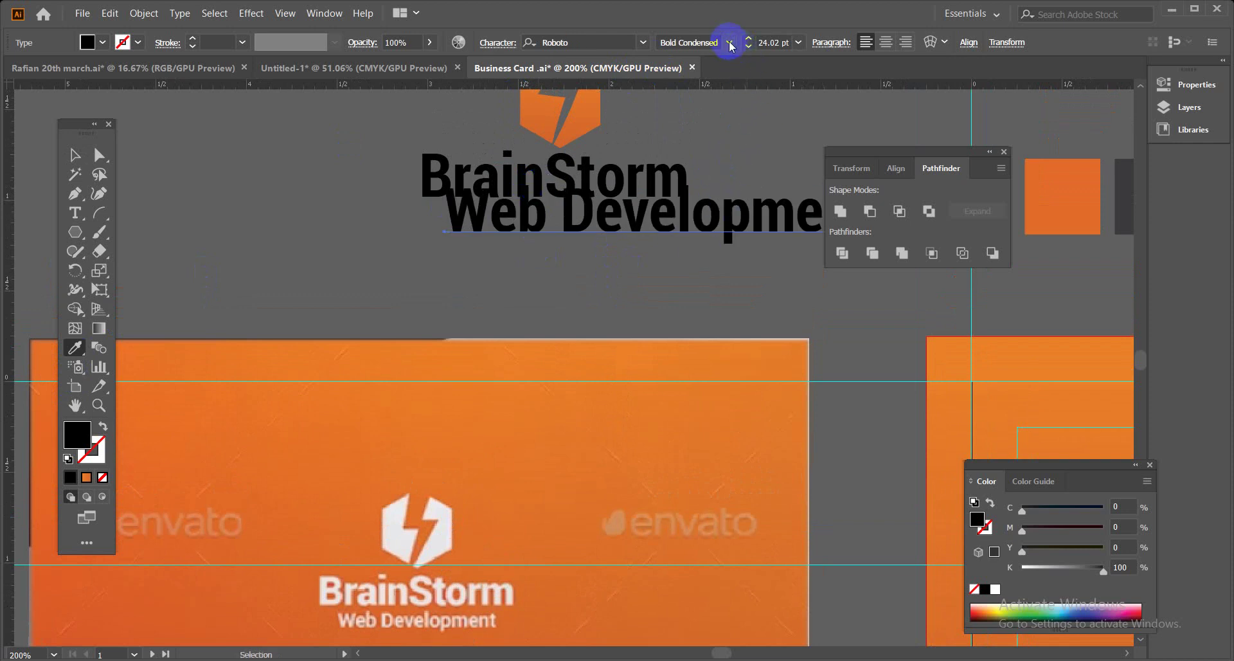
pyautogui.hotkey('ctrl', 'z')
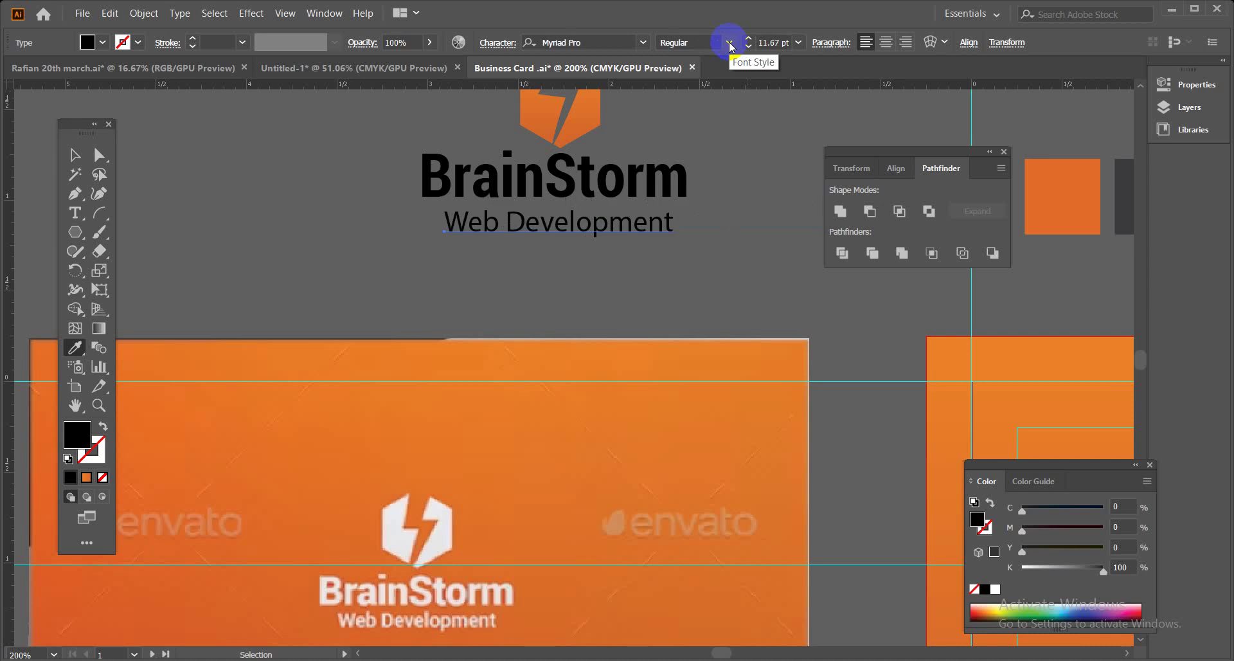
pyautogui.click(545, 176)
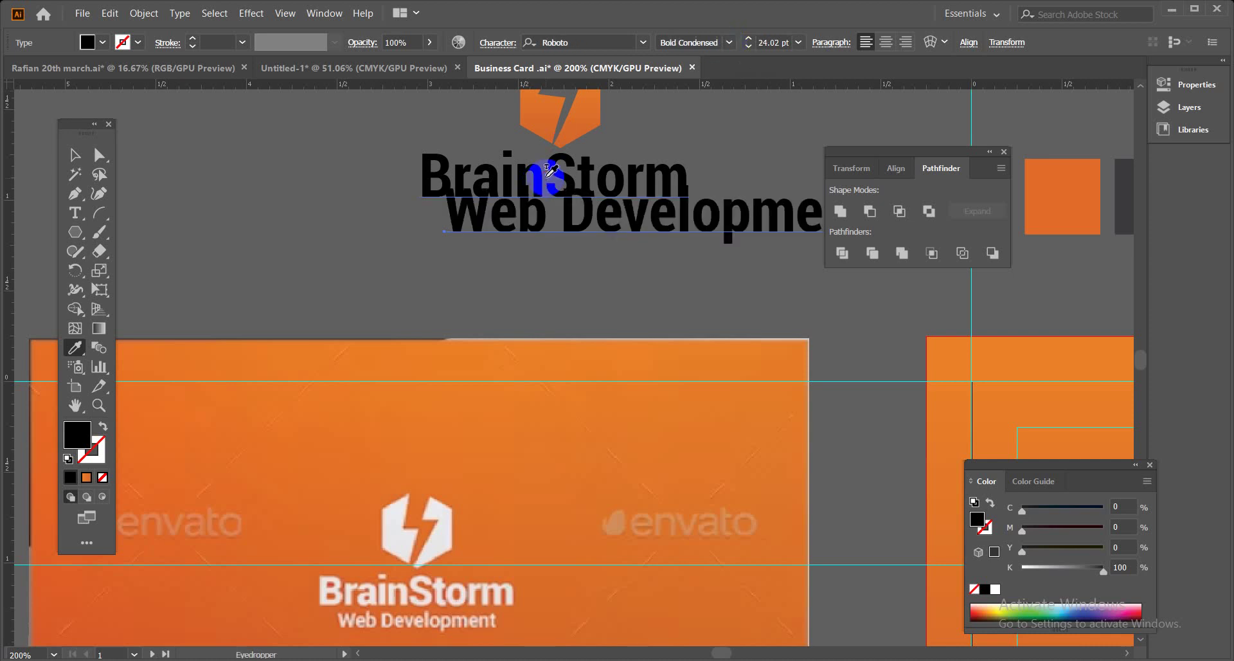
# Set Web Development to Roboto Medium 10 pt and move it up snugly under BrainStorm.
pyautogui.click(798, 43)
pyautogui.click(813, 163)
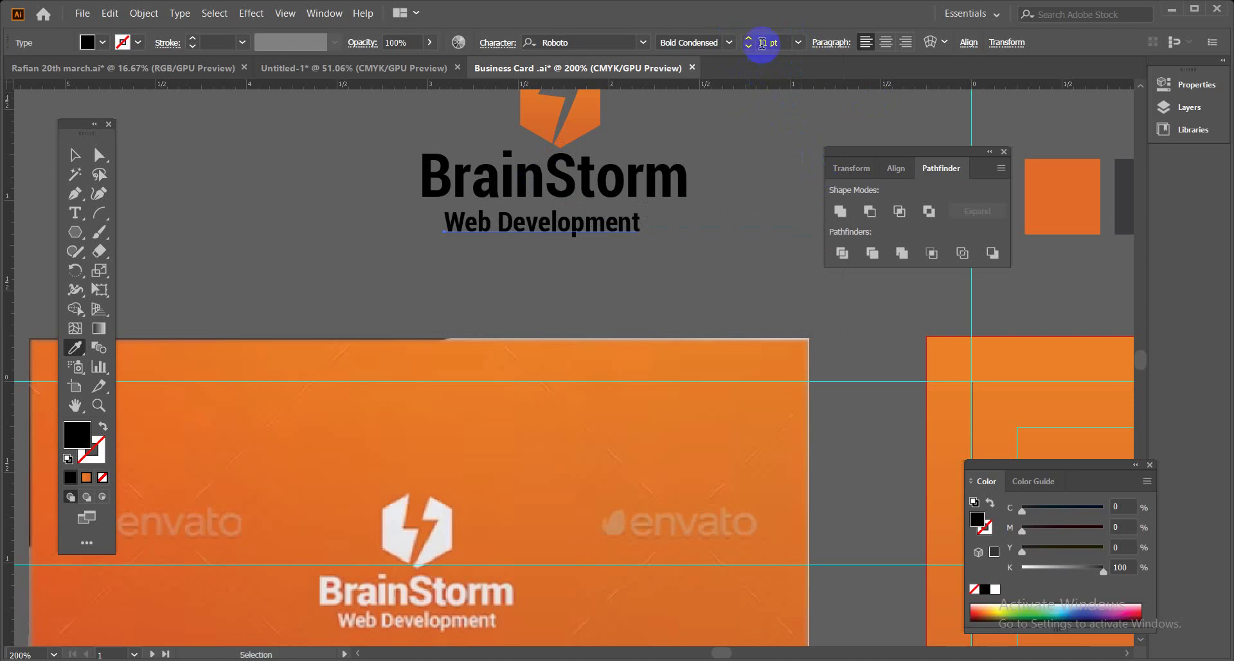
pyautogui.click(729, 43)
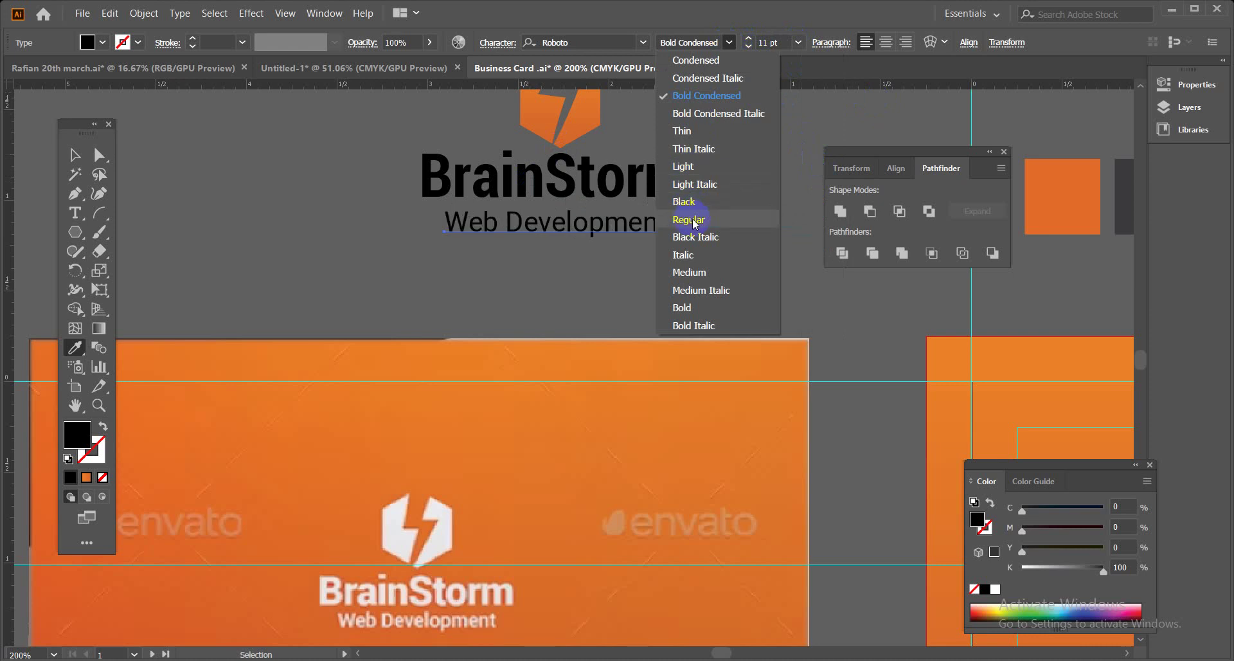
pyautogui.click(688, 272)
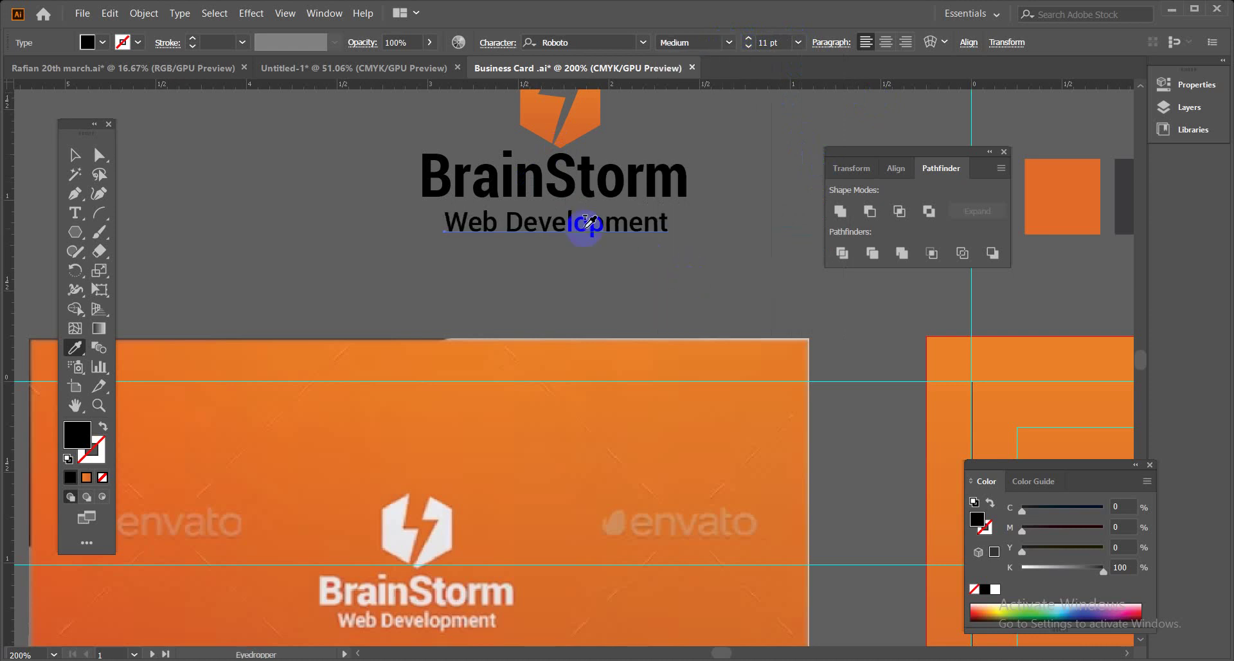
pyautogui.click(75, 155)
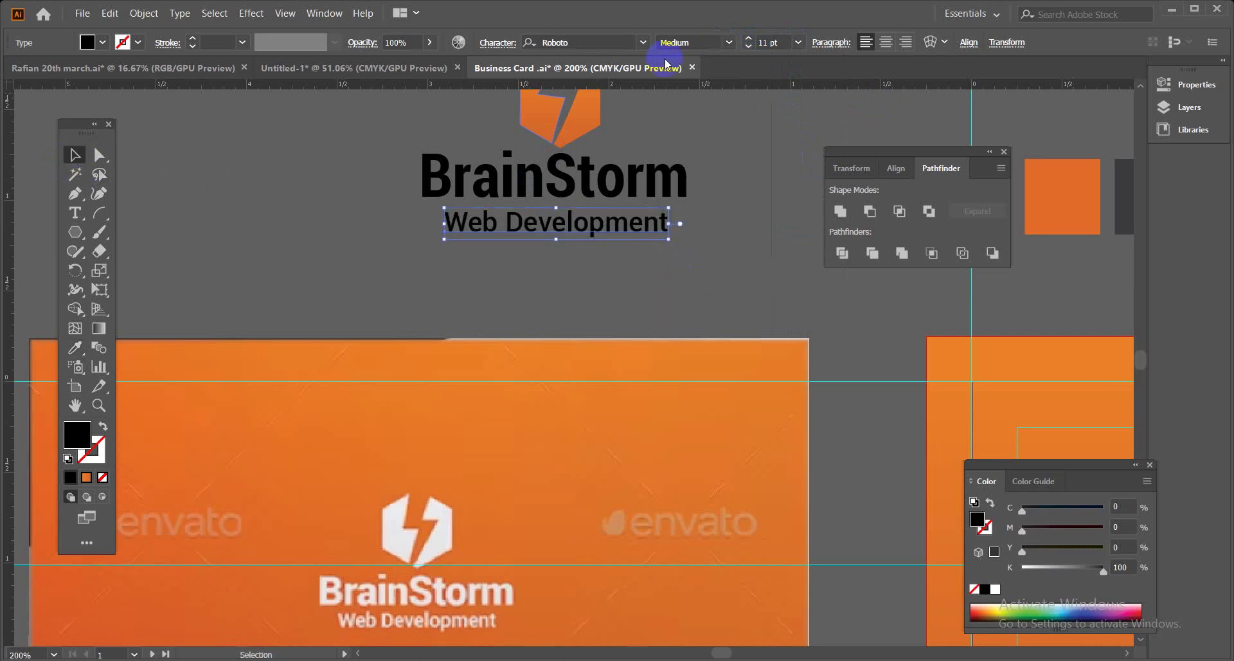
pyautogui.click(758, 40)
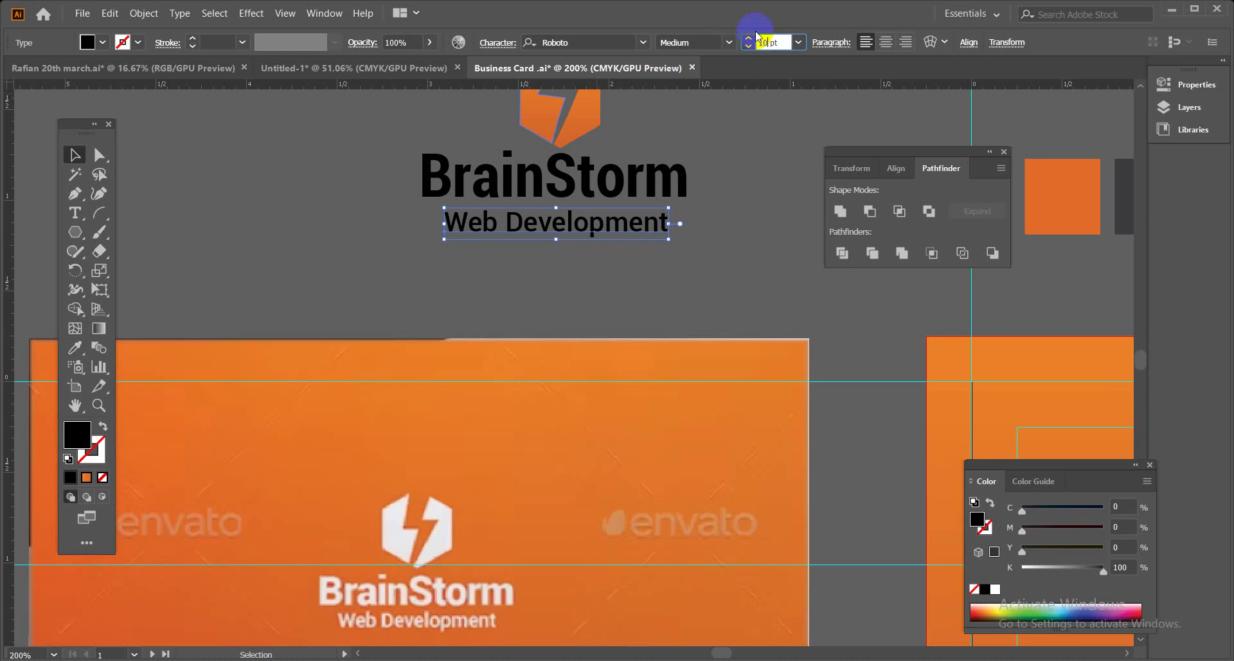
pyautogui.click(557, 42)
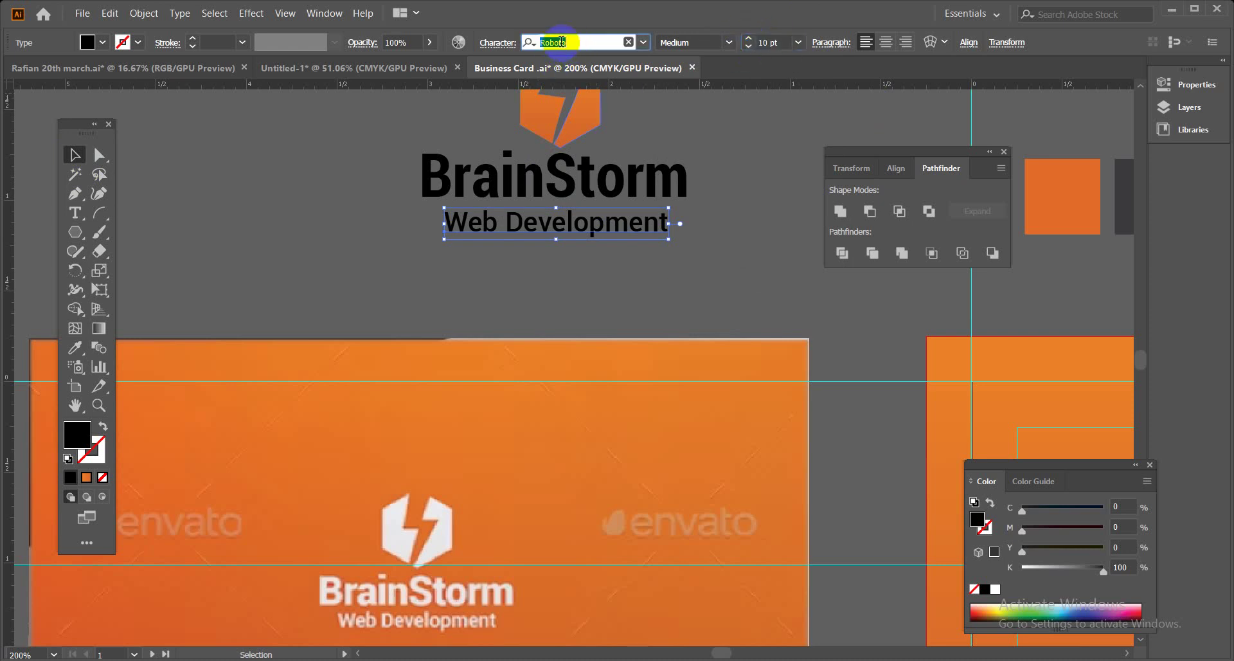
pyautogui.click(590, 281)
pyautogui.moveTo(602, 233); pyautogui.dragTo(610, 222)
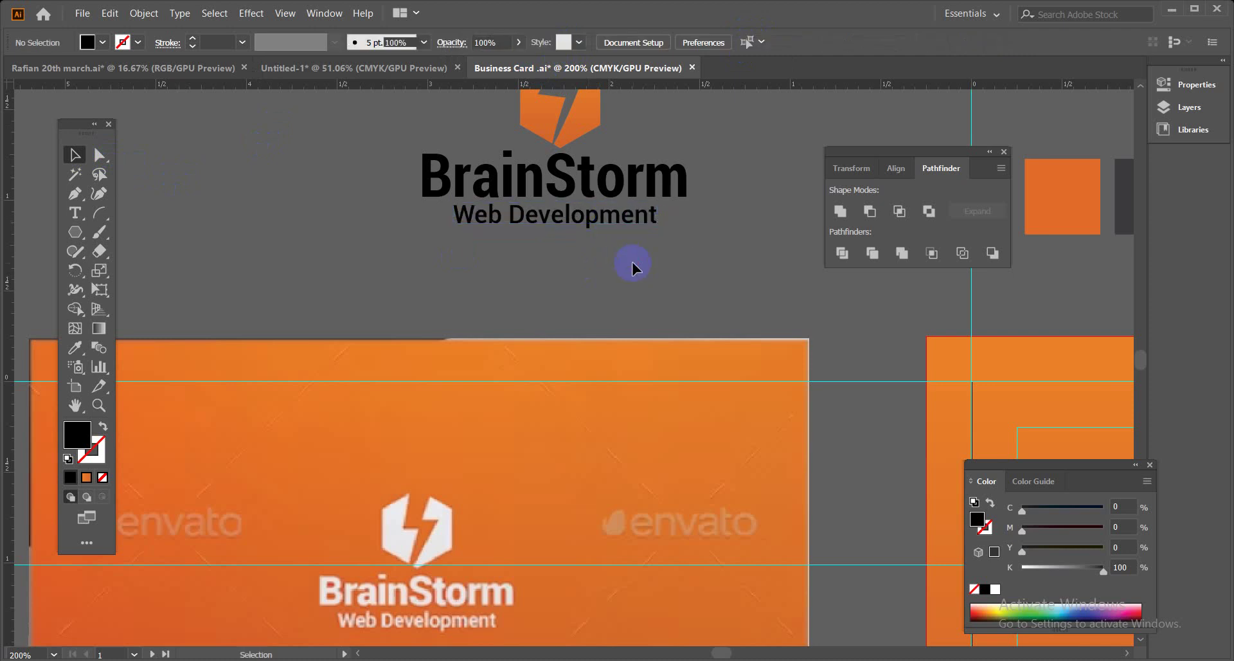
# Delete the extra standalone BrainStorm text.
pyautogui.hotkey('ctrl', '-')
pyautogui.hotkey('ctrl', '-')
pyautogui.hotkey('ctrl', '-')
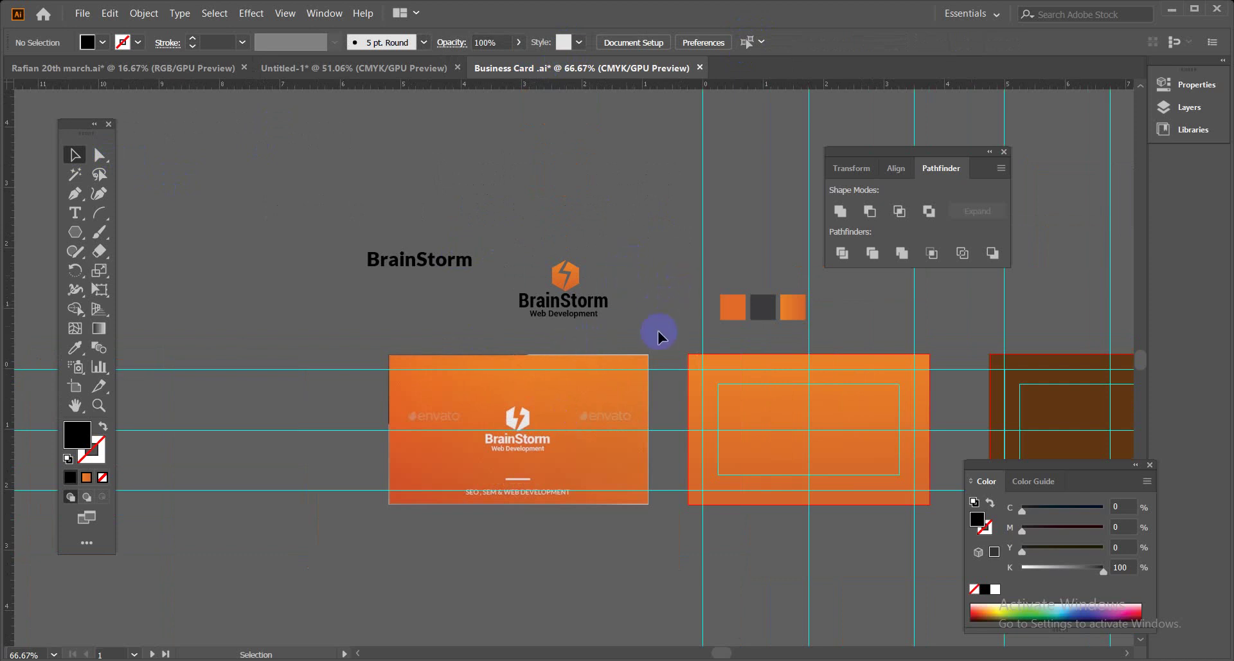
pyautogui.moveTo(635, 317); pyautogui.dragTo(612, 283)
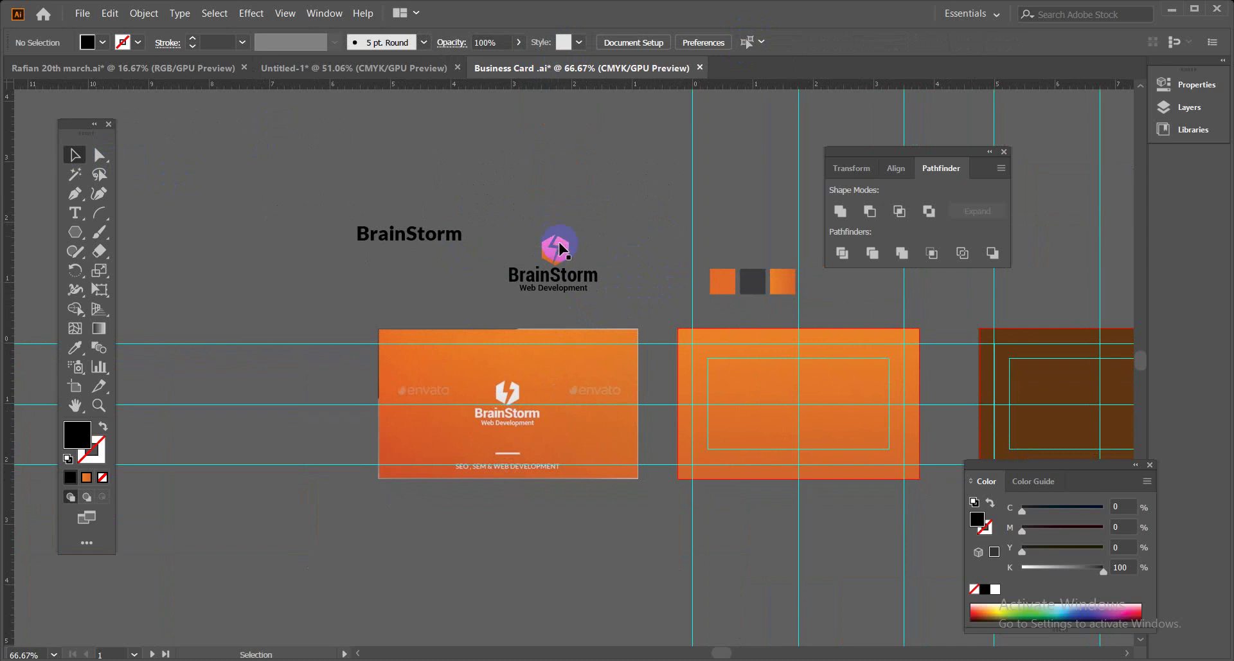
pyautogui.click(596, 274)
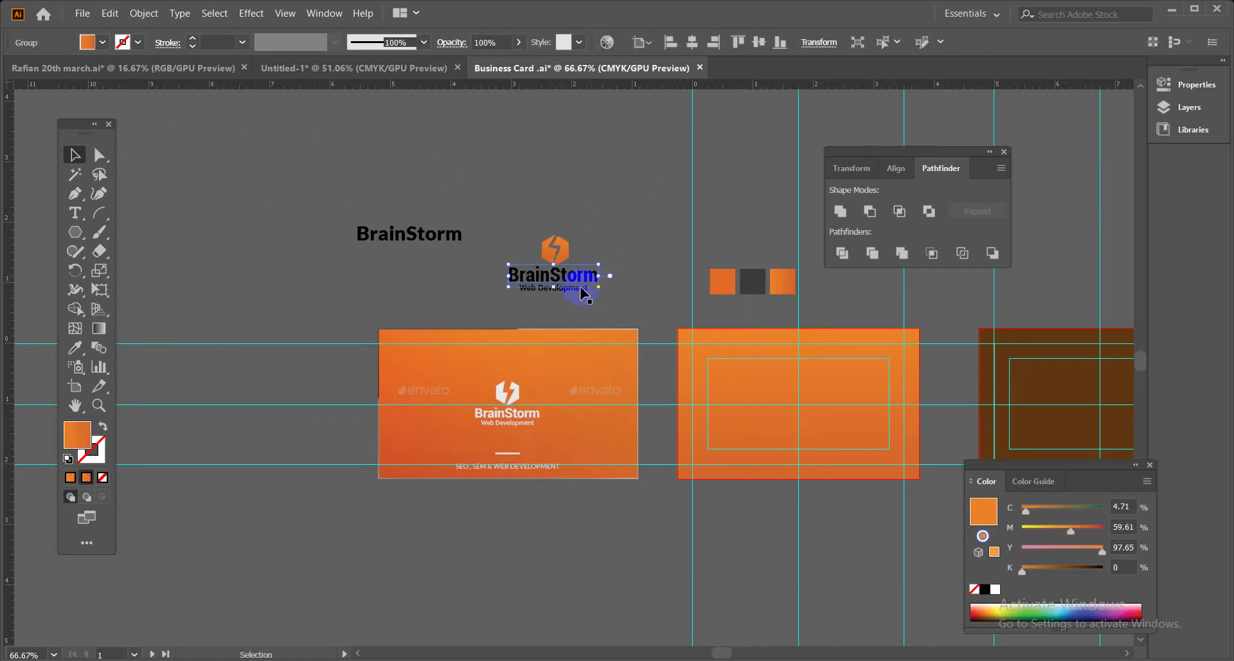
pyautogui.keyDown('ctrl'); pyautogui.click(582, 294); pyautogui.keyUp('ctrl')
pyautogui.hotkey('ctrl', '=')
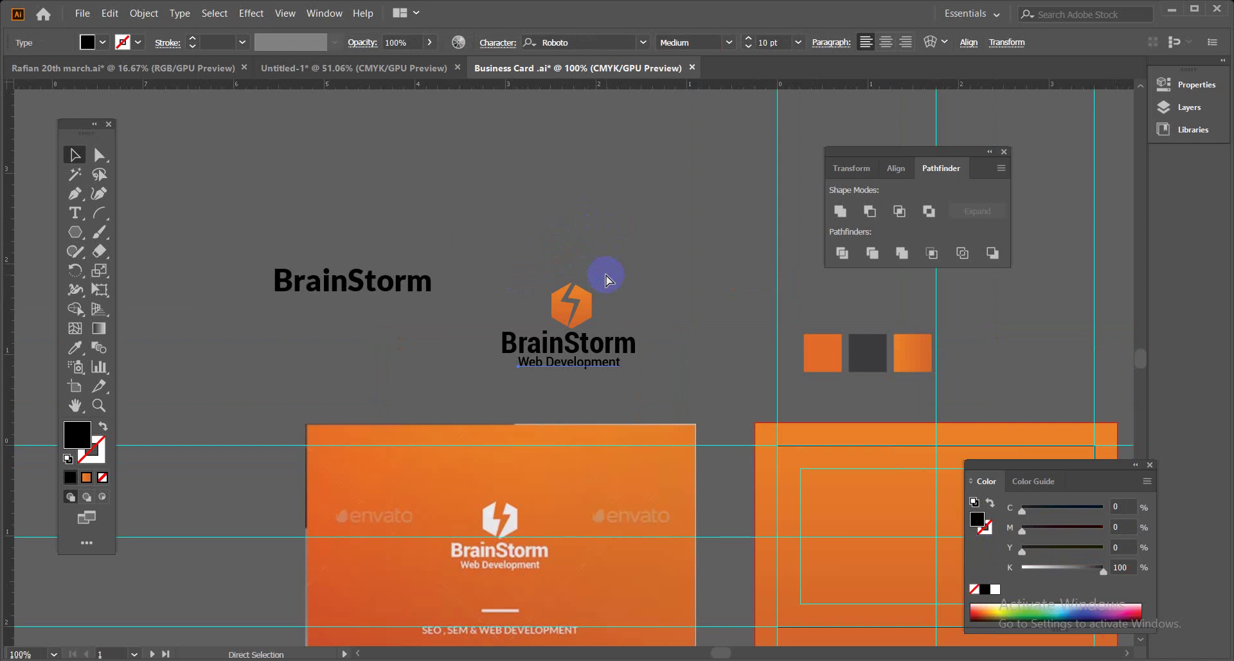
pyautogui.hotkey('ctrl', '=')
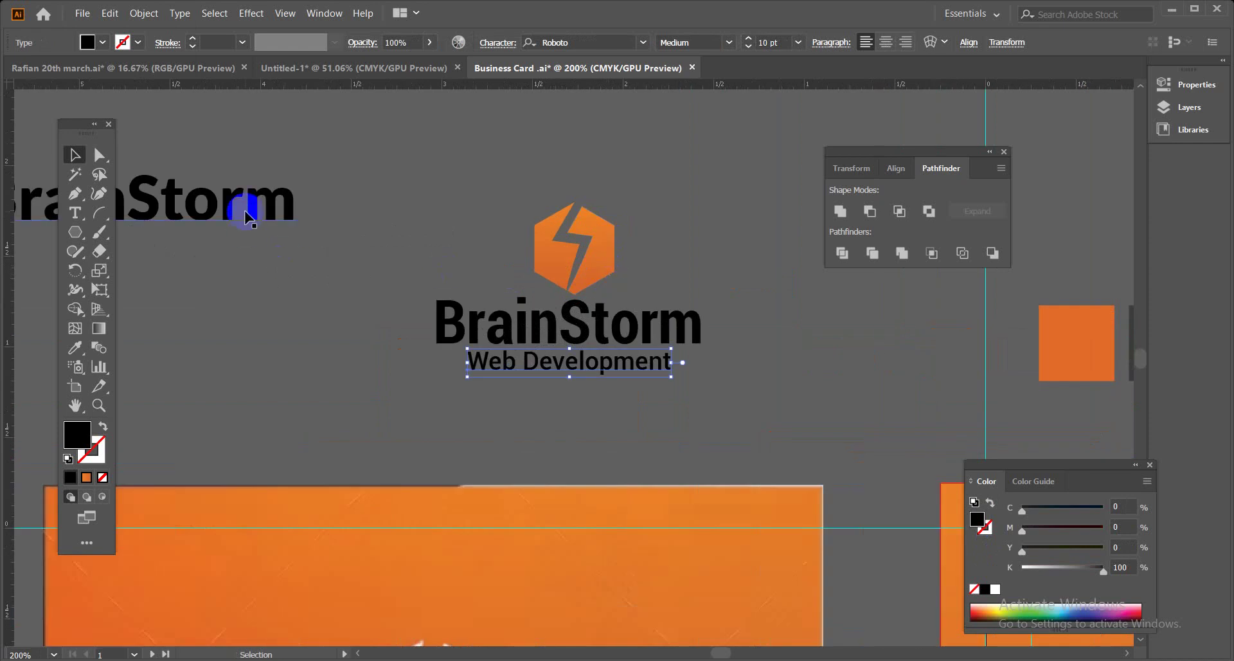
pyautogui.click(244, 215)
pyautogui.press('Delete')
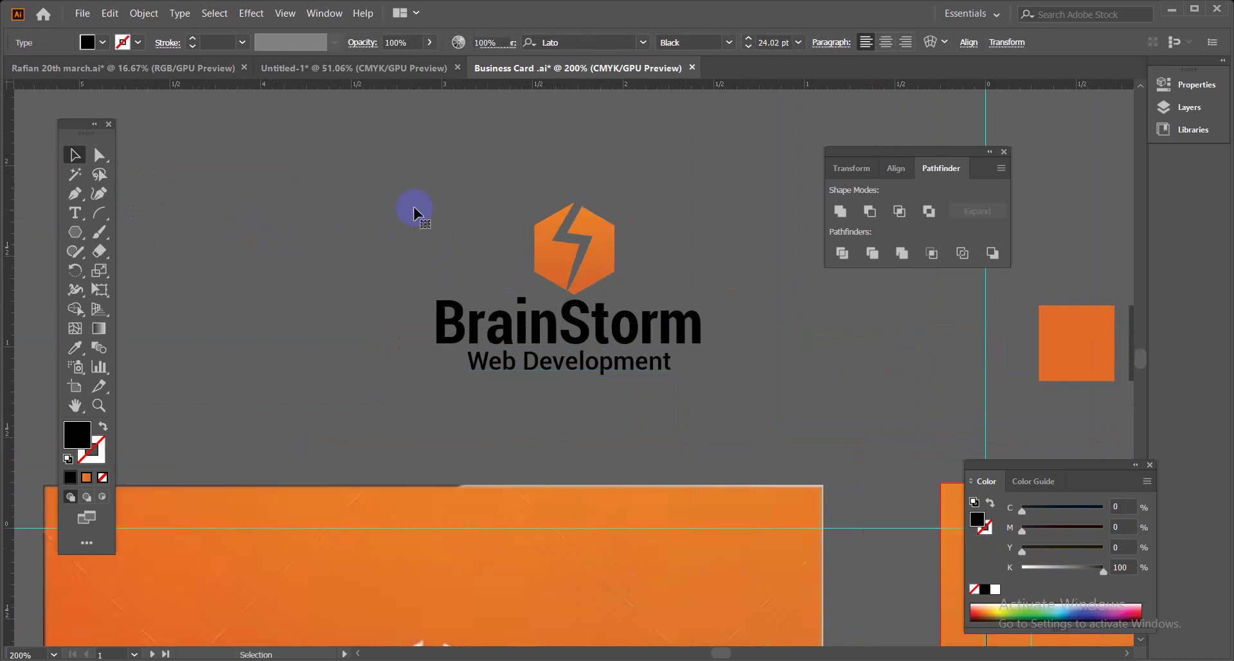
# Centre the icon, wordmark and tagline horizontally relative to each other and group them.
pyautogui.moveTo(635, 349); pyautogui.dragTo(710, 390)
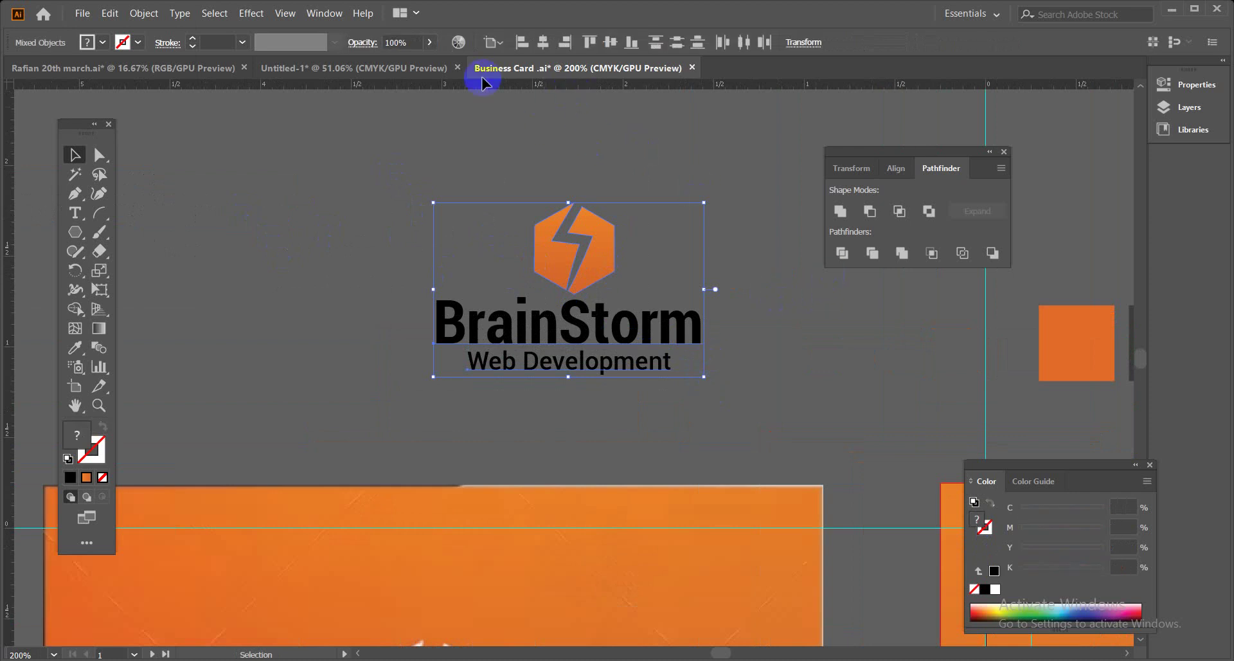
pyautogui.click(501, 47)
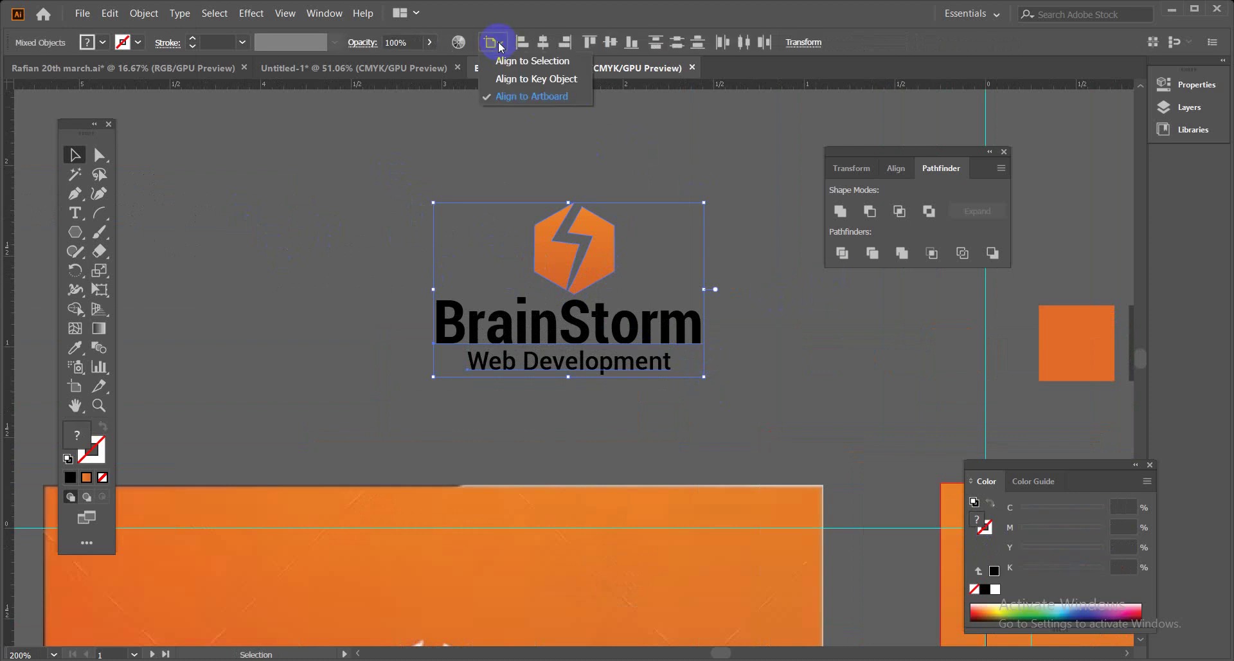
pyautogui.click(565, 60)
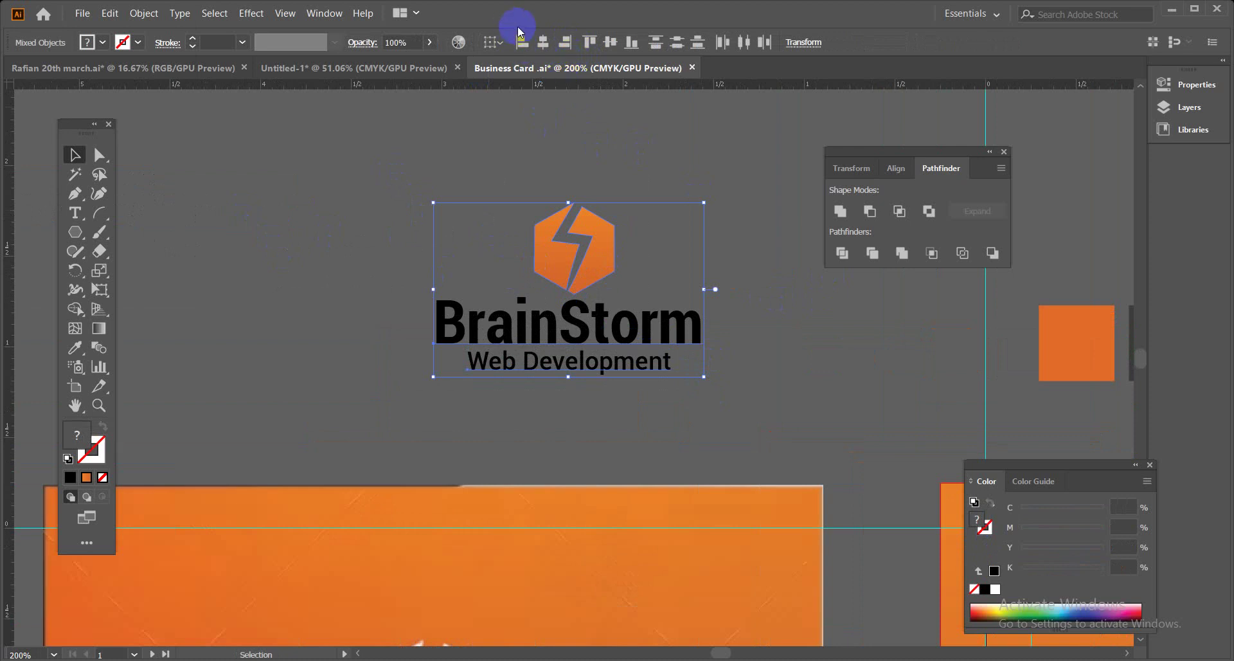
pyautogui.click(543, 42)
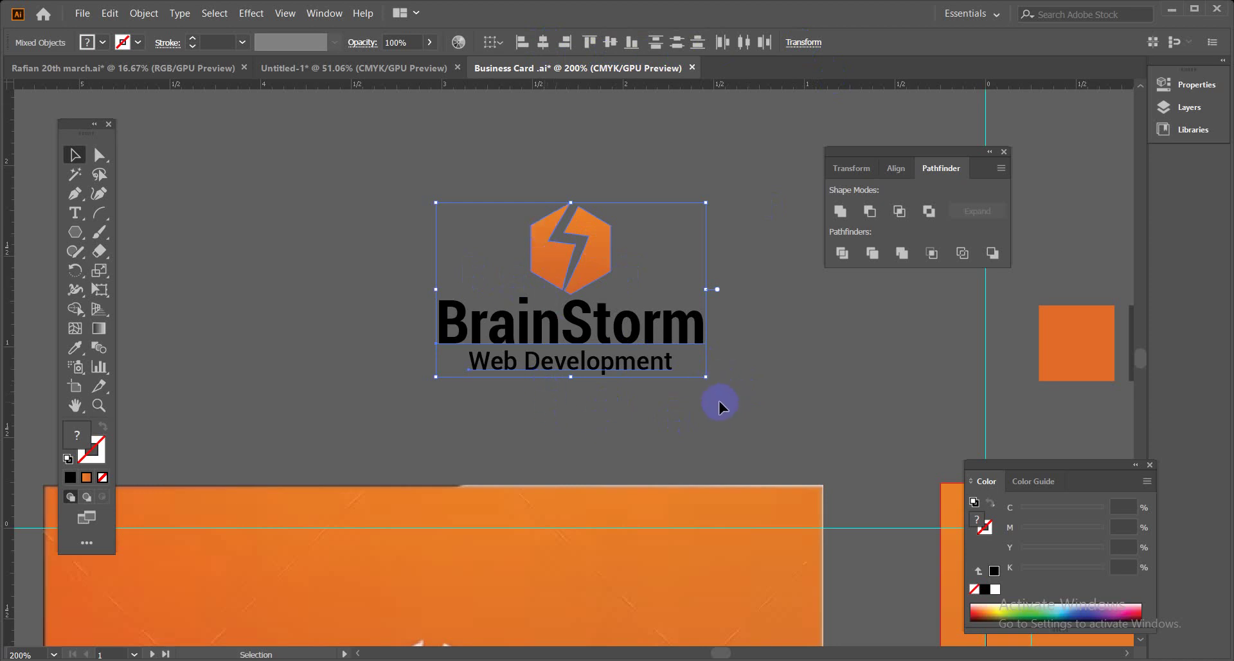
pyautogui.hotkey('ctrl', 'g')
# Place a spare copy of the logo group at the upper left and reselect the original.
pyautogui.press('a')
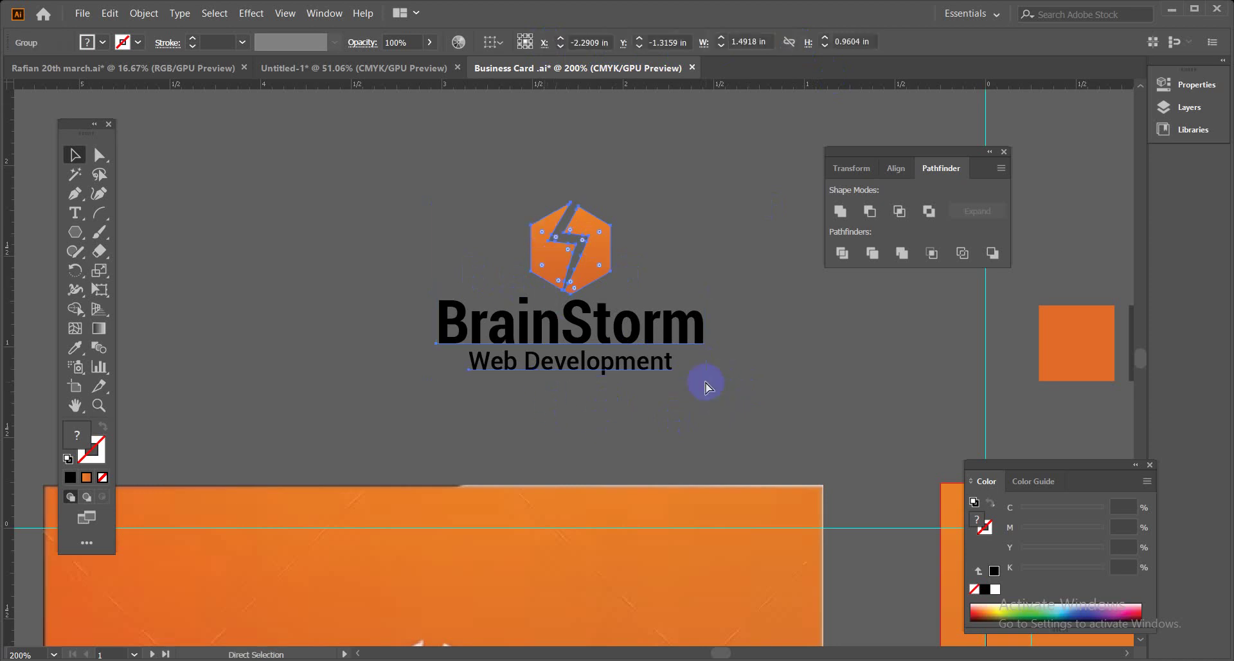
pyautogui.hotkey('ctrl', '-')
pyautogui.hotkey('ctrl', '-')
pyautogui.hotkey('ctrl', '-')
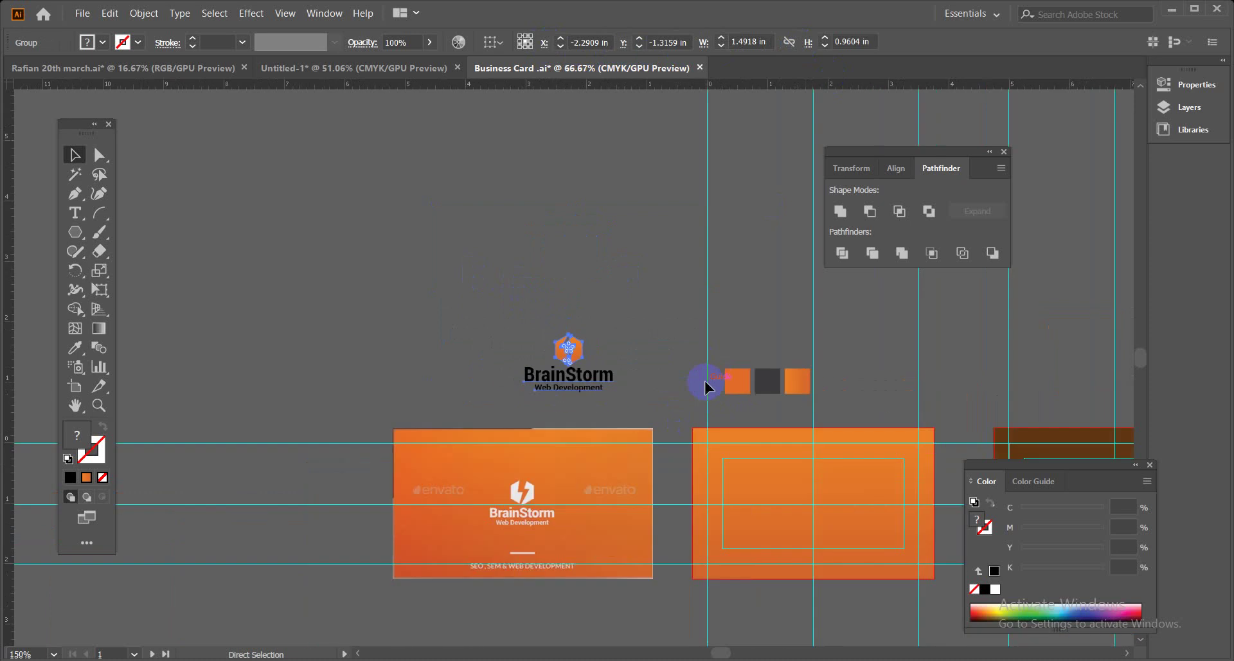
pyautogui.moveTo(650, 391); pyautogui.dragTo(321, 277)
pyautogui.press('v')
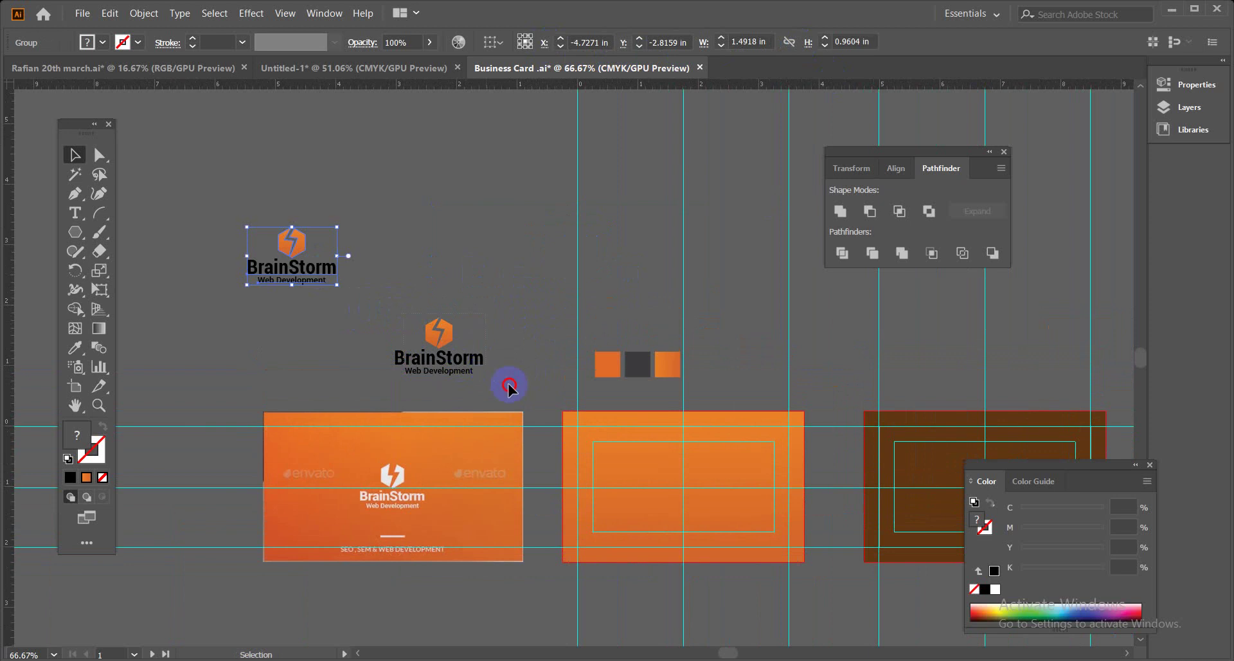
pyautogui.click(509, 387)
pyautogui.hotkey('ctrl', '+')
pyautogui.hotkey('ctrl', '+')
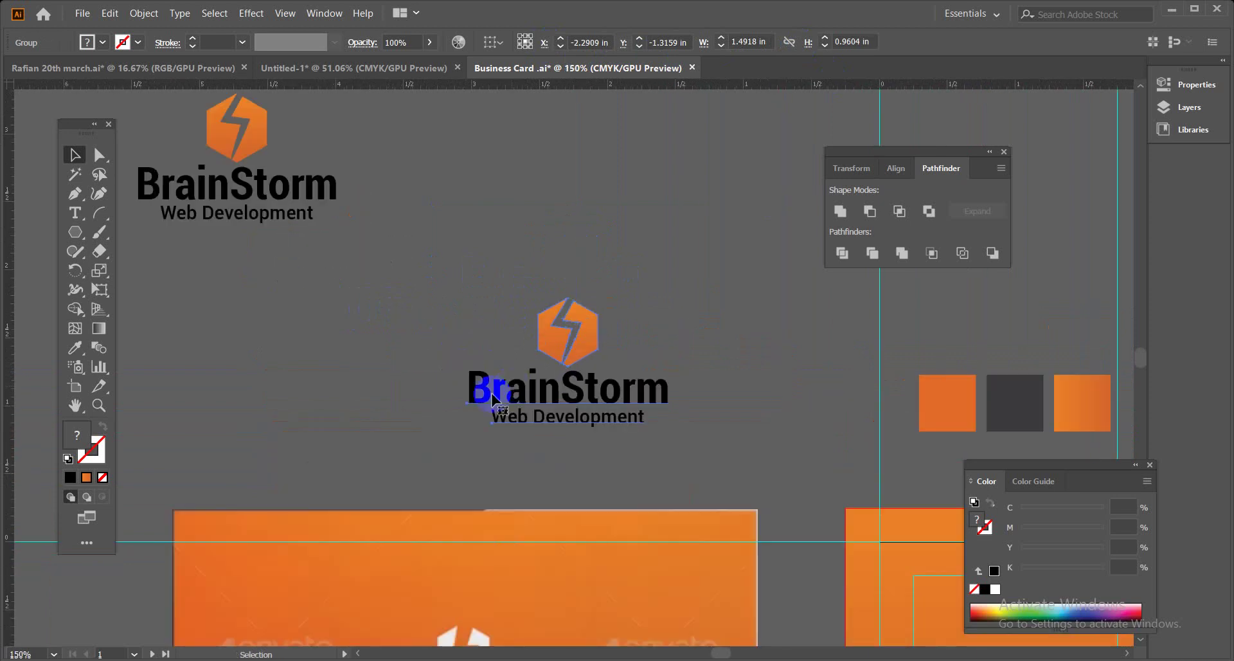
# Try Object > Expand on the logo, then cancel the Expand dialog.
pyautogui.click(143, 13)
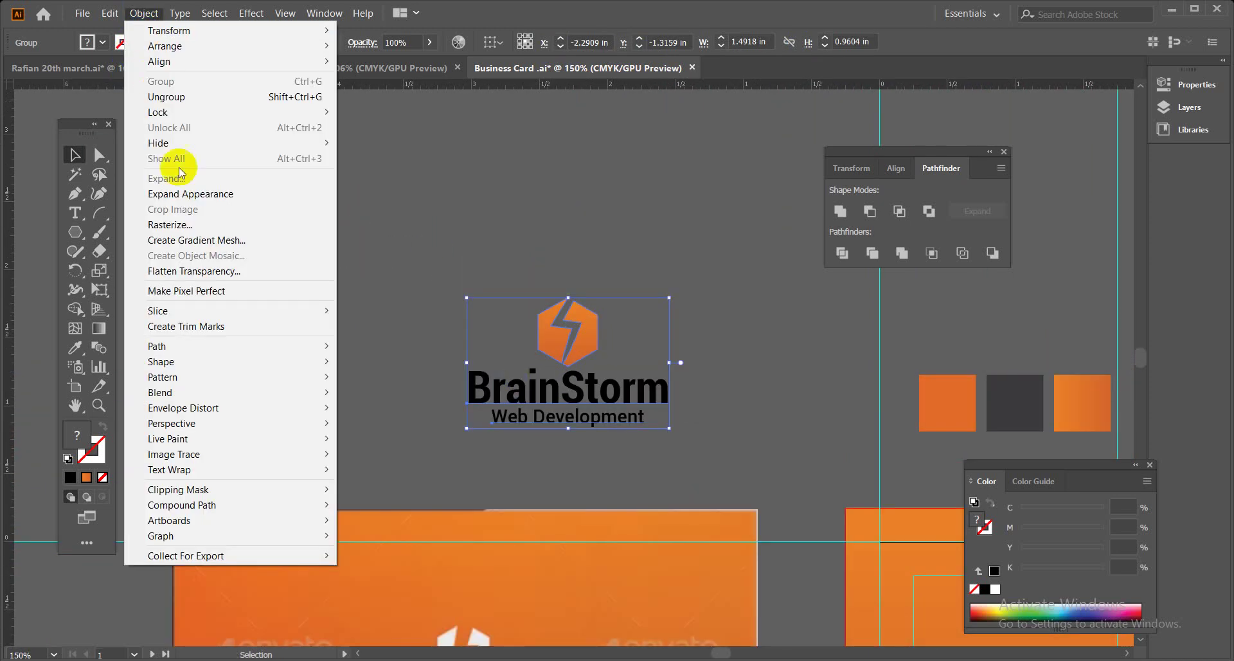
pyautogui.click(165, 194)
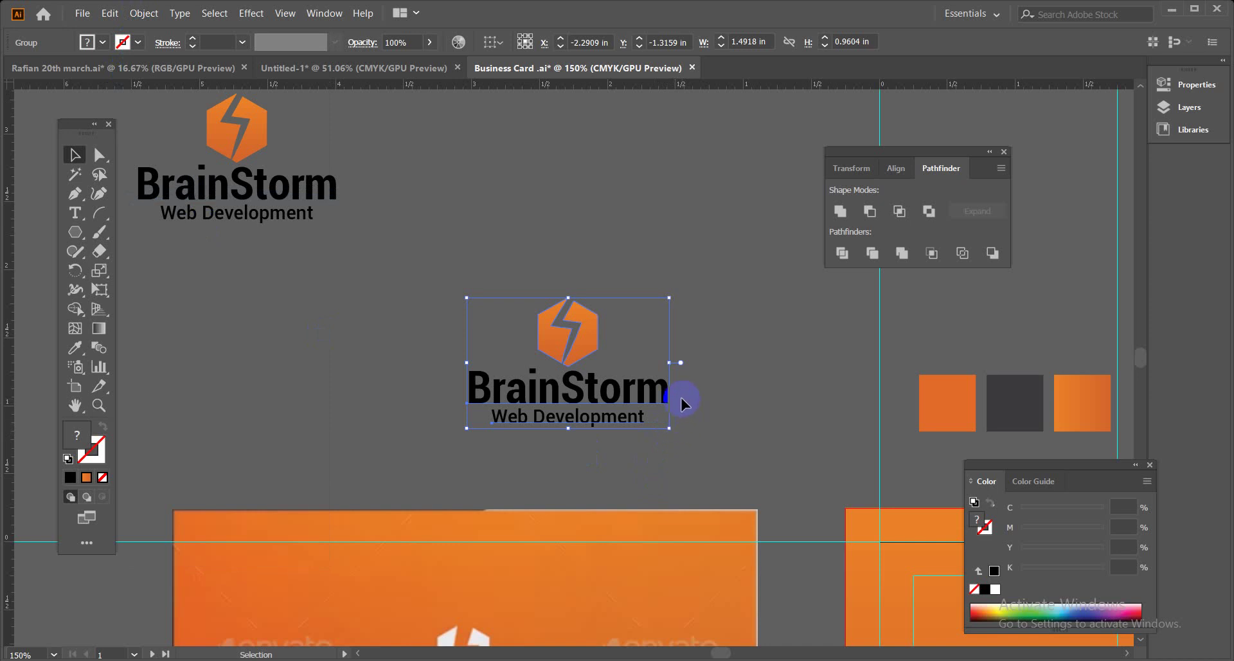
pyautogui.click(142, 14)
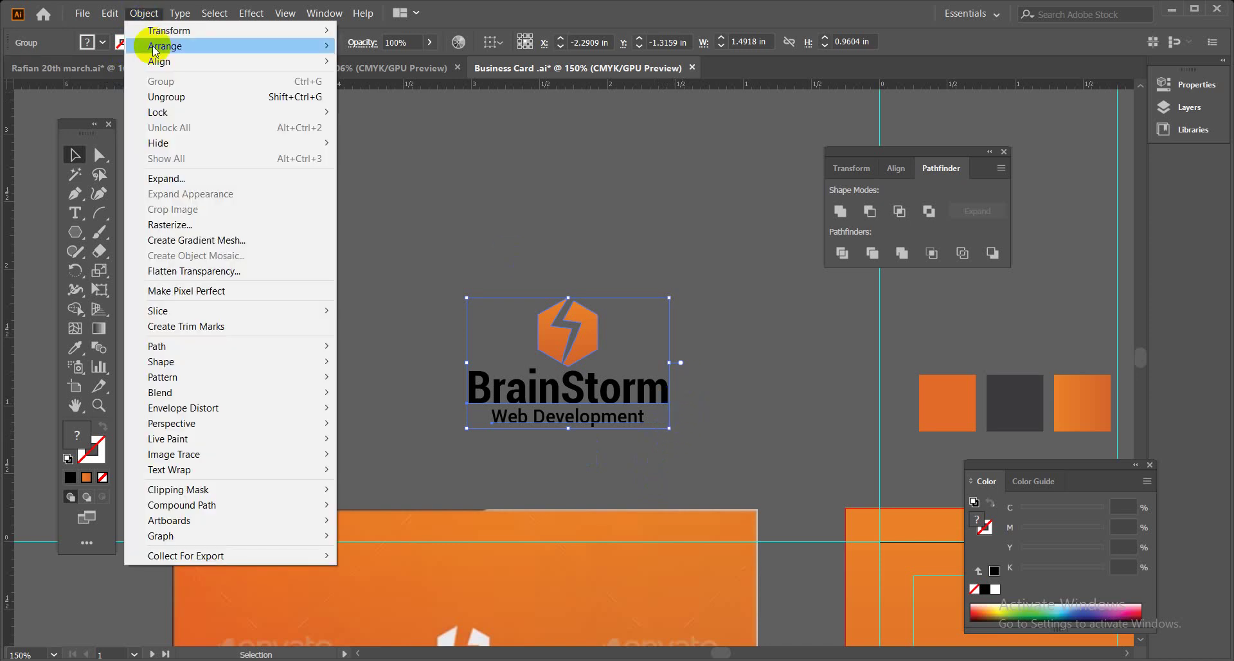
pyautogui.click(168, 178)
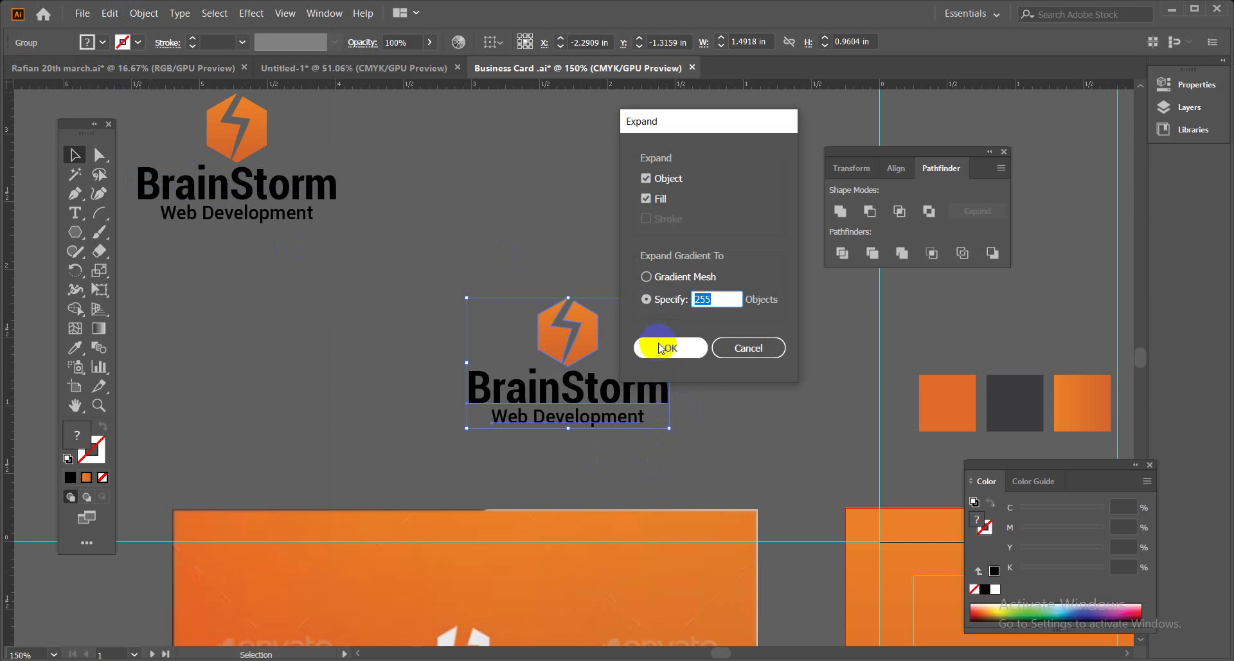
pyautogui.moveTo(698, 130); pyautogui.dragTo(738, 130)
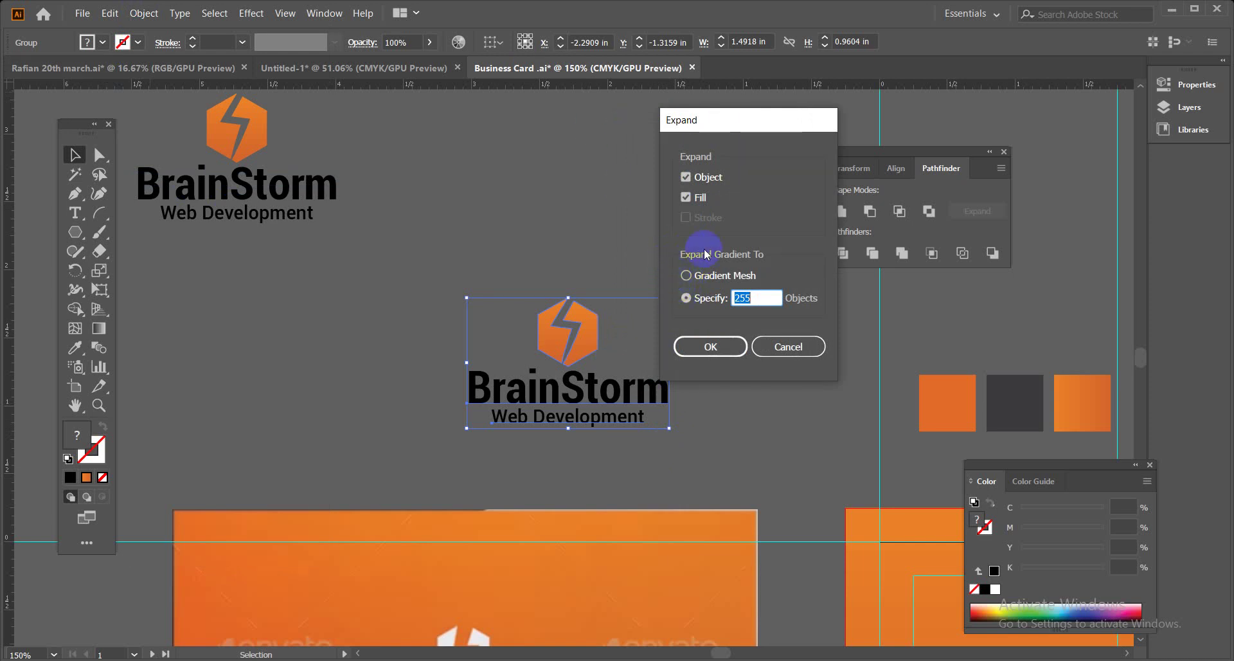
pyautogui.click(584, 346)
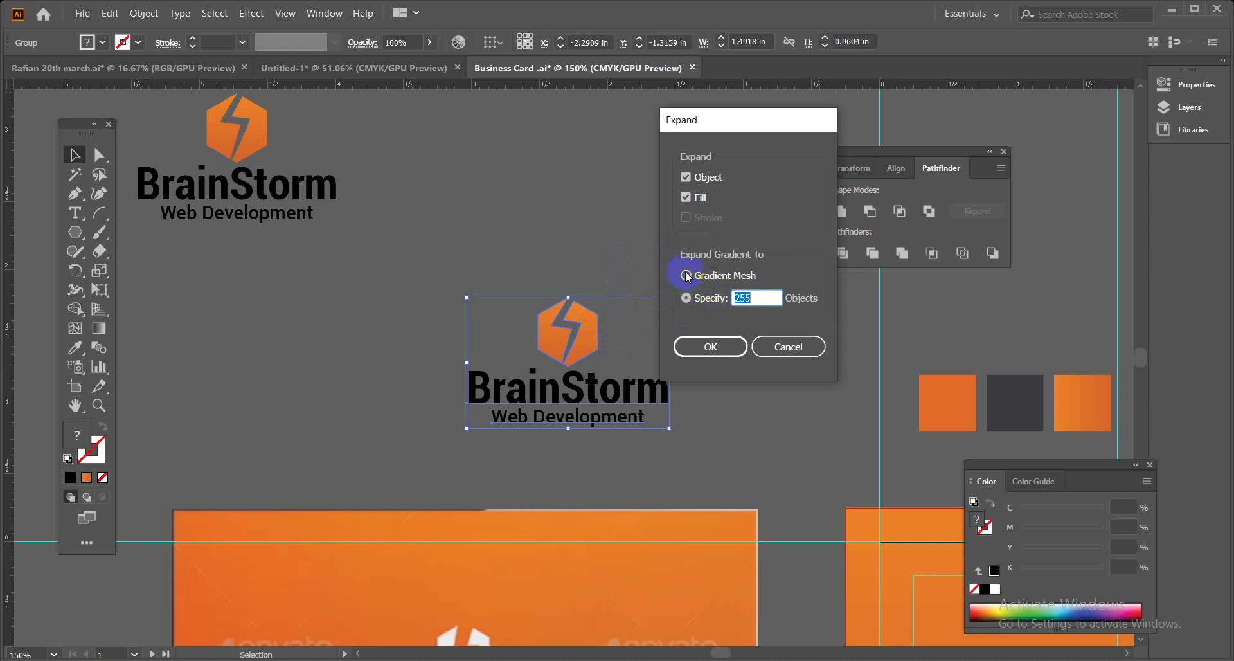
pyautogui.click(701, 351)
pyautogui.click(788, 347)
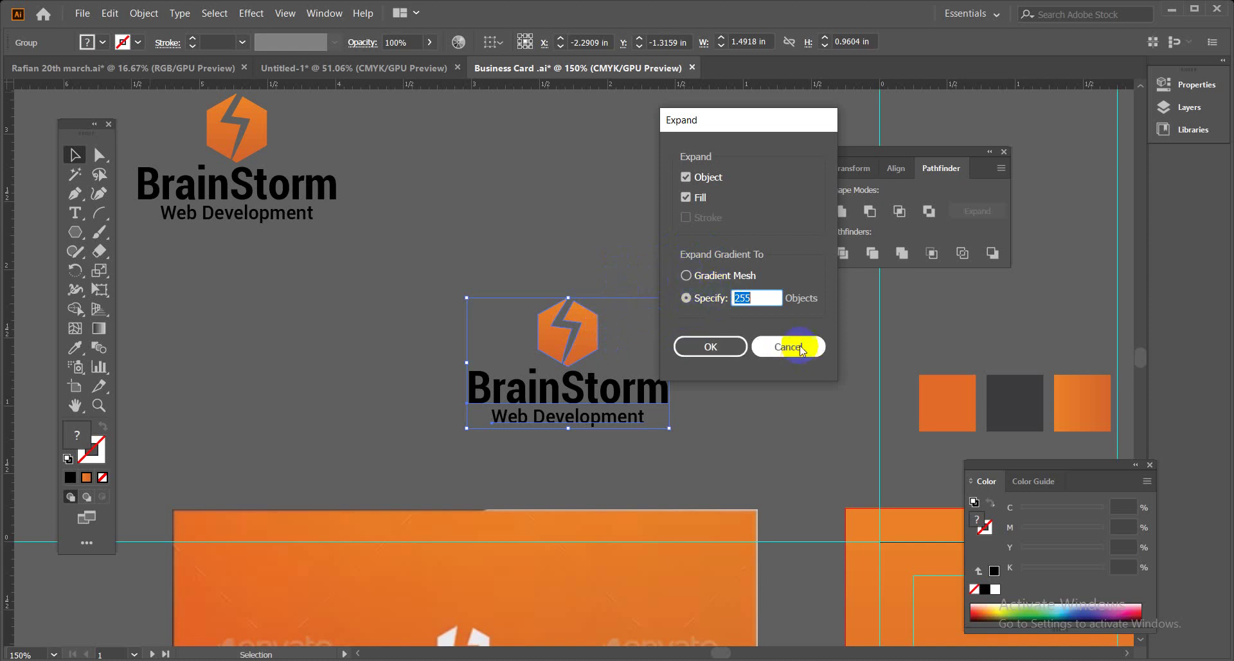
# Ungroup the centred logo and fill the hexagon icon with white.
pyautogui.rightClick(592, 339)
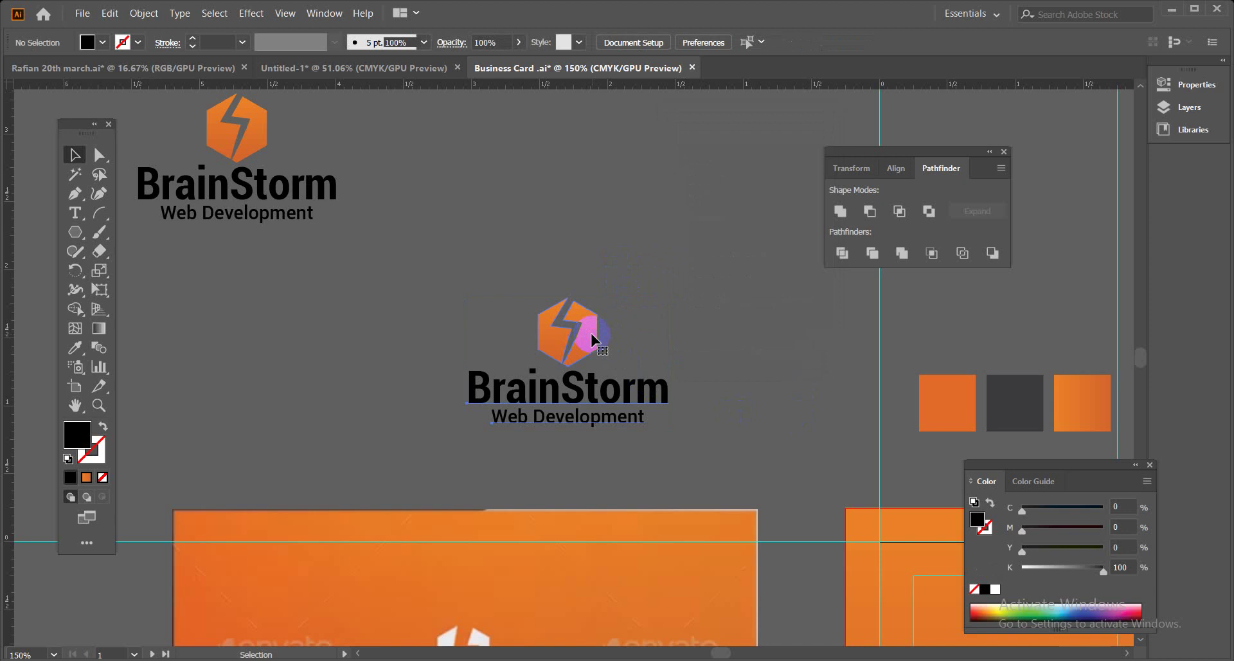
pyautogui.click(640, 449)
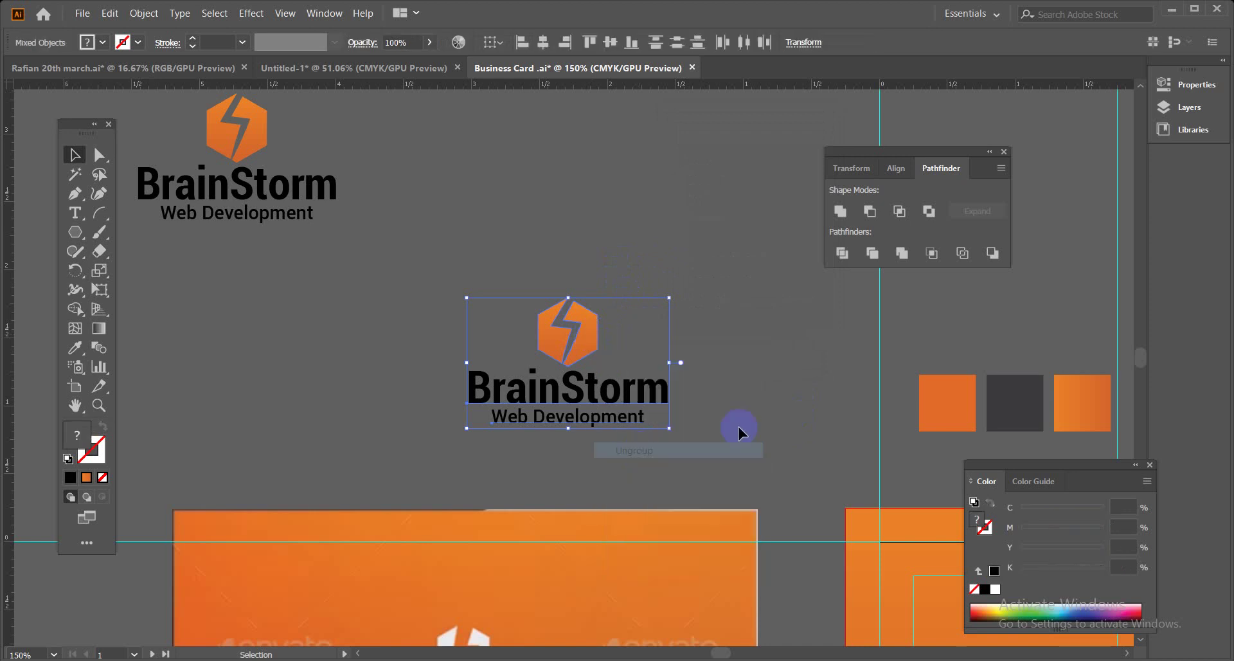
pyautogui.click(657, 329)
pyautogui.click(559, 325)
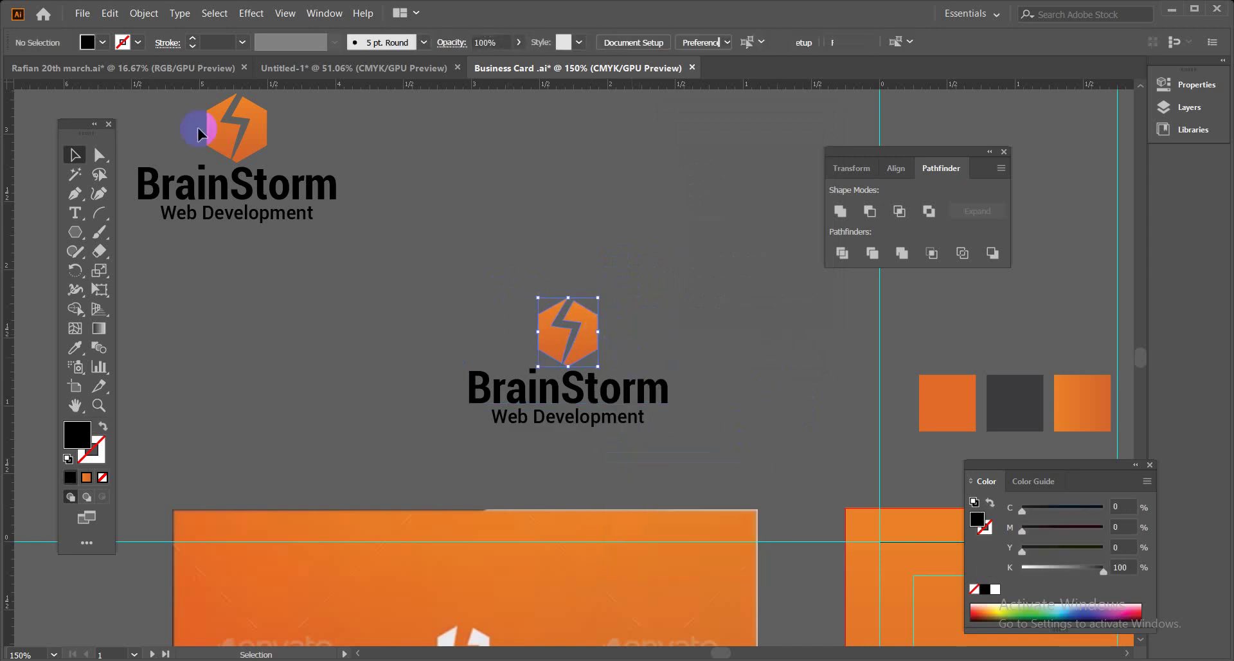
pyautogui.click(88, 42)
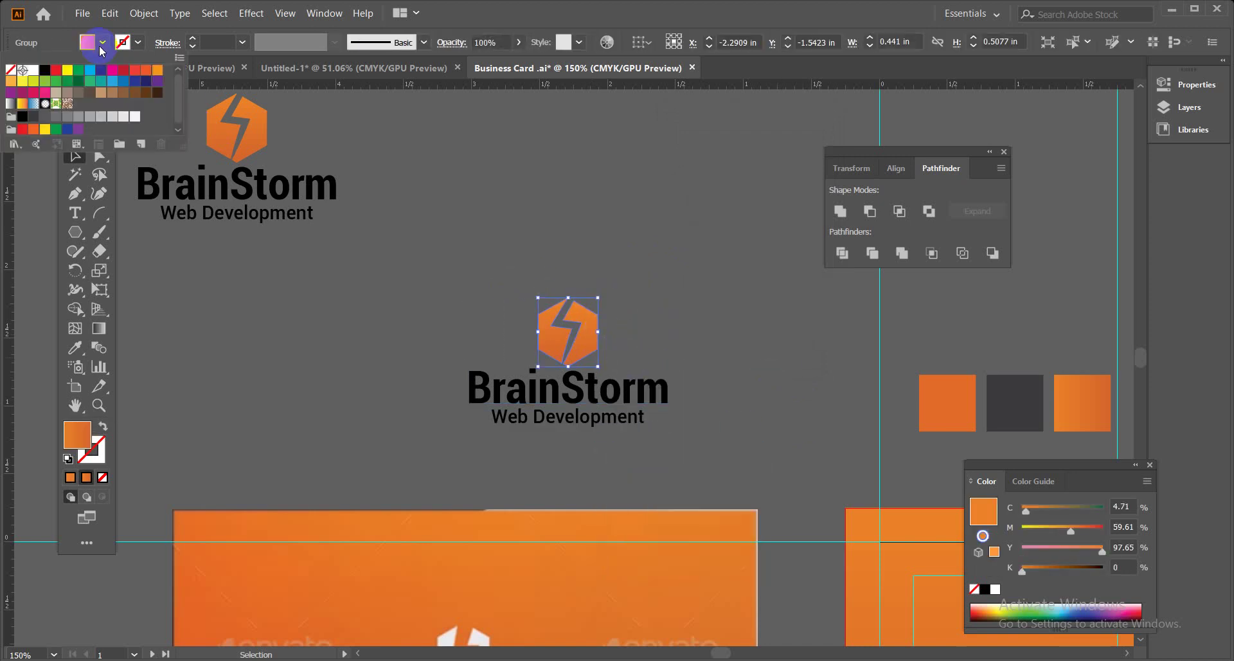
pyautogui.click(33, 69)
pyautogui.press('Escape')
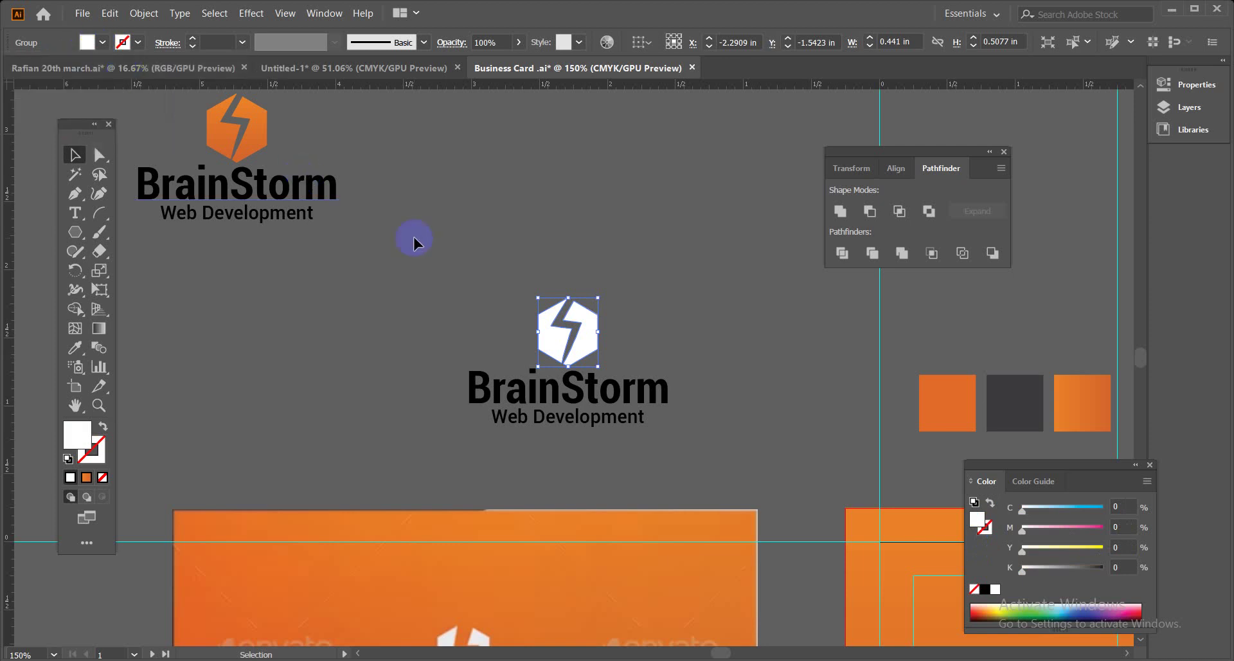
pyautogui.click(488, 315)
# Select the whole centred logo and expand it into plain vector shapes.
pyautogui.moveTo(704, 436); pyautogui.dragTo(708, 361)
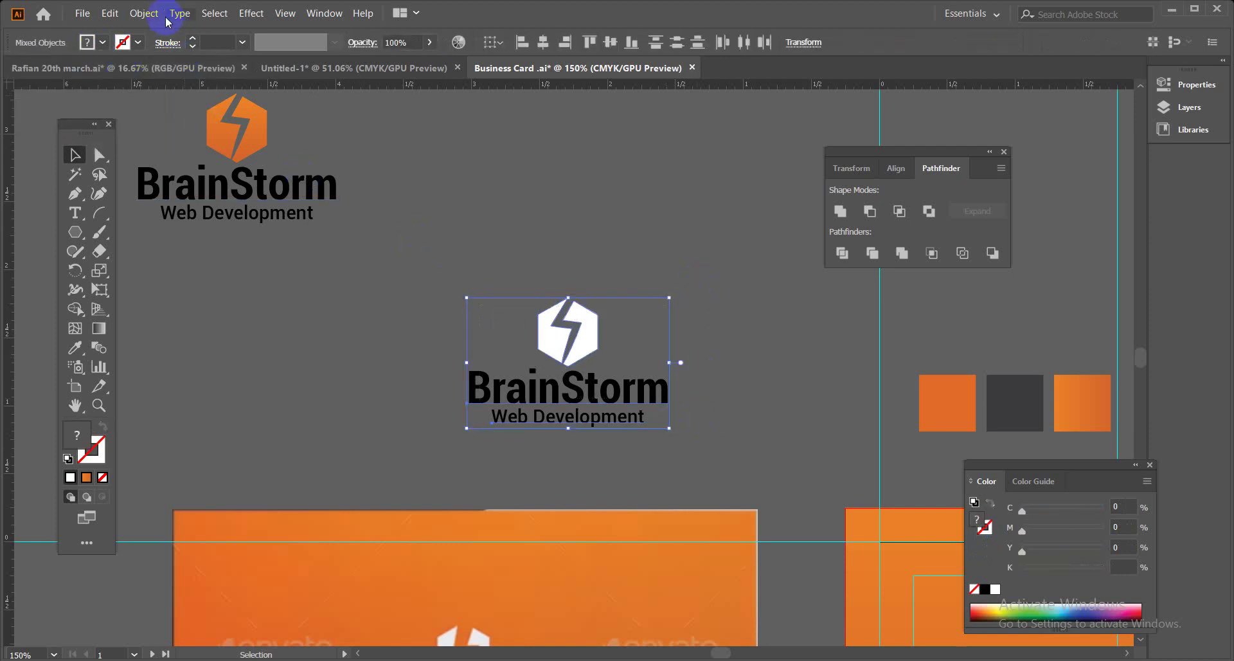
pyautogui.click(144, 13)
pyautogui.click(172, 180)
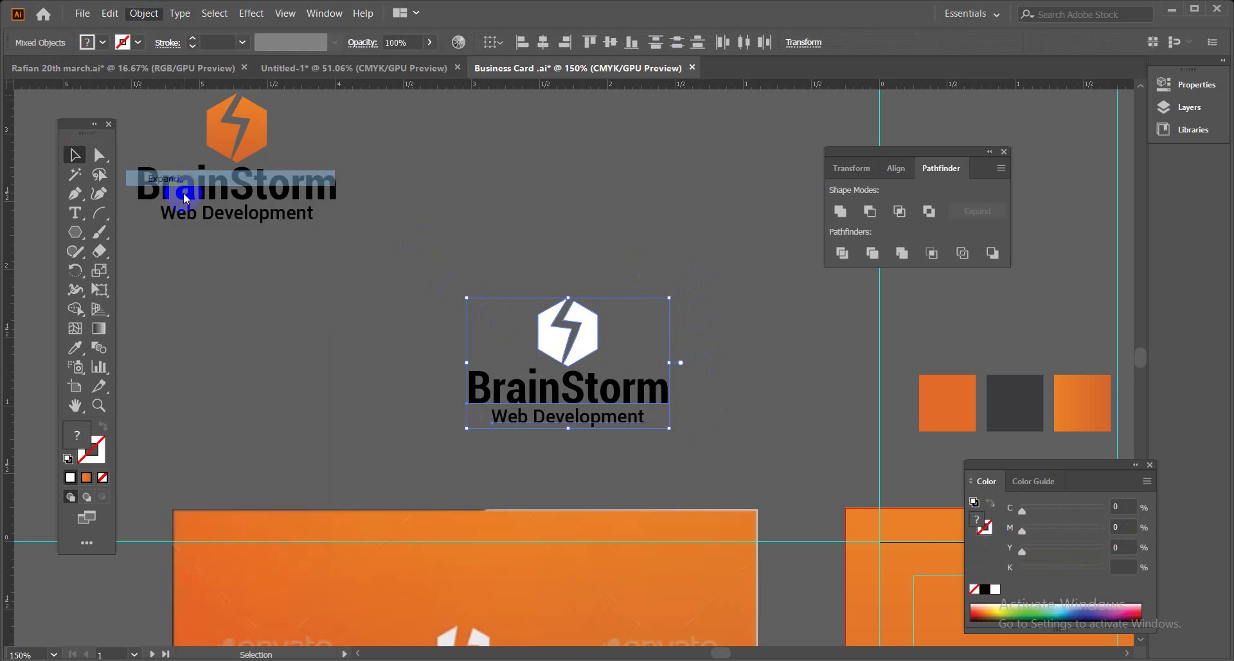
pyautogui.click(711, 342)
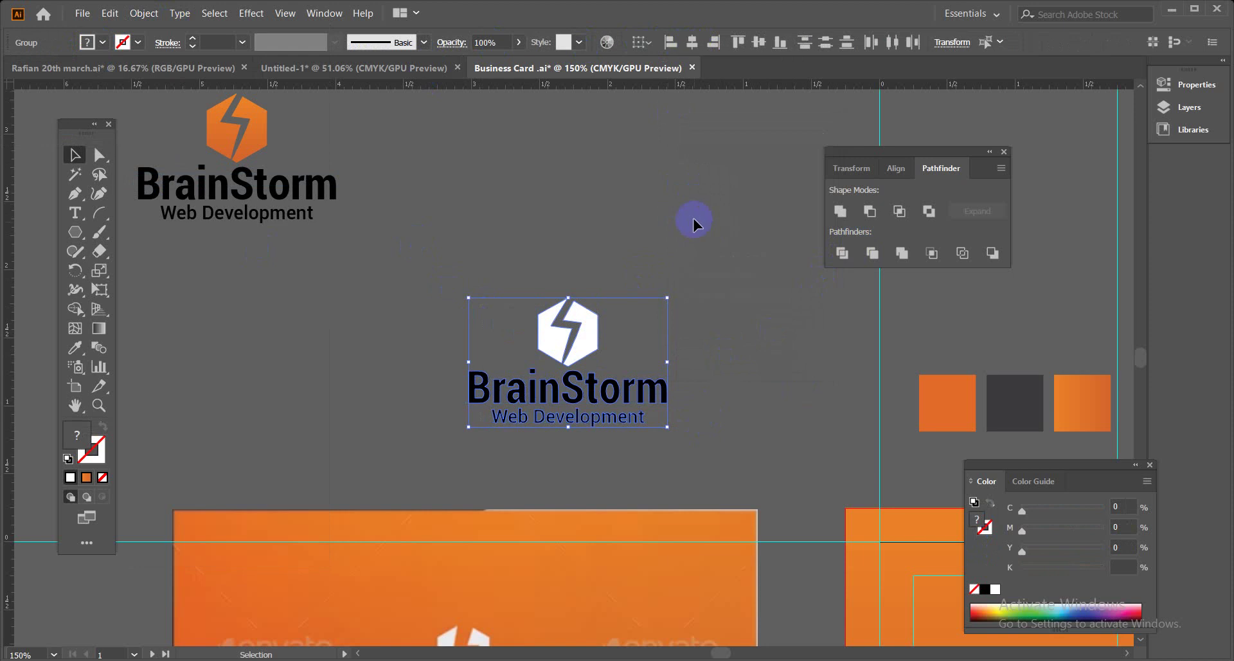
pyautogui.press('a')
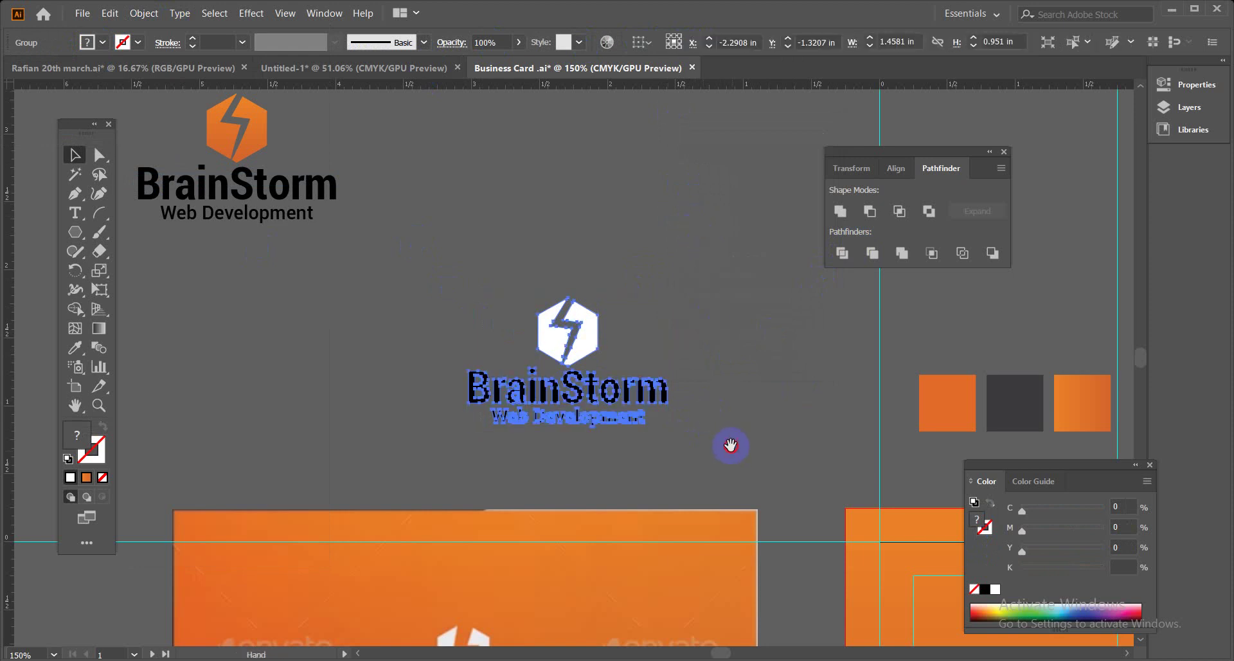
pyautogui.moveTo(730, 444); pyautogui.dragTo(584, 176)
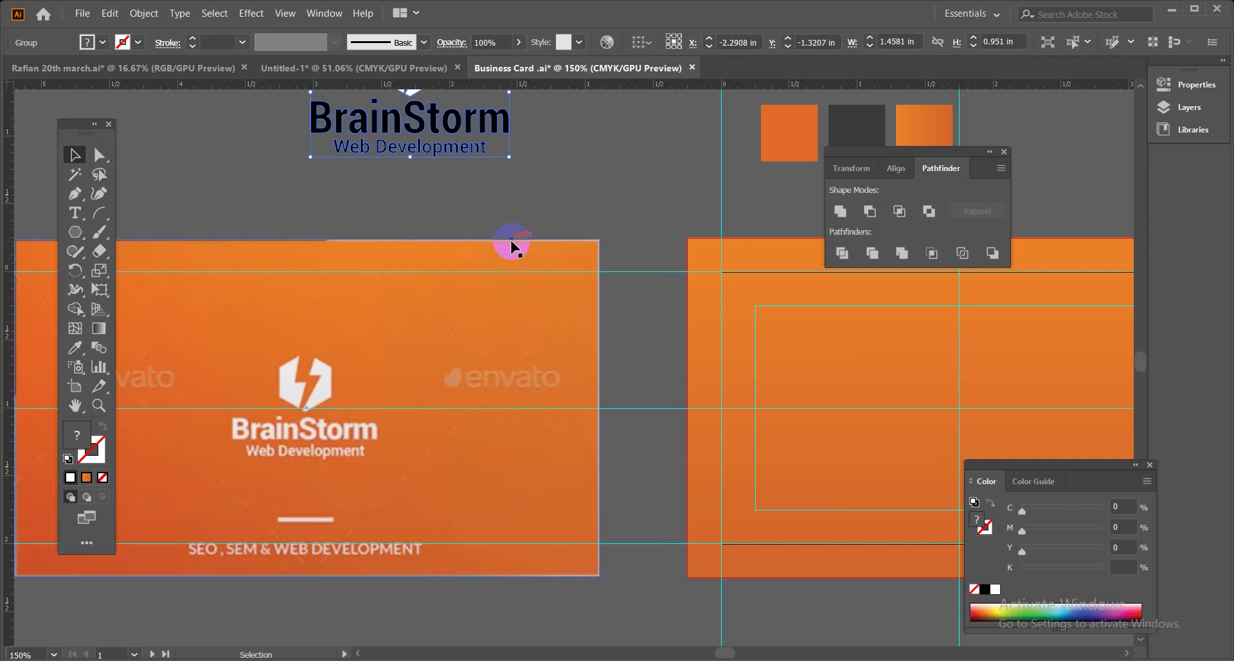
# Close the Pathfinder panel and type 'SEO ,SEM & WEB DEVELOPMENT' as a new text line on empty canvas.
pyautogui.click(1004, 152)
pyautogui.scroll(-3, 386, 431)
pyautogui.hscroll(-2, 386, 430)
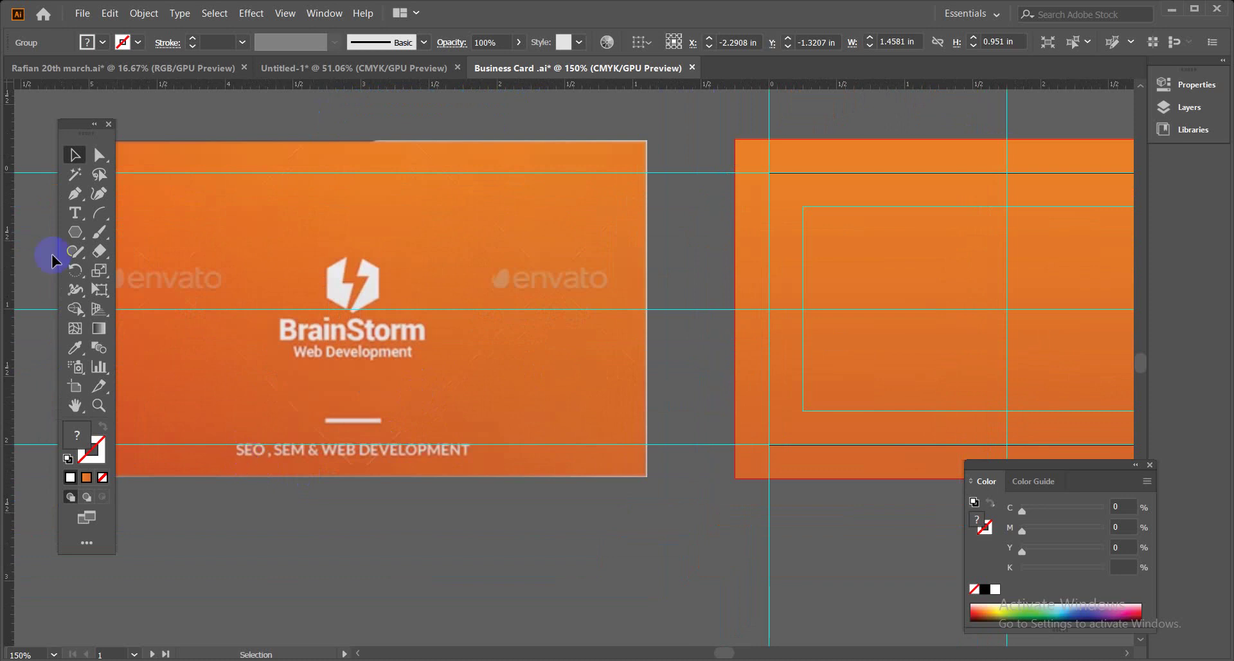
pyautogui.click(73, 215)
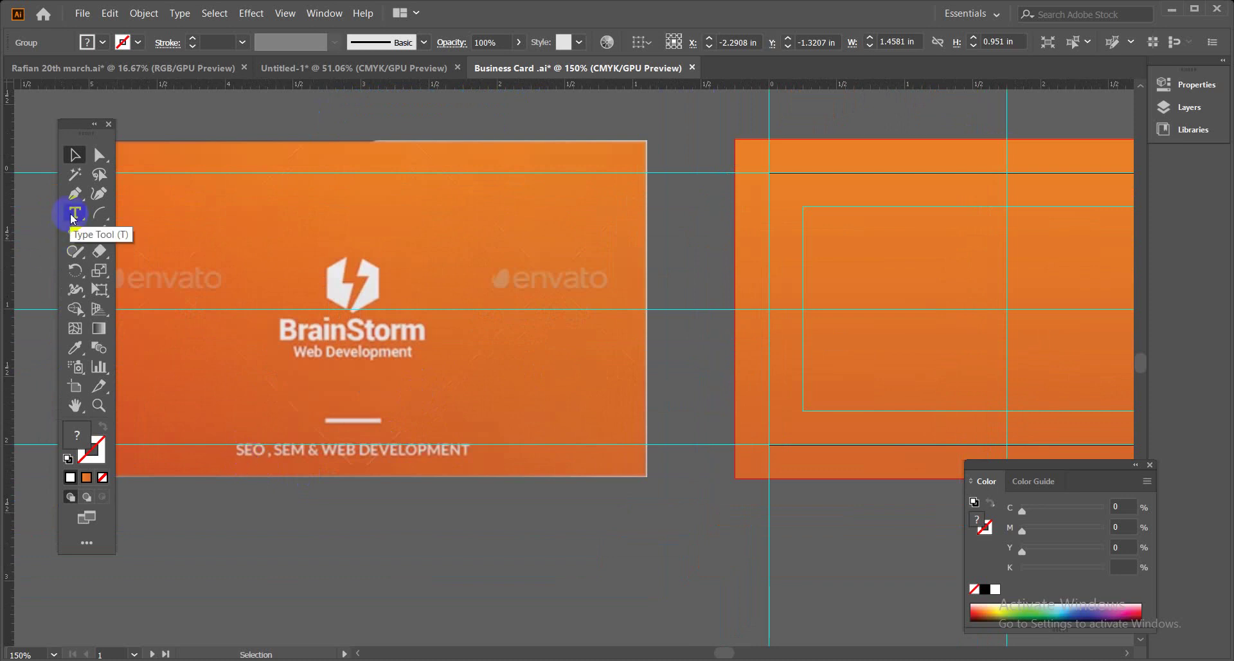
pyautogui.click(419, 536)
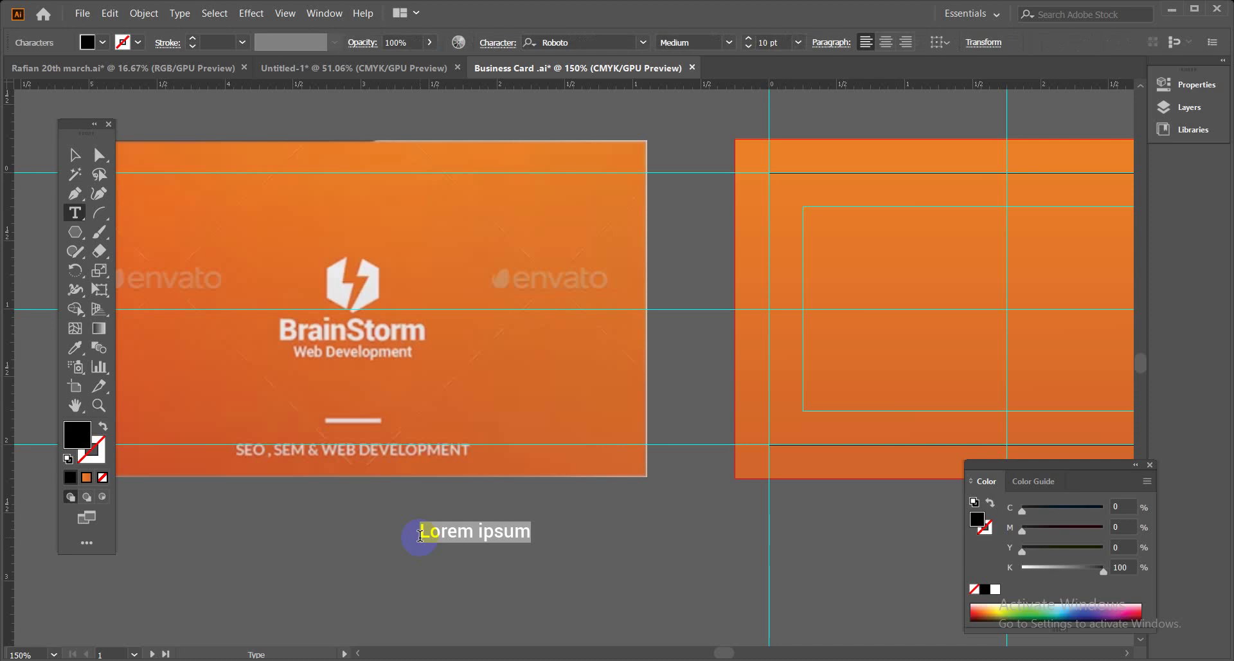
pyautogui.write('SEO')
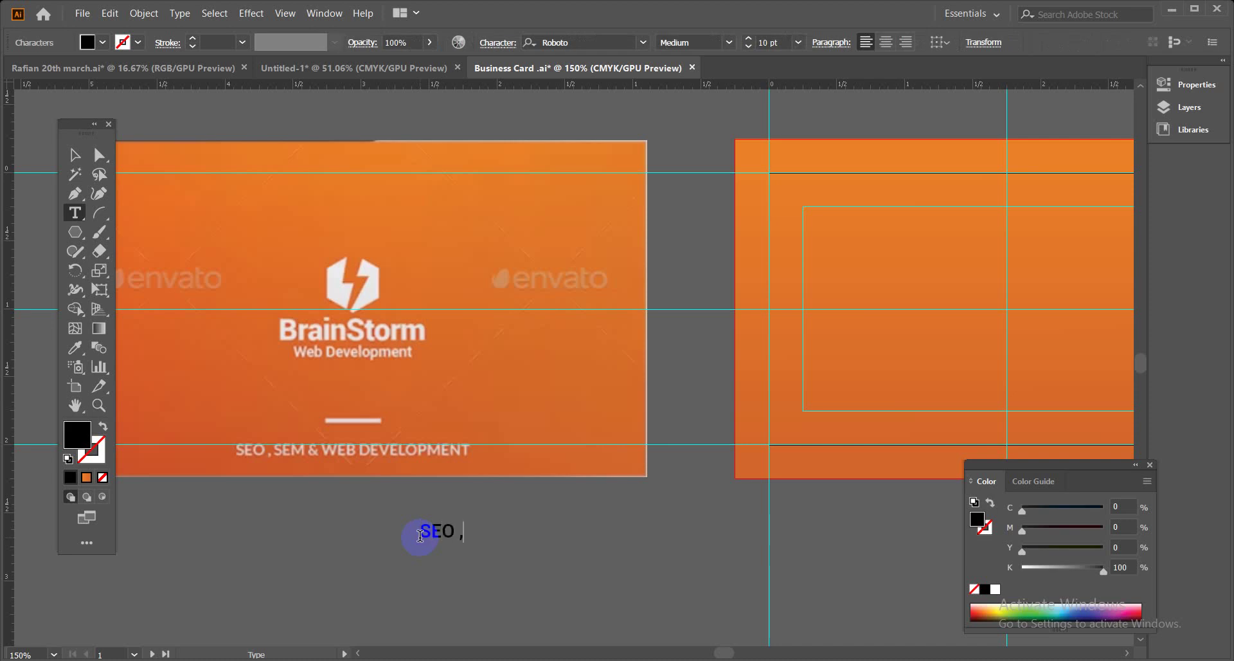
pyautogui.write(' ,SEM & WEB DEVEL')
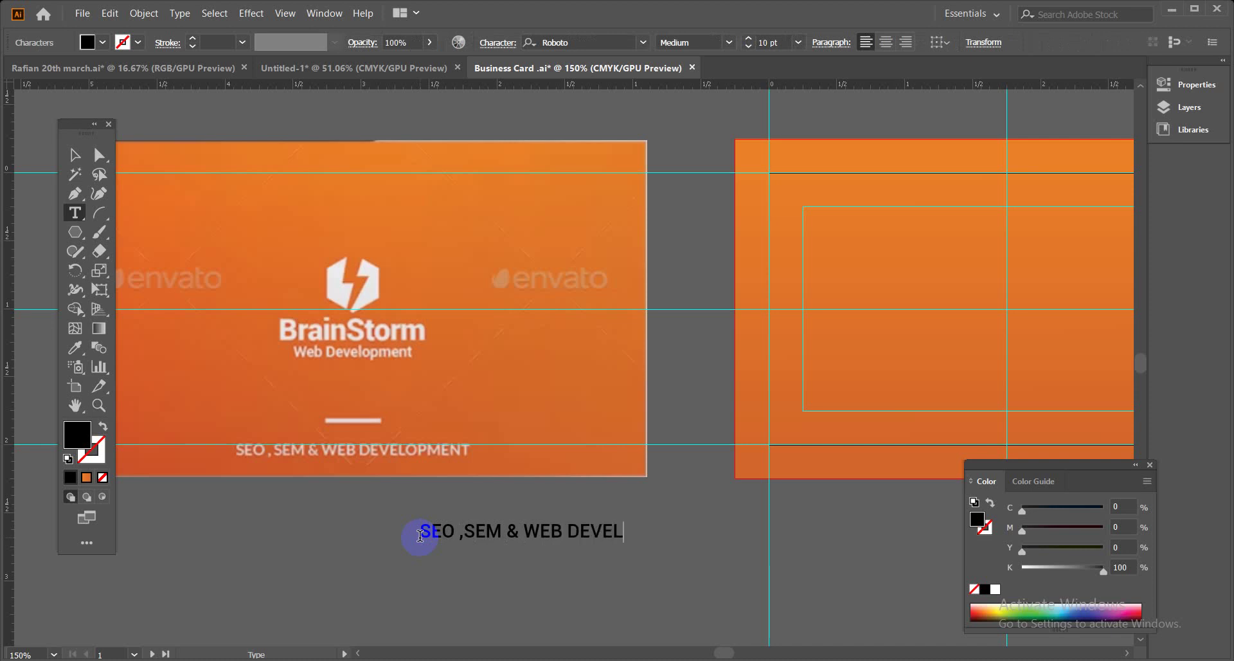
pyautogui.write('OPMENT')
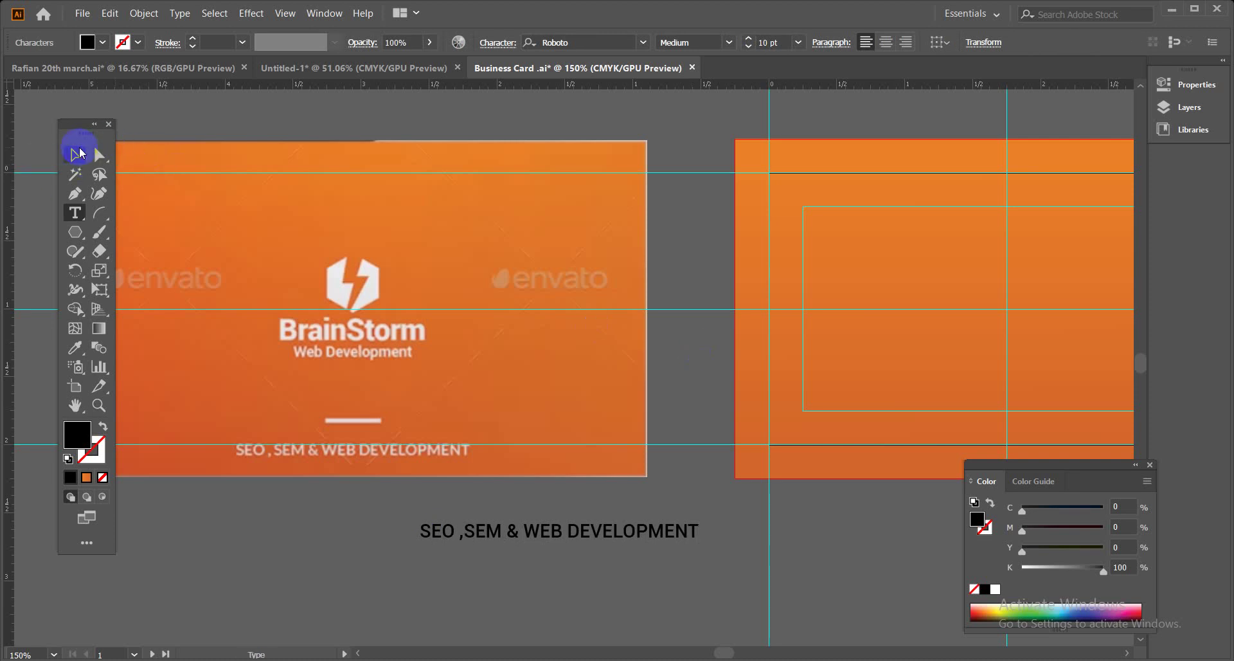
# Resize the services tagline to 8 pt, compare it with the reference card, then park it below the cards.
pyautogui.click(80, 153)
pyautogui.moveTo(507, 535); pyautogui.dragTo(321, 427)
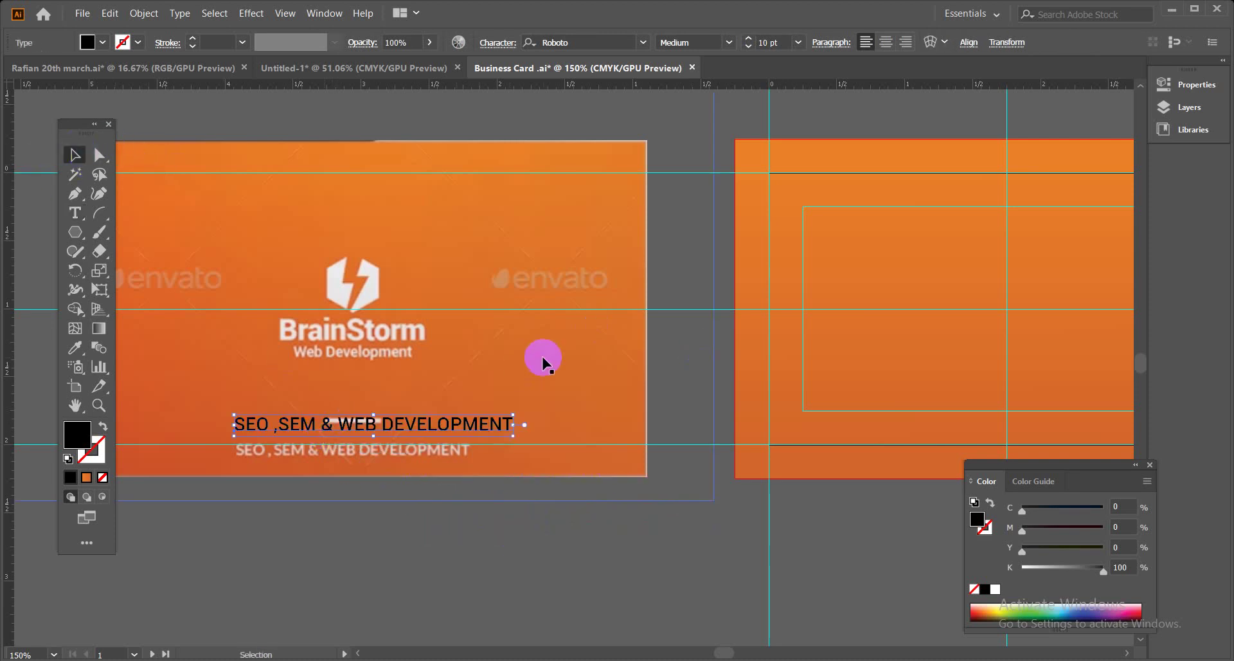
pyautogui.click(798, 42)
pyautogui.click(800, 113)
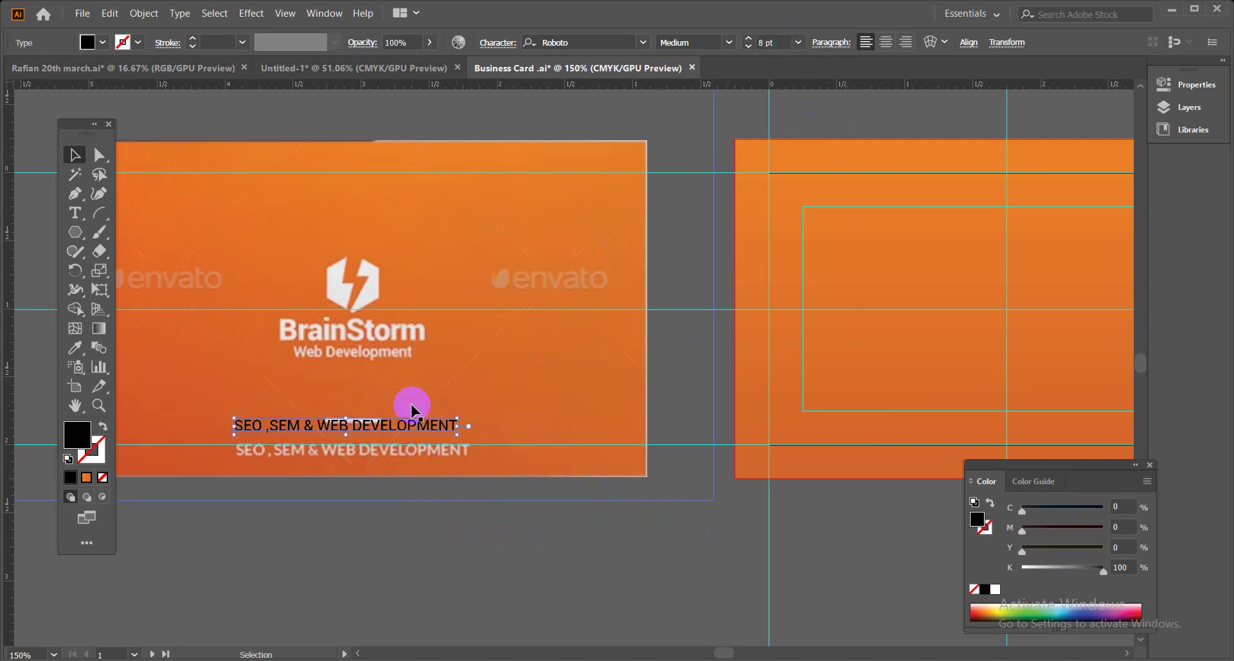
pyautogui.moveTo(418, 426); pyautogui.dragTo(420, 446)
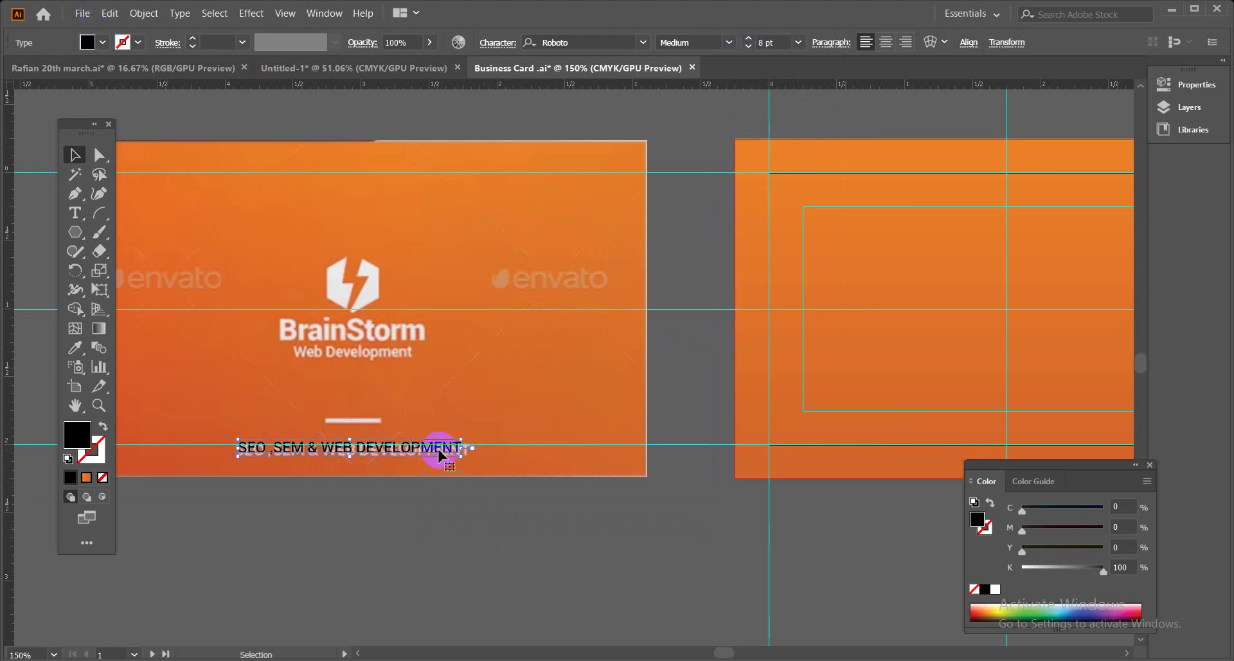
pyautogui.moveTo(456, 447); pyautogui.dragTo(750, 540)
pyautogui.click(795, 566)
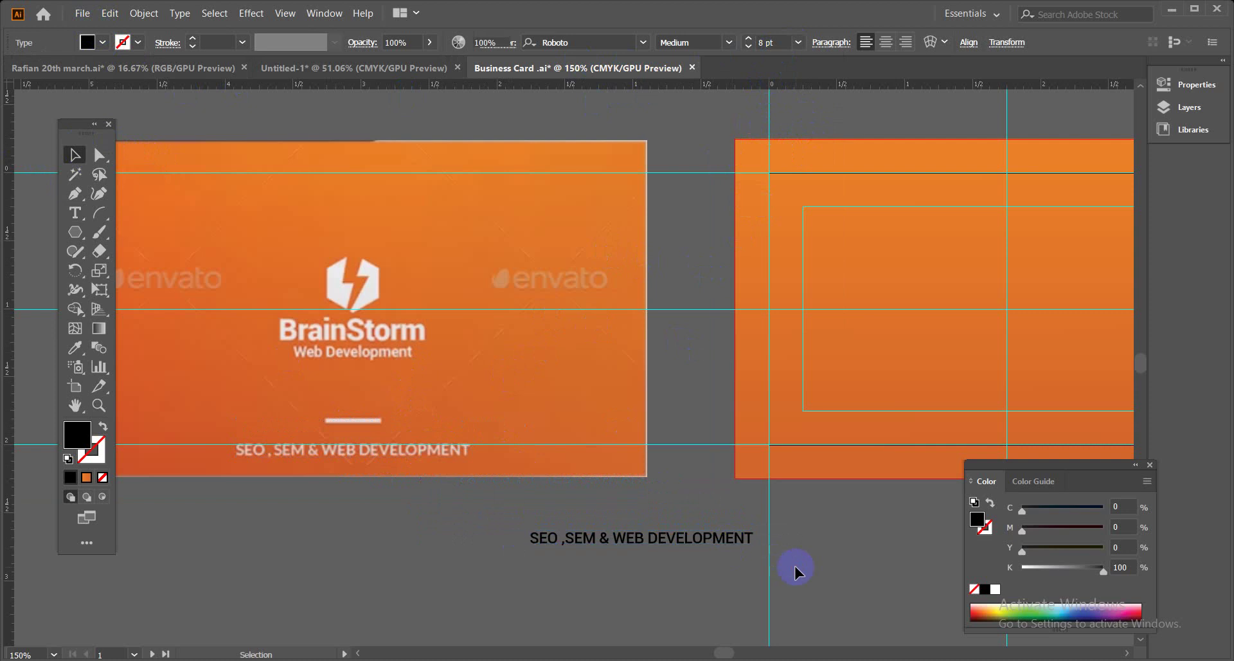
pyautogui.hotkey('ctrl', '-')
pyautogui.hotkey('ctrl', '-')
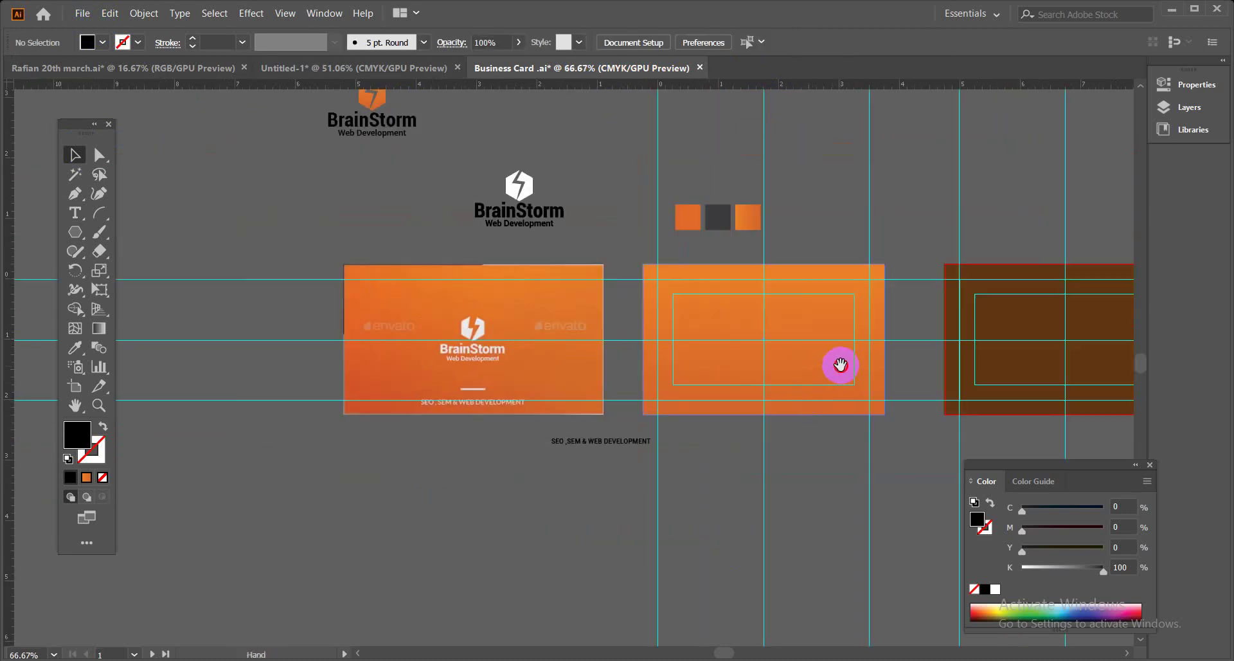
# Move the 8 pt tagline about 1.98 in right, under the middle orange card.
pyautogui.hscroll(5, 838, 360)
pyautogui.scroll(-1, 670, 333)
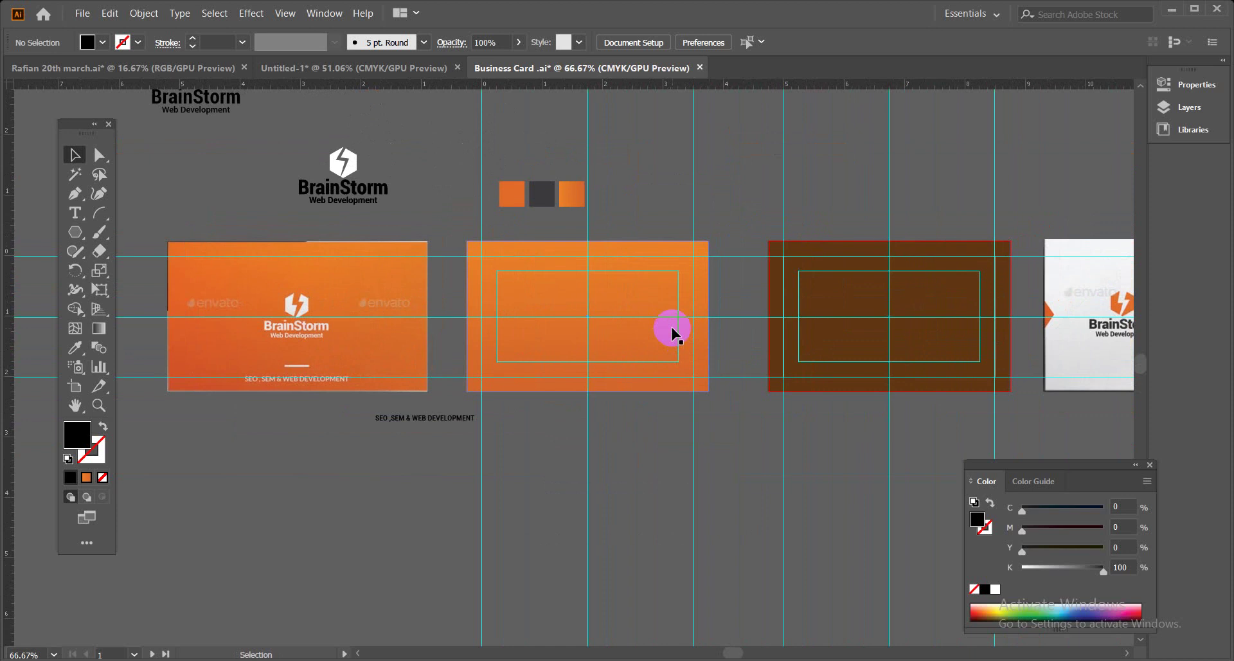
pyautogui.click(442, 424)
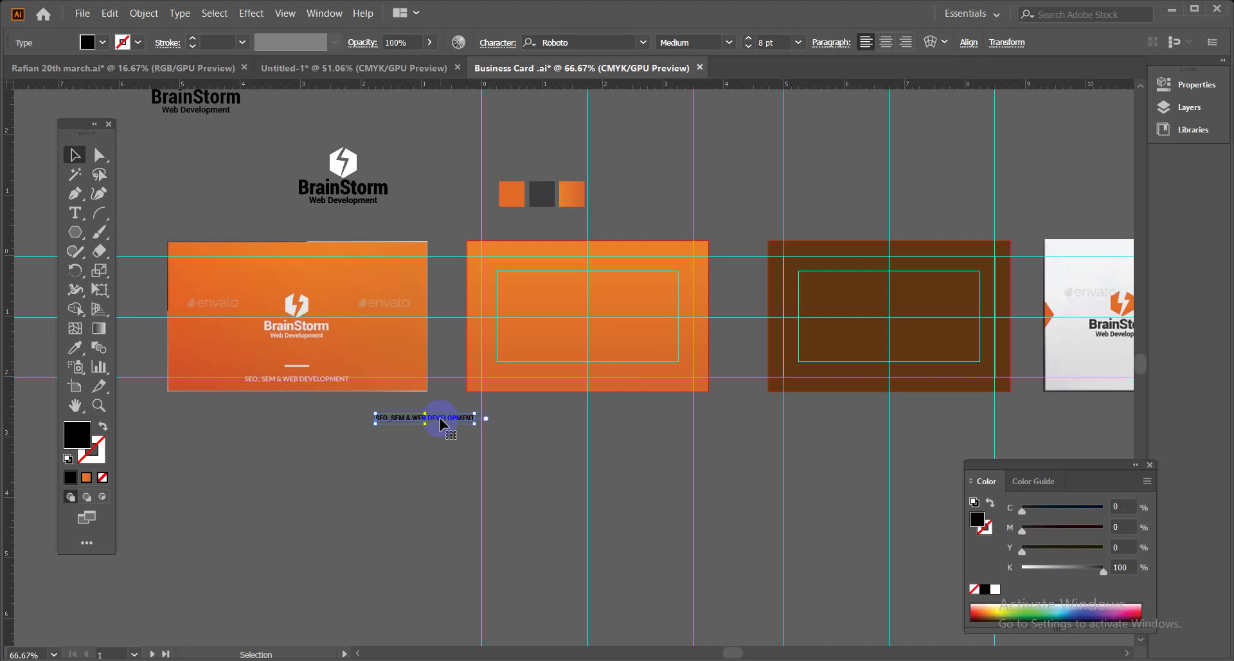
pyautogui.hotkey('ctrl', '1')
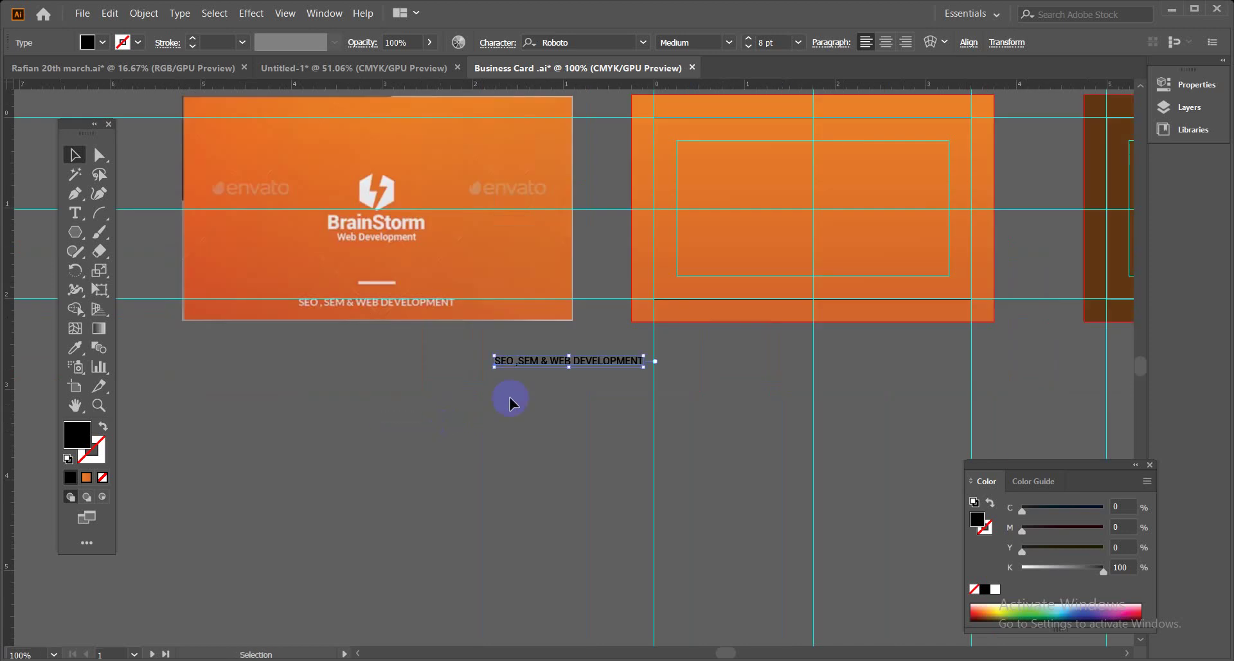
pyautogui.moveTo(598, 362); pyautogui.dragTo(795, 373)
pyautogui.press('space')
pyautogui.moveTo(581, 251); pyautogui.dragTo(499, 350)
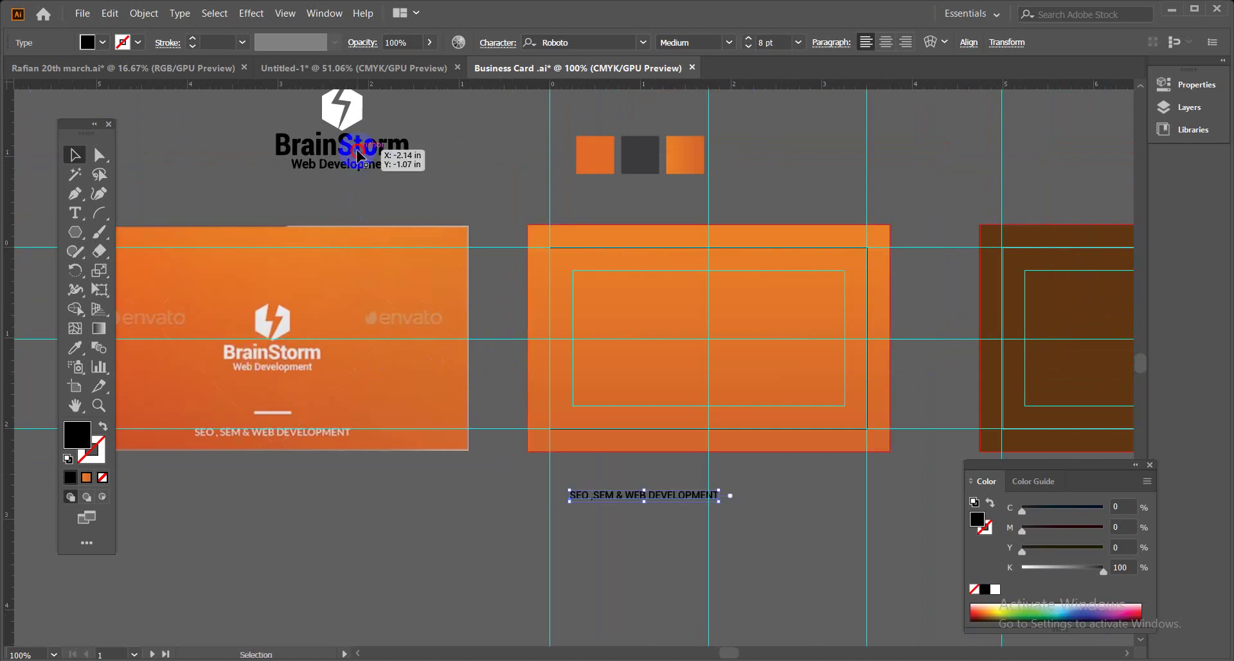
# Copy the BrainStorm logo onto the middle orange card, make it white, and shrink it to about 1.08 in wide.
pyautogui.moveTo(359, 155); pyautogui.dragTo(733, 361)
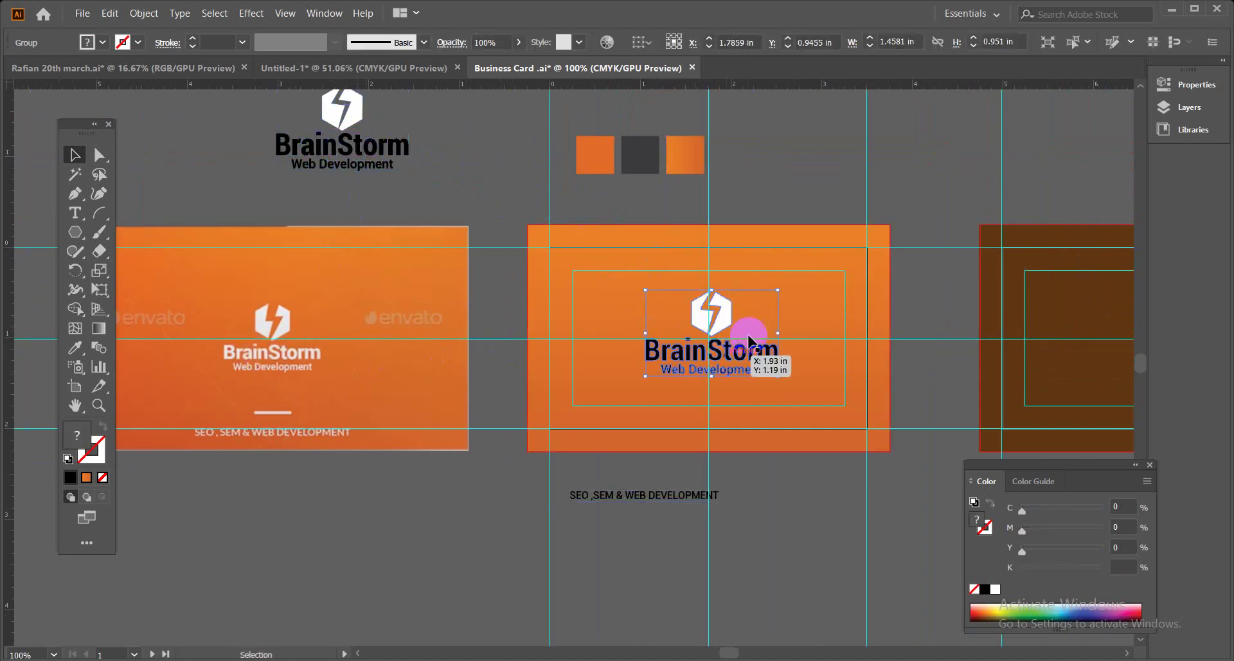
pyautogui.click(102, 43)
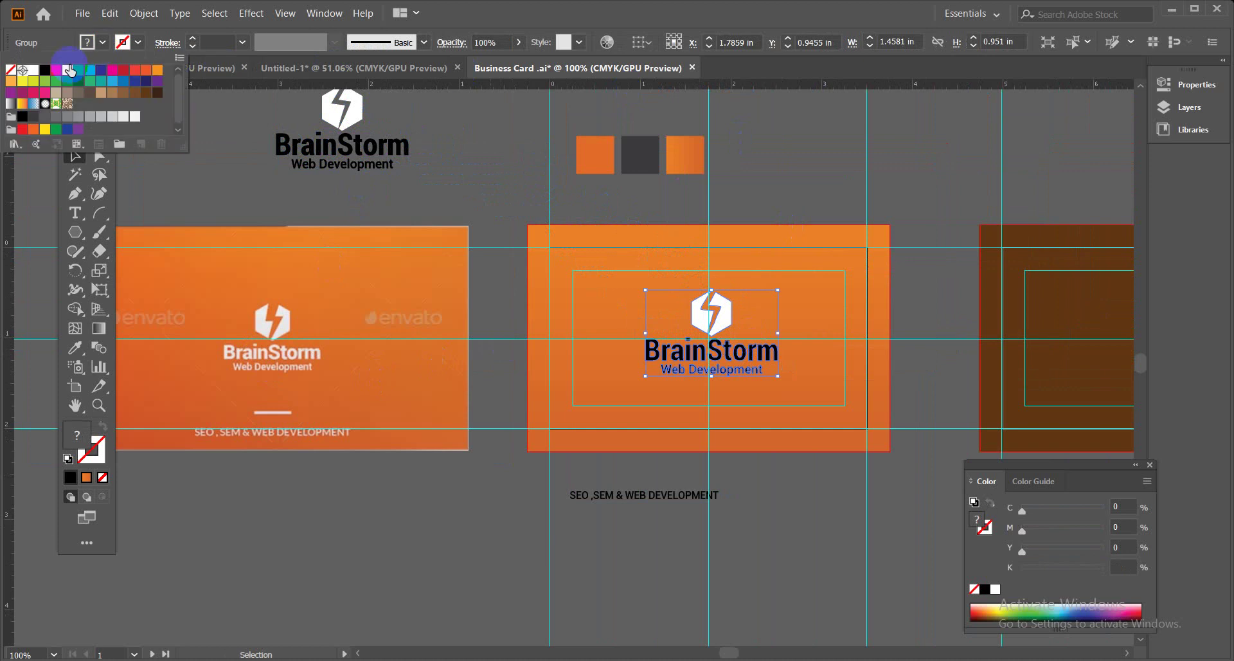
pyautogui.click(29, 80)
pyautogui.click(486, 153)
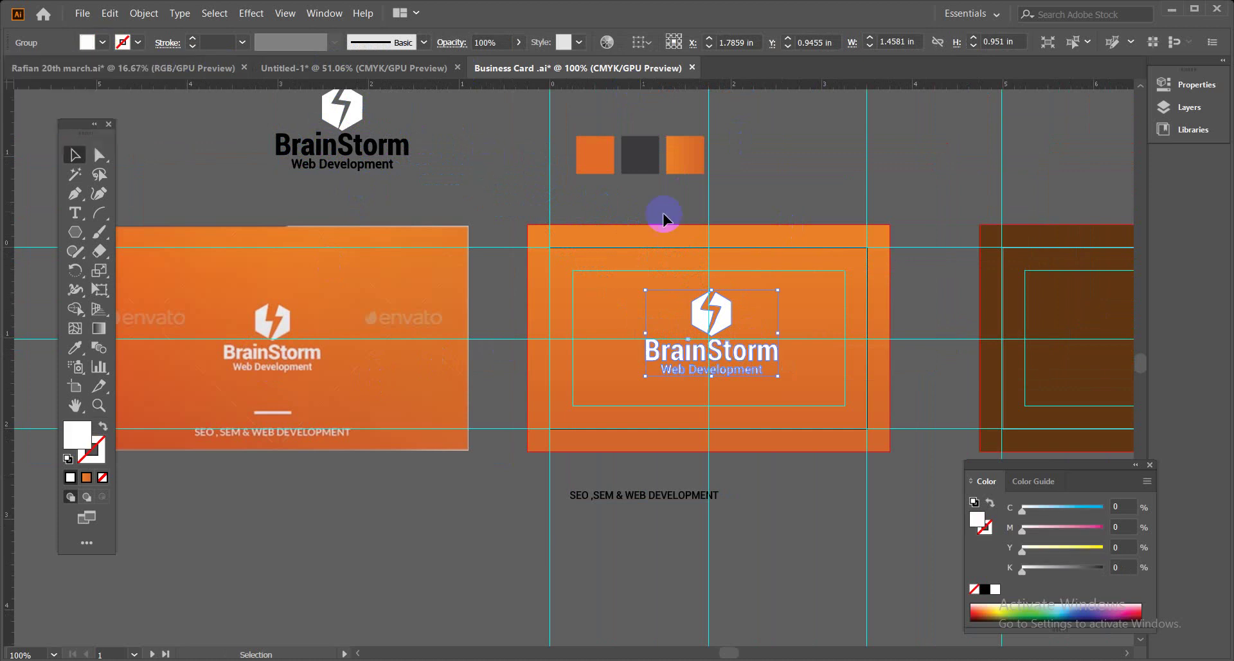
pyautogui.click(788, 181)
pyautogui.moveTo(799, 203); pyautogui.dragTo(785, 196)
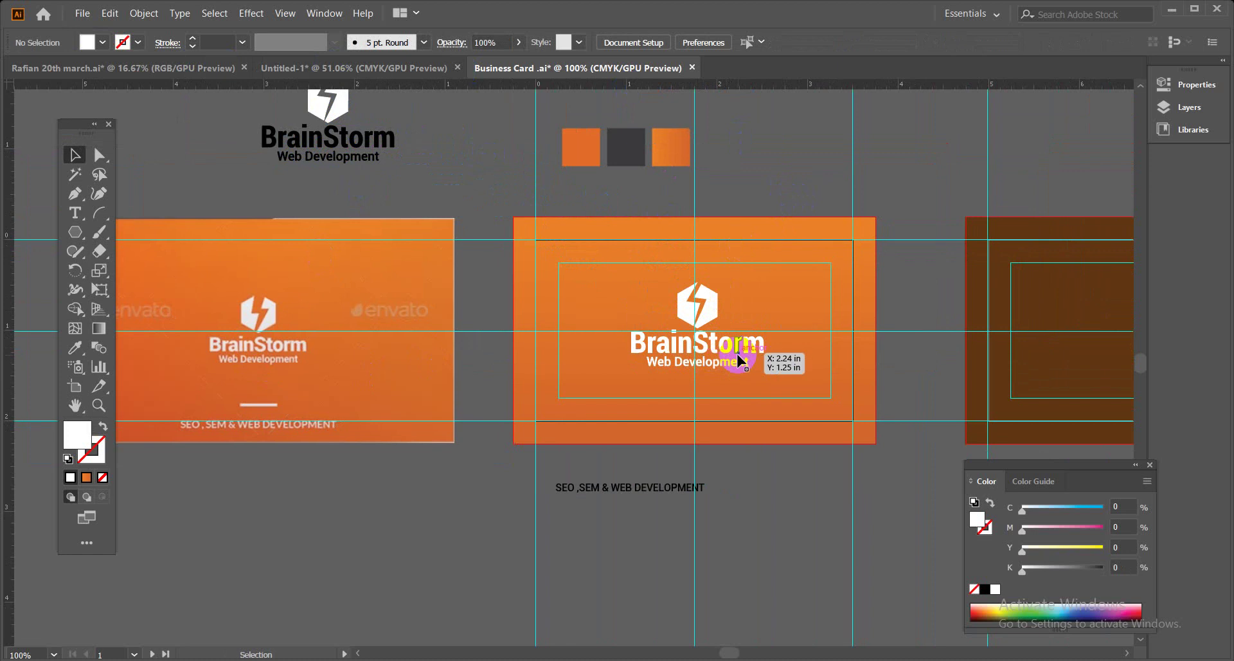
pyautogui.click(739, 362)
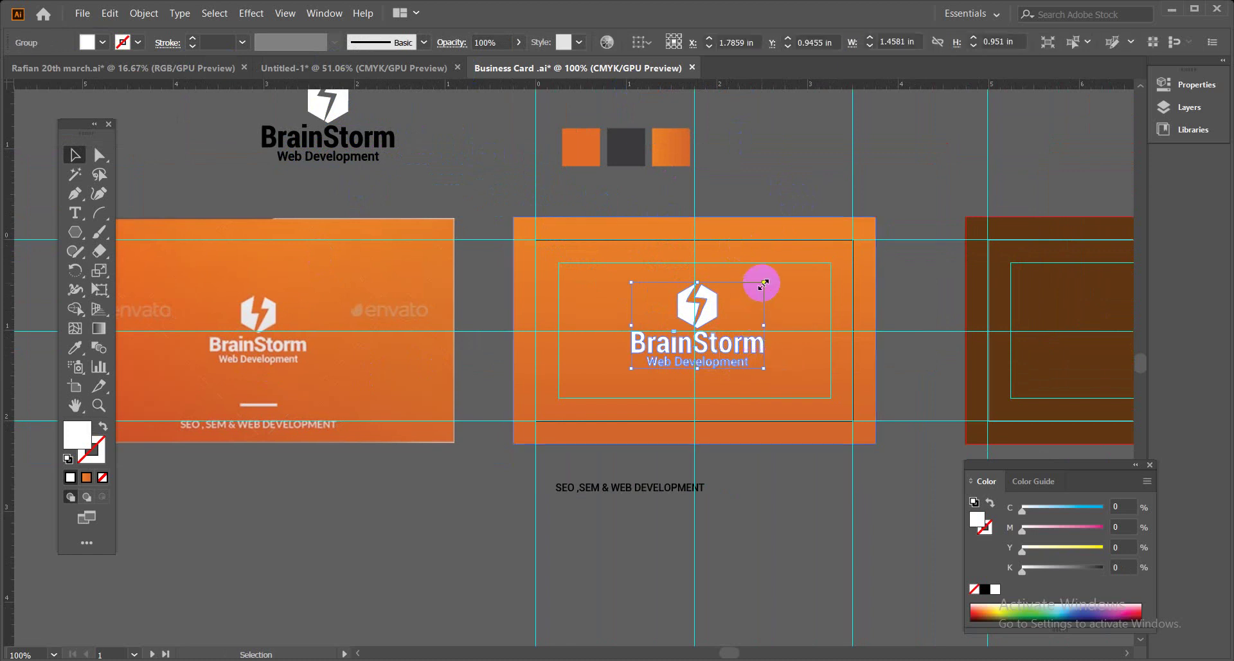
pyautogui.moveTo(763, 283); pyautogui.dragTo(719, 300)
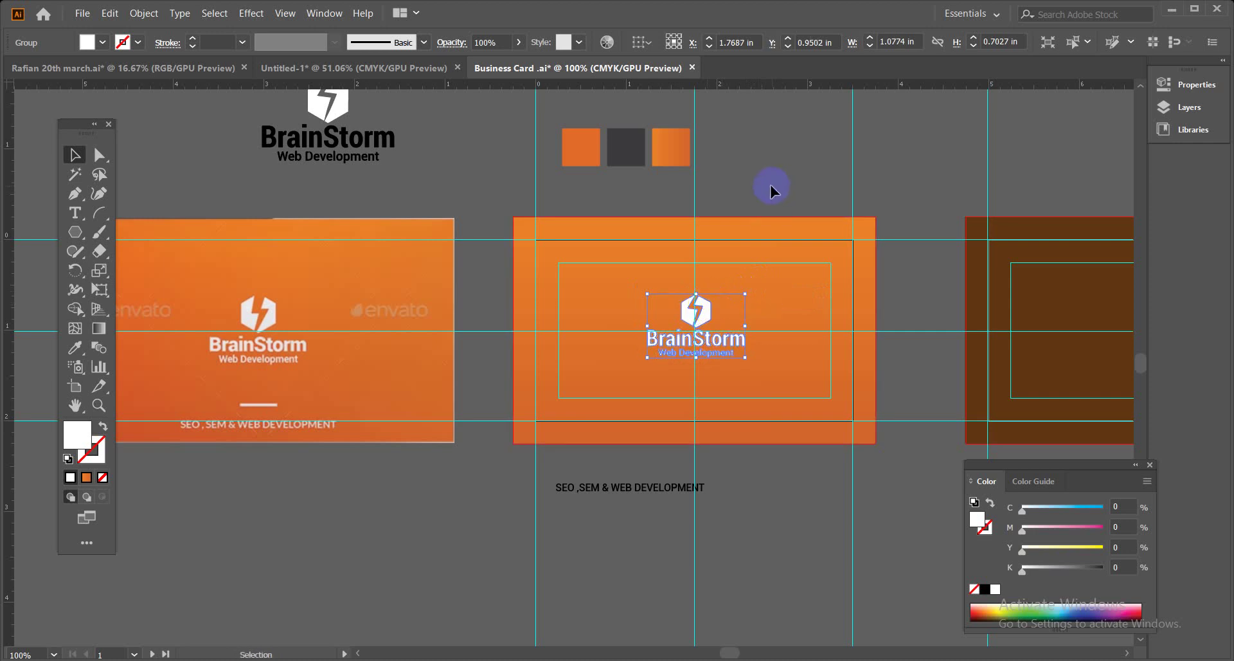
# Centre the white logo on the card artboard, then bring up the GraphicRiver template page in Chrome.
pyautogui.click(324, 13)
pyautogui.click(462, 165)
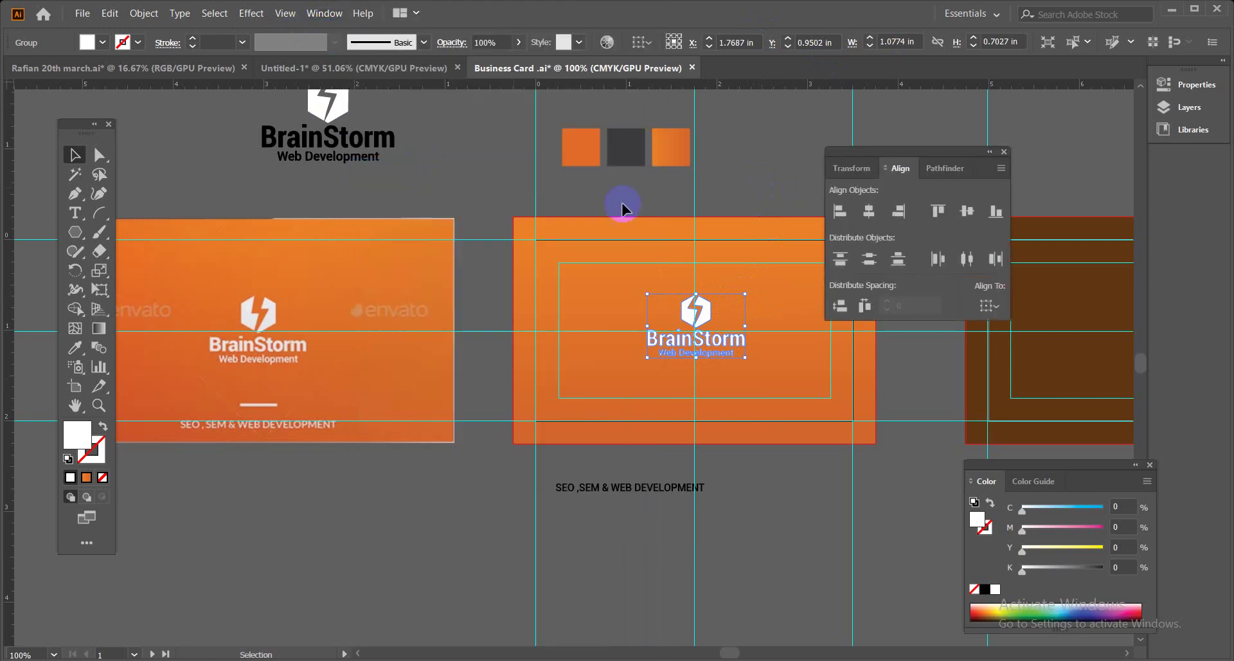
pyautogui.click(999, 302)
pyautogui.click(1011, 357)
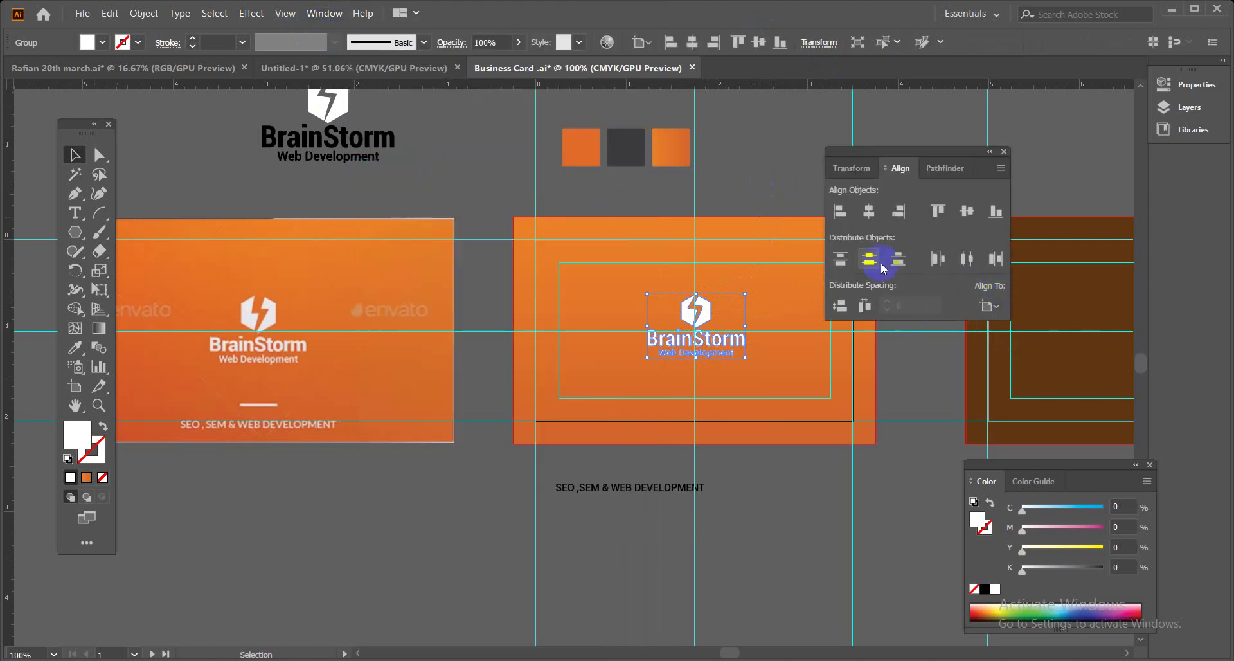
pyautogui.click(868, 211)
pyautogui.click(967, 211)
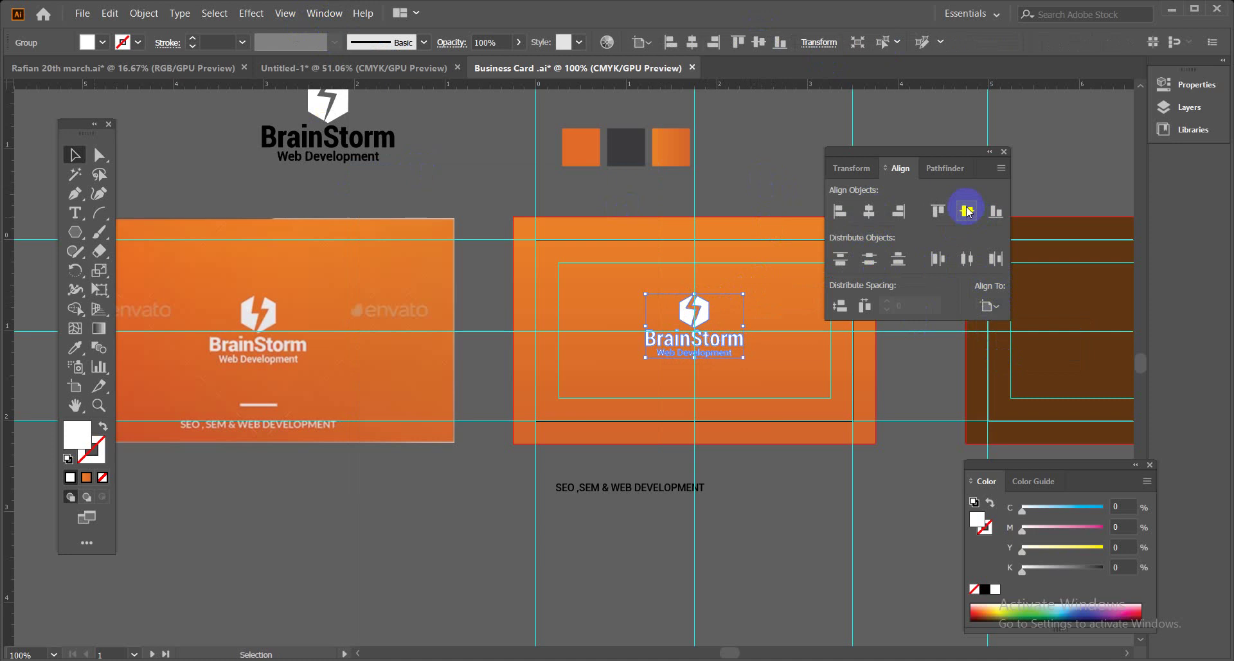
pyautogui.click(970, 262)
pyautogui.click(869, 259)
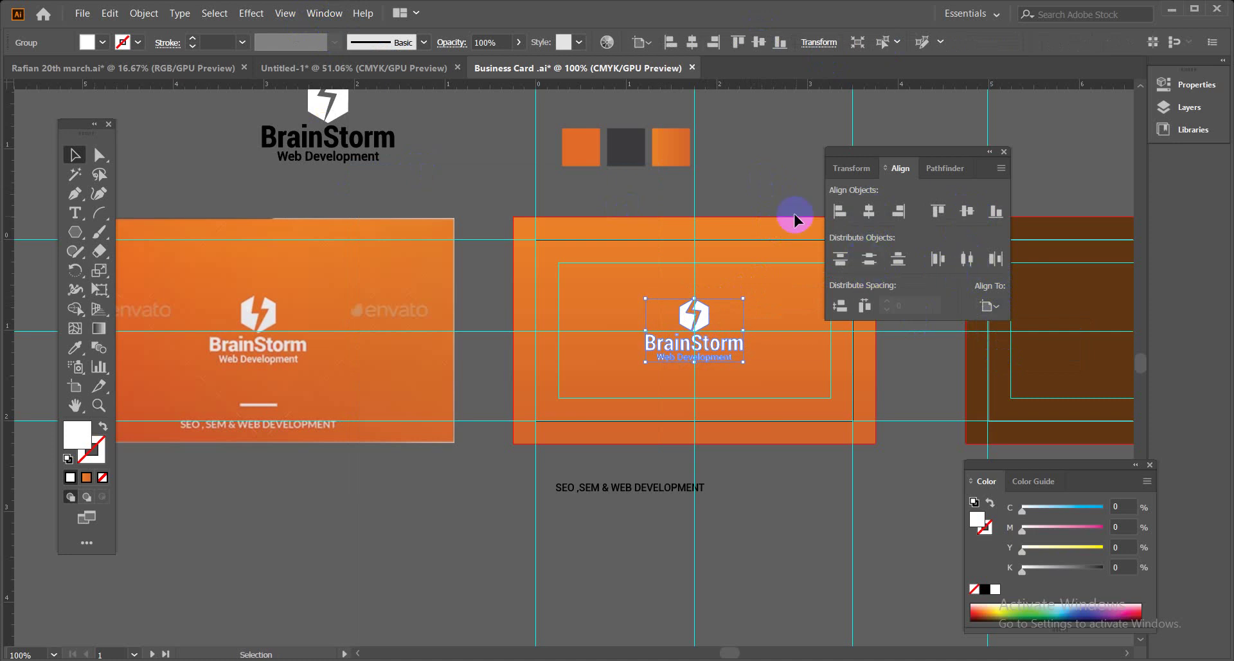
pyautogui.click(777, 193)
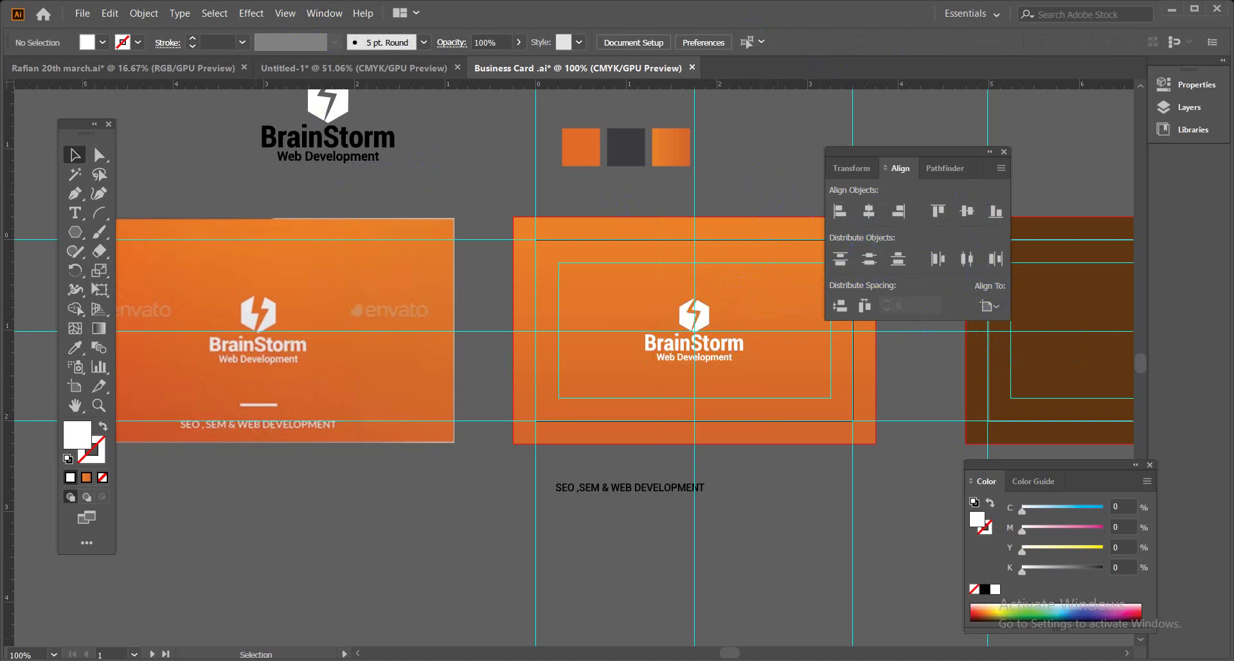
pyautogui.moveTo(296, 660)
pyautogui.click(146, 623)
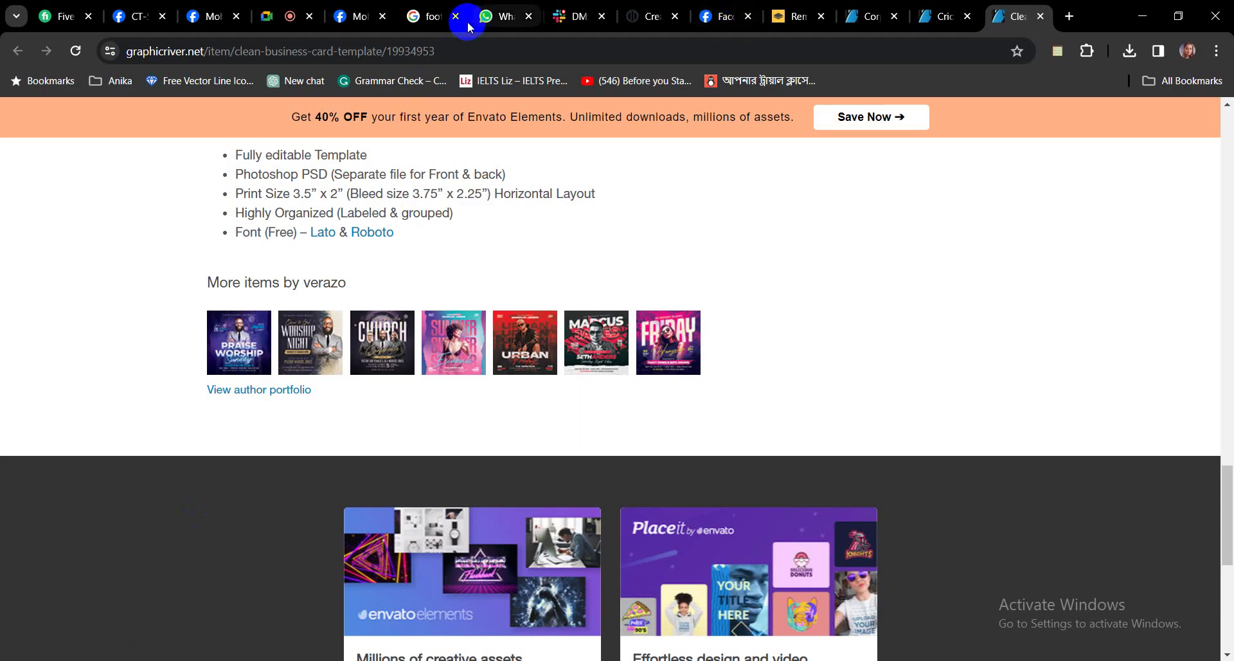
# Glance at the Google Meet presentation, then bring the Illustrator business card back to front.
pyautogui.click(278, 18)
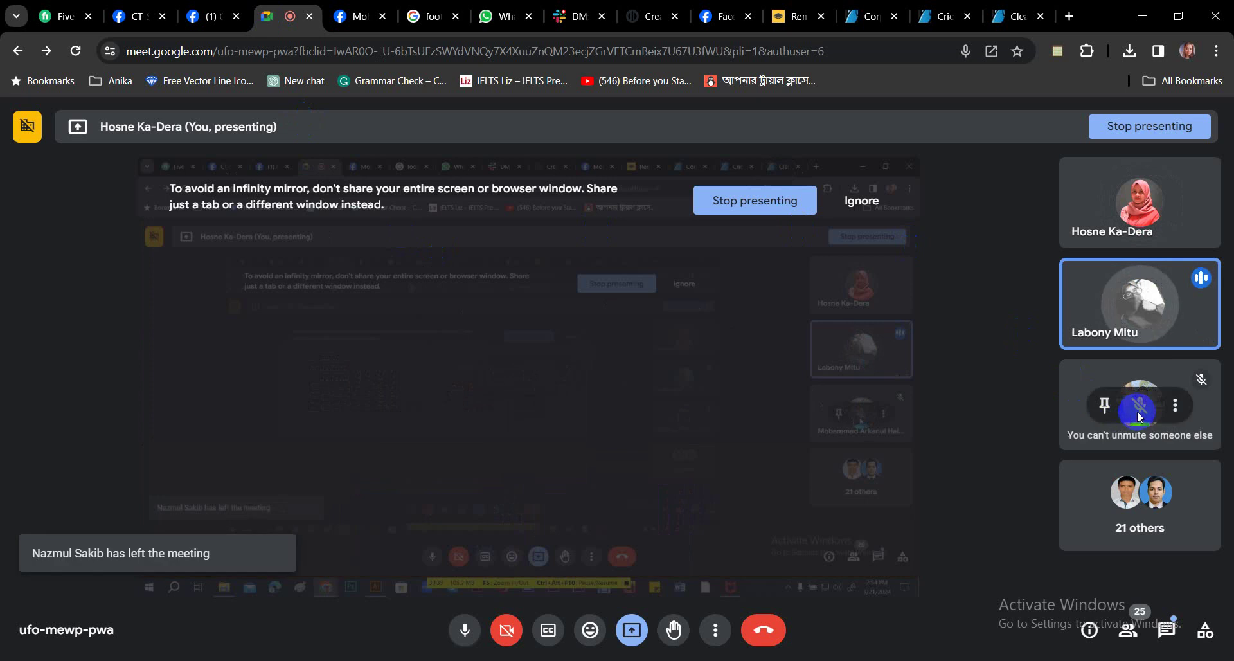
pyautogui.moveTo(1156, 341)
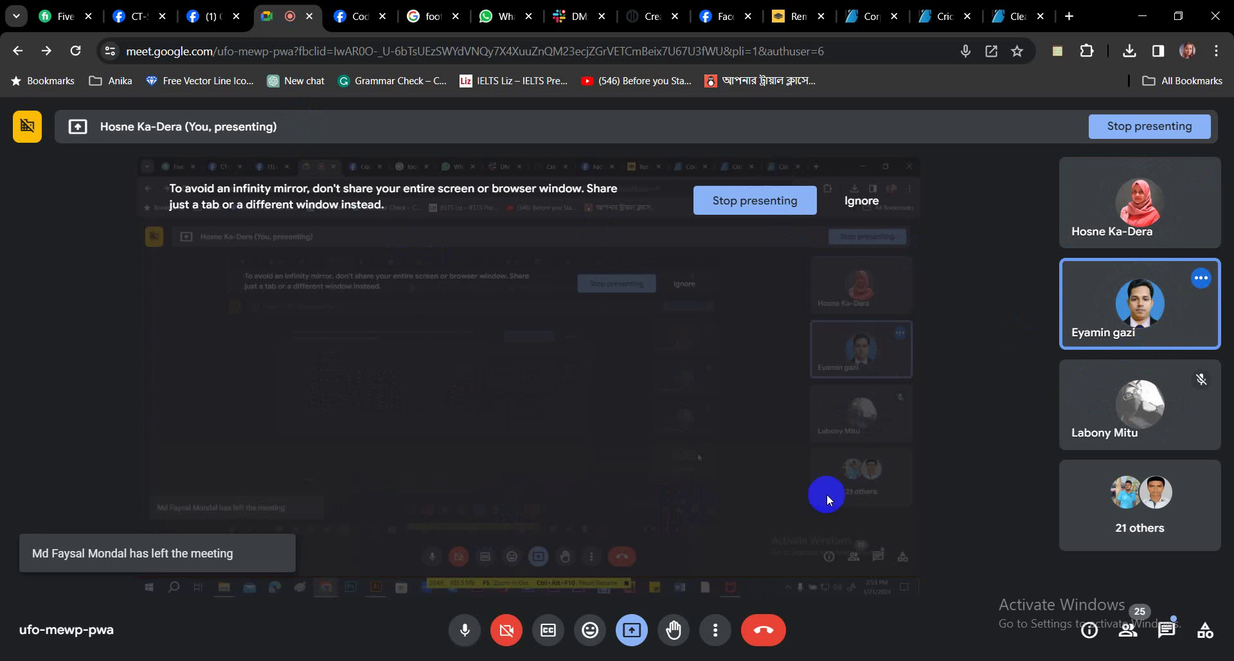
pyautogui.click(463, 643)
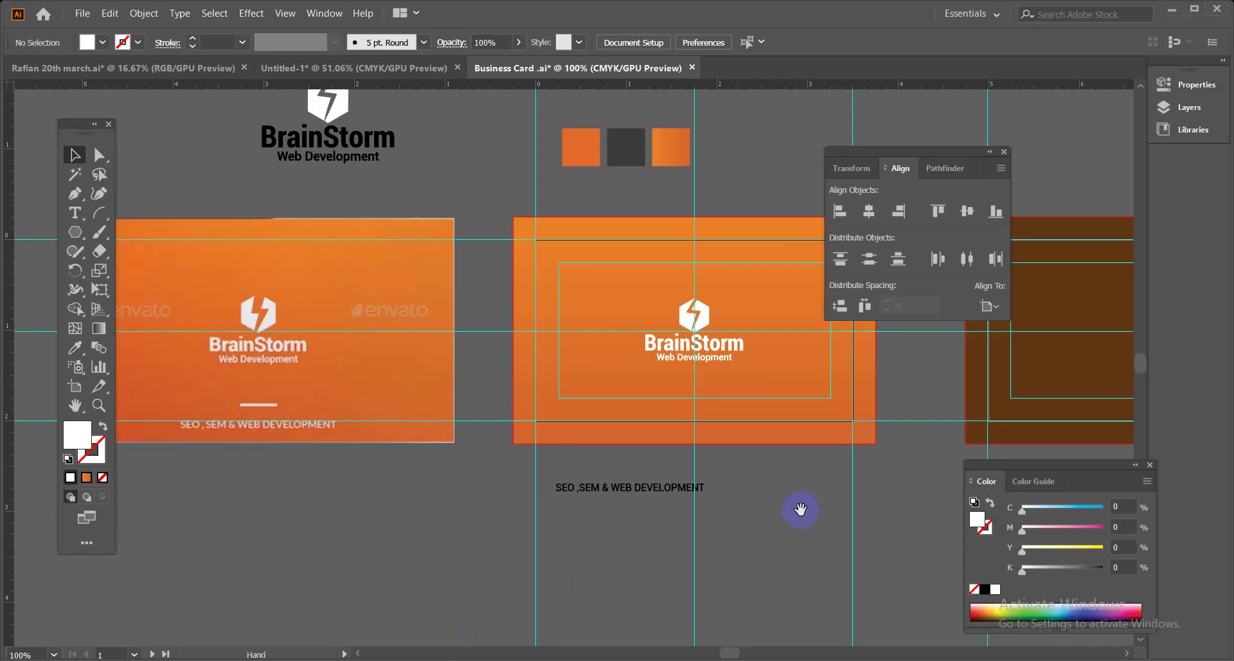
# Move the 'SEO ,SEM & WEB DEVELOPMENT' tagline onto the orange card below the logo.
pyautogui.moveTo(800, 509); pyautogui.dragTo(694, 479)
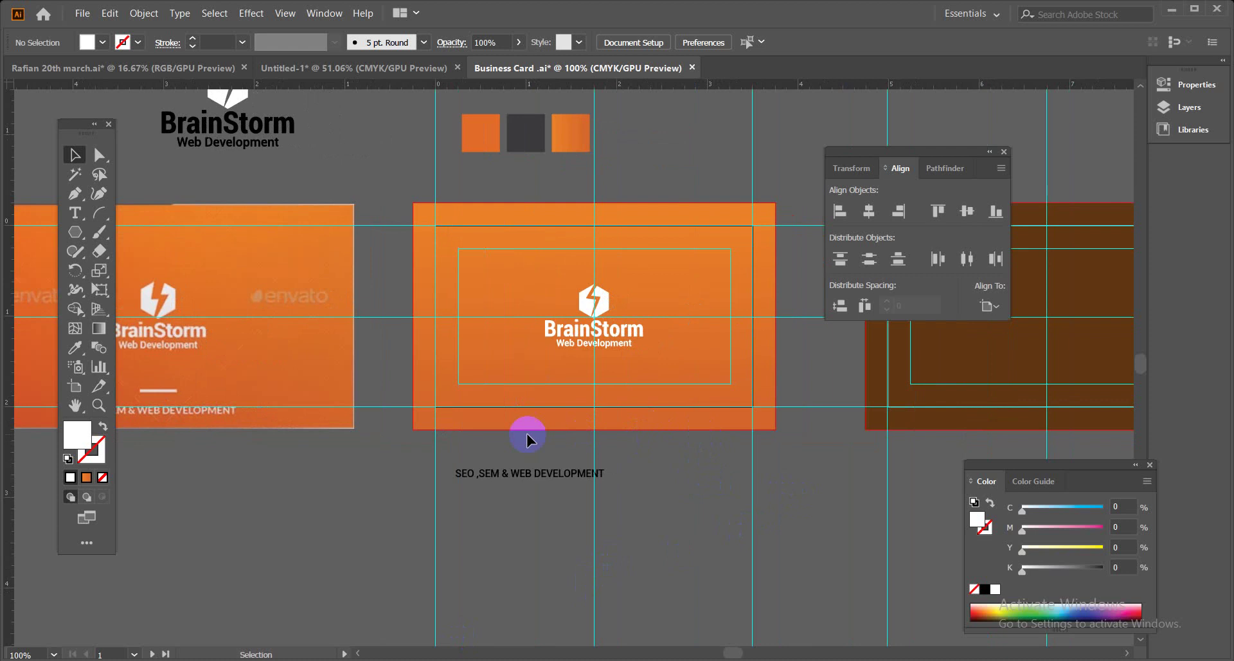
pyautogui.moveTo(538, 479); pyautogui.dragTo(613, 379)
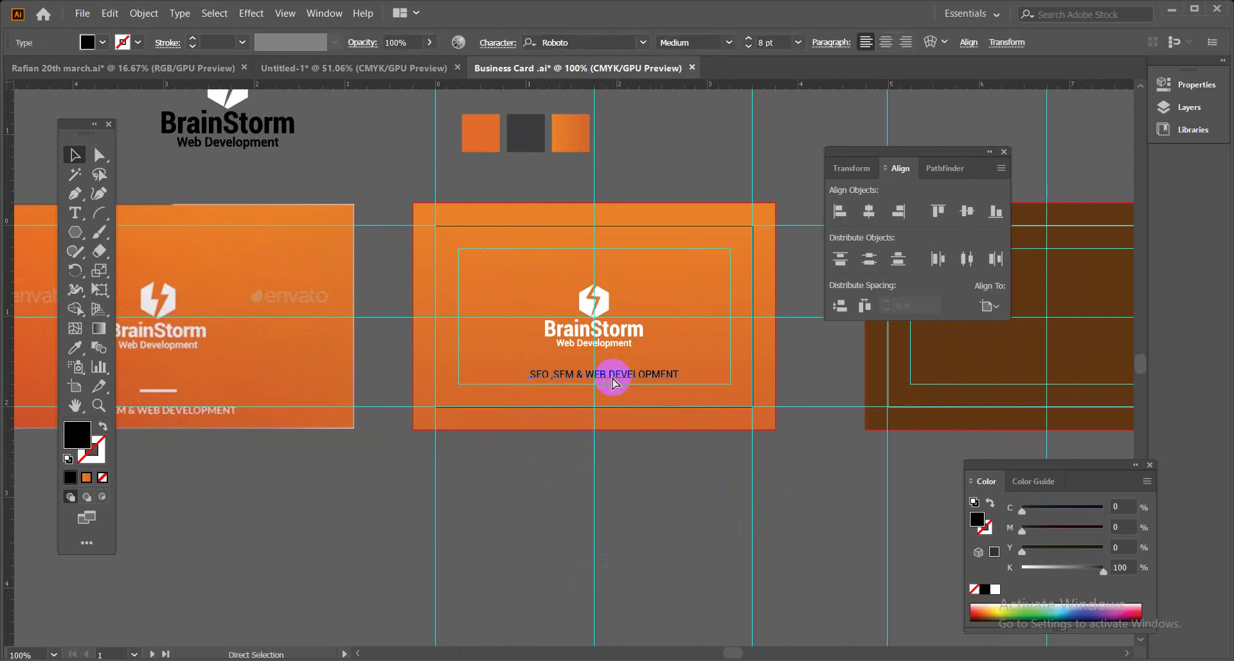
pyautogui.hotkey('ctrl', '=')
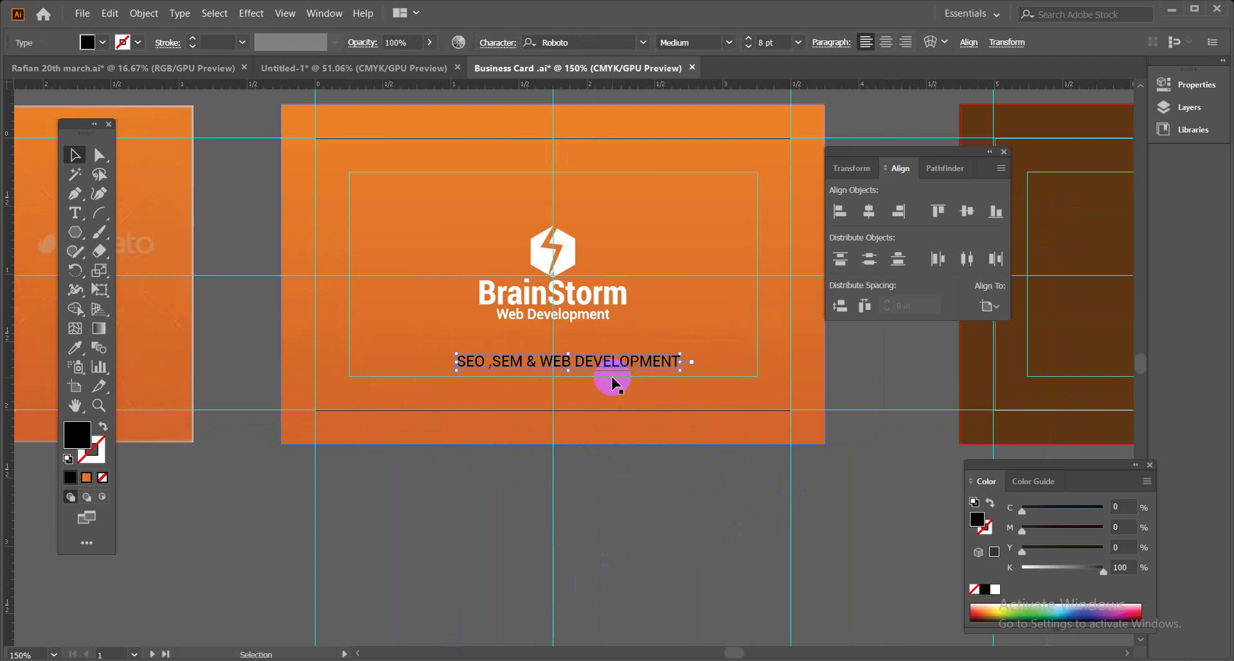
pyautogui.moveTo(609, 366); pyautogui.dragTo(611, 433)
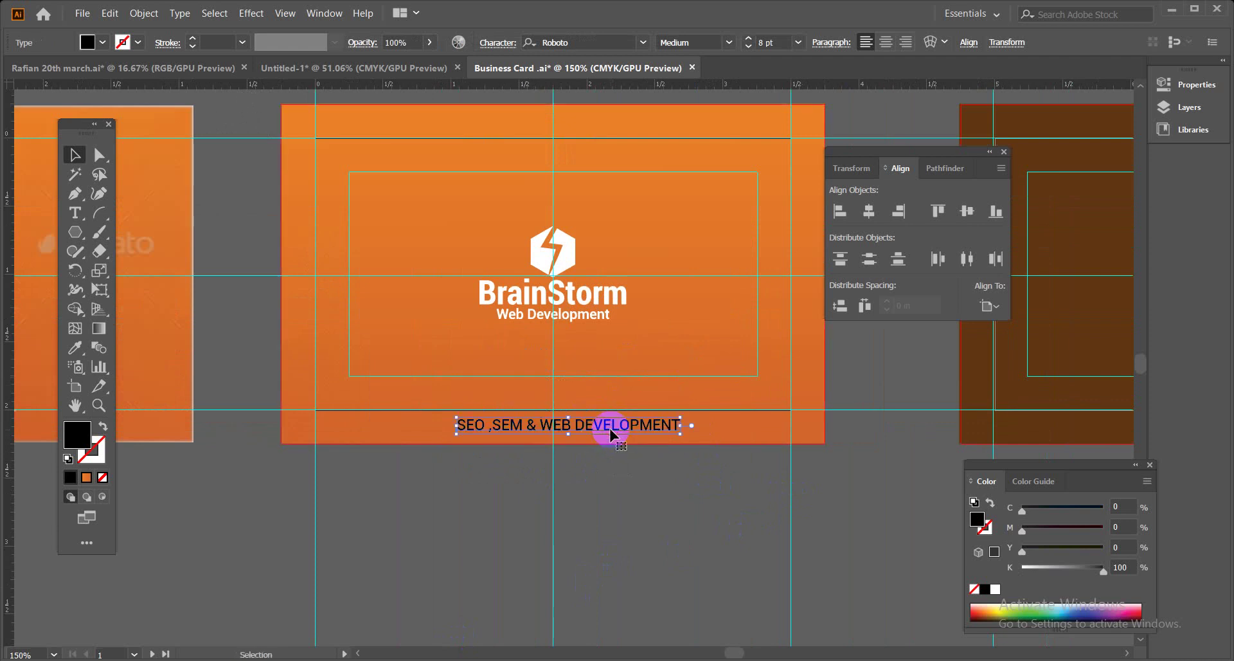
pyautogui.hotkey('ctrl', '-')
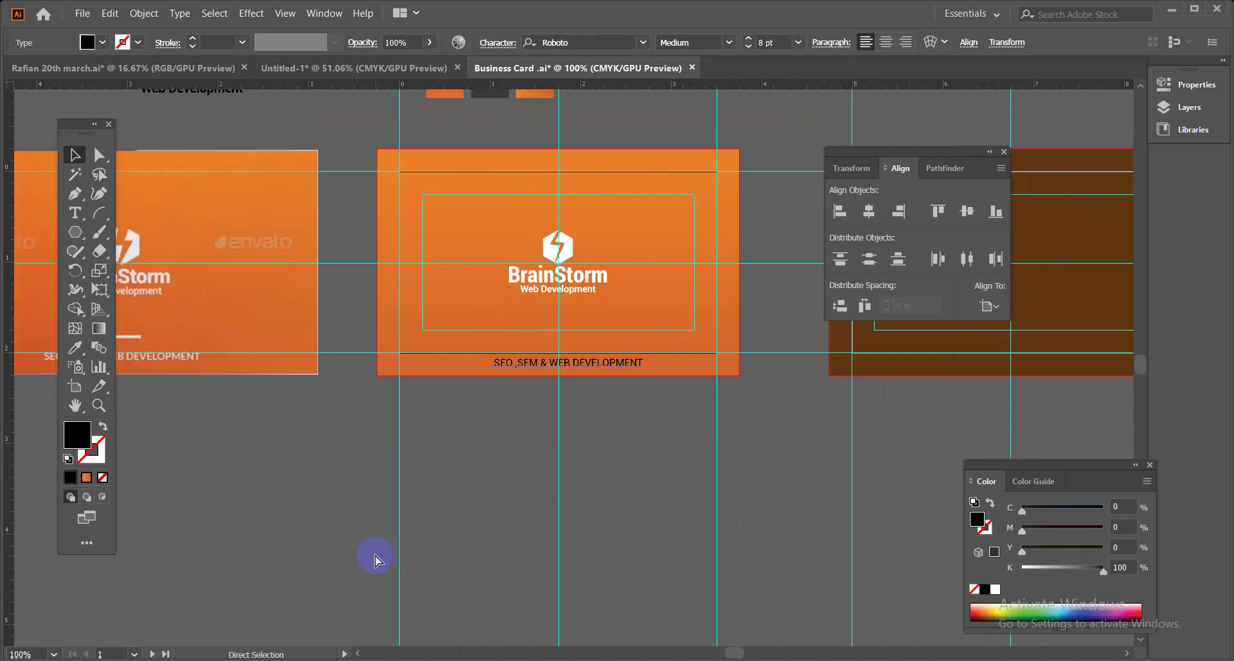
pyautogui.moveTo(350, 524); pyautogui.dragTo(509, 525)
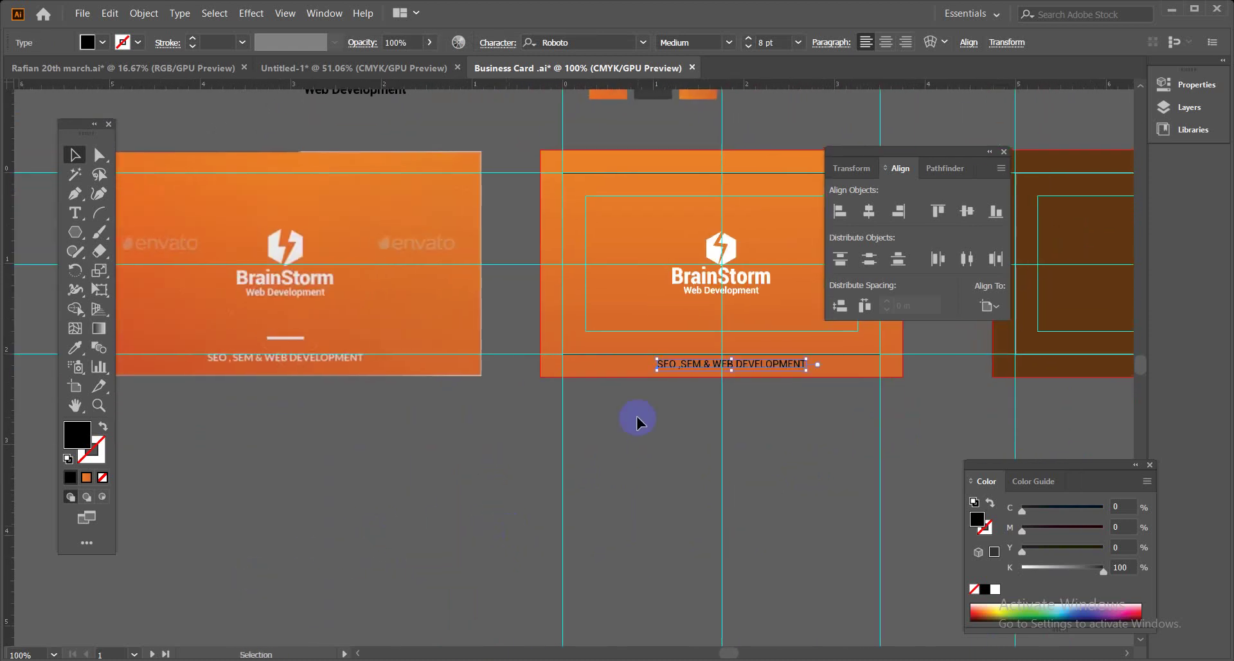
pyautogui.press('Up')
pyautogui.press('Up')
pyautogui.press('Up')
pyautogui.press('Up')
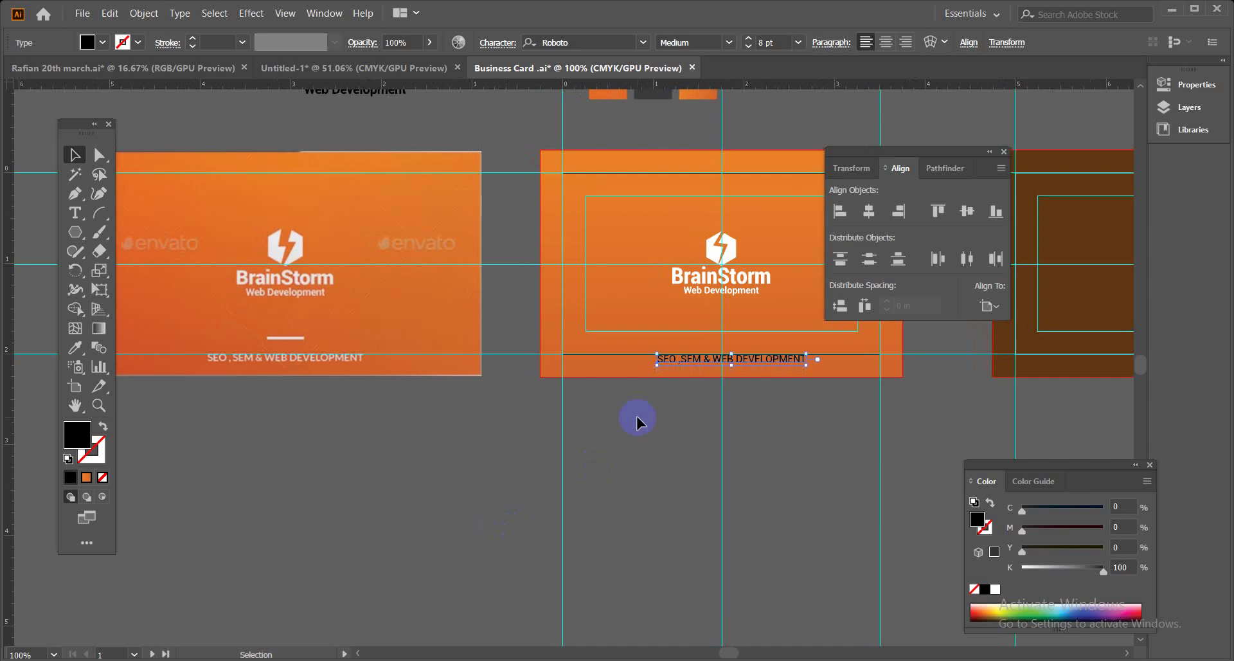
# Shrink the left reference card, then raise the tagline inside the card's guide box.
pyautogui.click(781, 471)
pyautogui.click(473, 331)
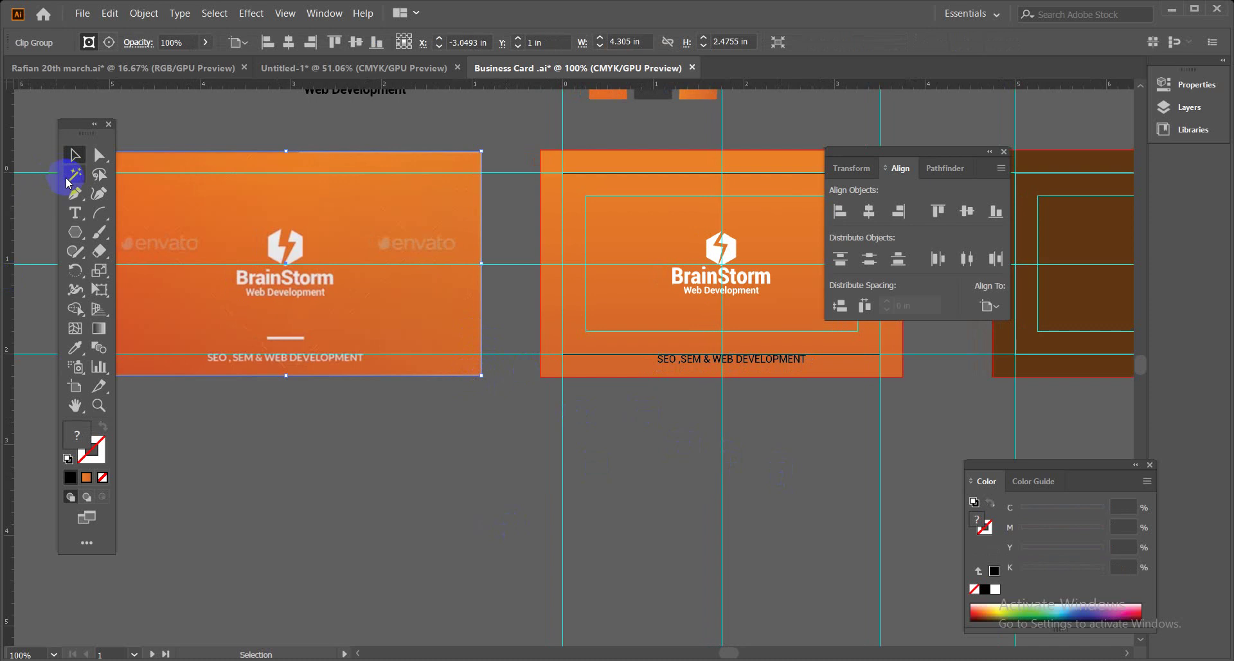
pyautogui.click(370, 352)
pyautogui.click(482, 375)
pyautogui.moveTo(481, 375); pyautogui.dragTo(474, 331)
pyautogui.click(437, 433)
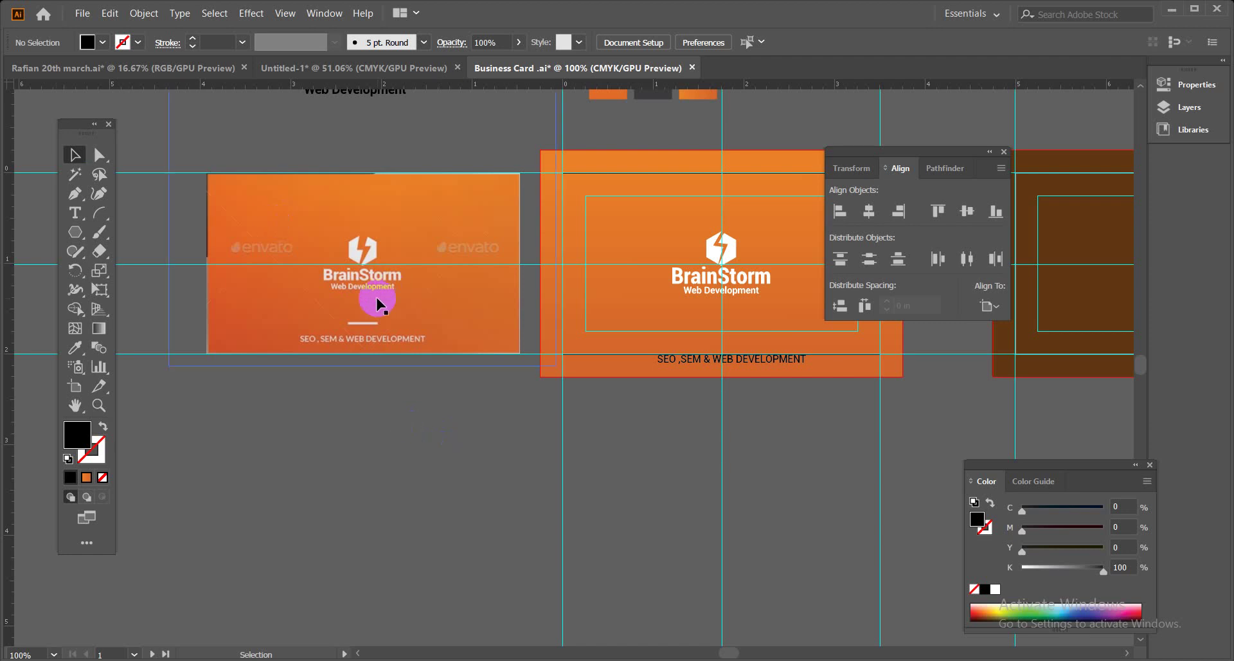
pyautogui.click(588, 396)
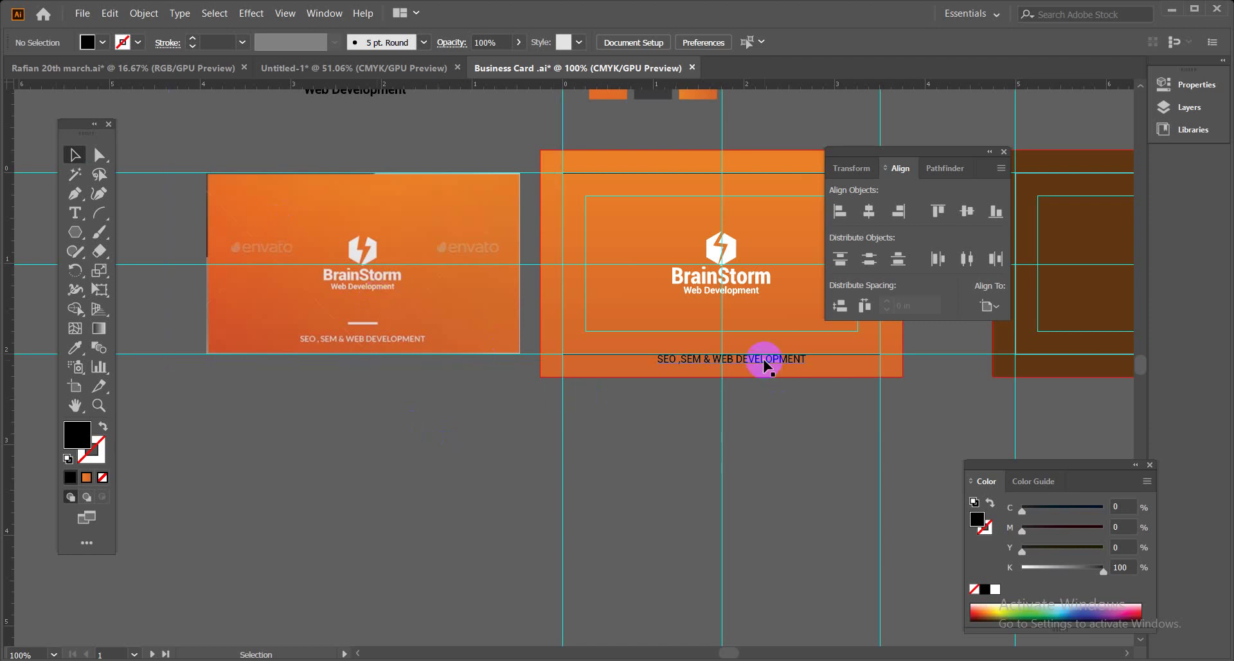
pyautogui.moveTo(764, 360); pyautogui.dragTo(762, 342)
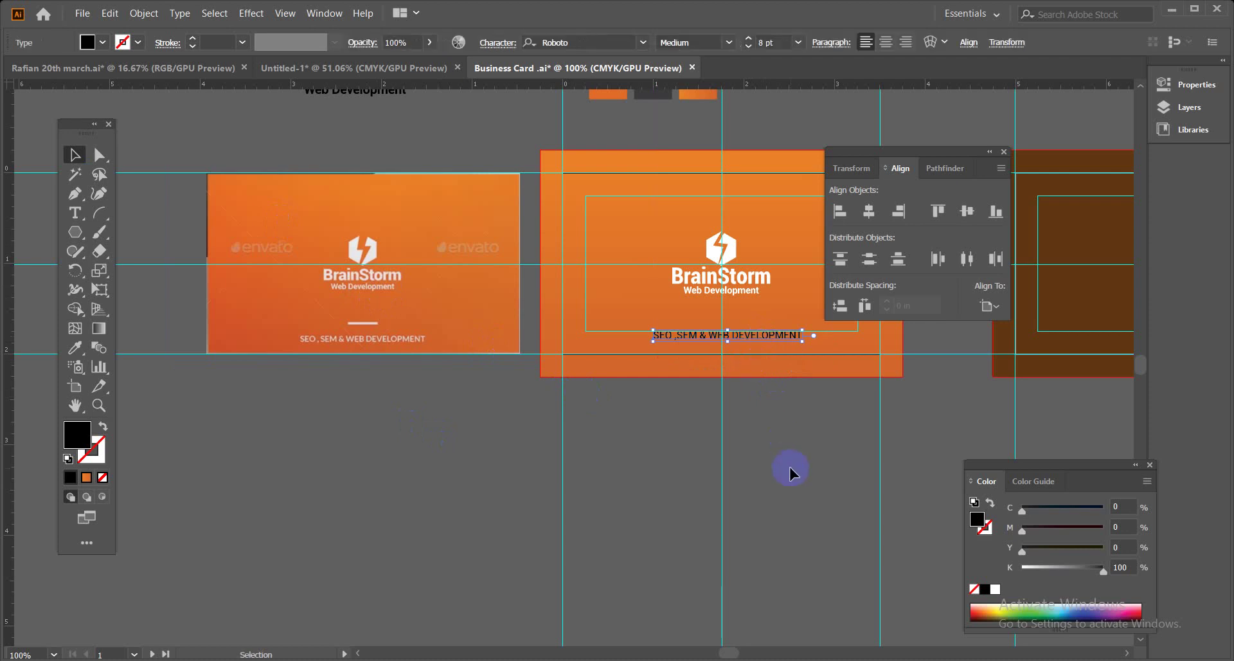
# Give the tagline a white fill.
pyautogui.hotkey('ctrl', '=')
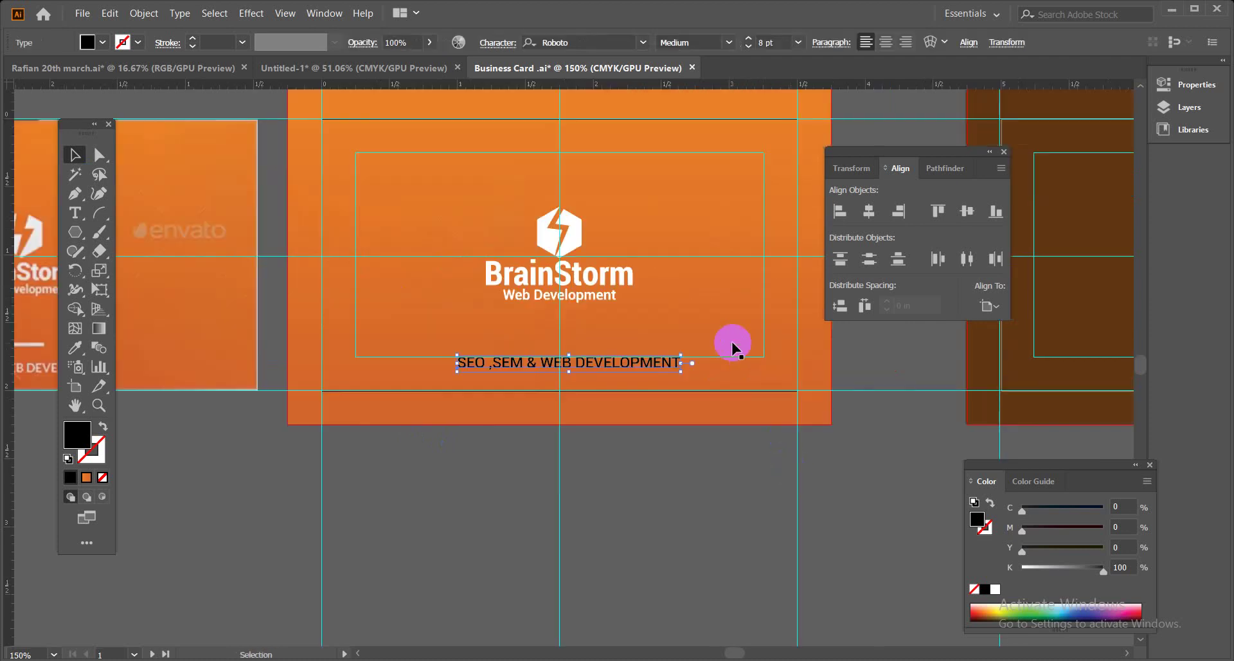
pyautogui.moveTo(382, 487); pyautogui.dragTo(510, 491)
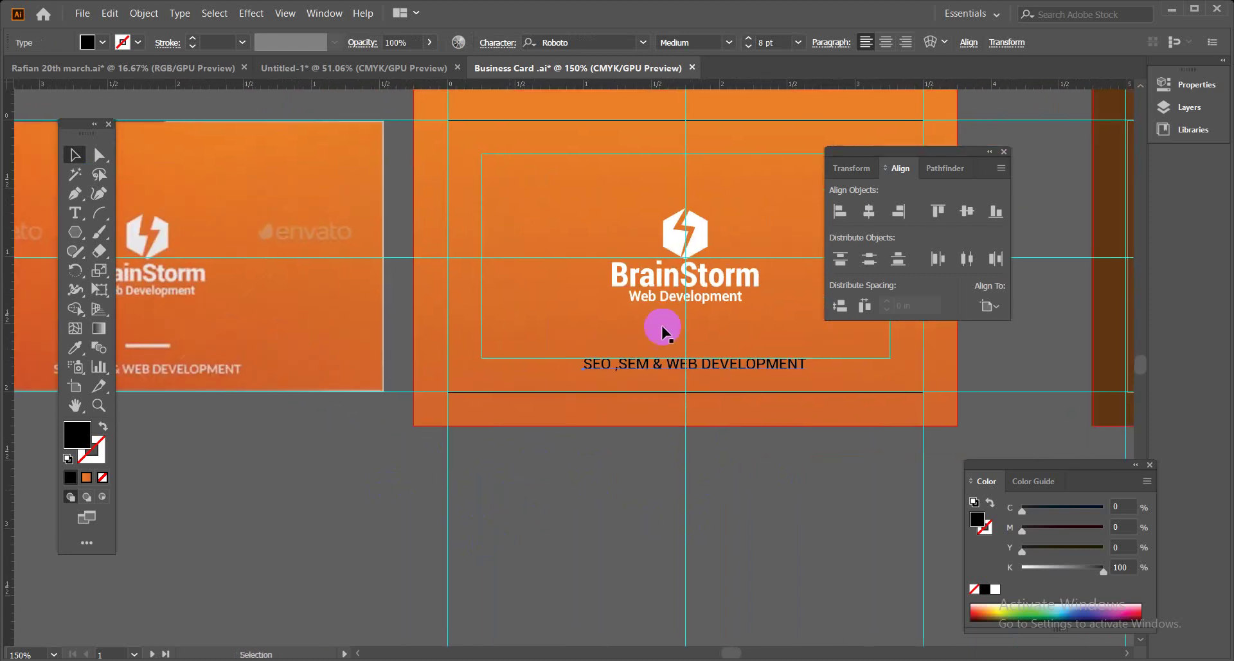
pyautogui.click(669, 361)
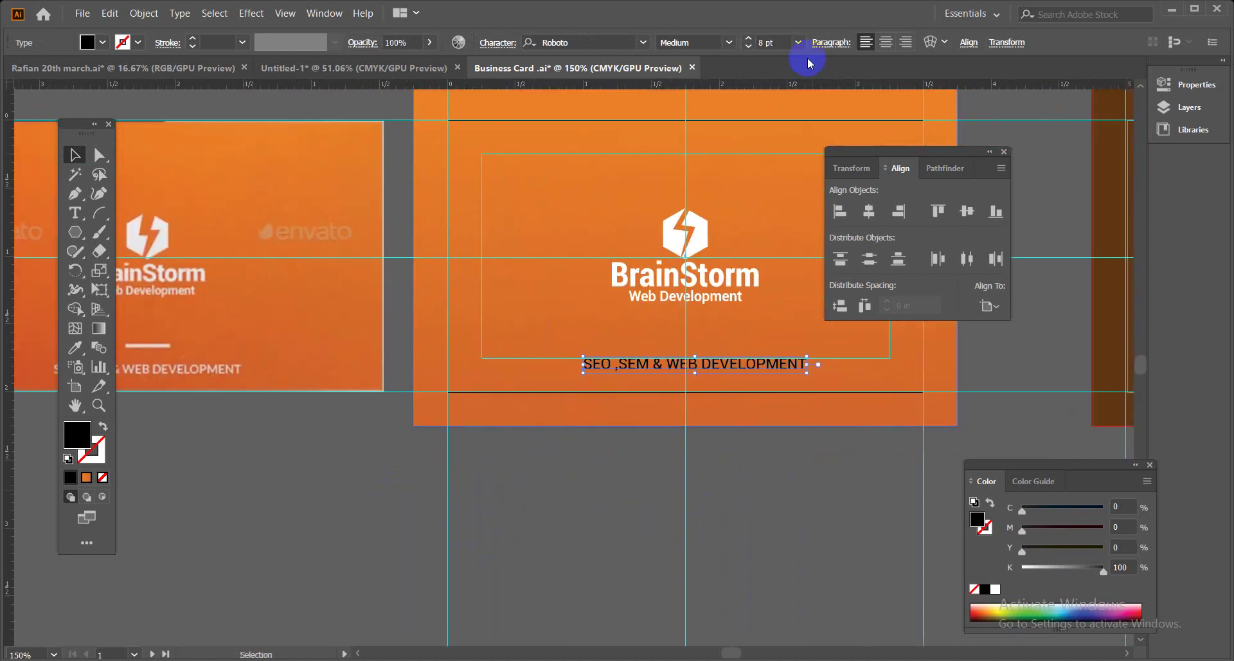
pyautogui.click(90, 43)
pyautogui.click(34, 70)
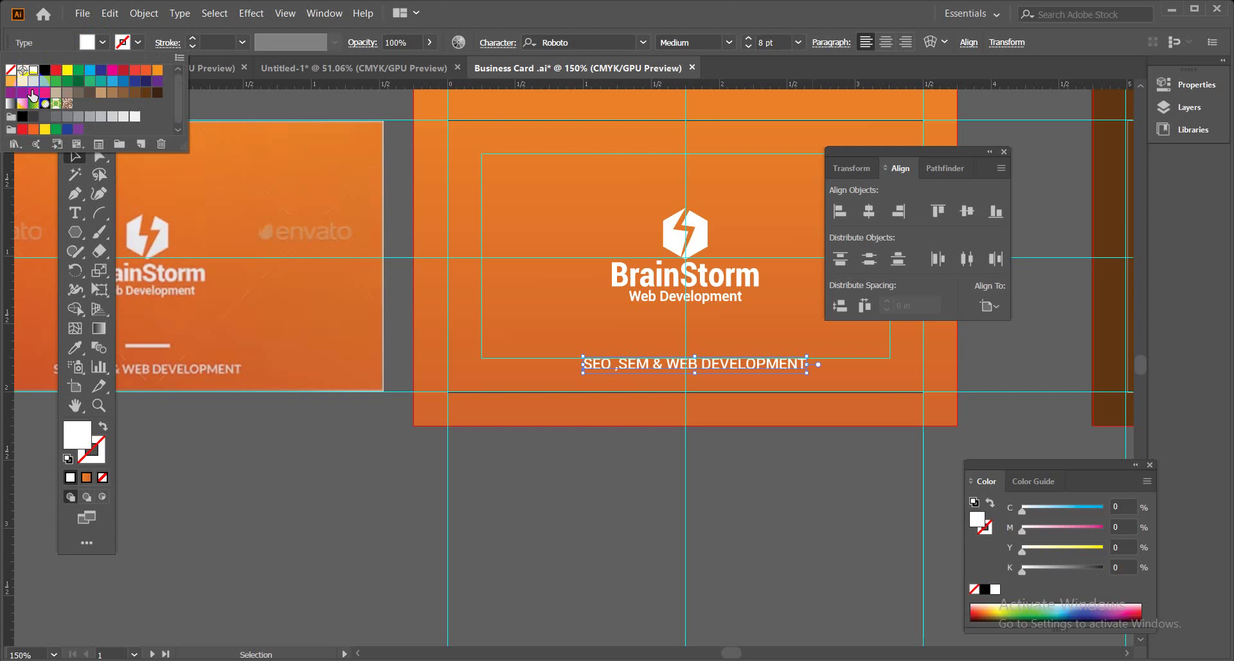
pyautogui.click(611, 510)
# Centre the white tagline horizontally on the orange card.
pyautogui.click(726, 358)
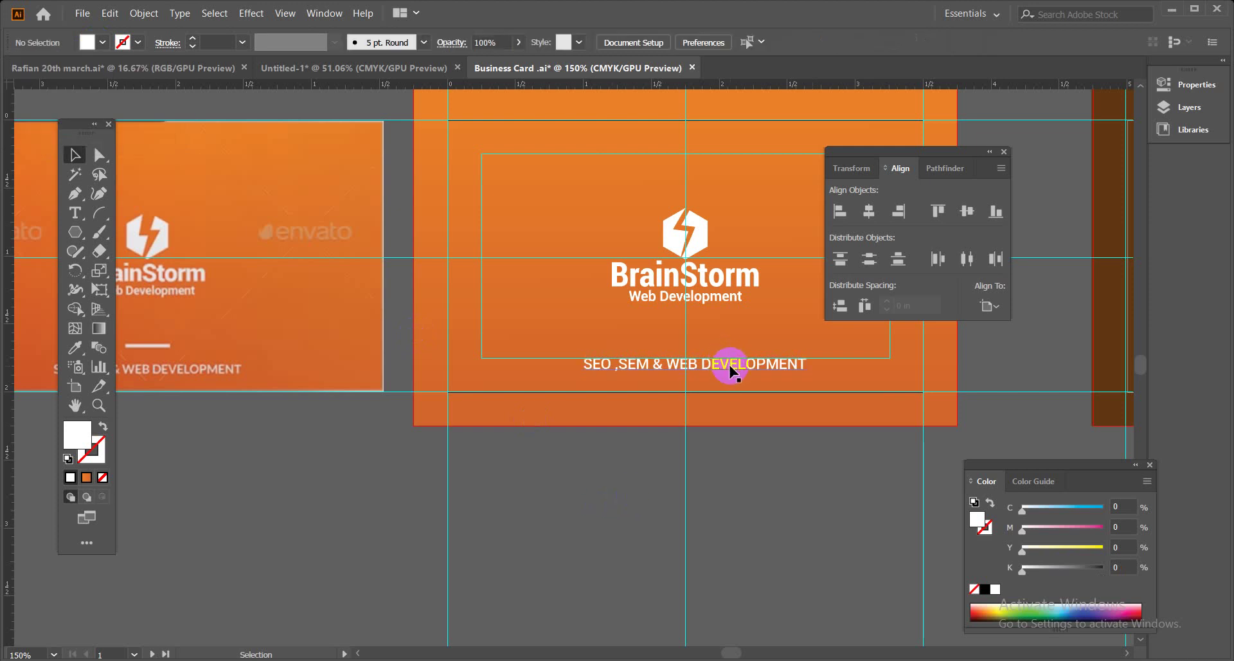
pyautogui.click(869, 211)
pyautogui.click(819, 518)
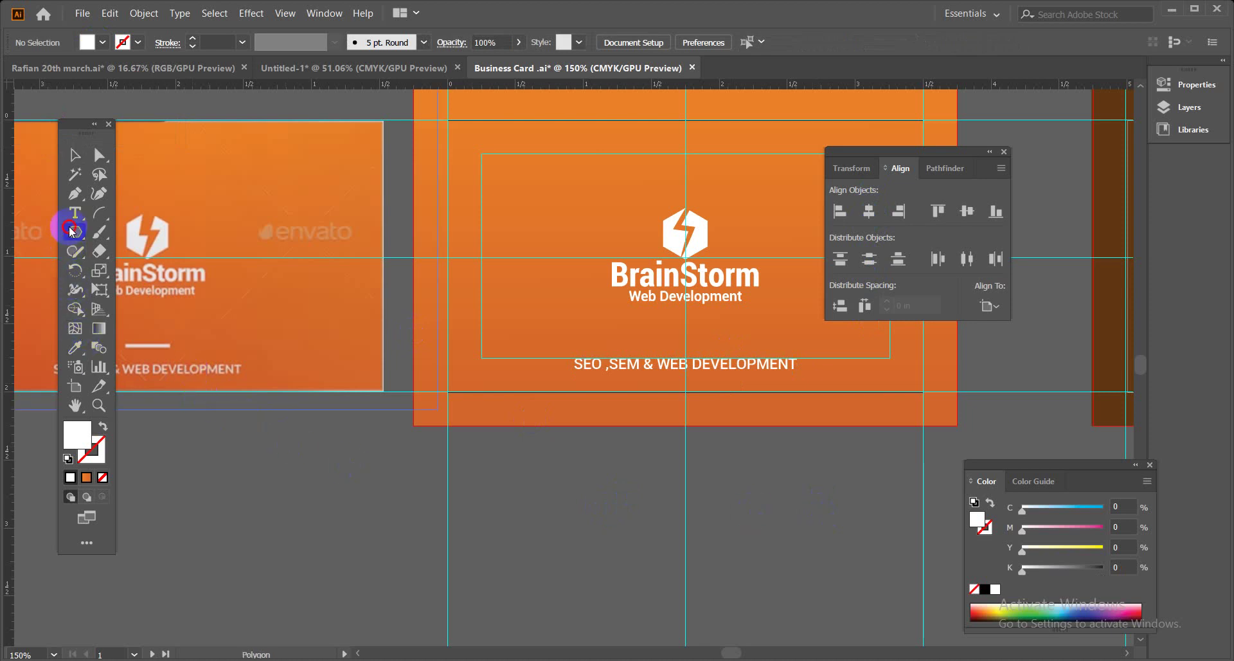
# Draw a thin rectangle as a white divider under the BrainStorm logo.
pyautogui.moveTo(72, 230); pyautogui.dragTo(155, 230)
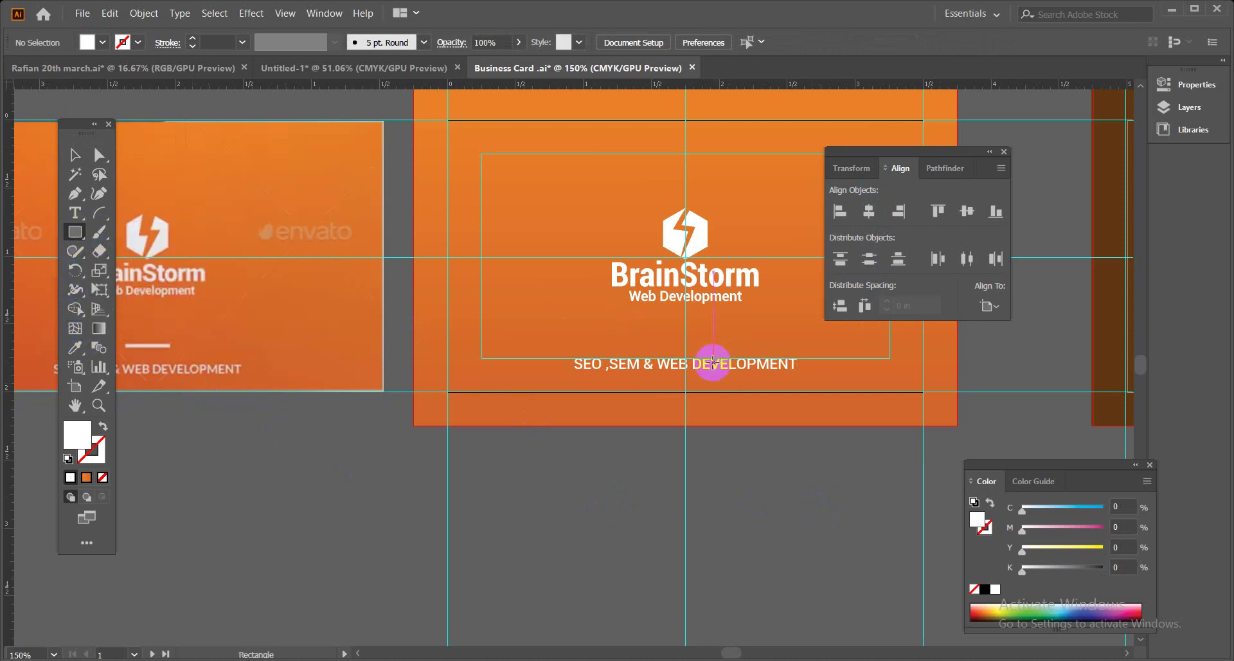
pyautogui.moveTo(665, 341); pyautogui.dragTo(706, 345)
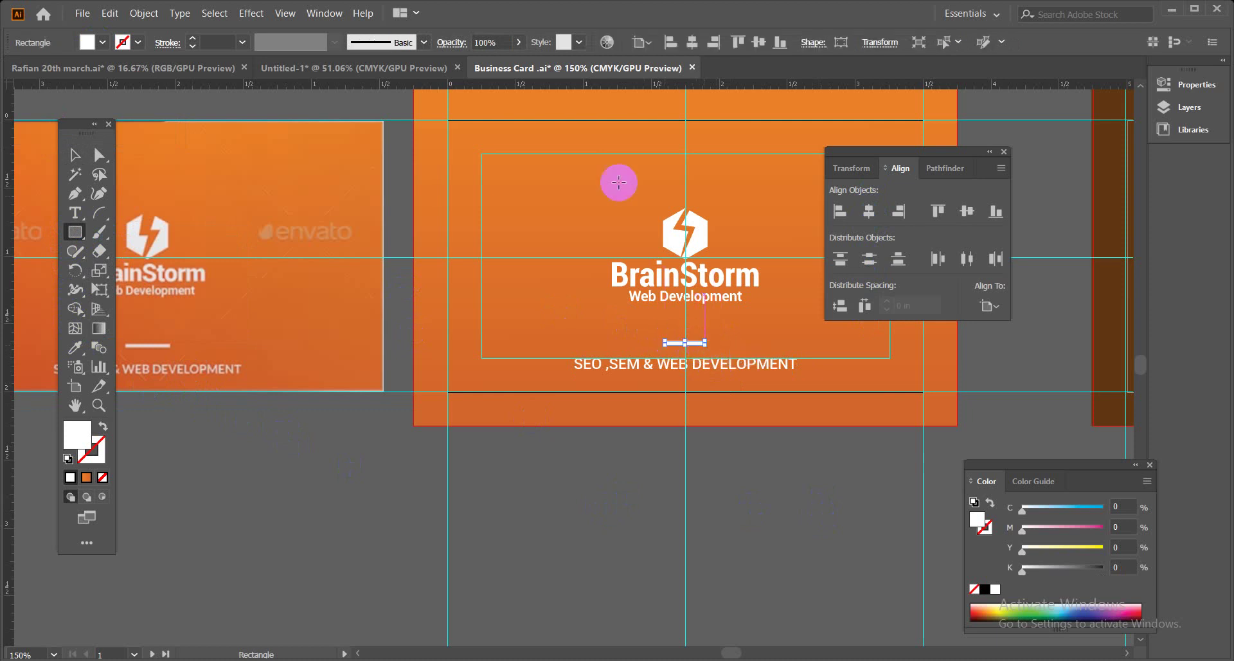
pyautogui.click(72, 153)
pyautogui.click(596, 479)
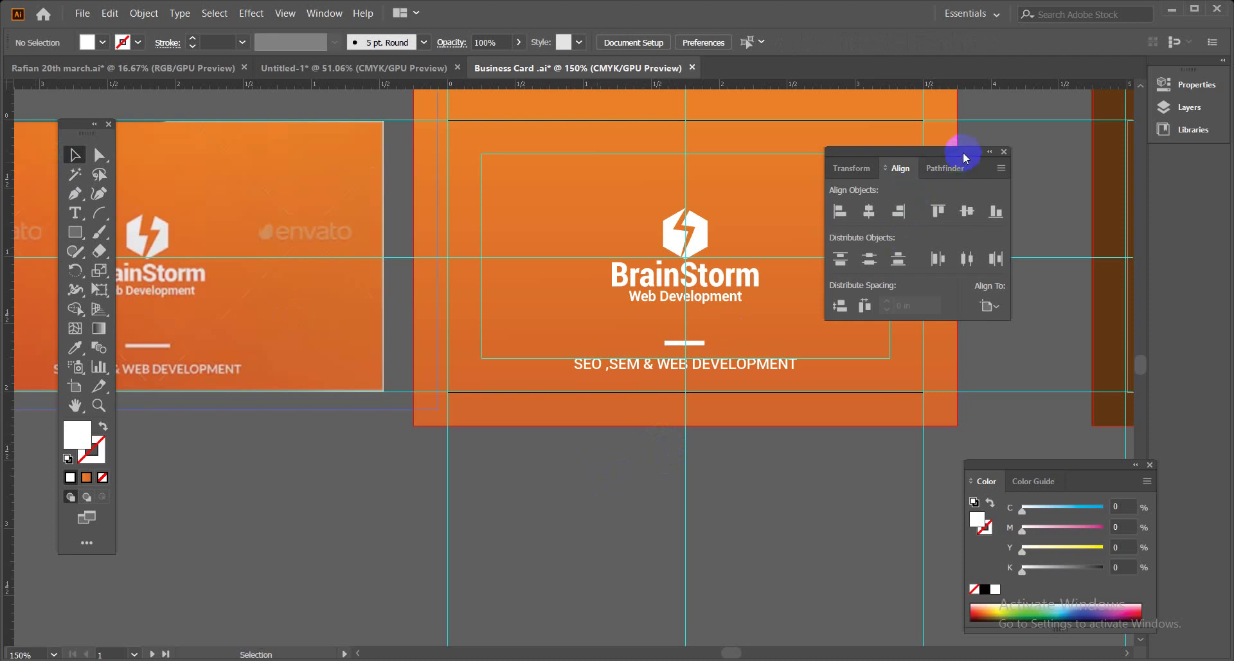
pyautogui.moveTo(964, 157); pyautogui.dragTo(1073, 150)
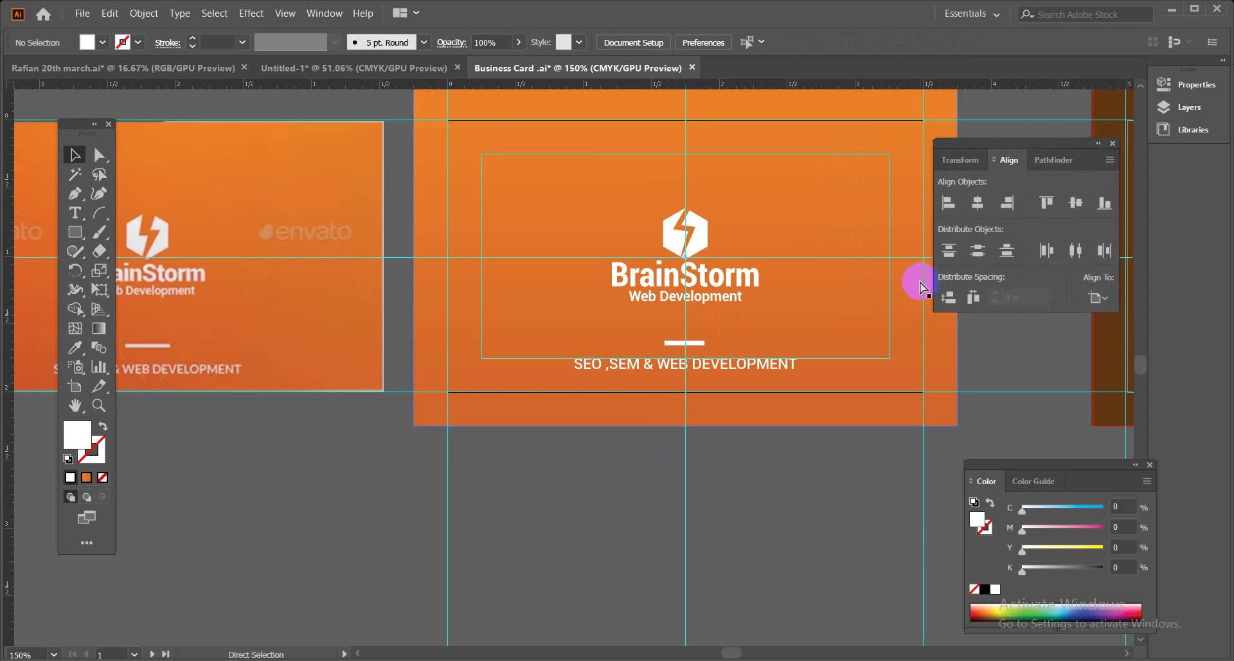
pyautogui.hotkey('ctrl', '-')
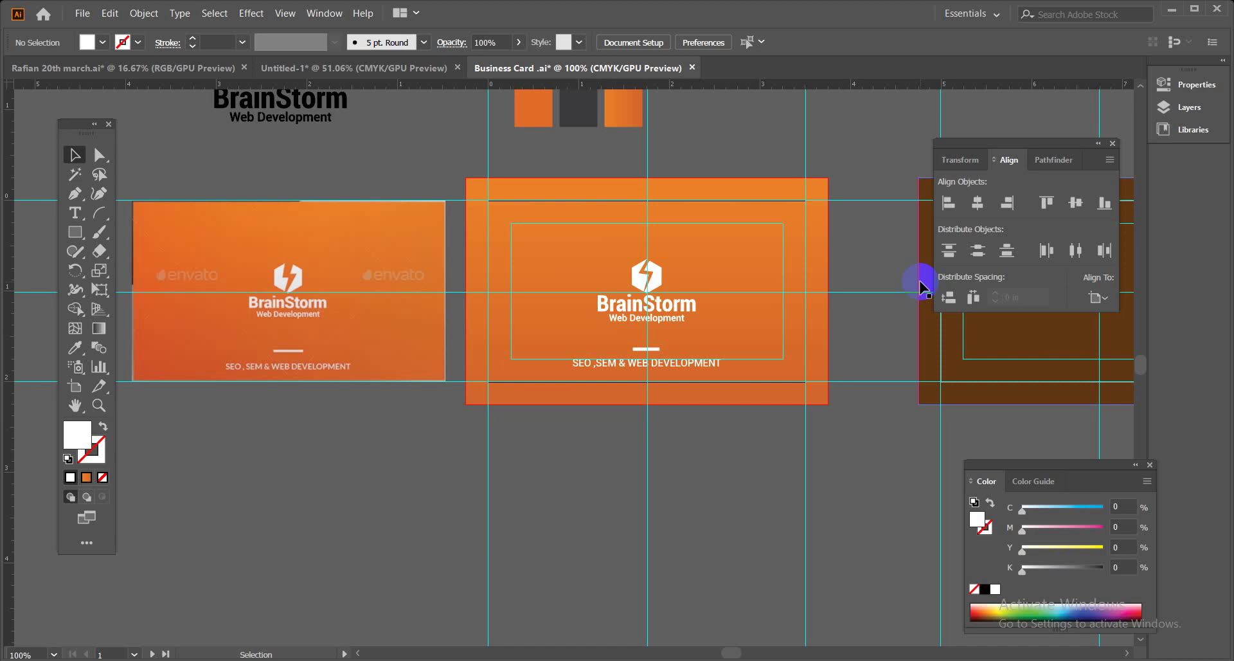
pyautogui.click(83, 14)
pyautogui.click(338, 441)
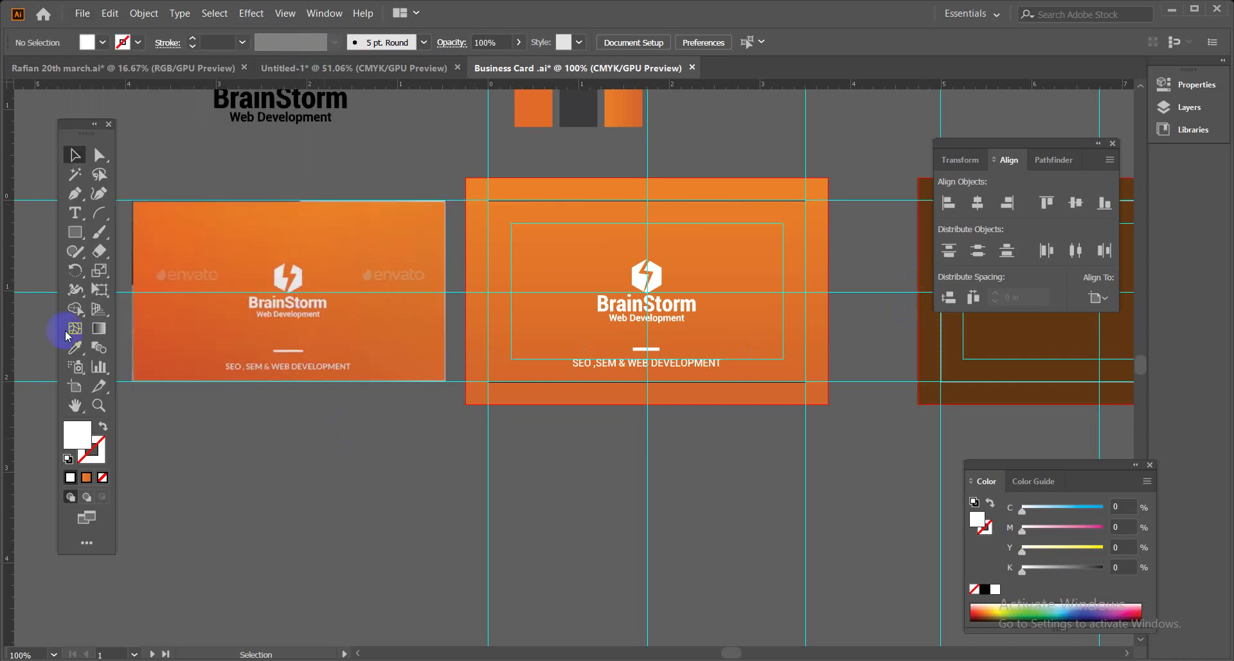
pyautogui.click(73, 196)
pyautogui.click(370, 424)
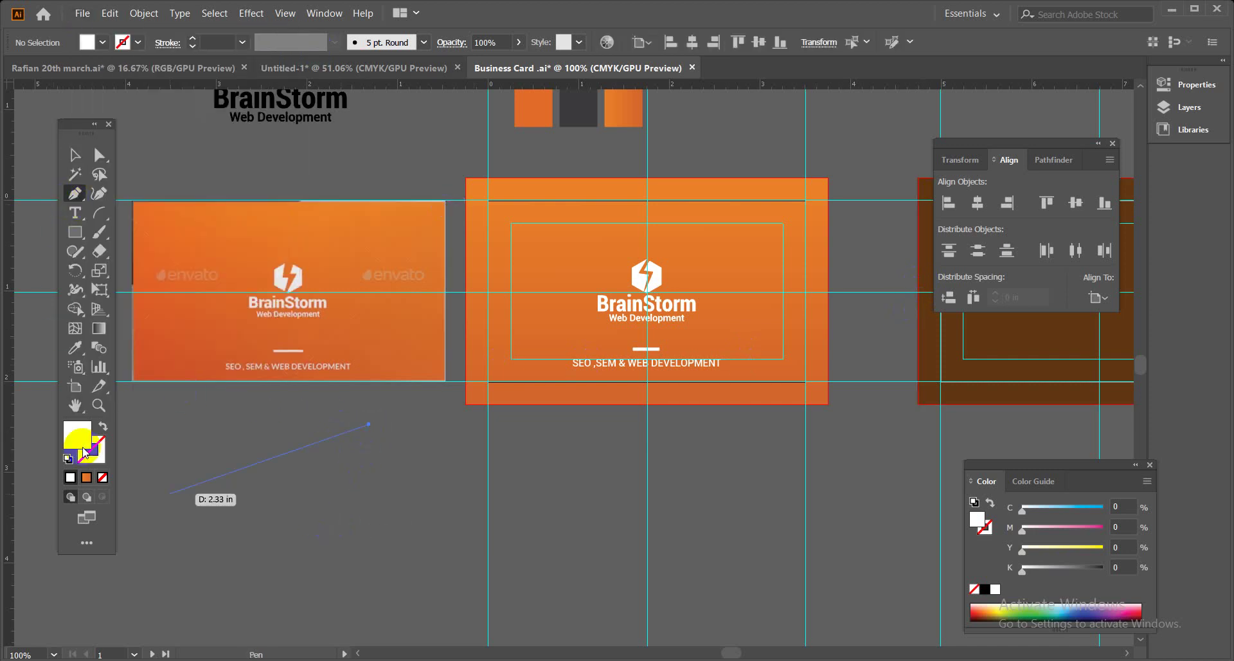
pyautogui.click(107, 449)
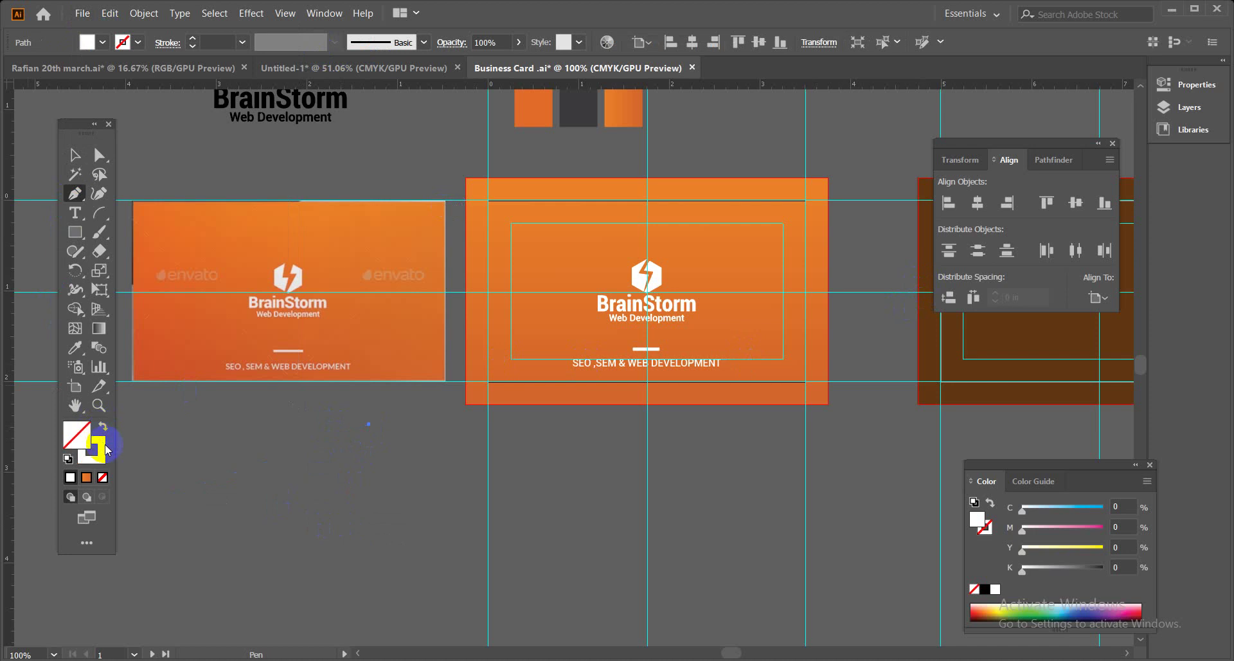
pyautogui.click(310, 493)
pyautogui.click(370, 480)
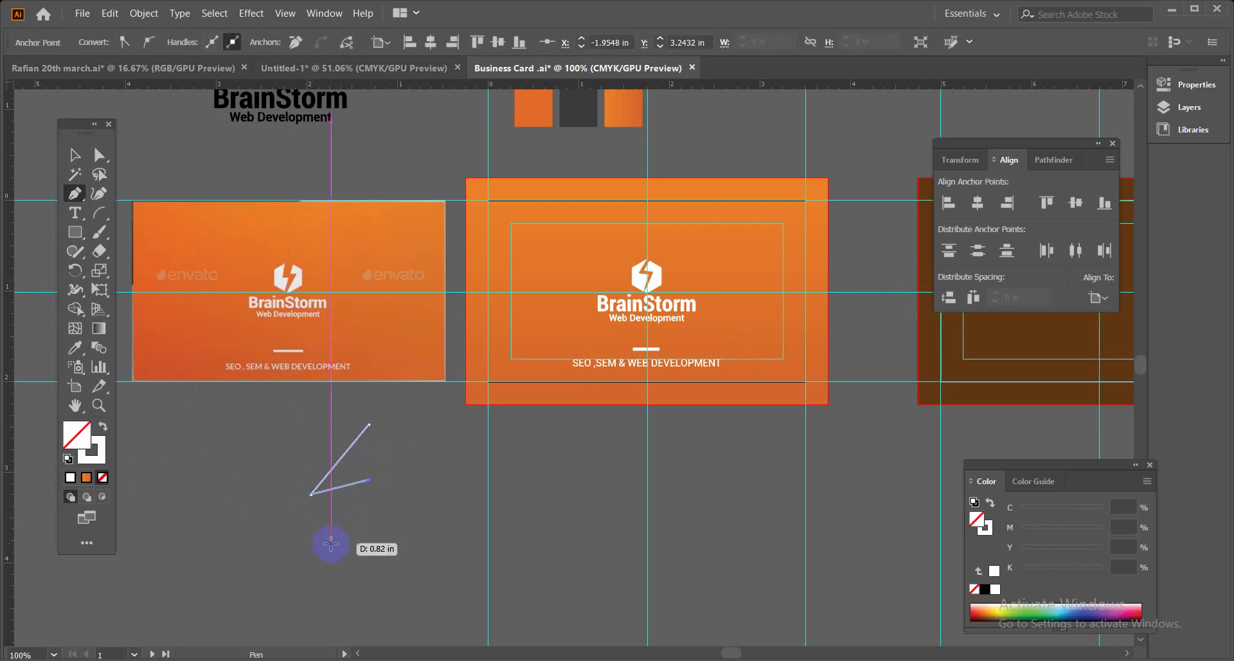
pyautogui.click(332, 543)
pyautogui.click(74, 155)
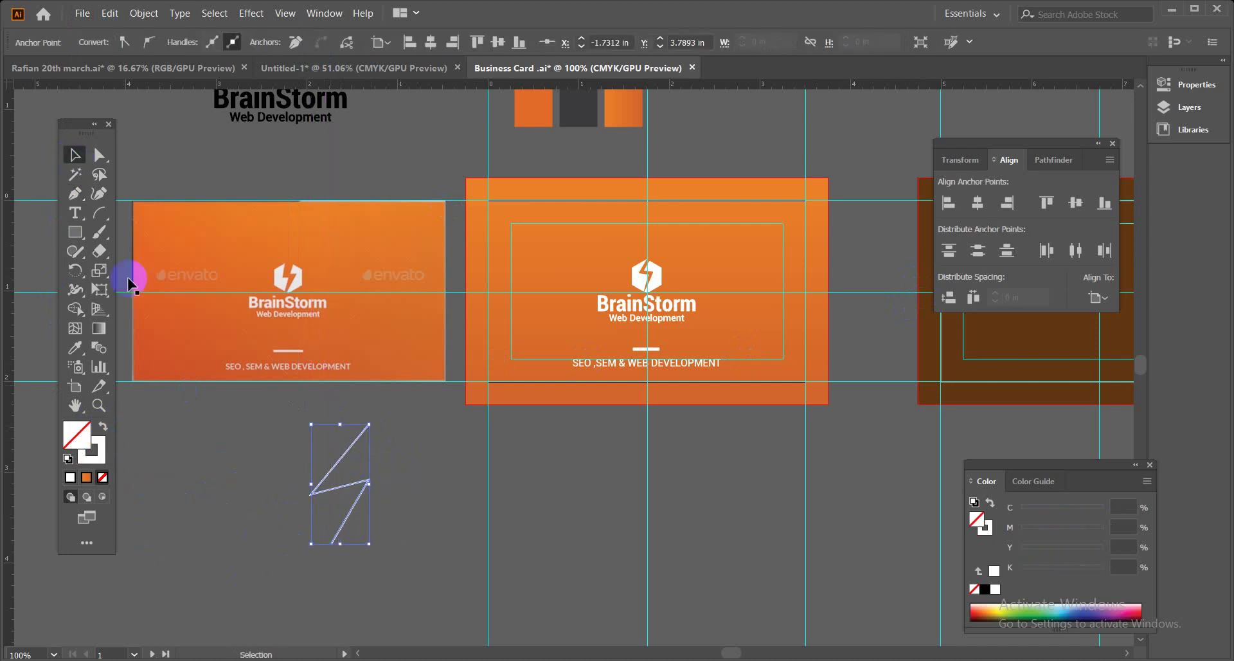
pyautogui.click(315, 470)
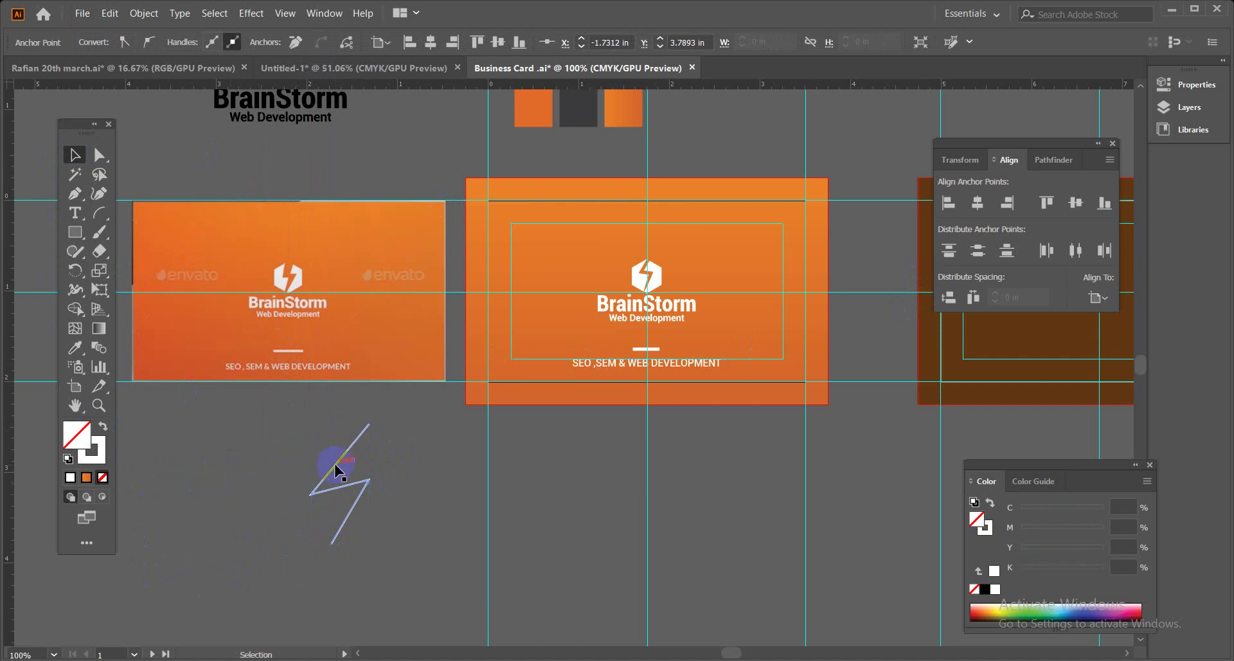
pyautogui.hotkey('ctrl', 'a')
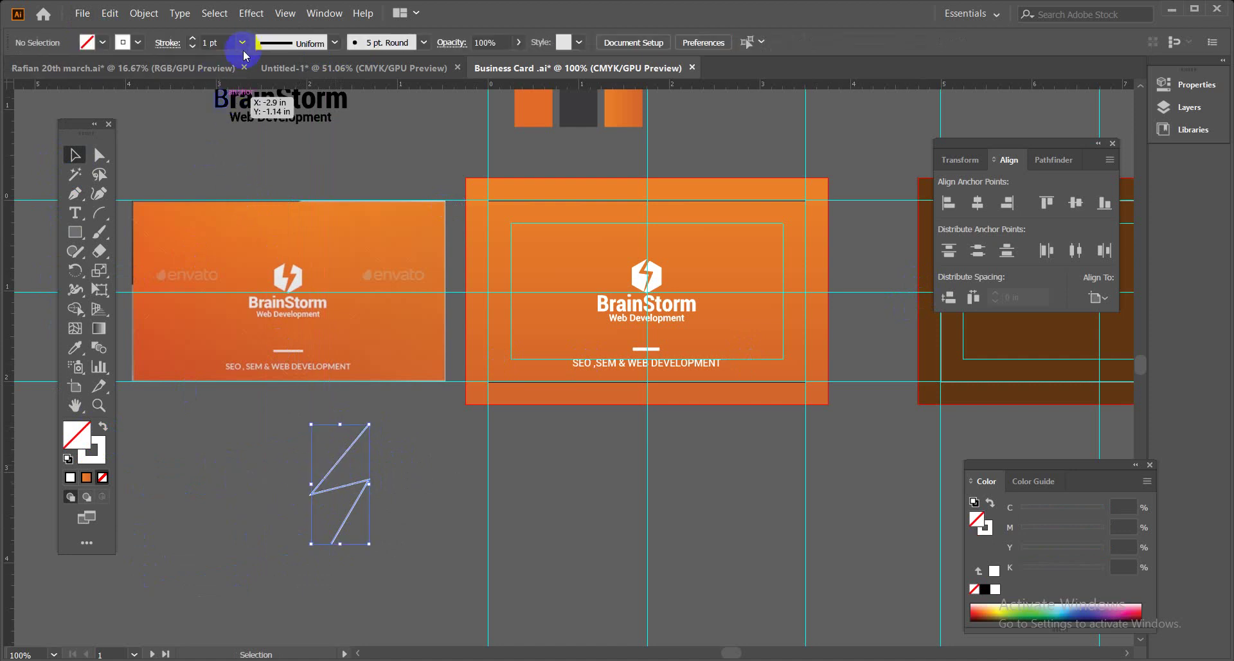
pyautogui.click(242, 42)
pyautogui.click(257, 200)
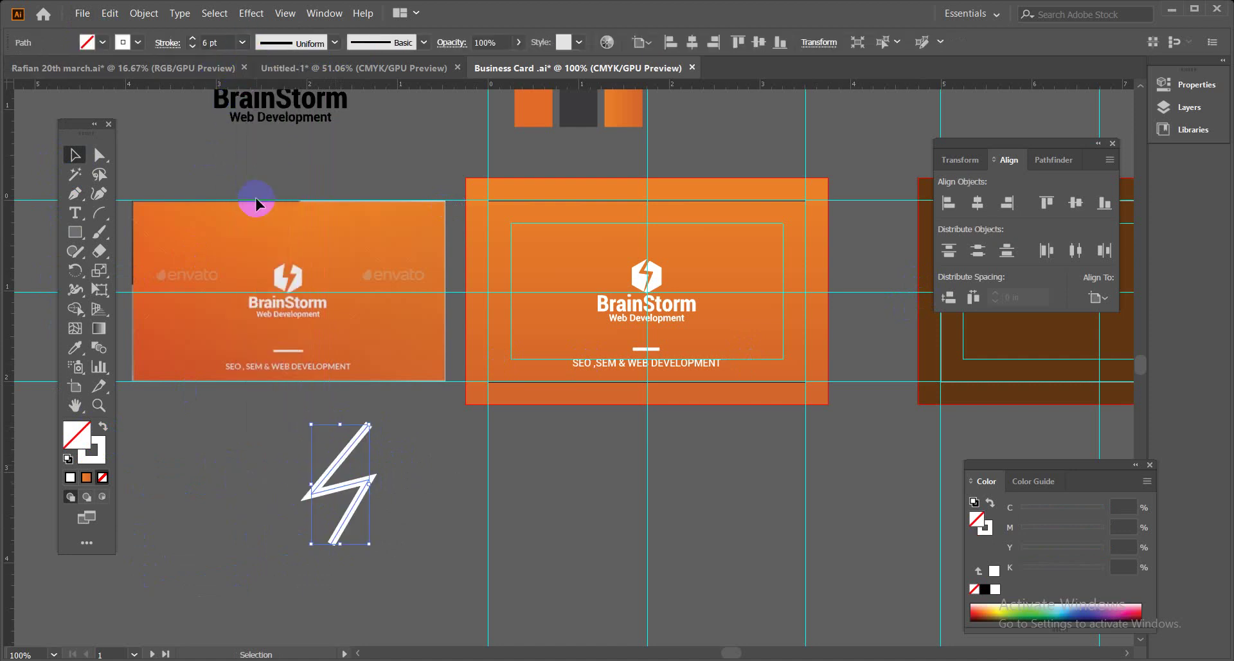
pyautogui.click(335, 43)
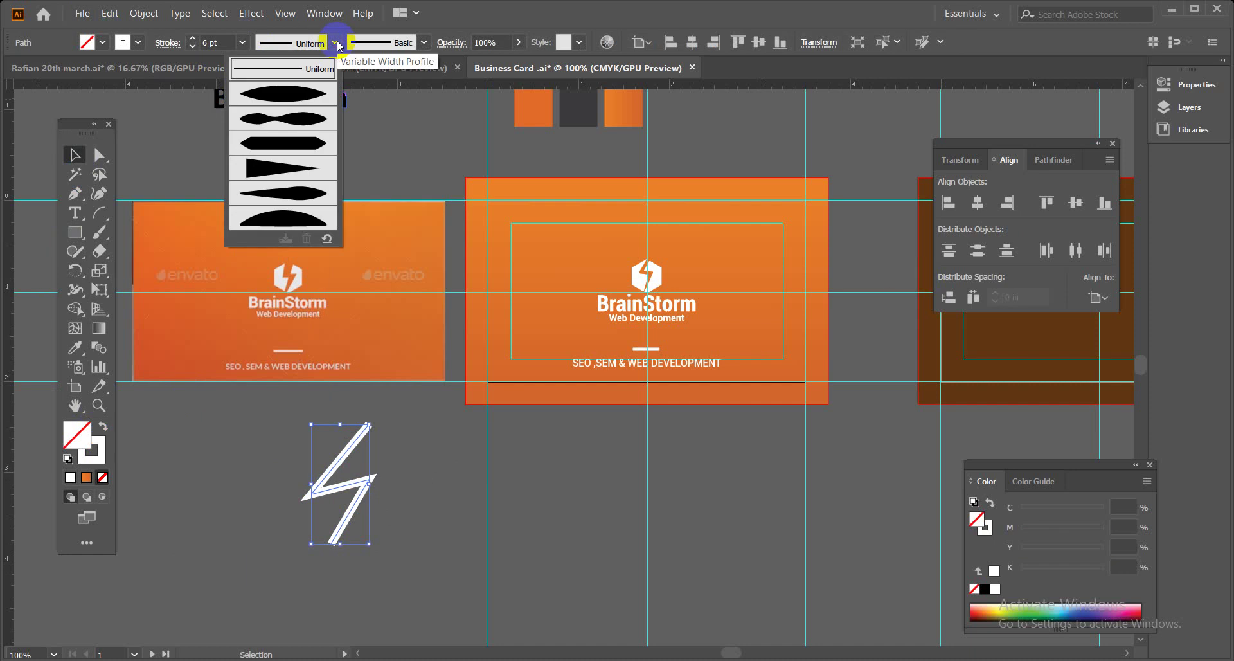
pyautogui.click(296, 183)
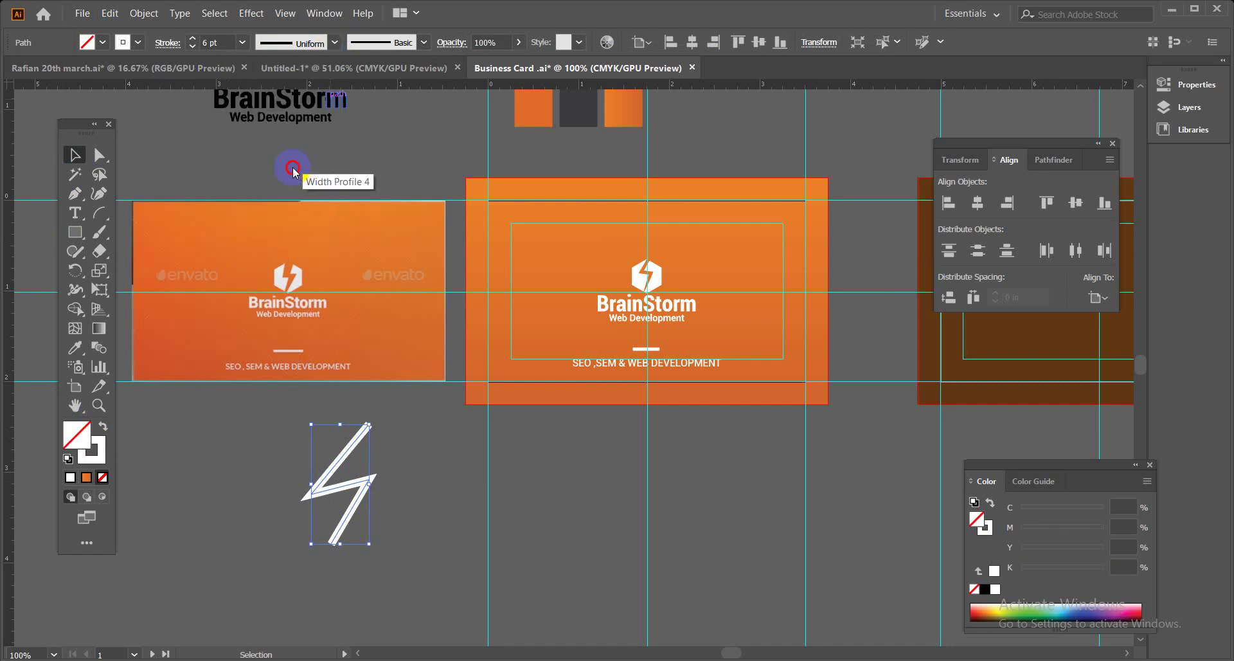
pyautogui.click(329, 44)
pyautogui.click(299, 103)
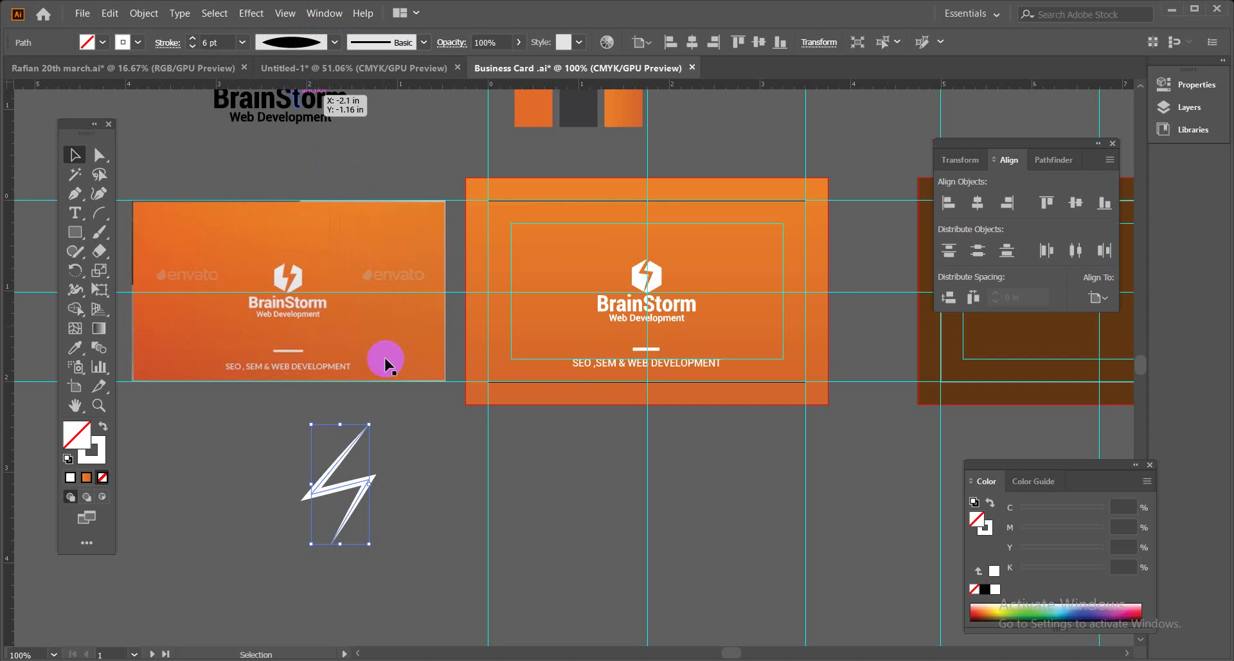
pyautogui.click(431, 456)
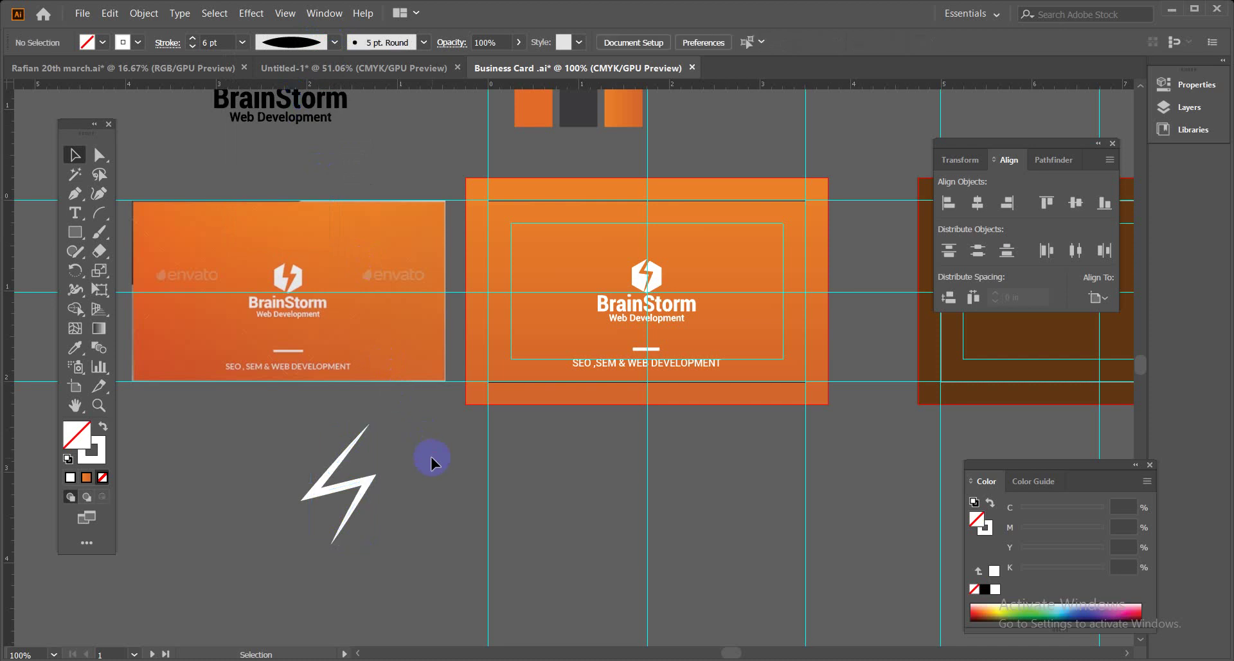
pyautogui.click(353, 483)
pyautogui.rightClick(358, 476)
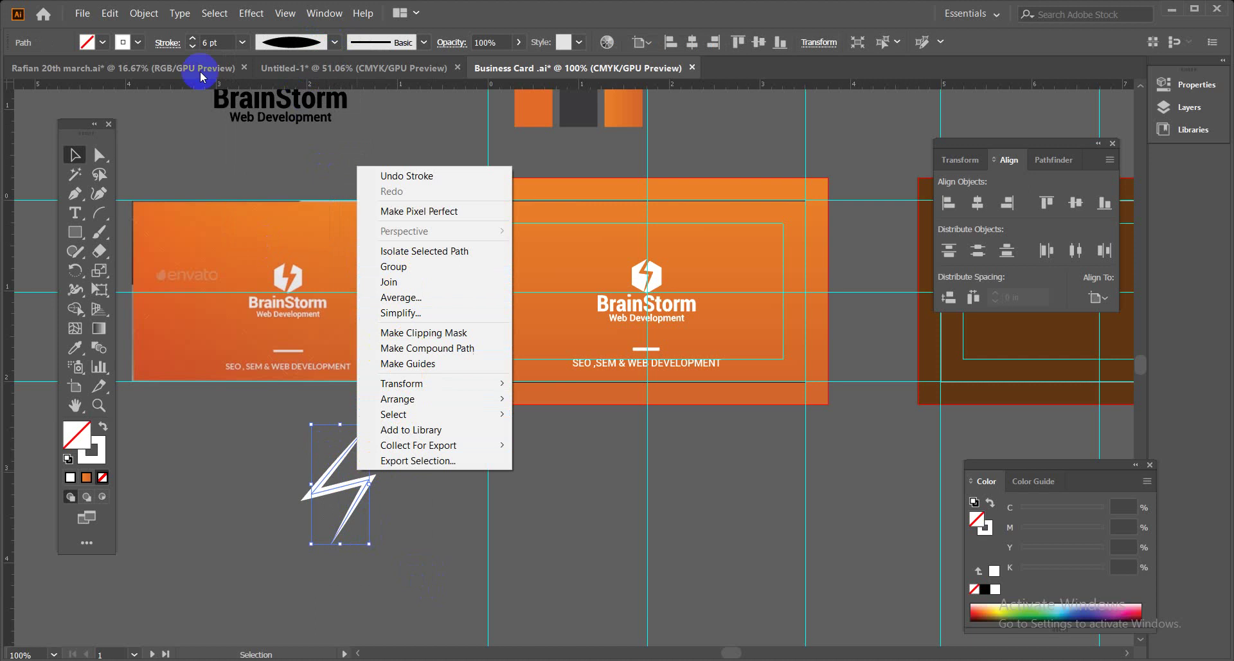
pyautogui.click(144, 13)
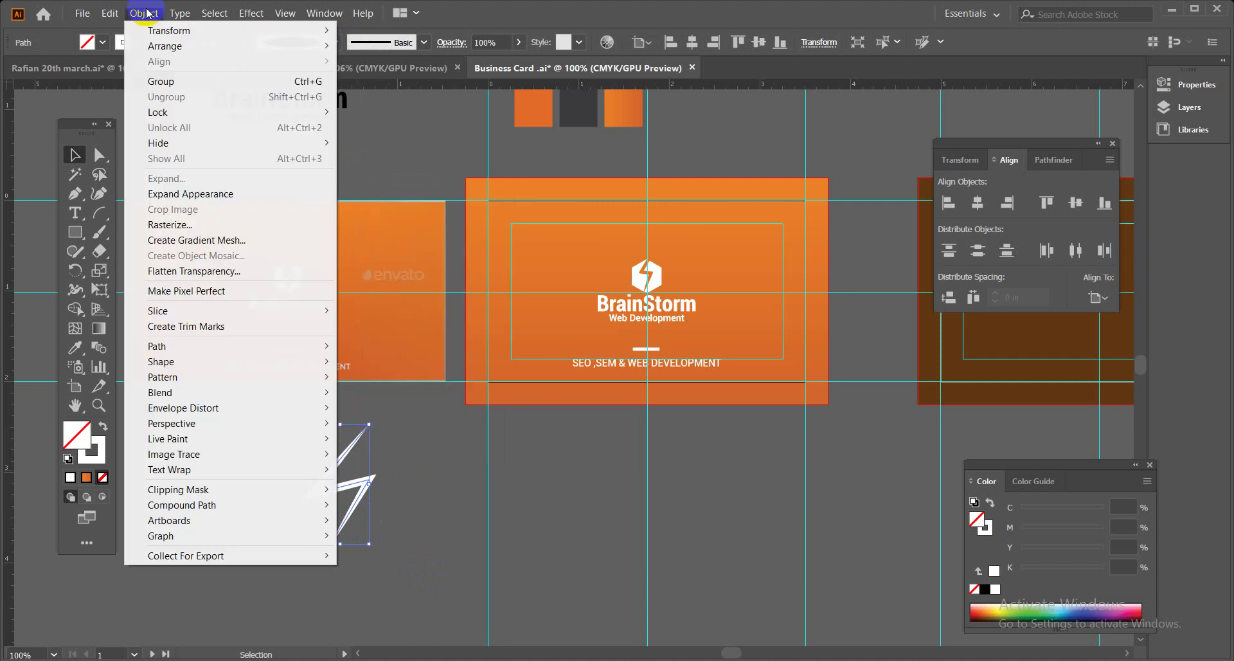
pyautogui.click(187, 193)
pyautogui.click(527, 517)
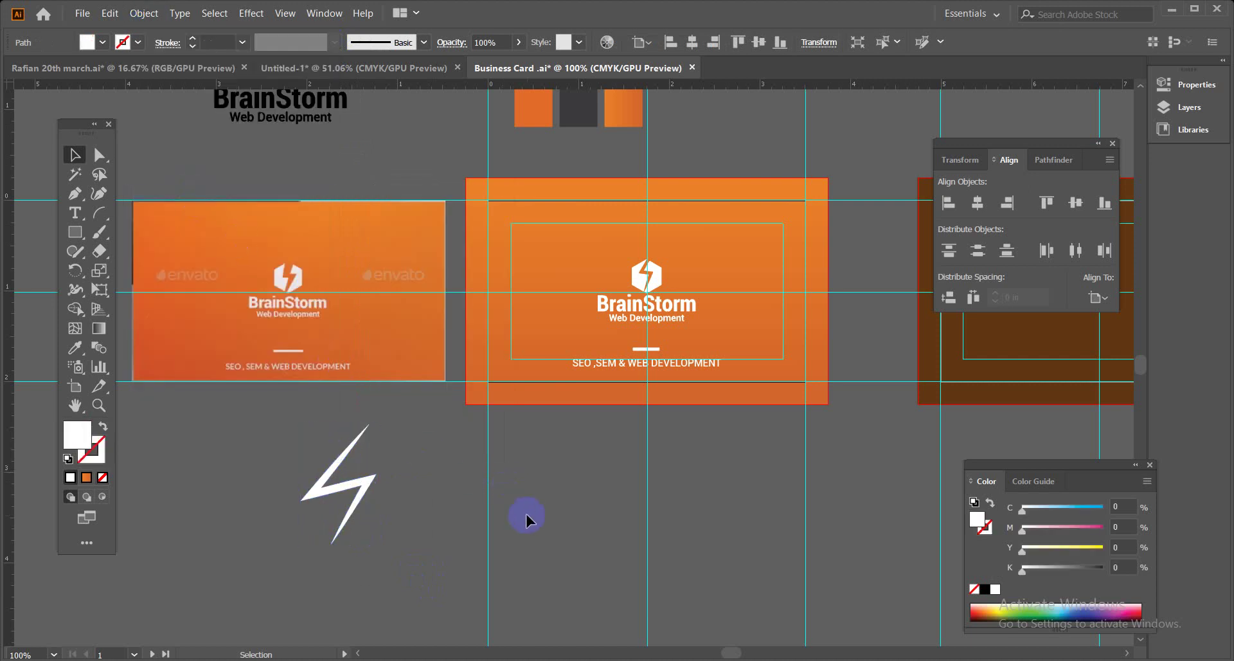
pyautogui.moveTo(220, 437); pyautogui.dragTo(389, 553)
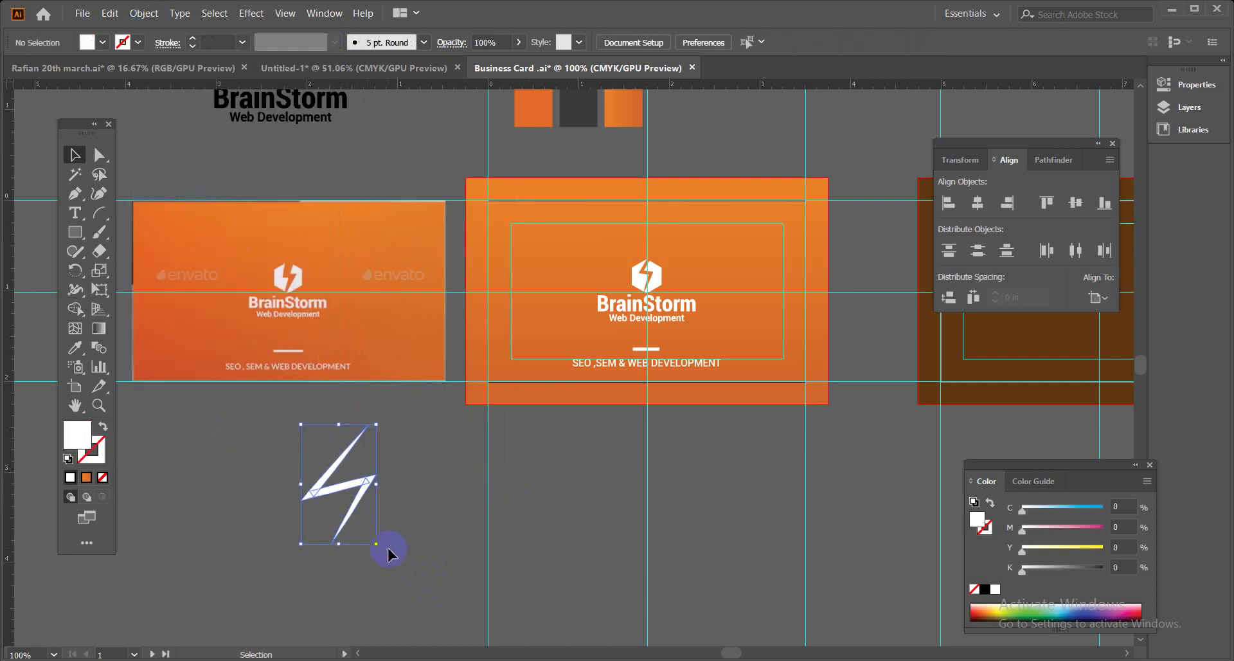
pyautogui.press('Delete')
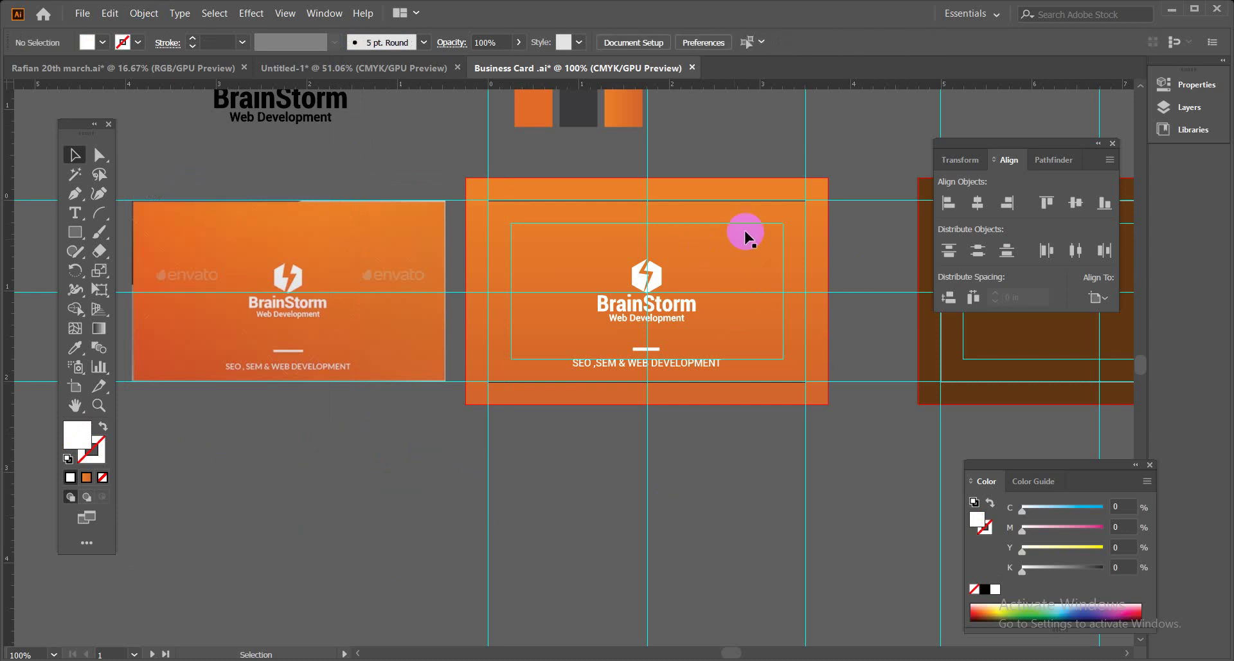
# Try Export As, cancel it, and return to the File > Export options.
pyautogui.click(82, 13)
pyautogui.moveTo(243, 260)
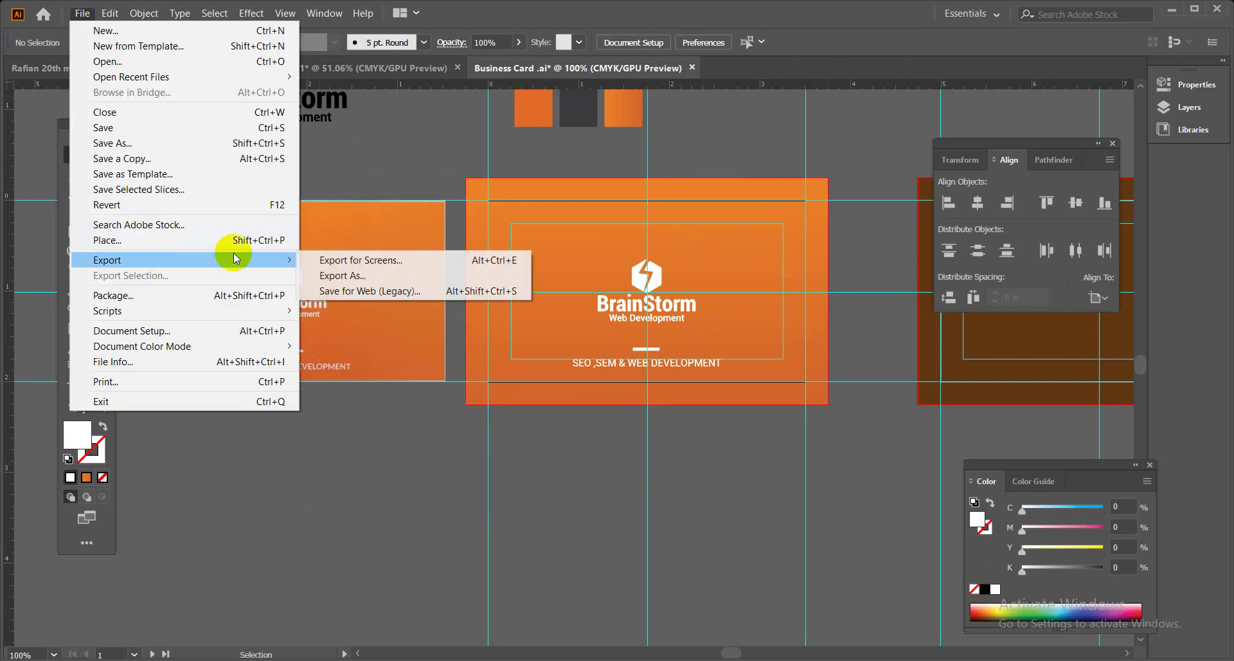
pyautogui.click(340, 276)
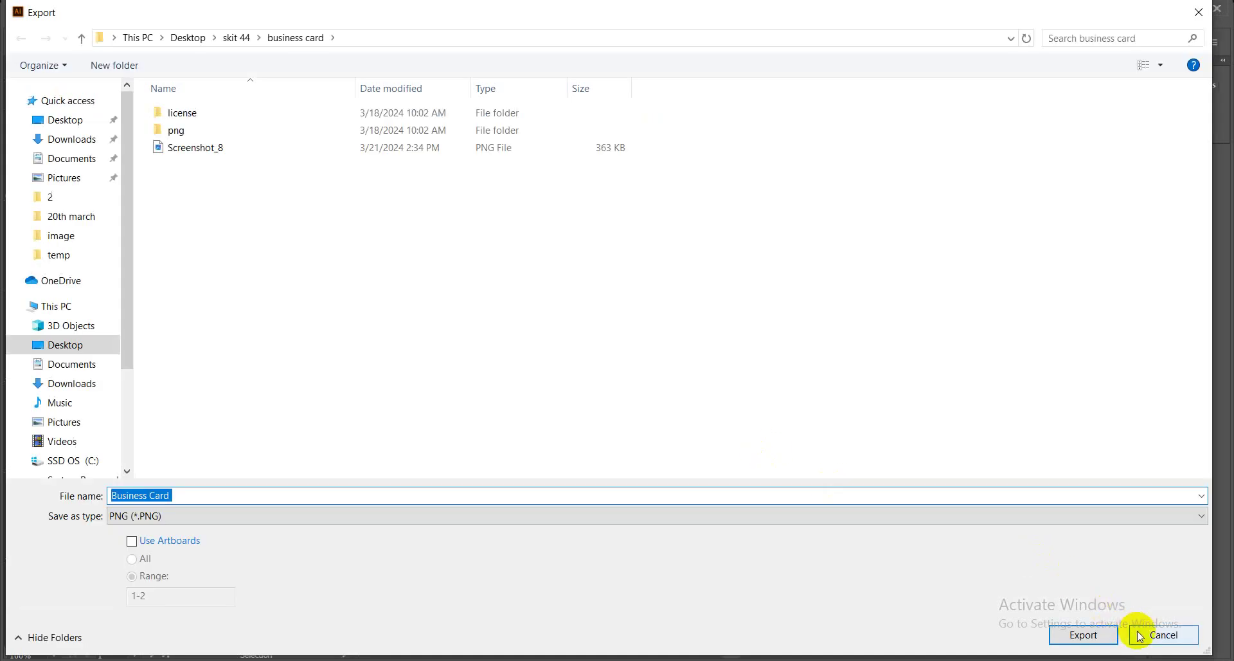
pyautogui.click(1139, 636)
pyautogui.click(80, 13)
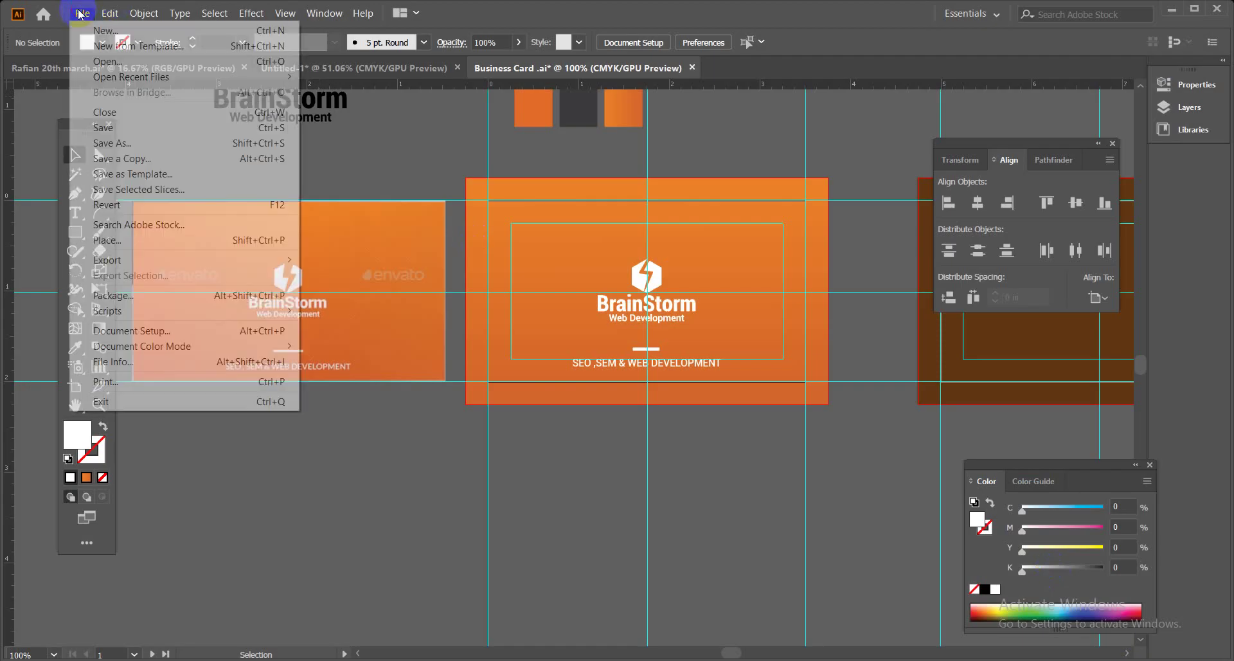
# Open Save for Web (Legacy) and set the JPEG width to 600 px, height 343.
pyautogui.moveTo(257, 260)
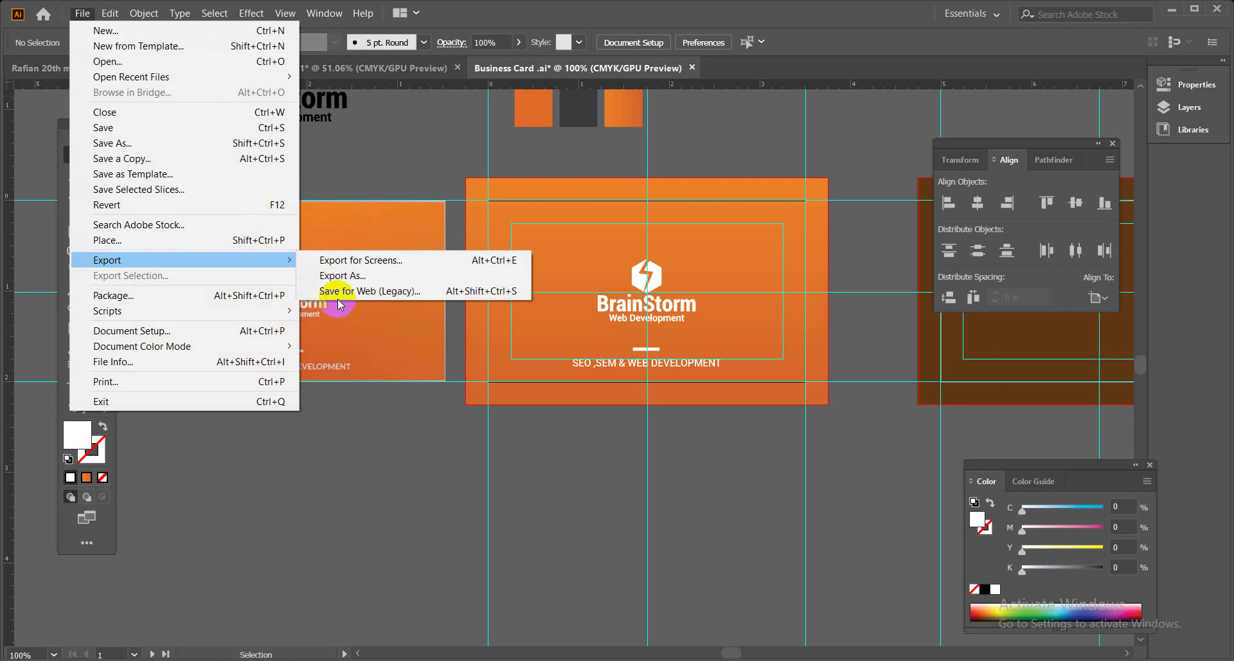
pyautogui.click(339, 293)
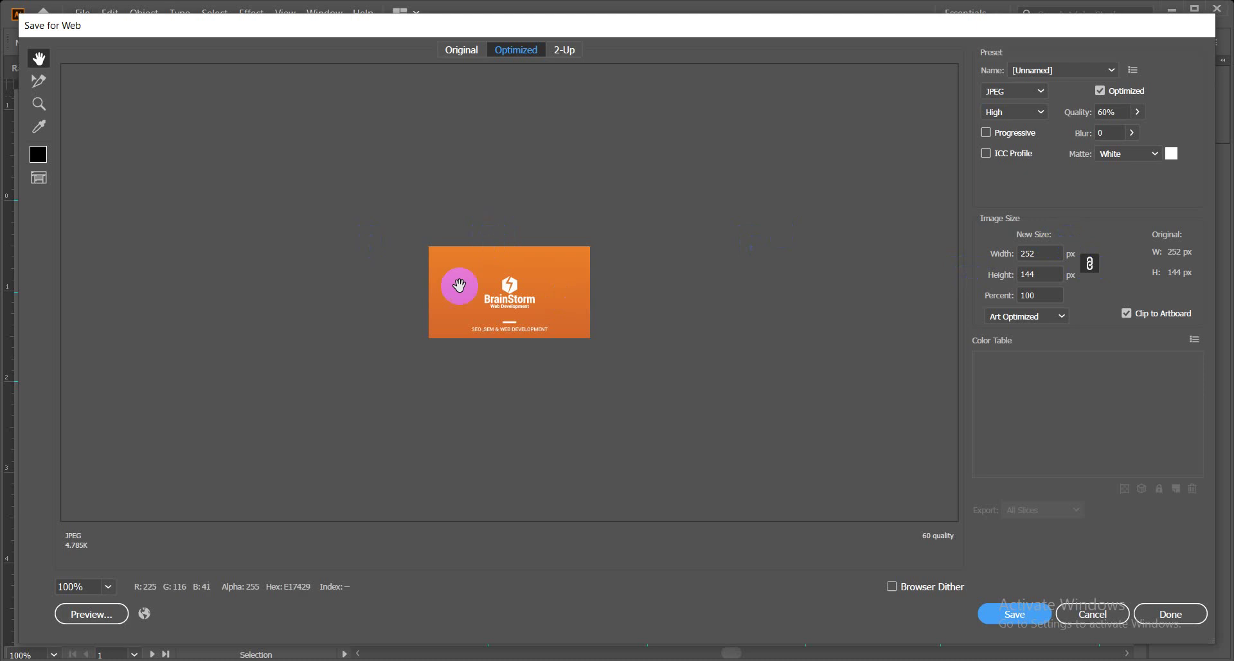
pyautogui.click(495, 278)
pyautogui.doubleClick(1049, 252)
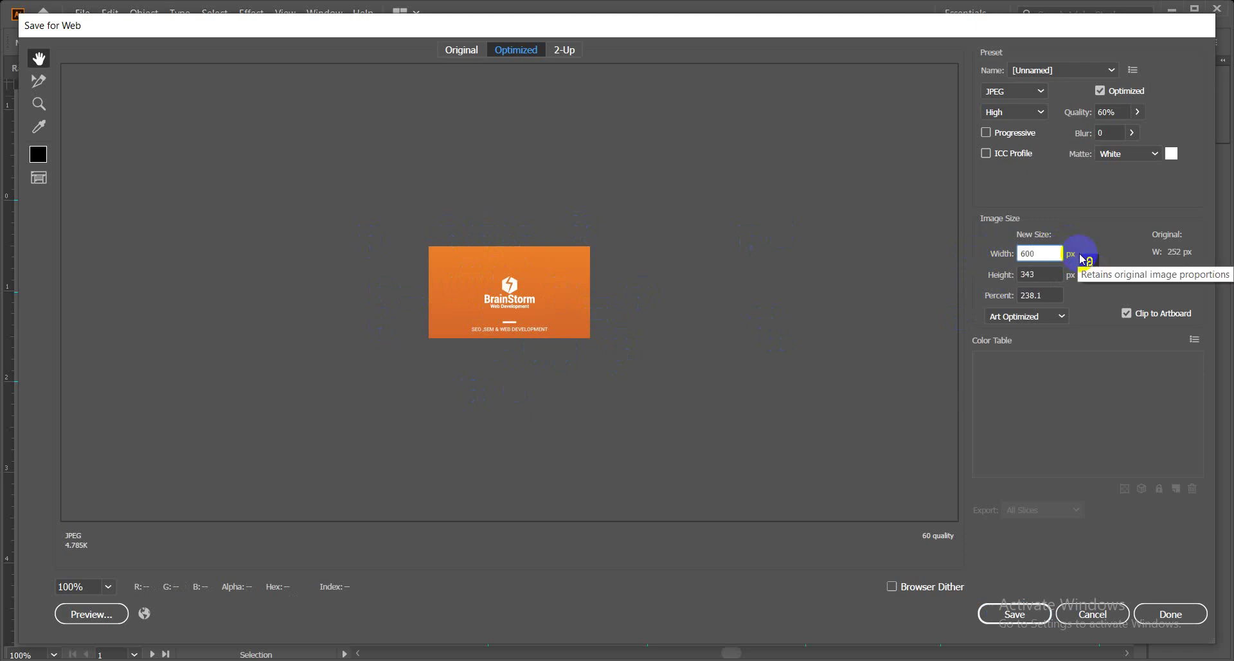
pyautogui.click(1047, 274)
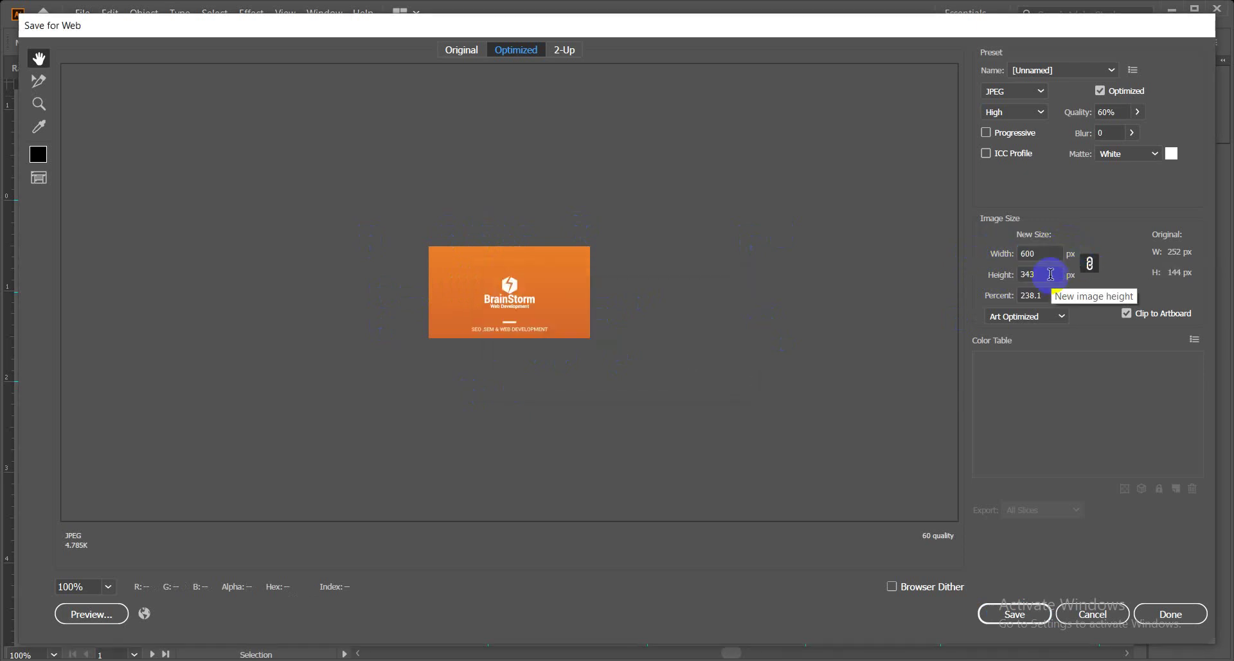
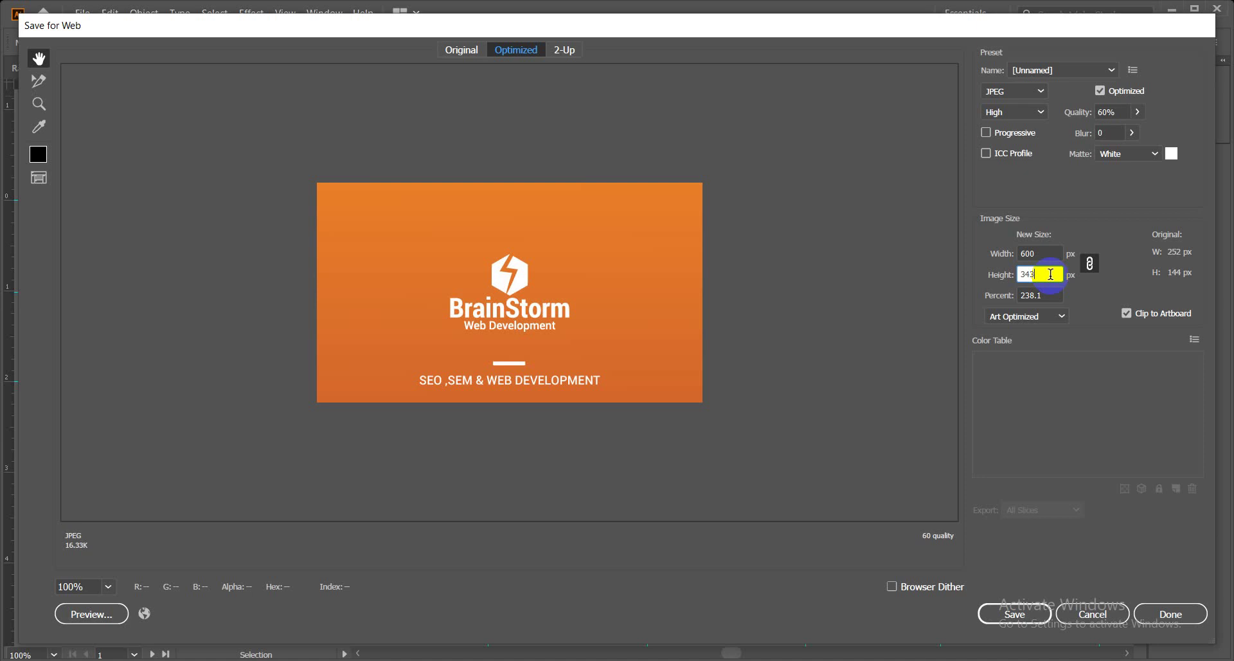
# Export the front card as a 600×343 px JPEG named Business-Card-FRONT in Desktop > skit 44 > business card.
pyautogui.moveTo(1057, 253); pyautogui.dragTo(1016, 252)
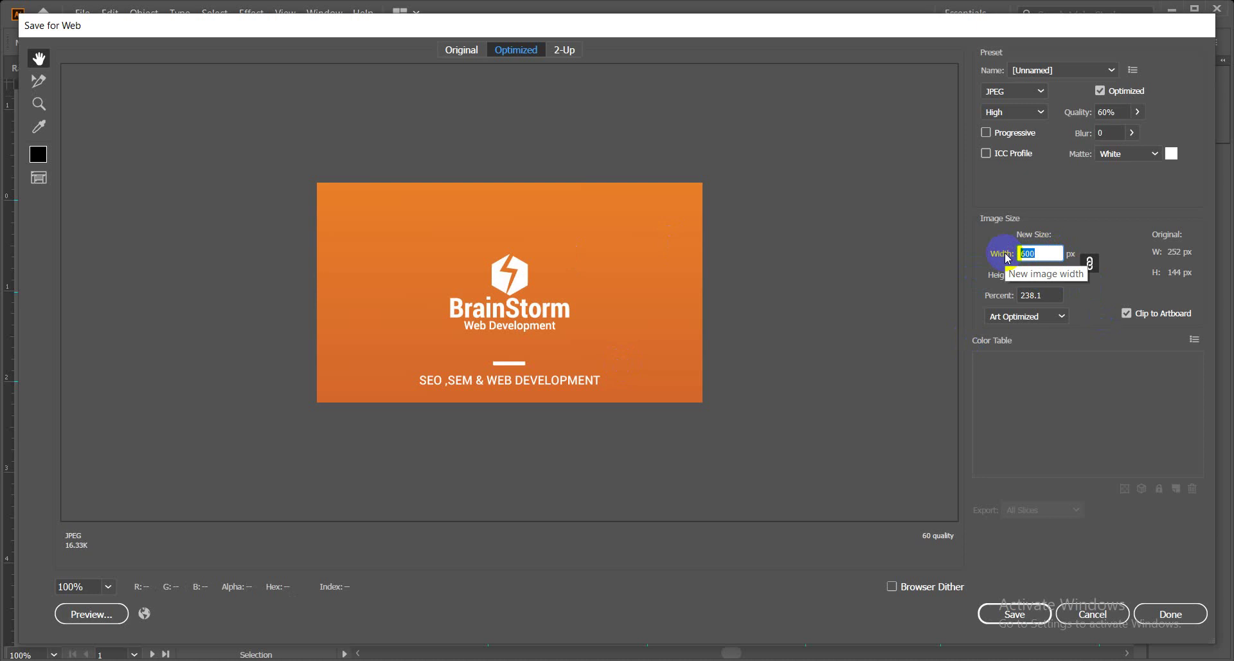
pyautogui.click(1017, 616)
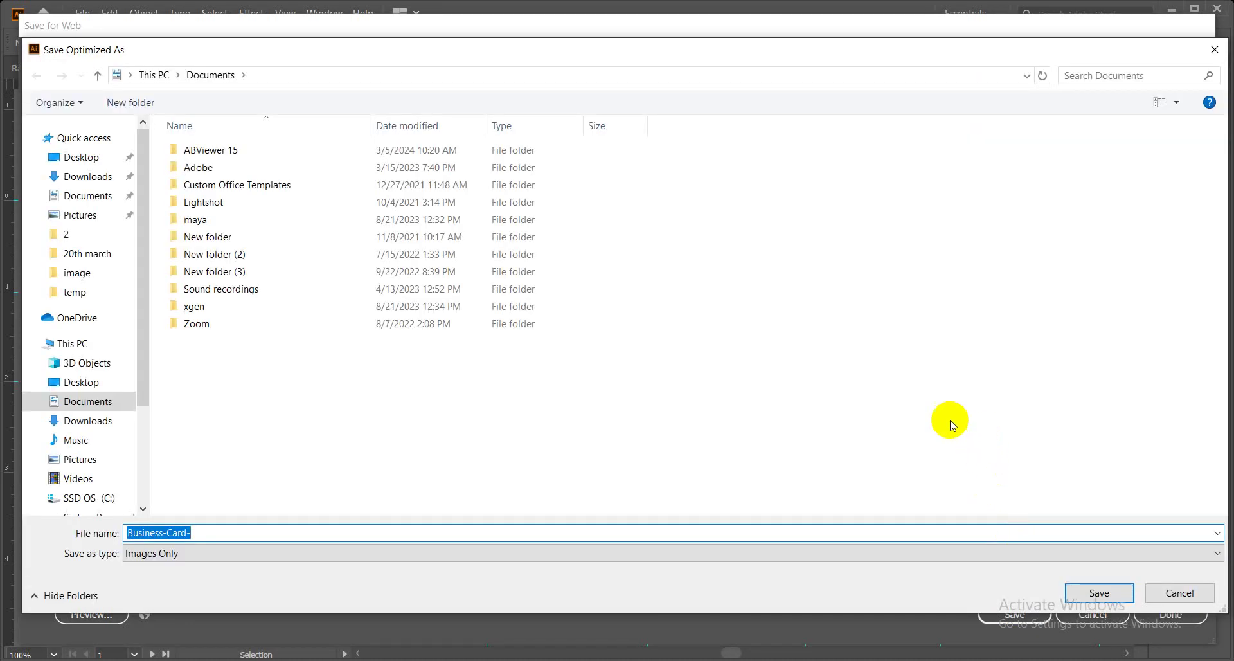
pyautogui.click(112, 160)
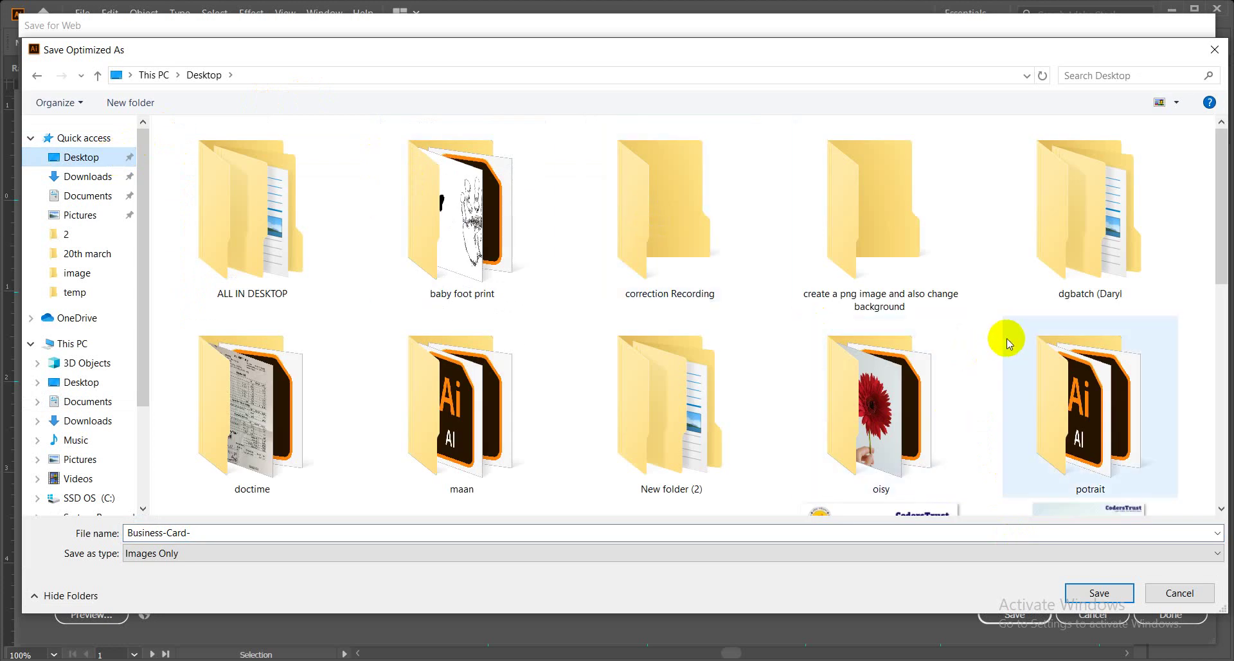
pyautogui.scroll(-3, 1007, 338)
pyautogui.doubleClick(466, 411)
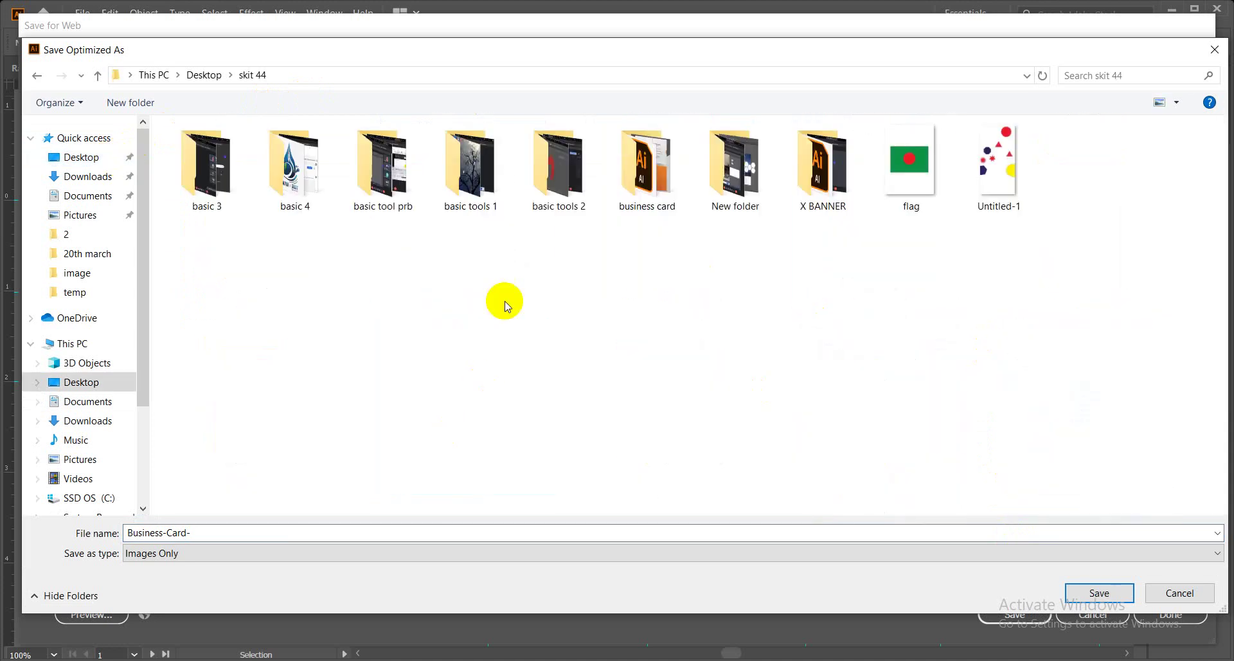
pyautogui.doubleClick(663, 178)
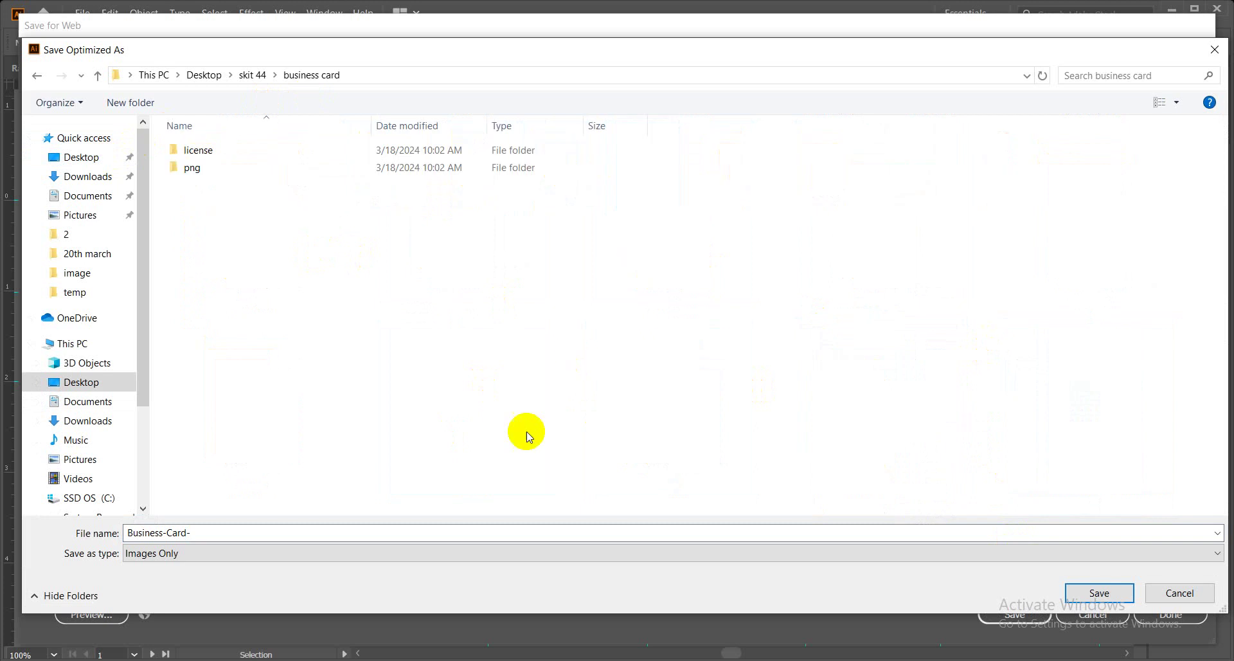
pyautogui.click(457, 534)
pyautogui.click(458, 536)
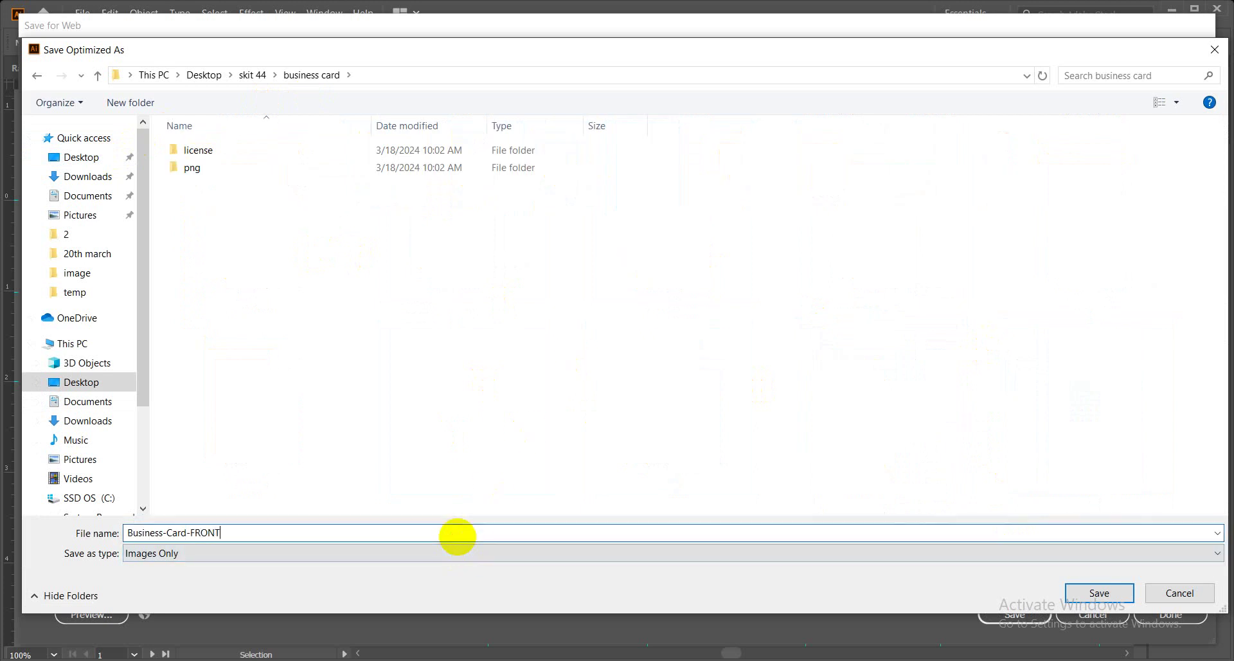
pyautogui.click(1092, 592)
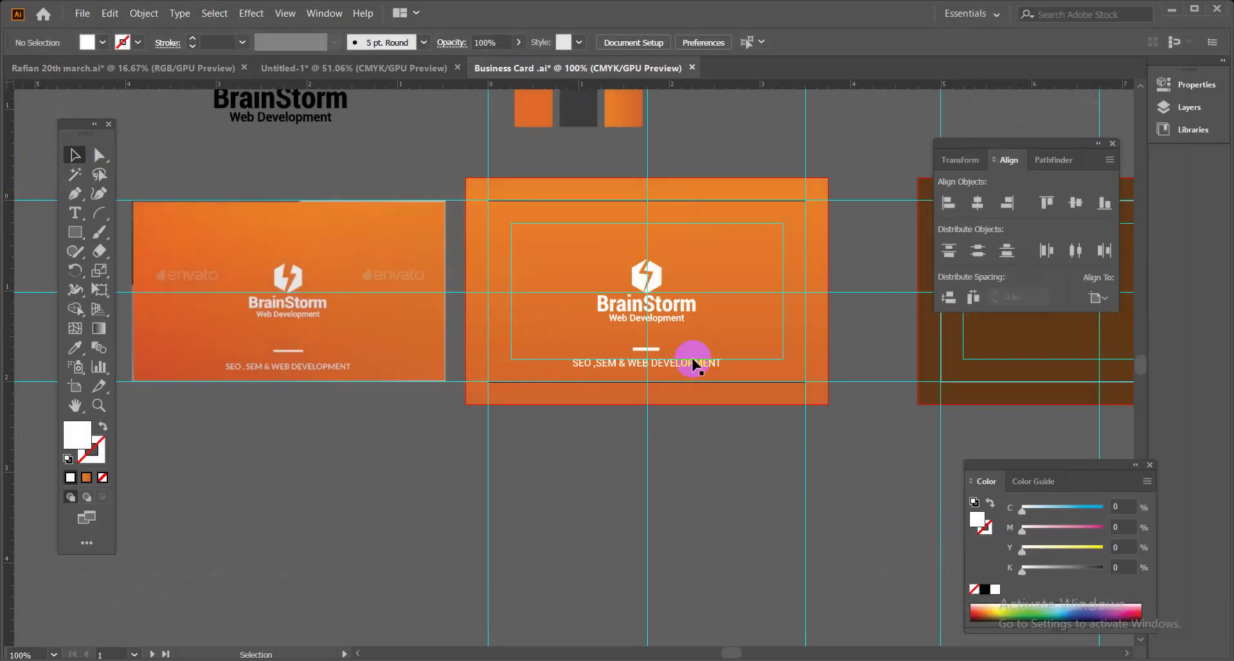
# Close the Align panel and eyedropper the mockup's light grey onto the brown rectangle on artboard 2.
pyautogui.click(716, 444)
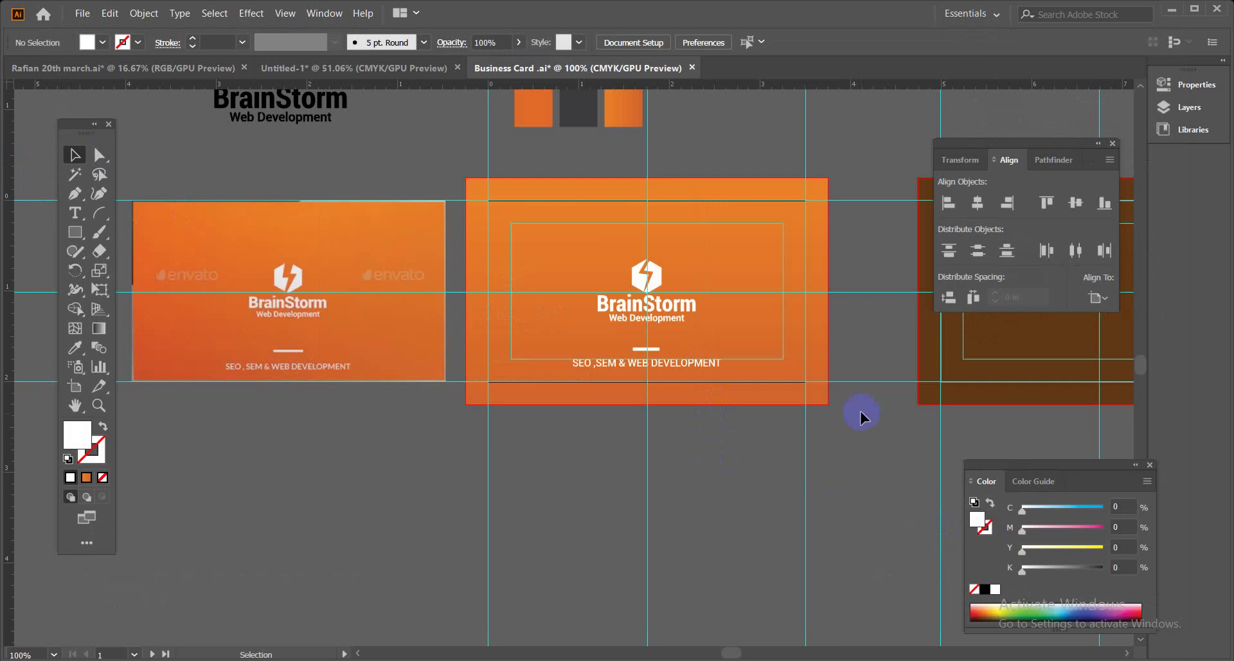
pyautogui.moveTo(859, 413); pyautogui.dragTo(488, 410)
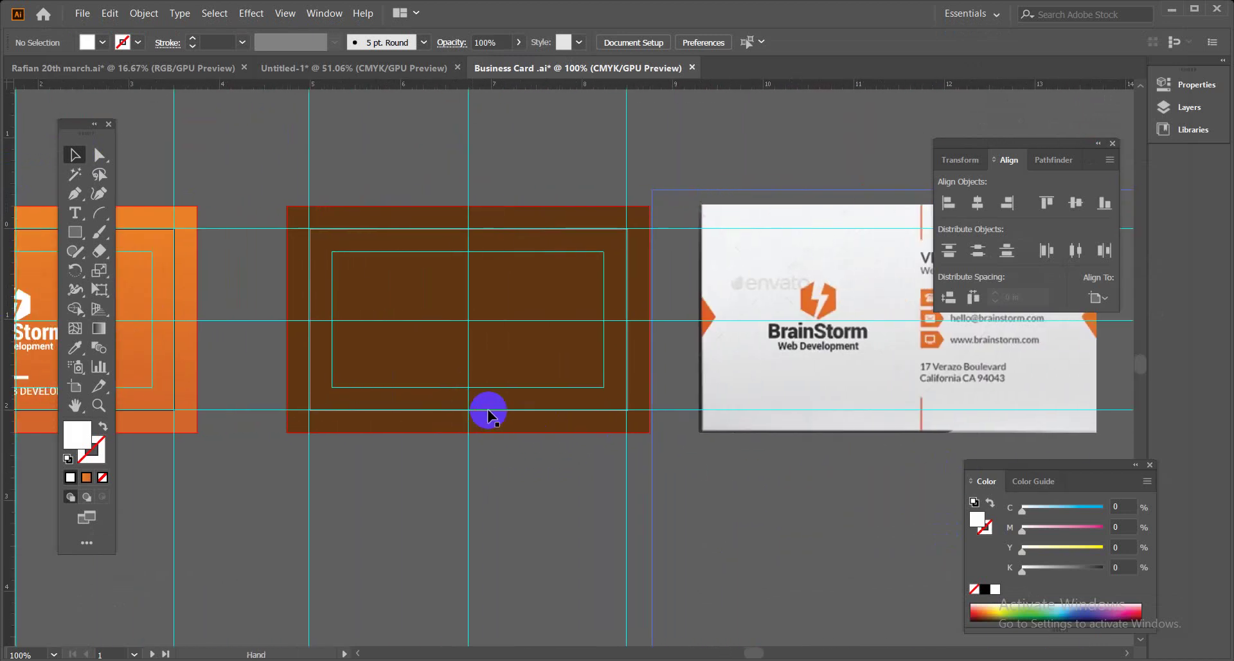
pyautogui.click(1113, 143)
pyautogui.click(463, 249)
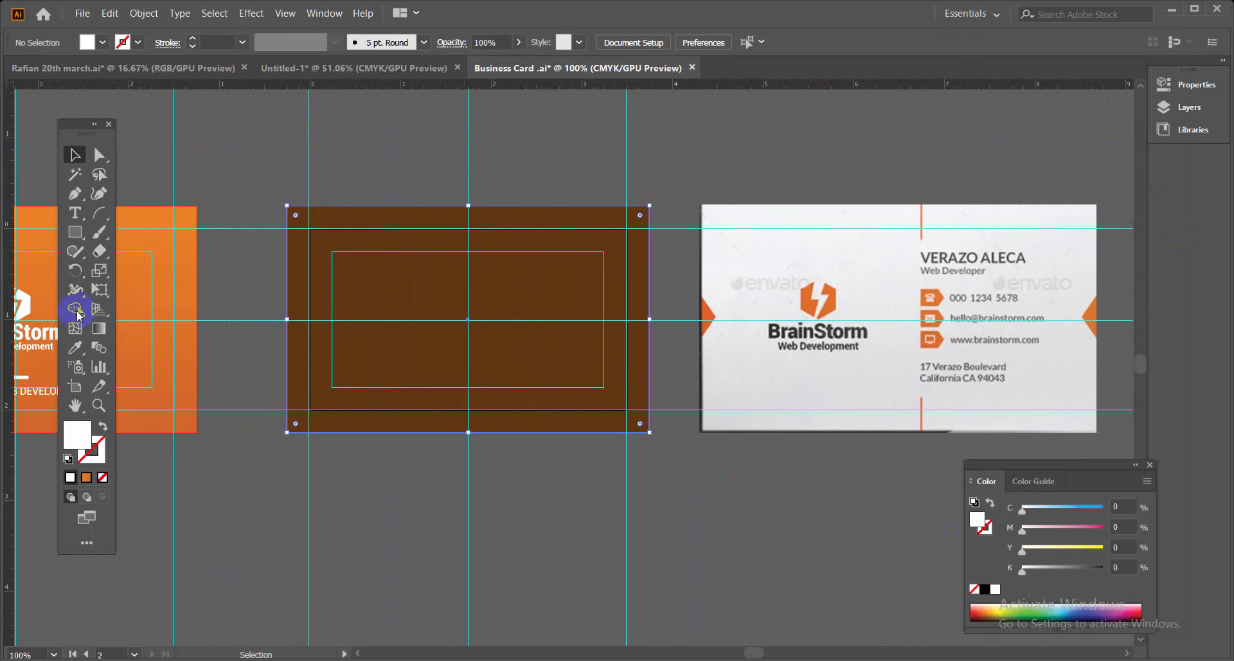
pyautogui.click(75, 347)
pyautogui.click(881, 237)
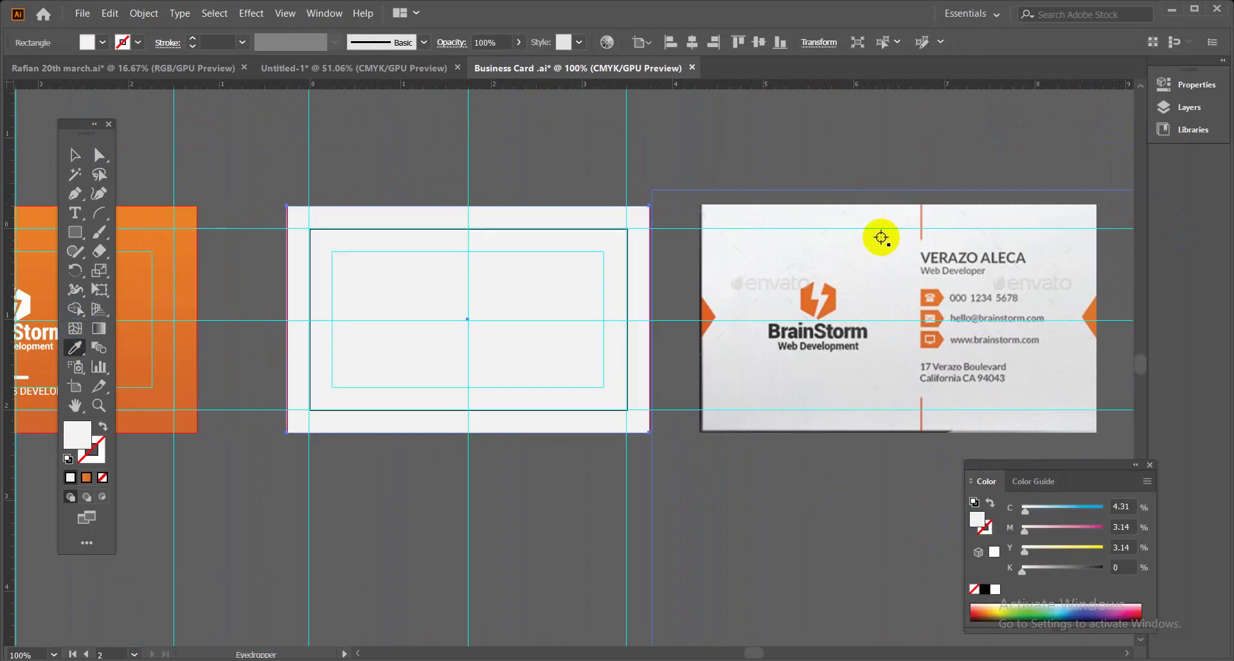
# Leave the grey rectangle in place, undoing a trial move, and pan back to the orange front card.
pyautogui.click(67, 160)
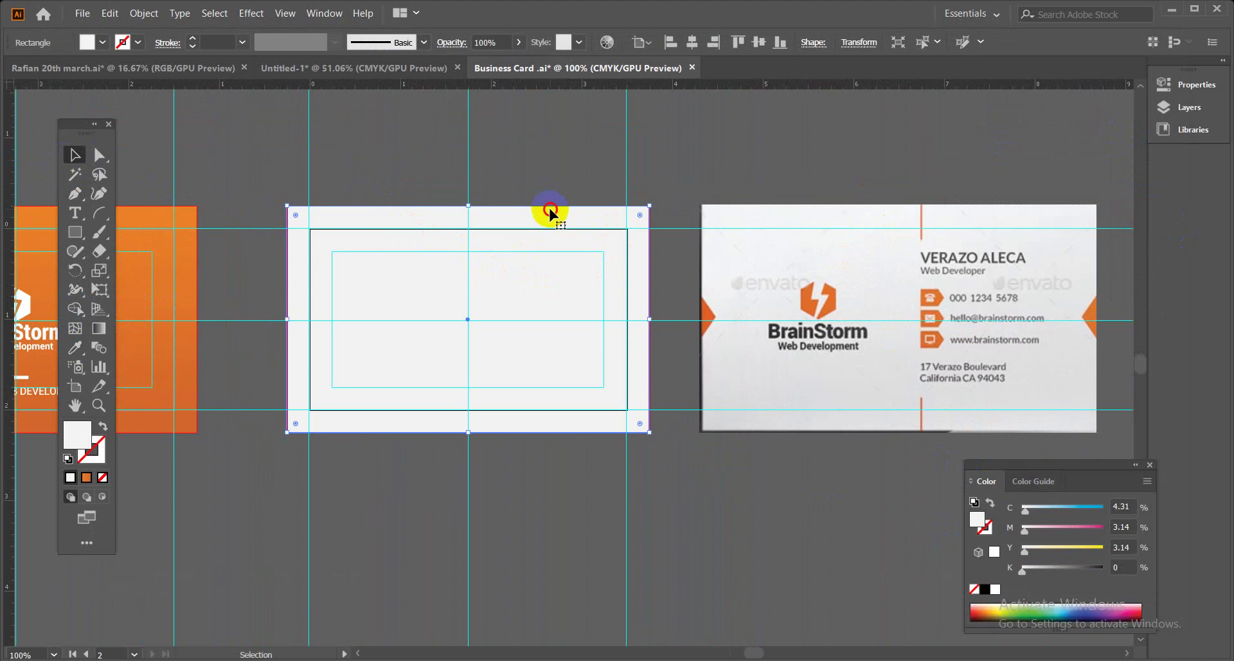
pyautogui.moveTo(550, 212); pyautogui.dragTo(559, 171)
pyautogui.hotkey('ctrl', 'z')
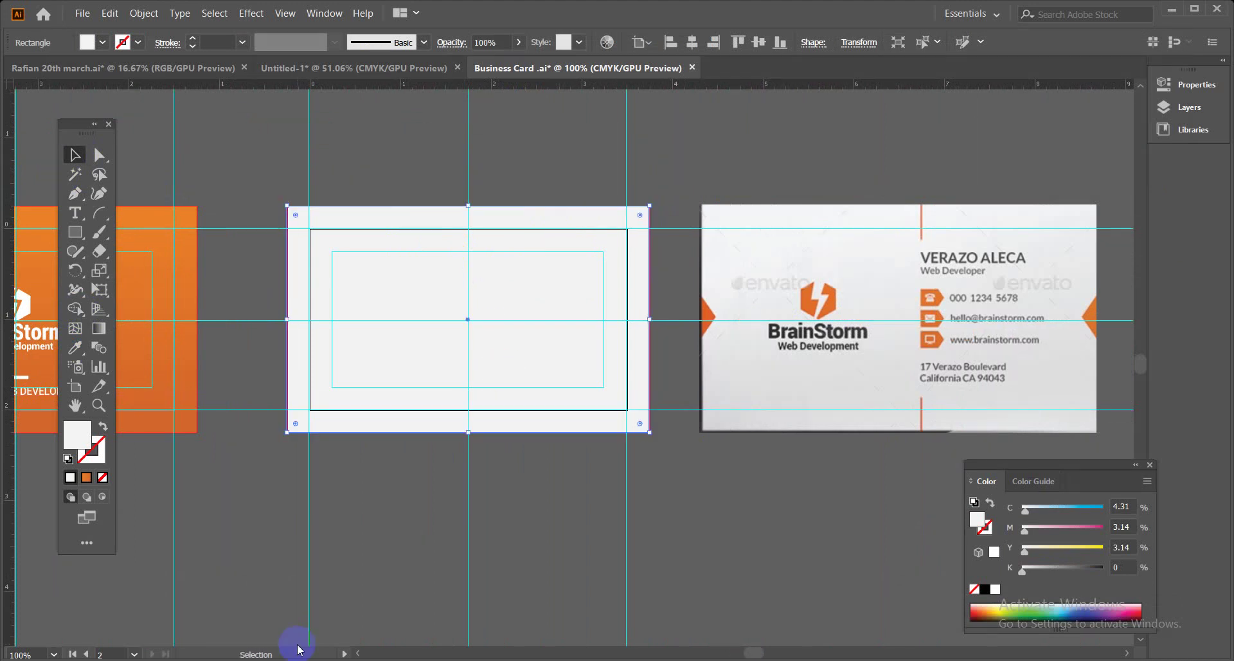
pyautogui.click(372, 562)
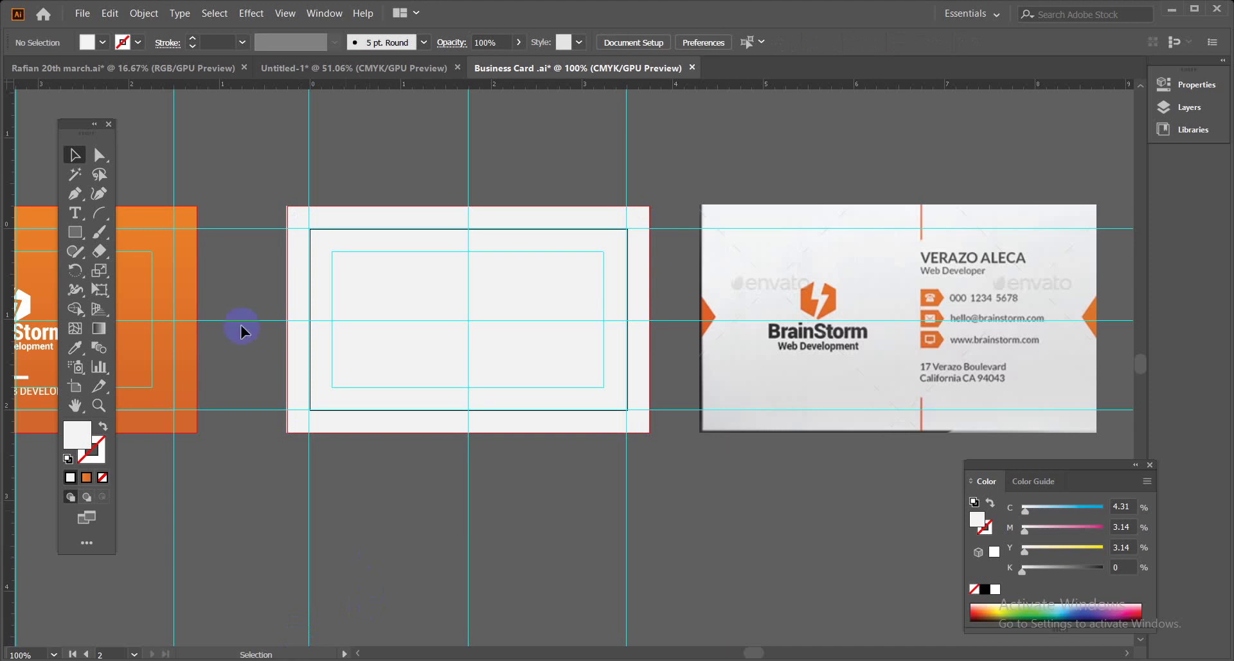
pyautogui.click(468, 221)
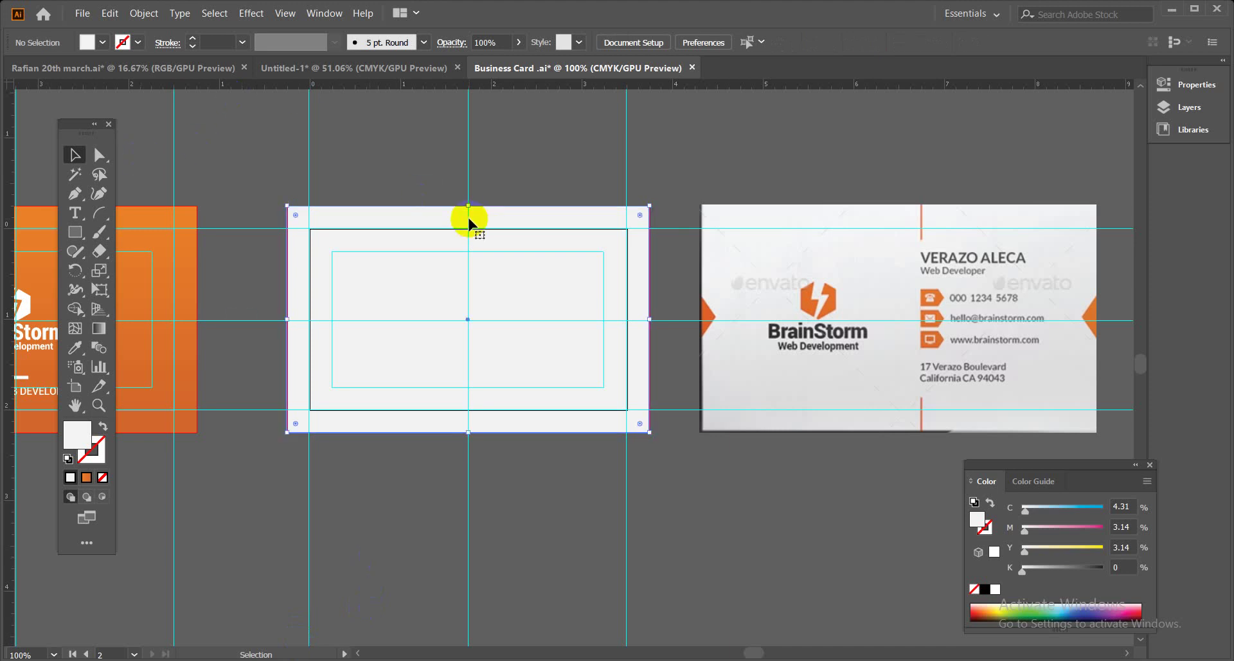
pyautogui.press('a')
pyautogui.hotkey('ctrl', 'shift', 'a')
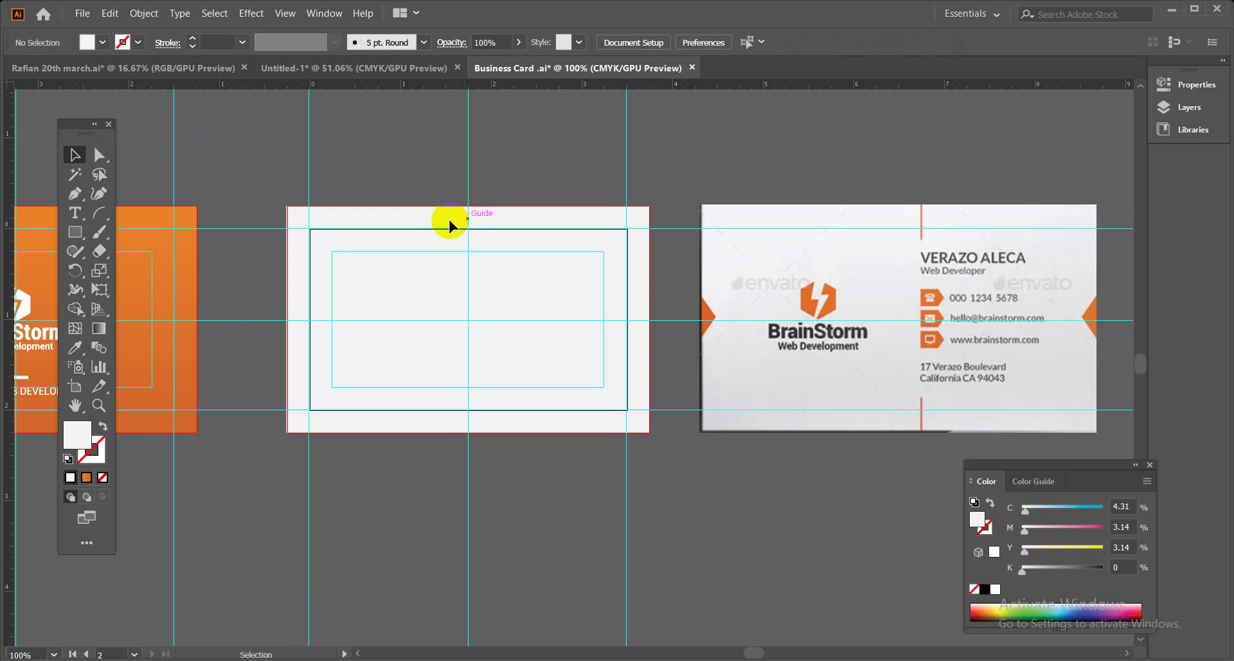
pyautogui.press('space')
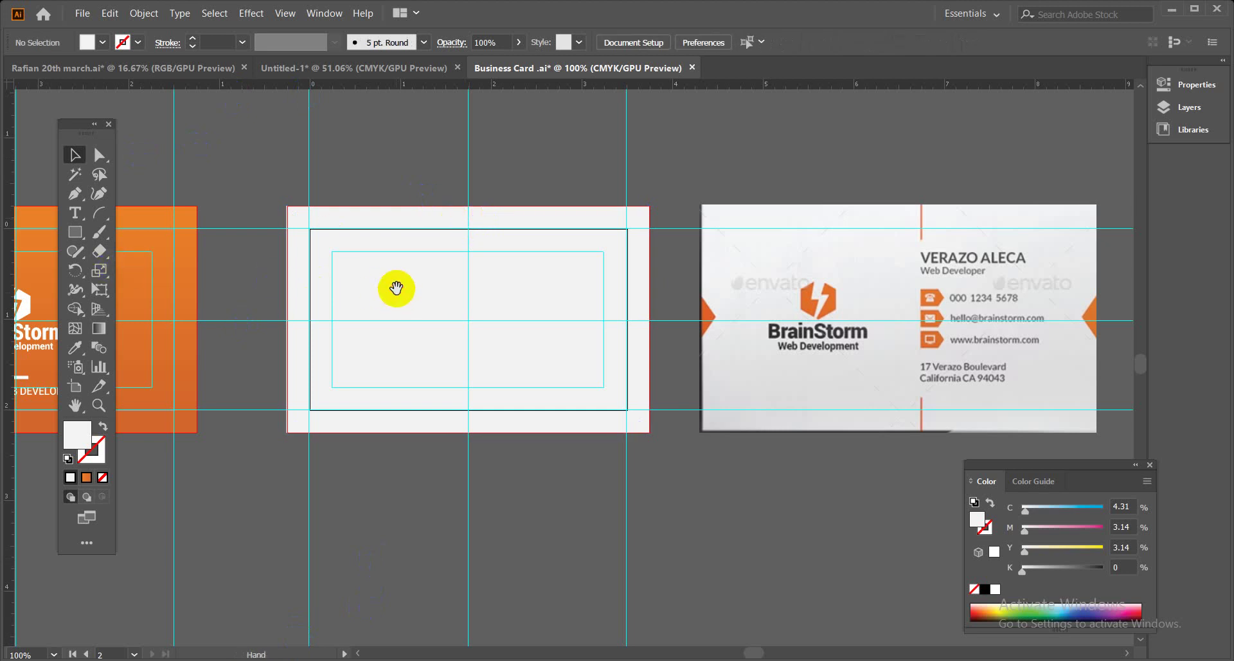
pyautogui.moveTo(270, 262); pyautogui.dragTo(479, 284)
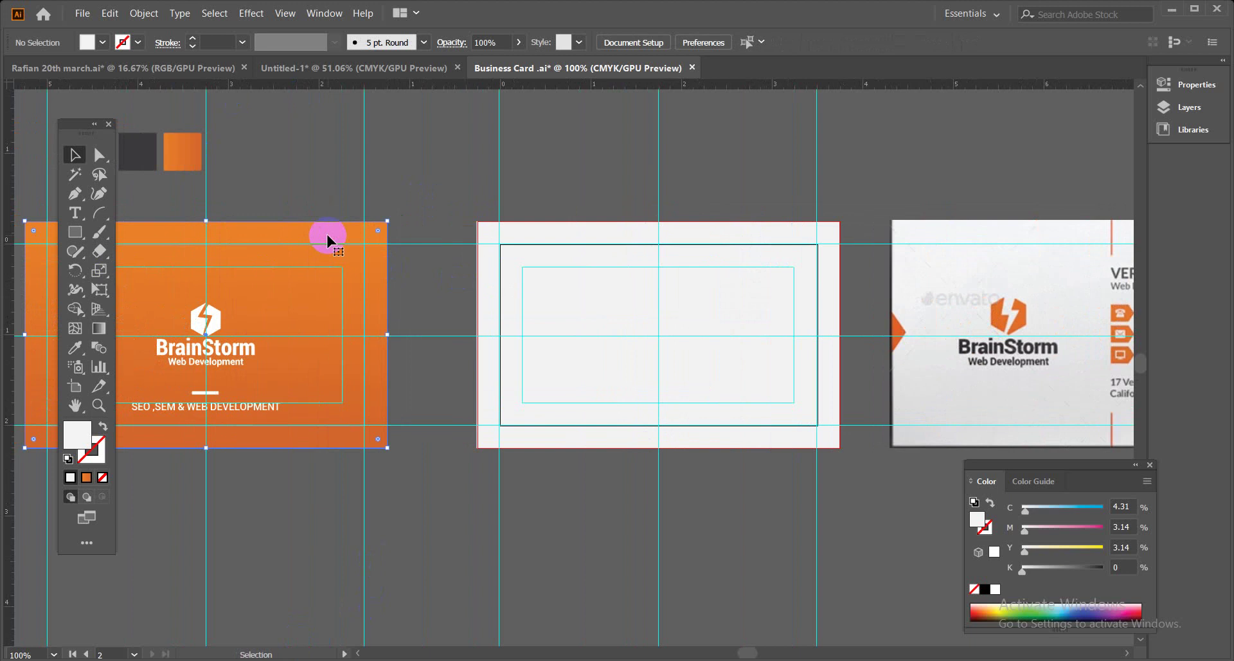
# Zoom to 150% and select the white card's background rectangle.
pyautogui.moveTo(325, 235); pyautogui.dragTo(785, 353)
pyautogui.hotkey('ctrl', '+')
pyautogui.moveTo(528, 332); pyautogui.dragTo(672, 505)
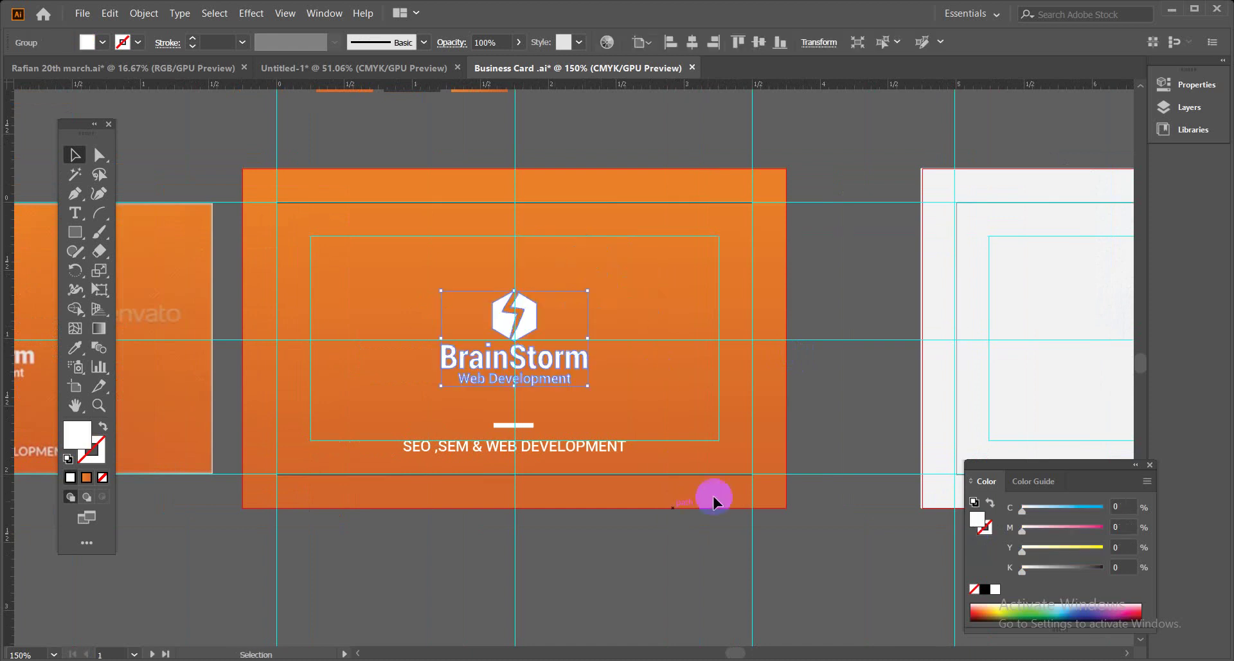
pyautogui.moveTo(887, 305); pyautogui.dragTo(357, 326)
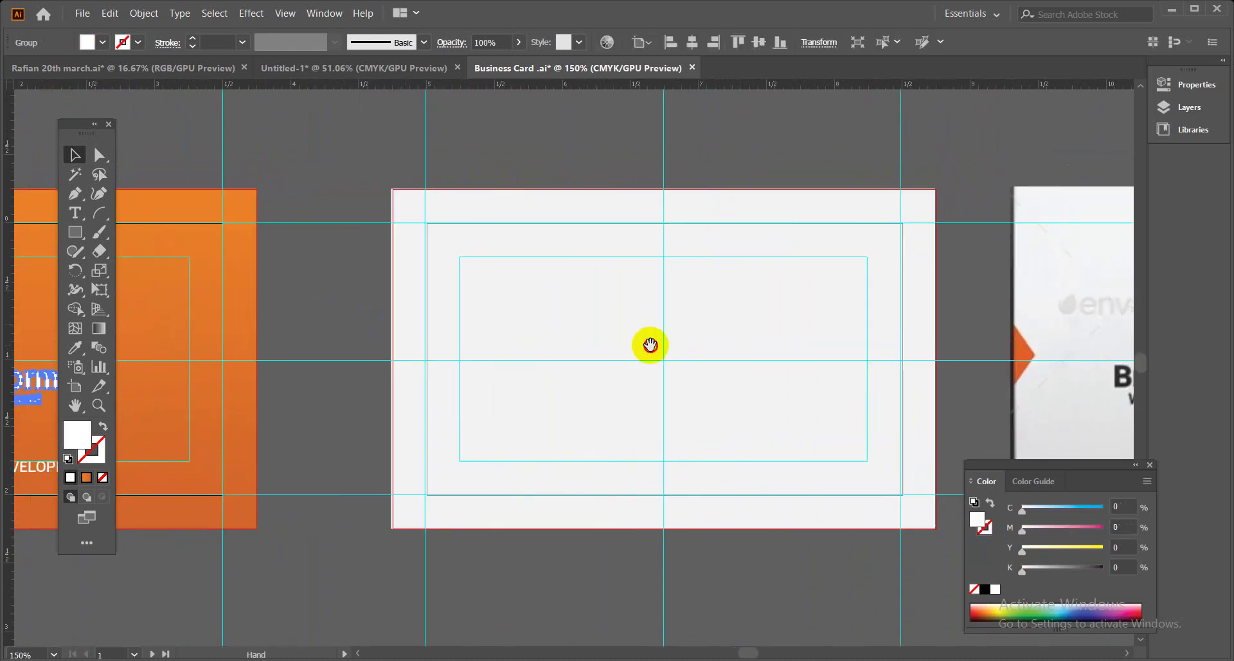
pyautogui.moveTo(650, 345); pyautogui.dragTo(529, 338)
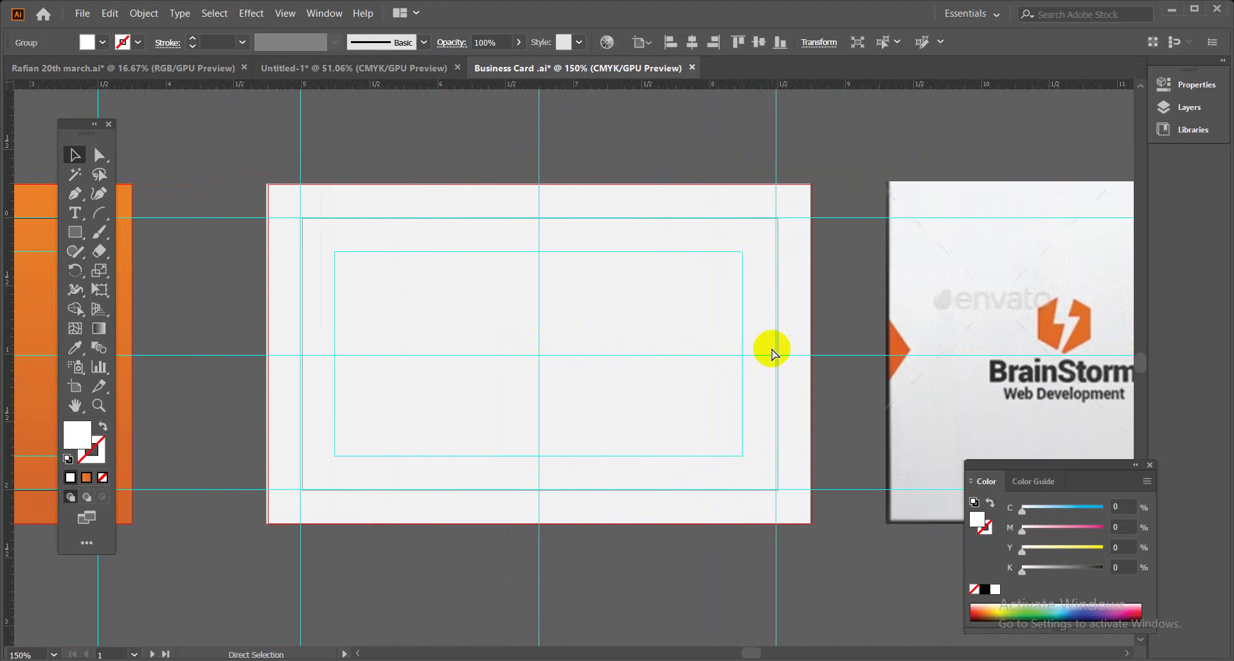
pyautogui.click(644, 309)
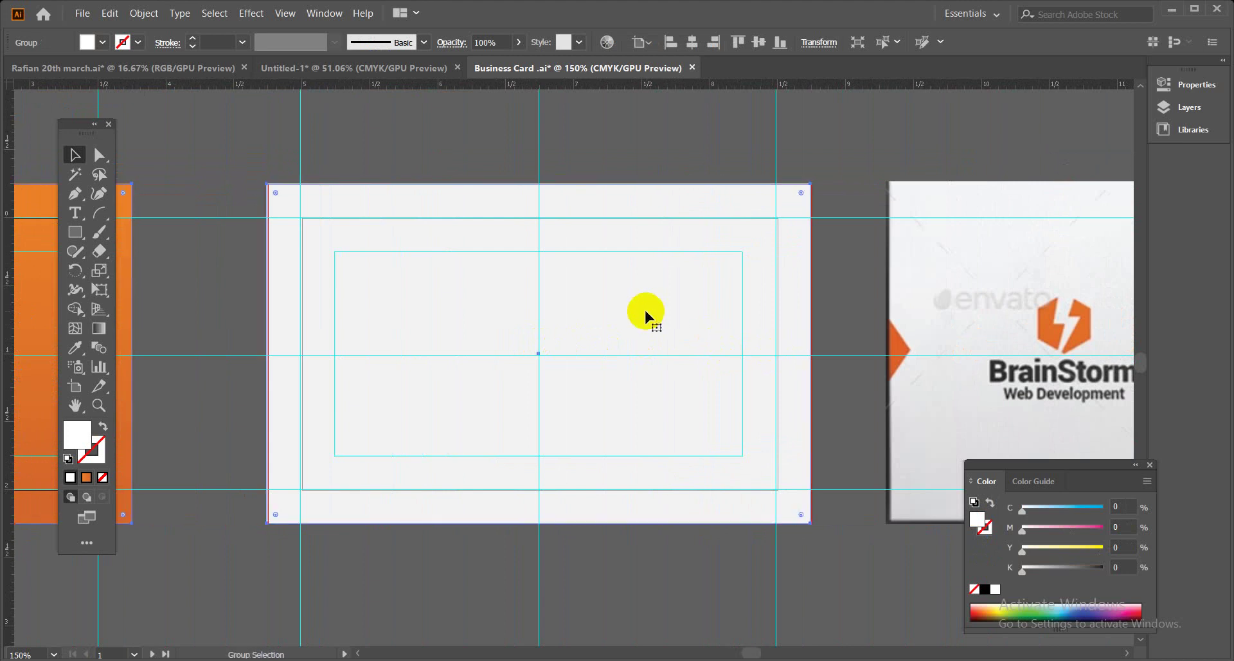
pyautogui.click(645, 308)
pyautogui.moveTo(677, 132); pyautogui.dragTo(743, 207)
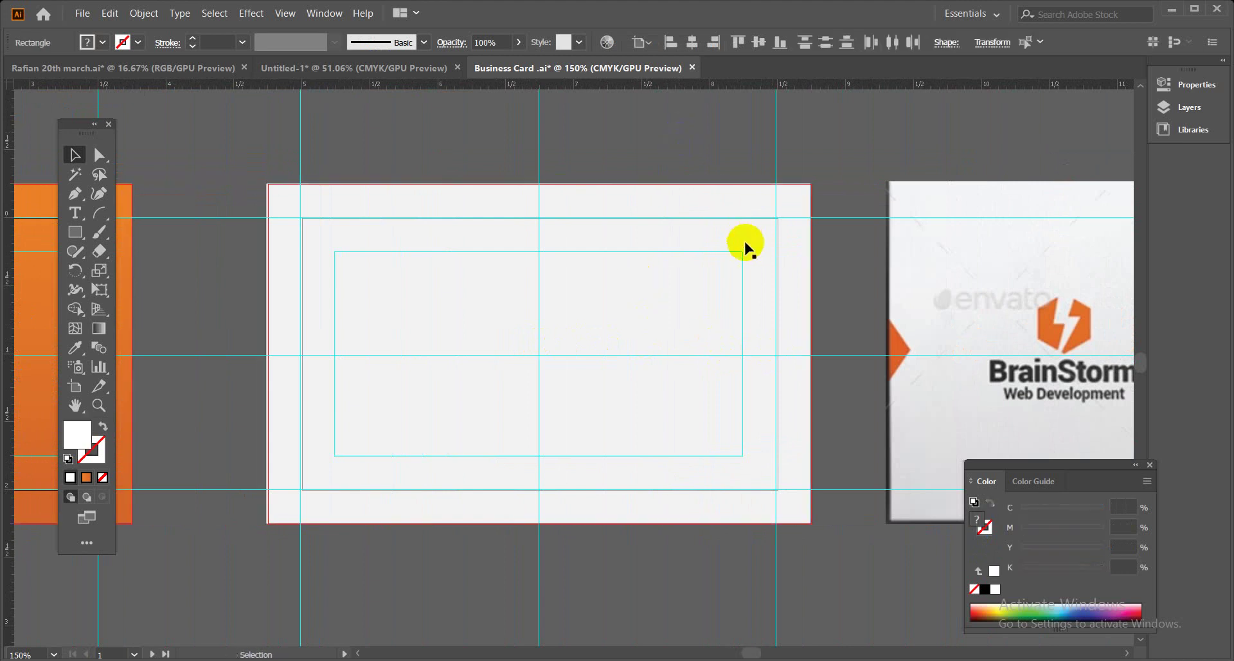
pyautogui.click(742, 202)
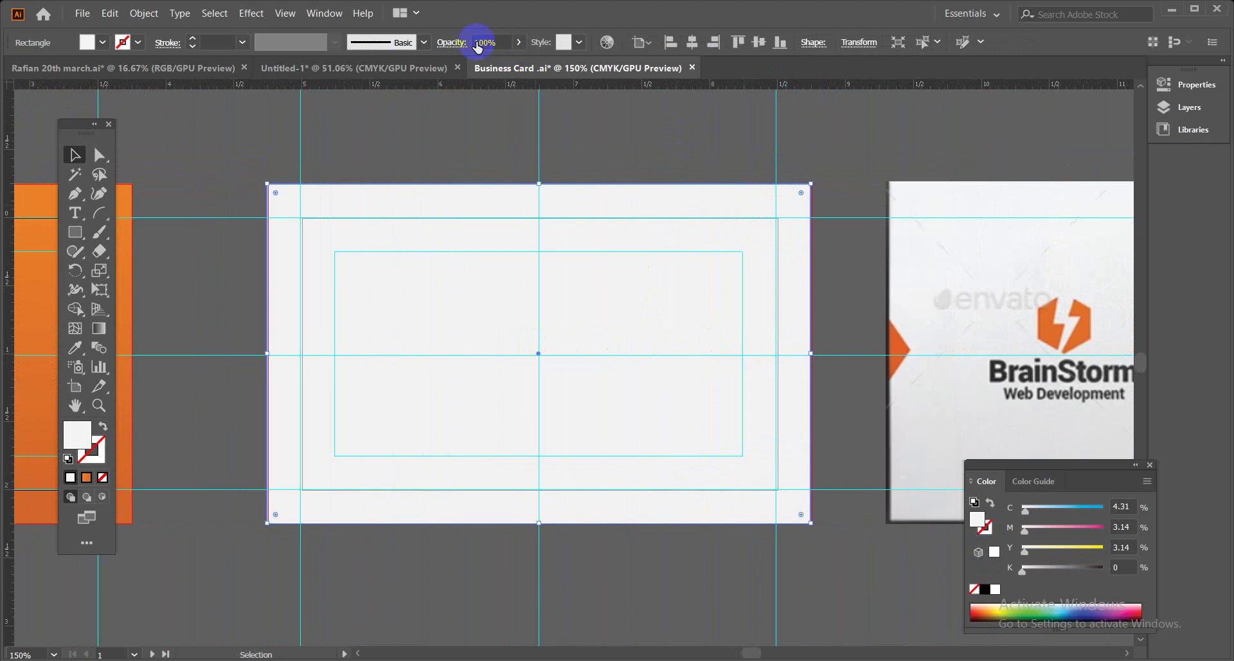
# Vertically align the white rectangle from the control bar and reselect it.
pyautogui.click(692, 42)
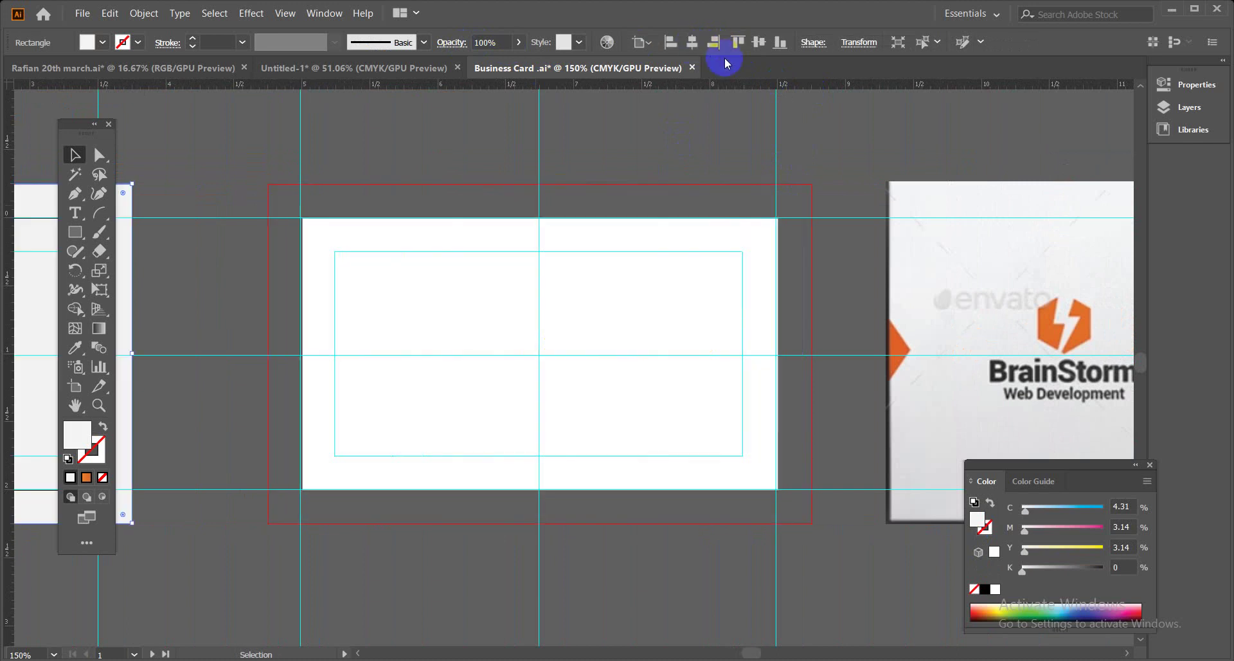
pyautogui.click(760, 47)
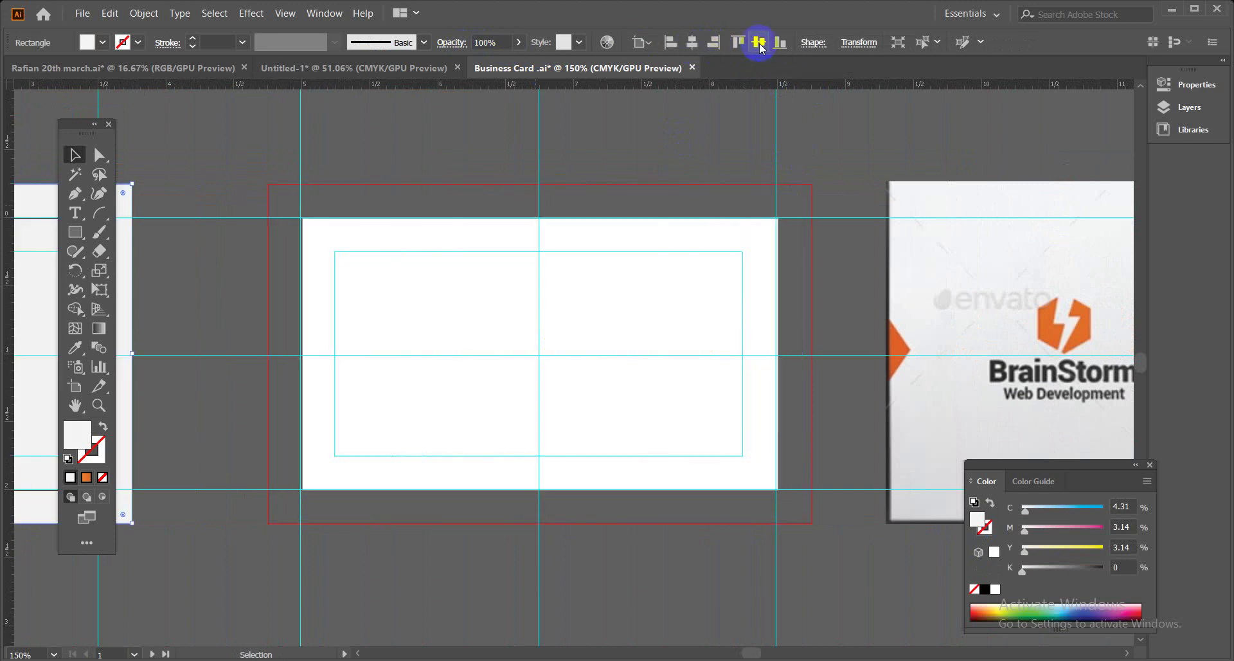
pyautogui.hotkey('ctrl', '-')
pyautogui.hotkey('ctrl', '-')
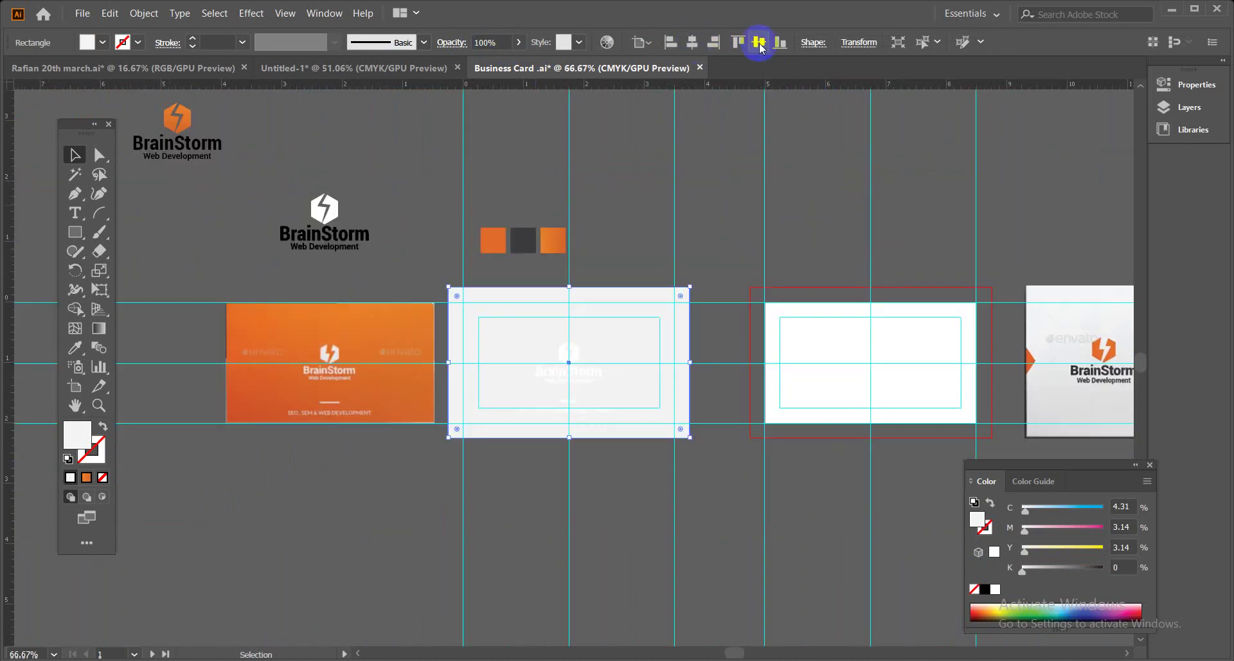
pyautogui.click(761, 44)
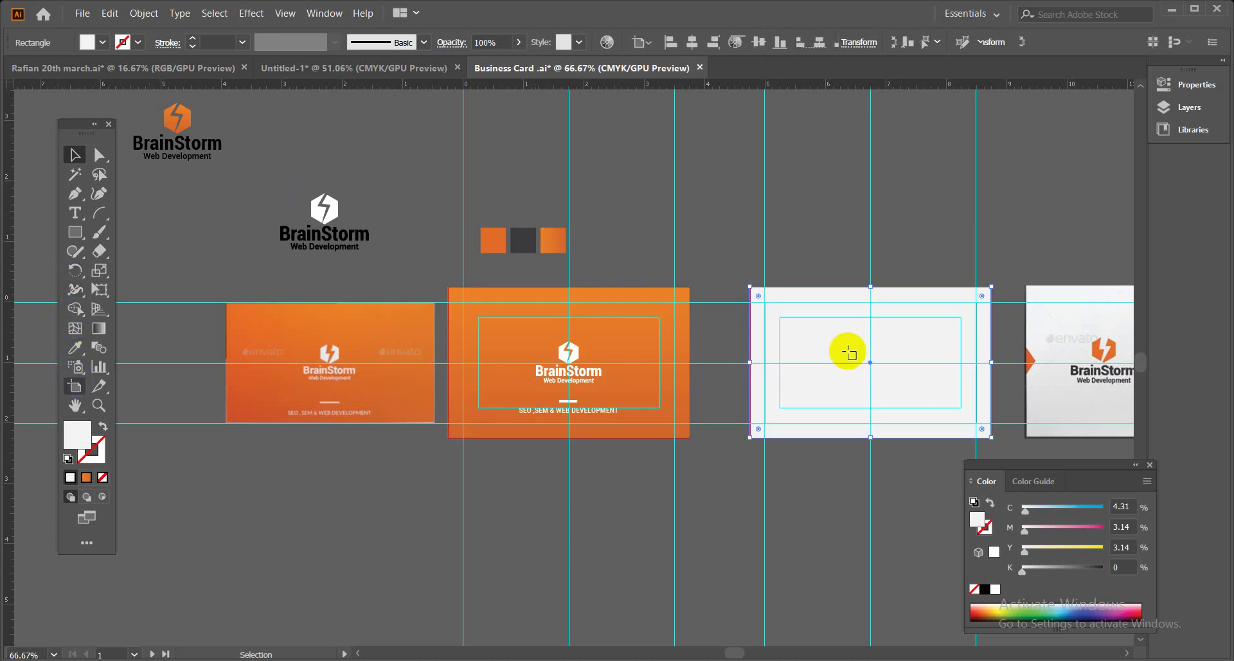
pyautogui.hotkey('shift', 'o')
pyautogui.click(75, 155)
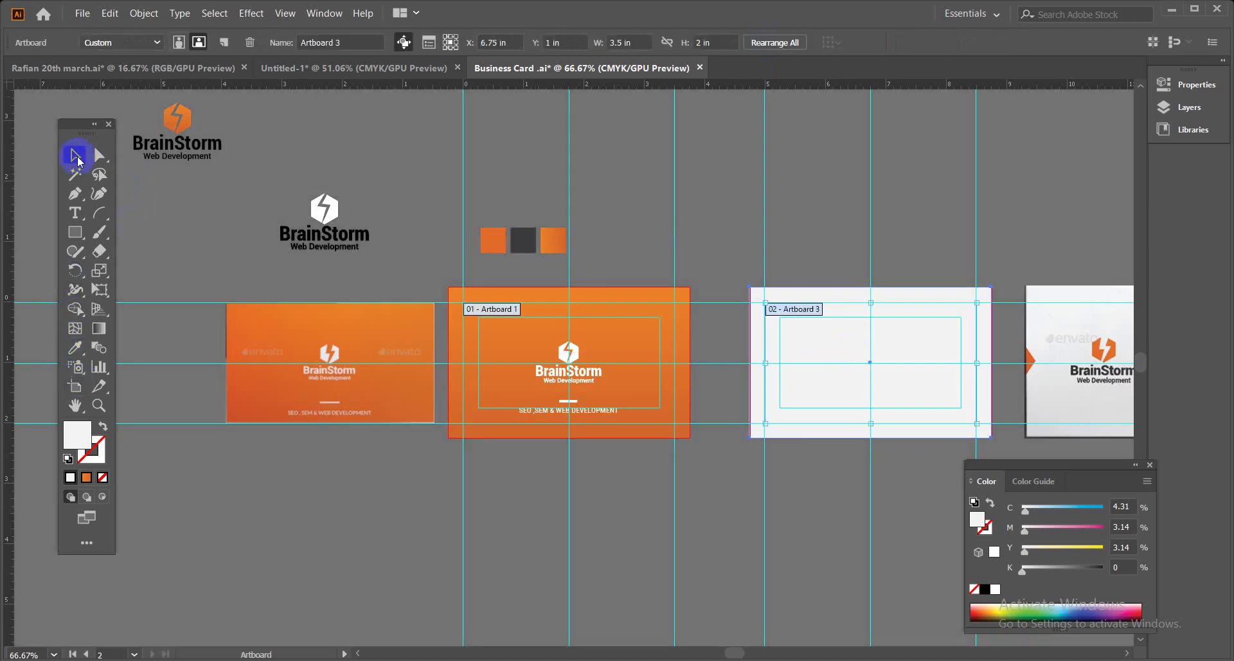
pyautogui.click(836, 294)
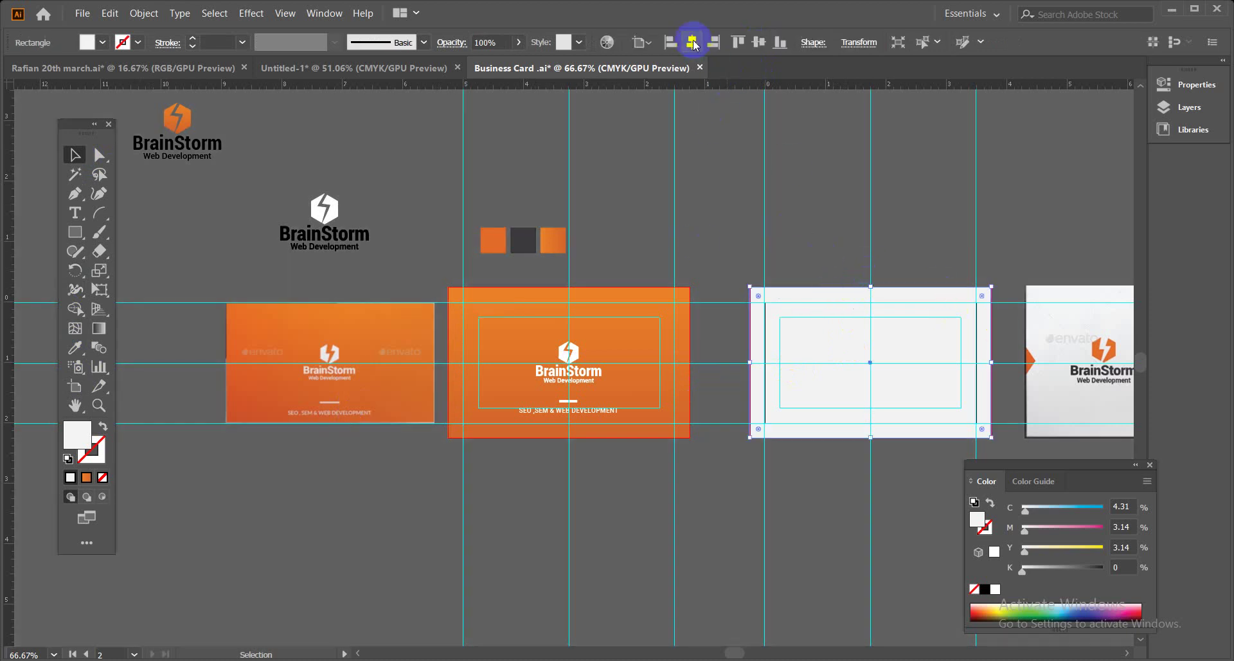
# Re-centre the rectangle vertically on its artboard, then bring the orange front card into view.
pyautogui.hotkey('ctrl', '=')
pyautogui.hotkey('ctrl', '=')
pyautogui.hotkey('ctrl', '=')
pyautogui.click(759, 42)
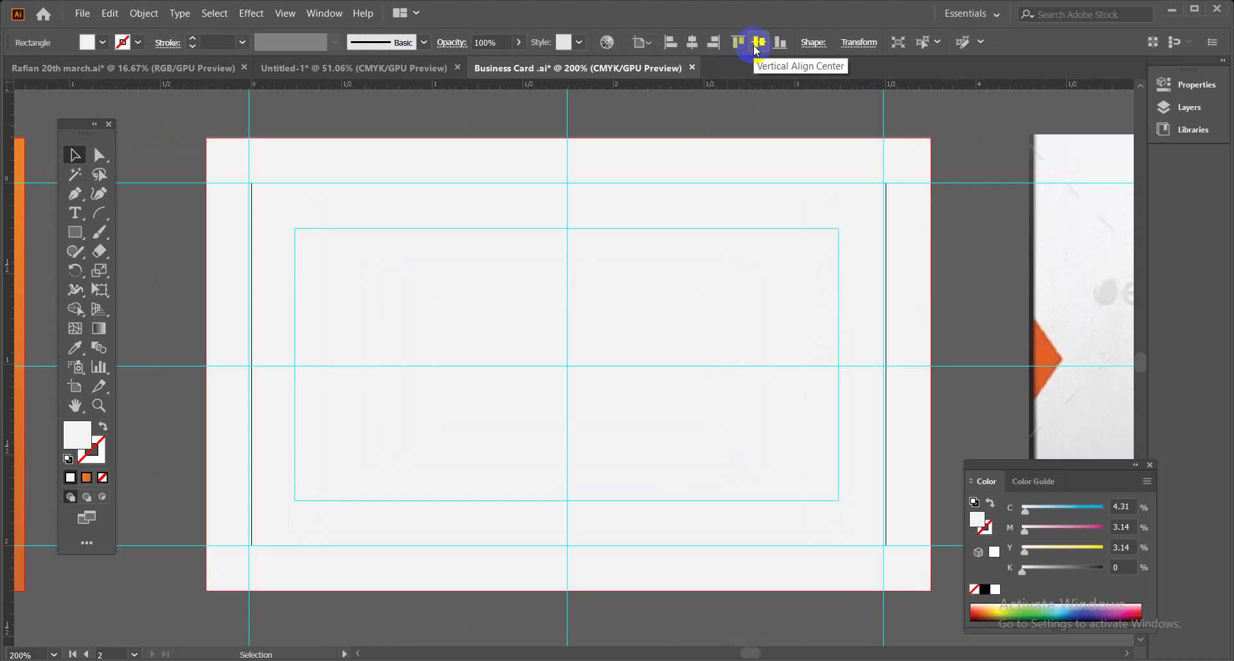
pyautogui.hotkey('ctrl', 'shift', 'a')
pyautogui.hotkey('ctrl', '-')
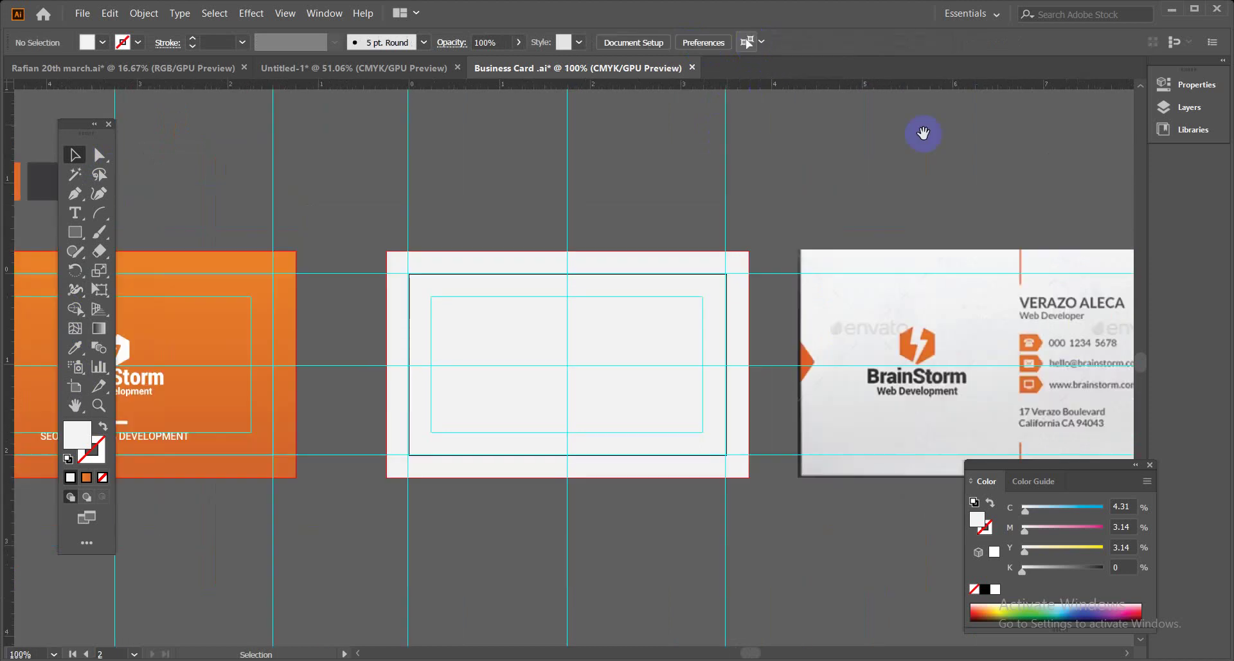
pyautogui.moveTo(950, 306); pyautogui.dragTo(768, 231)
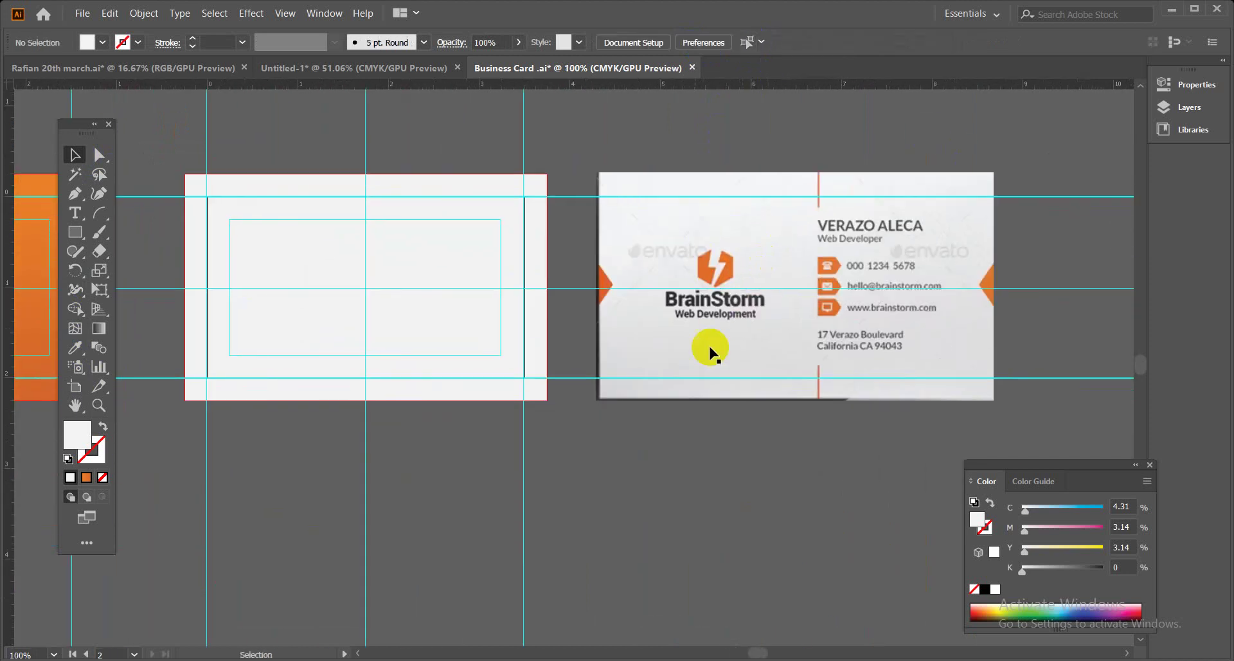
pyautogui.moveTo(366, 289); pyautogui.dragTo(633, 297)
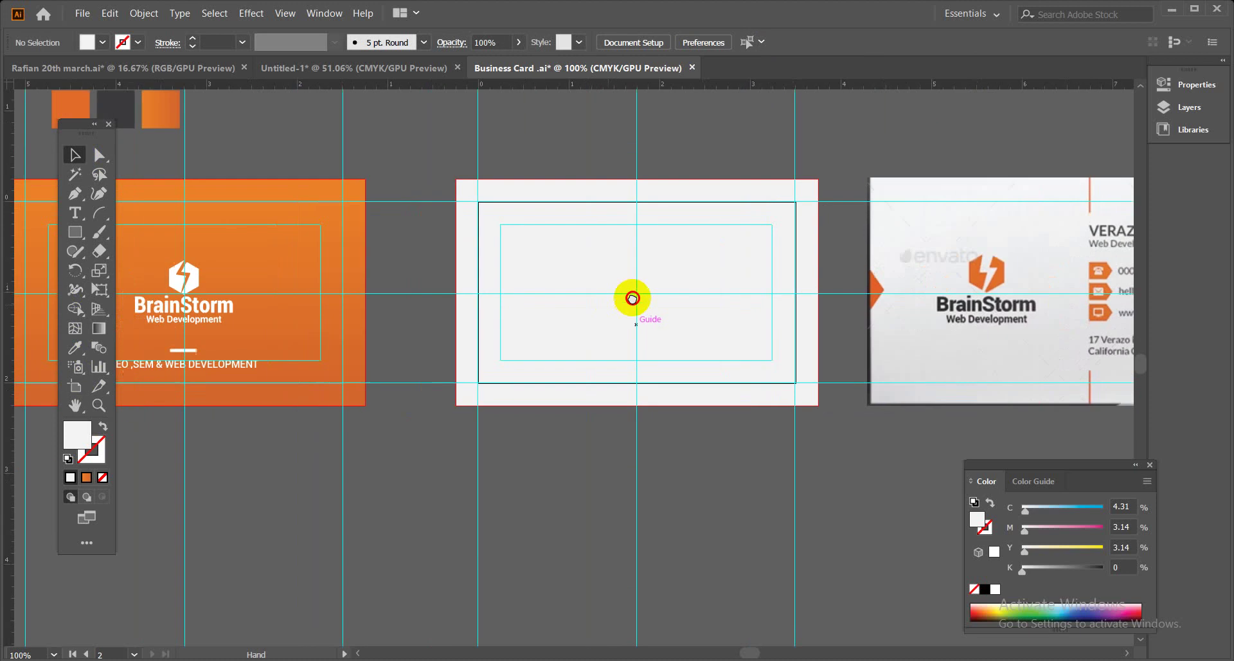
pyautogui.click(193, 284)
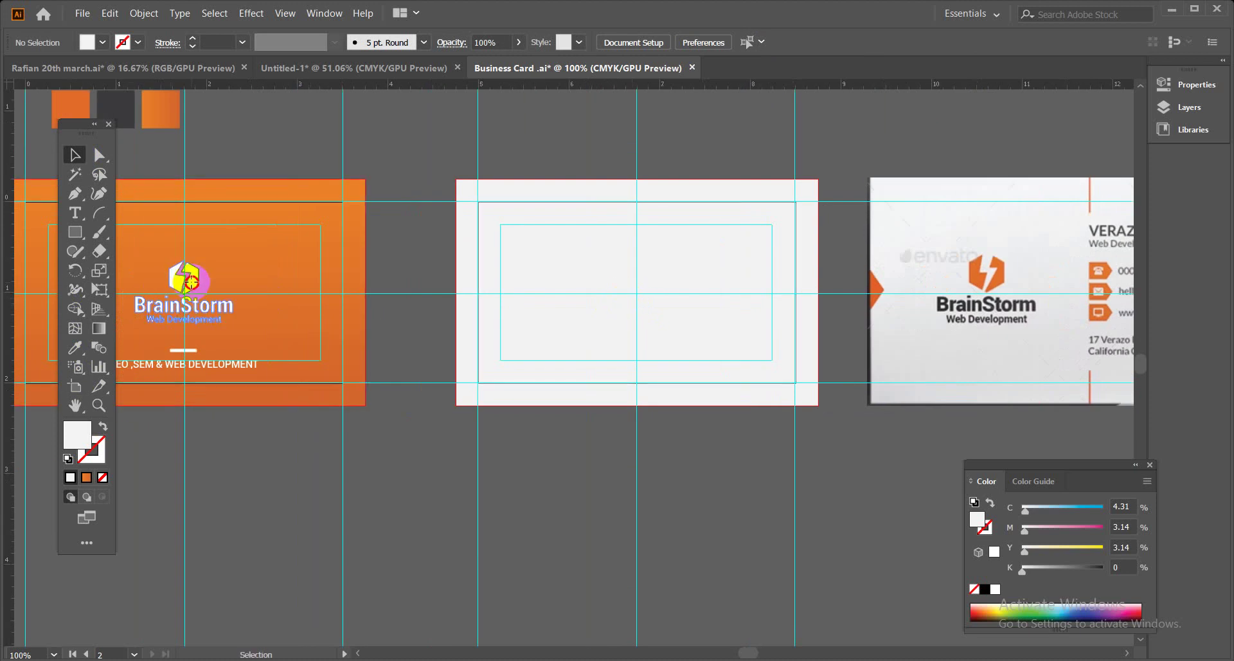
# Alt-drag a copy of the BrainStorm logo onto the middle card and bring it to front.
pyautogui.moveTo(192, 282); pyautogui.dragTo(564, 285)
pyautogui.rightClick(564, 284)
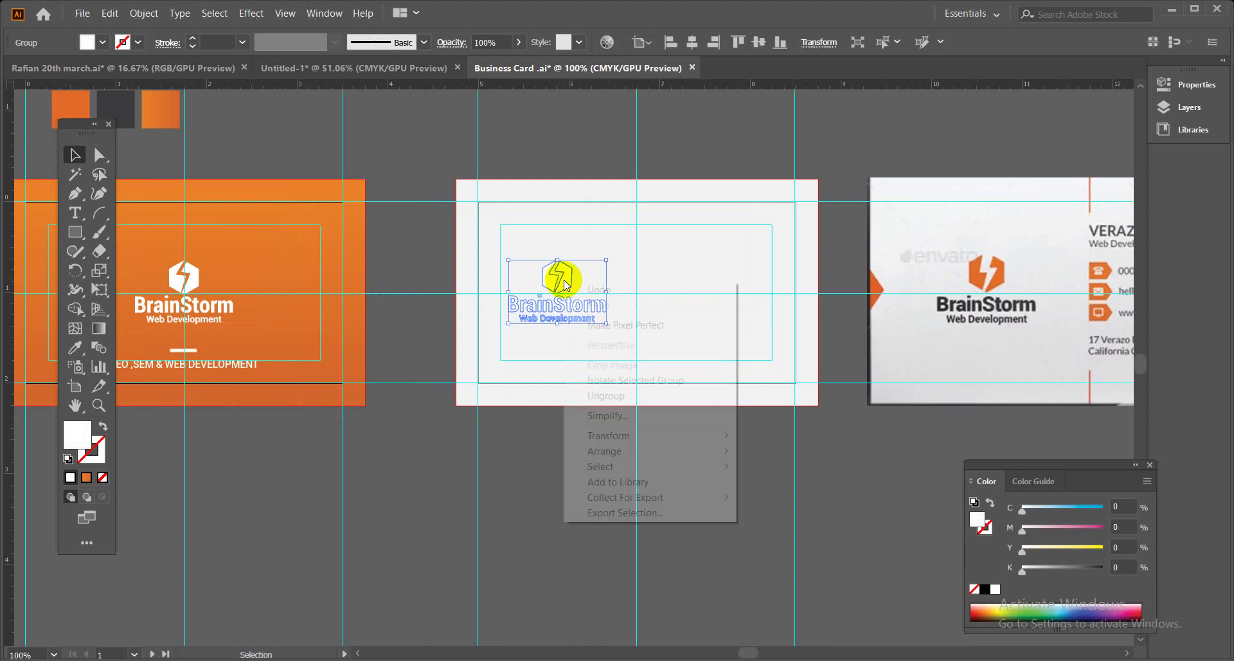
pyautogui.moveTo(675, 451)
pyautogui.click(746, 453)
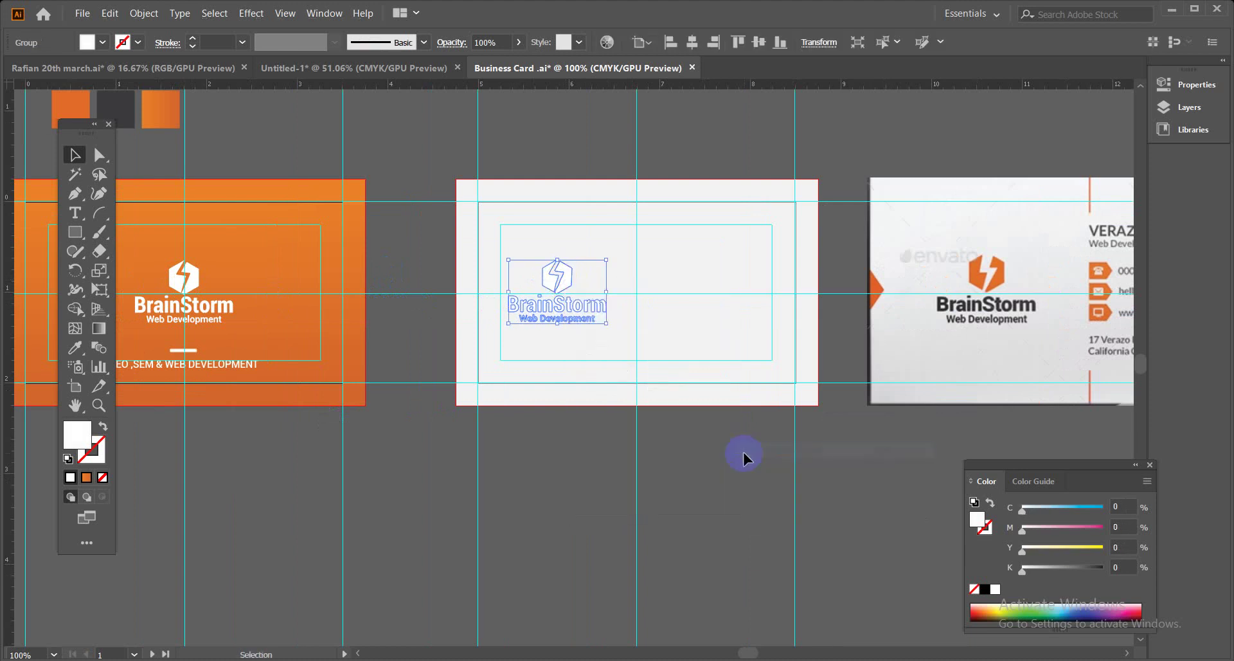
pyautogui.click(730, 462)
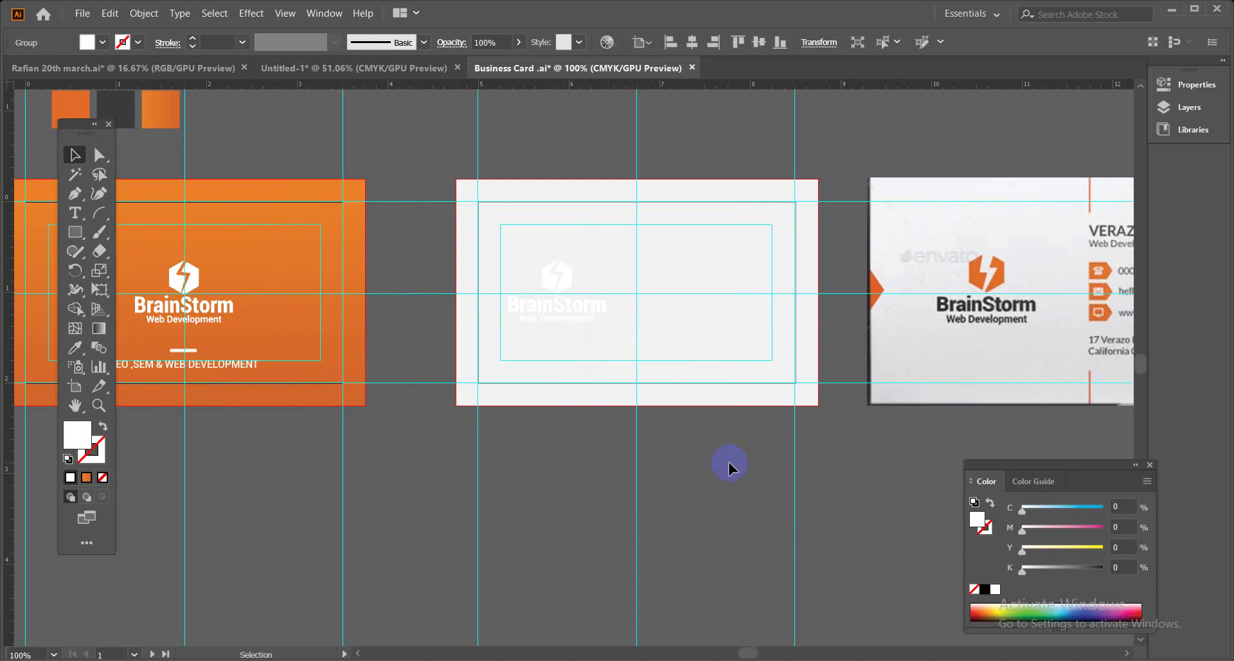
# Give the logo copy the dark grey swatch colour with the Eyedropper.
pyautogui.click(587, 312)
pyautogui.click(78, 349)
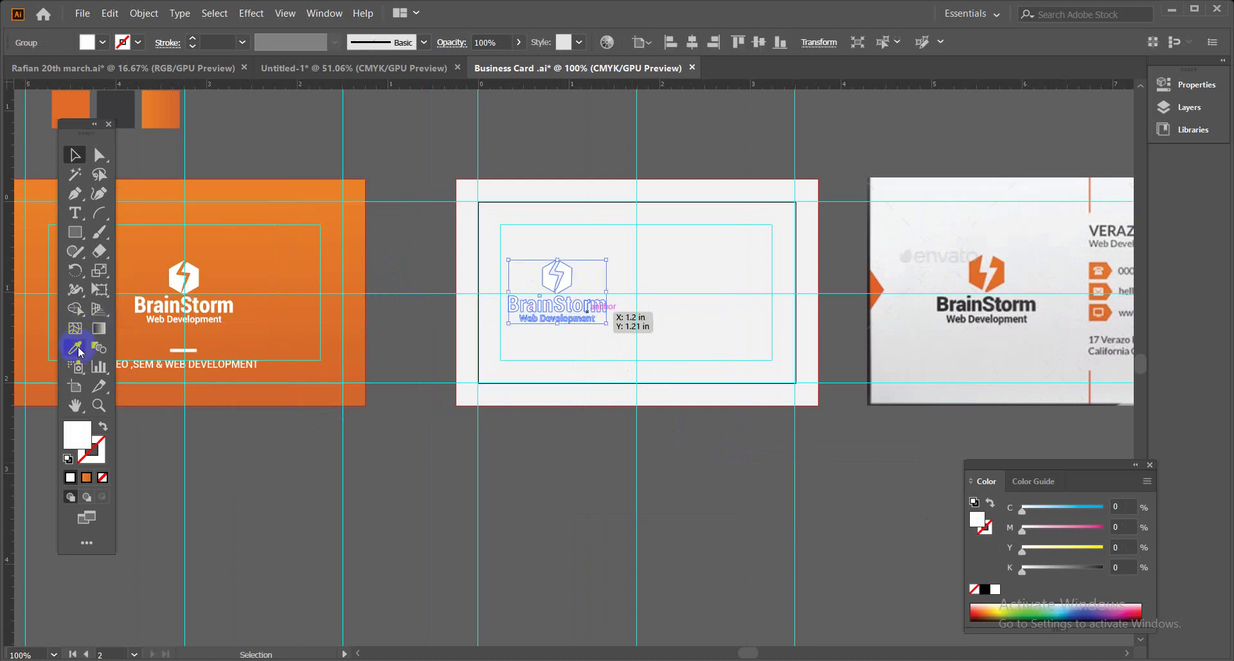
pyautogui.click(169, 299)
pyautogui.moveTo(242, 186); pyautogui.dragTo(380, 284)
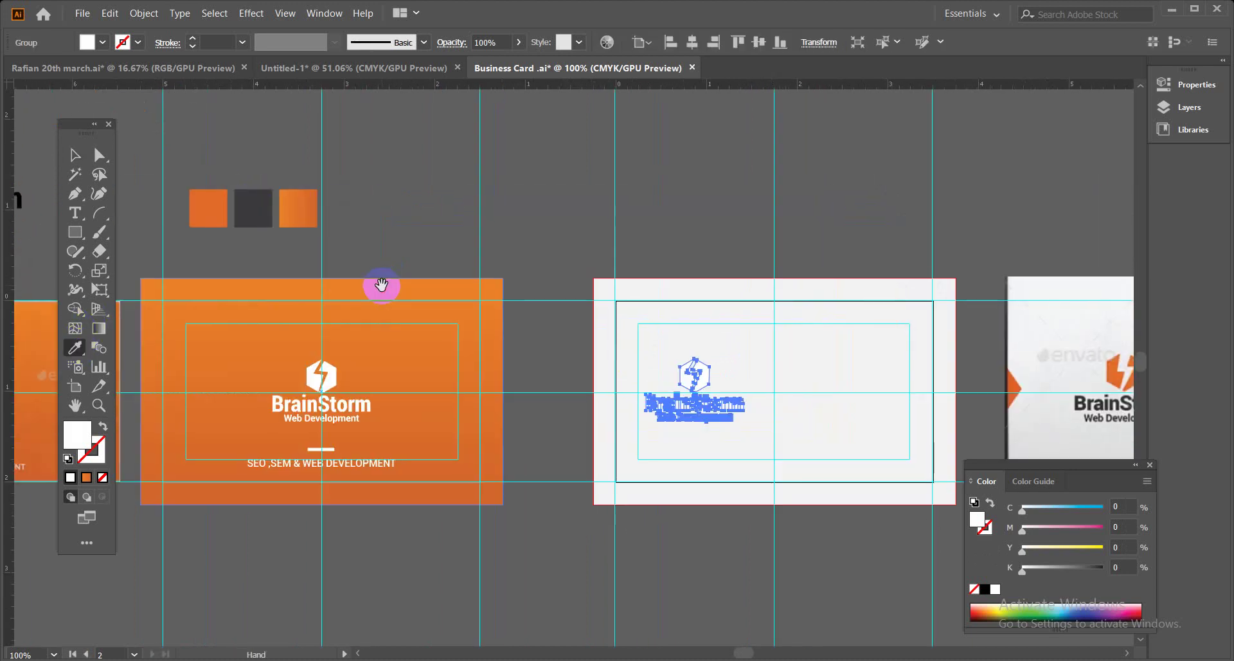
pyautogui.click(261, 212)
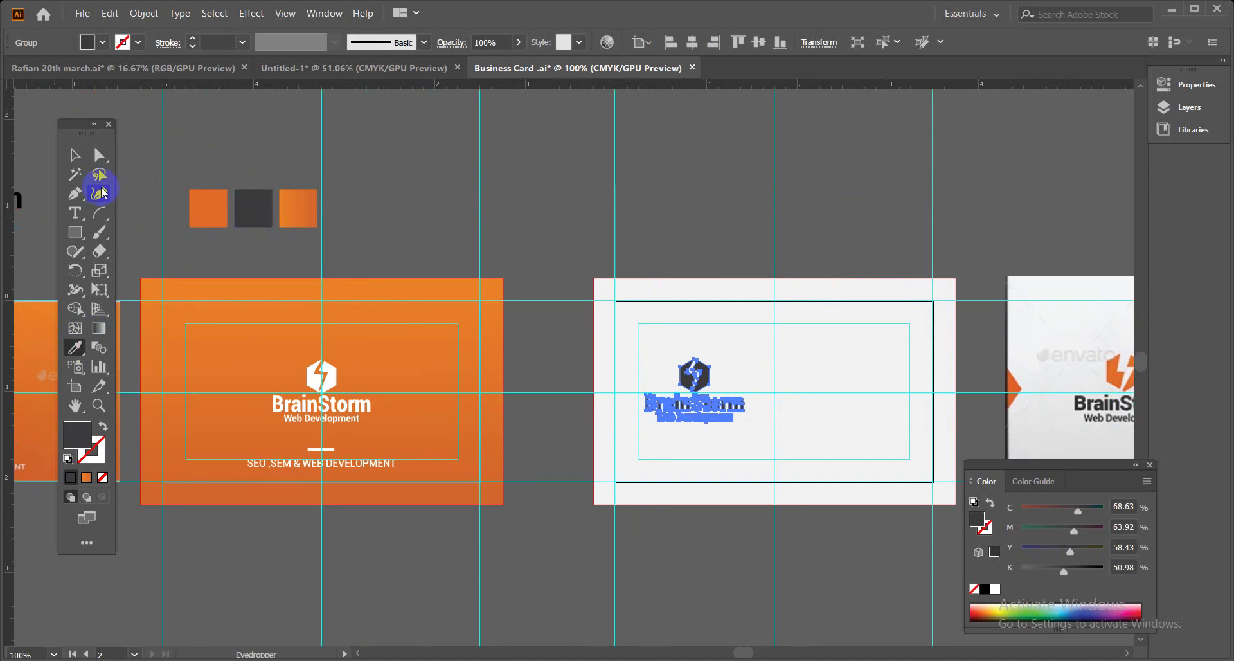
pyautogui.click(75, 155)
pyautogui.click(734, 280)
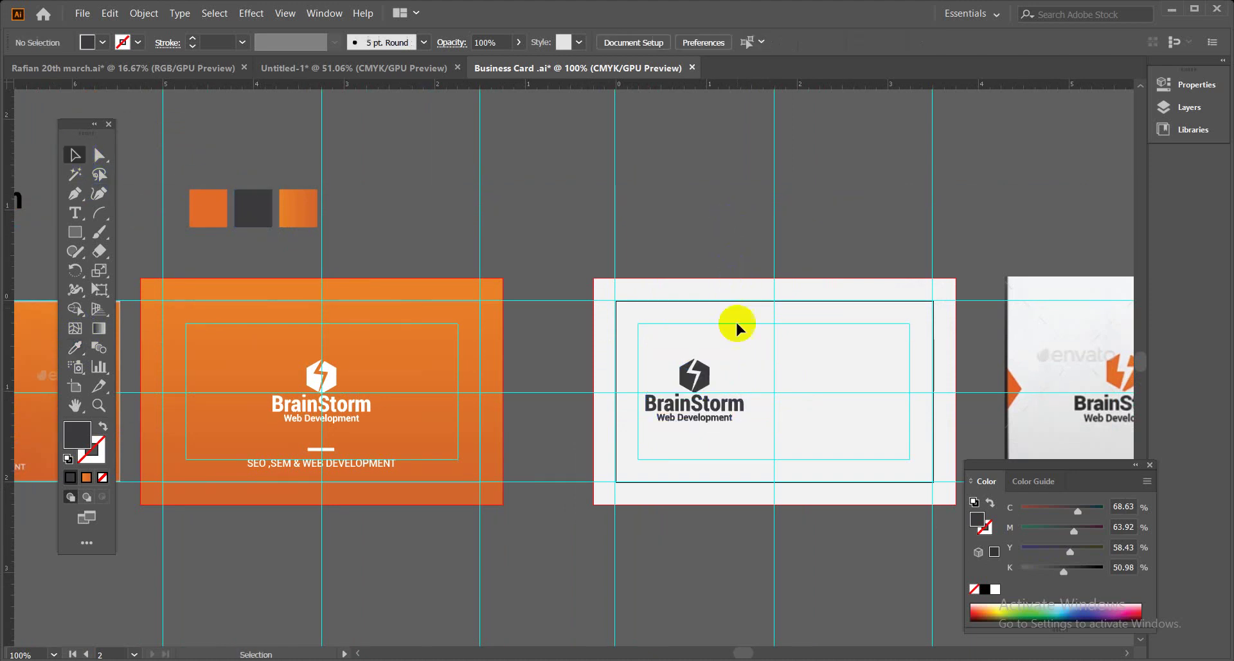
pyautogui.moveTo(887, 369); pyautogui.dragTo(703, 339)
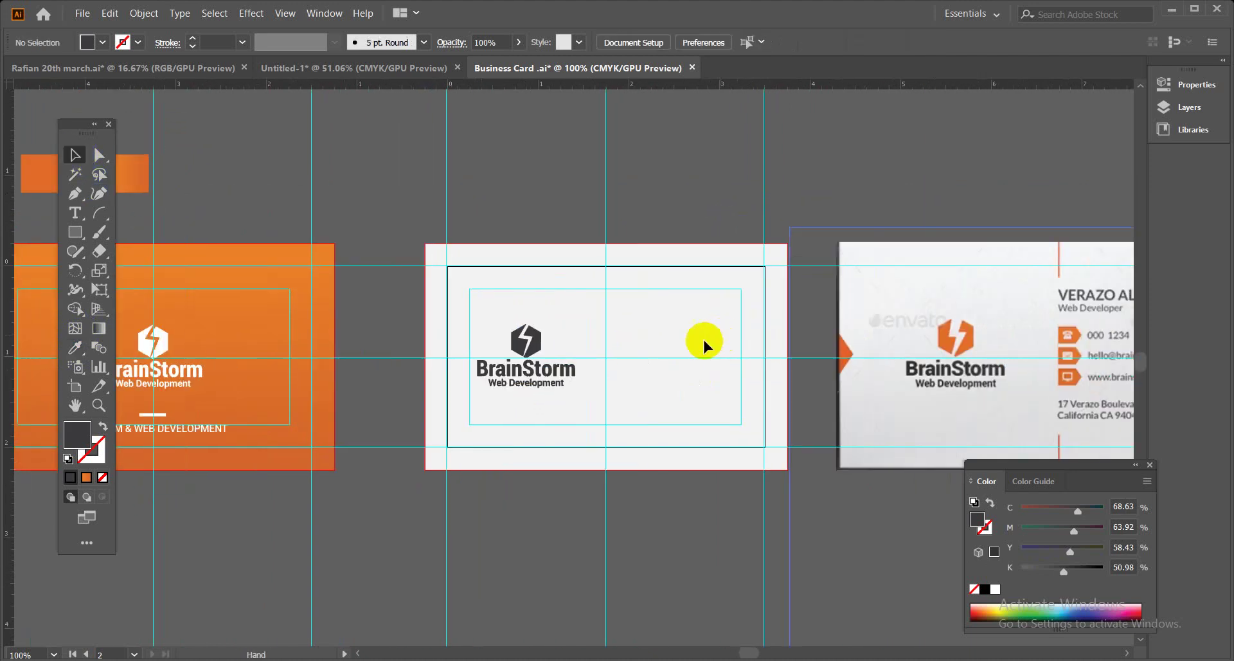
# Ungroup the logo and colour its hexagon orange from the swatch.
pyautogui.click(540, 351)
pyautogui.rightClick(538, 347)
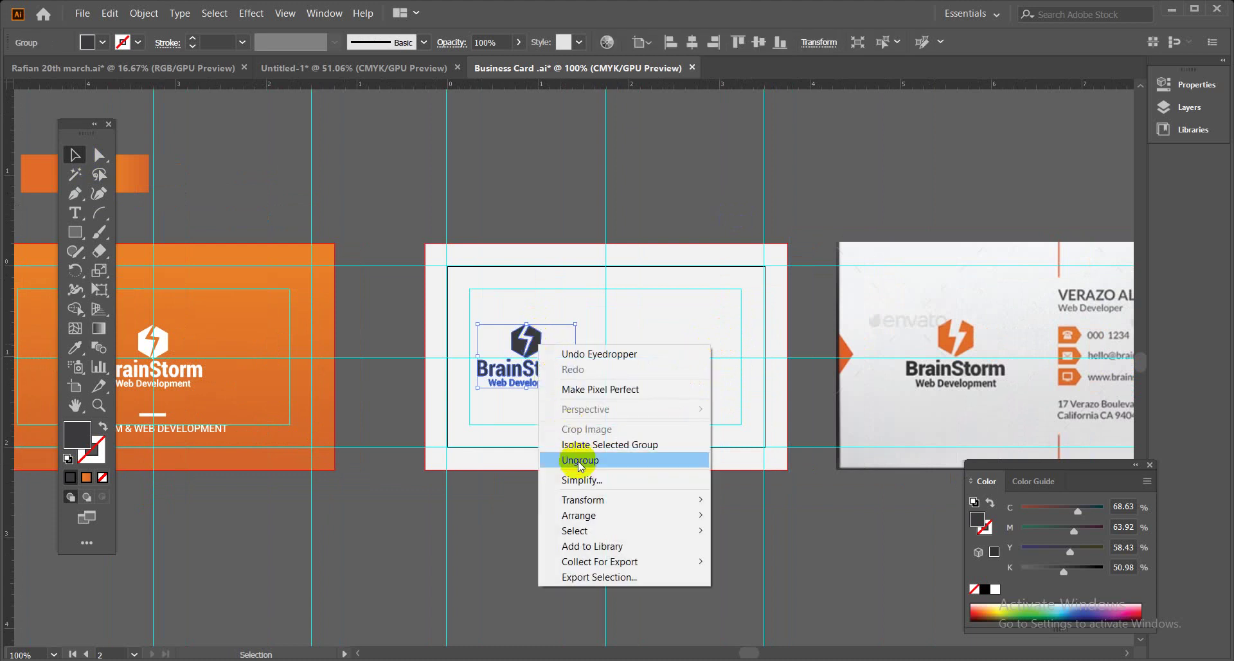
pyautogui.click(559, 460)
pyautogui.click(551, 302)
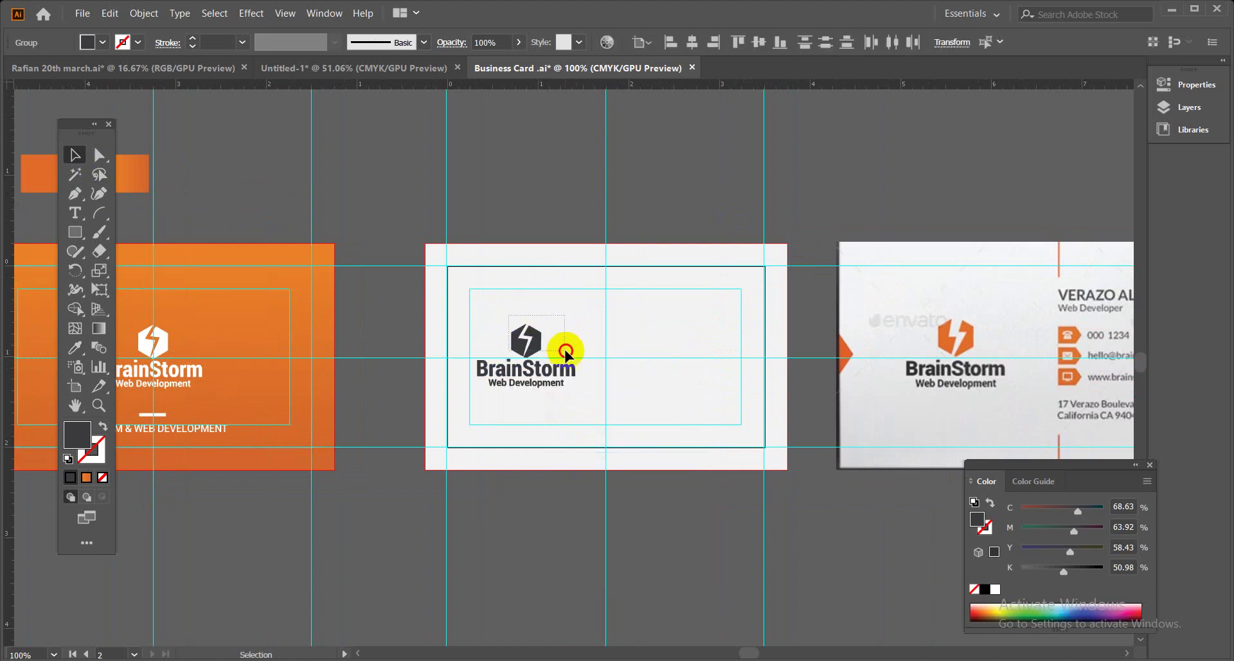
pyautogui.click(75, 347)
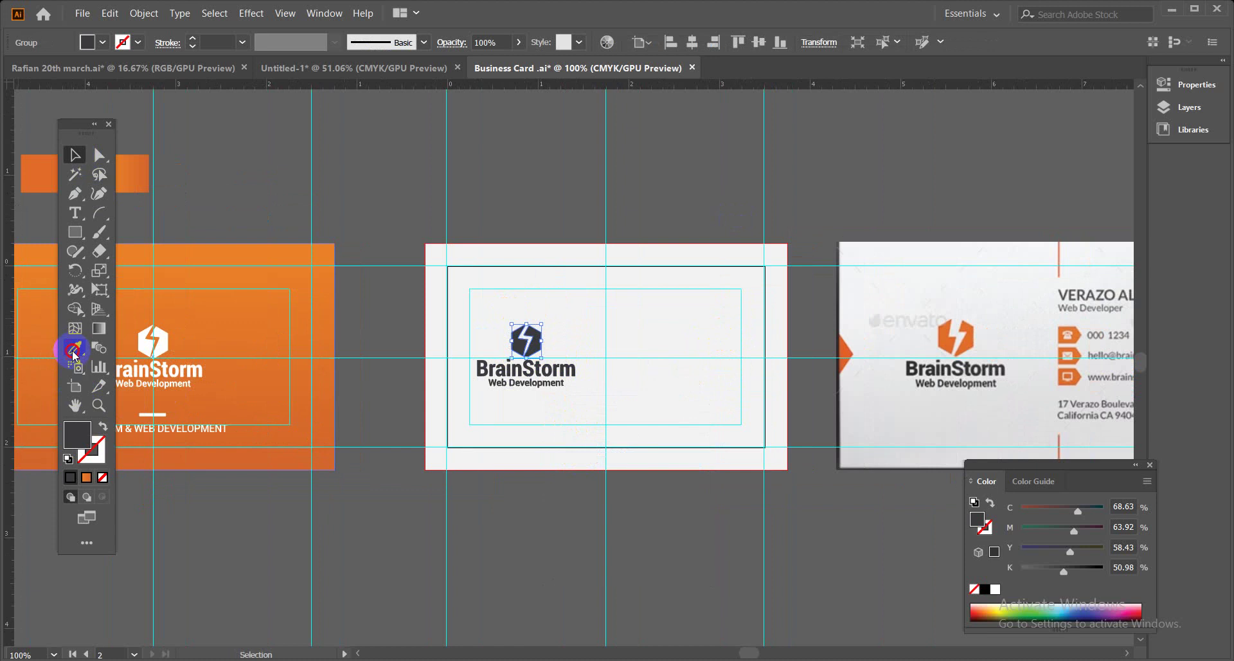
pyautogui.click(39, 170)
pyautogui.click(75, 155)
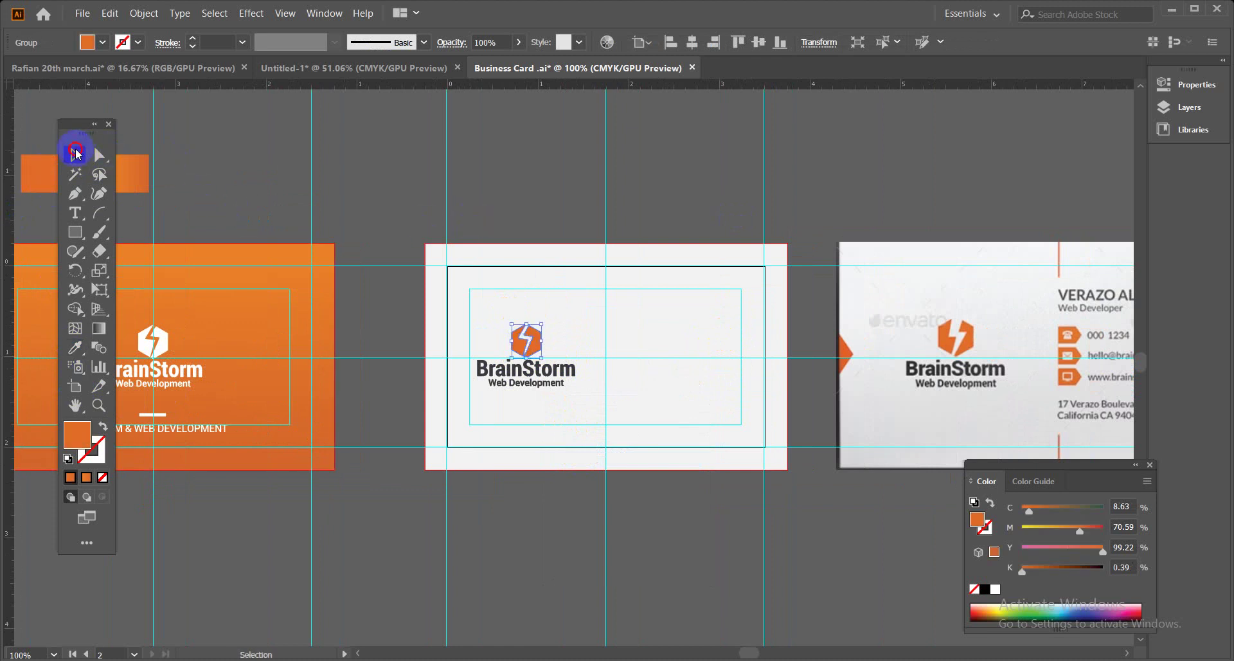
pyautogui.click(515, 198)
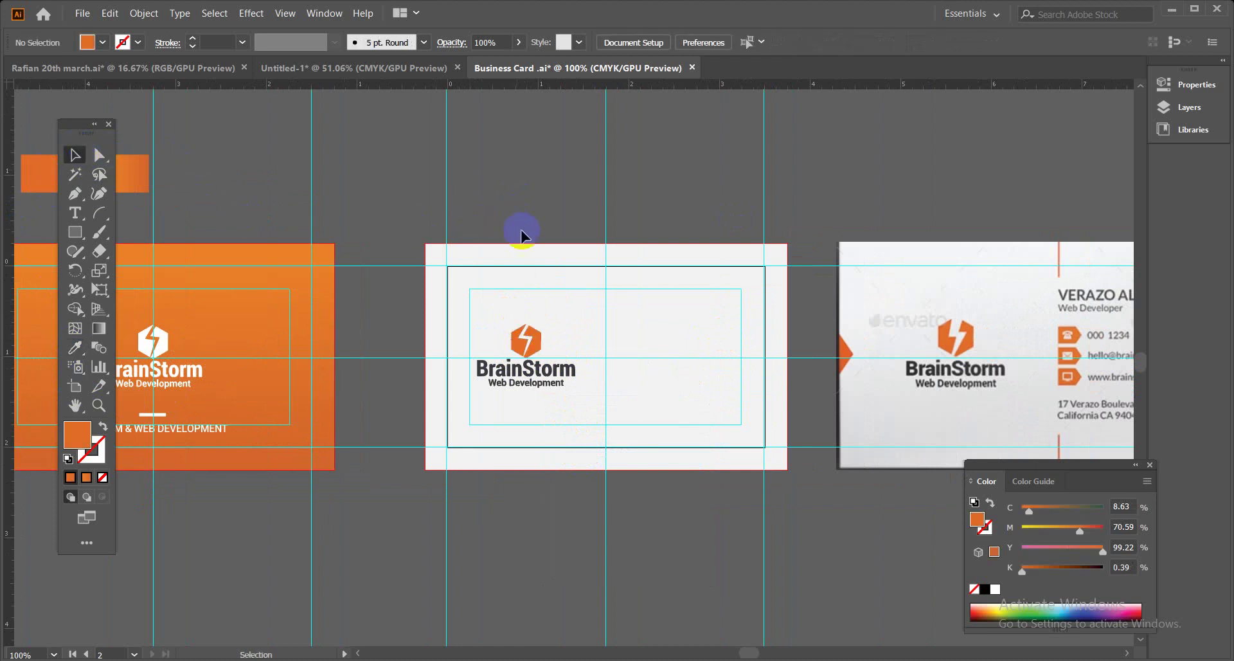
# Scale the logo down slightly and centre it vertically on the card's left side.
pyautogui.click(569, 377)
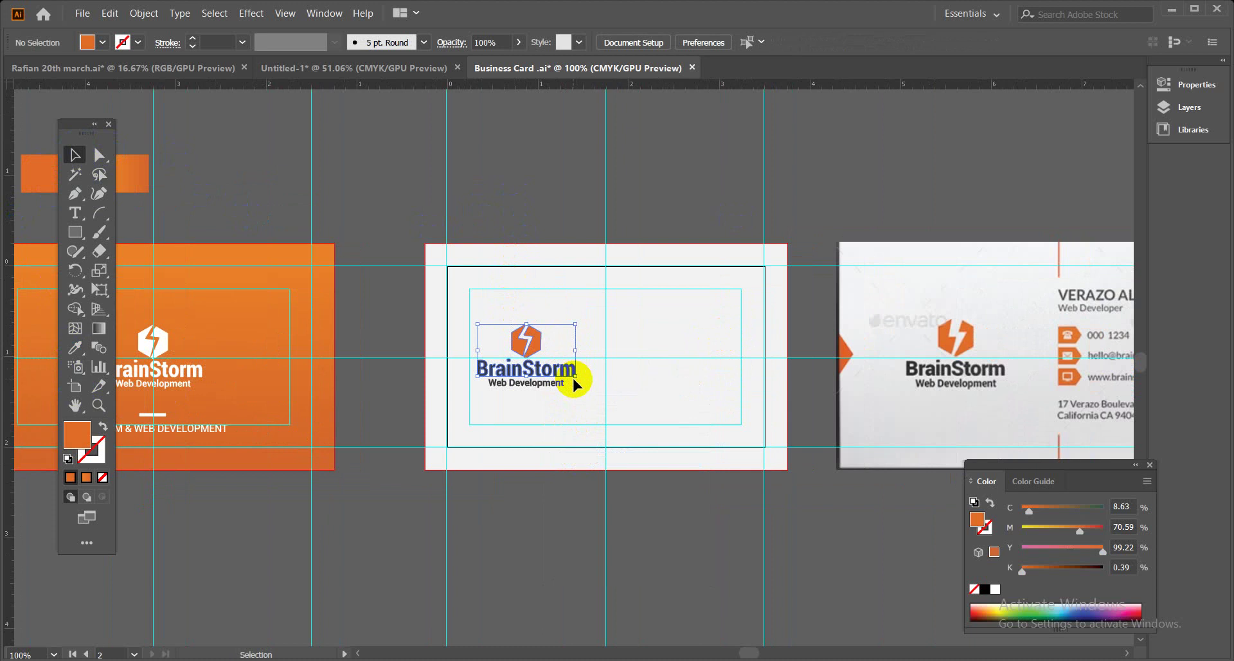
pyautogui.moveTo(487, 303); pyautogui.dragTo(573, 405)
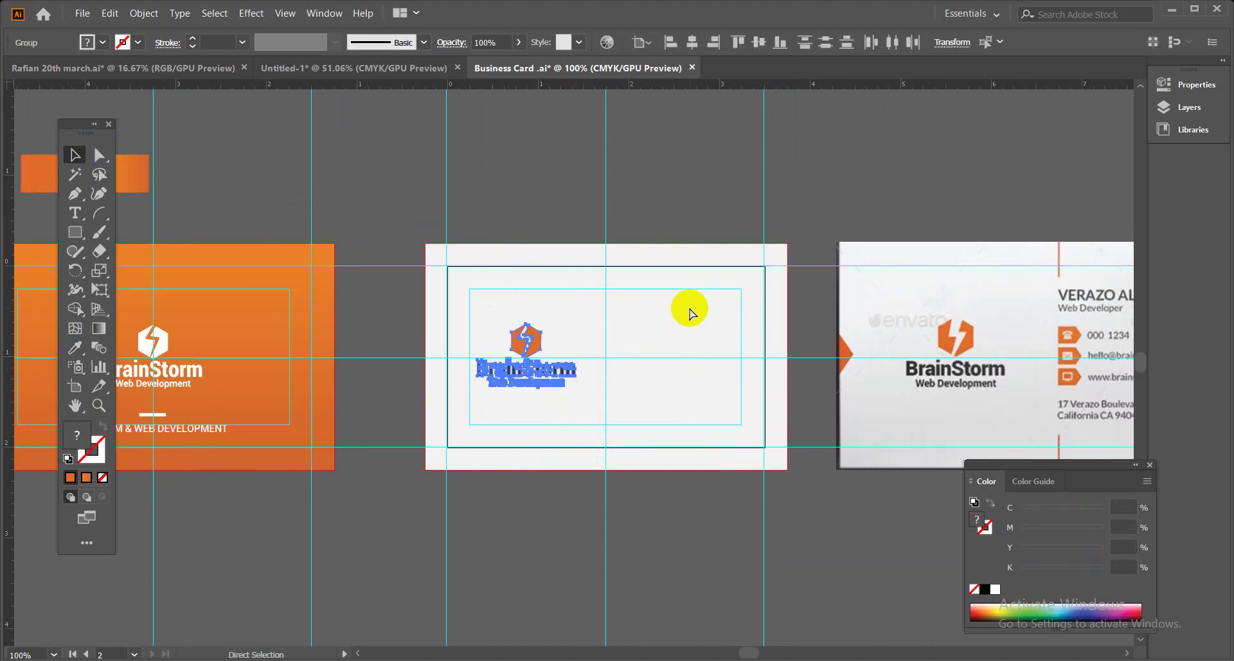
pyautogui.click(669, 199)
pyautogui.click(568, 371)
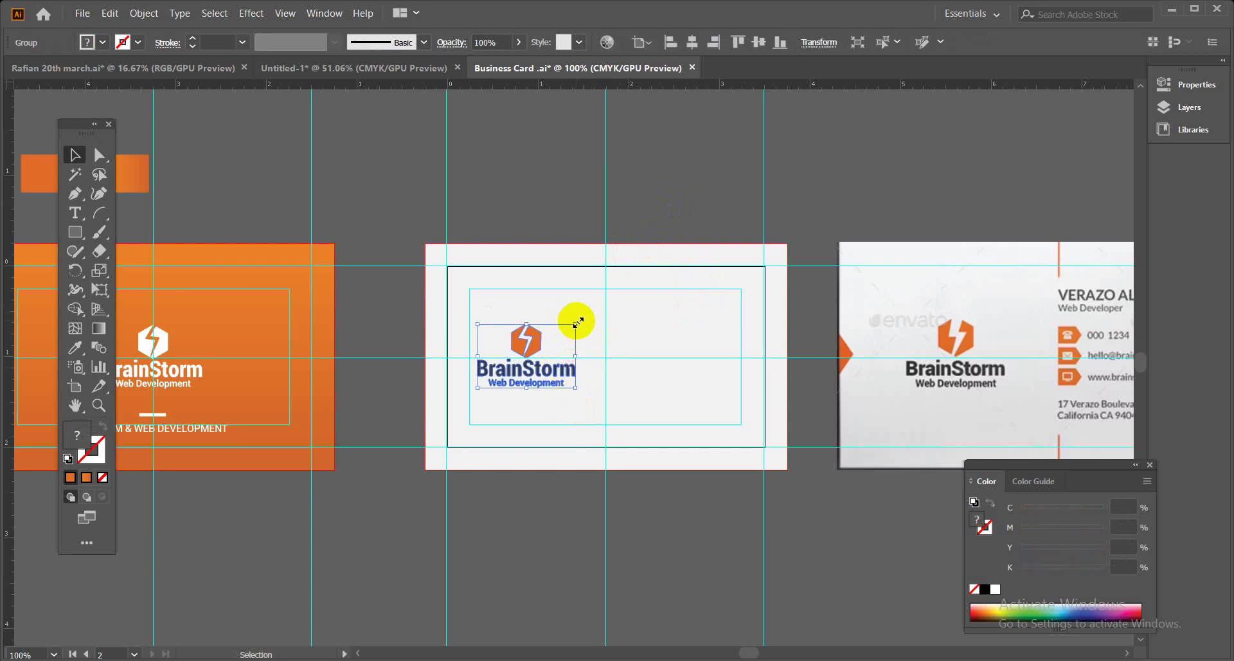
pyautogui.moveTo(576, 320); pyautogui.dragTo(573, 323)
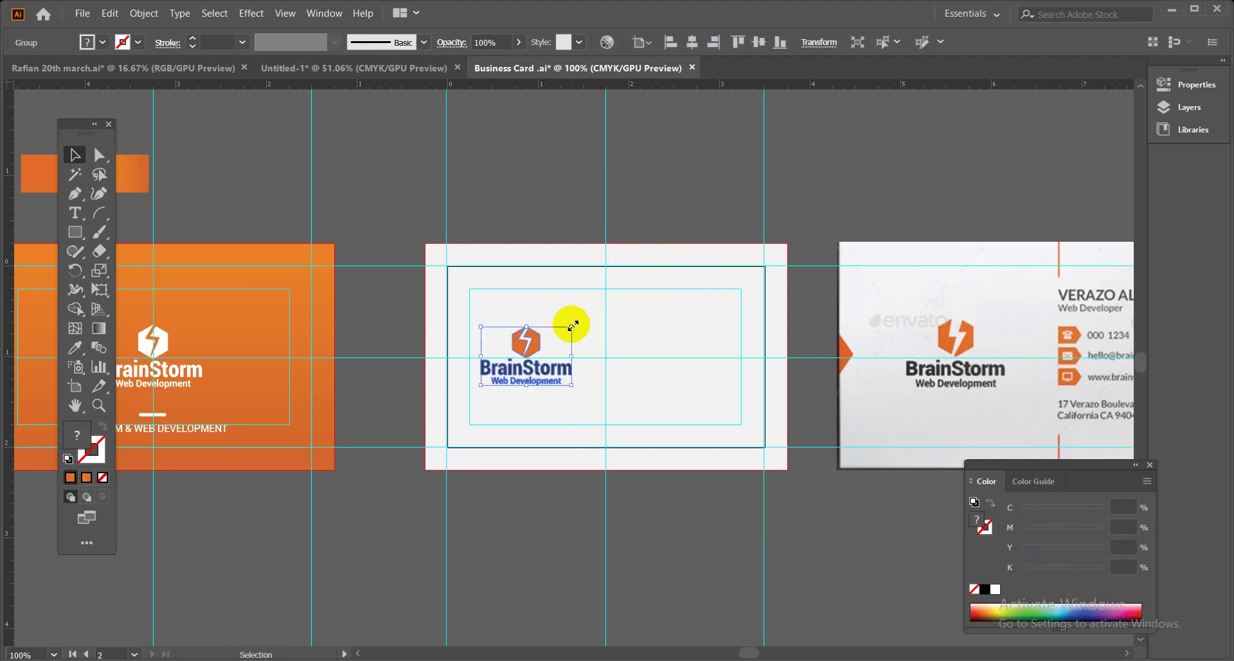
pyautogui.click(759, 42)
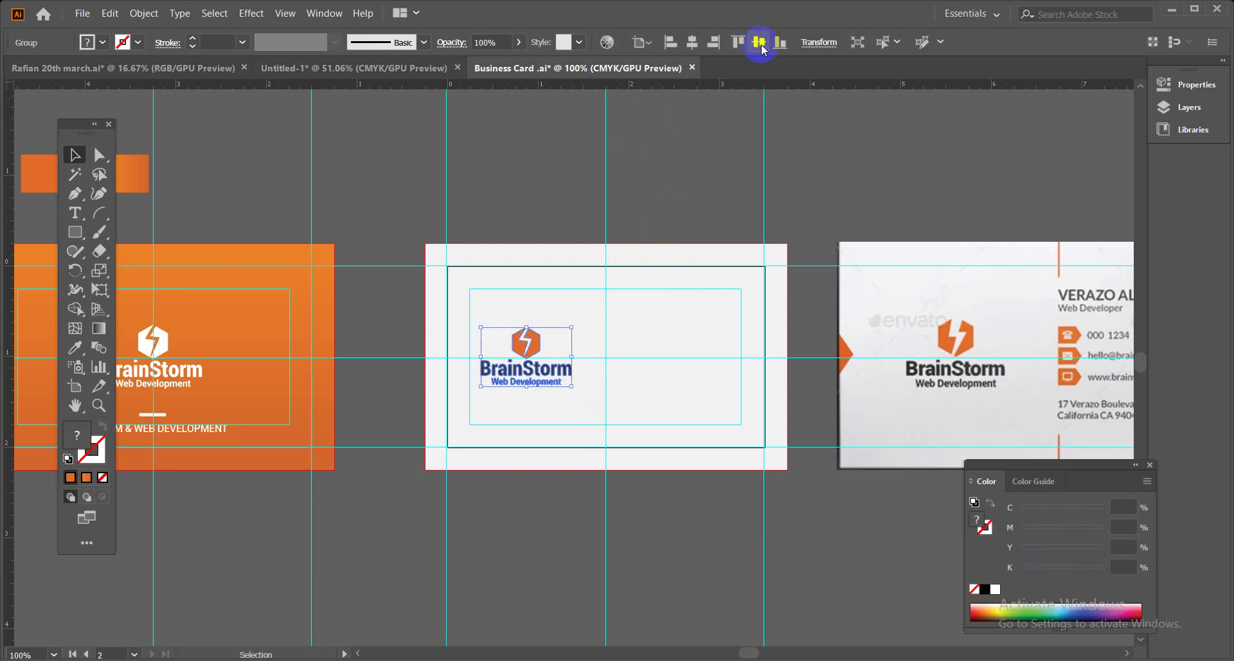
pyautogui.click(711, 143)
pyautogui.press('space')
pyautogui.moveTo(958, 293); pyautogui.dragTo(826, 302)
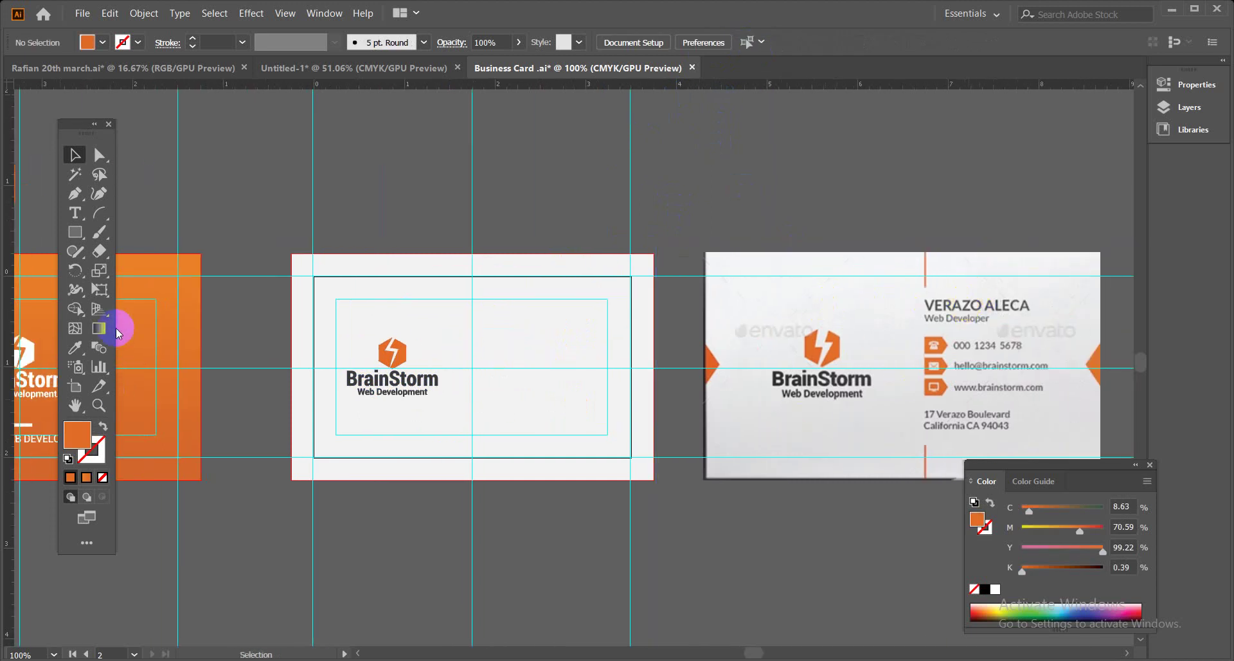
# Draw a thin orange vertical bar down from the card back's top edge.
pyautogui.click(74, 231)
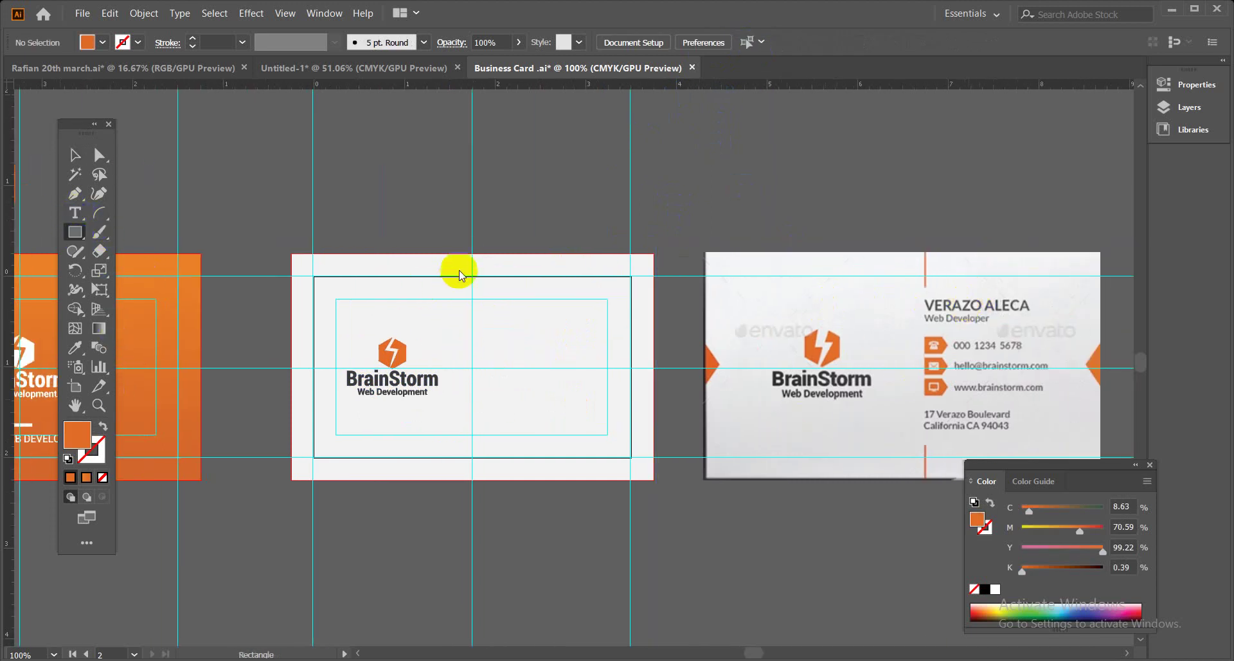
pyautogui.moveTo(472, 254); pyautogui.dragTo(476, 313)
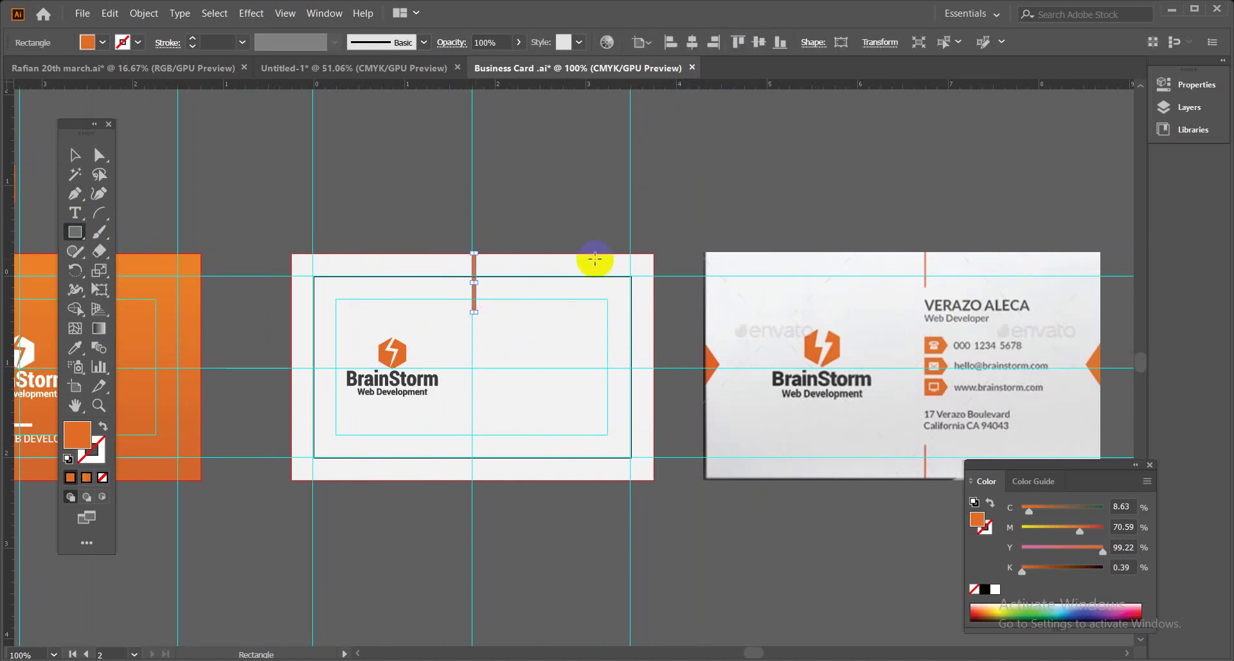
pyautogui.hotkey('ctrl', '=')
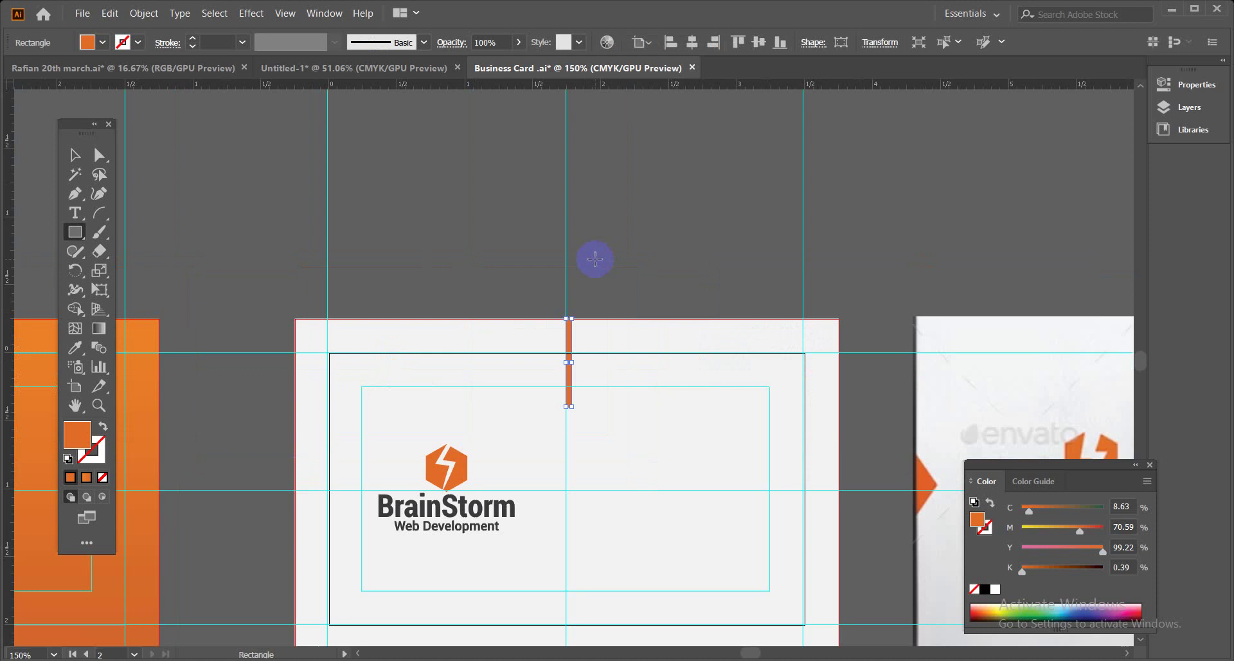
pyautogui.moveTo(686, 429); pyautogui.dragTo(615, 317)
pyautogui.click(75, 155)
pyautogui.click(391, 163)
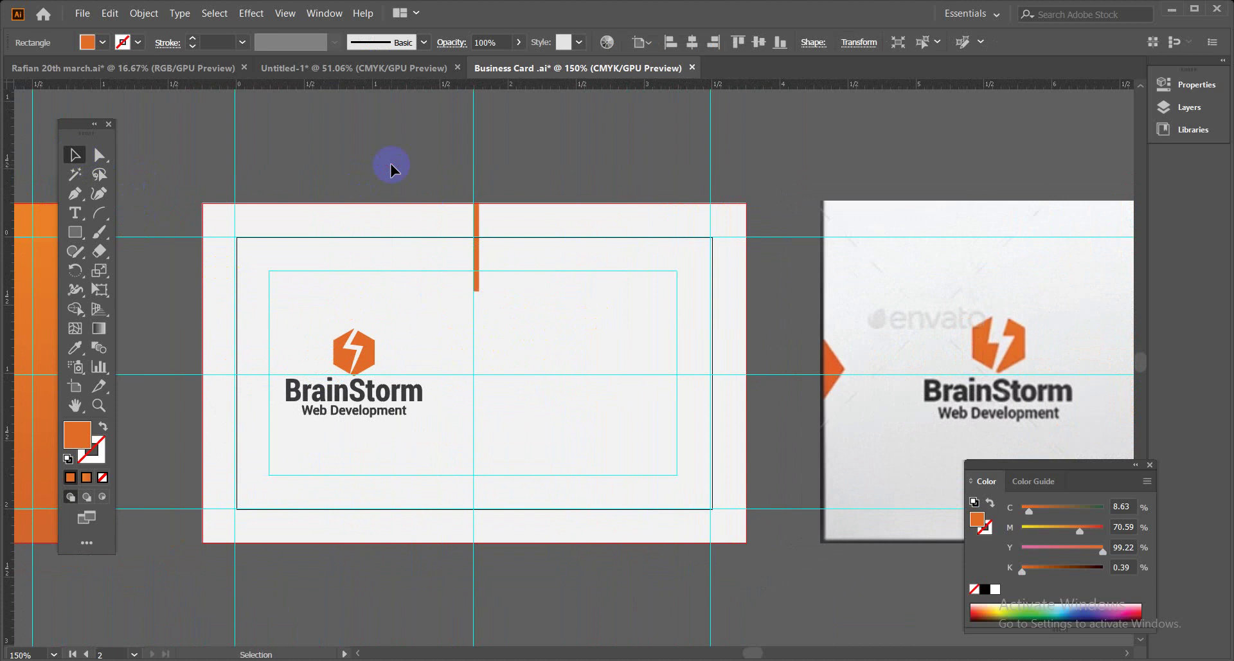
# Shorten and narrow the orange bar into a small top-centre mark.
pyautogui.click(478, 291)
pyautogui.moveTo(479, 289); pyautogui.dragTo(480, 283)
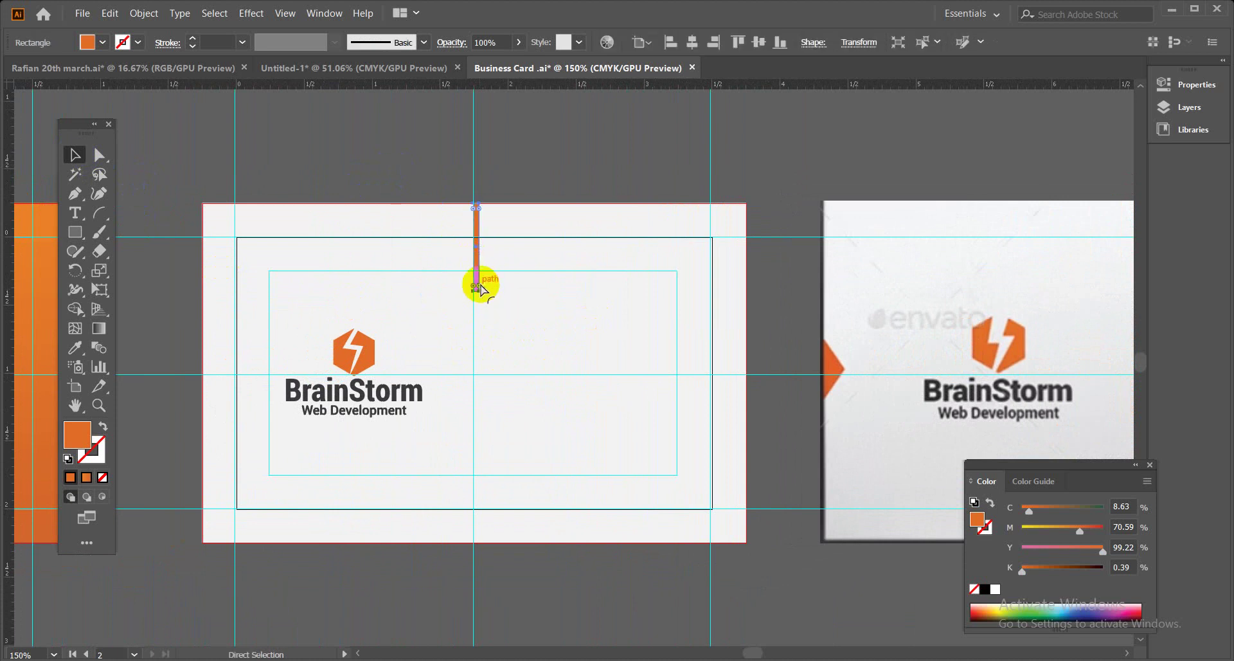
pyautogui.hotkey('ctrl', '+')
pyautogui.hotkey('ctrl', '+')
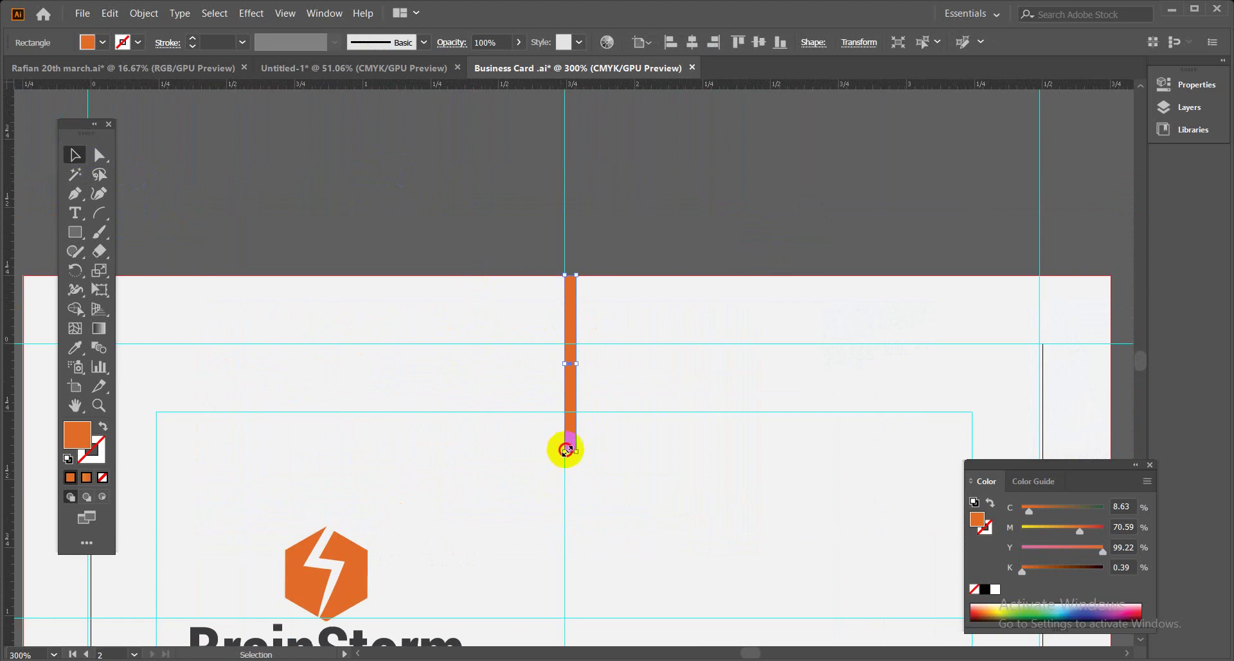
pyautogui.moveTo(564, 450); pyautogui.dragTo(564, 428)
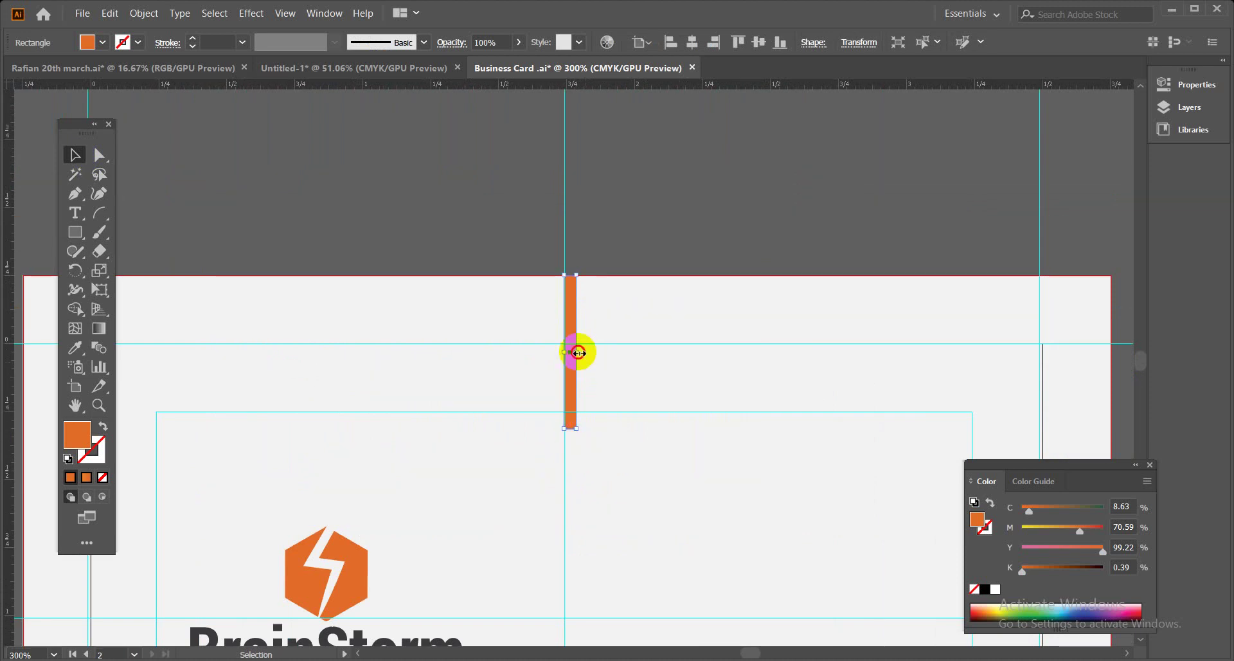
pyautogui.moveTo(578, 352); pyautogui.dragTo(568, 349)
pyautogui.hotkey('ctrl', '-')
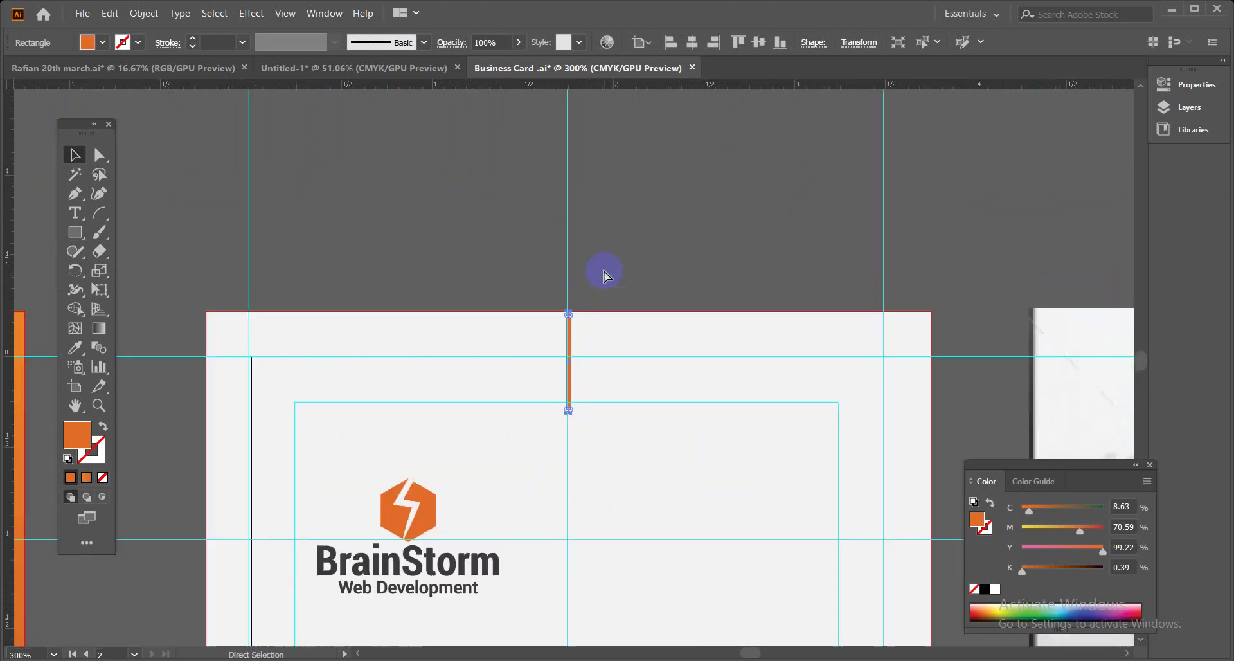
pyautogui.hotkey('ctrl', '-')
pyautogui.hotkey('ctrl', '-')
pyautogui.hotkey('ctrl', '-')
pyautogui.click(617, 345)
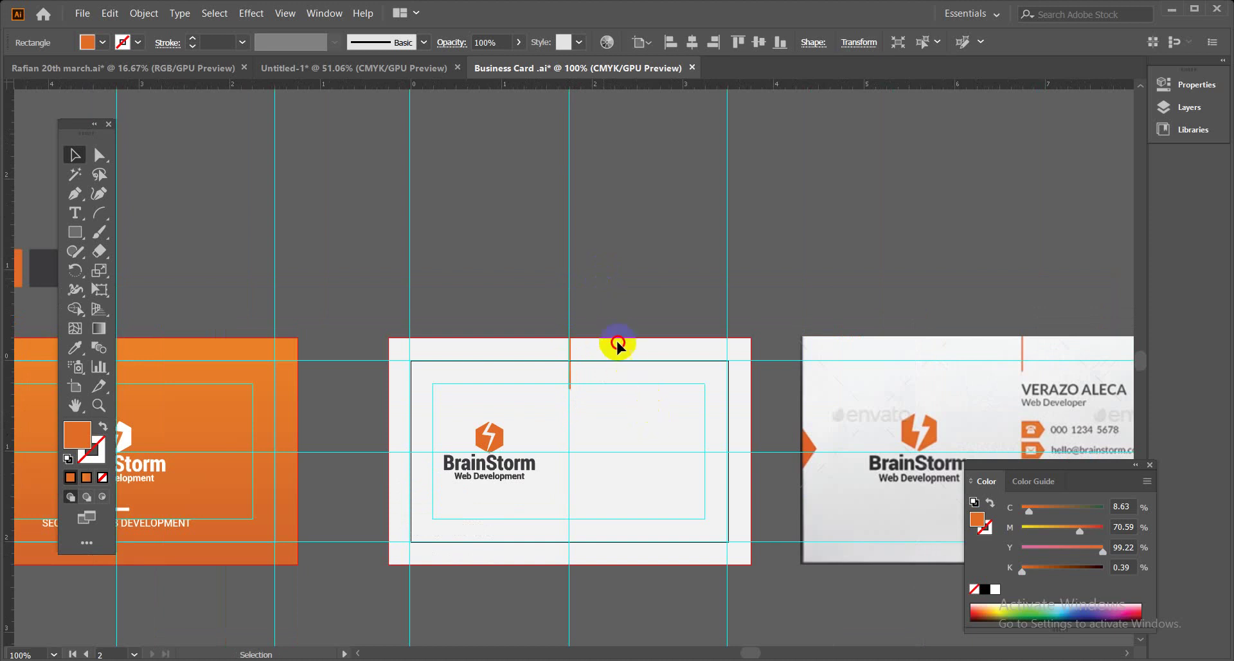
# Alt-drag a copy of the bar to the bottom guide and move the reference card up-left.
pyautogui.scroll(-3, 617, 345)
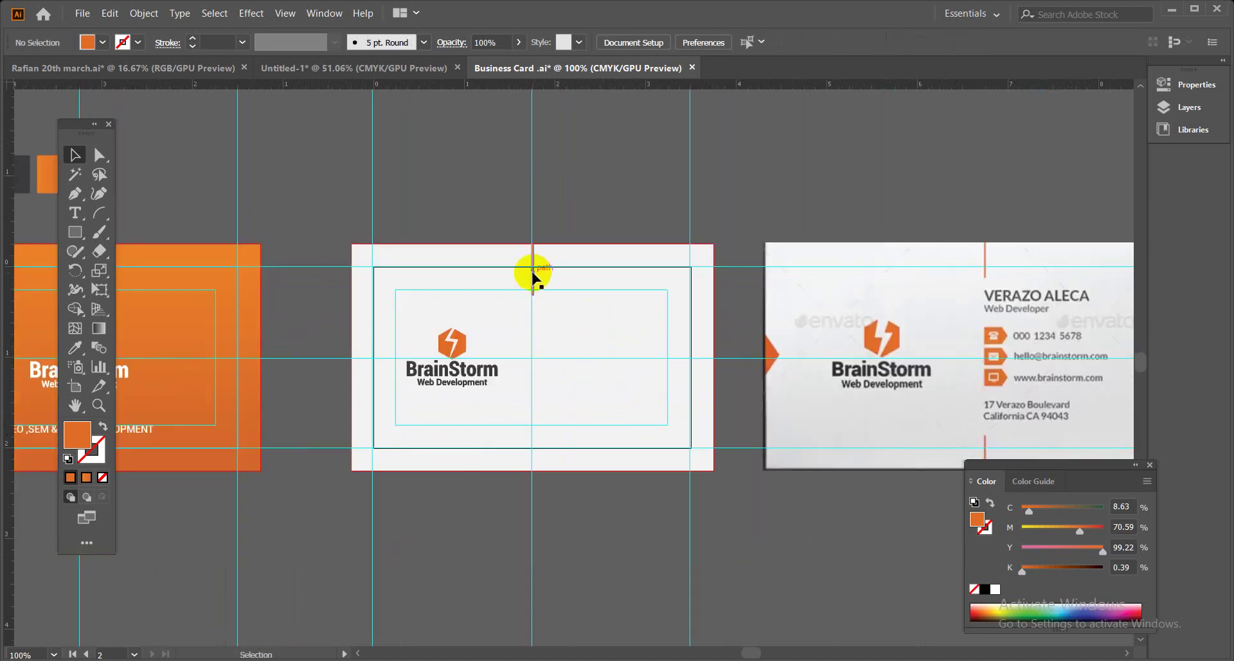
pyautogui.moveTo(533, 276); pyautogui.dragTo(534, 447)
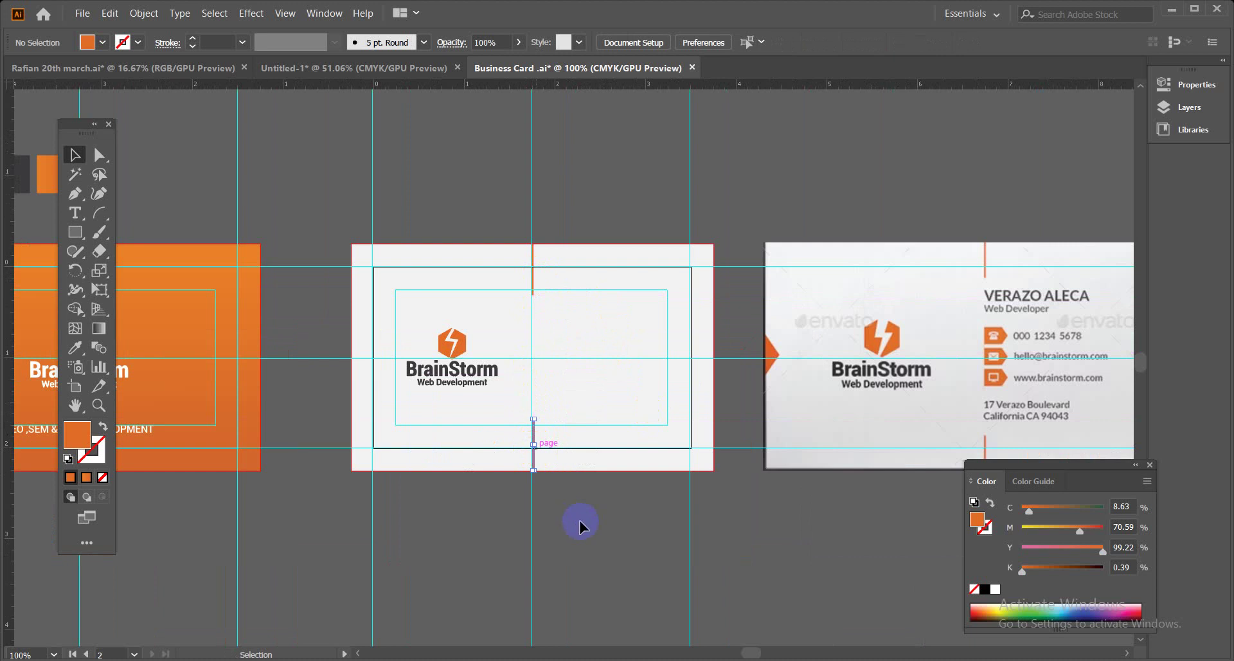
pyautogui.click(580, 519)
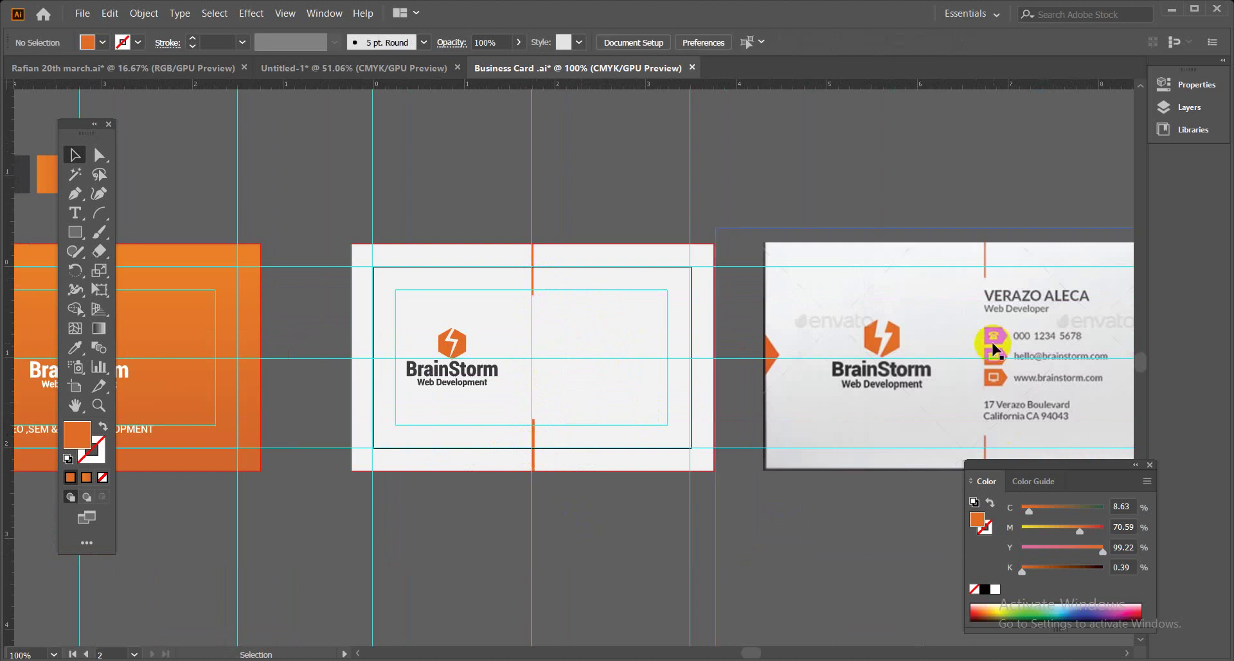
pyautogui.moveTo(992, 341); pyautogui.dragTo(950, 323)
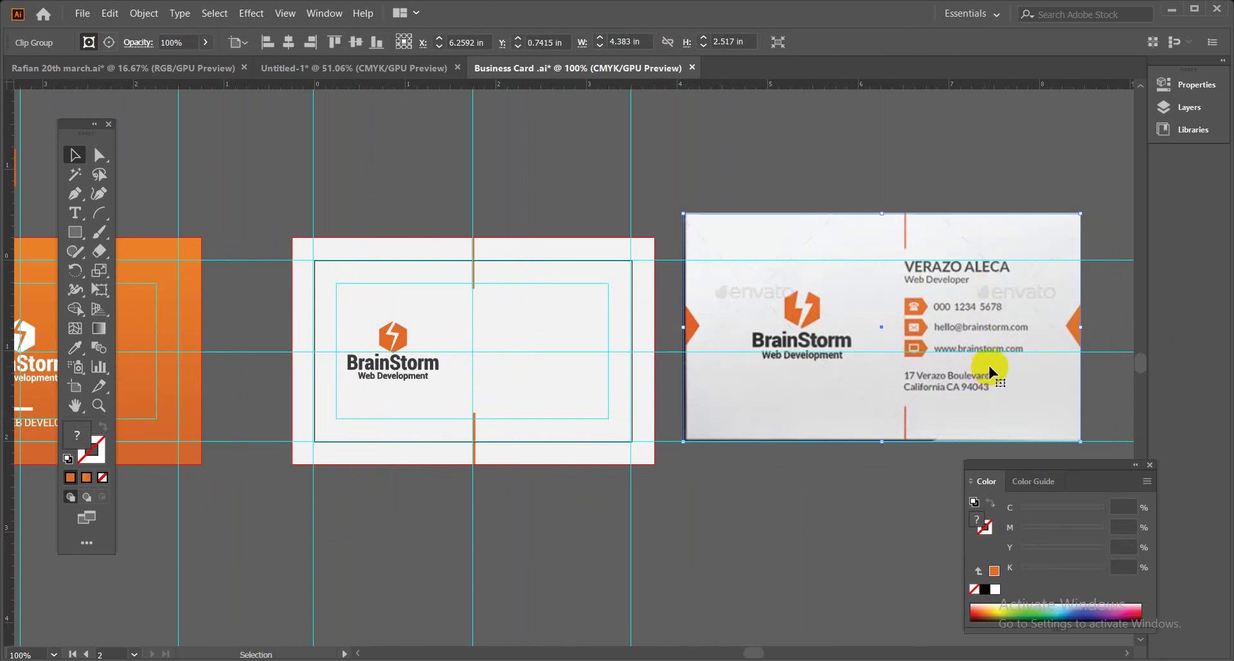
# Draw a closed three-point triangle with the Pen tool.
pyautogui.click(85, 195)
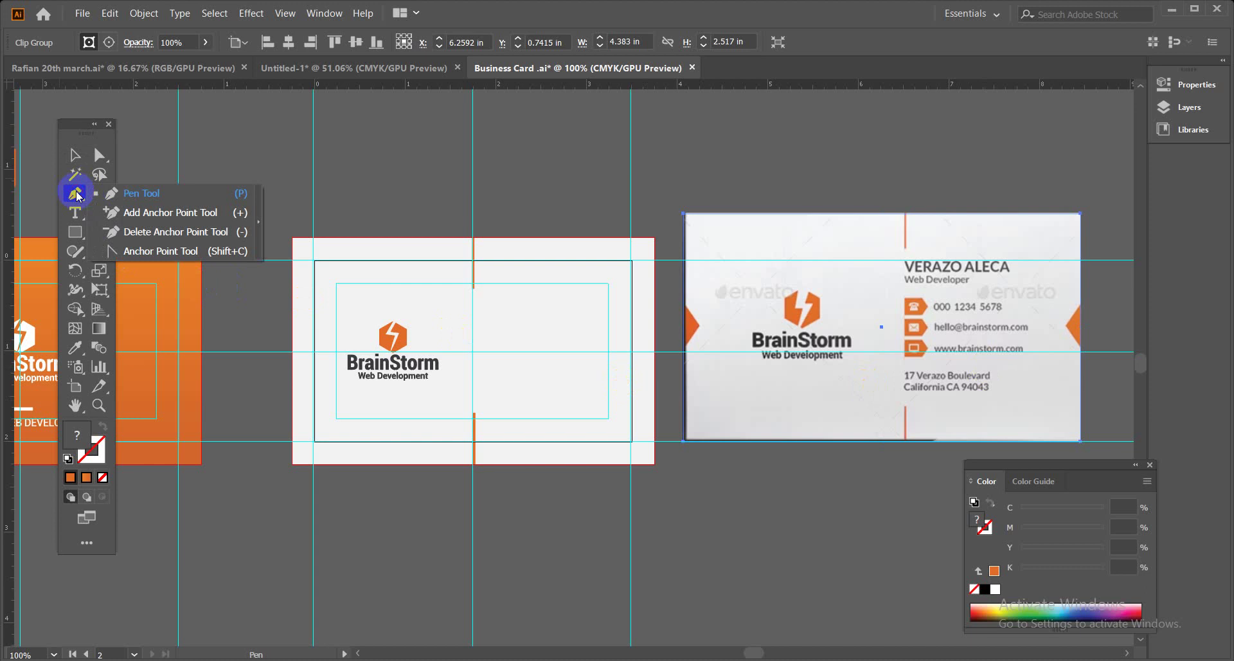
pyautogui.click(143, 193)
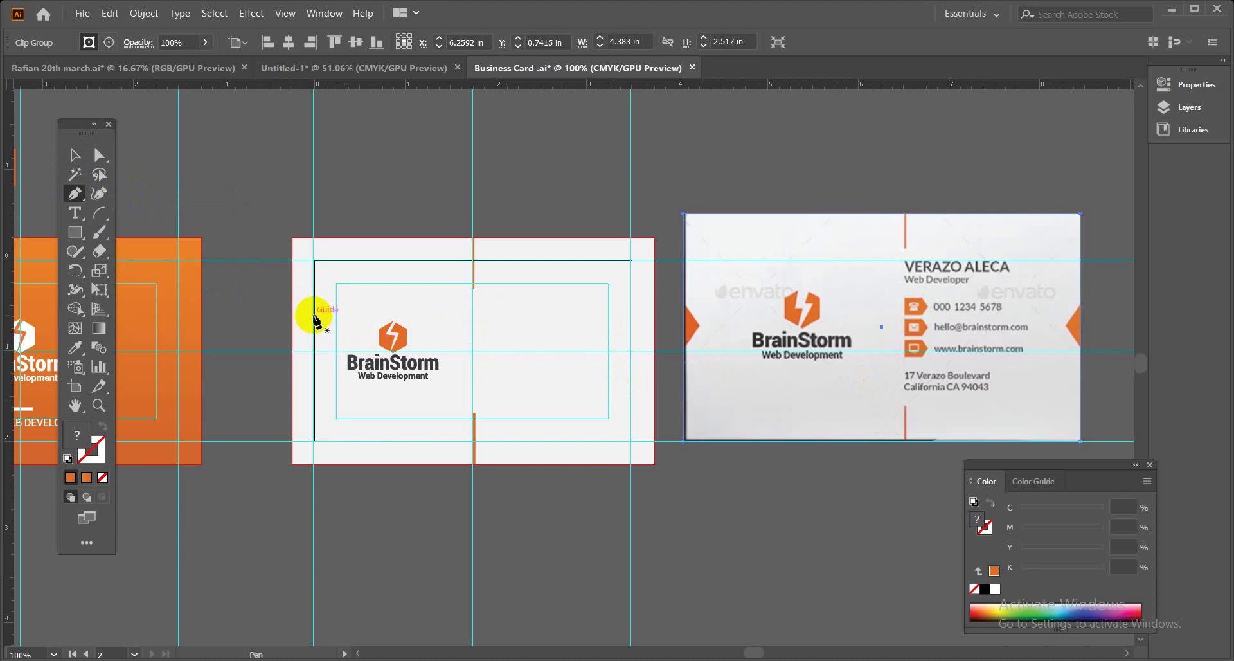
pyautogui.click(570, 517)
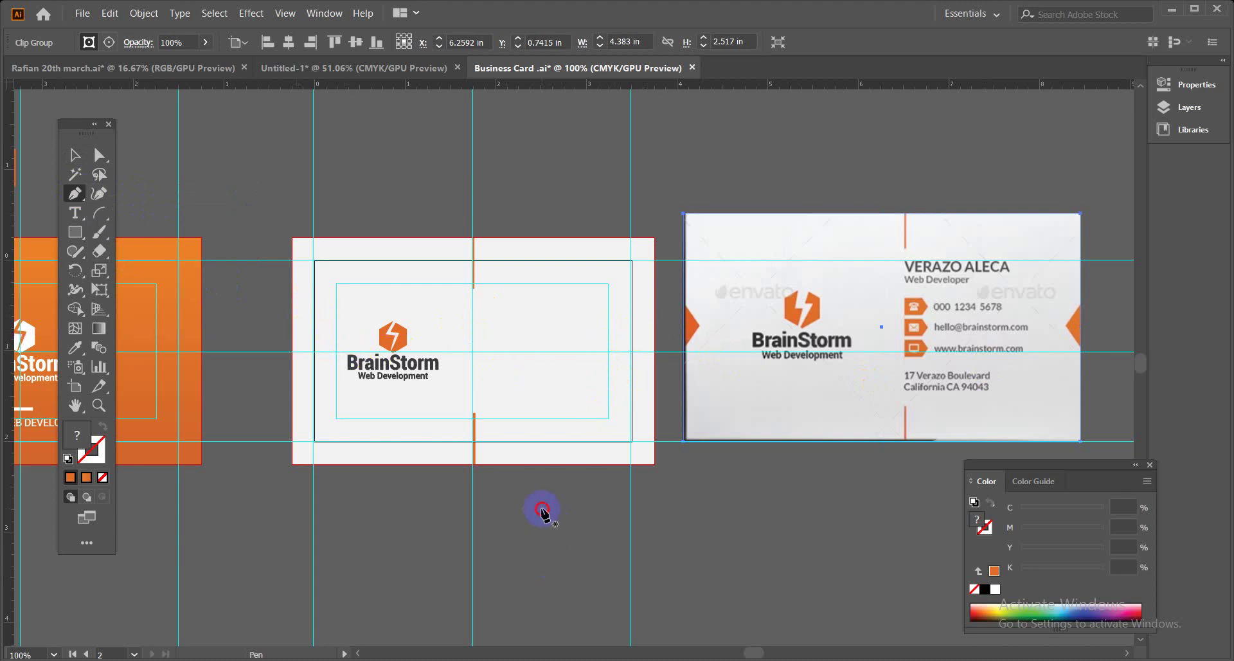
pyautogui.moveTo(542, 511); pyautogui.dragTo(574, 548)
pyautogui.click(574, 545)
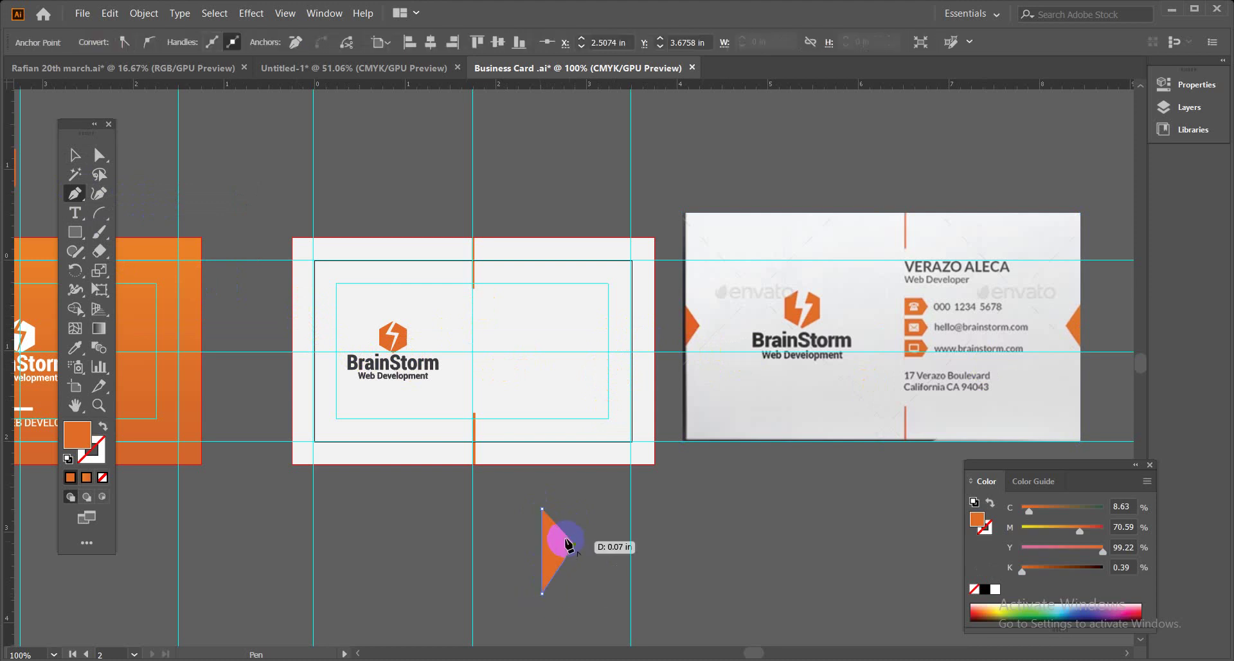
pyautogui.click(541, 509)
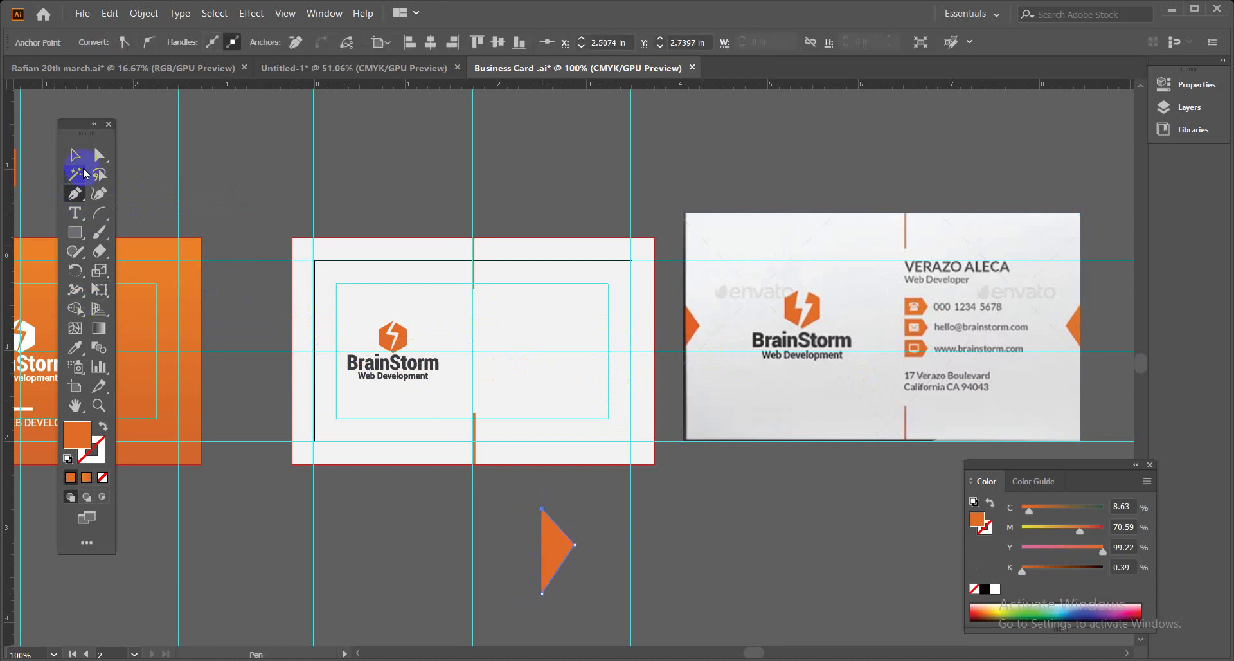
# Place the triangle on the card's left edge and widen it toward the right.
pyautogui.click(75, 155)
pyautogui.moveTo(543, 515); pyautogui.dragTo(327, 352)
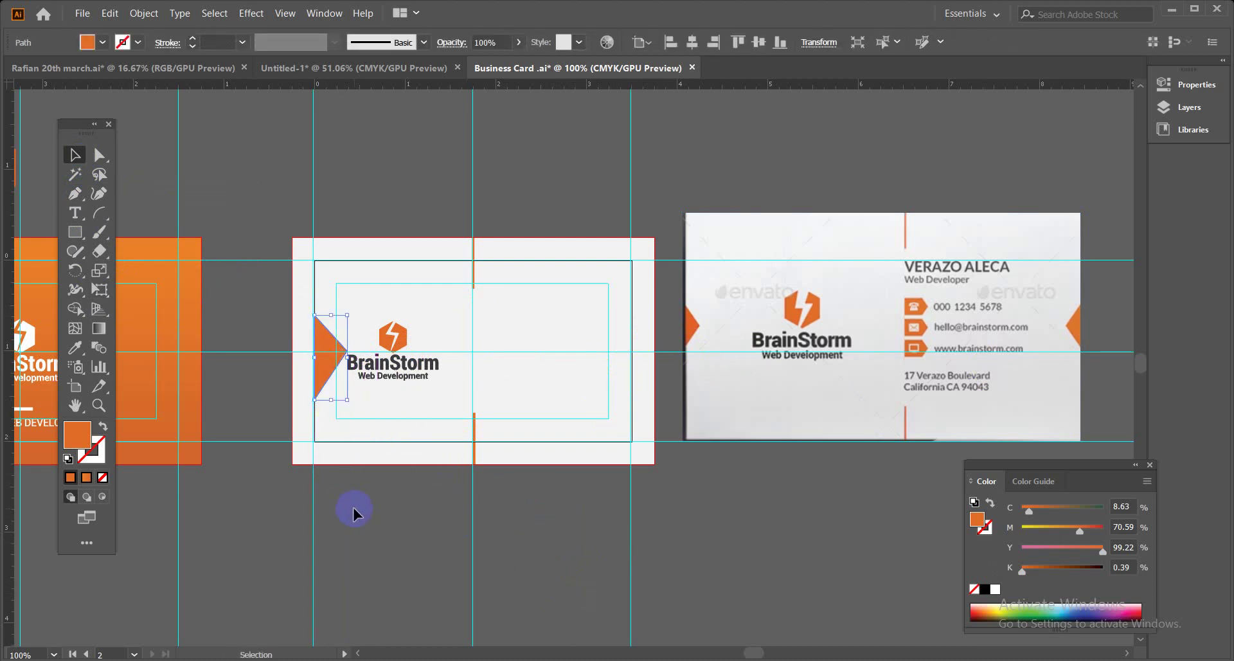
pyautogui.moveTo(327, 356); pyautogui.dragTo(300, 363)
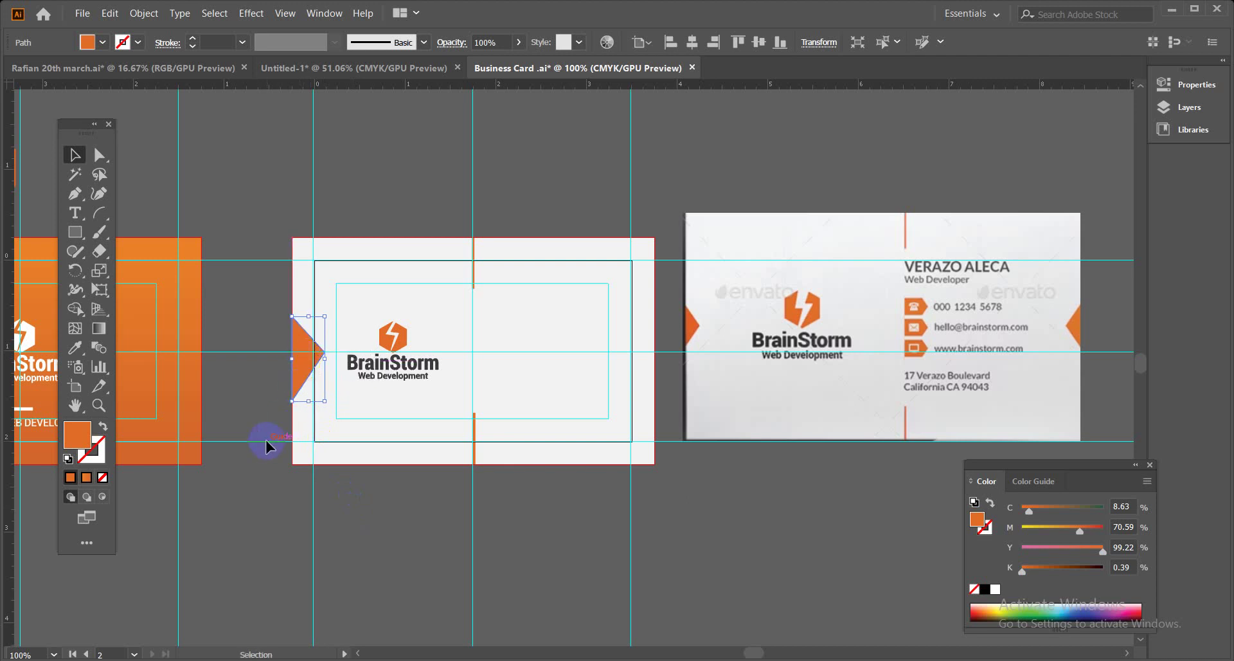
pyautogui.hotkey('ctrl', '+')
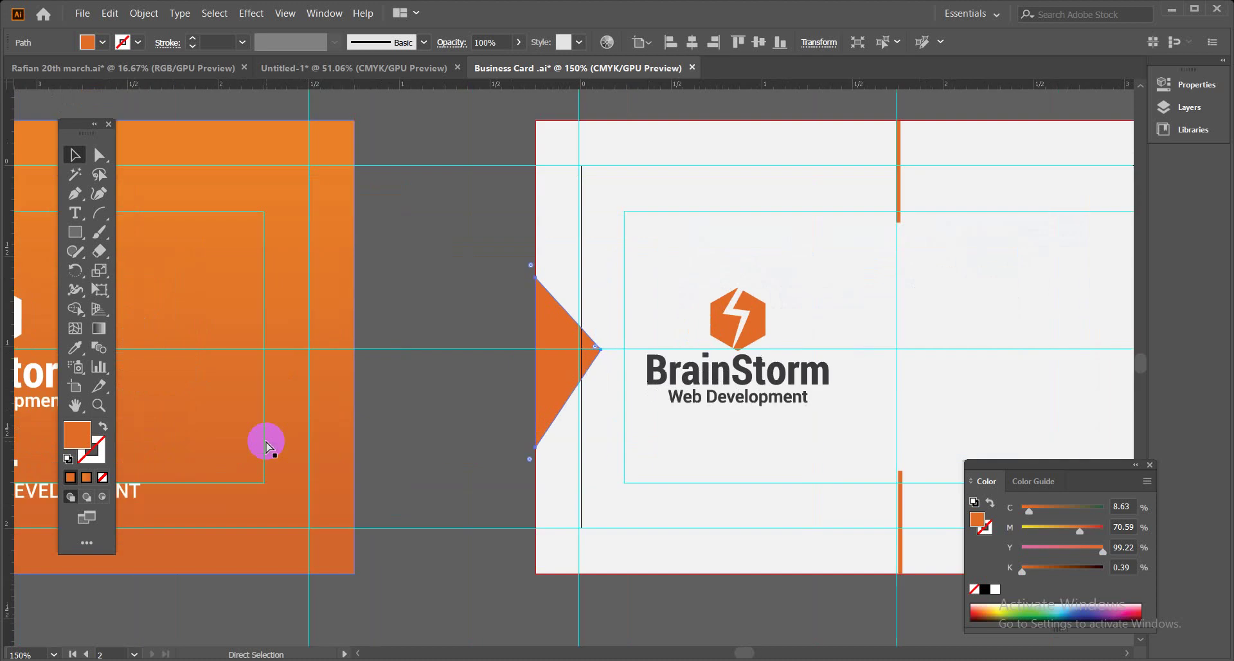
pyautogui.hotkey('ctrl', 'shift', 'b')
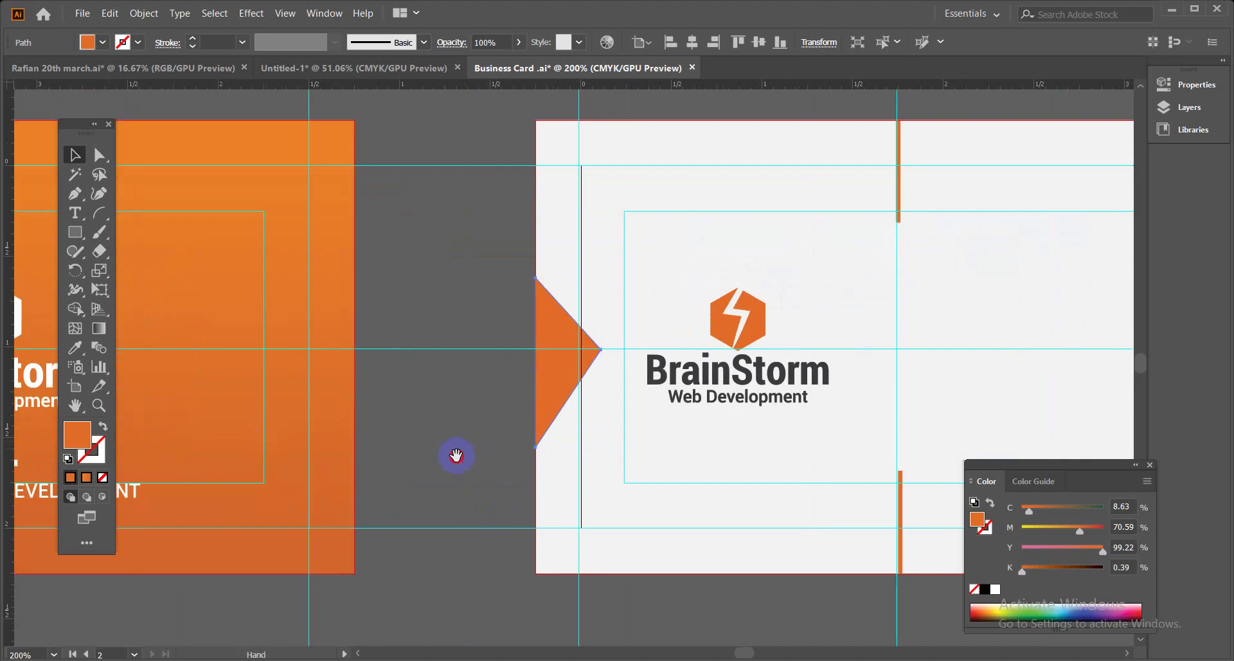
pyautogui.moveTo(454, 454); pyautogui.dragTo(385, 491)
pyautogui.hotkey('ctrl', 'shift', 'b')
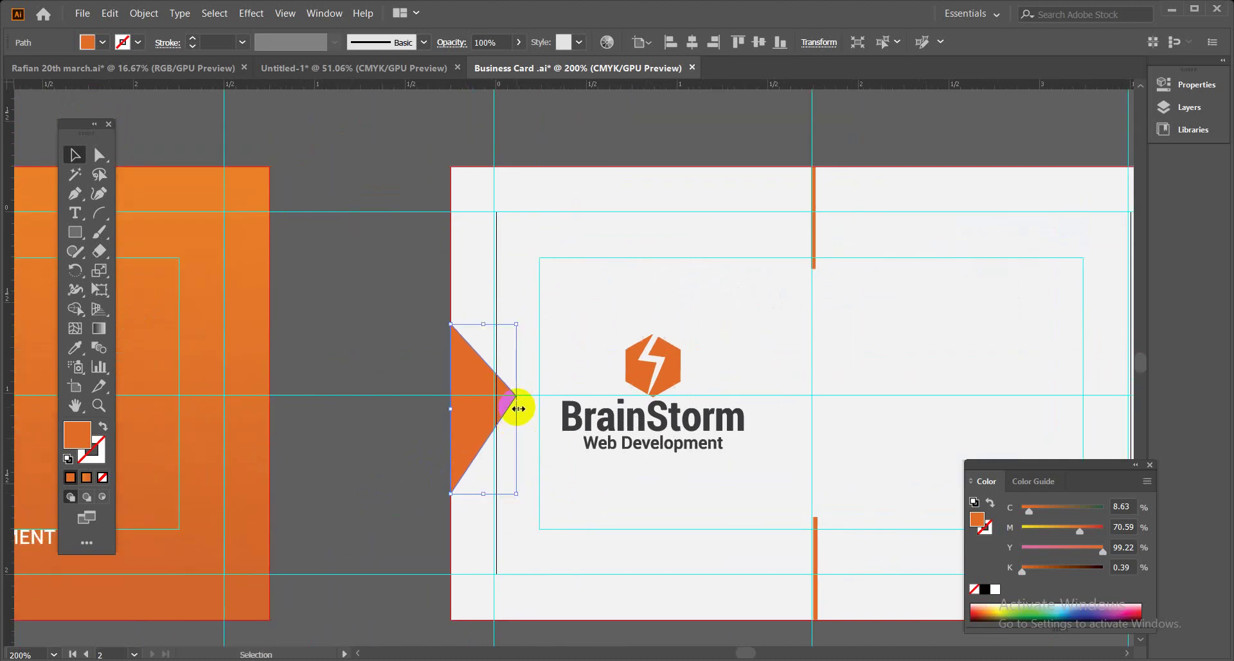
pyautogui.moveTo(515, 409); pyautogui.dragTo(530, 401)
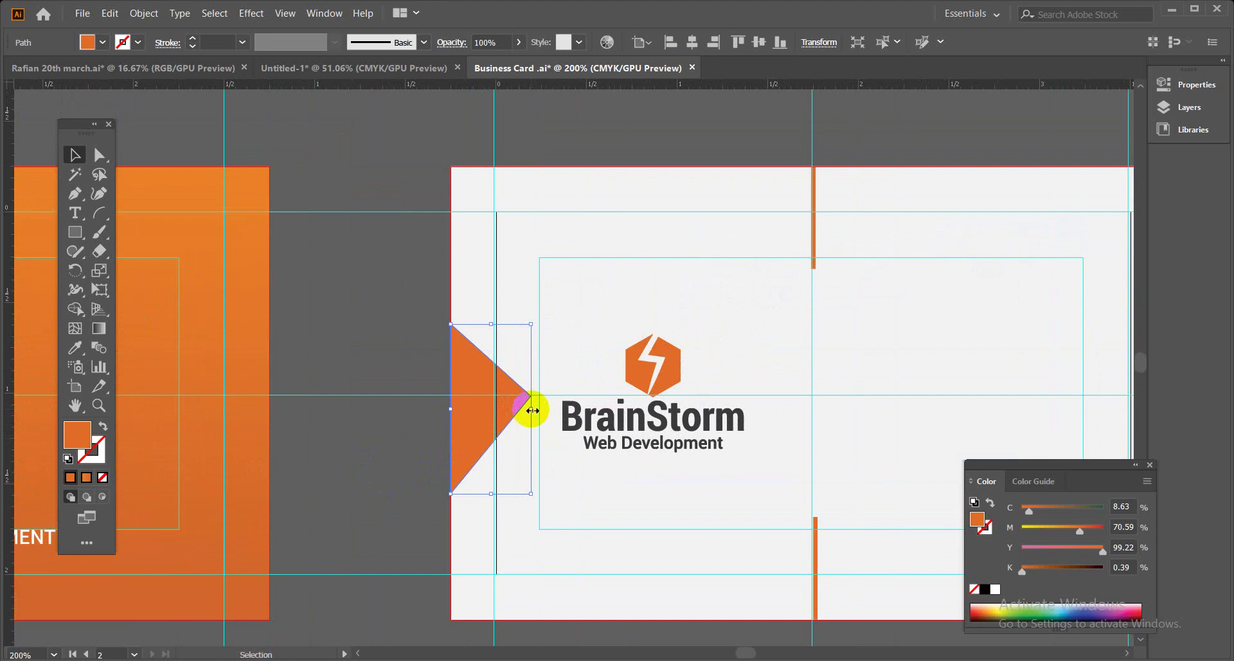
pyautogui.click(393, 358)
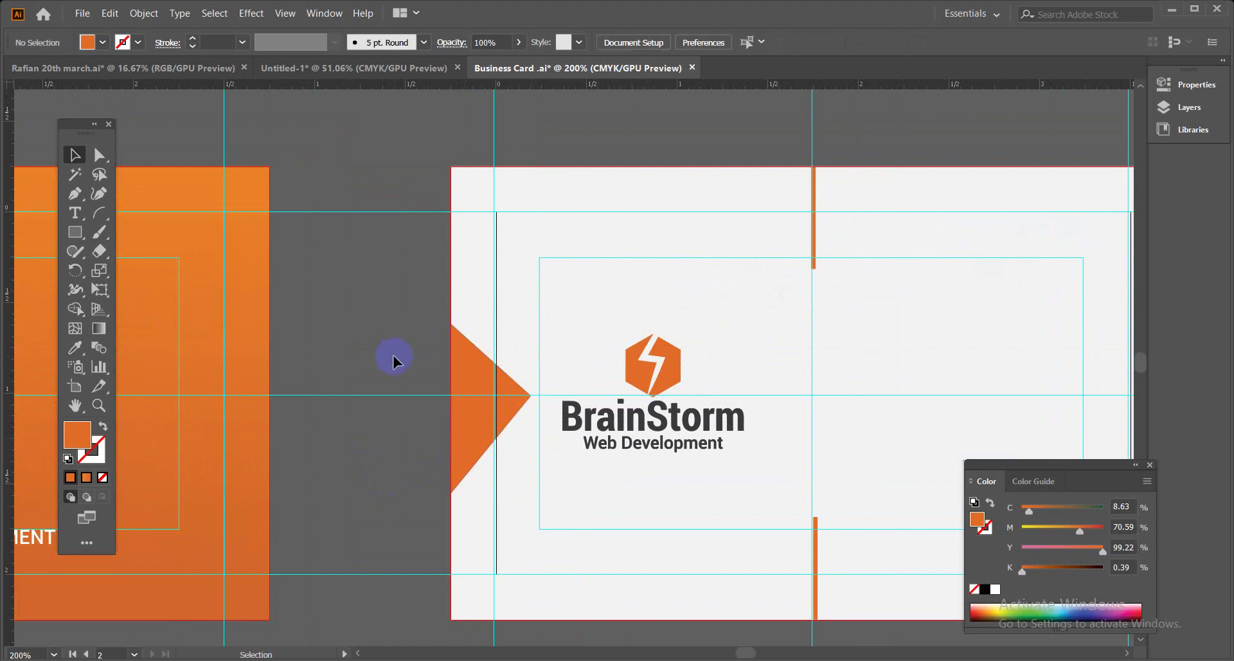
pyautogui.hotkey('ctrl', '-')
pyautogui.hscroll(5, 592, 272)
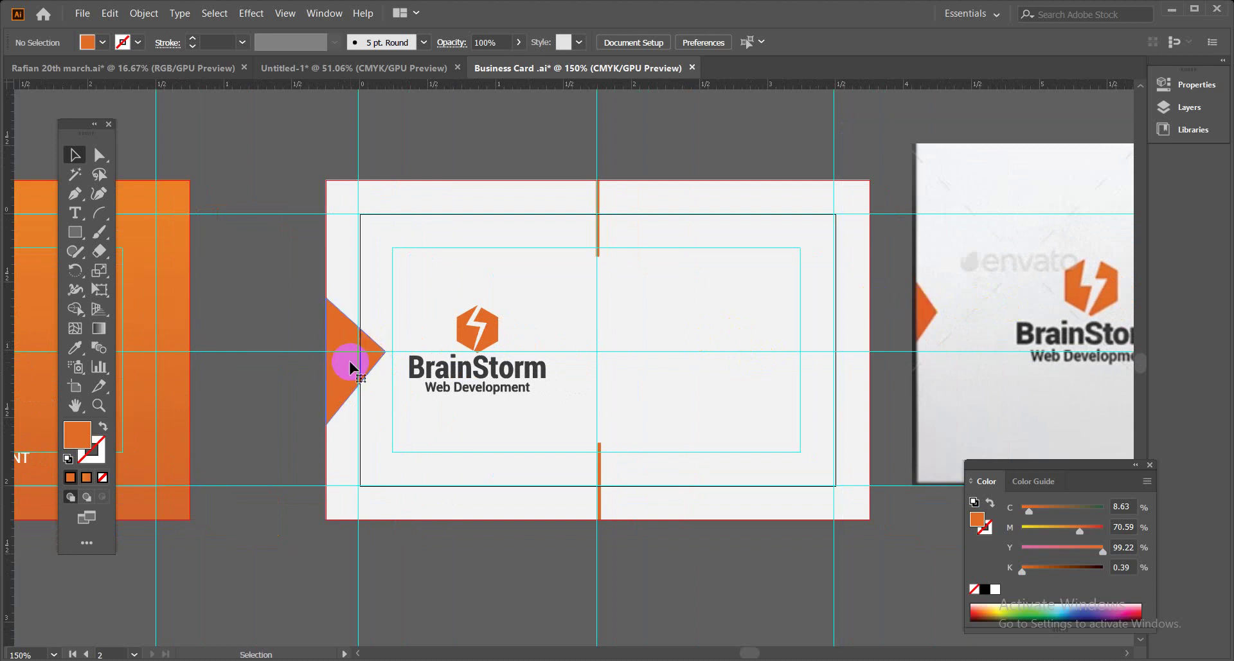
# Make a mirrored copy of the orange triangle and move it to the card's right edge.
pyautogui.click(351, 364)
pyautogui.rightClick(352, 365)
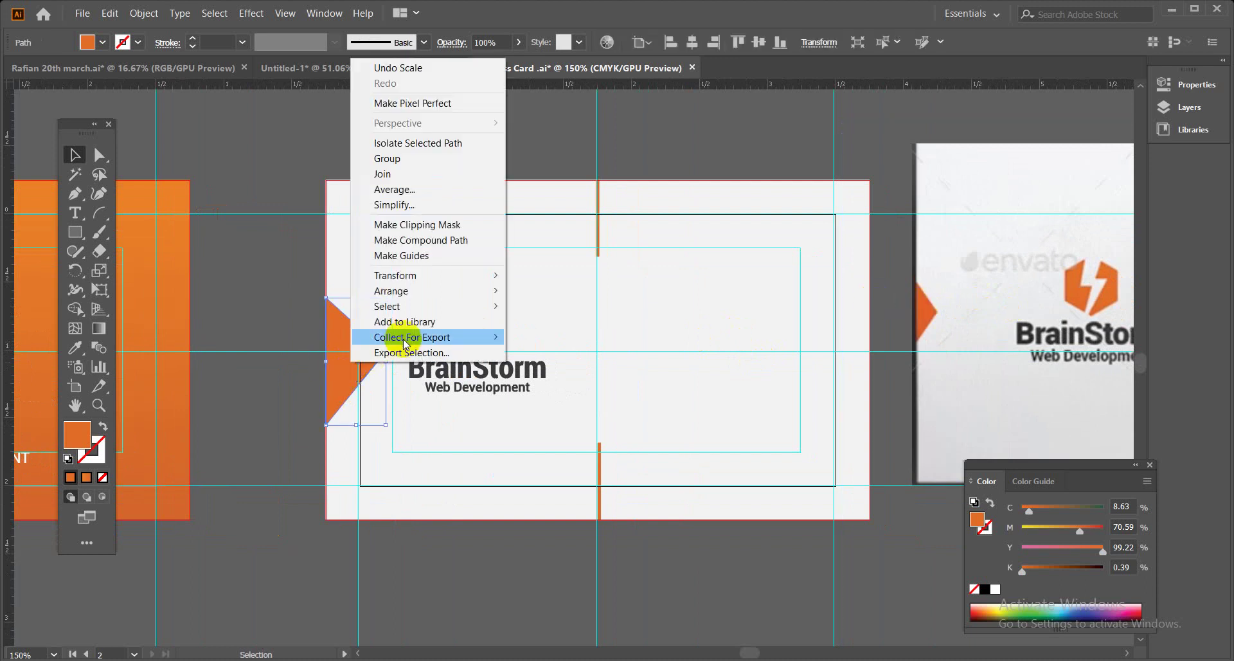
pyautogui.moveTo(463, 275)
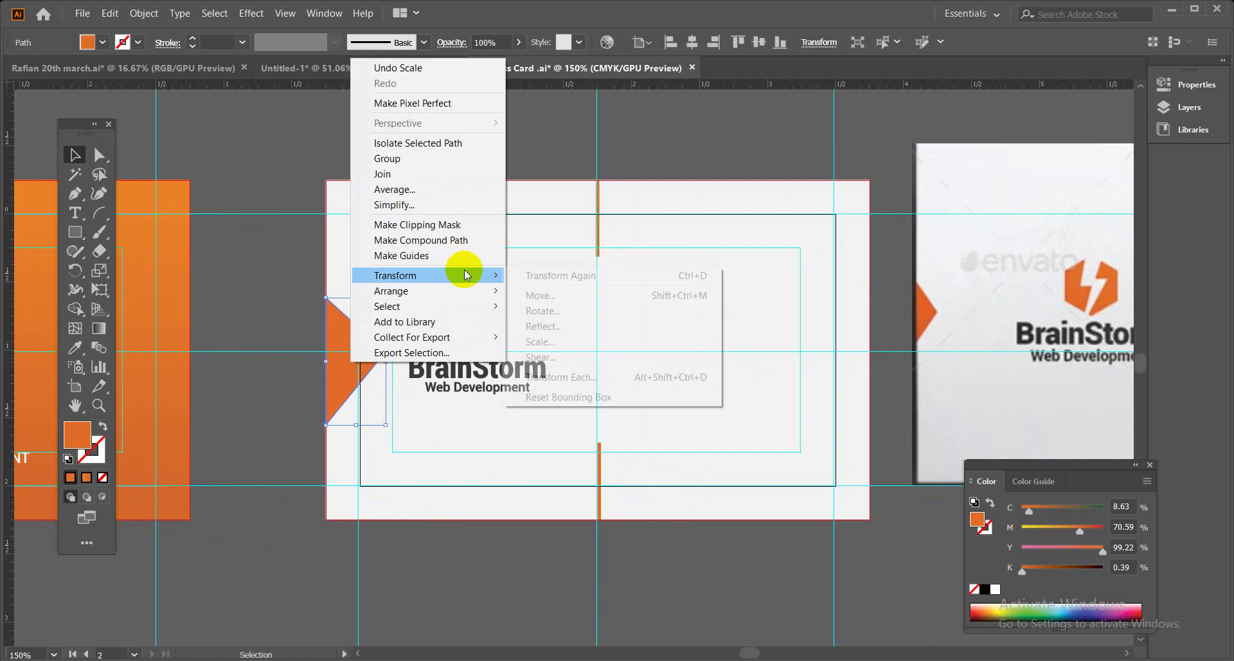
pyautogui.click(559, 327)
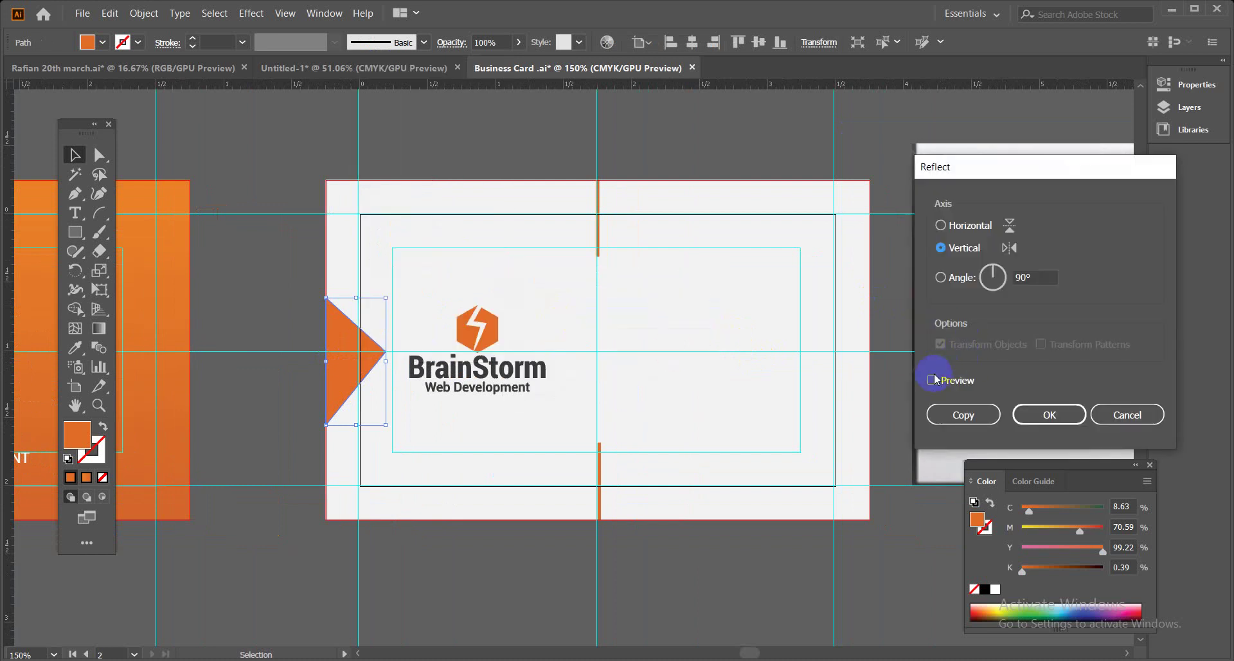
pyautogui.click(933, 380)
pyautogui.click(968, 413)
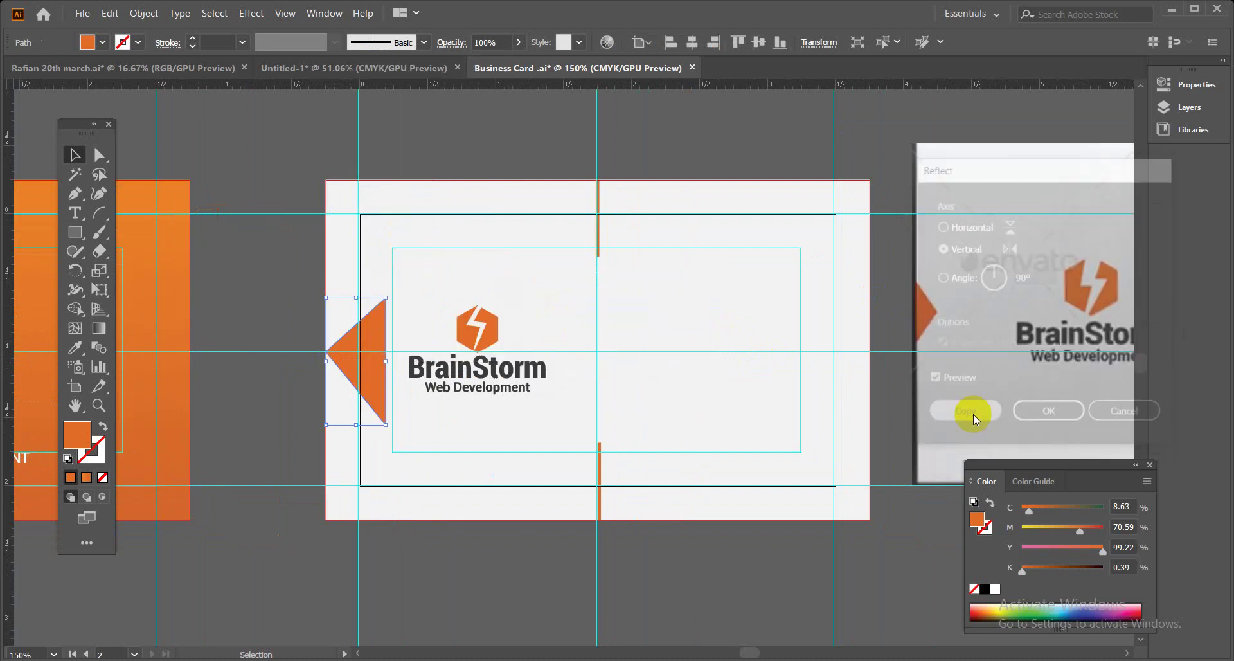
pyautogui.click(557, 614)
pyautogui.moveTo(377, 392); pyautogui.dragTo(856, 385)
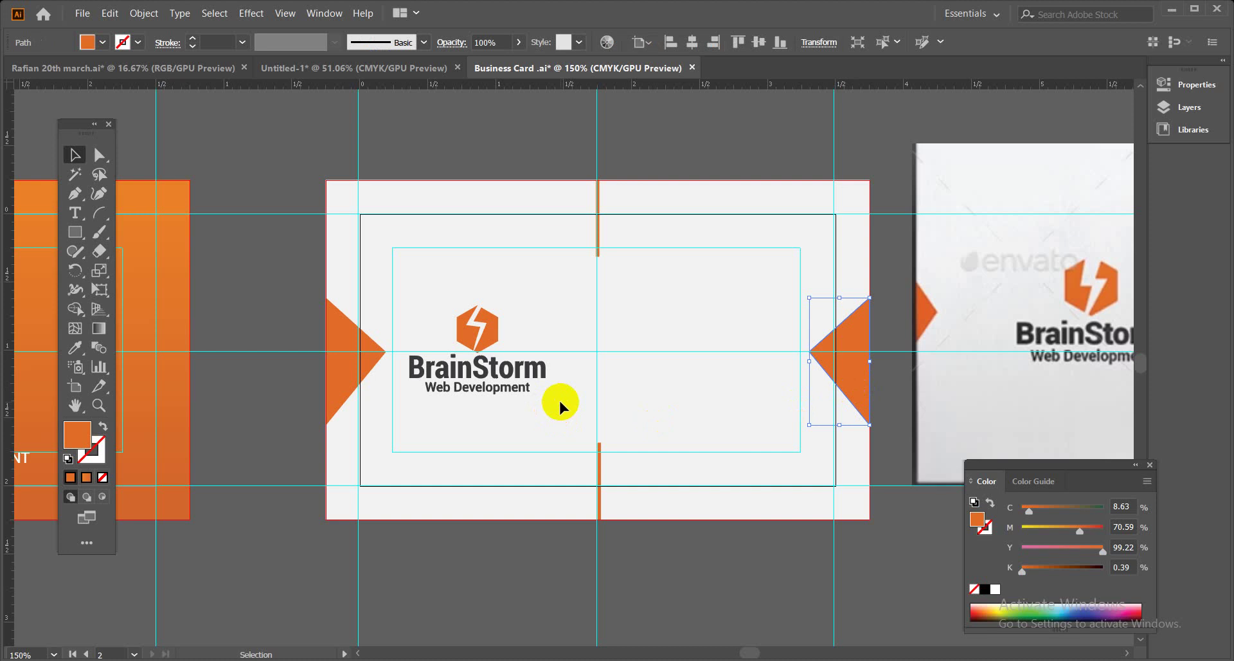
# Shrink the BrainStorm logo slightly and nudge it to the right.
pyautogui.moveTo(586, 382); pyautogui.dragTo(504, 344)
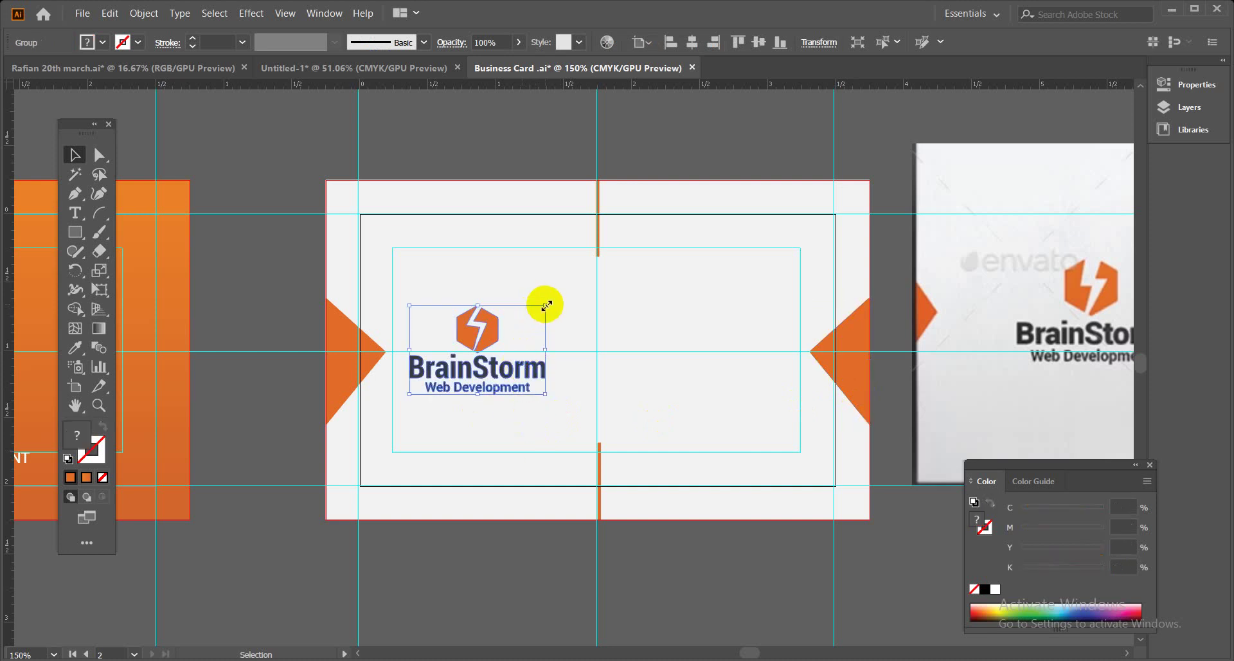
pyautogui.moveTo(546, 306); pyautogui.dragTo(535, 312)
pyautogui.moveTo(530, 368); pyautogui.dragTo(543, 368)
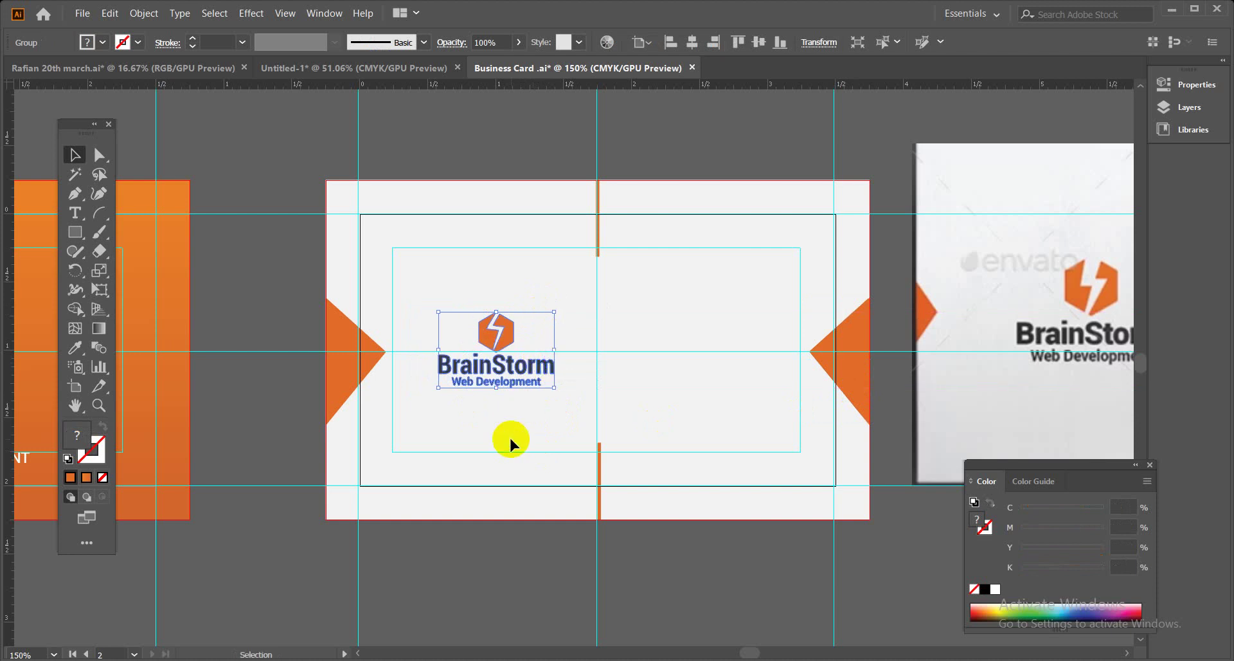
pyautogui.click(500, 579)
# Select the reference business card image's clip group.
pyautogui.moveTo(728, 434); pyautogui.dragTo(339, 418)
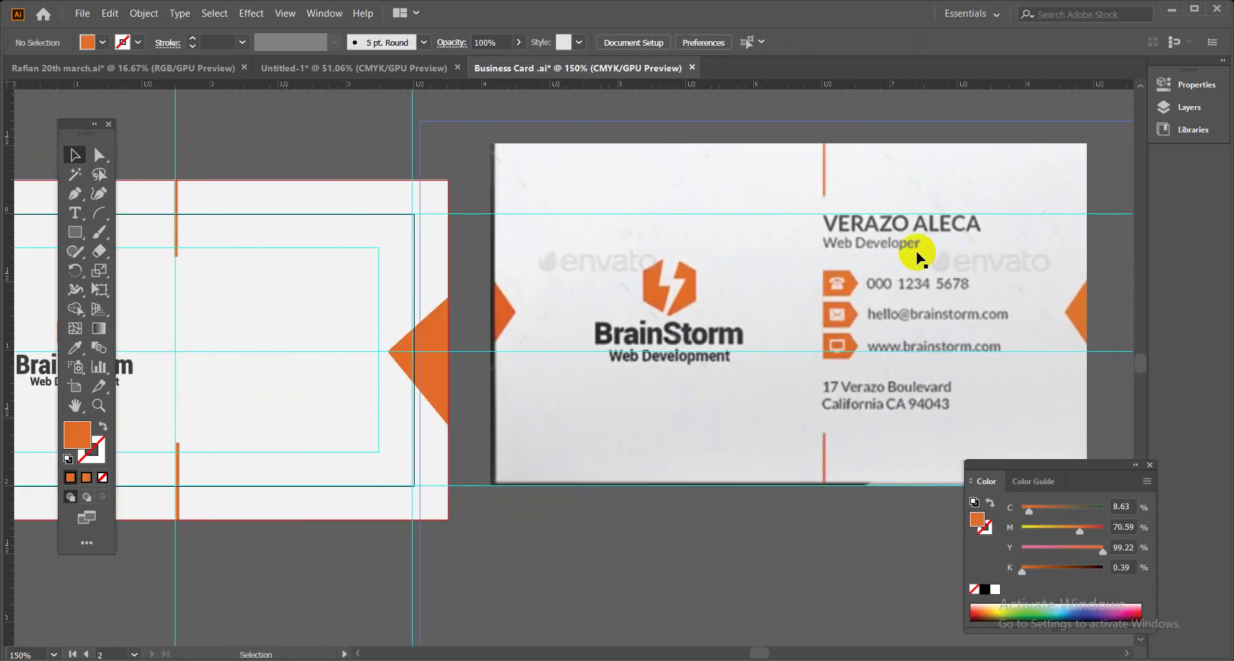
pyautogui.click(847, 257)
pyautogui.click(667, 271)
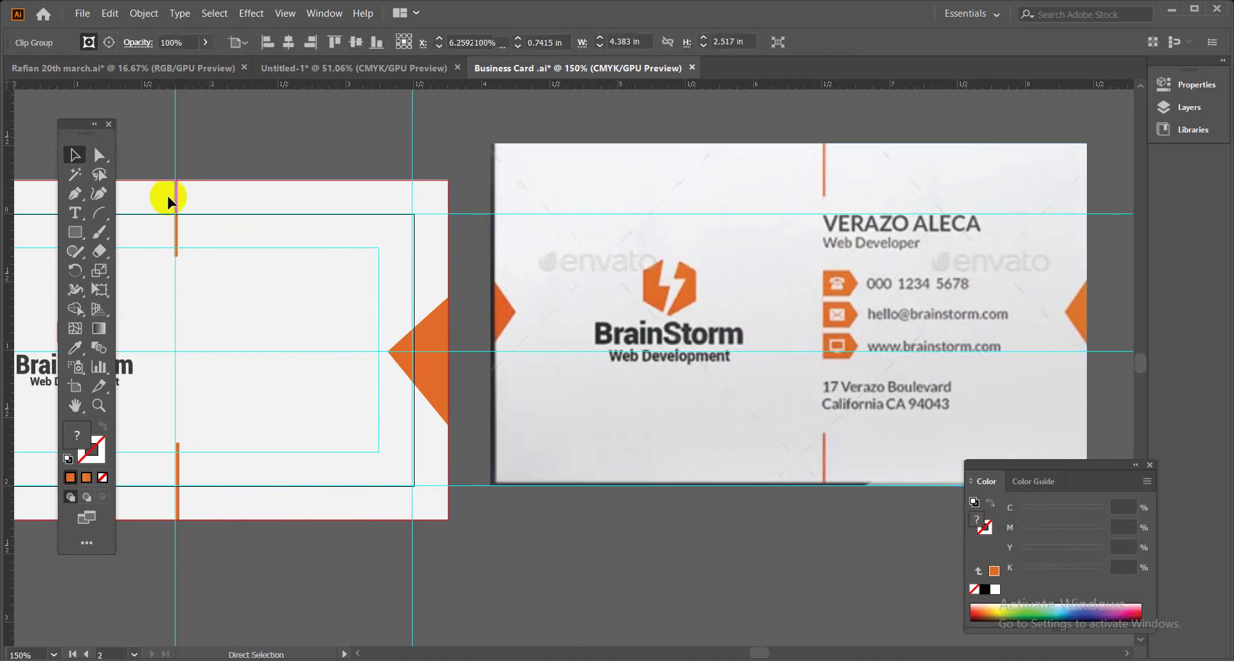
# Add point text lines for the cardholder's name and the Web Developer title.
pyautogui.click(74, 213)
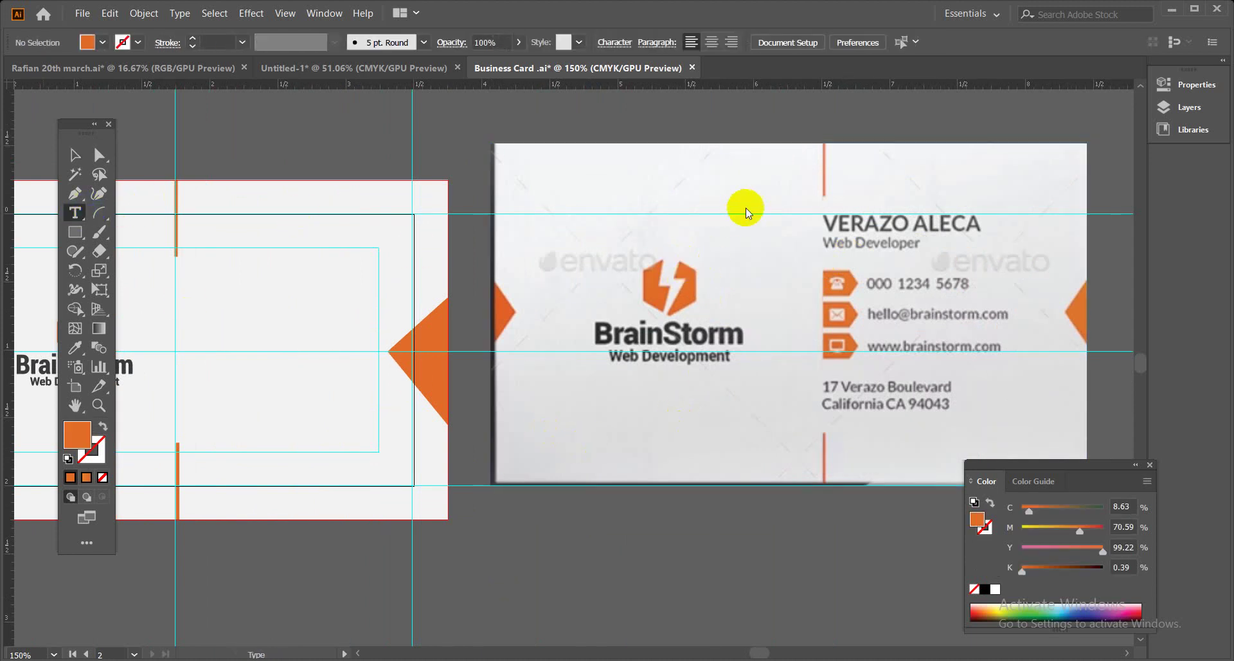
pyautogui.click(774, 190)
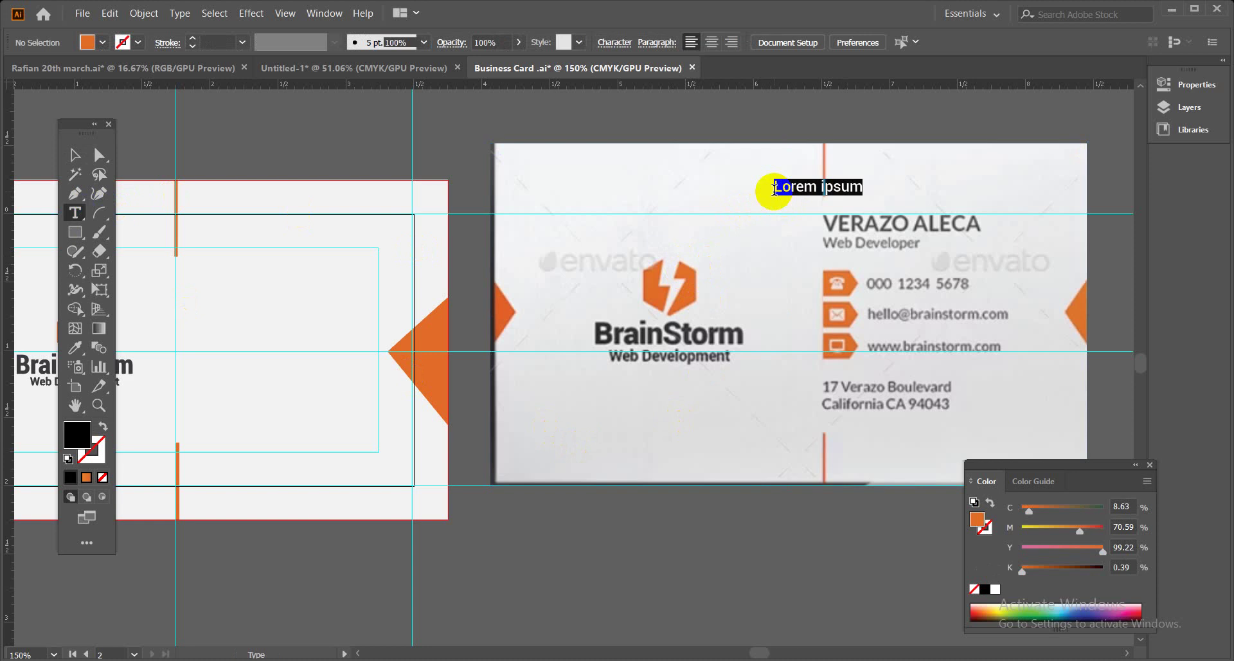
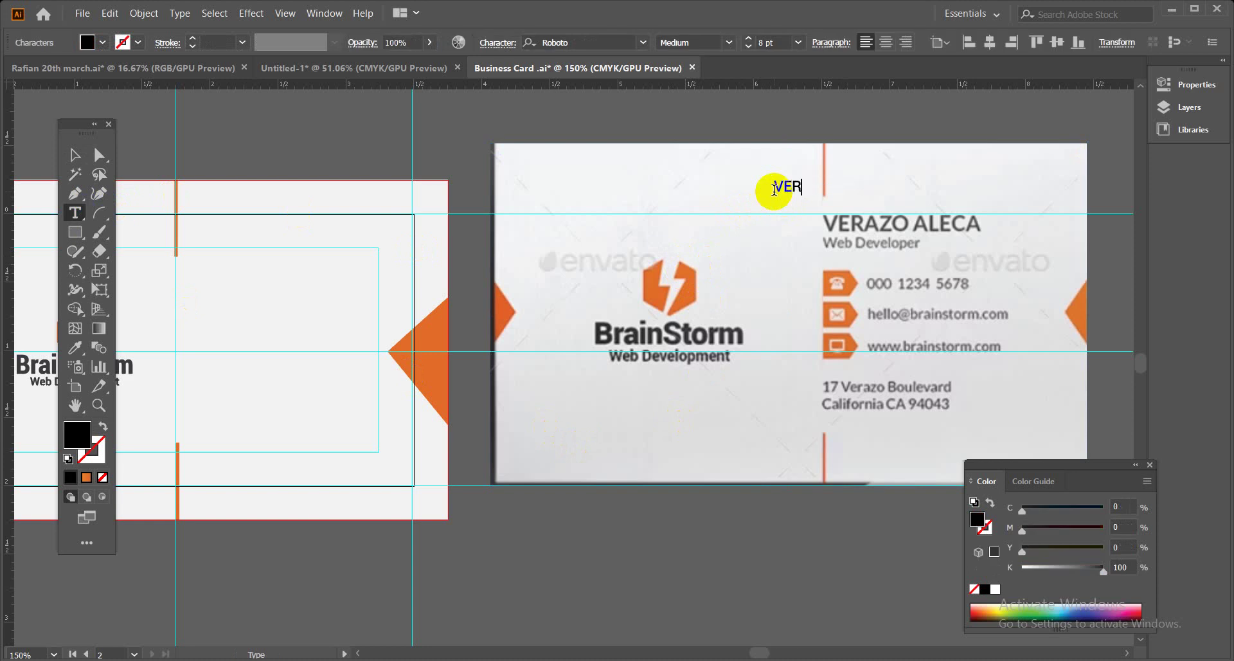
pyautogui.keyDown('ctrl'); pyautogui.click(734, 249); pyautogui.keyUp('ctrl')
pyautogui.click(739, 252)
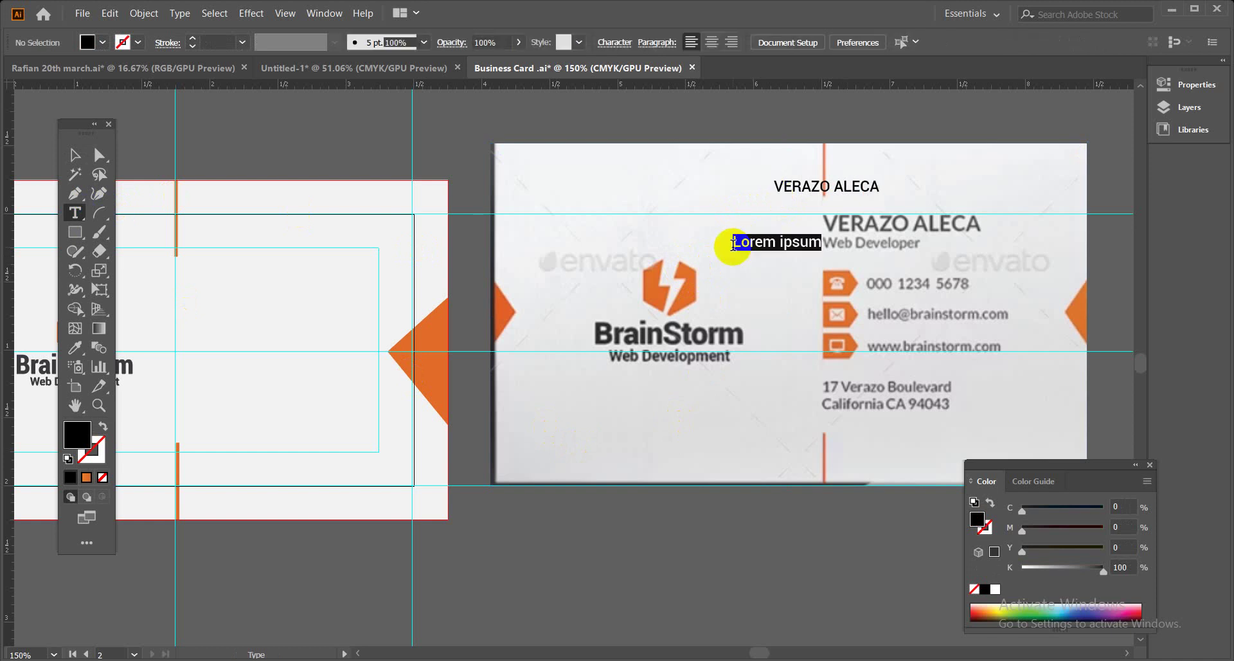
pyautogui.write('M')
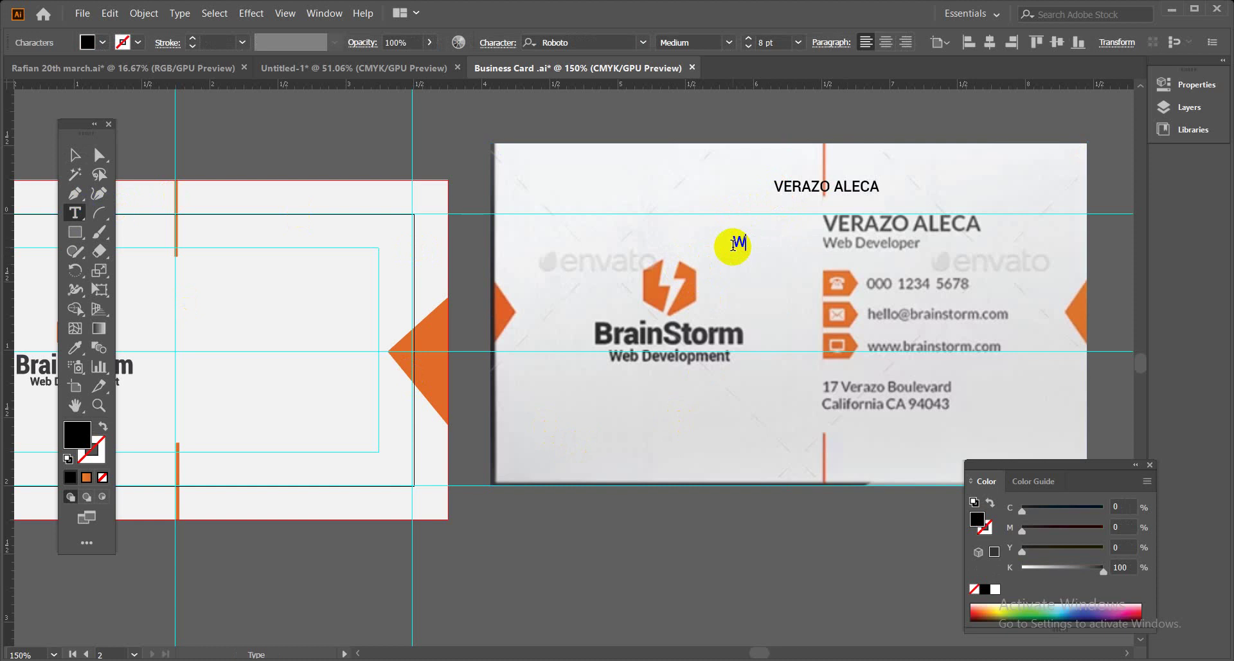
pyautogui.write('eb Developer')
pyautogui.keyDown('ctrl'); pyautogui.click(732, 445); pyautogui.keyUp('ctrl')
# Add text lines for the phone number and the e-mail address below the card.
pyautogui.click(733, 445)
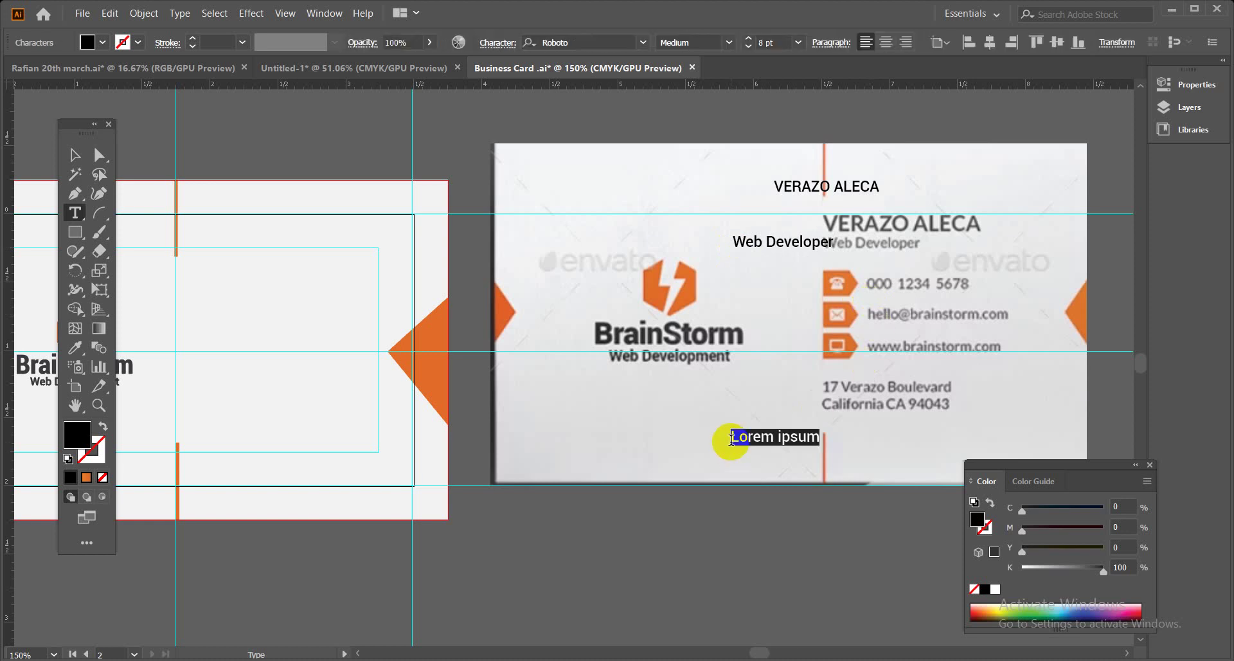
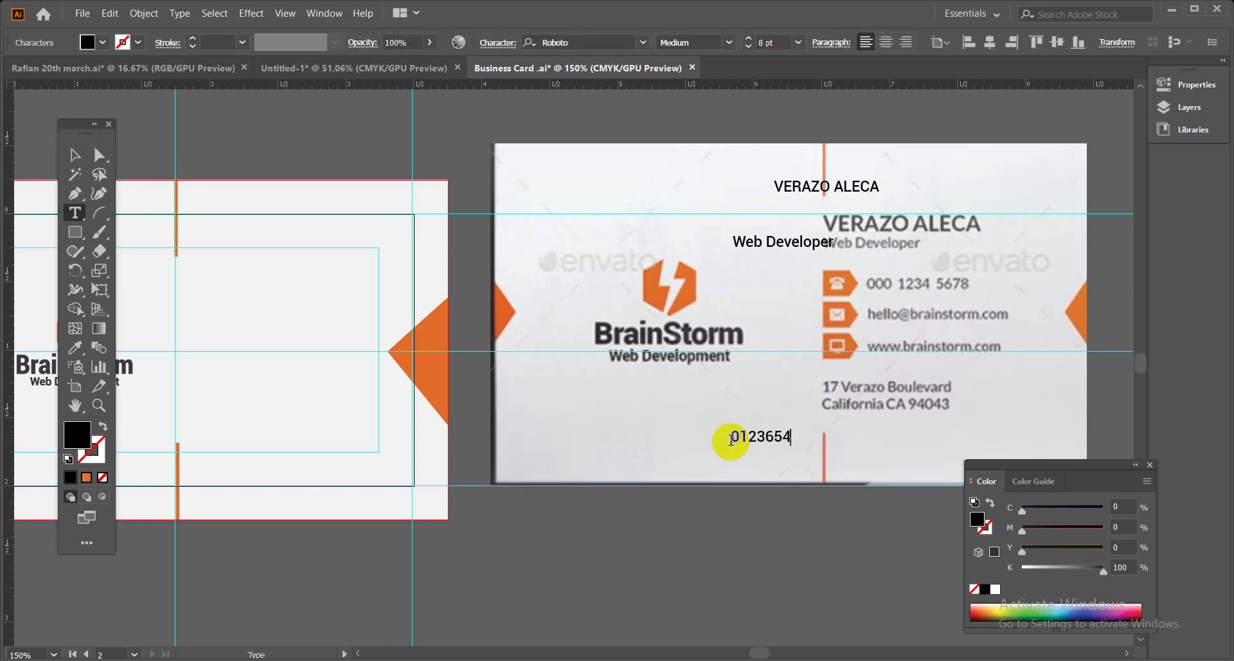
pyautogui.click(714, 511)
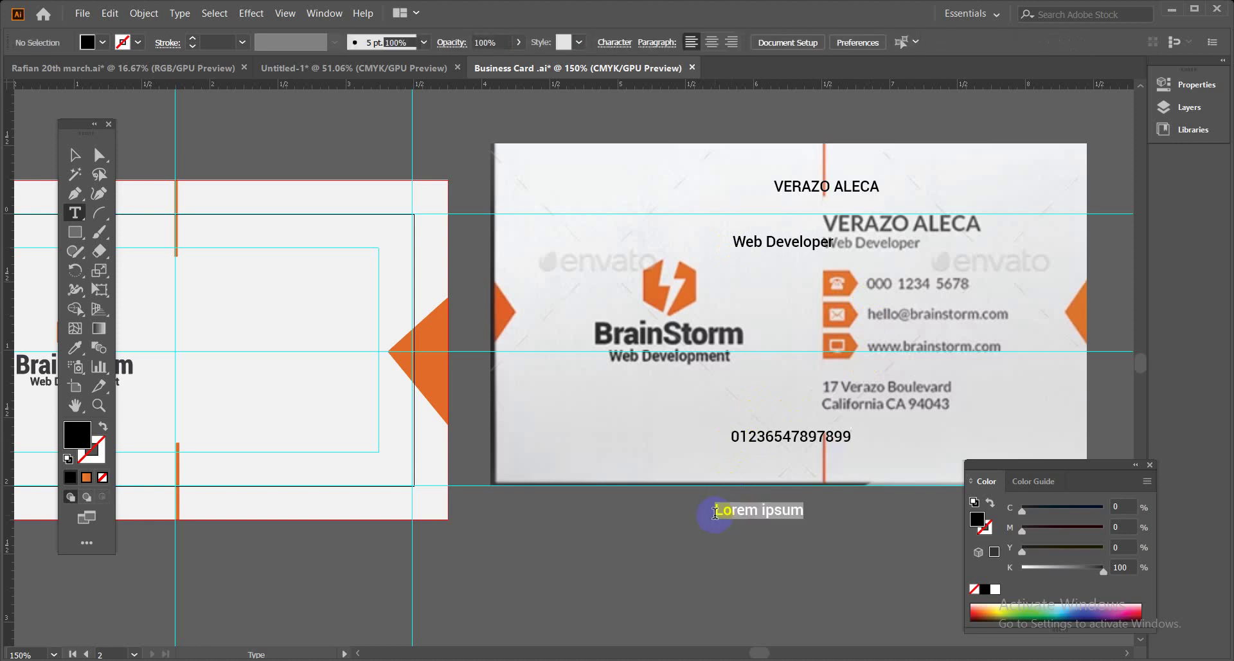
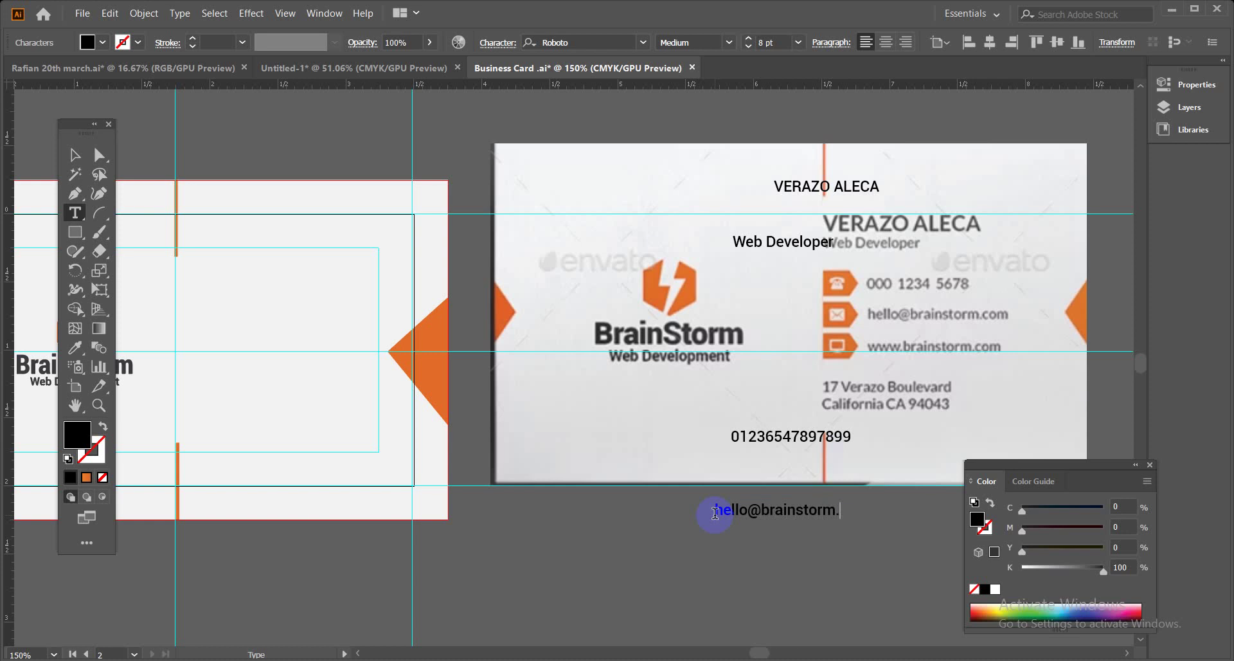
pyautogui.click(665, 533)
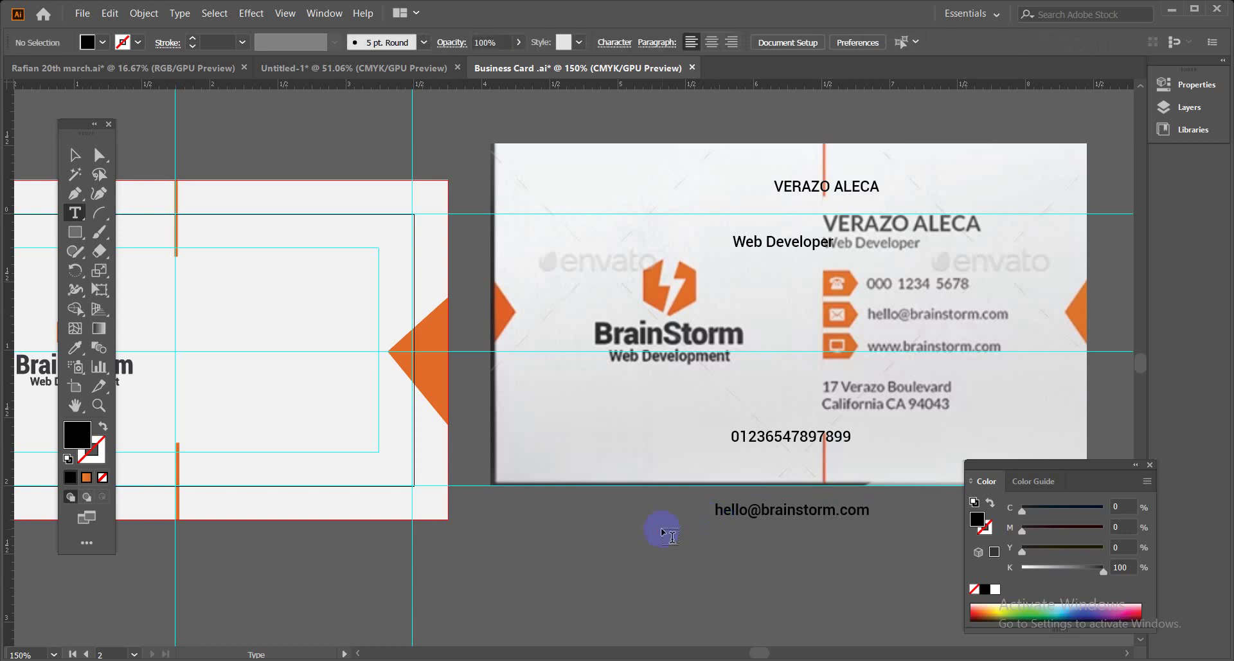
pyautogui.click(648, 533)
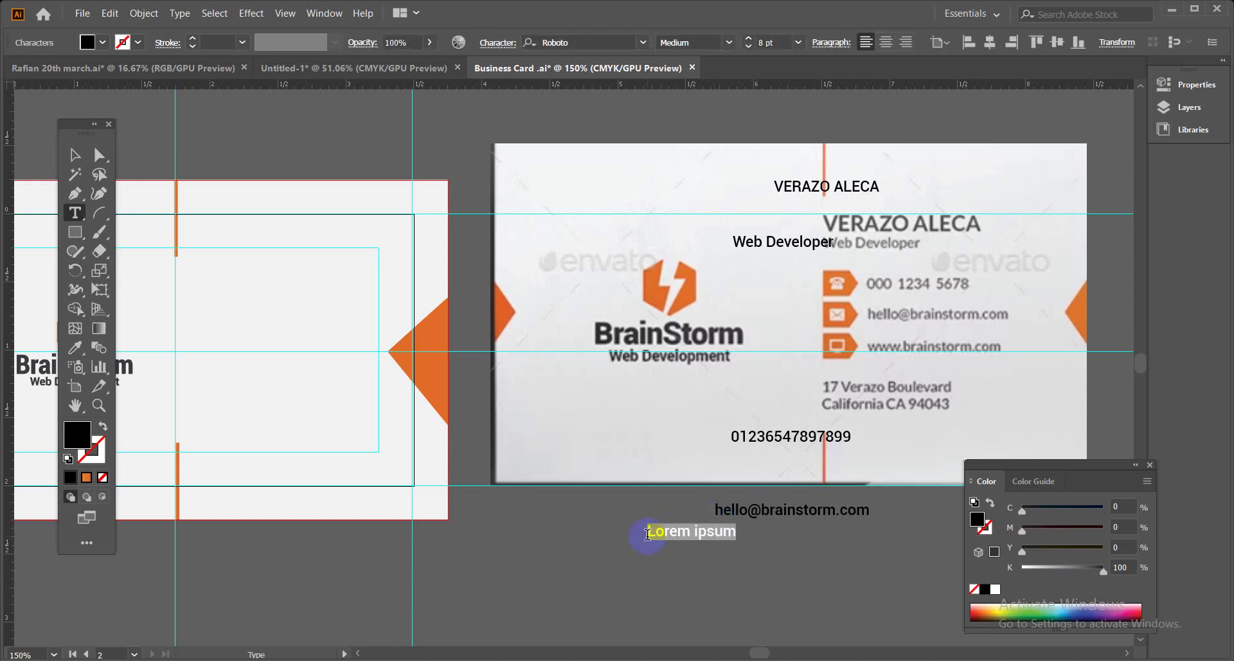
pyautogui.write('www')
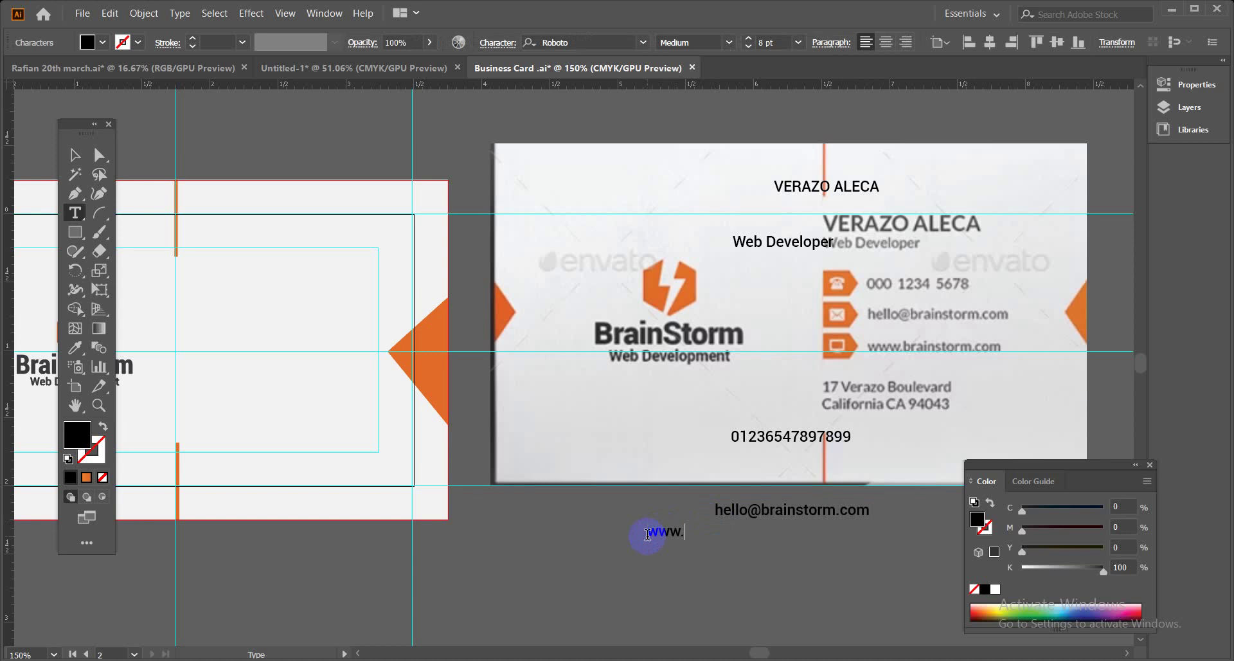
pyautogui.write('.brainstorm.com')
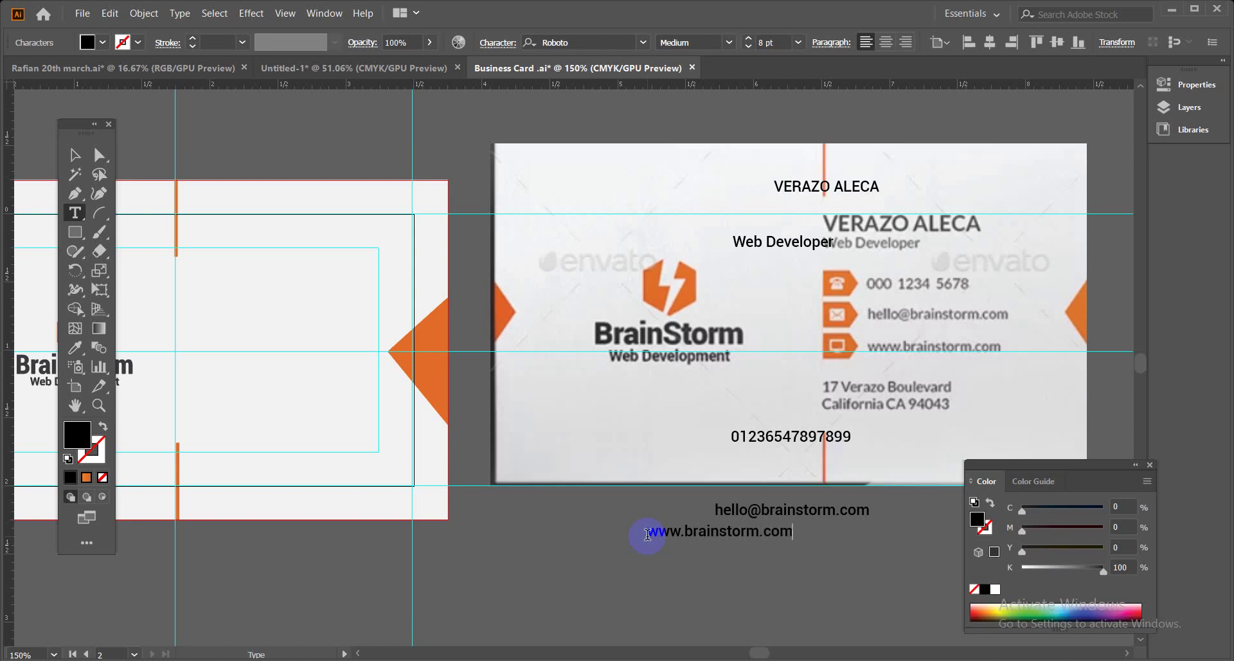
pyautogui.press('Escape')
pyautogui.click(568, 426)
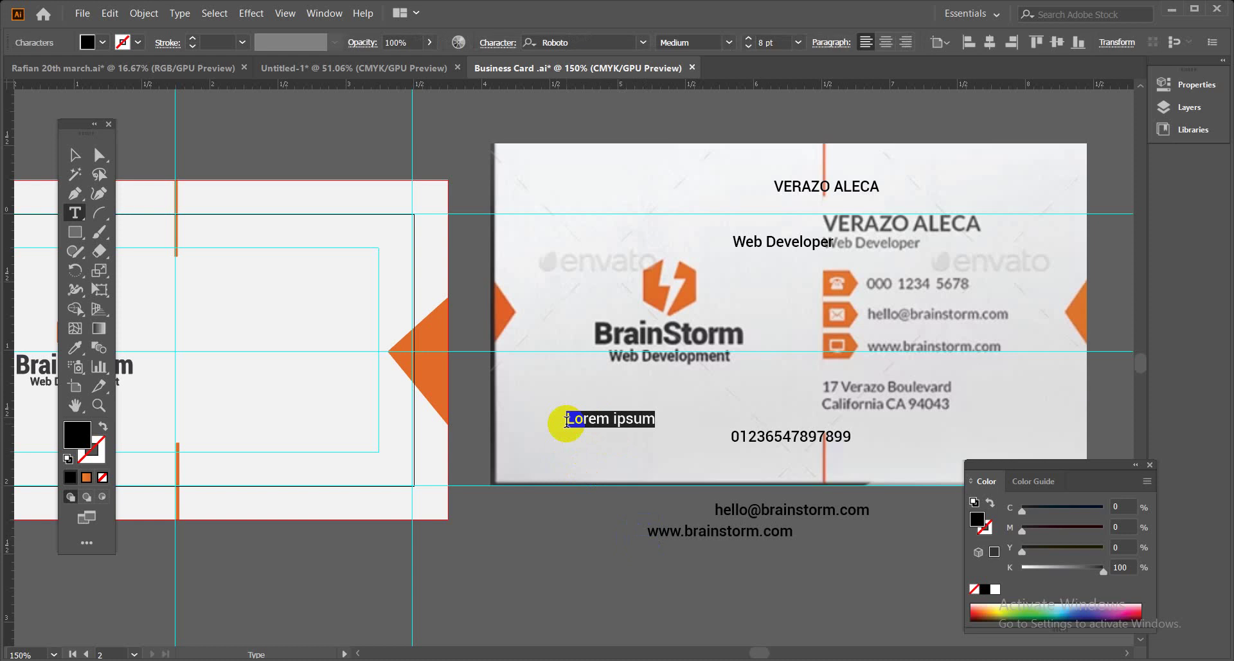
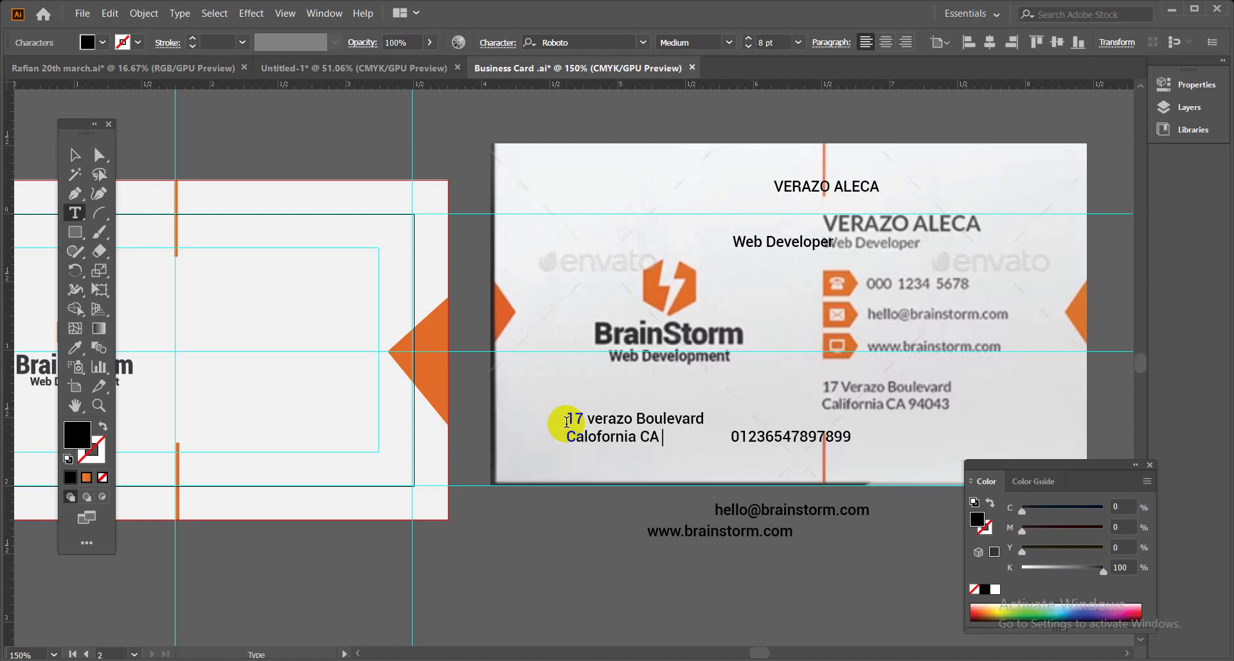
# Change the address text to title case instead of uppercase.
pyautogui.click(74, 155)
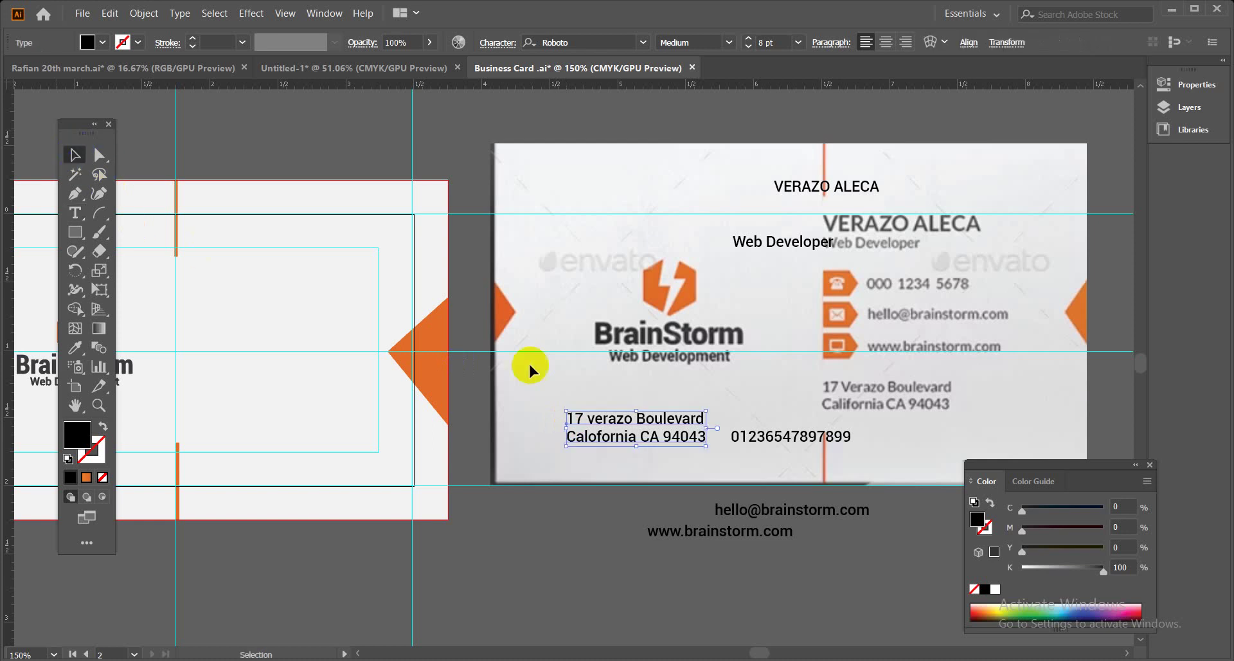
pyautogui.click(180, 13)
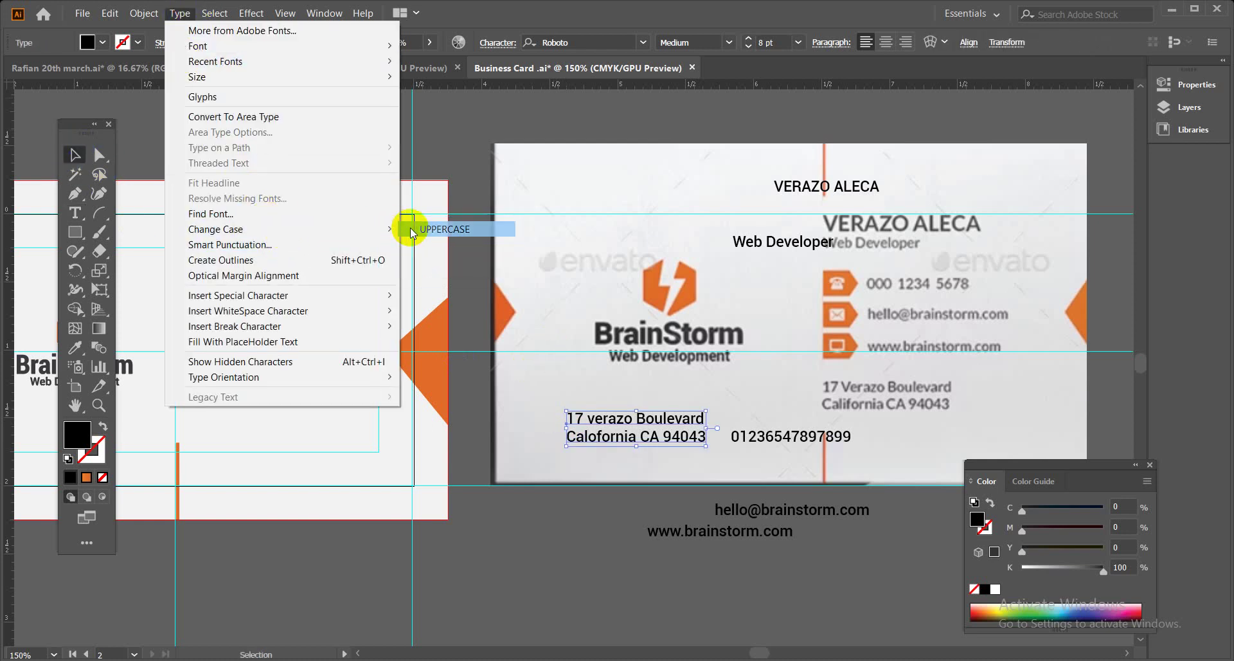
pyautogui.click(411, 230)
pyautogui.hotkey('ctrl', 'z')
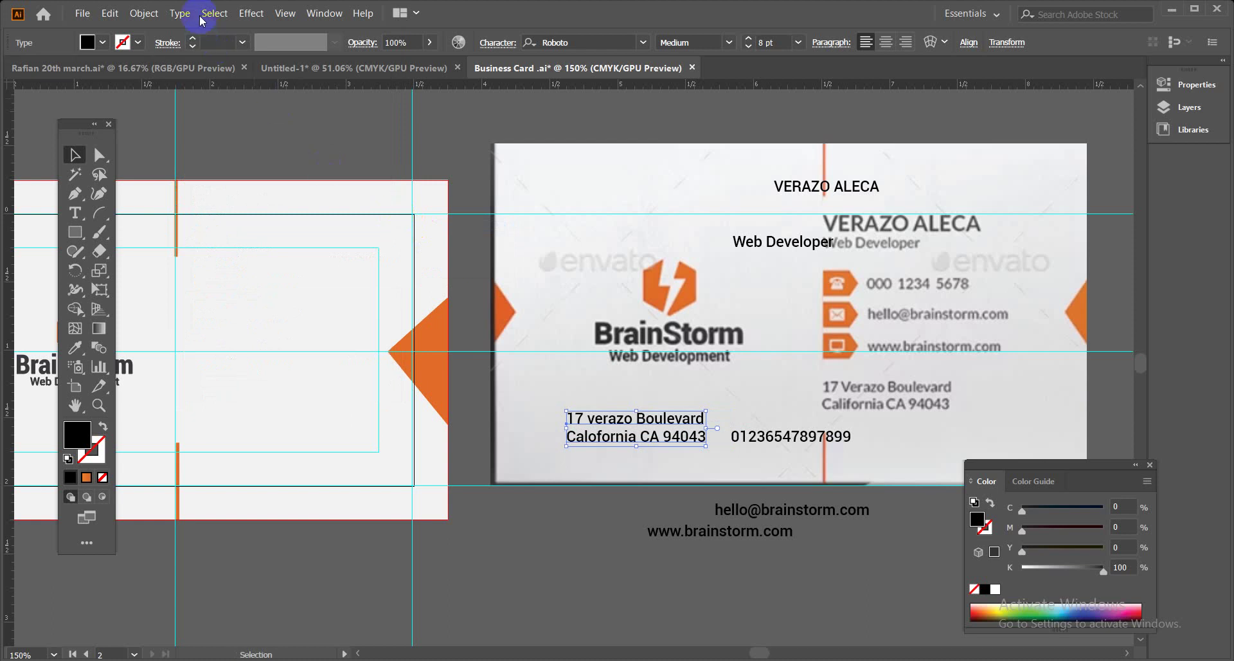
pyautogui.click(180, 13)
pyautogui.moveTo(364, 228)
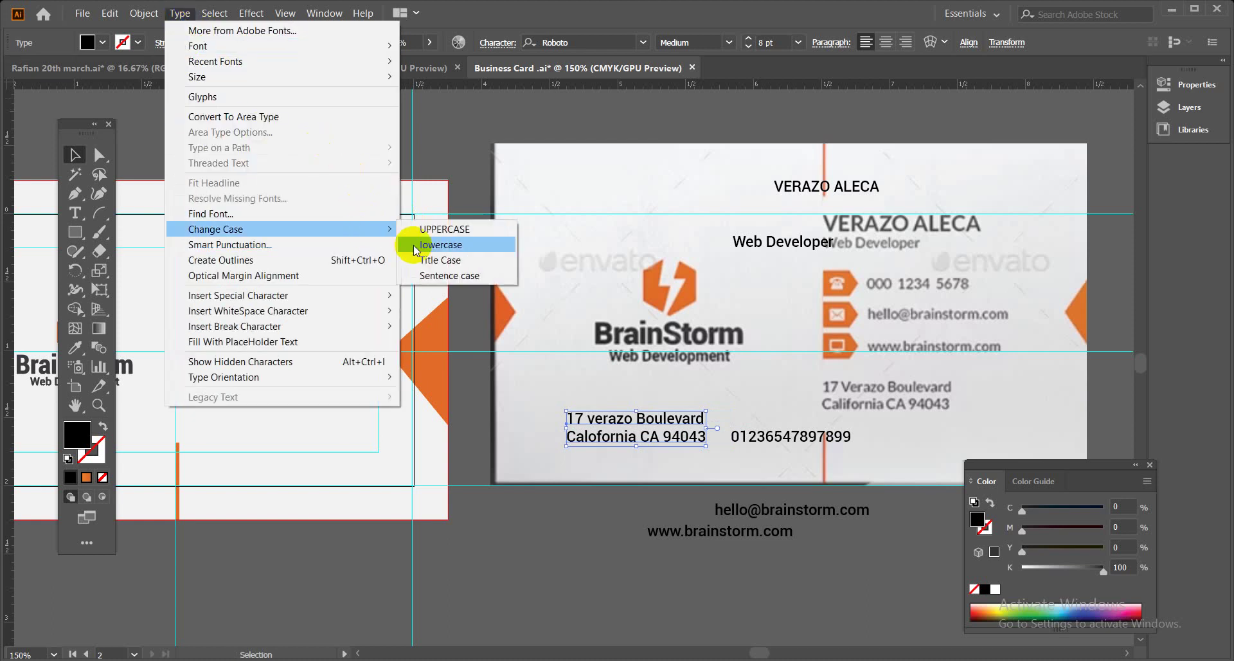
pyautogui.click(419, 260)
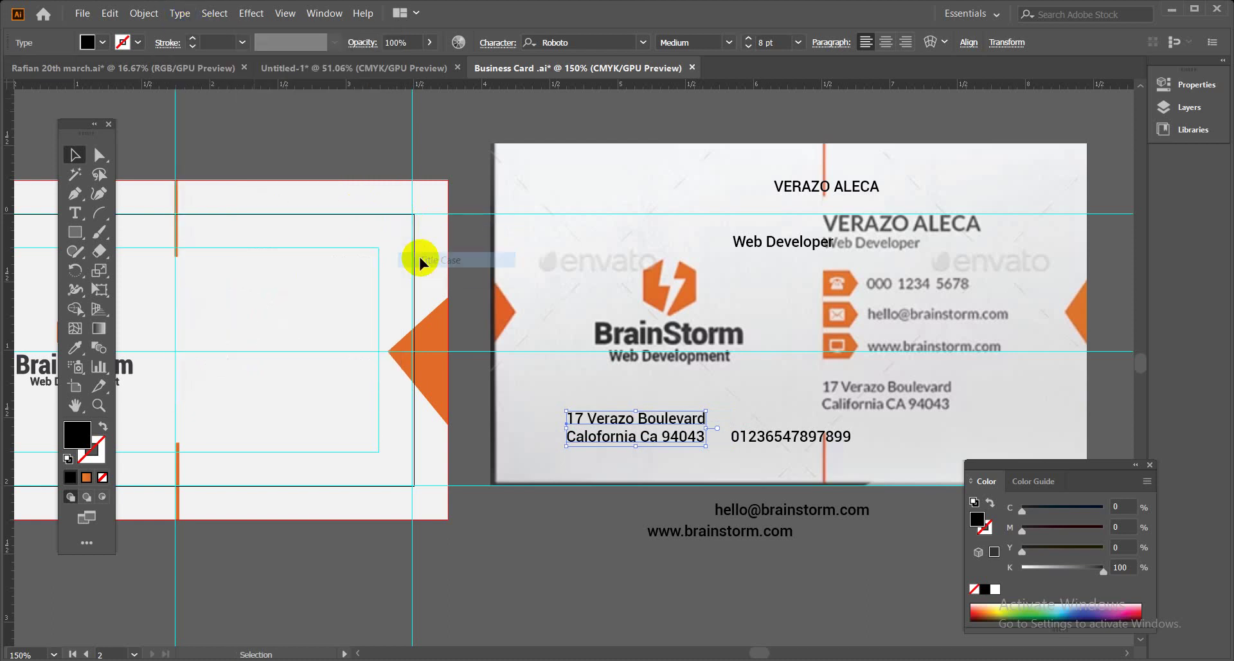
pyautogui.click(518, 578)
# Move the address text below the card beside the website line.
pyautogui.moveTo(622, 437); pyautogui.dragTo(564, 559)
pyautogui.moveTo(441, 570); pyautogui.dragTo(543, 515)
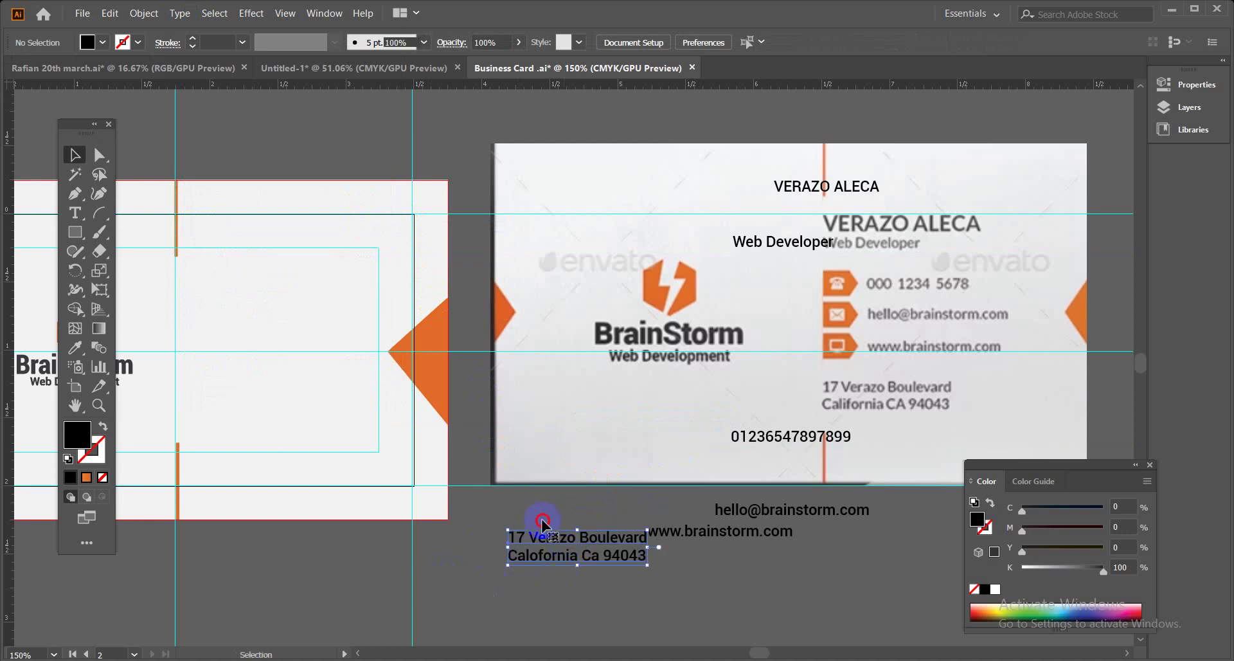
pyautogui.moveTo(309, 652)
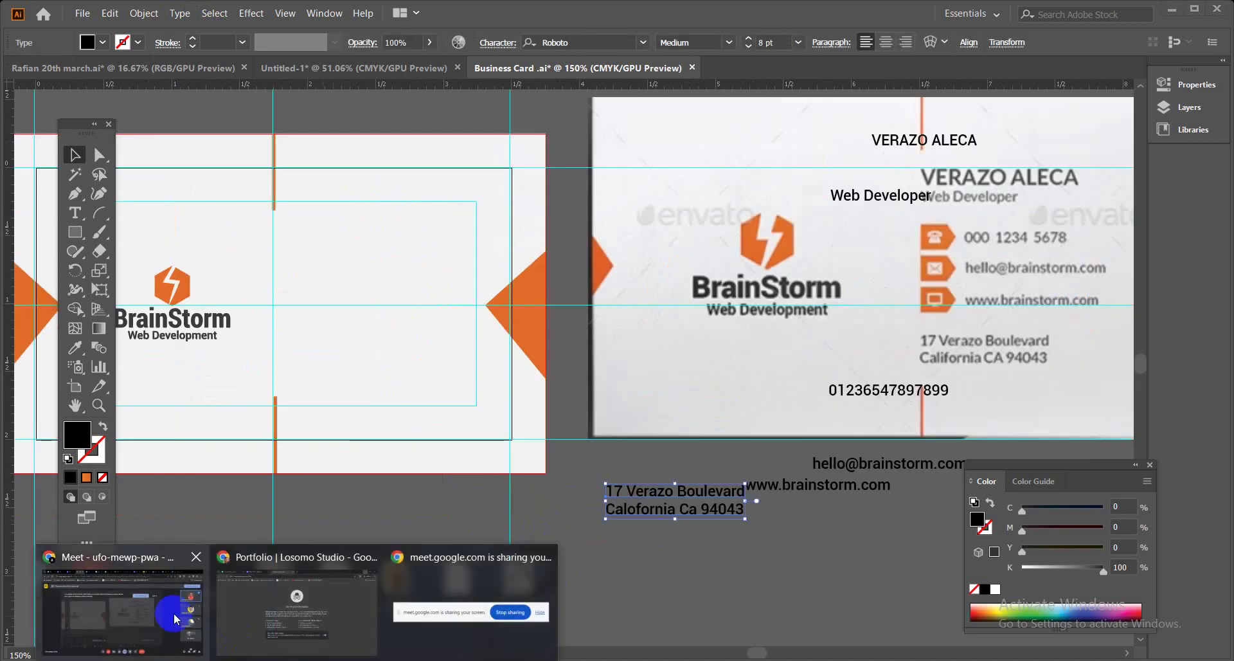
pyautogui.click(171, 612)
pyautogui.hotkey('alt', 'Tab')
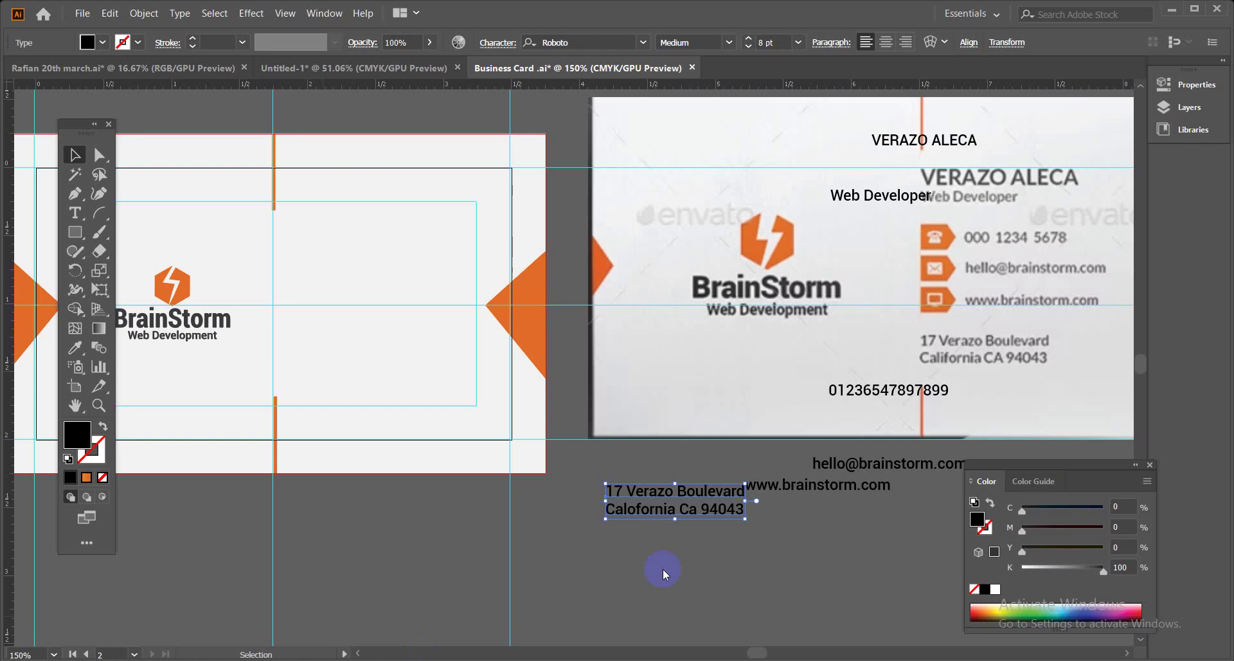
pyautogui.click(661, 549)
pyautogui.moveTo(666, 551); pyautogui.dragTo(545, 551)
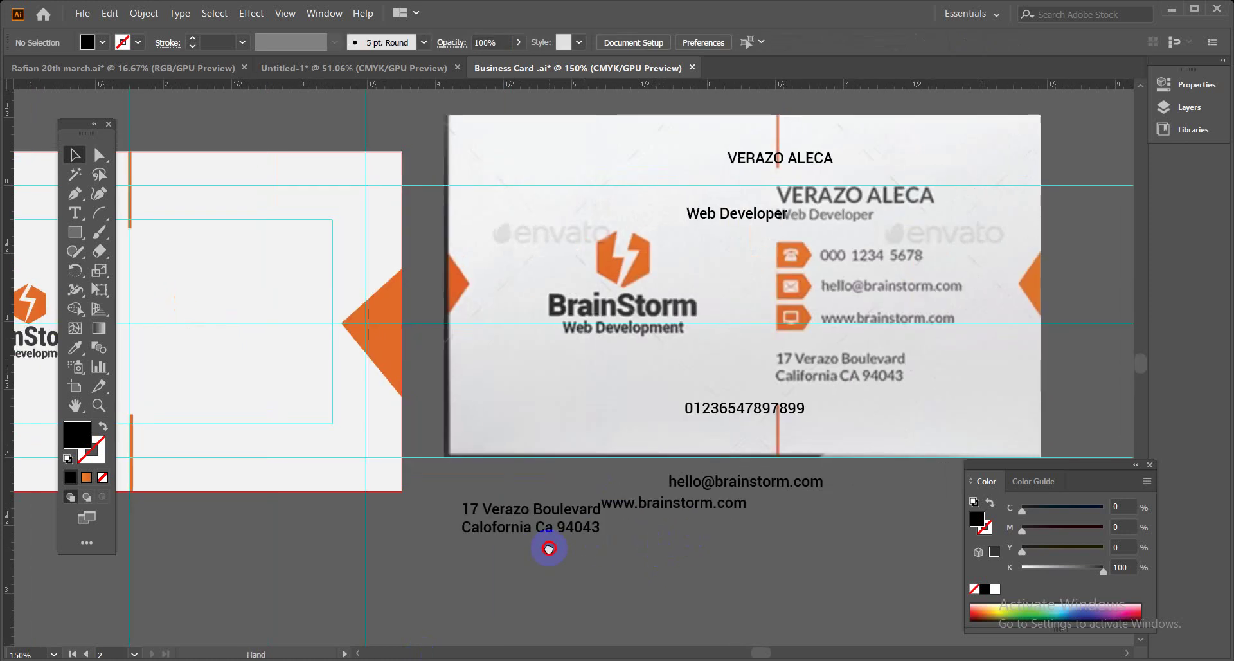
pyautogui.moveTo(523, 278); pyautogui.dragTo(630, 296)
pyautogui.moveTo(840, 166); pyautogui.dragTo(868, 172)
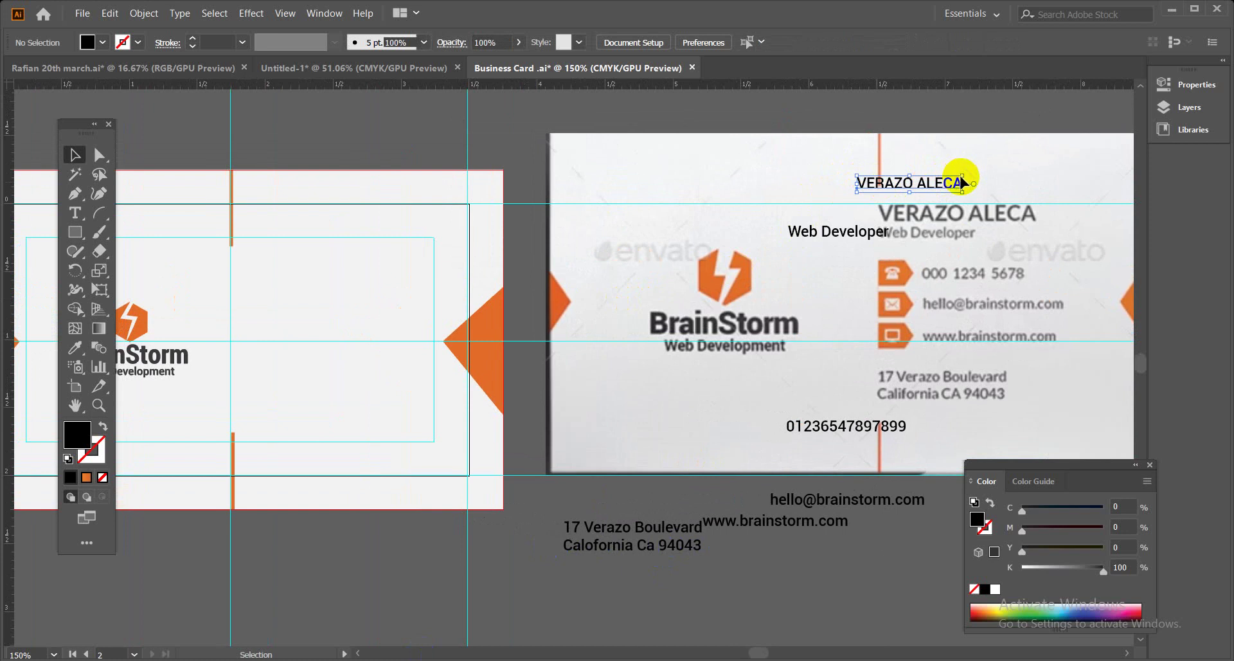
pyautogui.click(962, 178)
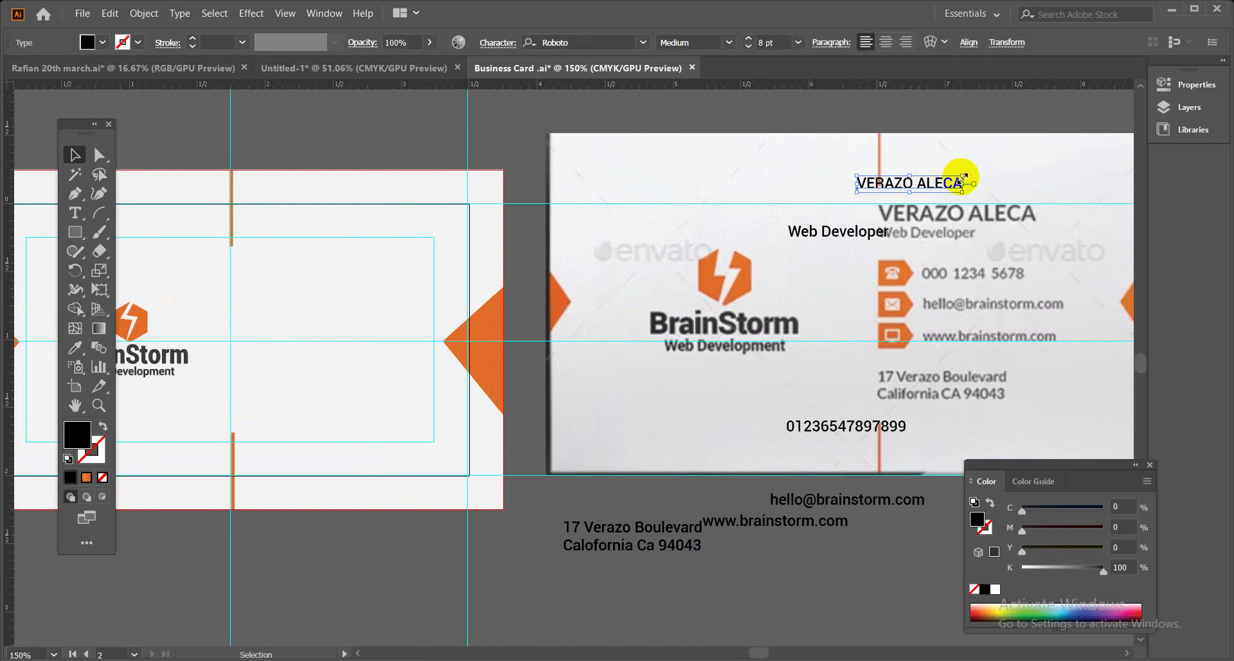
pyautogui.click(799, 42)
pyautogui.click(811, 186)
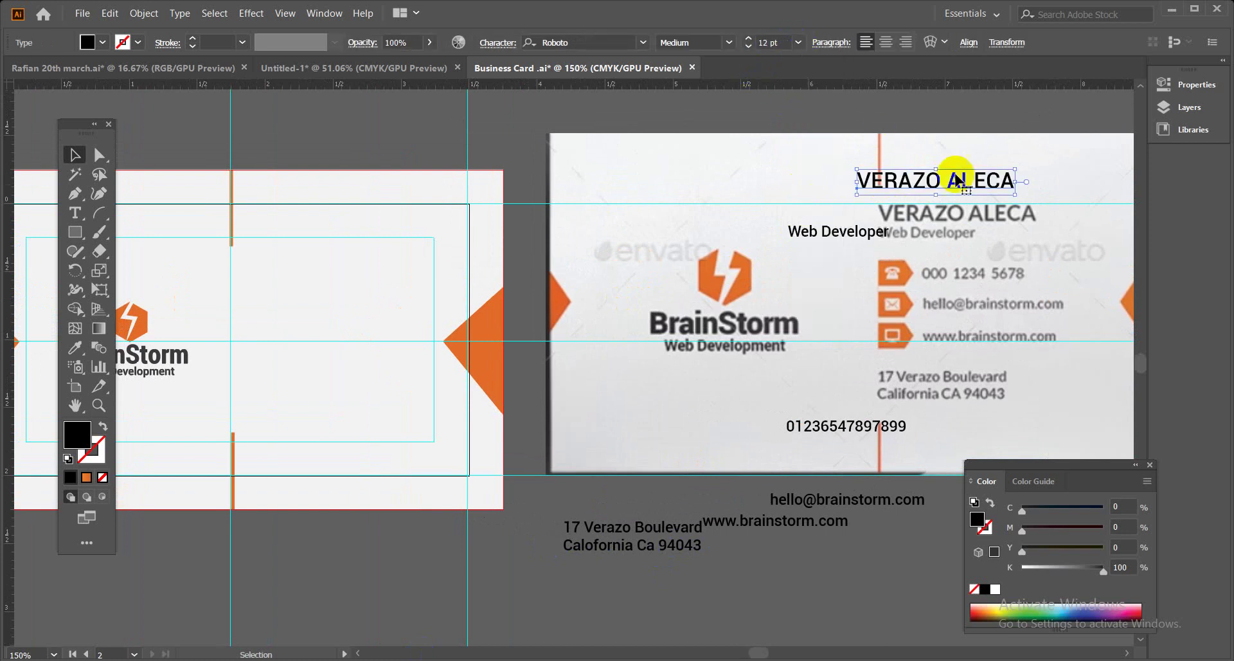
pyautogui.moveTo(939, 188); pyautogui.dragTo(842, 199)
pyautogui.moveTo(753, 186); pyautogui.dragTo(280, 272)
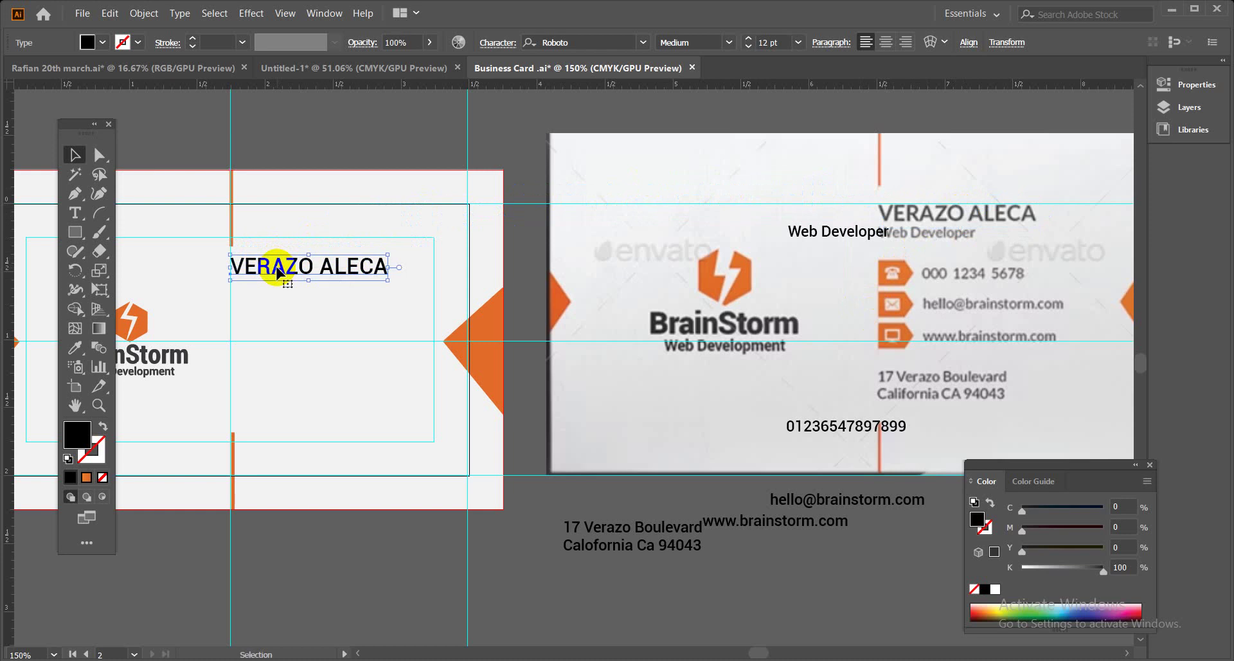
# Move Web Developer beneath the name and set it to Roboto Regular.
pyautogui.click(826, 237)
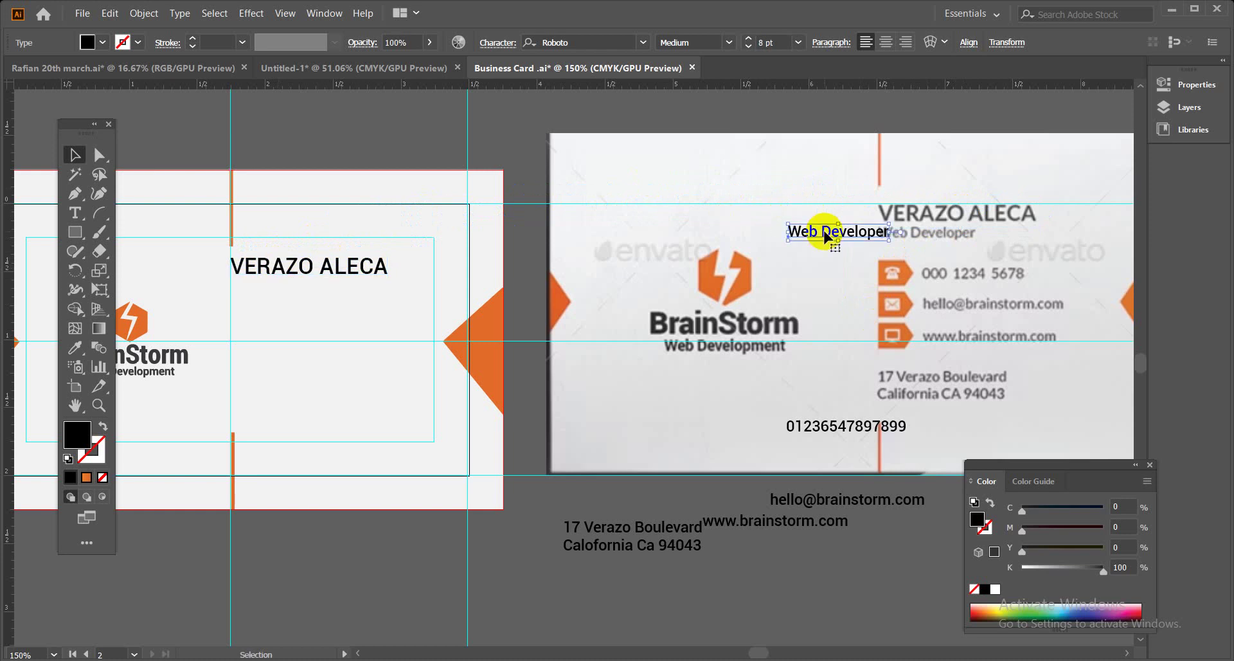
pyautogui.moveTo(824, 231); pyautogui.dragTo(267, 292)
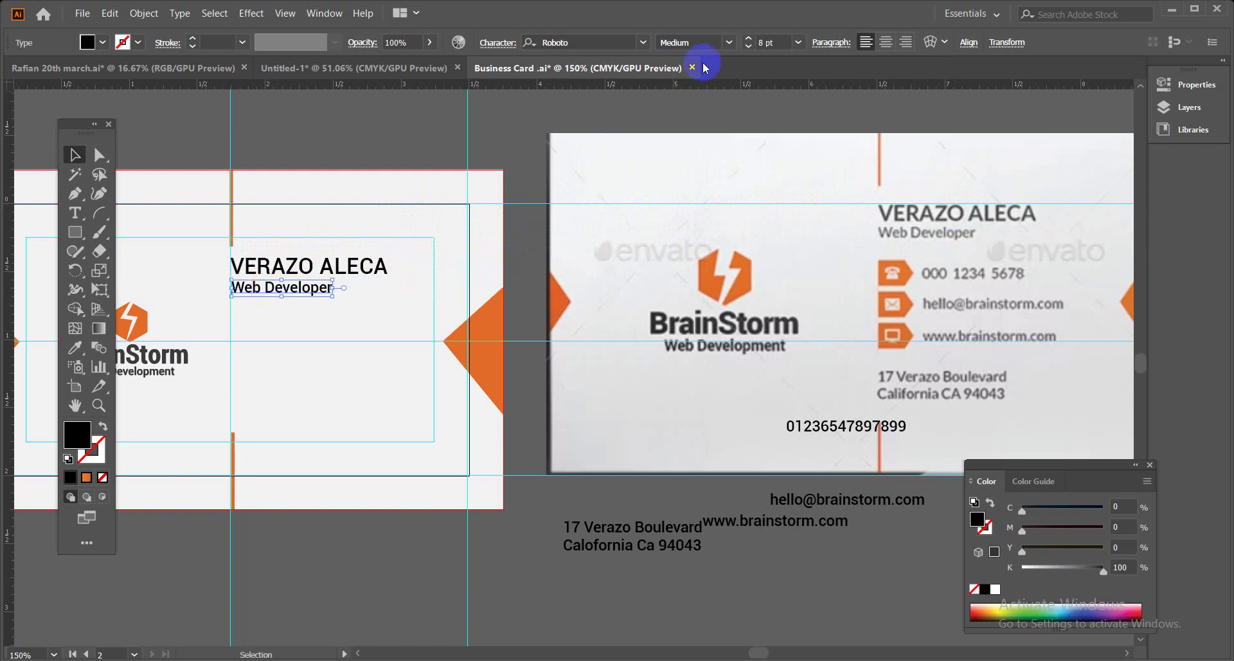
pyautogui.click(728, 42)
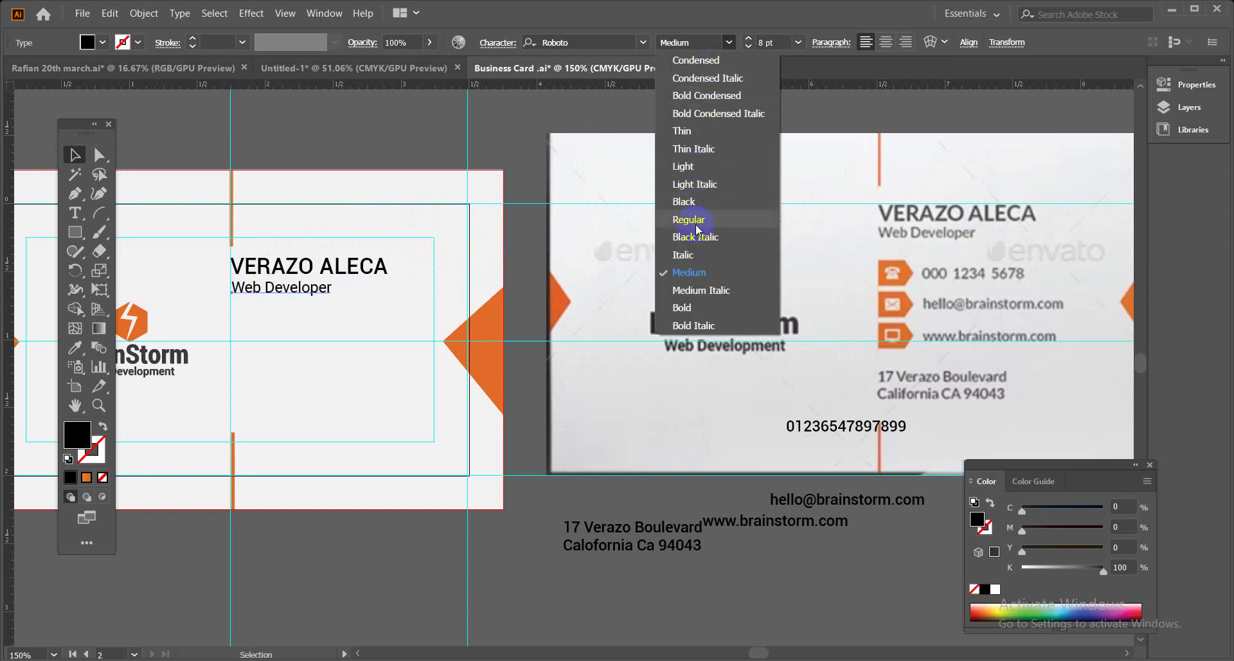
pyautogui.click(638, 209)
pyautogui.click(558, 127)
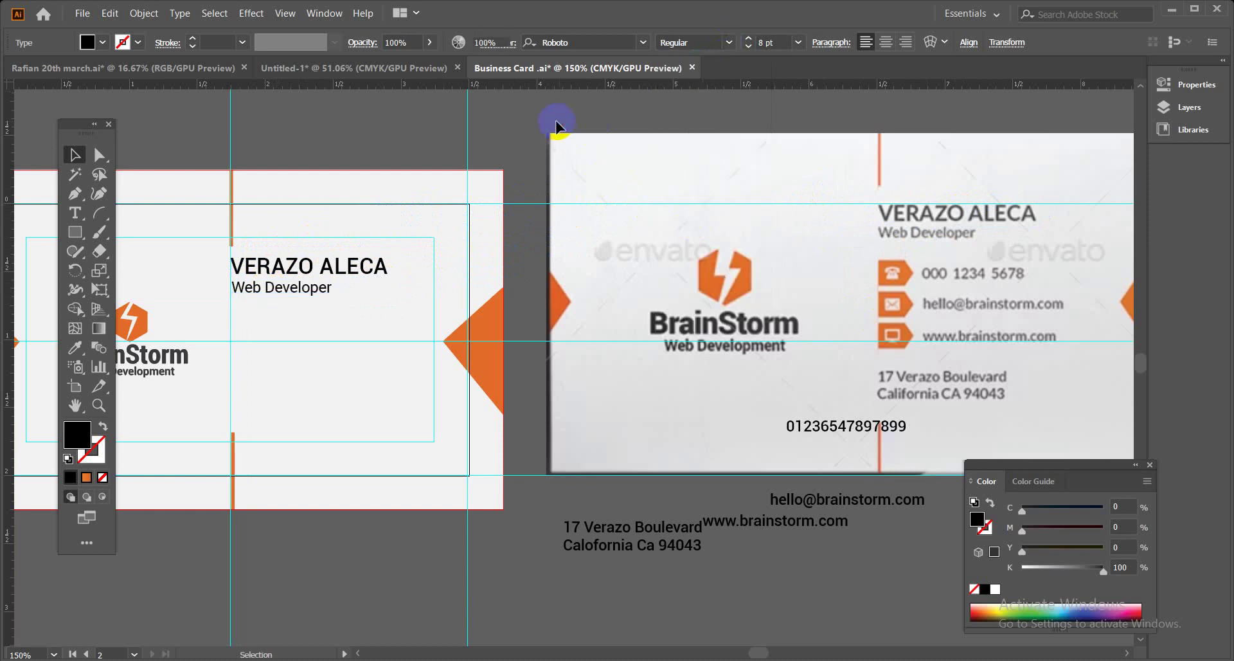
pyautogui.moveTo(647, 294); pyautogui.dragTo(646, 283)
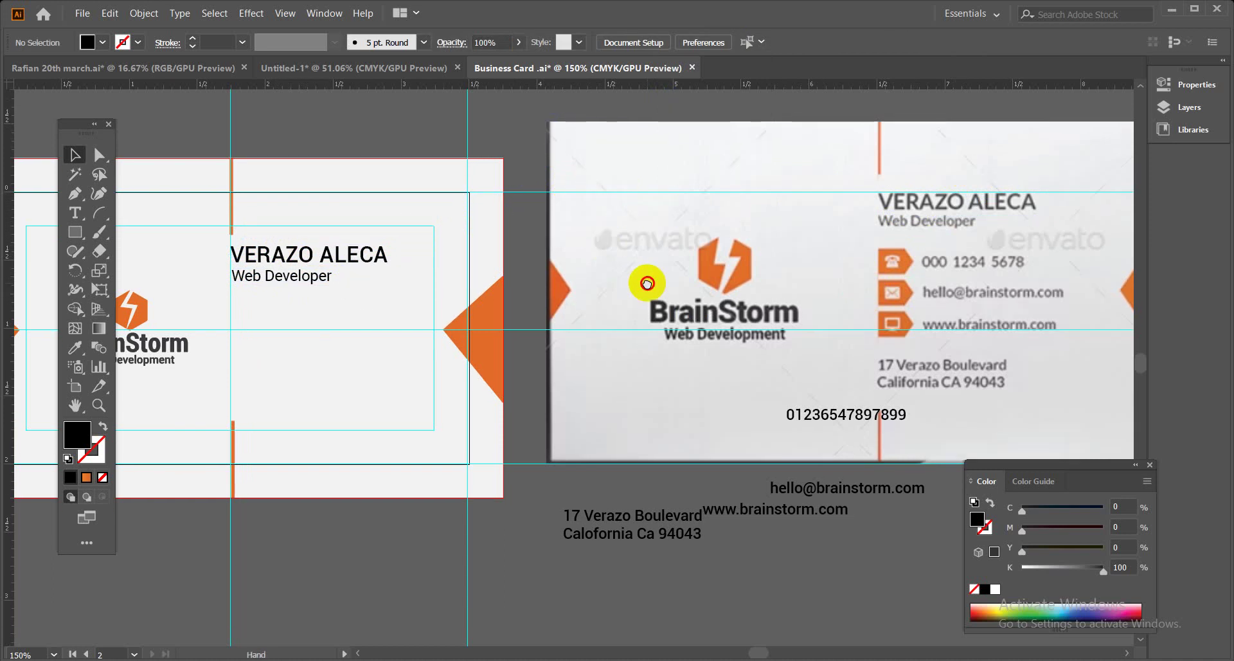
pyautogui.click(322, 281)
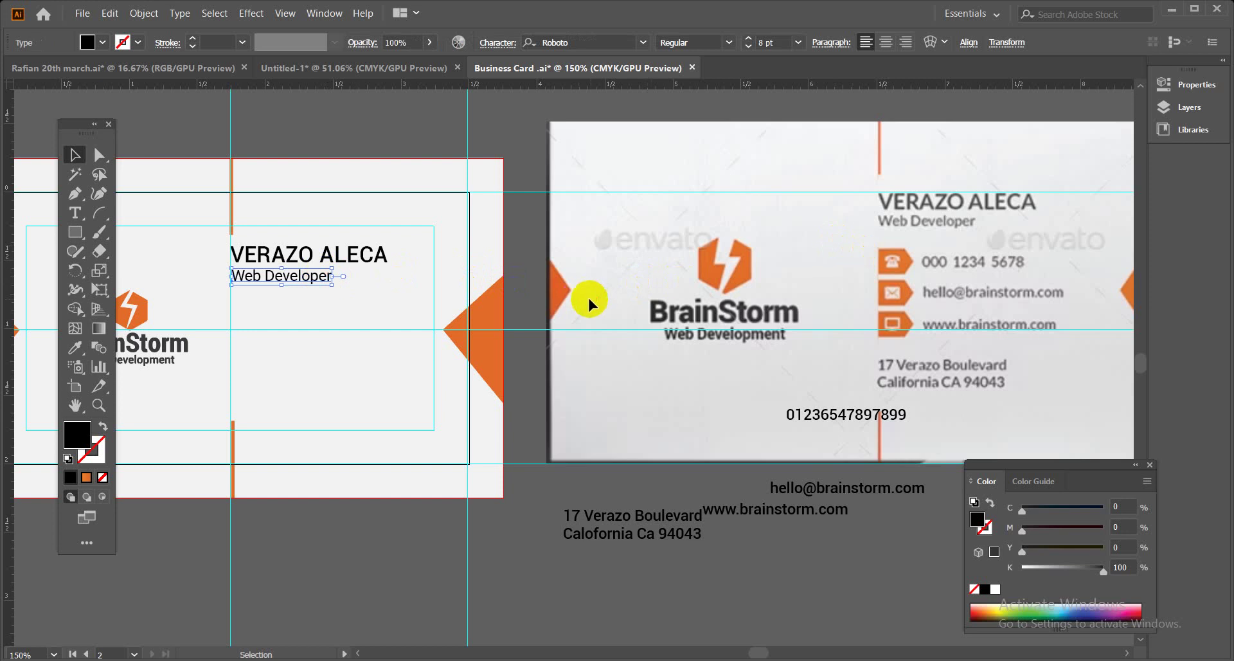
pyautogui.hotkey('ctrl', 'shift', 'a')
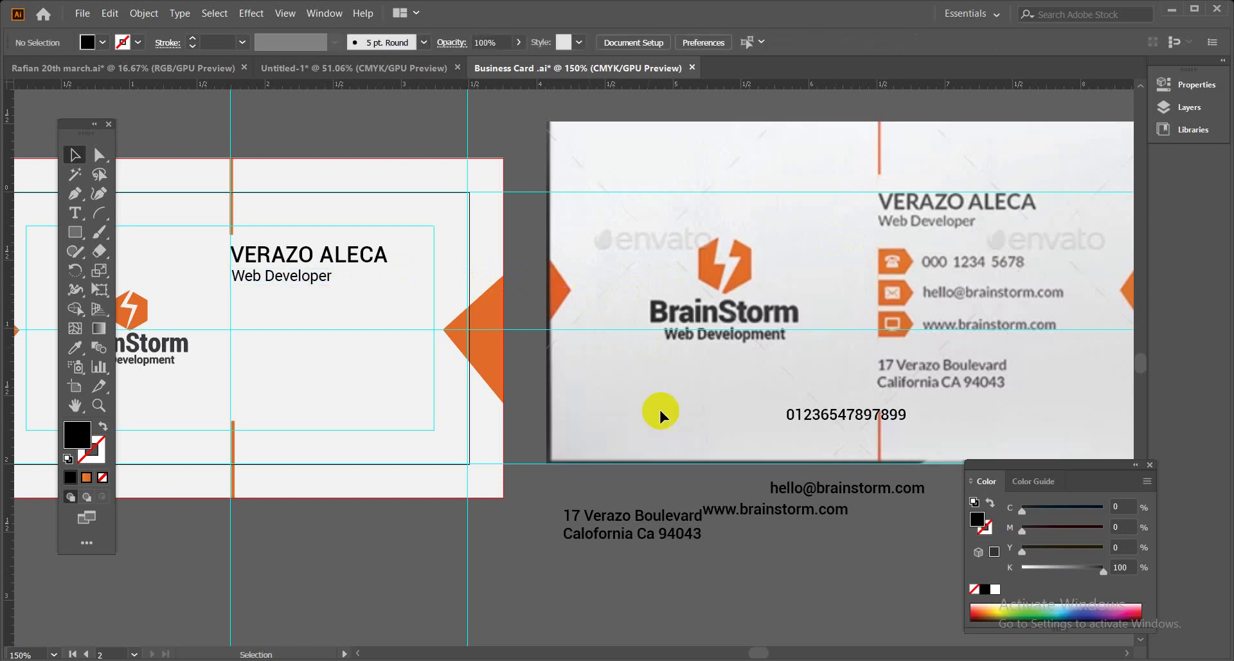
pyautogui.moveTo(882, 418); pyautogui.dragTo(368, 312)
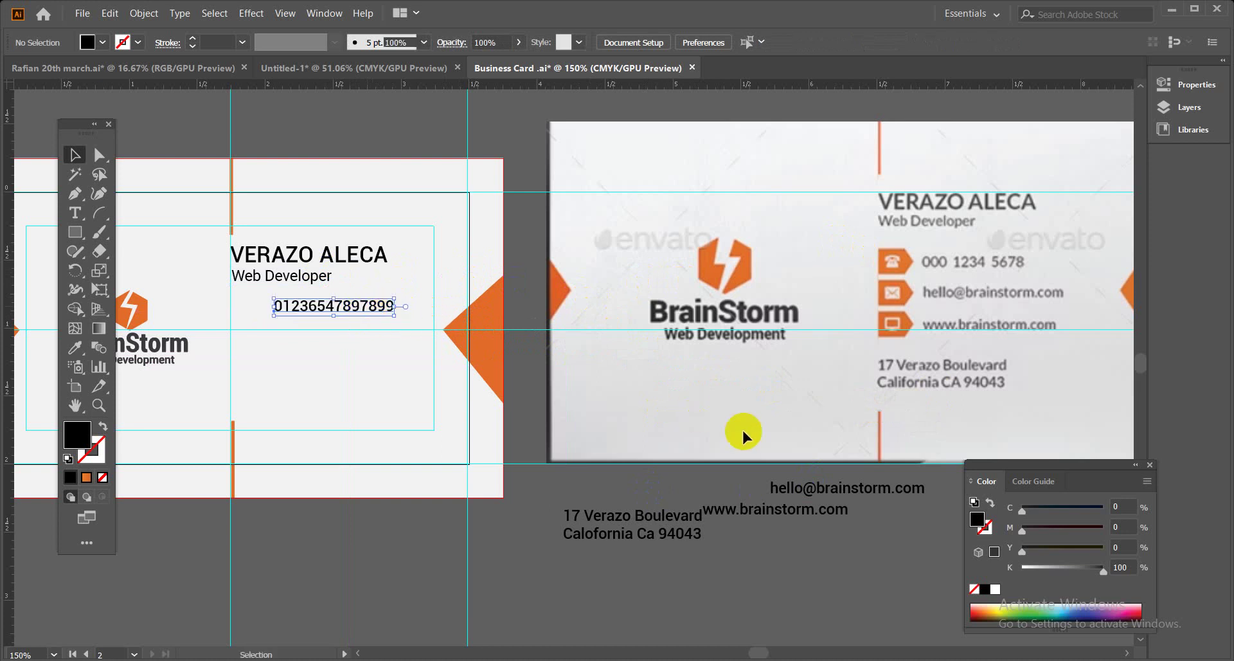
pyautogui.moveTo(810, 485); pyautogui.dragTo(301, 339)
pyautogui.moveTo(771, 509); pyautogui.dragTo(344, 384)
pyautogui.moveTo(646, 530); pyautogui.dragTo(309, 406)
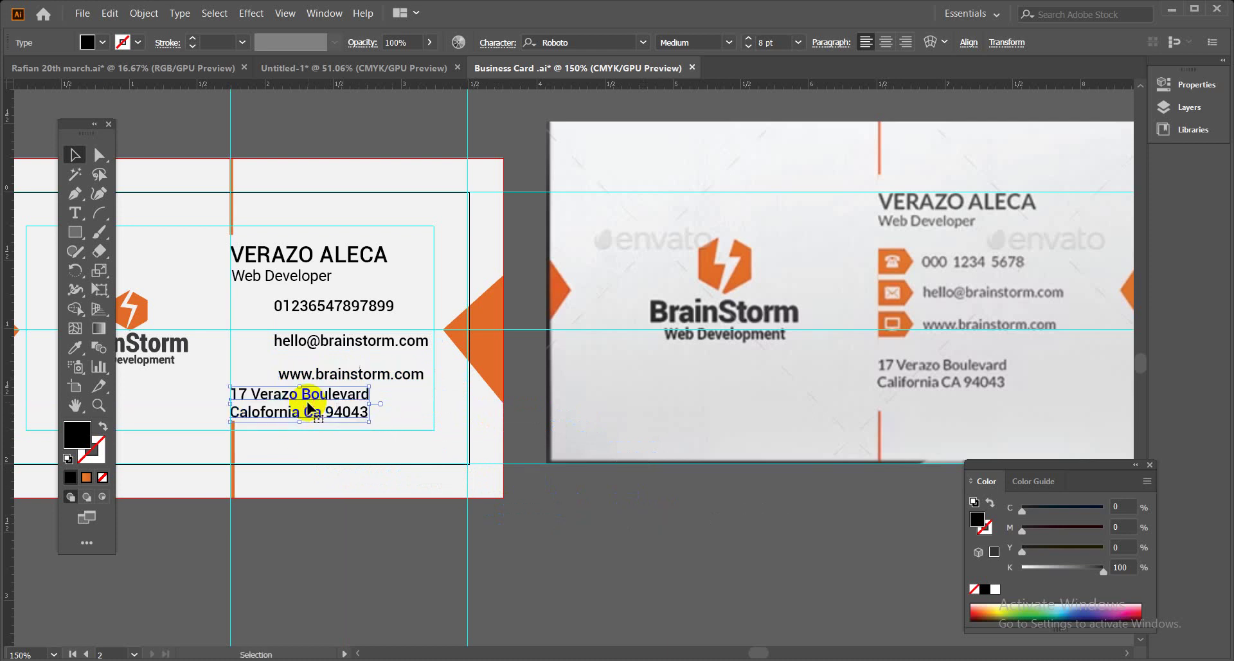
pyautogui.click(375, 569)
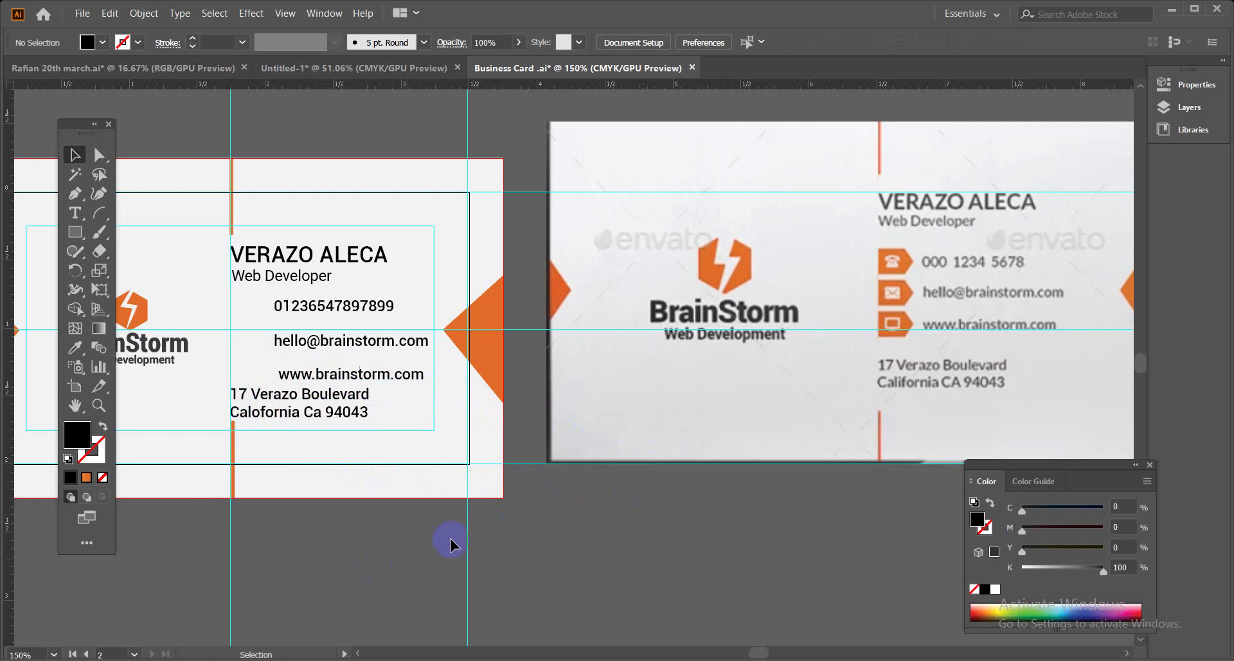
# Zoom the card to 200% and bring the Chrome meeting window forward.
pyautogui.hotkey('ctrl', '=')
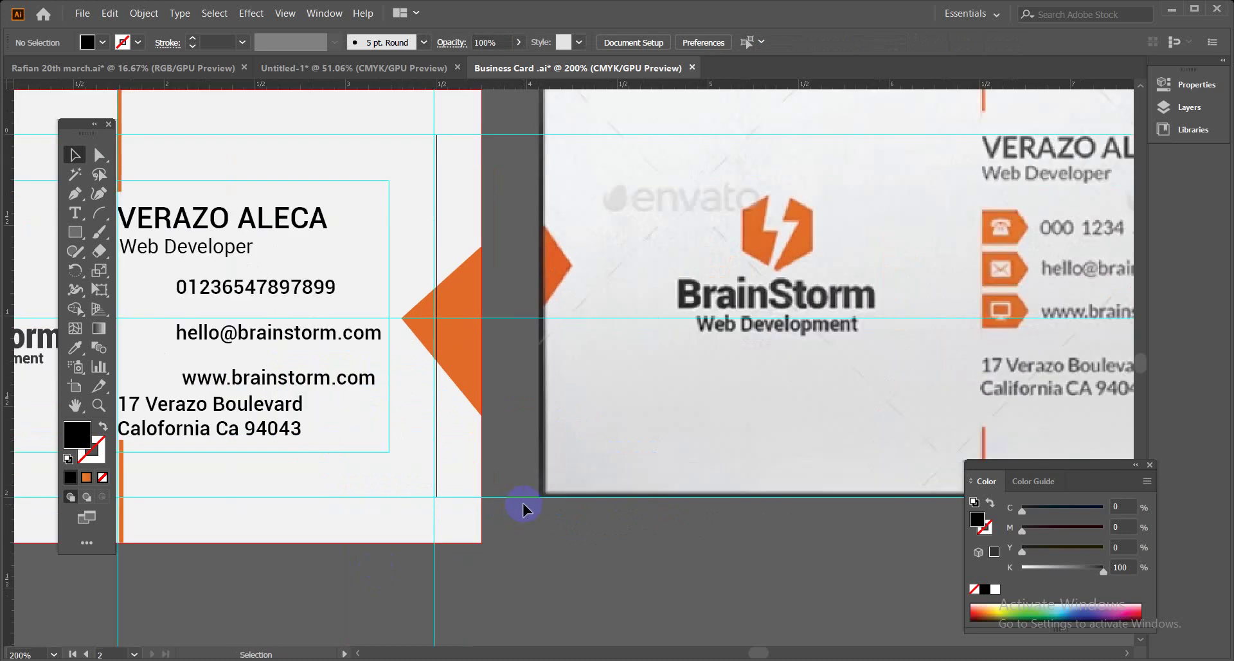
pyautogui.moveTo(917, 361); pyautogui.dragTo(763, 405)
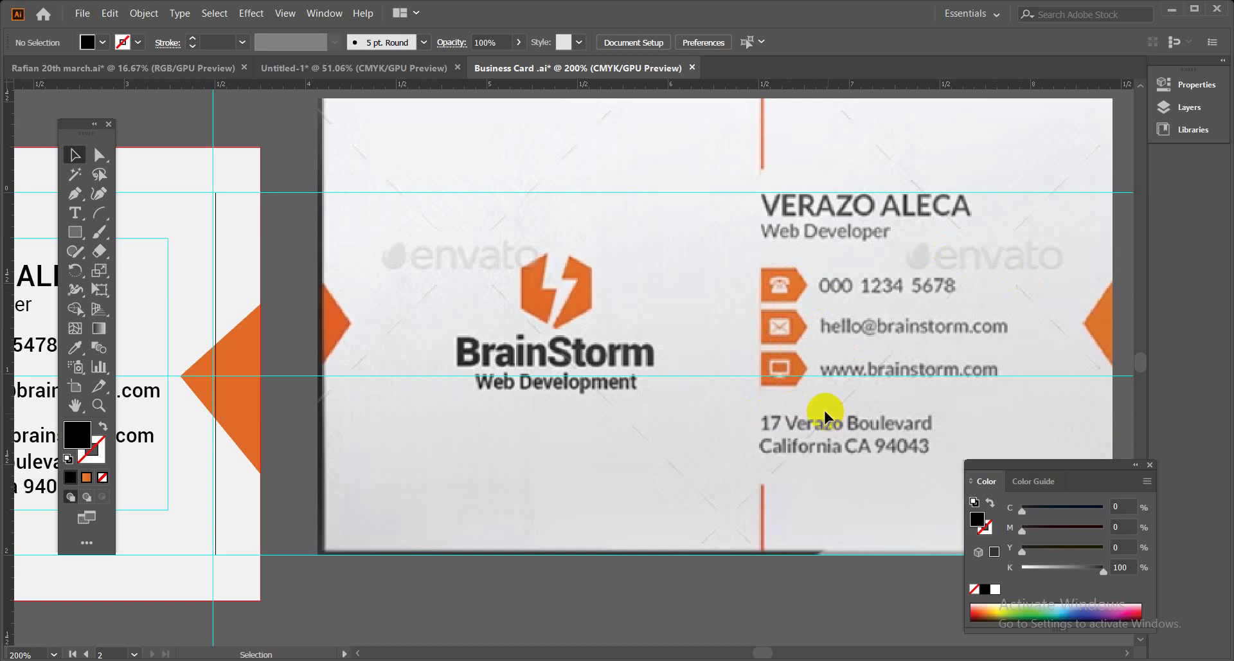
pyautogui.click(206, 620)
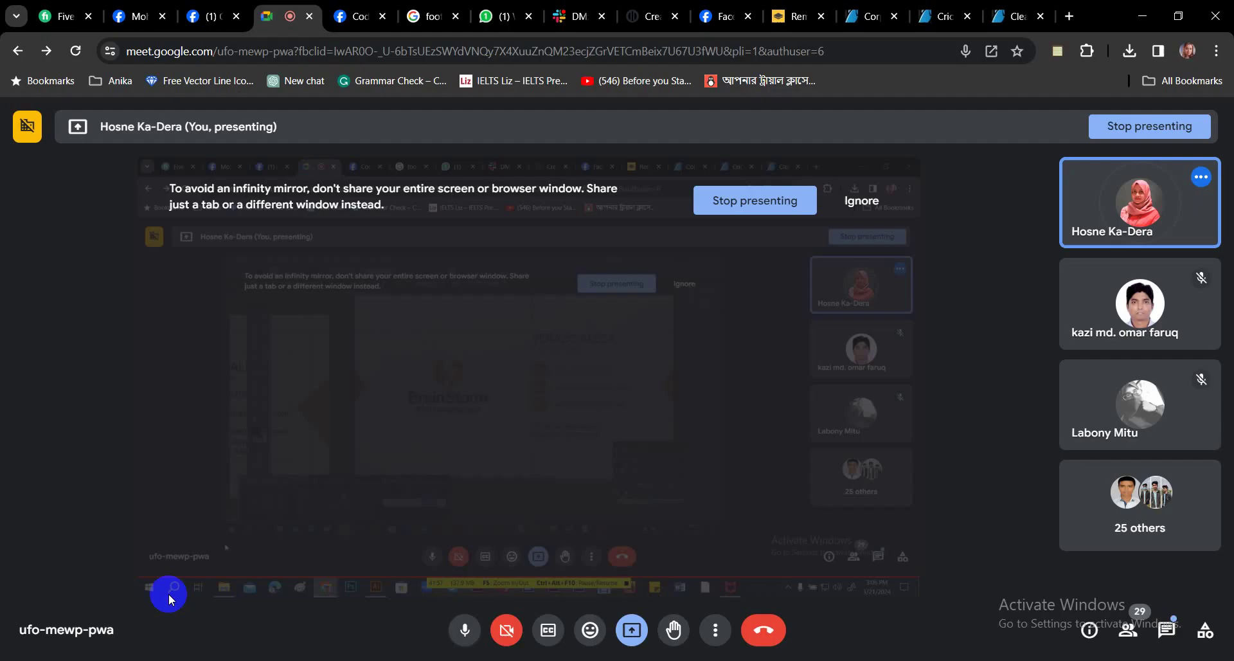
# In a new Chrome tab, search Google for flaticon and open the Flaticon website.
pyautogui.click(1068, 16)
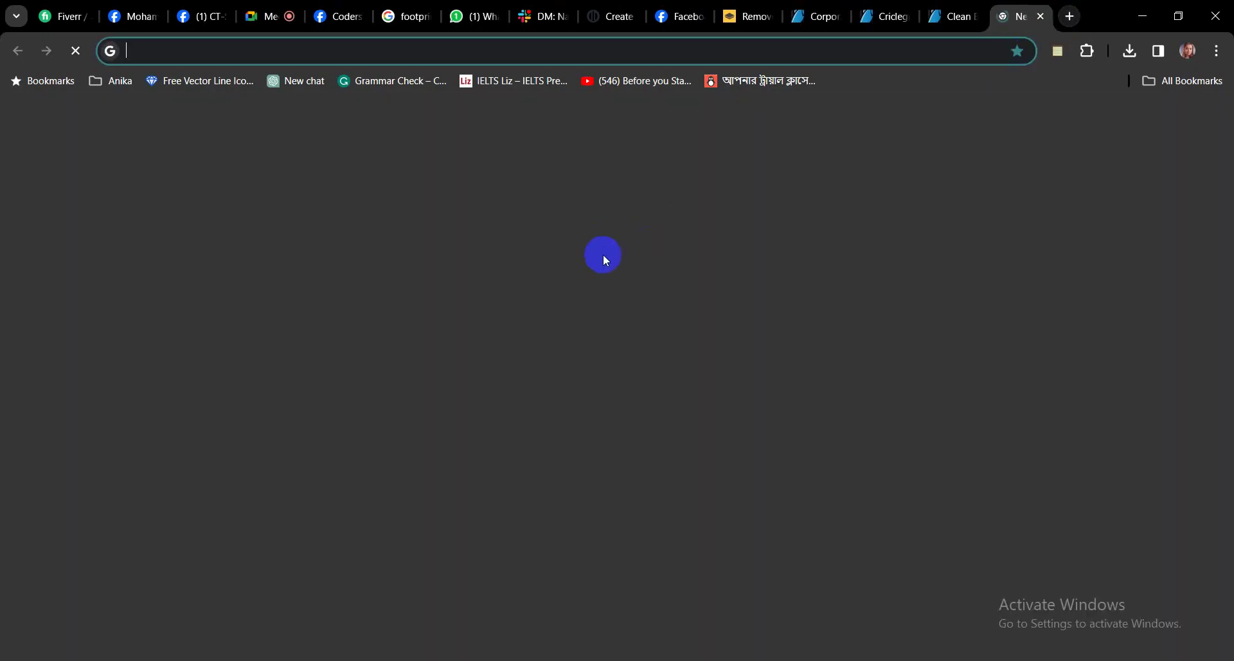
pyautogui.click(590, 351)
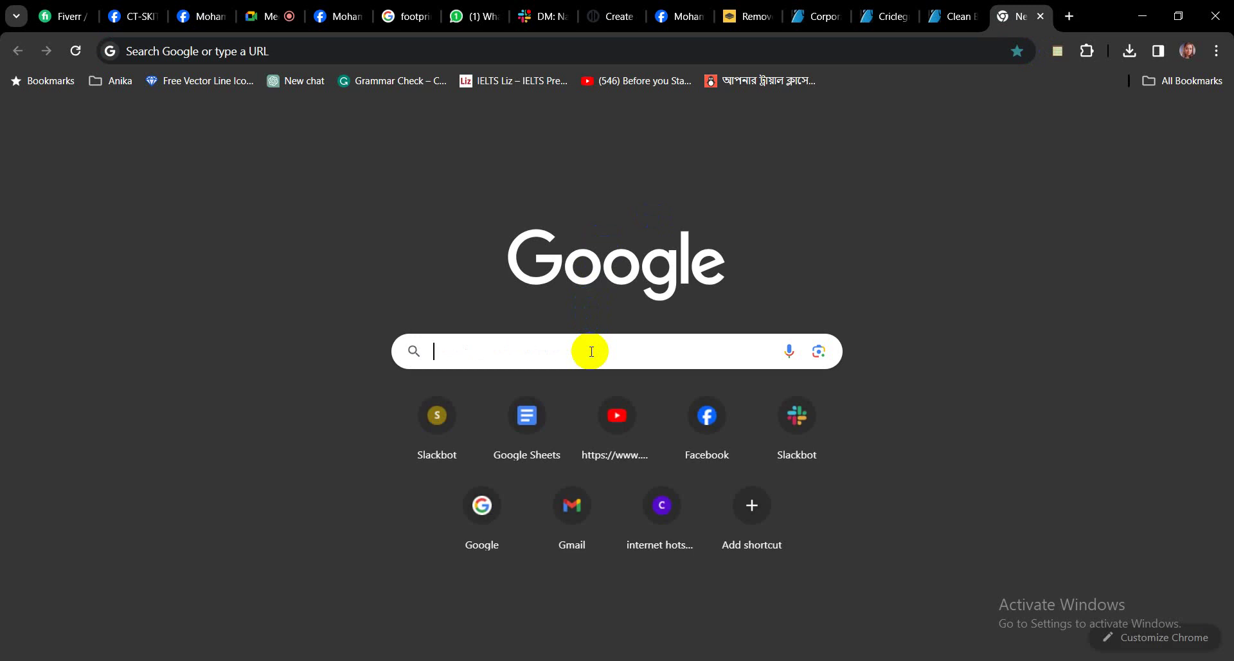
pyautogui.write('FLA')
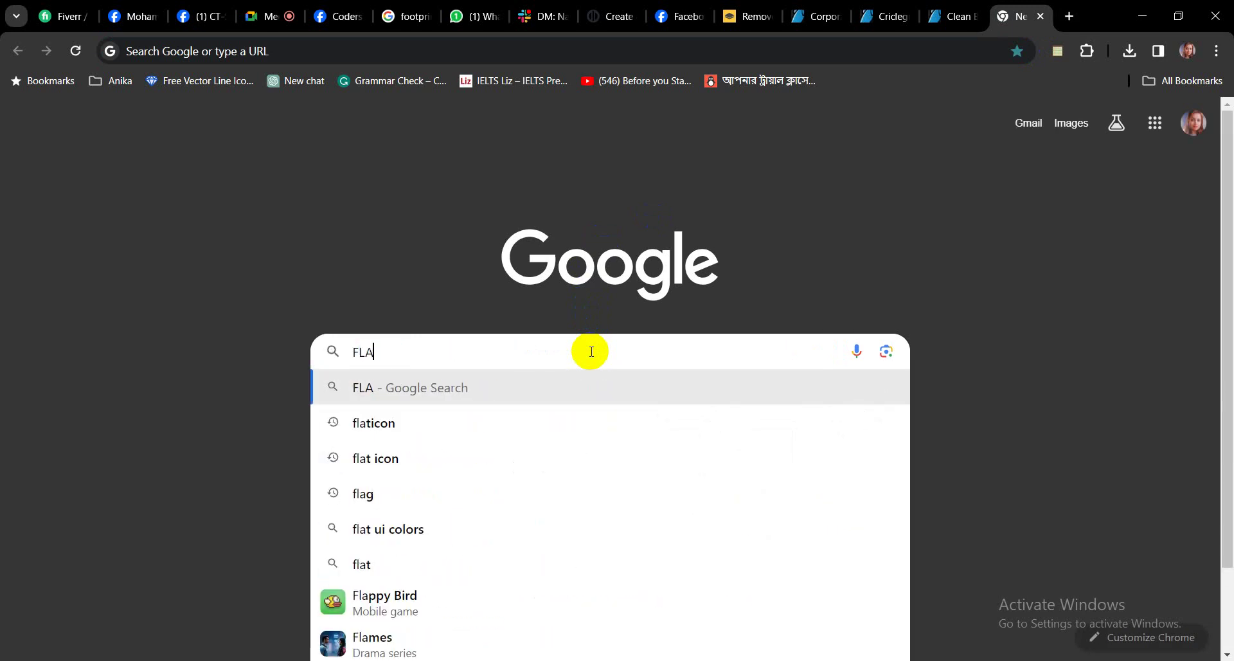
pyautogui.click(431, 419)
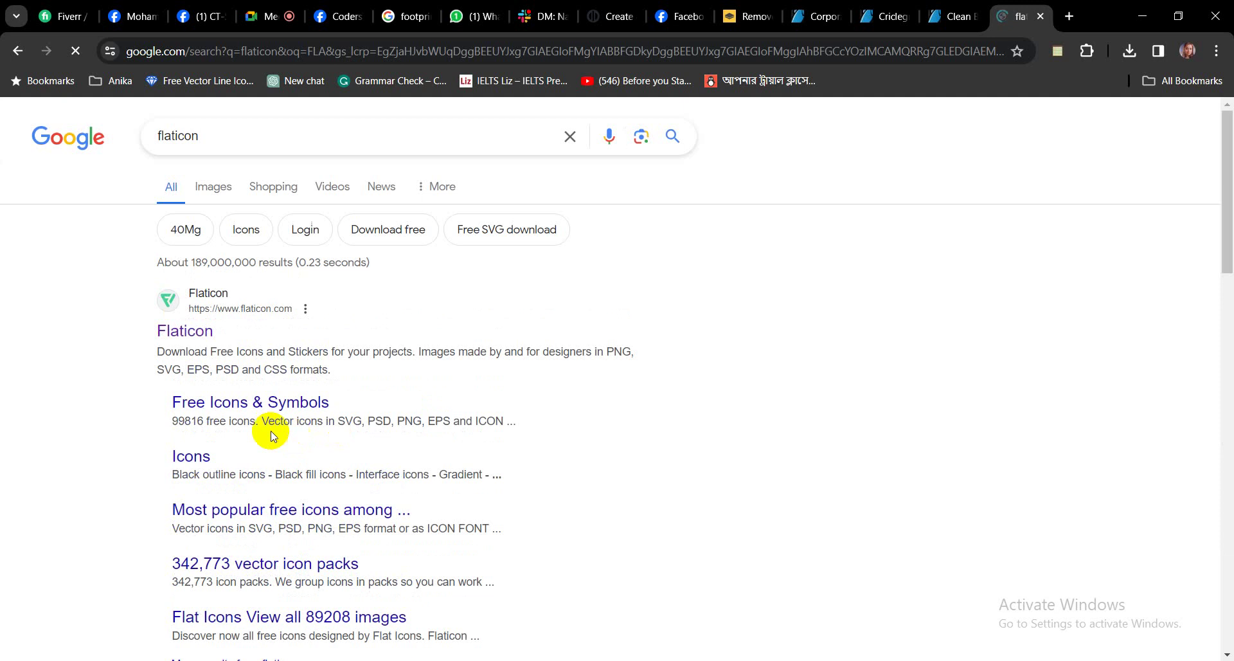
pyautogui.click(186, 331)
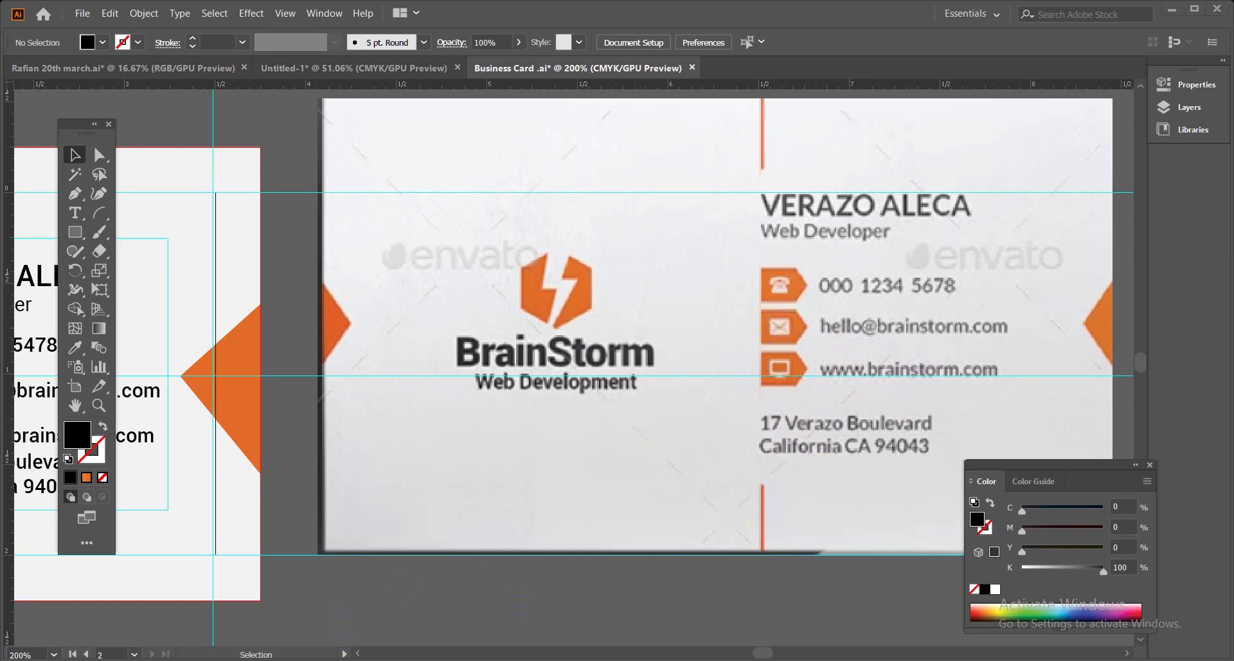
pyautogui.click(152, 606)
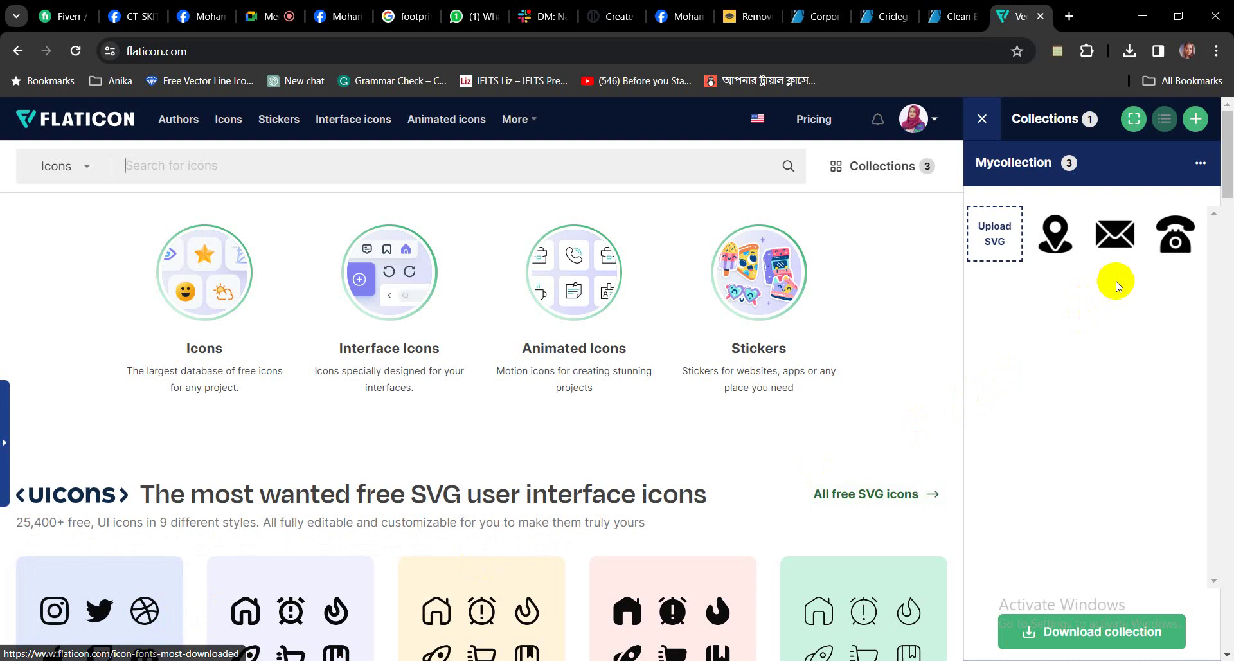
# Remove the location pin from the collection and search Flaticon for 'ponitor'.
pyautogui.moveTo(1128, 244)
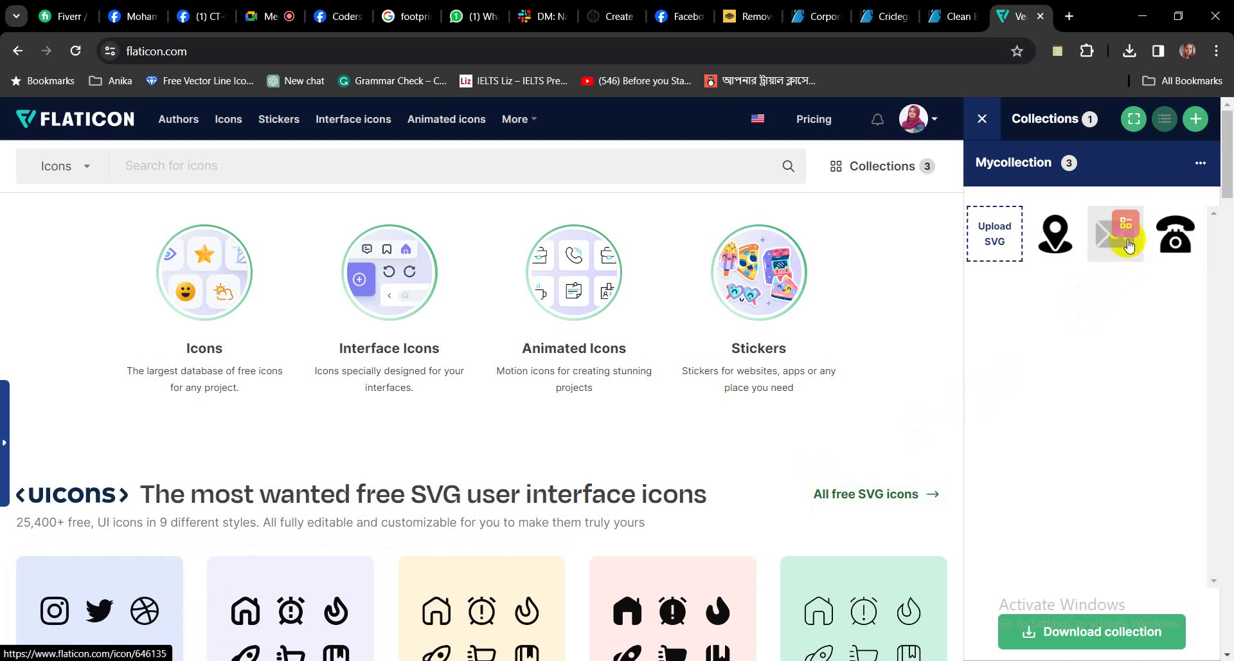
pyautogui.click(1064, 224)
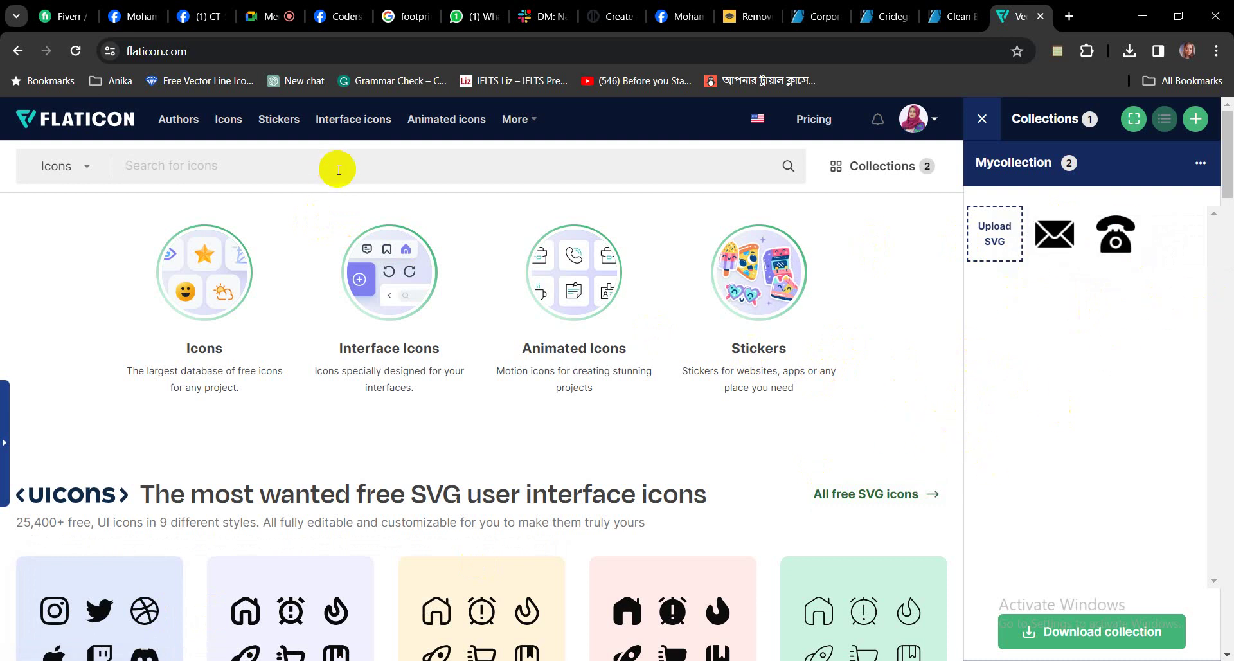
pyautogui.click(338, 169)
pyautogui.write('poni')
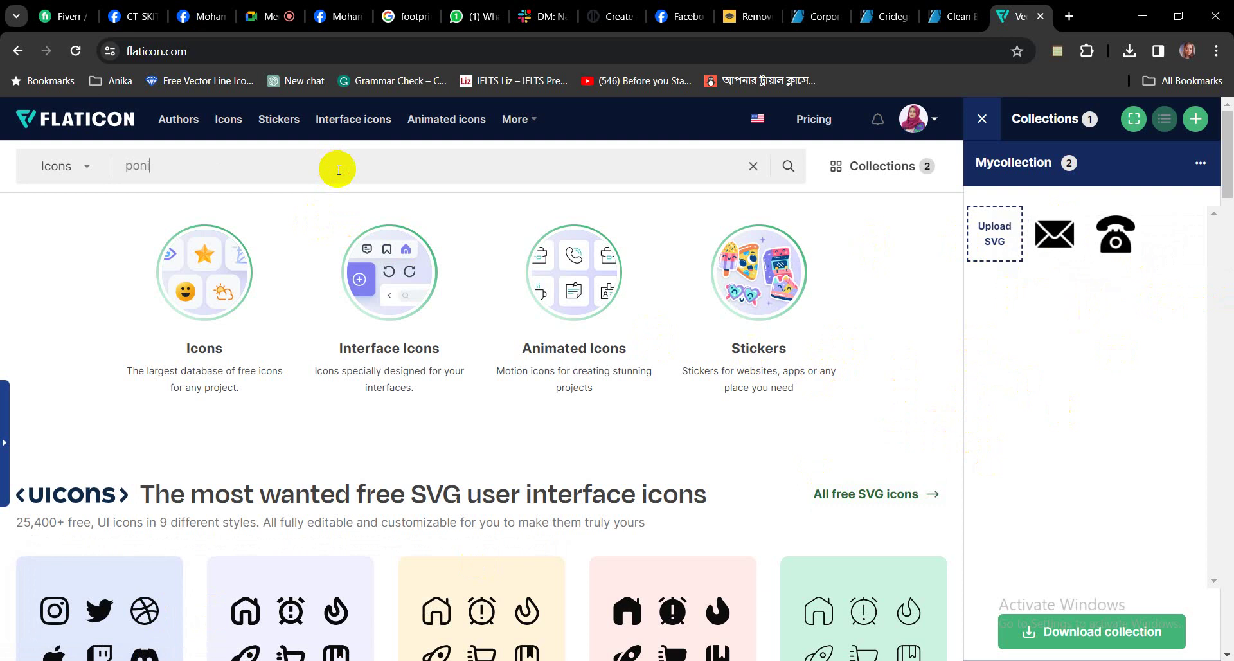
pyautogui.write('tor')
pyautogui.press('Return')
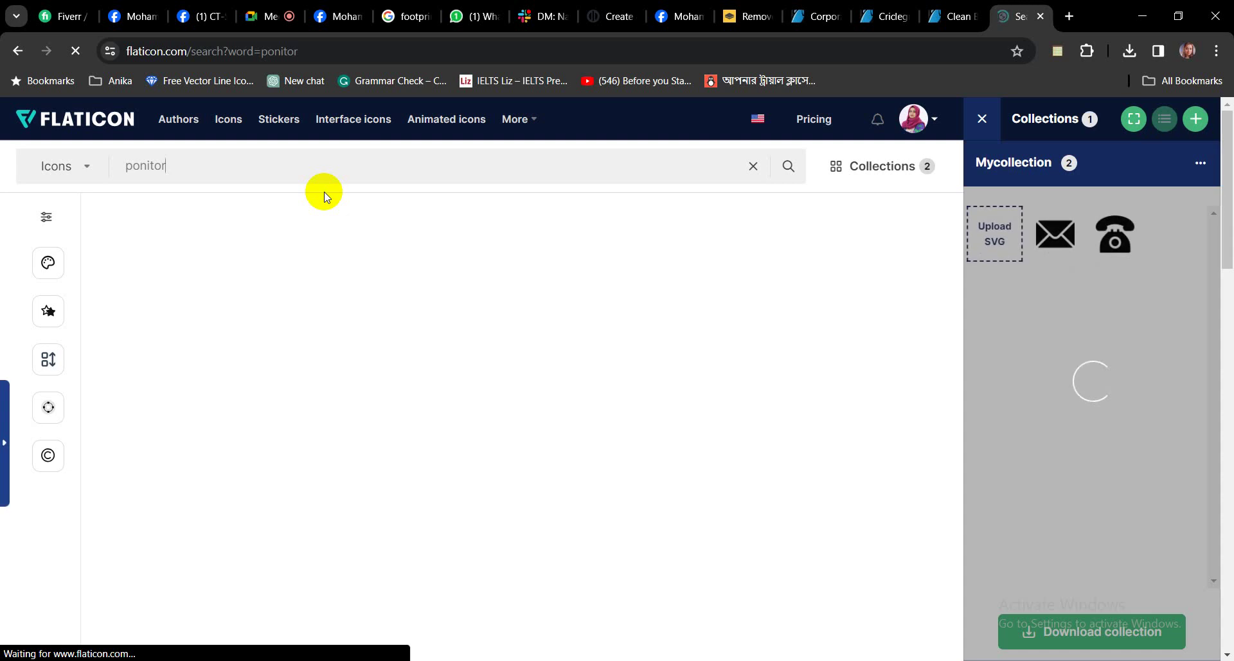
pyautogui.scroll(-10, 248, 358)
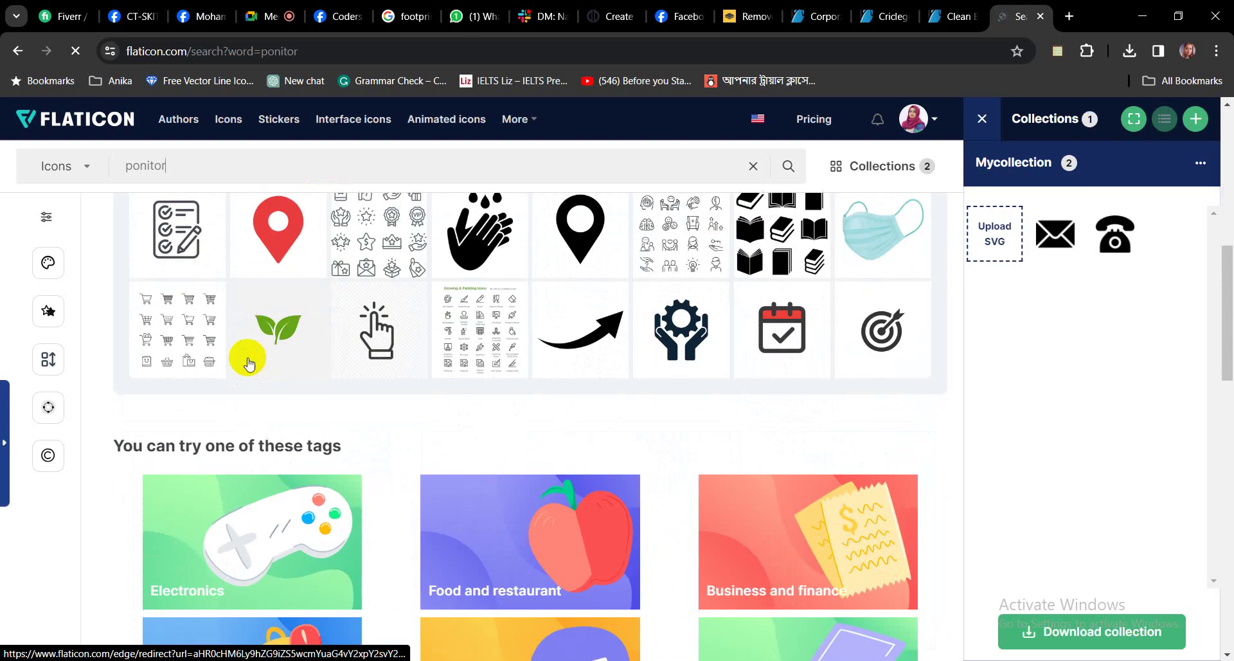
pyautogui.scroll(5, 248, 358)
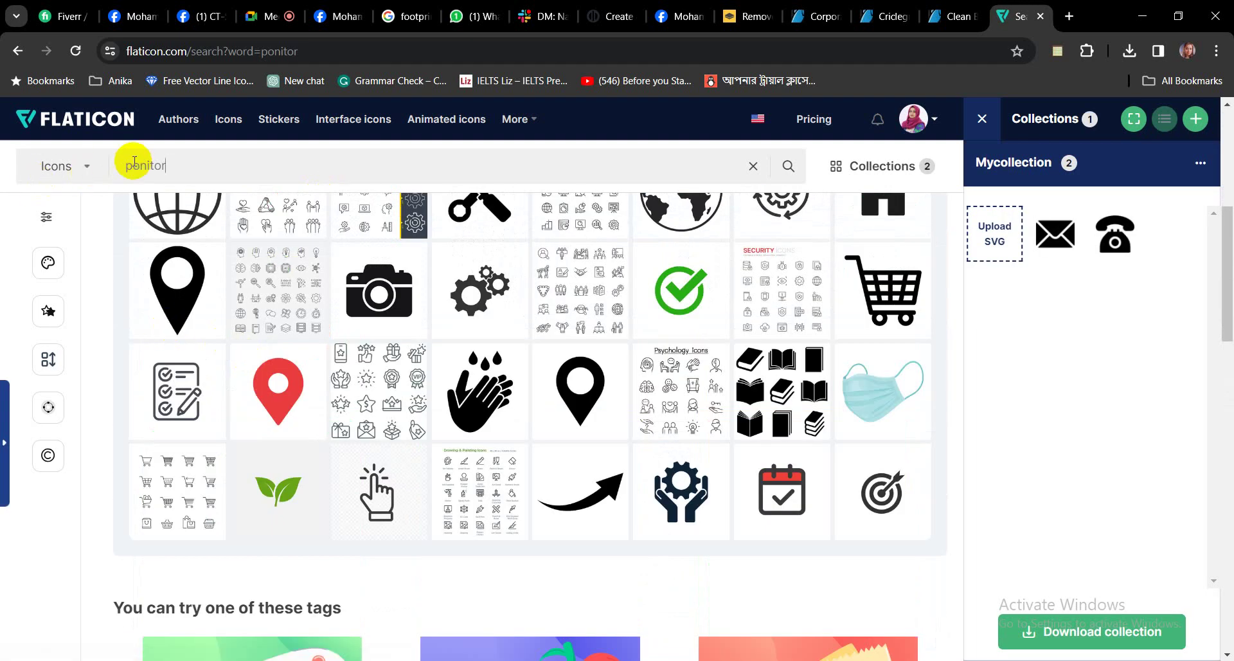
# Correct the search to 'monitor', close the blank popup and scroll to the results.
pyautogui.click(108, 165)
pyautogui.press('Delete')
pyautogui.write('m')
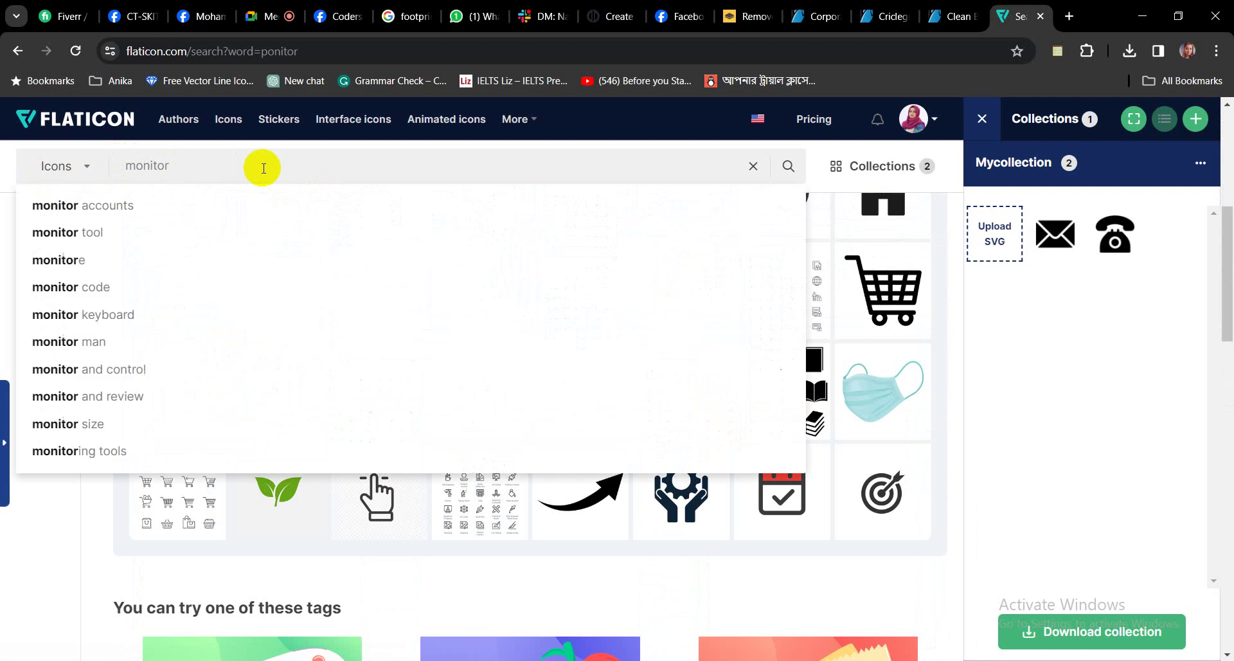
pyautogui.press('Return')
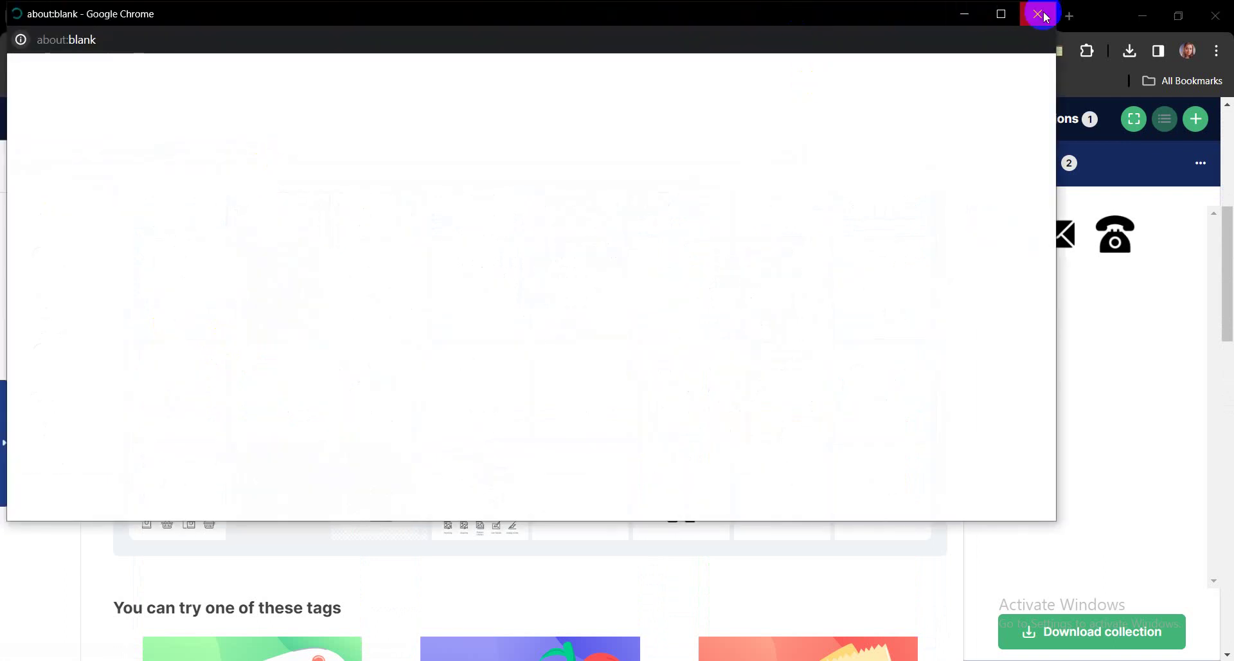
pyautogui.click(1038, 14)
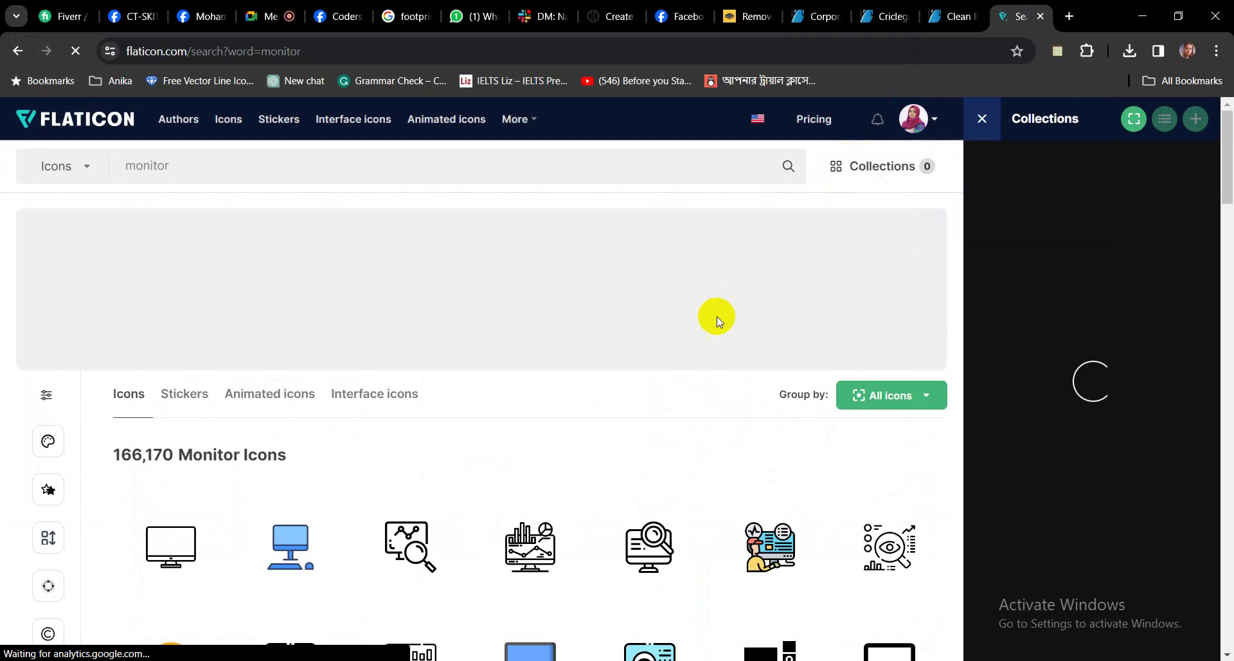
pyautogui.scroll(-3, 682, 345)
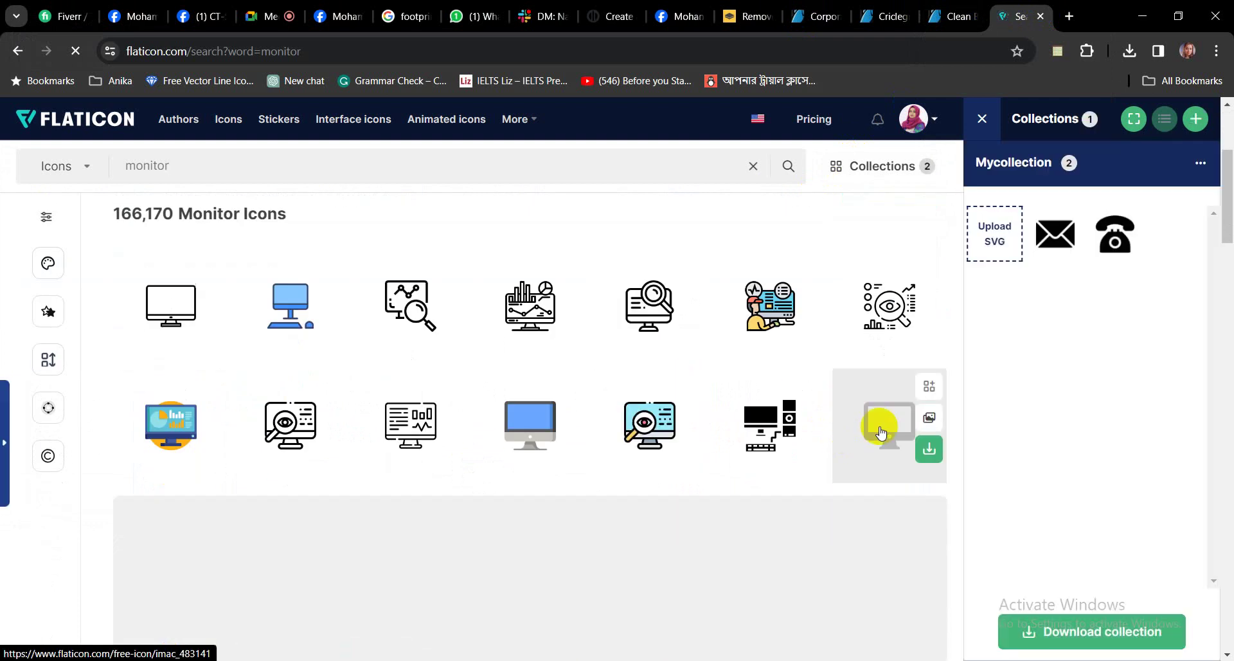
# Start a free PNG download of the black imac monitor icon.
pyautogui.click(880, 432)
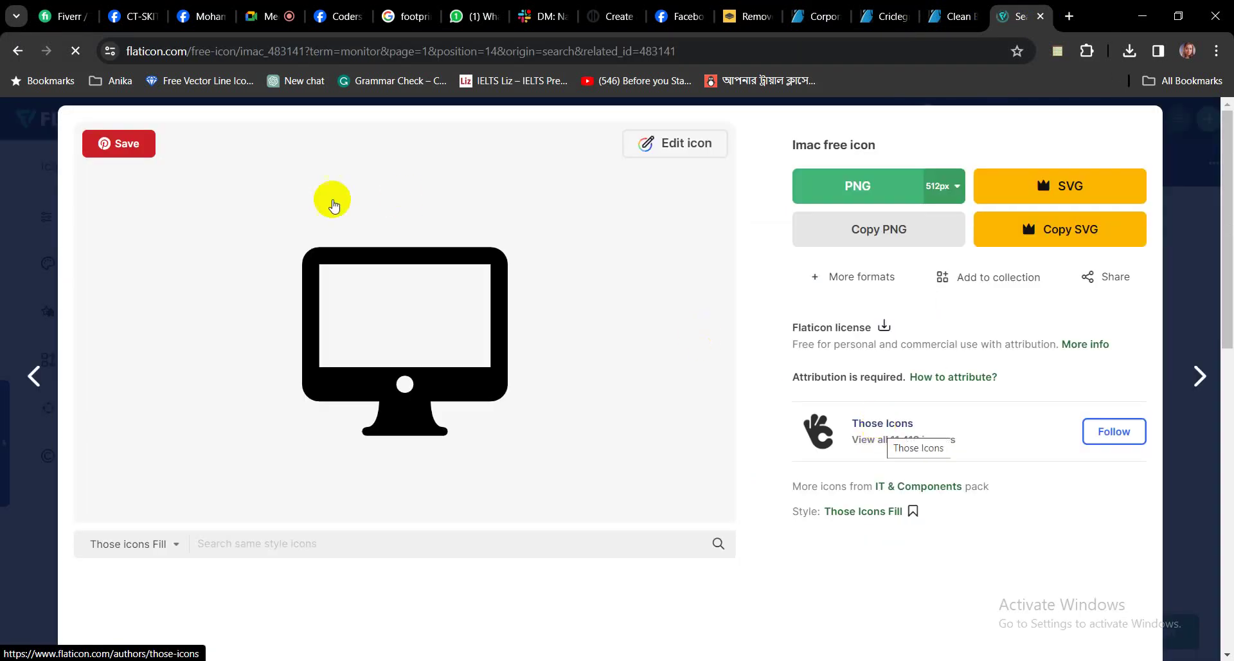
pyautogui.click(862, 187)
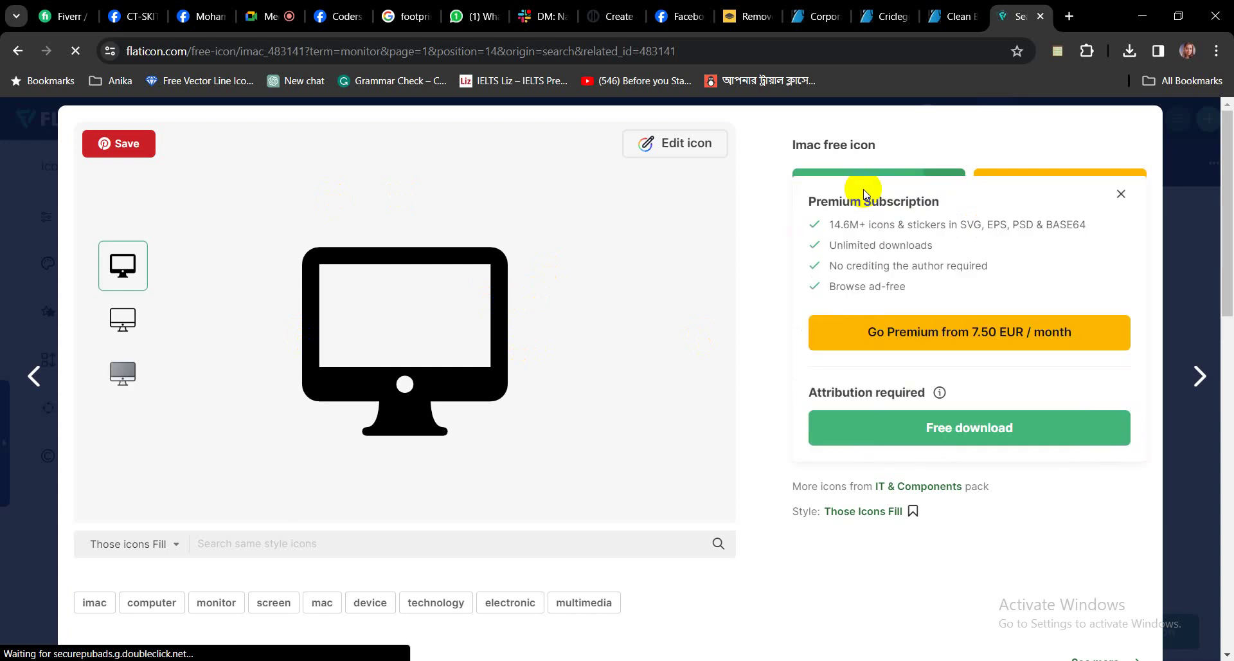
pyautogui.click(957, 426)
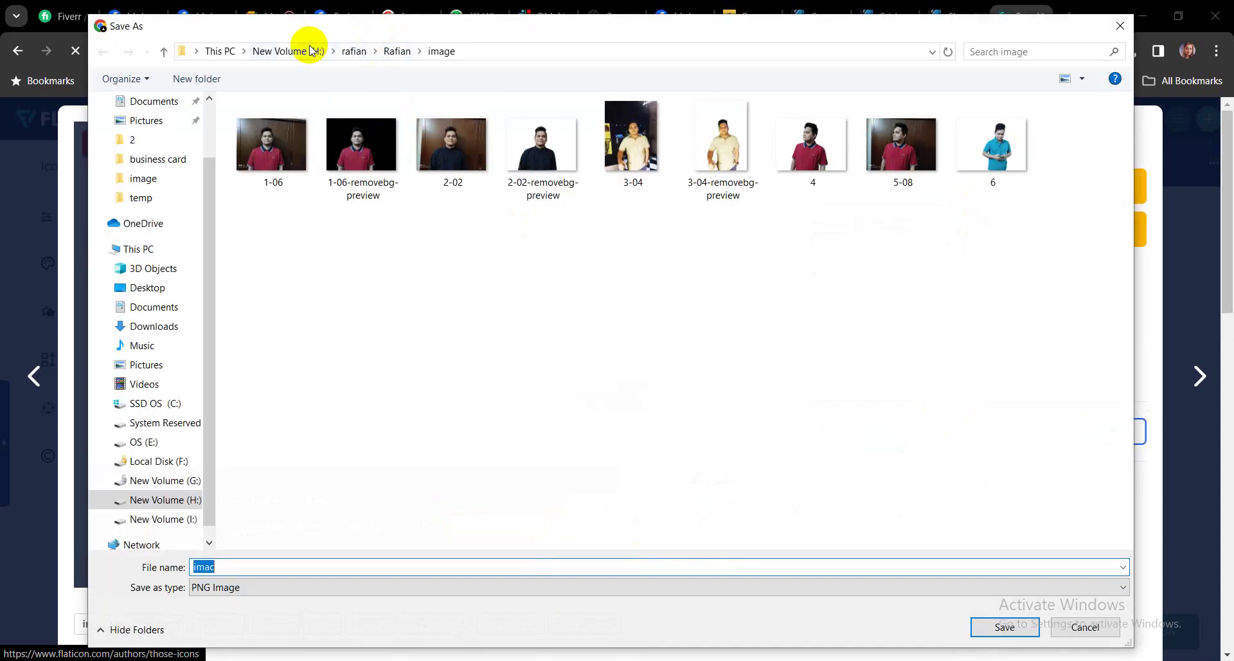
# Save the imac PNG in Desktop > skit 44 > business card > png.
pyautogui.scroll(2, 207, 118)
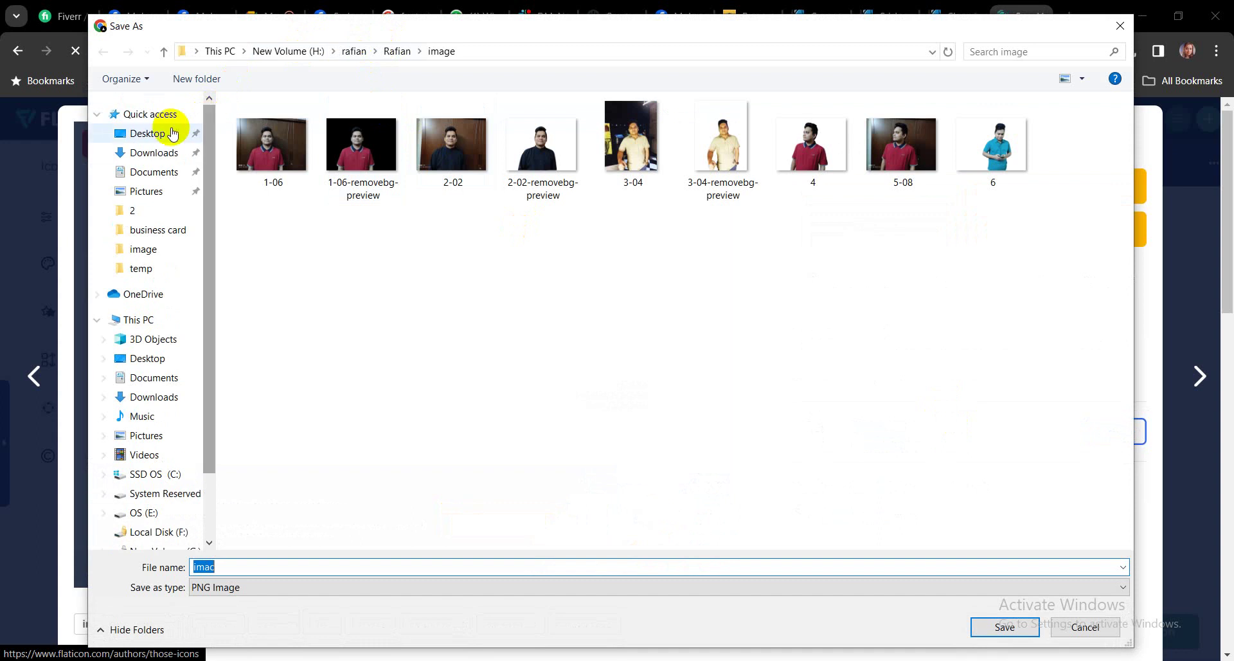
pyautogui.click(171, 133)
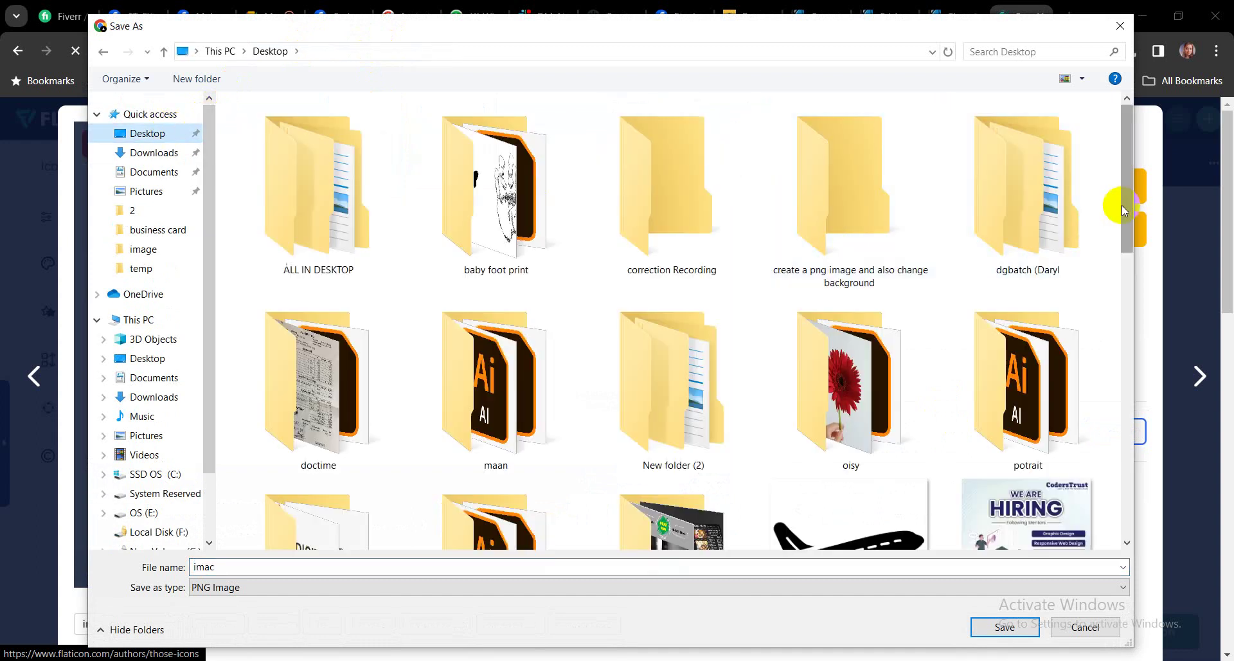
pyautogui.moveTo(1121, 205); pyautogui.dragTo(1125, 220)
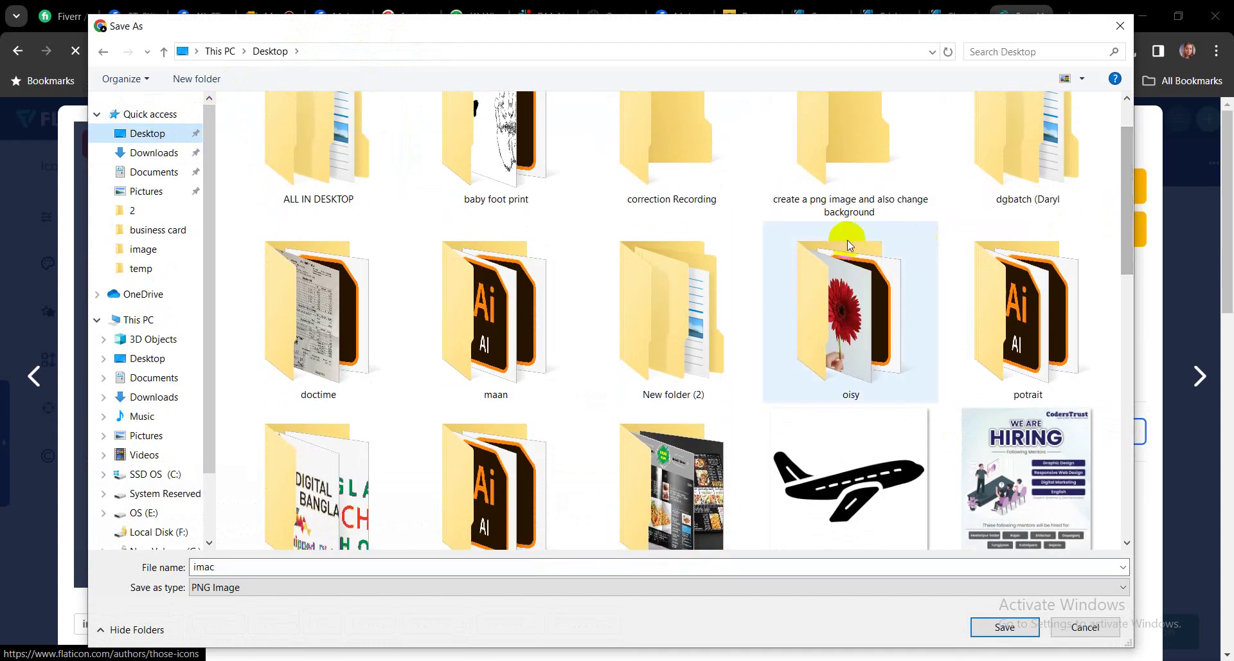
pyautogui.scroll(-1, 780, 391)
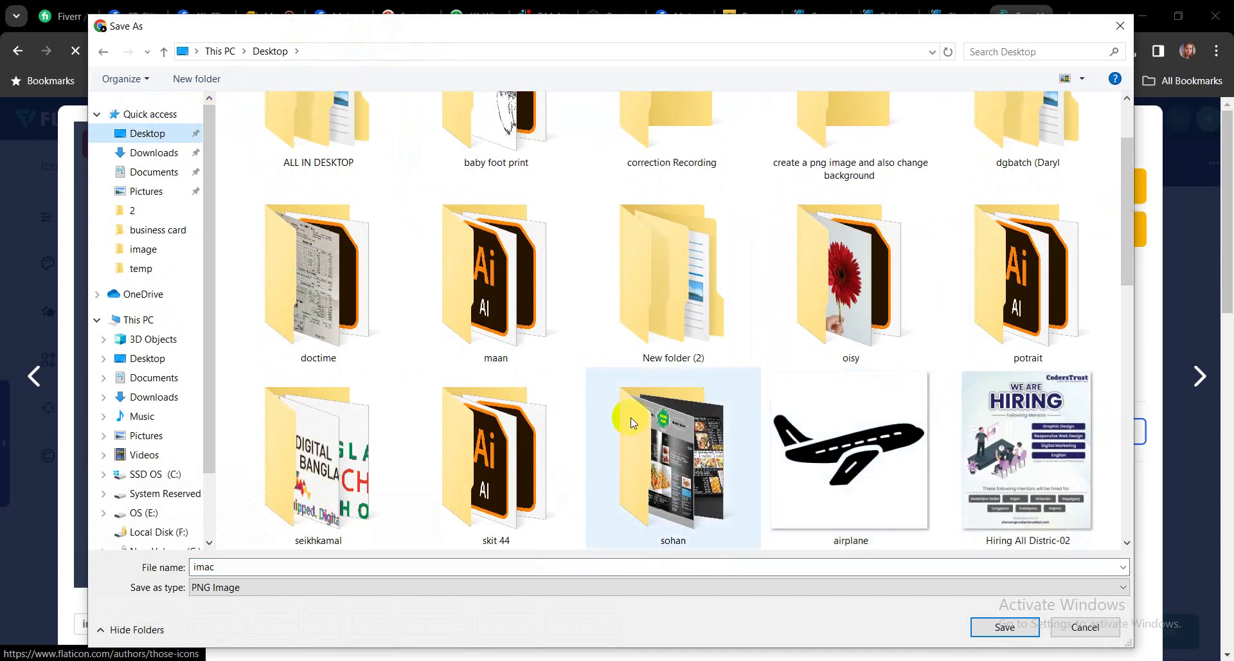
pyautogui.click(500, 482)
pyautogui.doubleClick(500, 483)
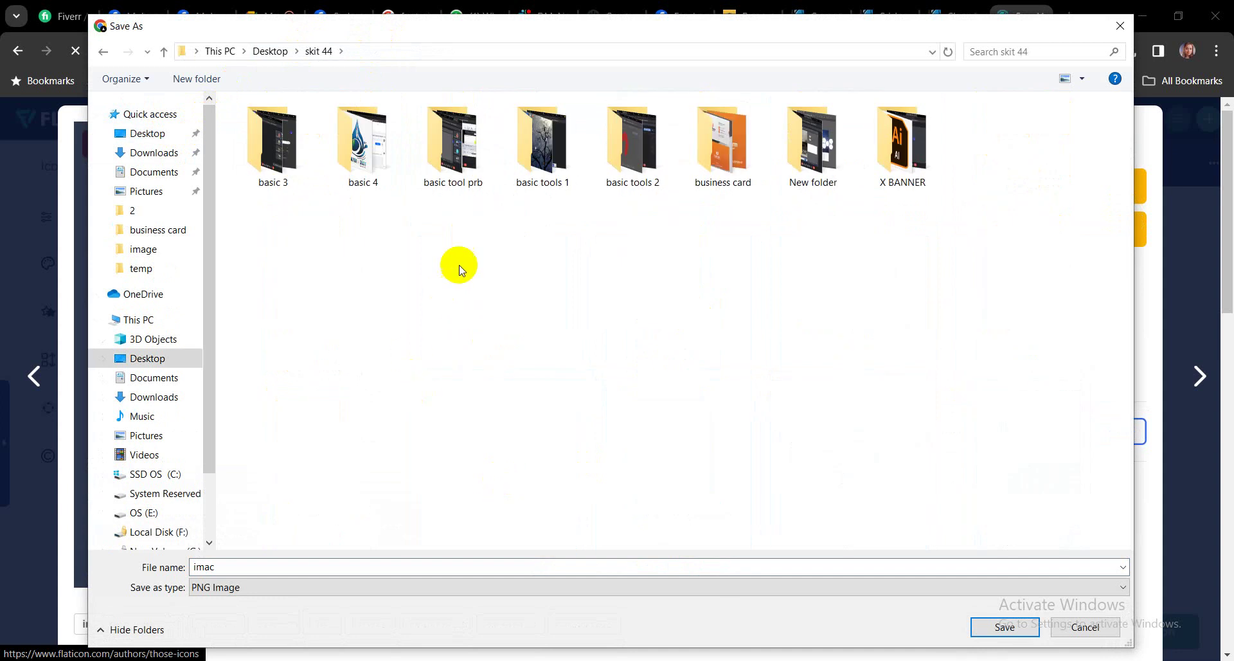
pyautogui.click(703, 180)
pyautogui.doubleClick(704, 180)
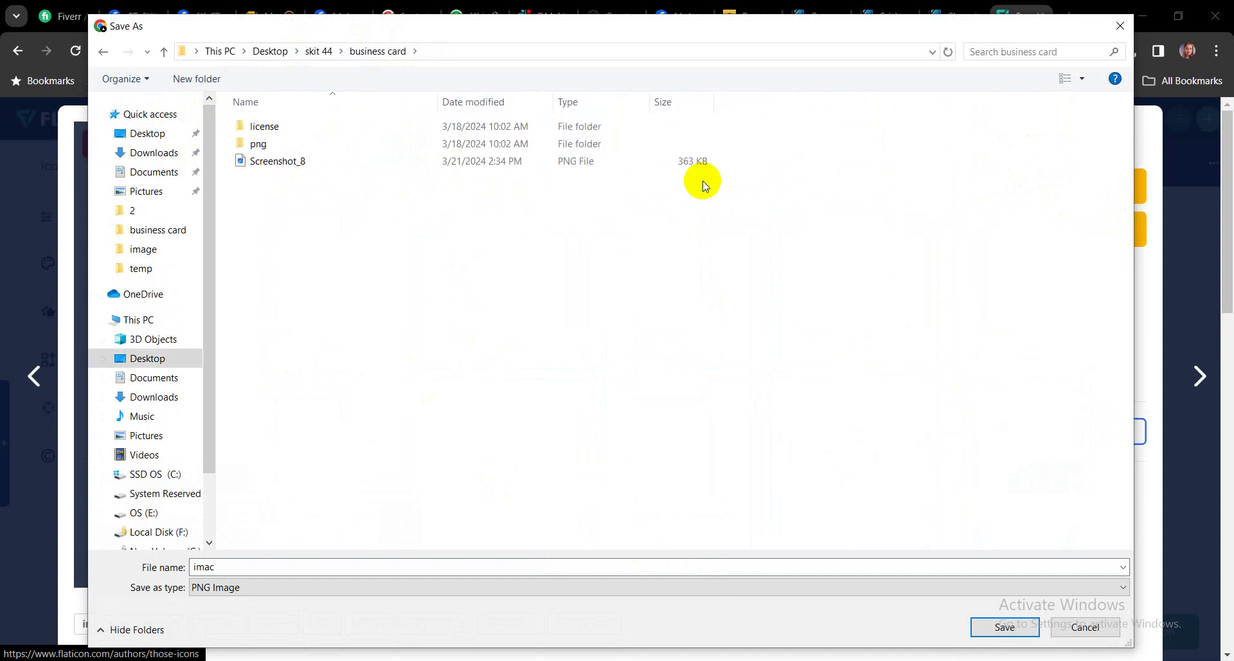
pyautogui.click(289, 145)
pyautogui.doubleClick(290, 144)
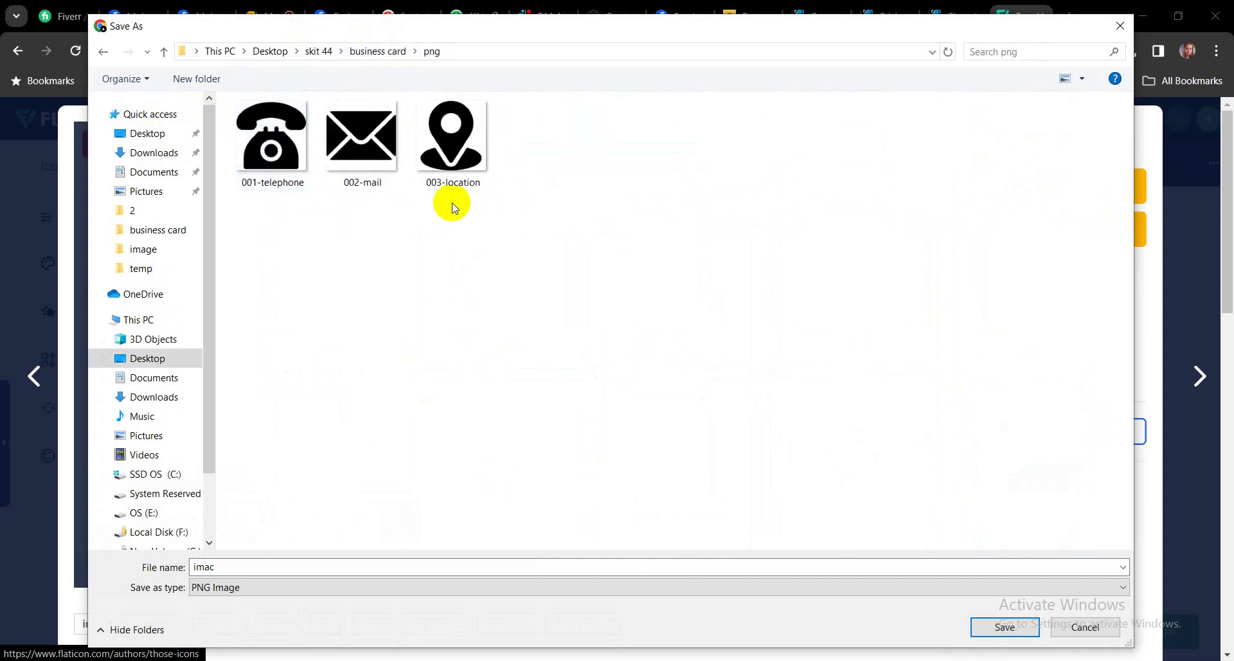
pyautogui.click(987, 627)
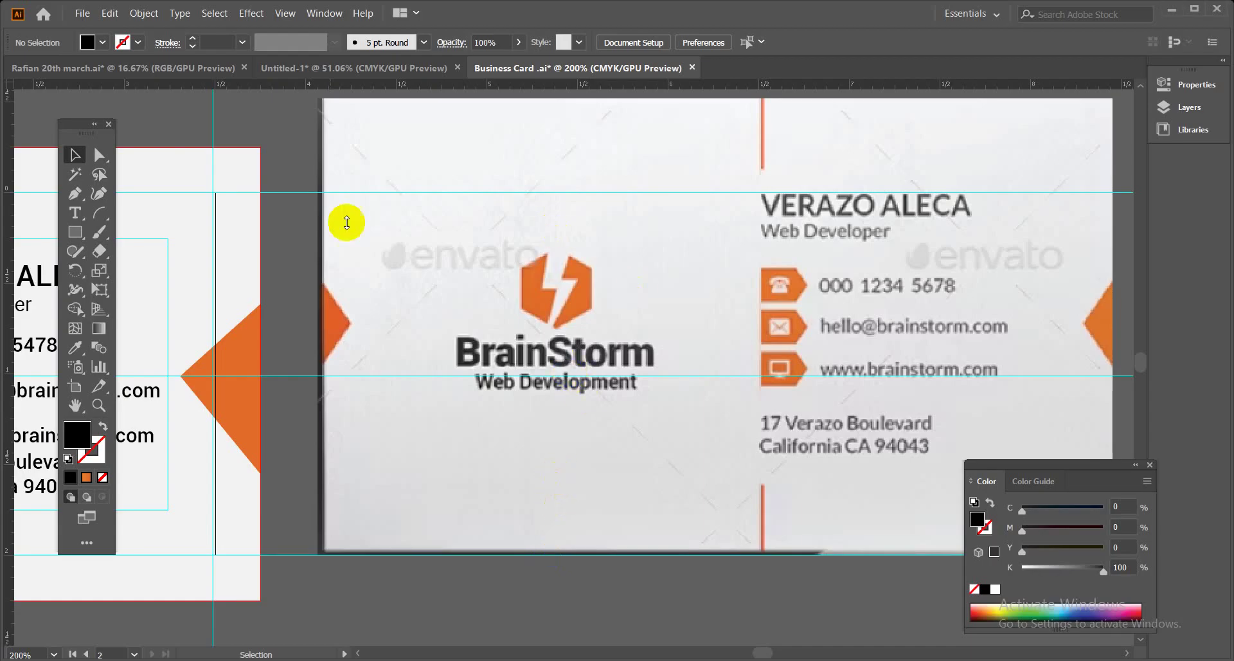
# Place the 001-telephone, 002-mail and imac PNGs from the png folder, leaving out 003-location.
pyautogui.click(81, 17)
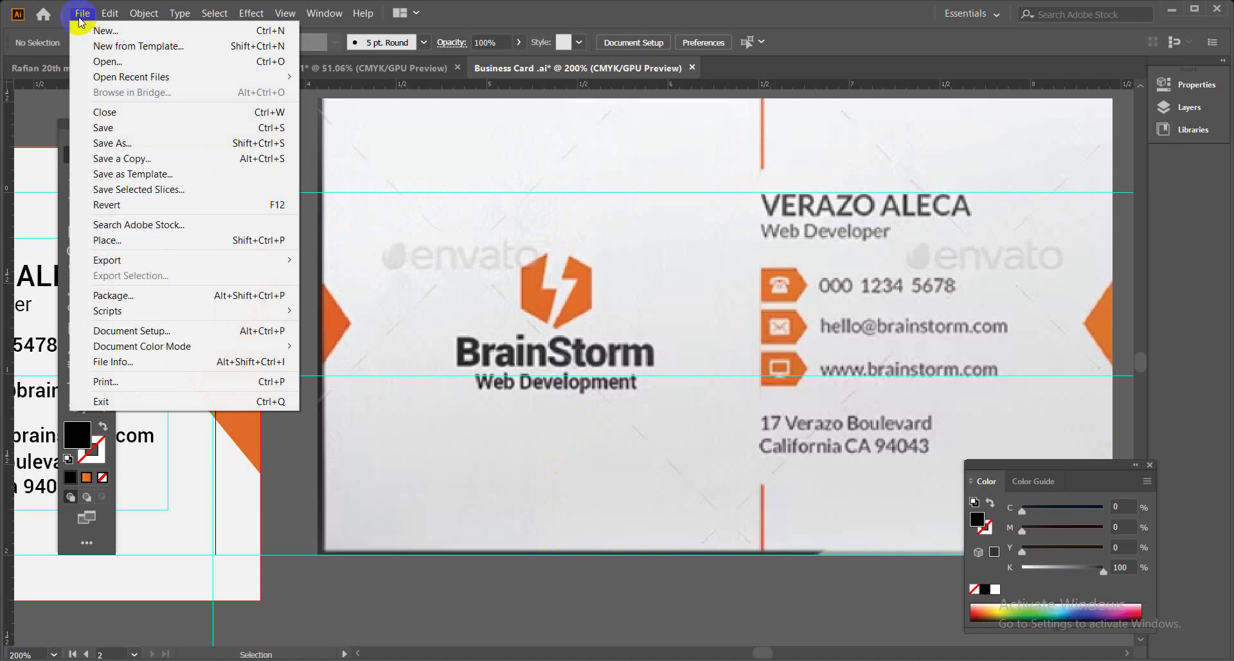
pyautogui.click(175, 240)
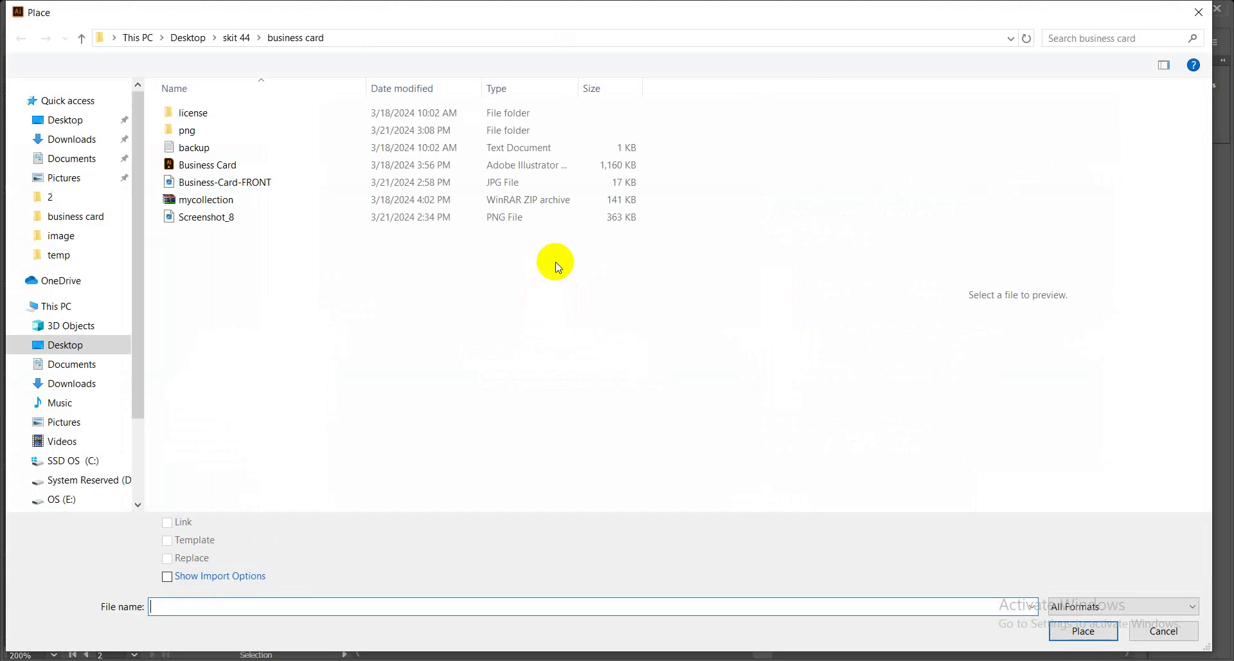
pyautogui.click(199, 132)
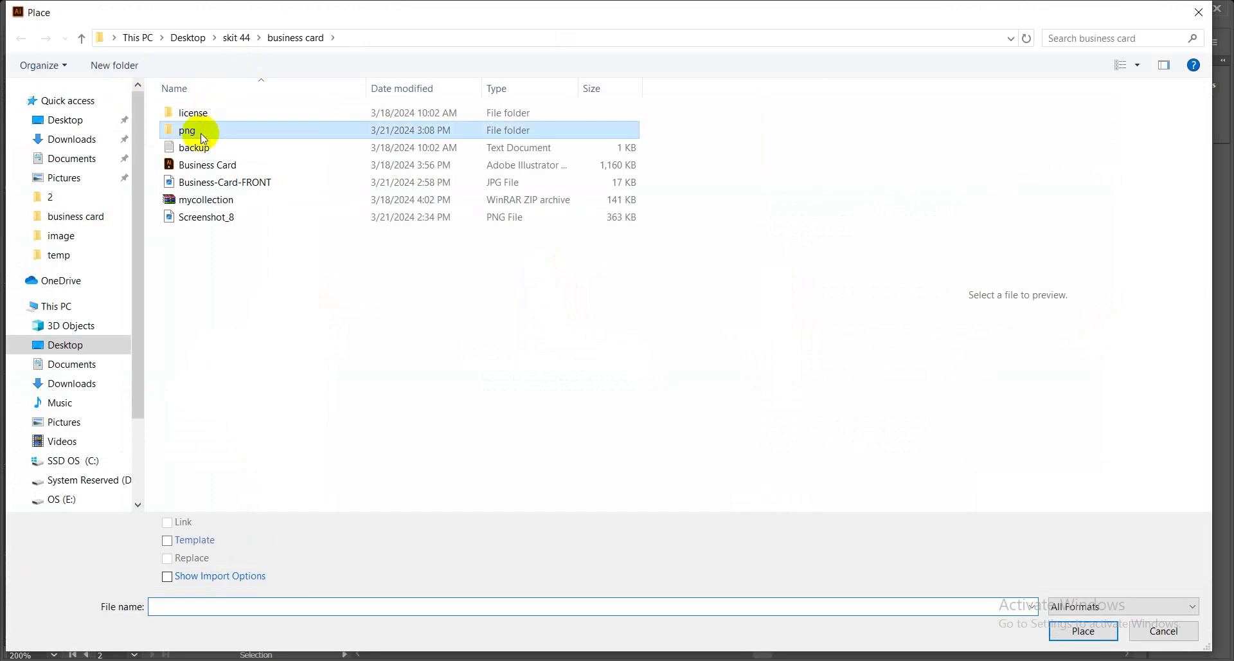
pyautogui.doubleClick(202, 135)
pyautogui.moveTo(500, 210); pyautogui.dragTo(204, 137)
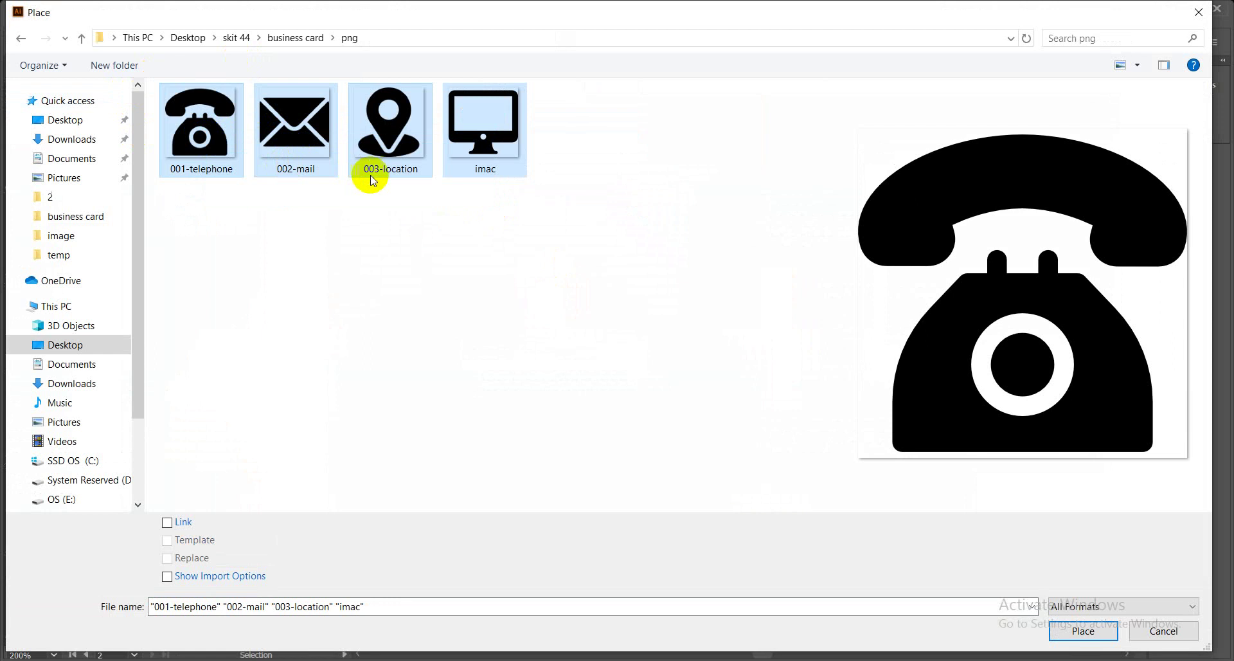
pyautogui.keyDown('shift'); pyautogui.click(387, 129); pyautogui.keyUp('shift')
pyautogui.moveTo(490, 206); pyautogui.dragTo(204, 130)
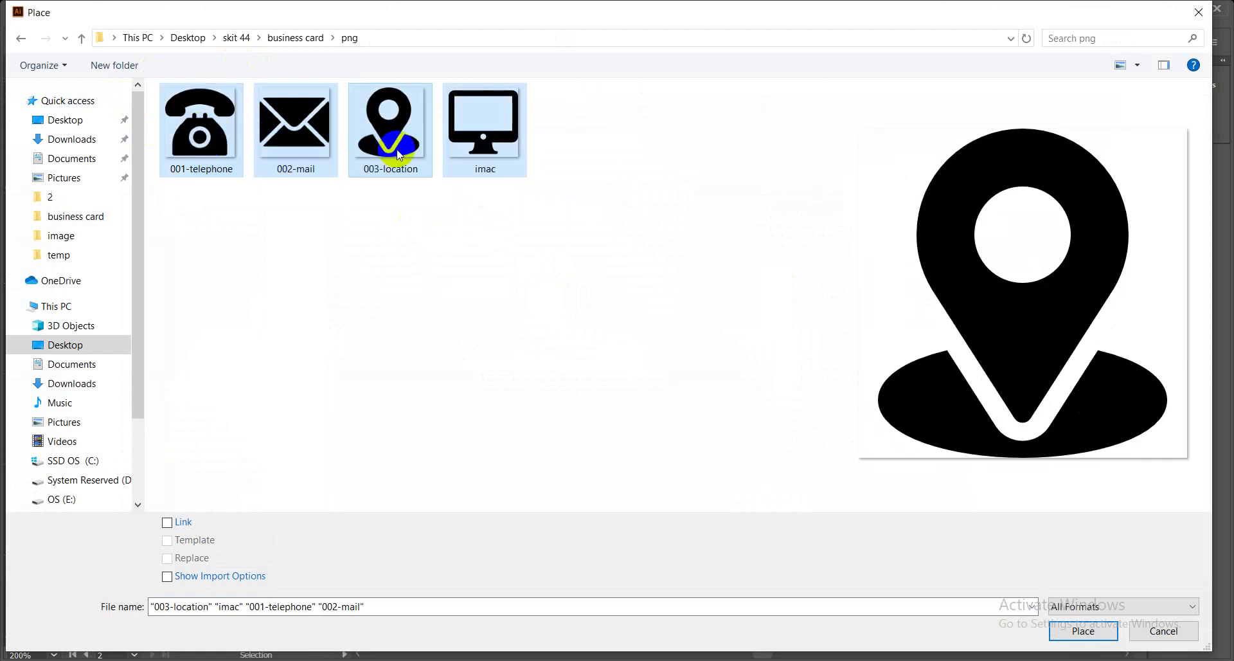
pyautogui.keyDown('ctrl'); pyautogui.click(391, 125); pyautogui.keyUp('ctrl')
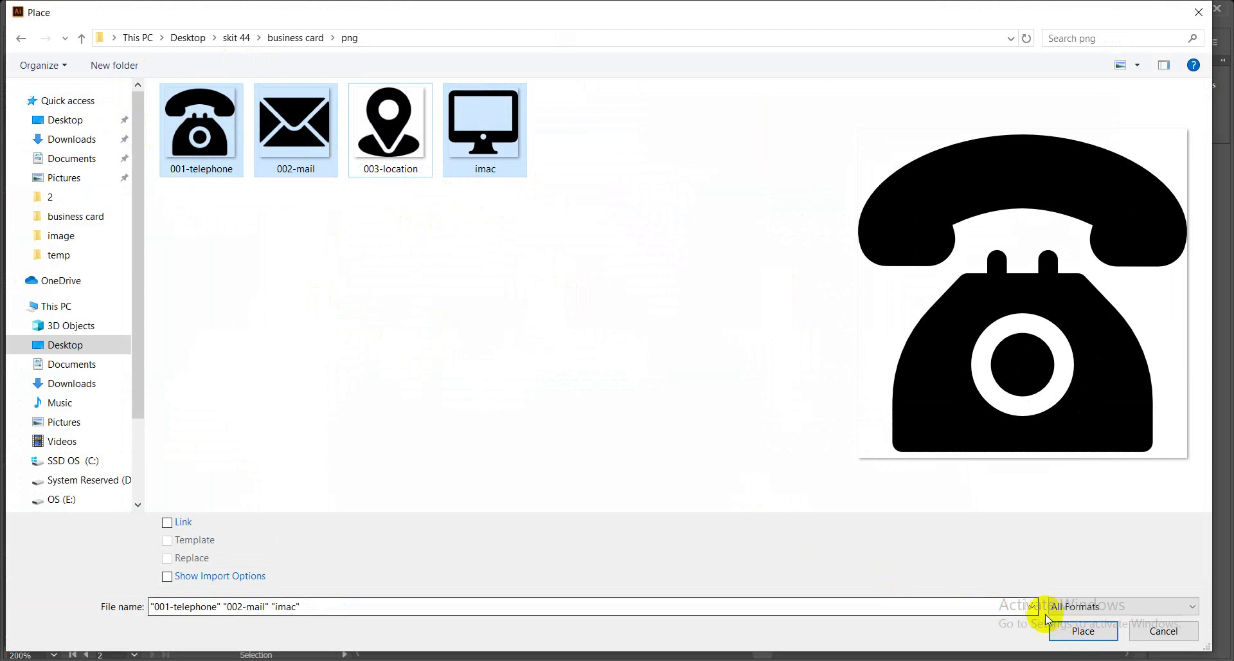
pyautogui.click(1066, 630)
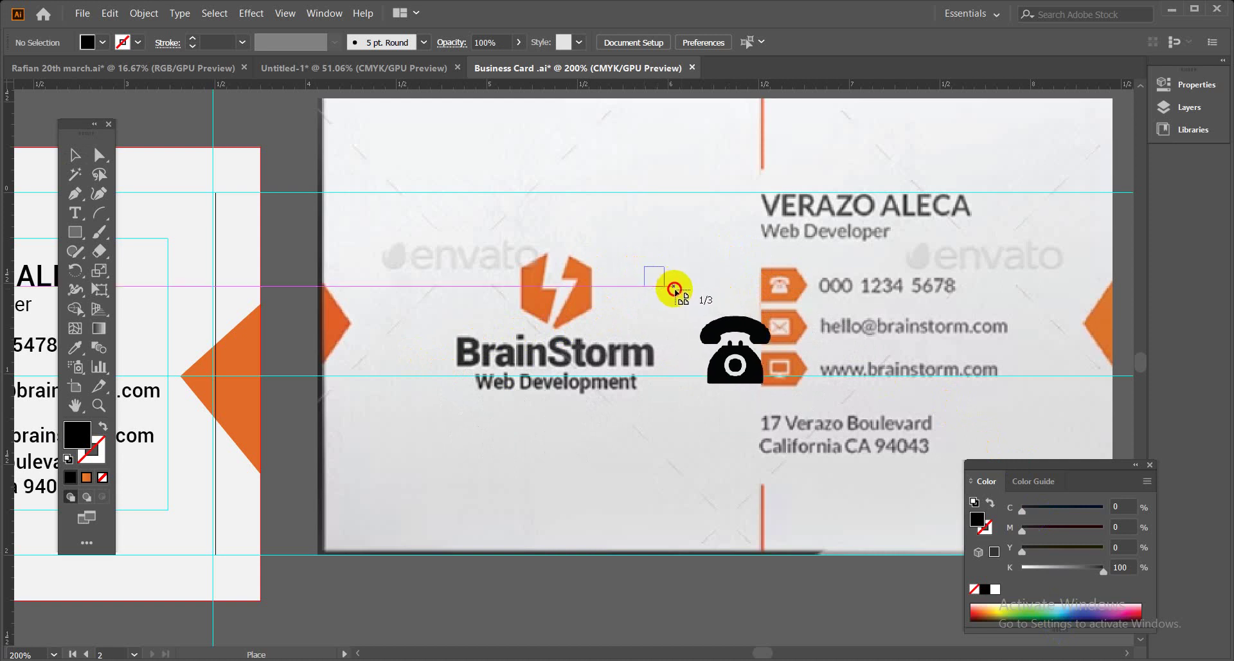
# Drop the telephone, mail and monitor icons in a column beside the BrainStorm logo.
pyautogui.moveTo(643, 265); pyautogui.dragTo(675, 355)
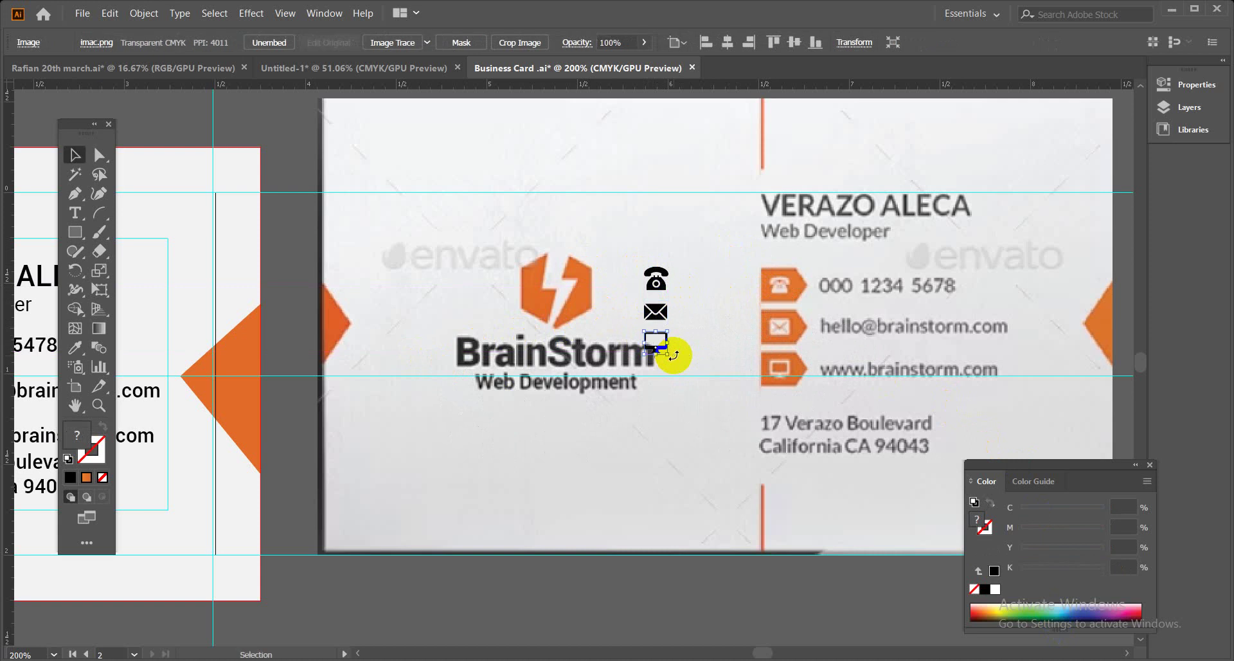
pyautogui.click(668, 590)
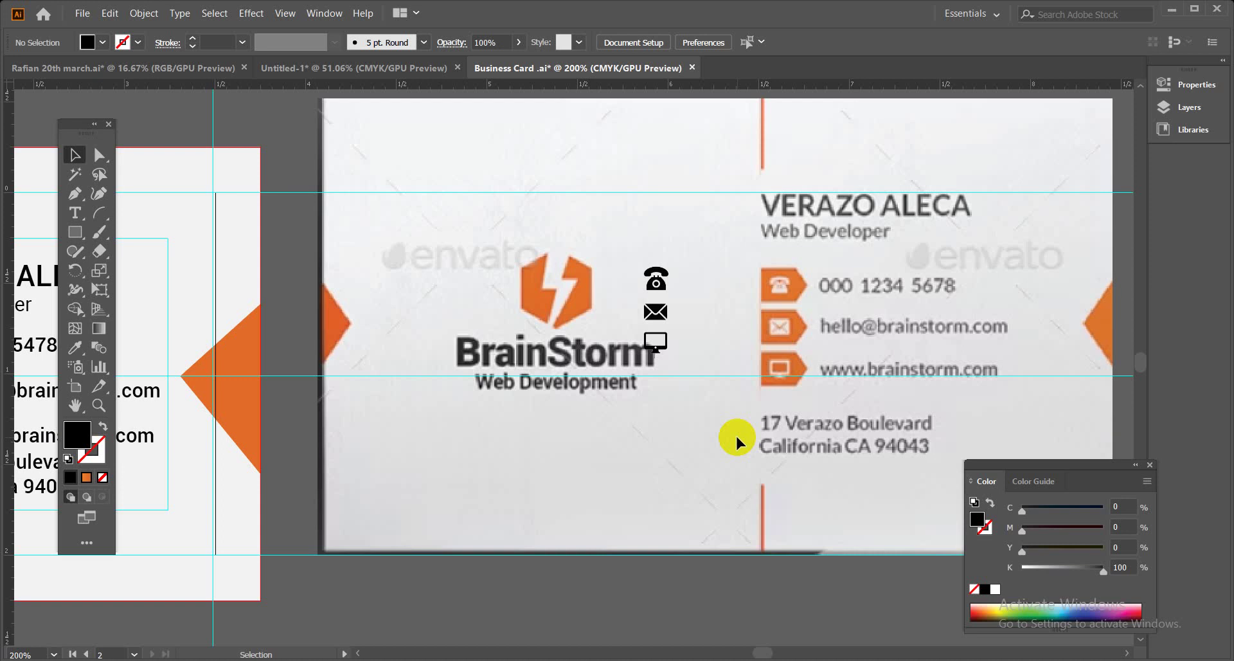
pyautogui.click(655, 278)
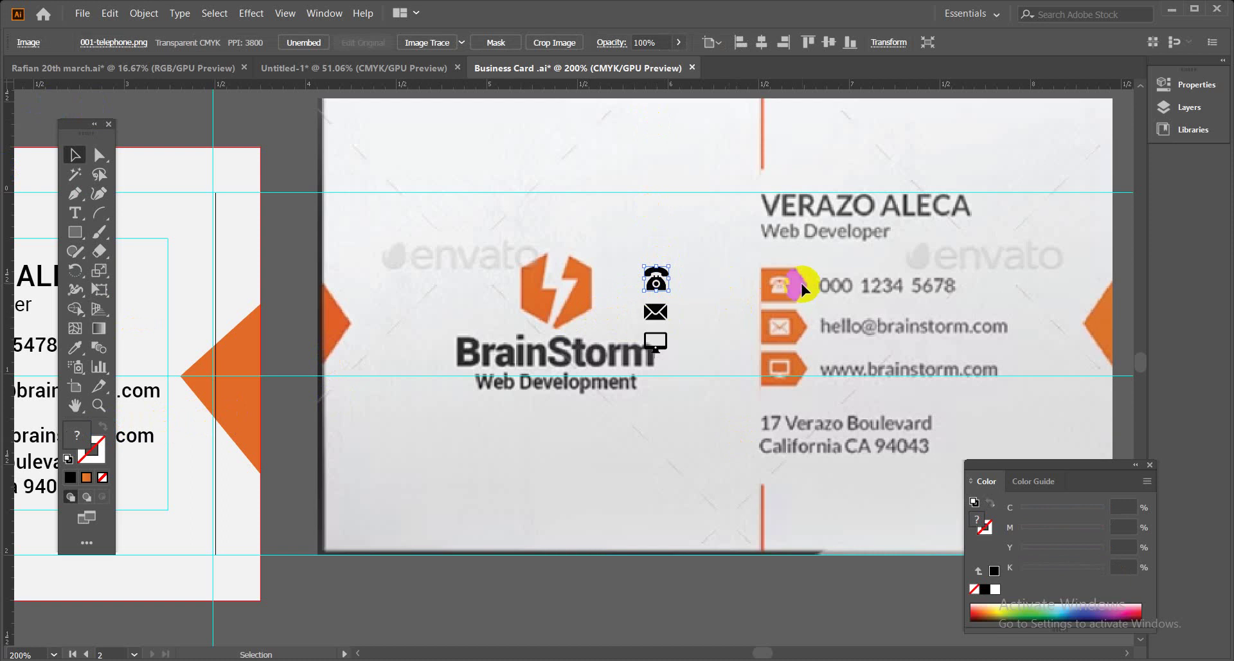
pyautogui.scroll(3, 802, 286)
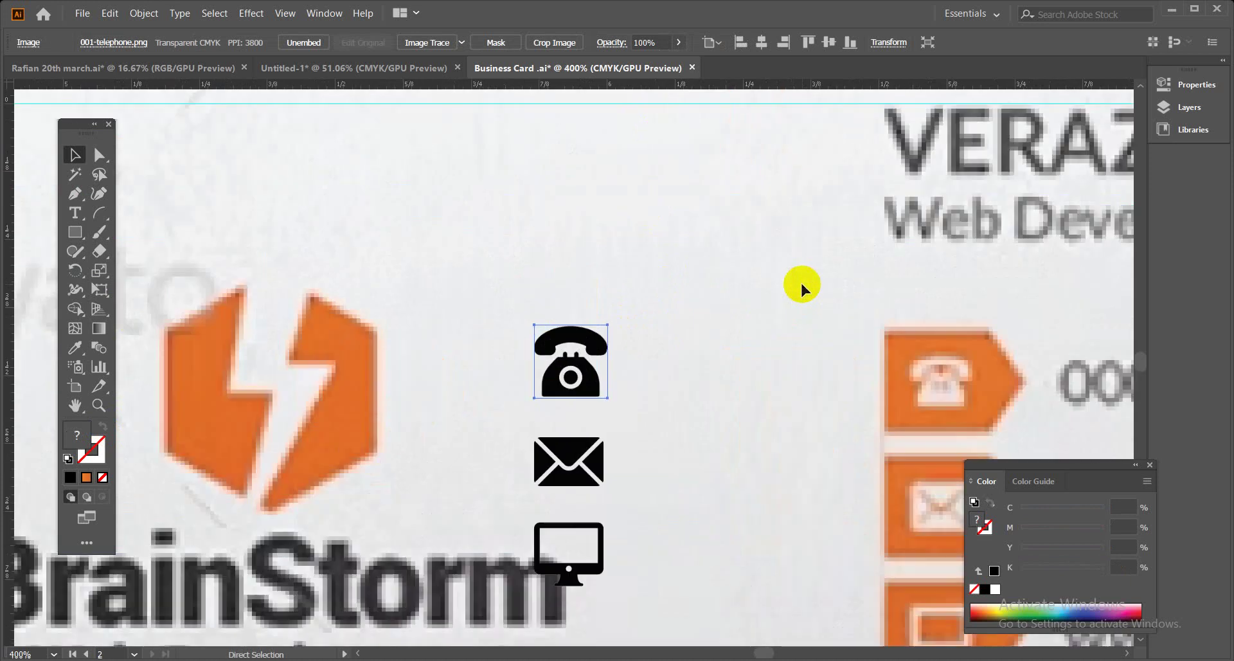
pyautogui.scroll(1, 800, 281)
pyautogui.moveTo(829, 399); pyautogui.dragTo(722, 311)
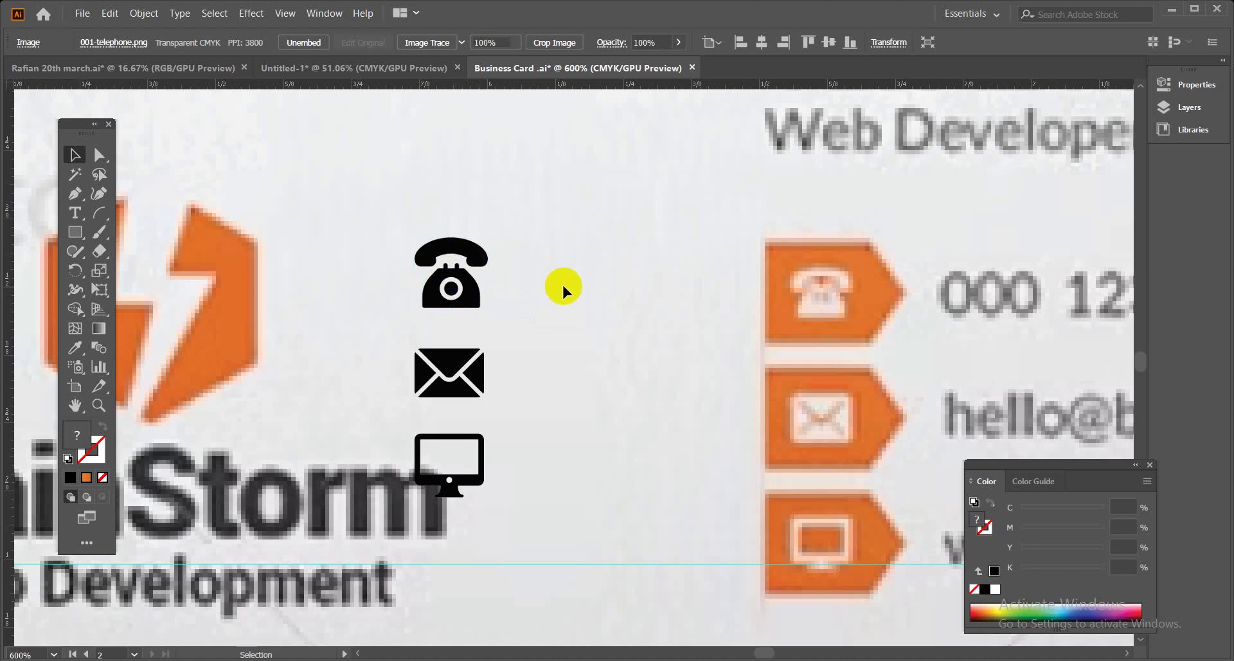
pyautogui.click(578, 269)
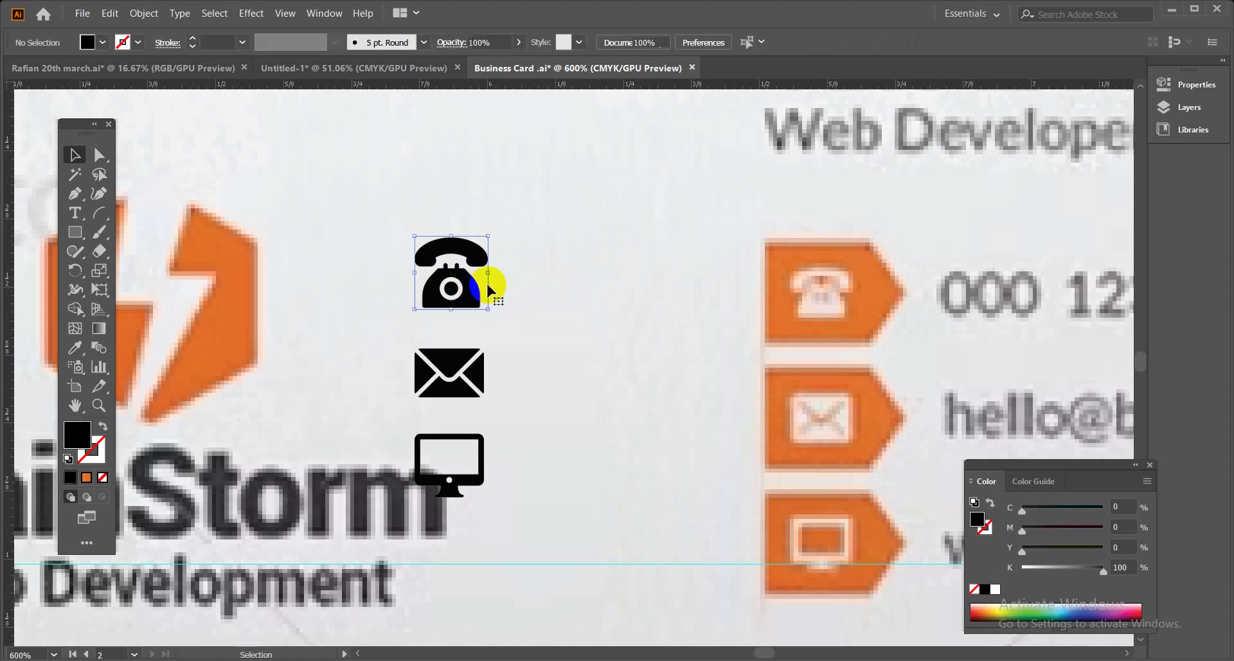
pyautogui.click(479, 264)
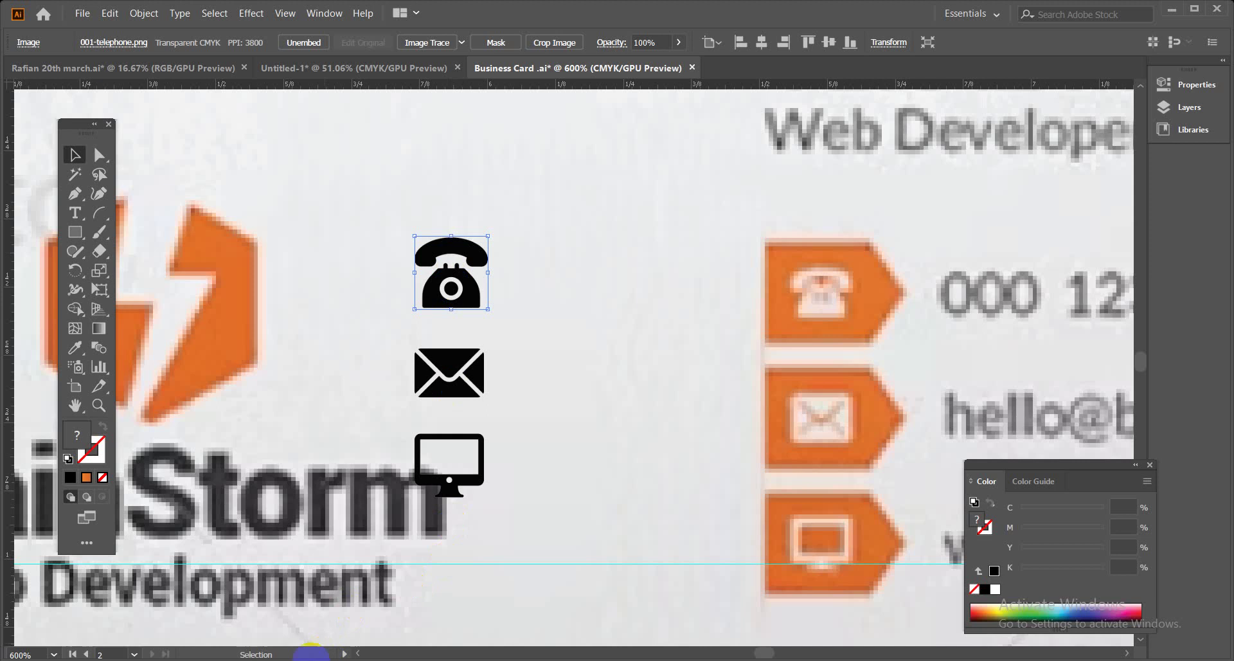
pyautogui.click(136, 619)
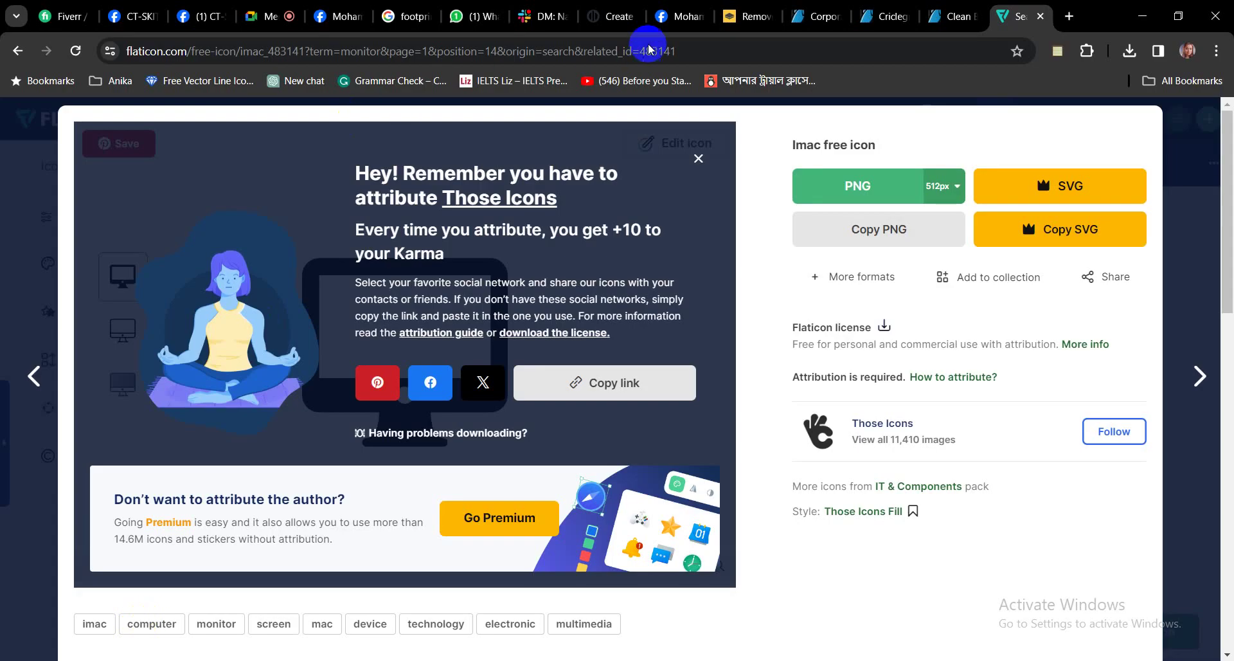
pyautogui.click(274, 16)
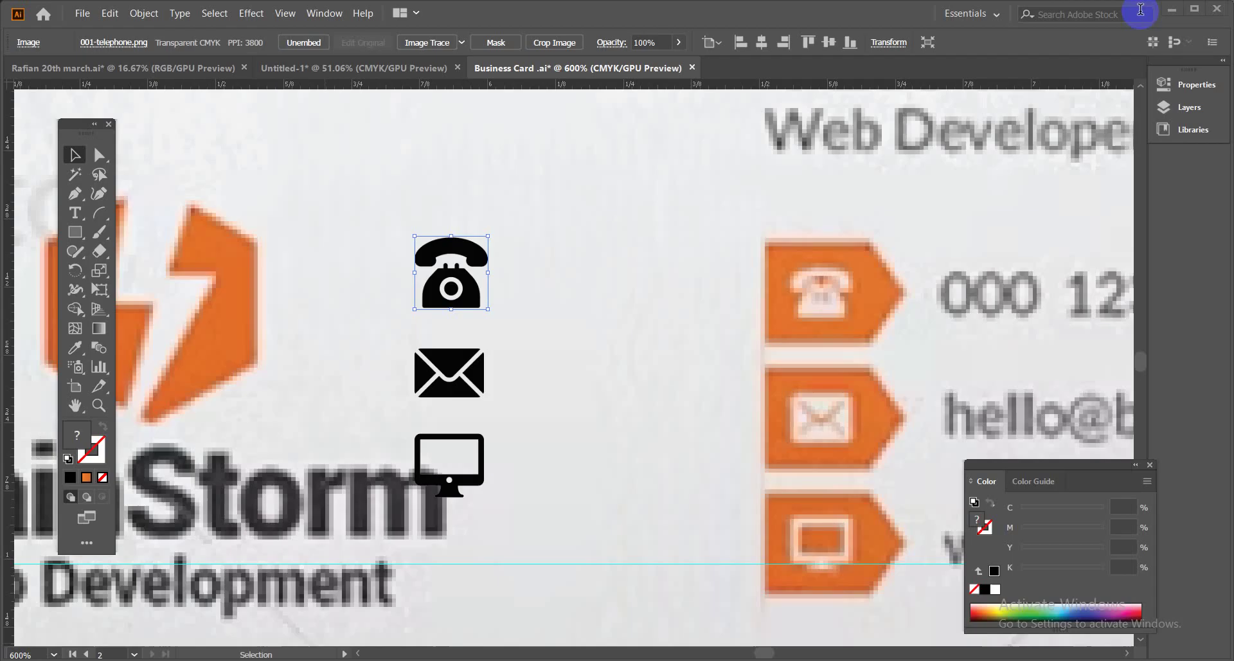
pyautogui.click(1142, 16)
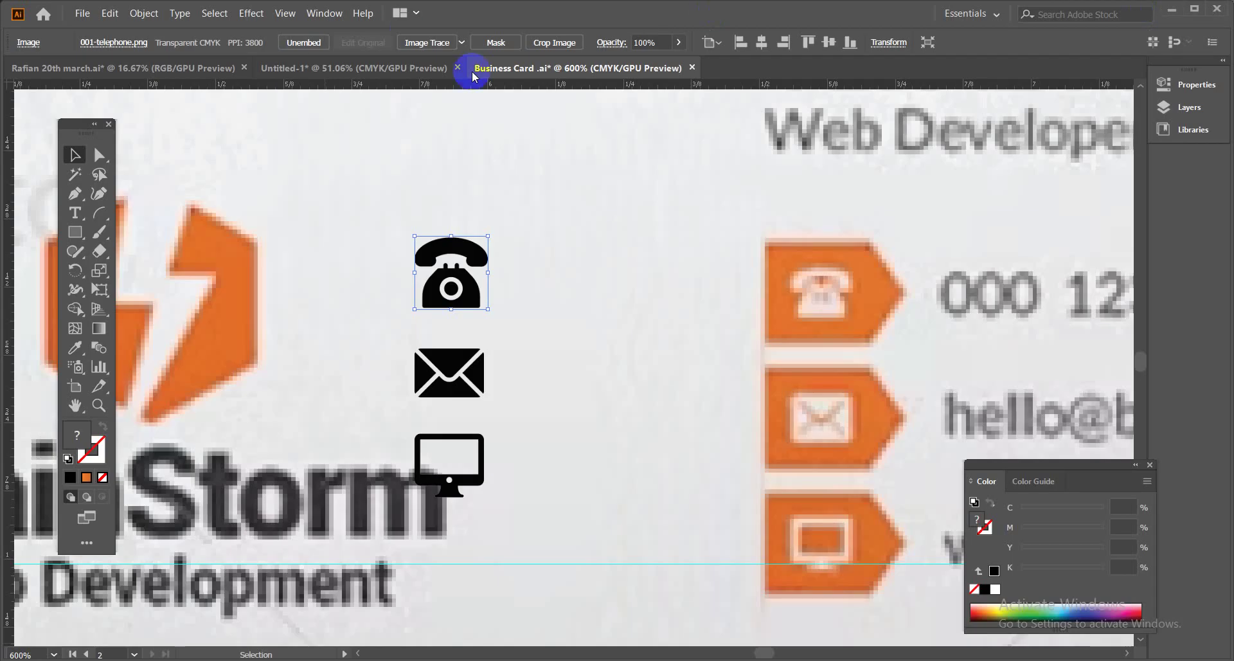
# Image Trace the telephone image with the Silhouettes preset and expand it to paths.
pyautogui.click(144, 14)
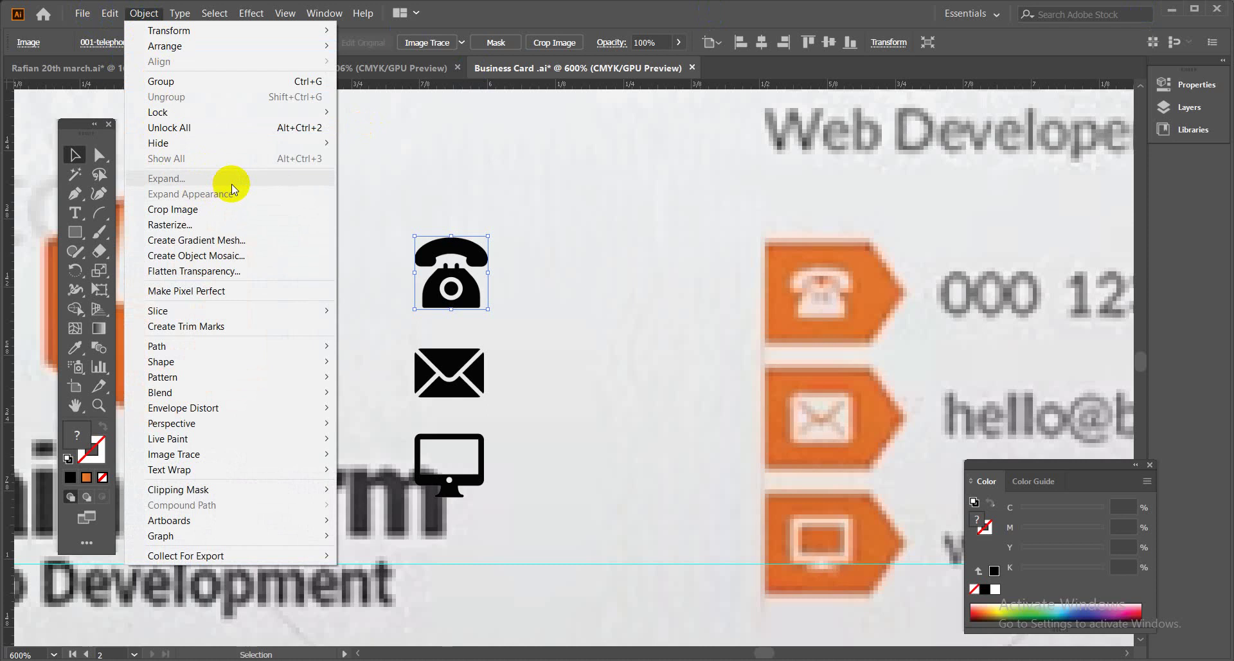
pyautogui.click(542, 252)
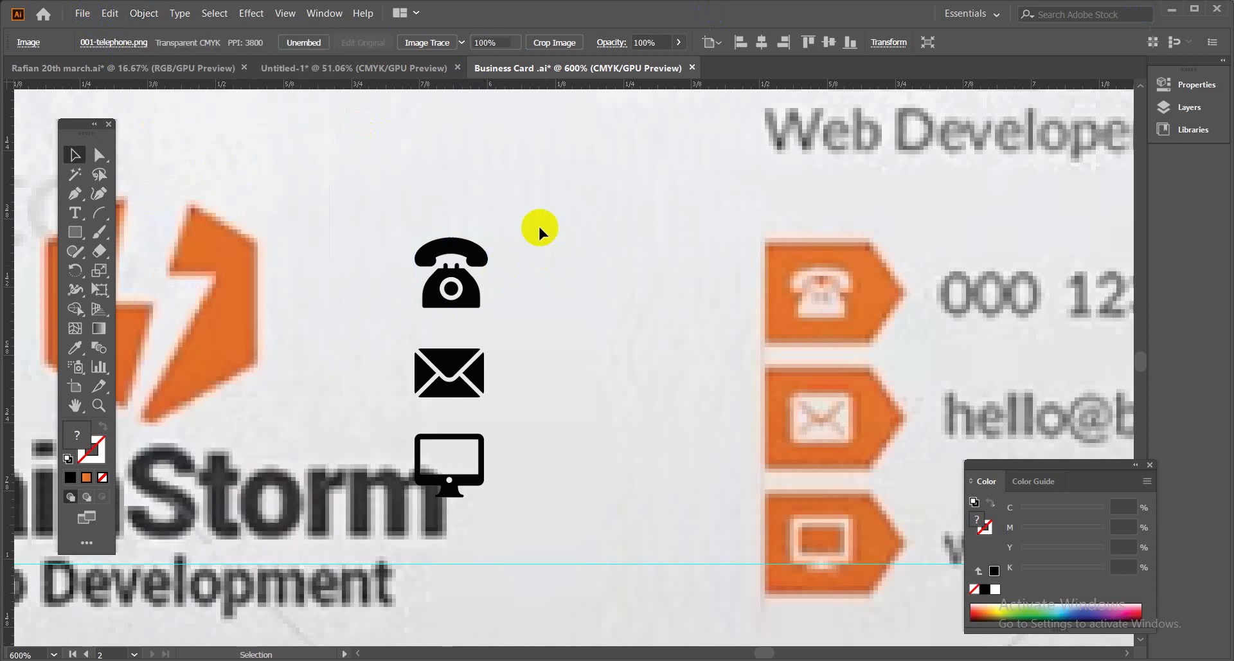
pyautogui.click(466, 250)
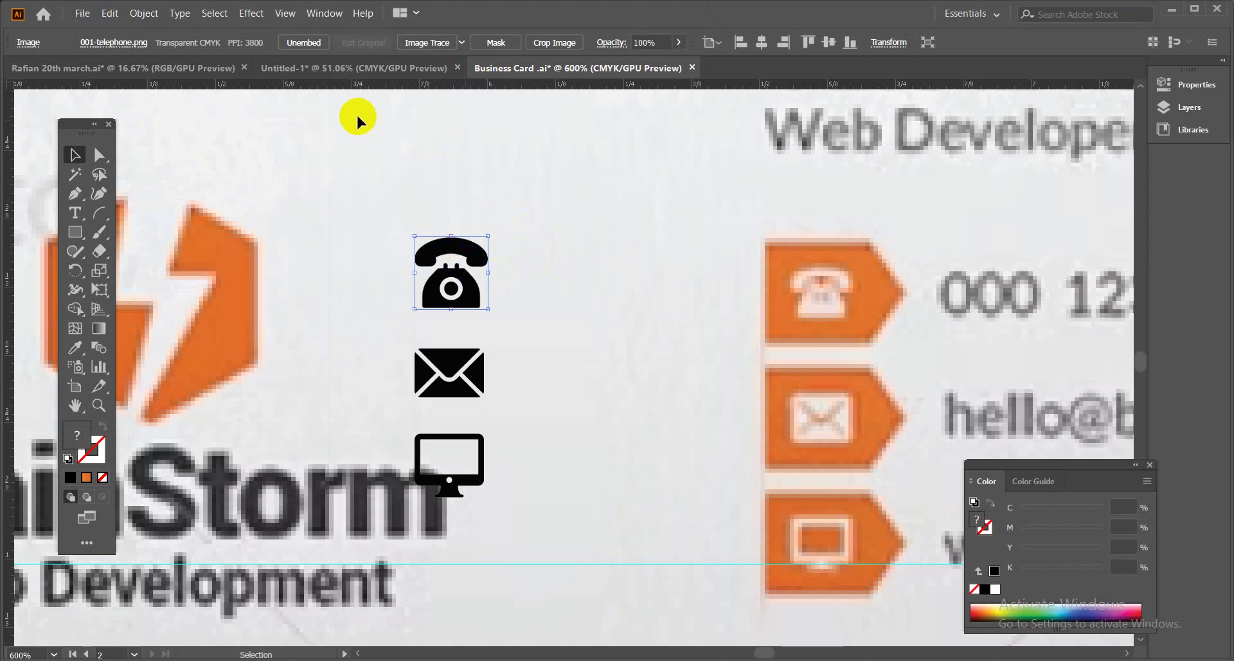
pyautogui.click(496, 189)
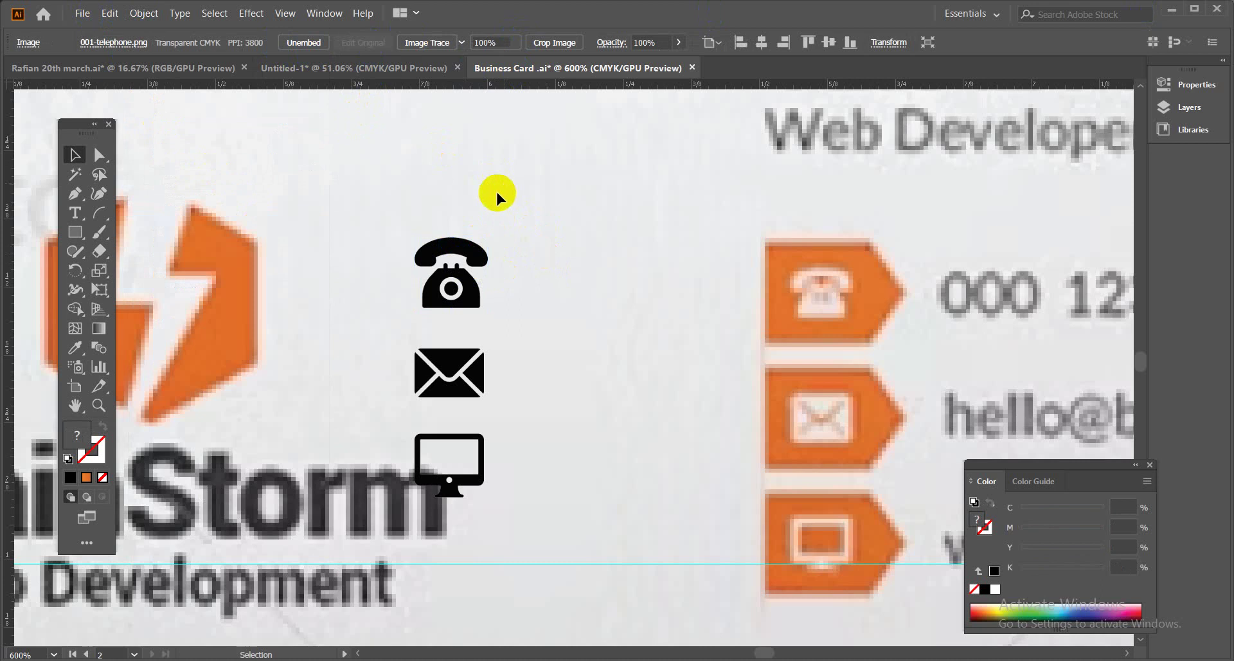
pyautogui.click(473, 243)
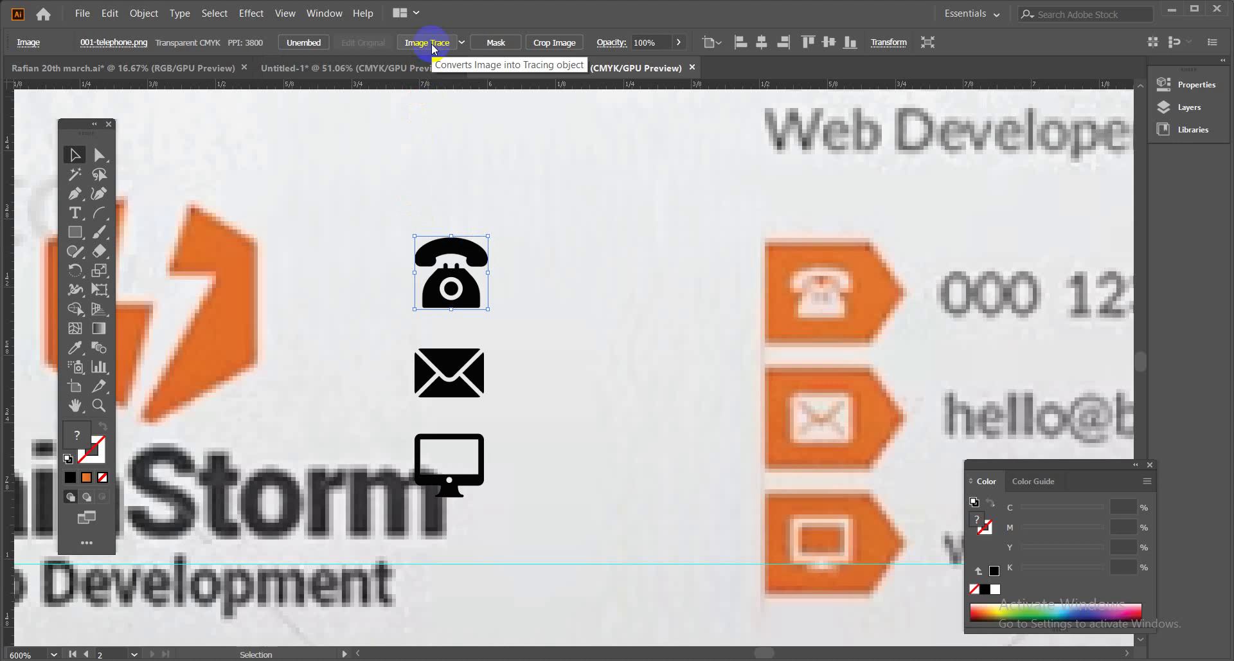
pyautogui.click(462, 42)
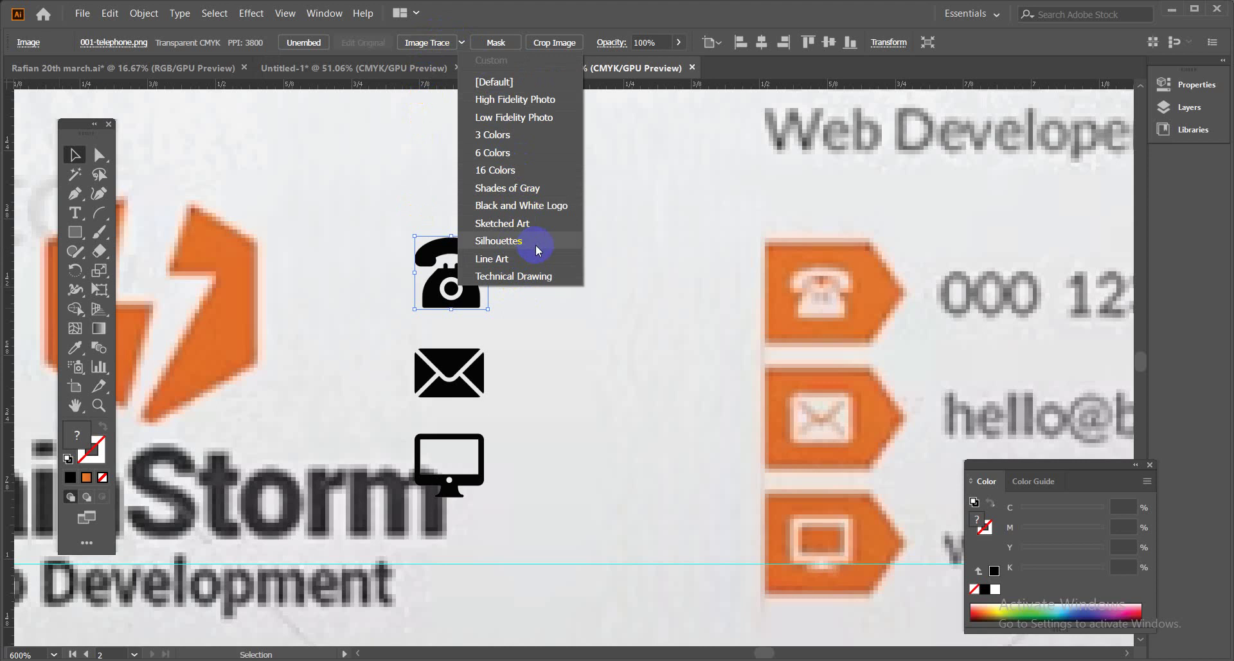
pyautogui.click(537, 244)
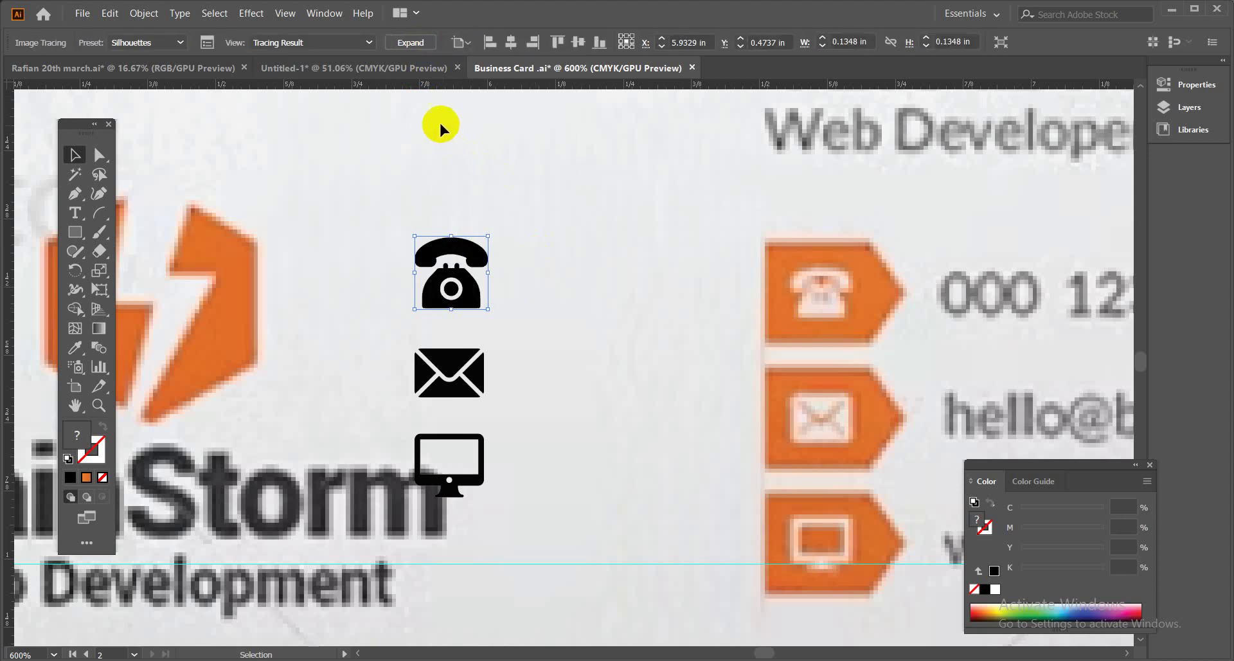
pyautogui.click(412, 44)
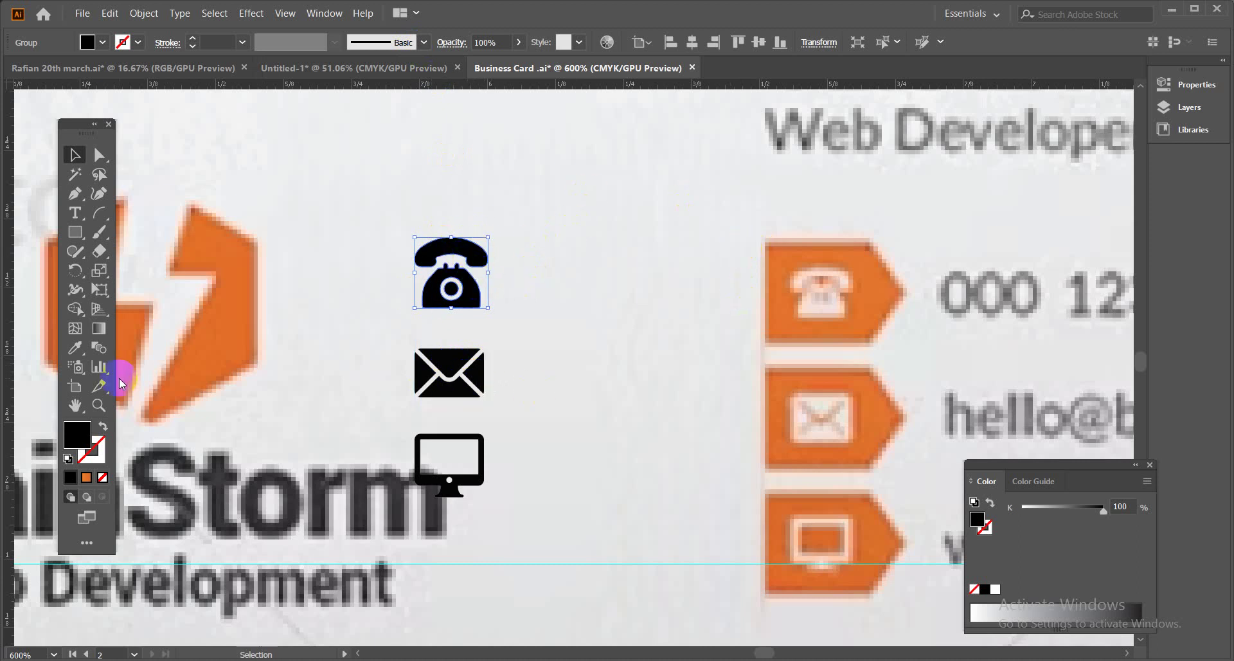
# Fill the traced telephone with the phone tag's orange using the Eyedropper.
pyautogui.click(75, 347)
pyautogui.click(878, 299)
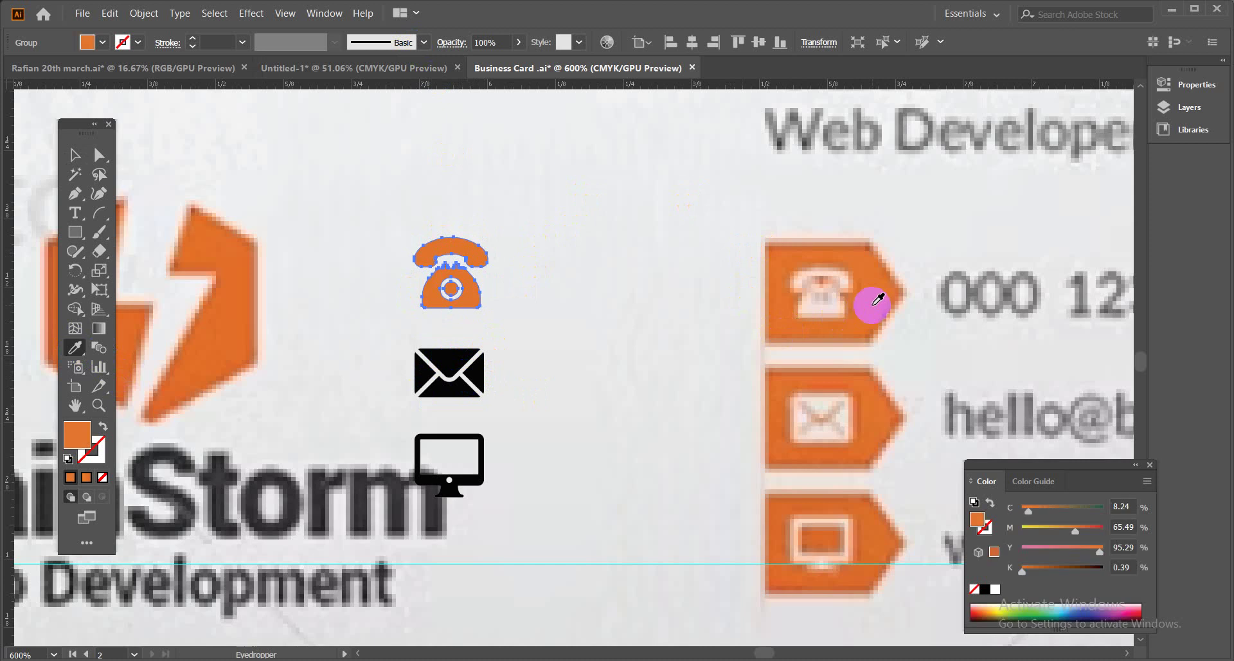
pyautogui.click(454, 428)
pyautogui.click(646, 352)
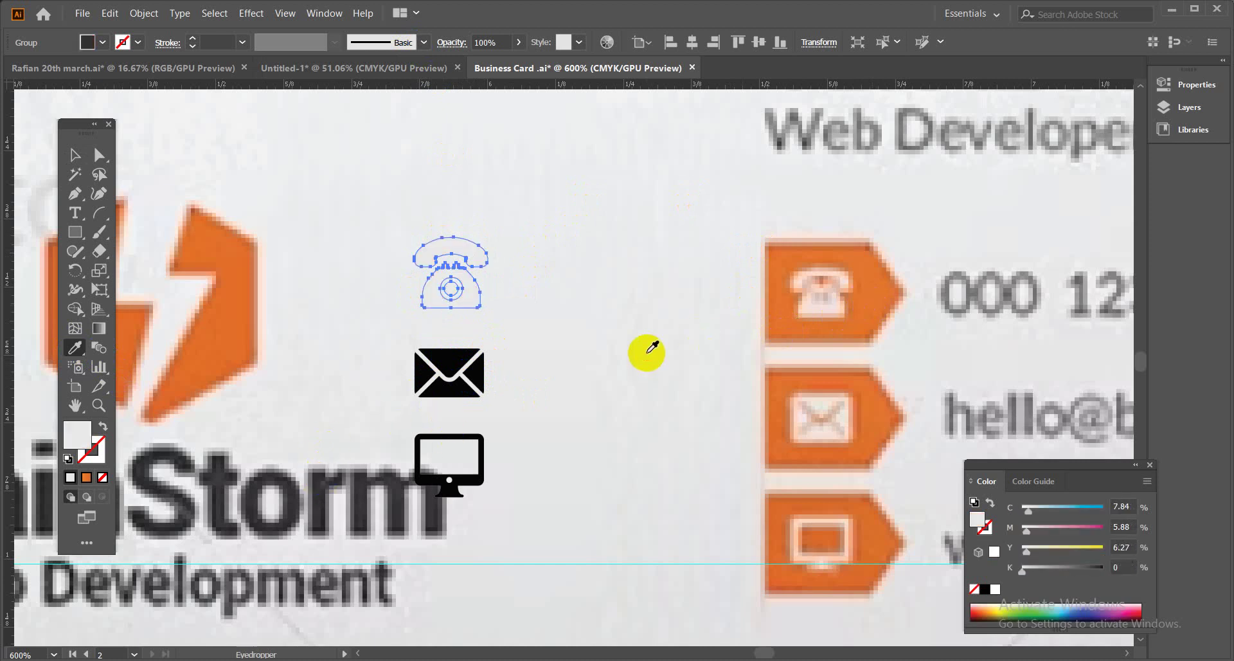
pyautogui.click(807, 141)
pyautogui.click(873, 261)
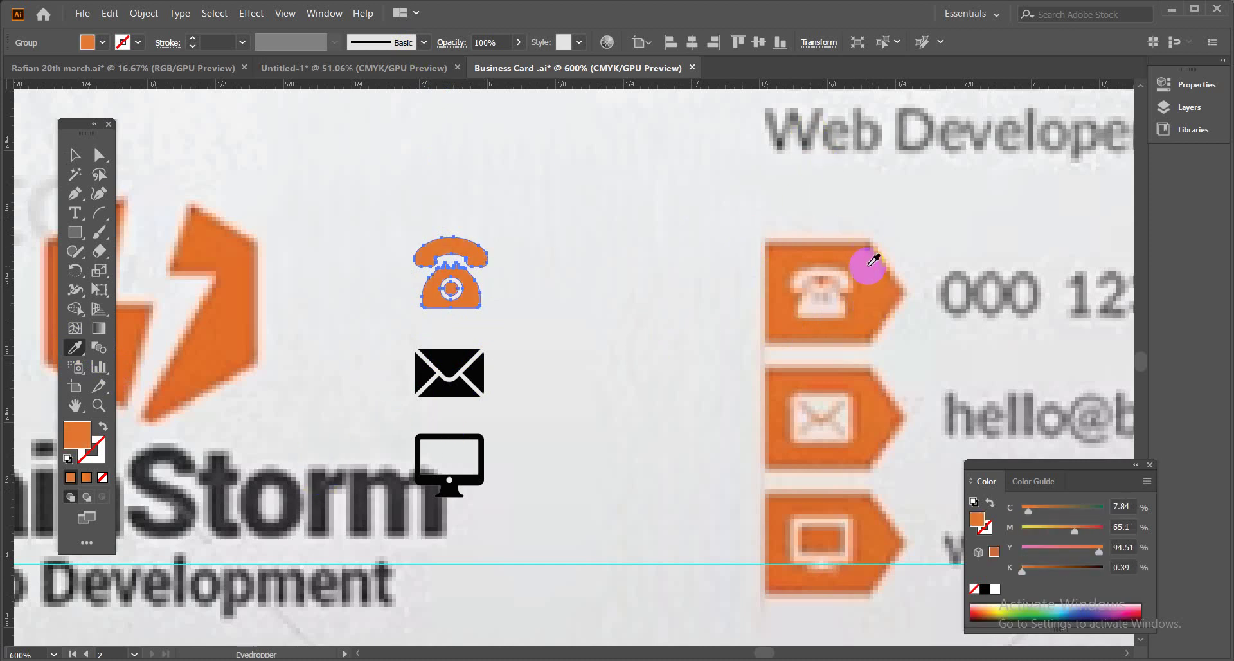
pyautogui.click(75, 154)
pyautogui.click(662, 188)
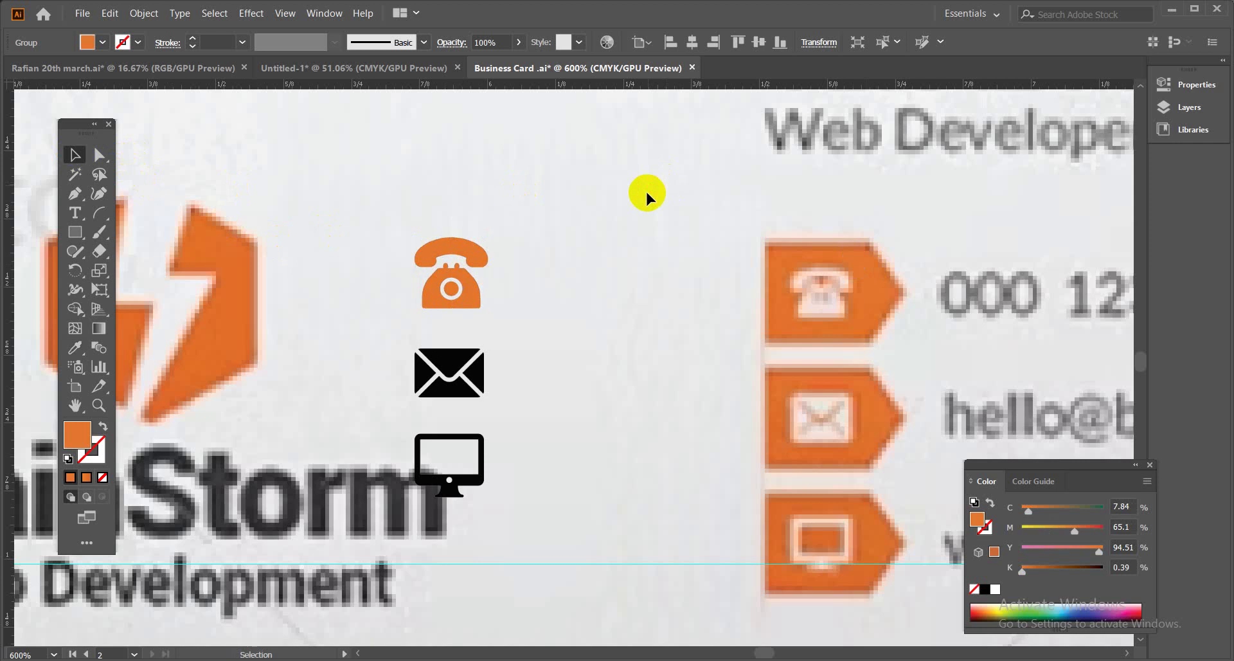
pyautogui.click(468, 358)
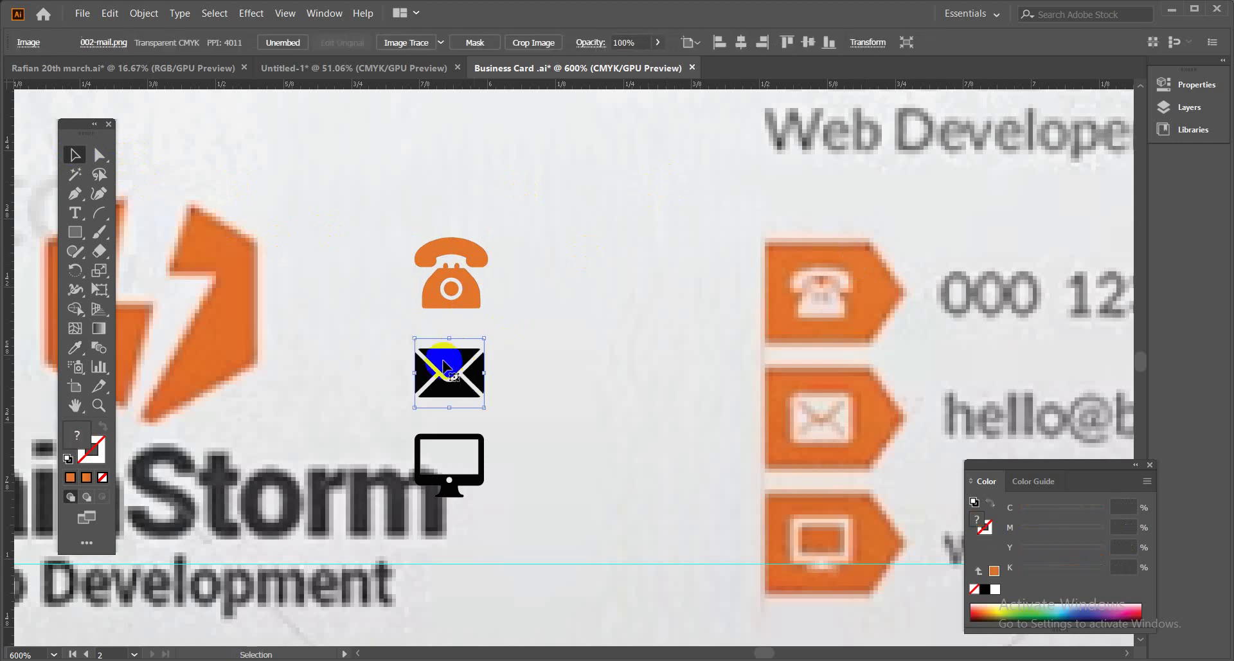
# Trace the envelope image with the Silhouettes preset, expand it, and fill it with the telephone's orange.
pyautogui.click(449, 48)
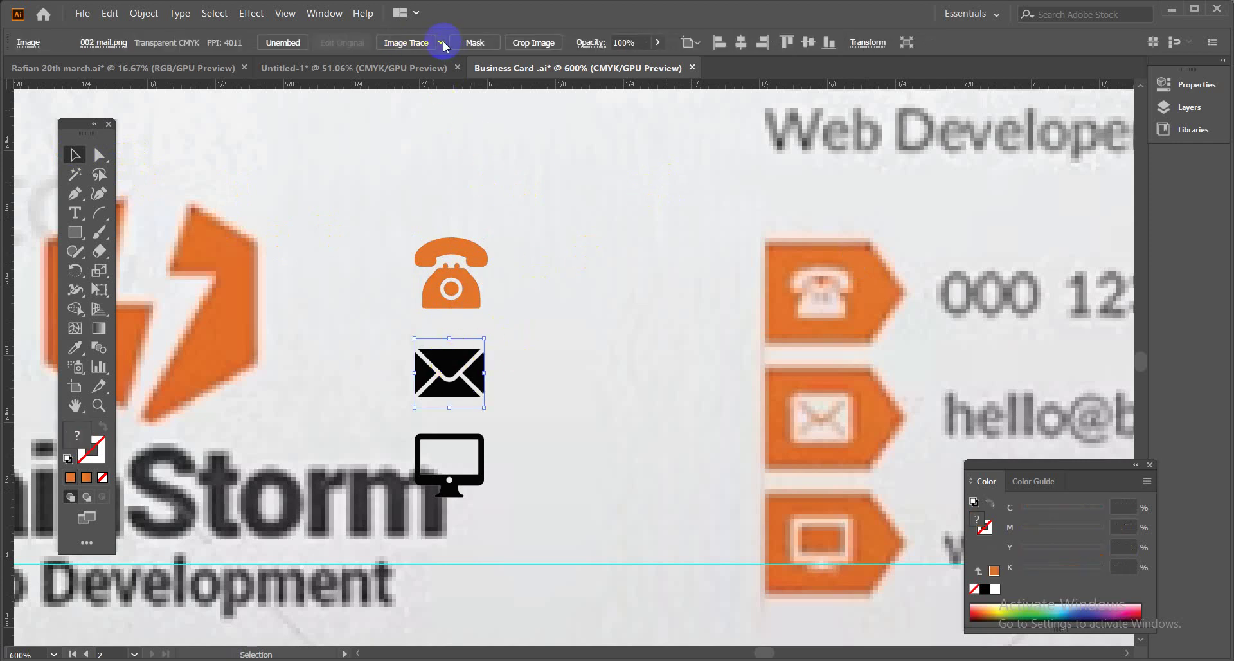
pyautogui.click(443, 43)
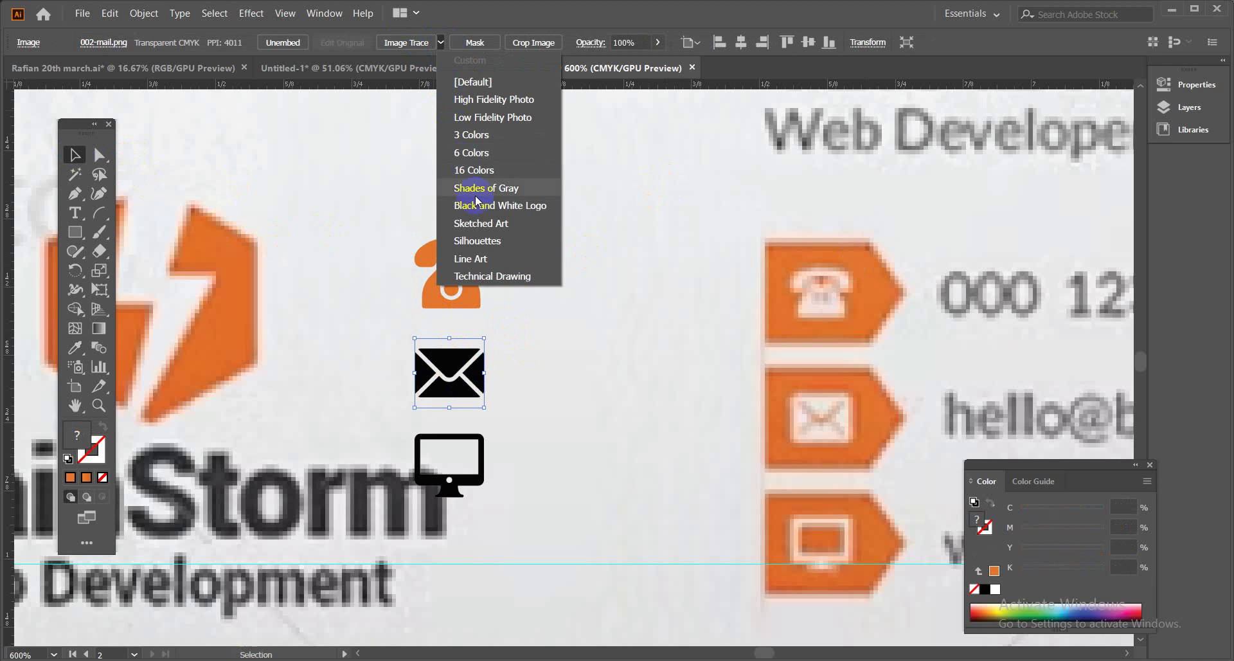
pyautogui.click(516, 246)
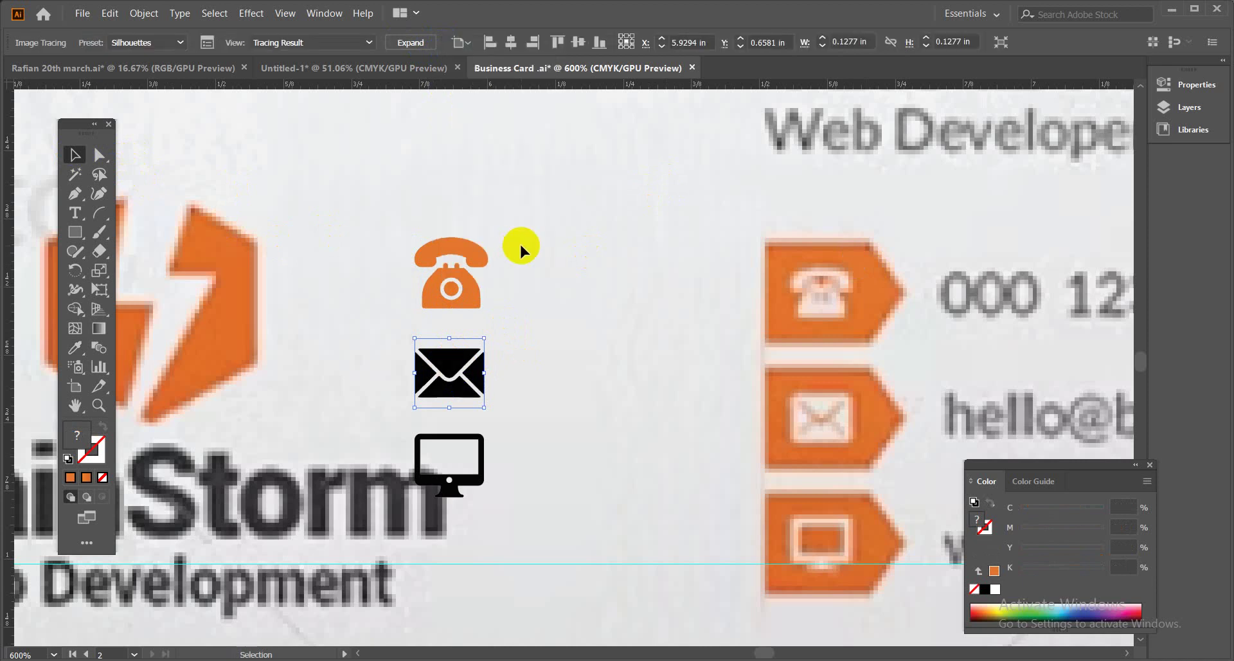
pyautogui.click(418, 43)
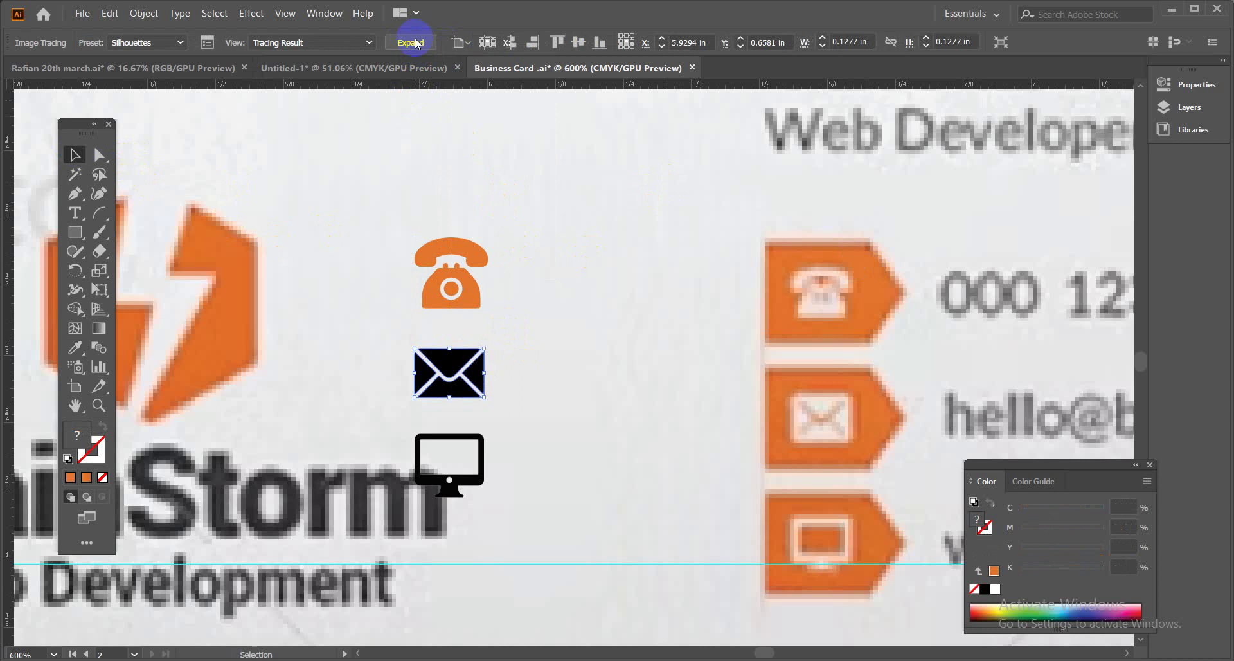
pyautogui.click(75, 349)
pyautogui.click(441, 283)
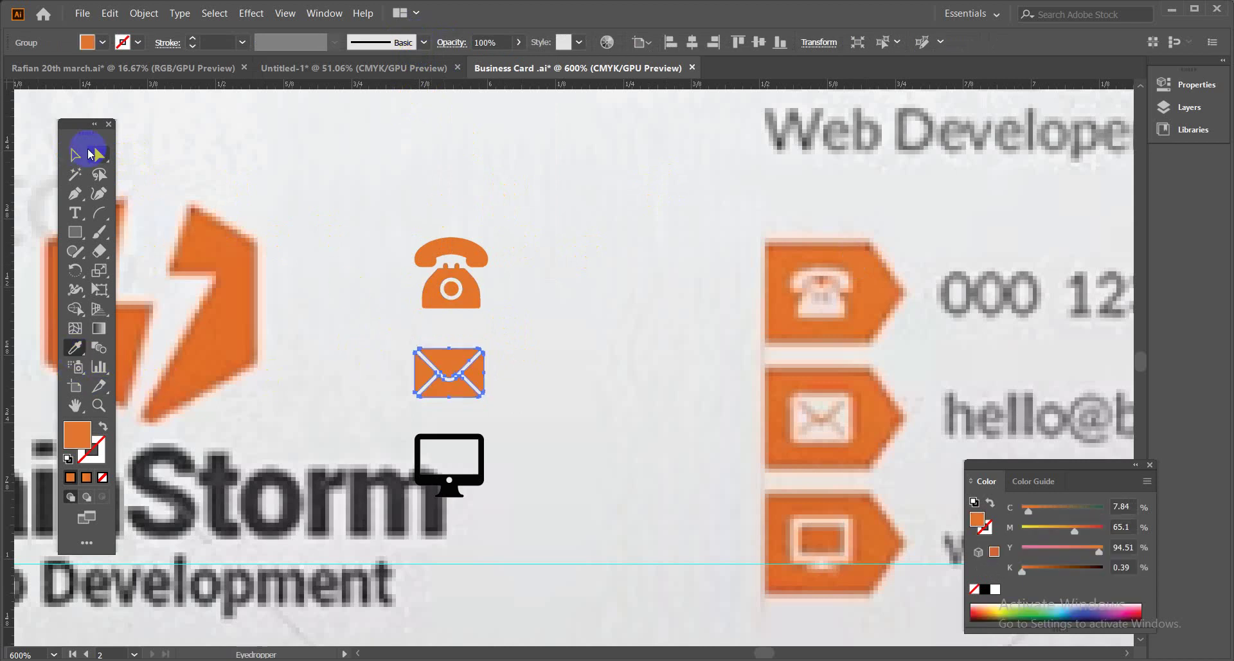
pyautogui.click(76, 155)
# Trace the monitor image with Silhouettes, expand it, fill it with the same orange, and deselect.
pyautogui.click(427, 454)
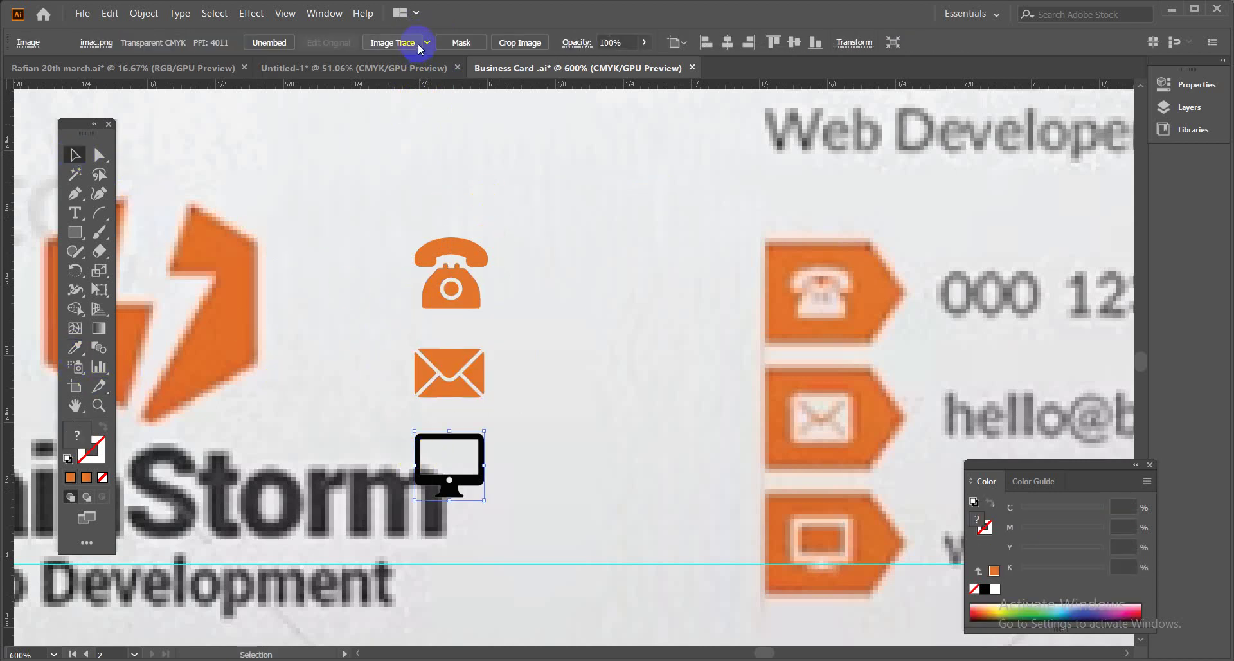
pyautogui.click(427, 42)
pyautogui.click(462, 242)
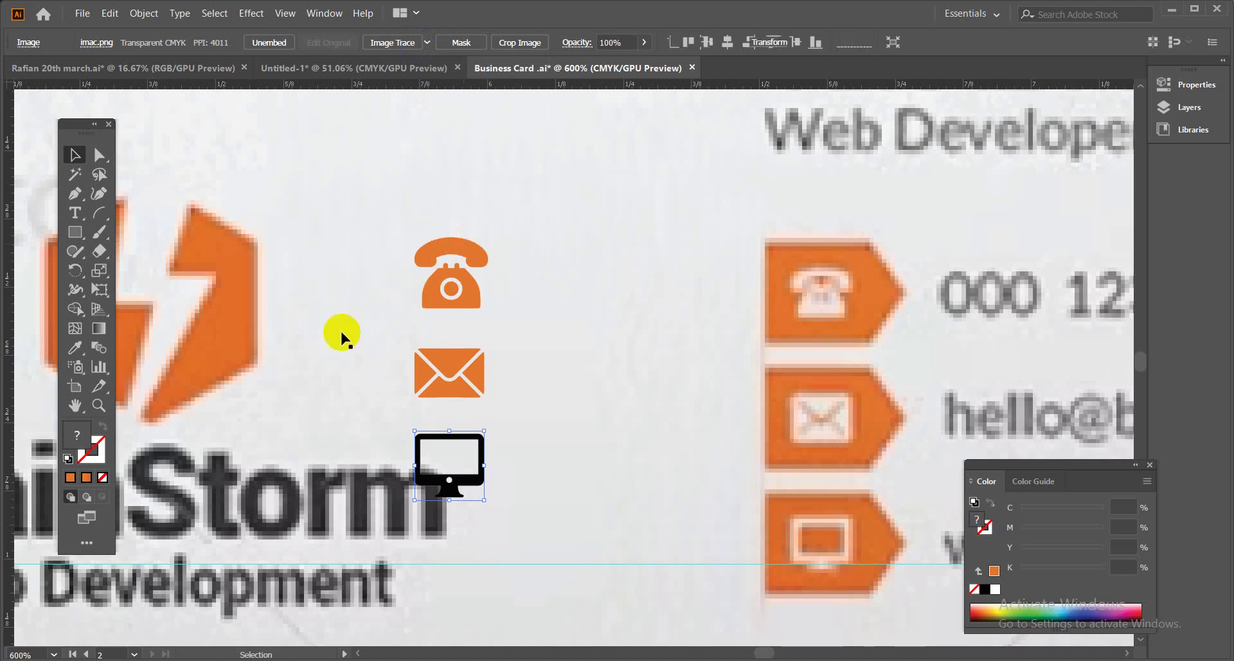
pyautogui.click(407, 44)
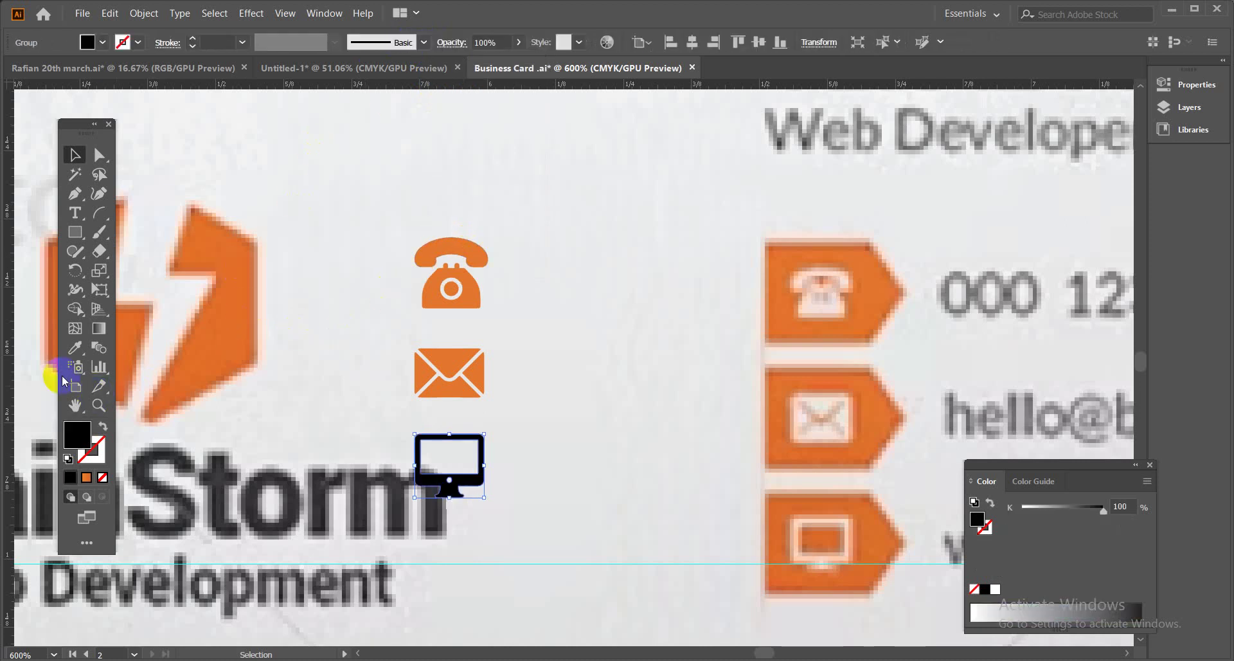
pyautogui.click(75, 347)
pyautogui.click(230, 325)
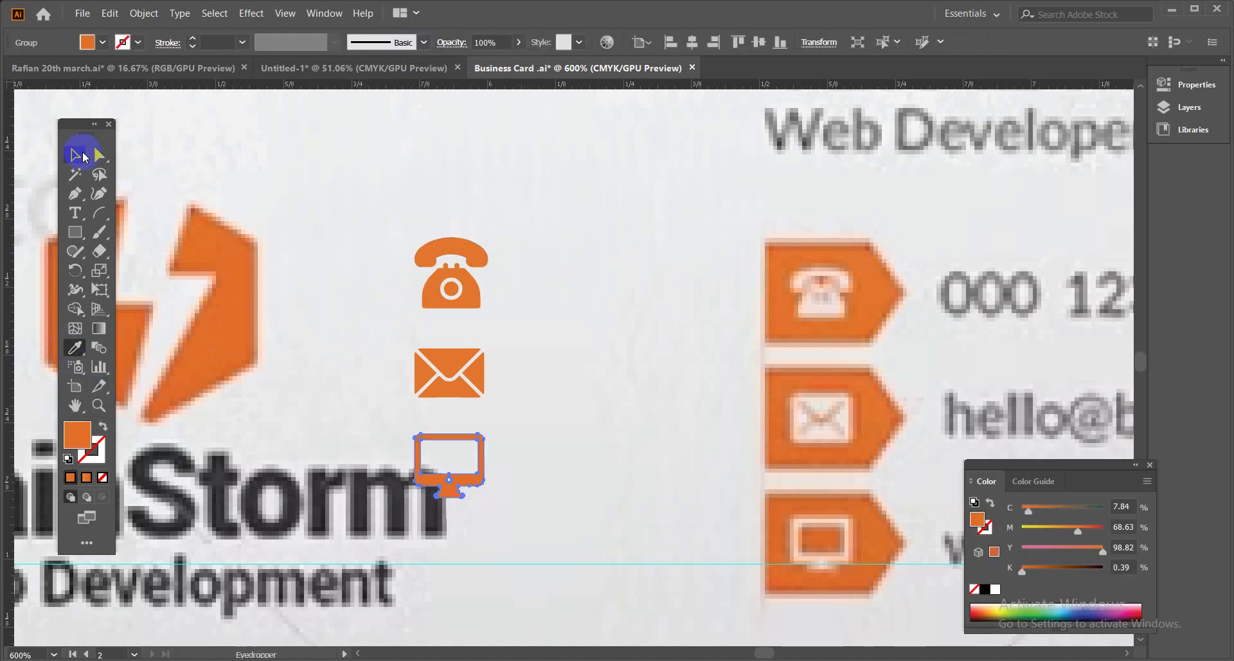
pyautogui.click(82, 155)
pyautogui.click(585, 283)
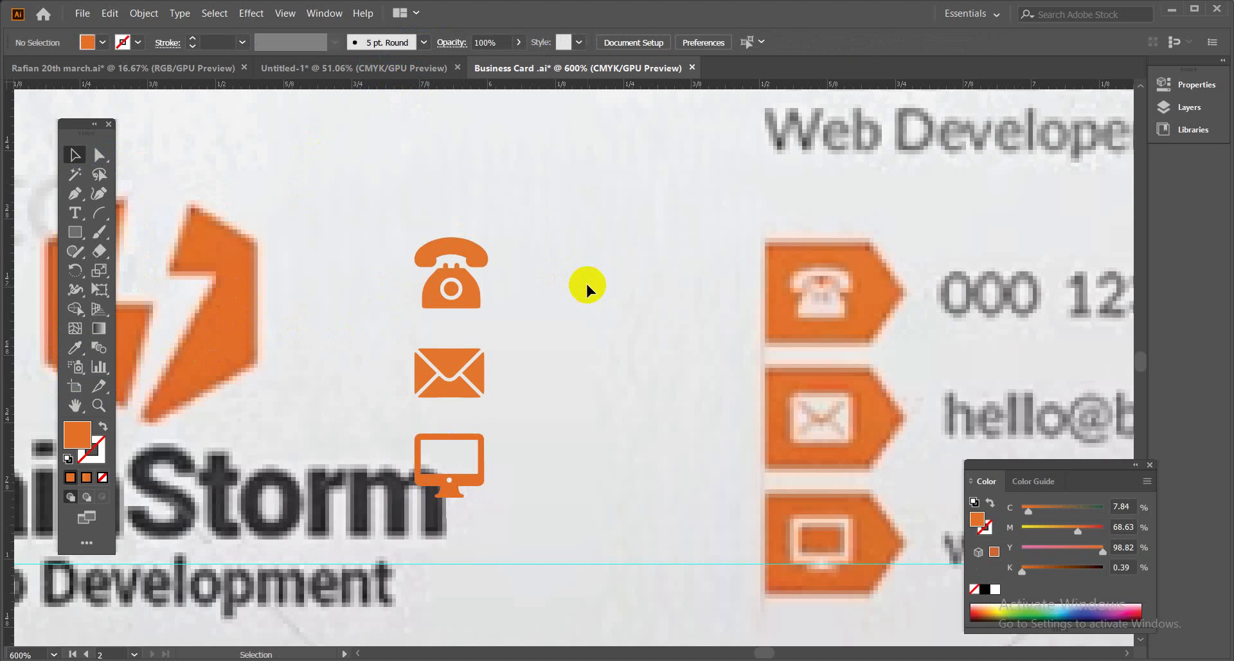
# Draw an orange square and move it into the empty space beside the icons.
pyautogui.click(78, 233)
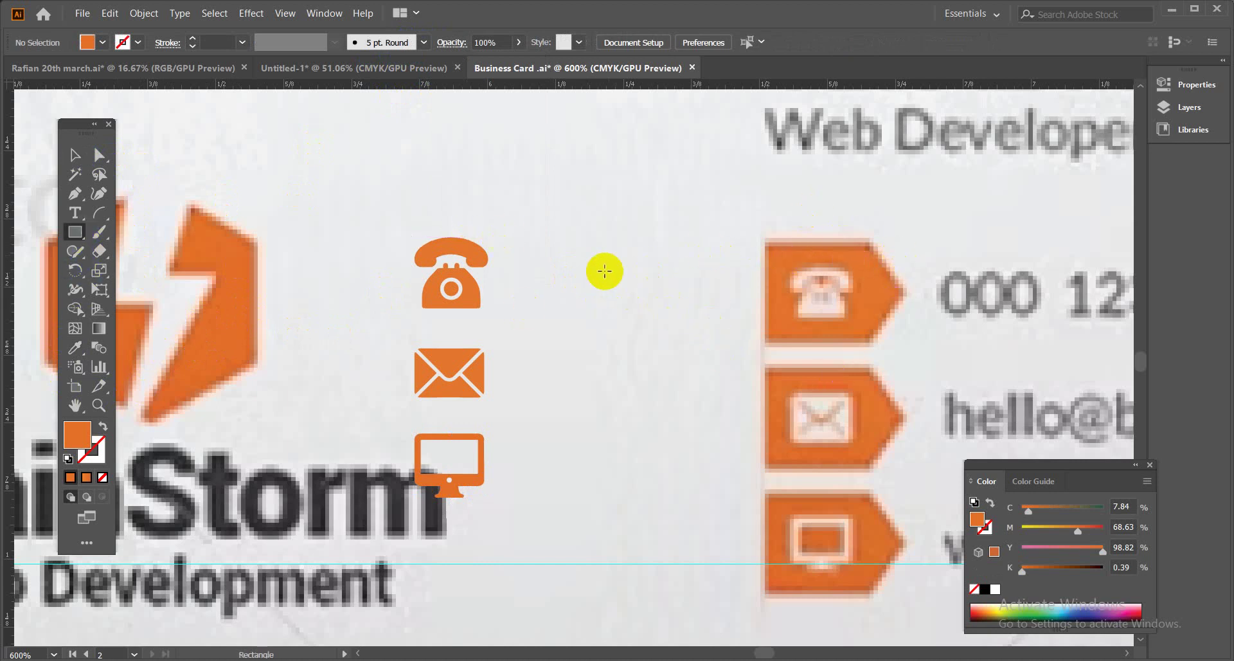
pyautogui.moveTo(765, 241)
pyautogui.mouseDown()
pyautogui.moveTo(848, 308)
pyautogui.moveTo(871, 348)
pyautogui.mouseUp()
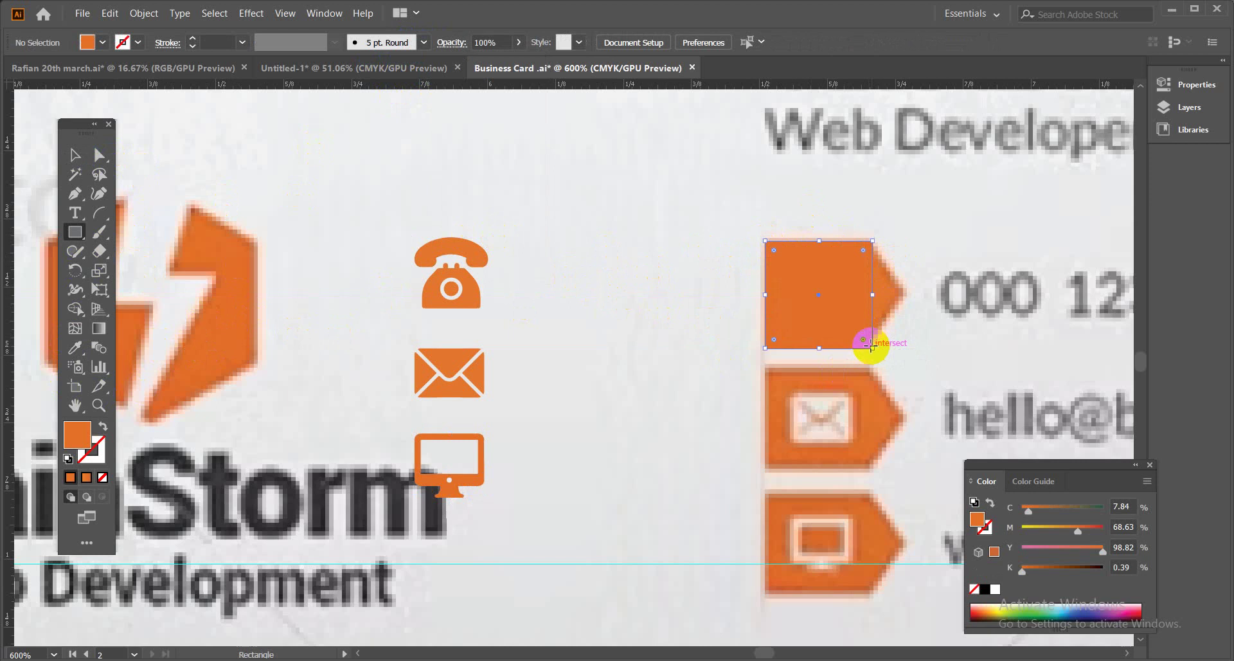
pyautogui.click(75, 155)
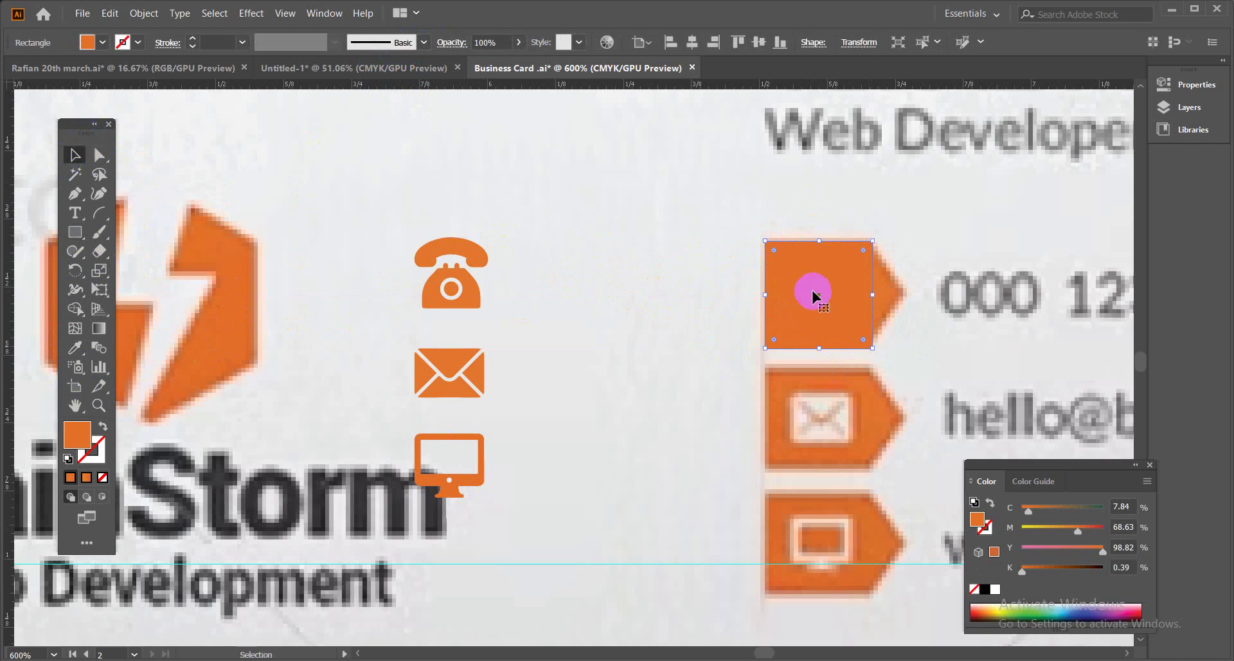
pyautogui.moveTo(813, 294); pyautogui.dragTo(586, 286)
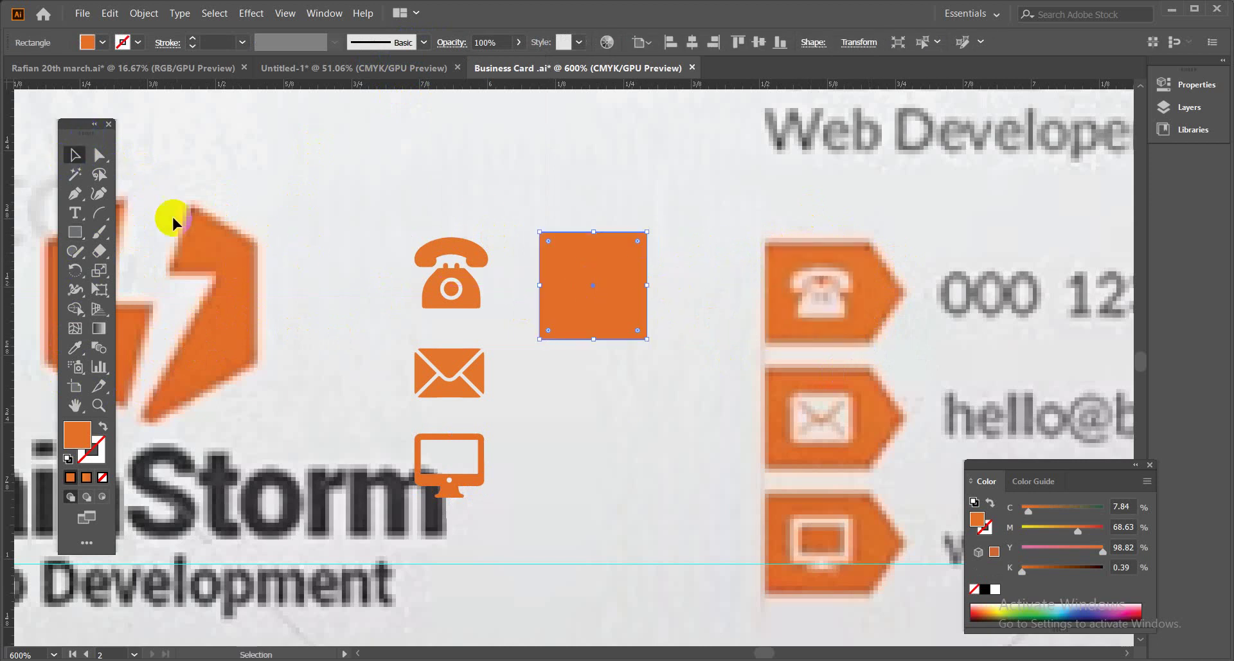
# Add an anchor at the middle of the square's right edge and pull it out into an arrow point.
pyautogui.moveTo(75, 193); pyautogui.dragTo(132, 210)
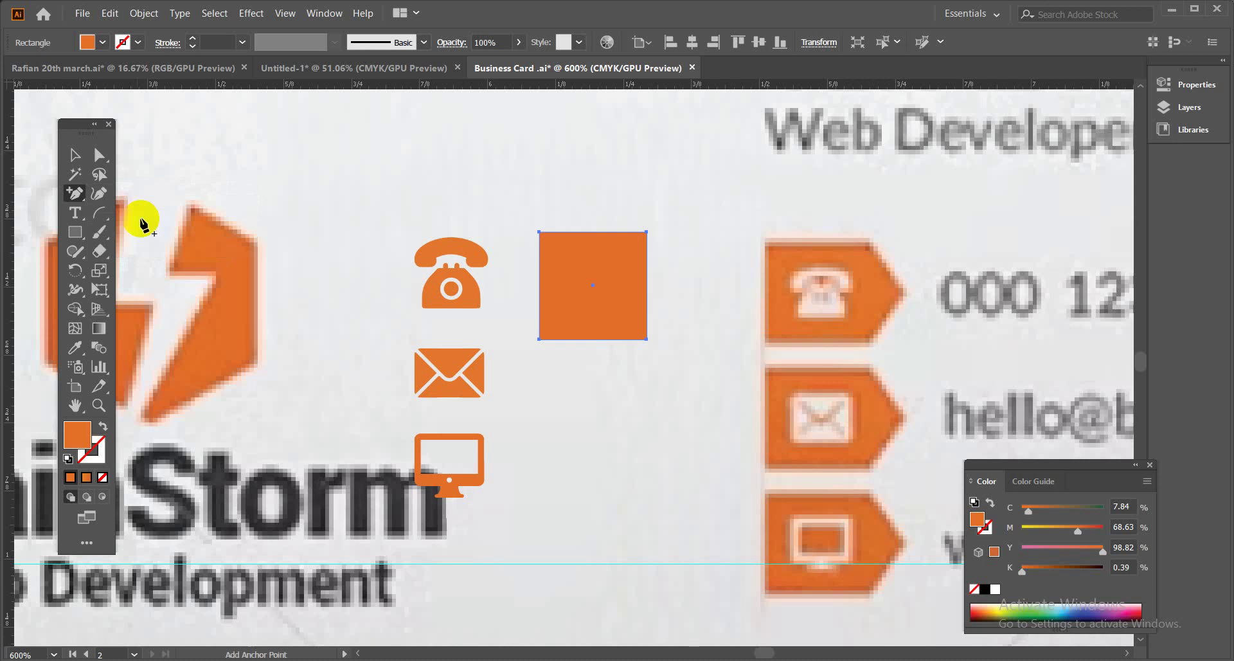
pyautogui.click(647, 283)
pyautogui.click(647, 280)
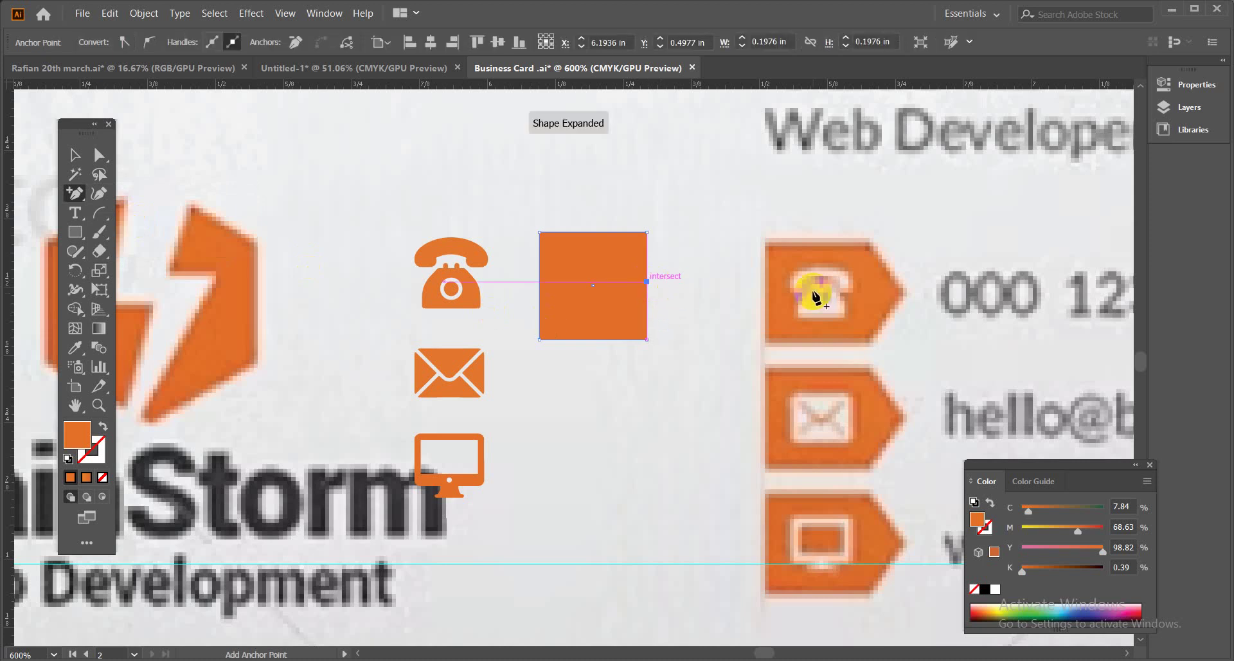
pyautogui.click(99, 156)
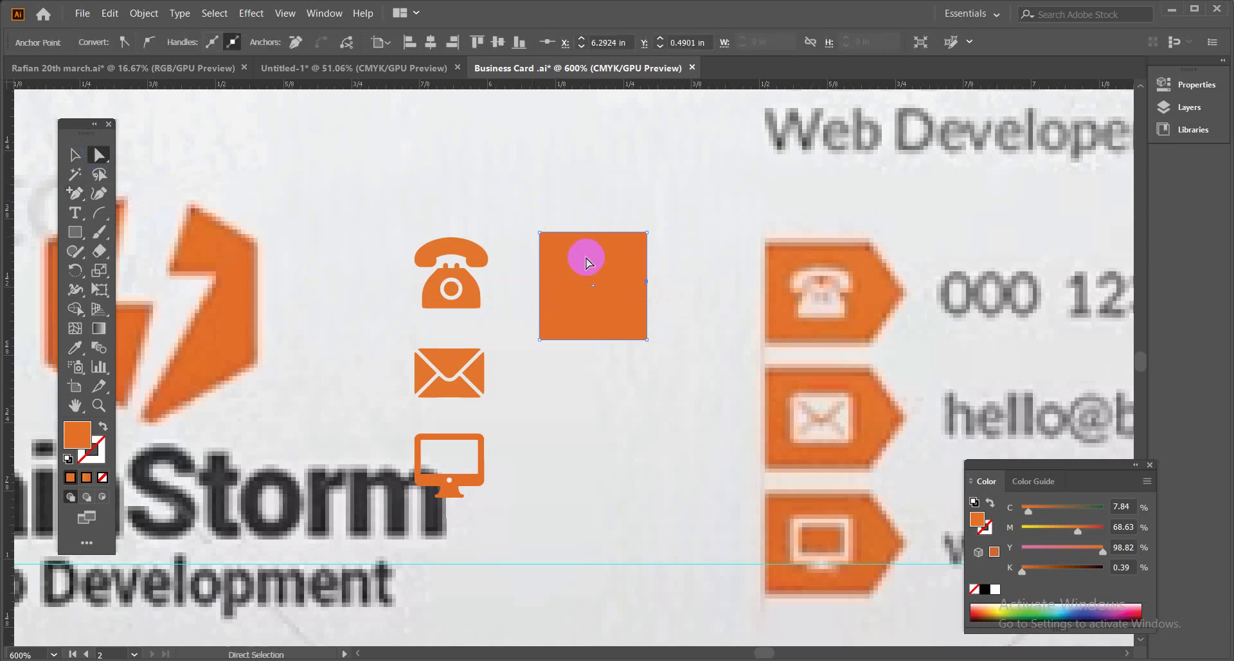
pyautogui.click(647, 283)
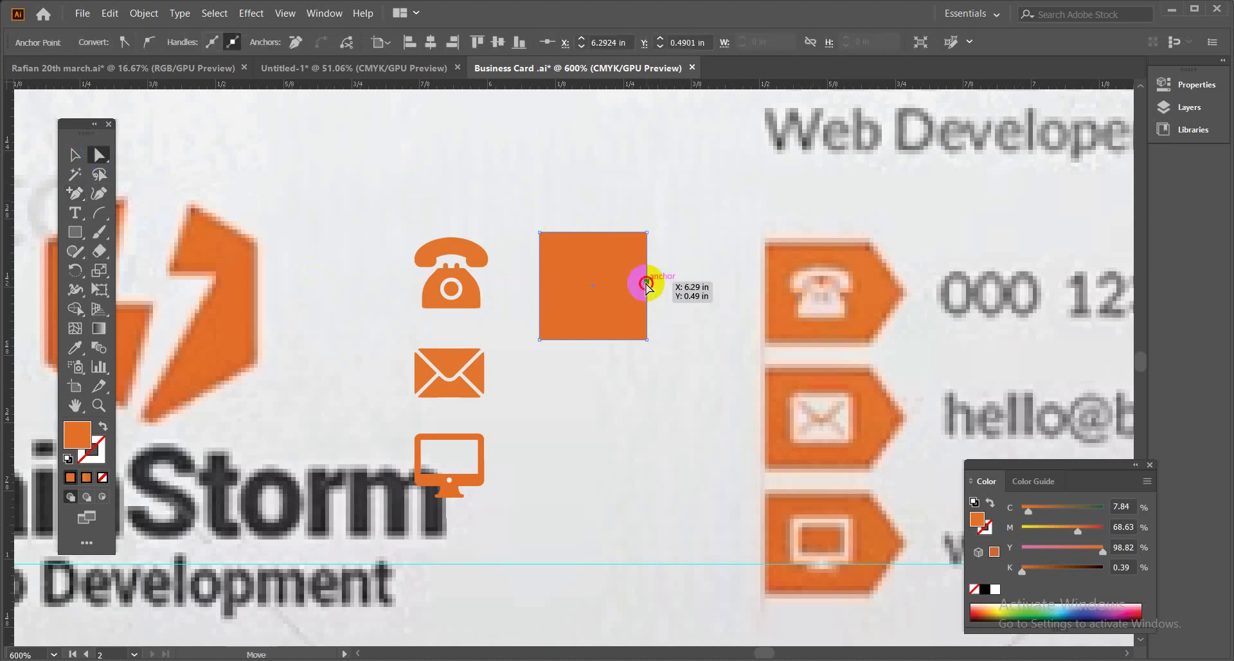
pyautogui.moveTo(647, 283); pyautogui.dragTo(673, 281)
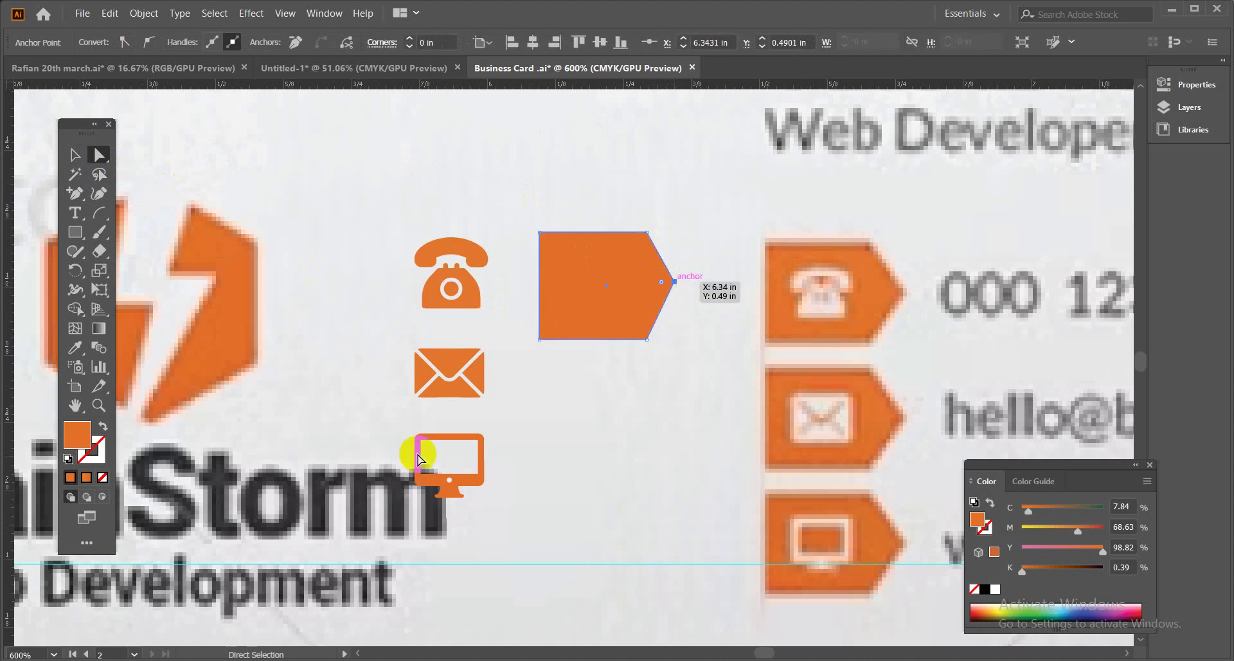
# Copy the arrow tag downward and repeat it to make a column of three tags.
pyautogui.click(75, 155)
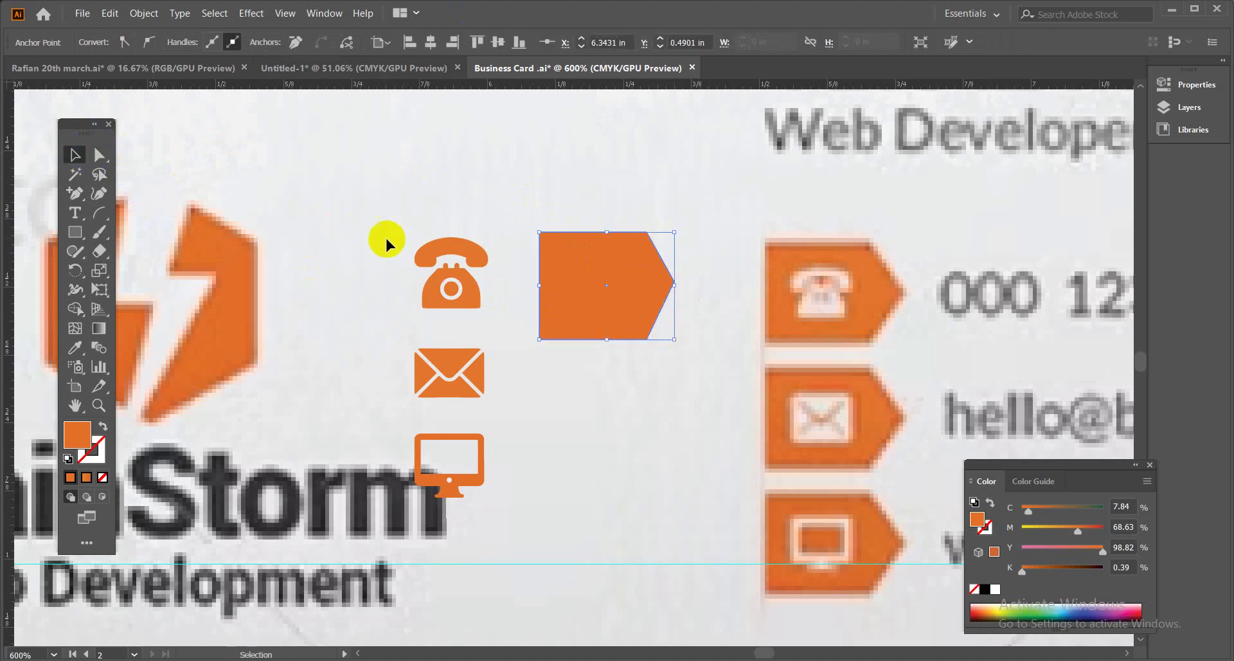
pyautogui.click(611, 307)
pyautogui.moveTo(611, 307); pyautogui.dragTo(622, 443)
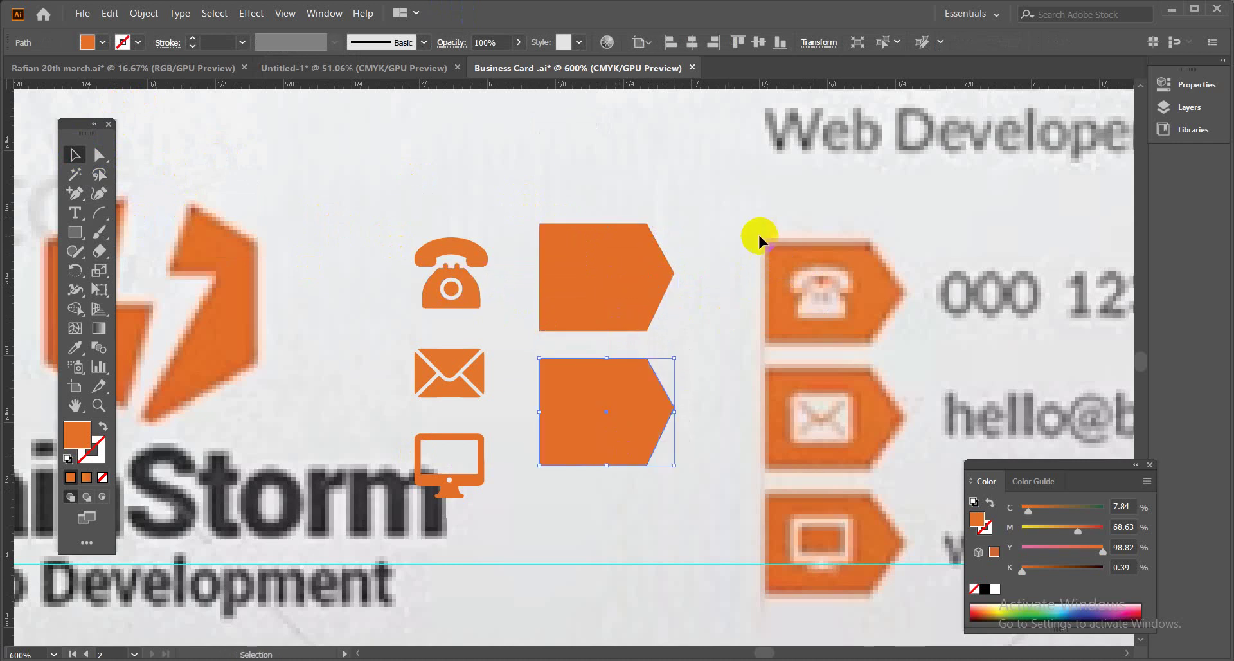
pyautogui.hotkey('ctrl', 'd')
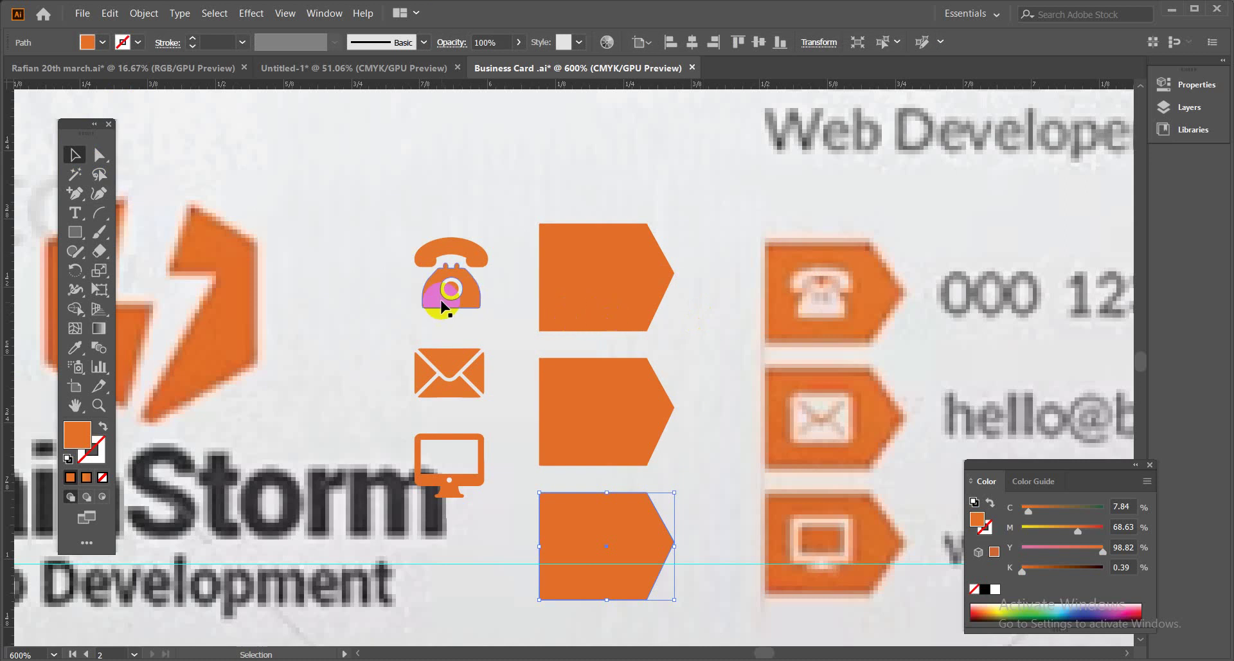
pyautogui.moveTo(384, 205); pyautogui.dragTo(487, 507)
# Fill the three icons with white, move them onto the orange tags, and bring them to front.
pyautogui.click(90, 42)
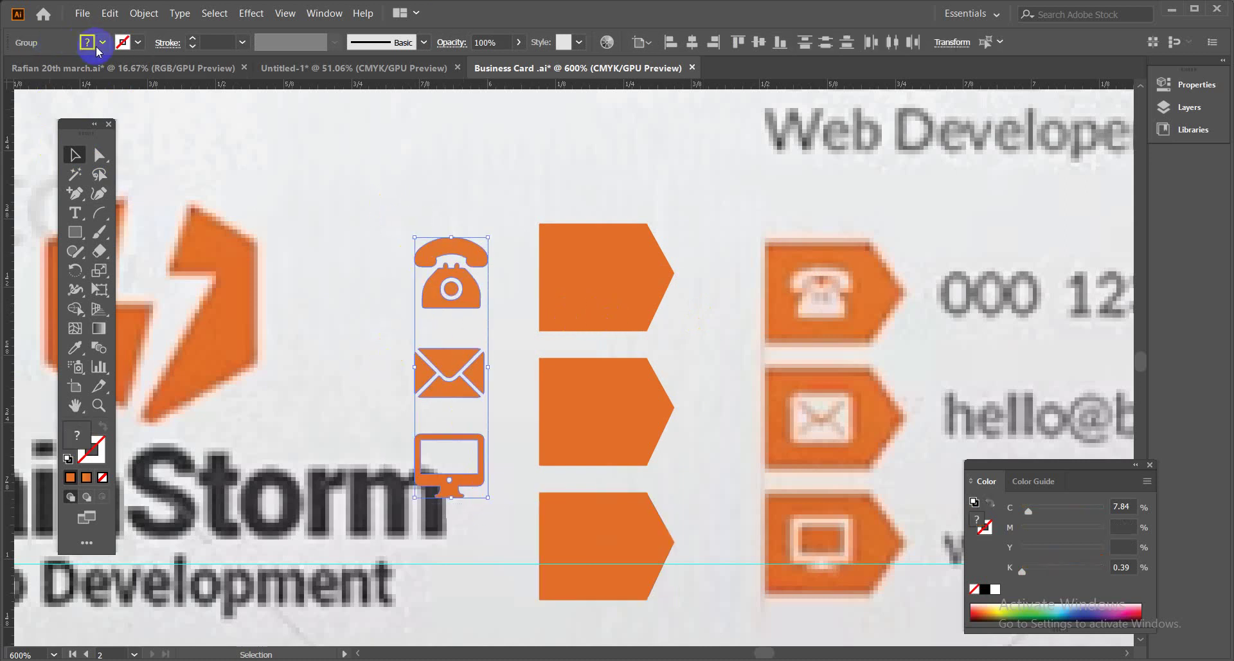
pyautogui.click(37, 71)
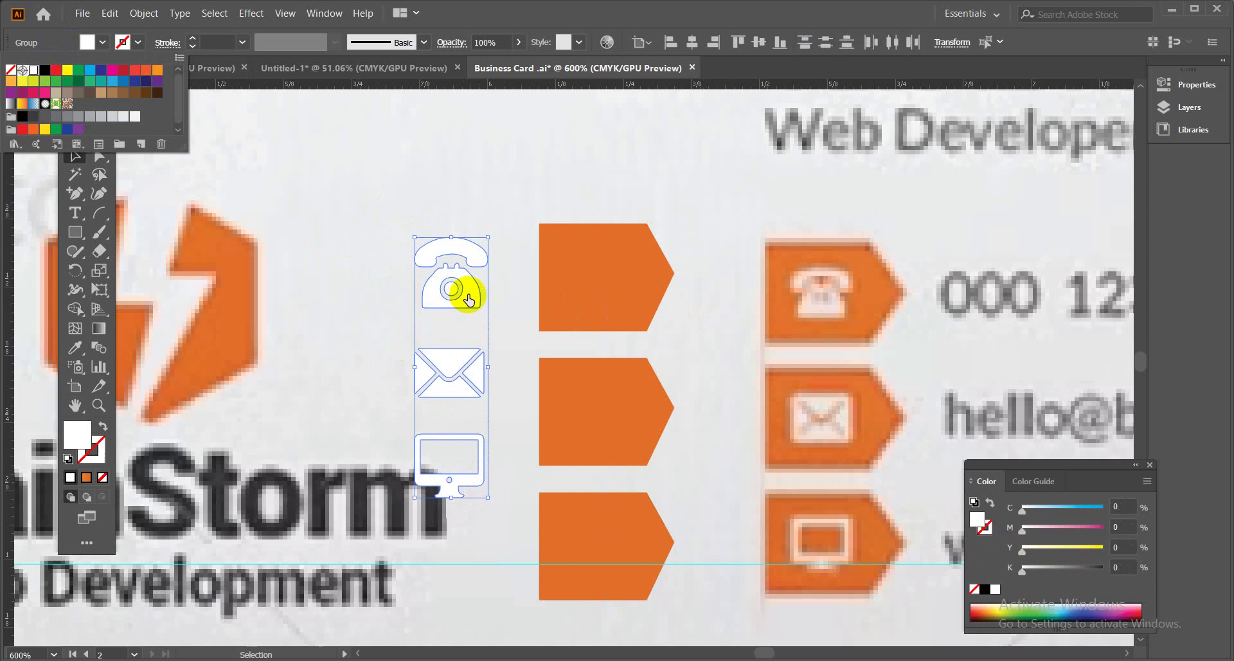
pyautogui.click(101, 42)
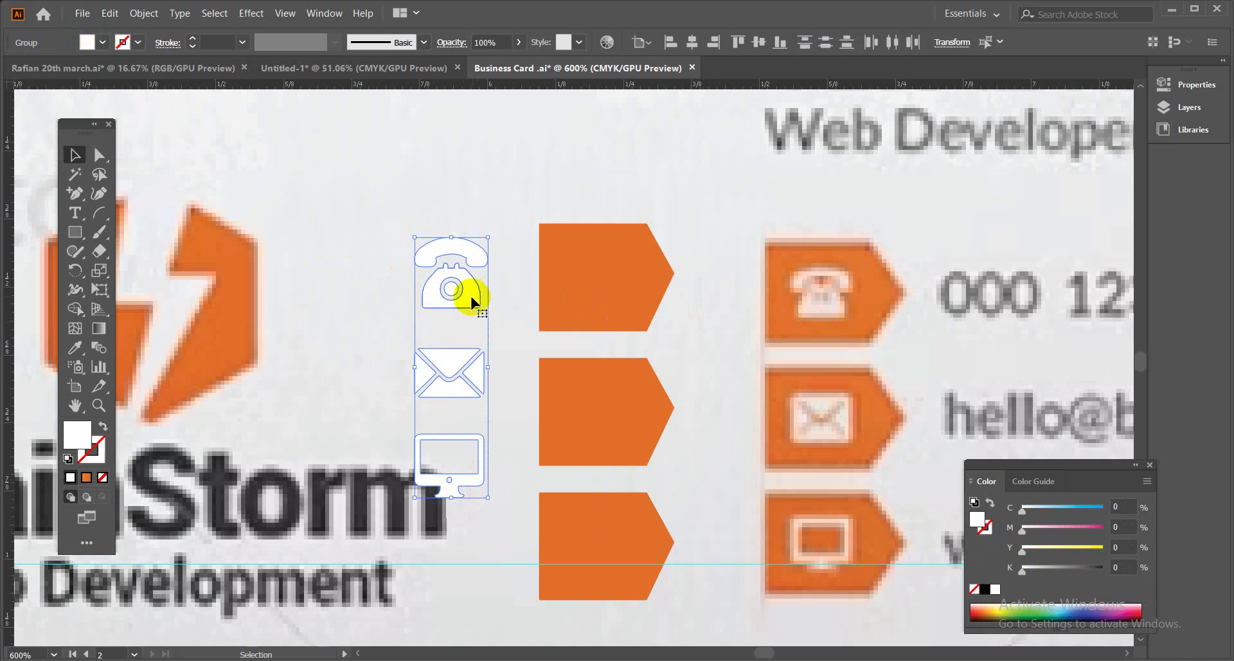
pyautogui.moveTo(473, 302); pyautogui.dragTo(612, 326)
pyautogui.rightClick(613, 322)
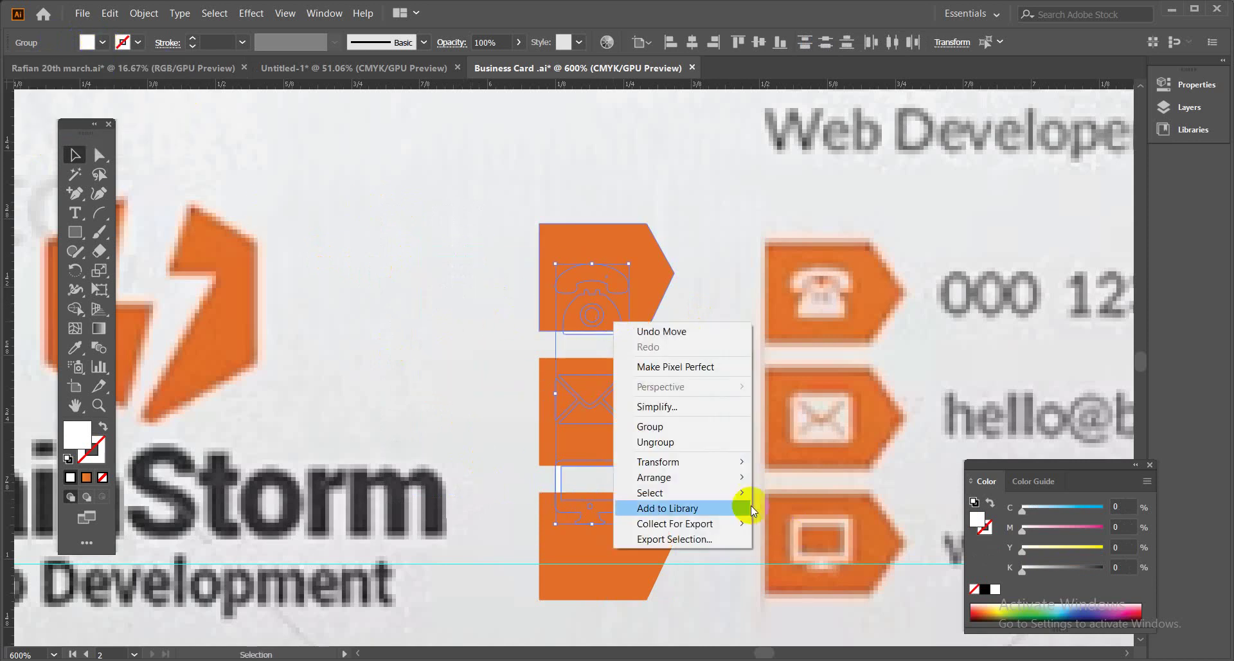
pyautogui.moveTo(722, 476)
pyautogui.click(787, 476)
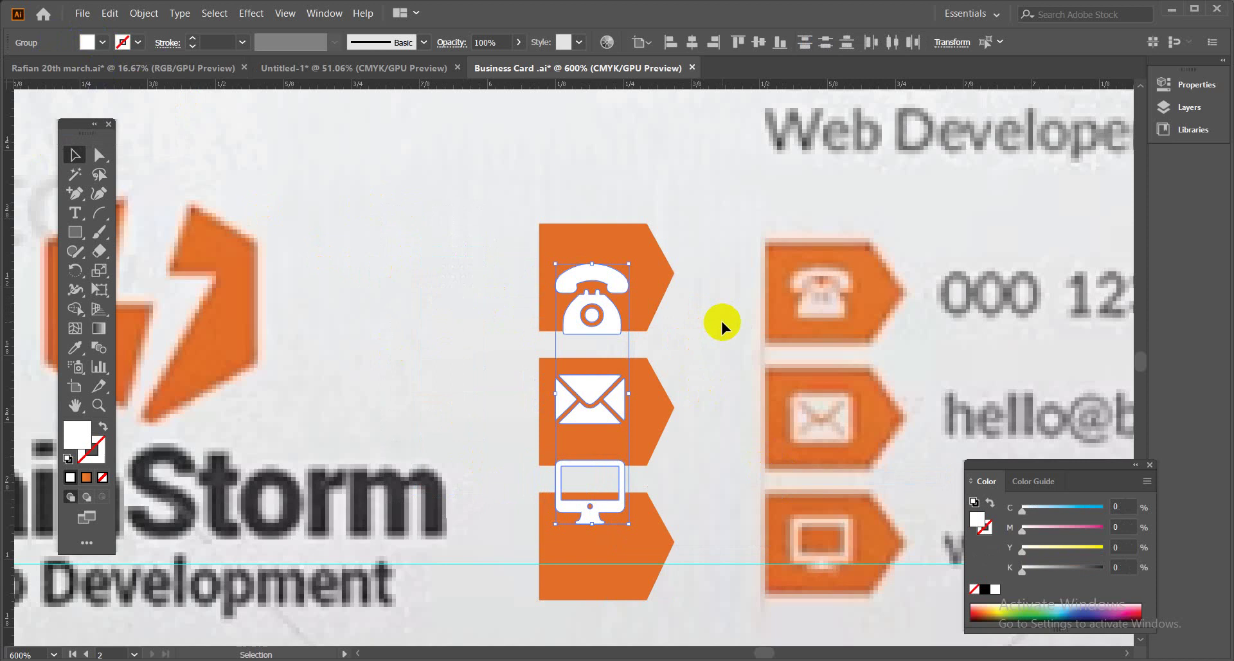
# Position the phone, envelope and monitor icons inside their respective tags.
pyautogui.moveTo(606, 325); pyautogui.dragTo(617, 305)
pyautogui.moveTo(615, 431); pyautogui.dragTo(623, 419)
pyautogui.moveTo(611, 513); pyautogui.dragTo(613, 566)
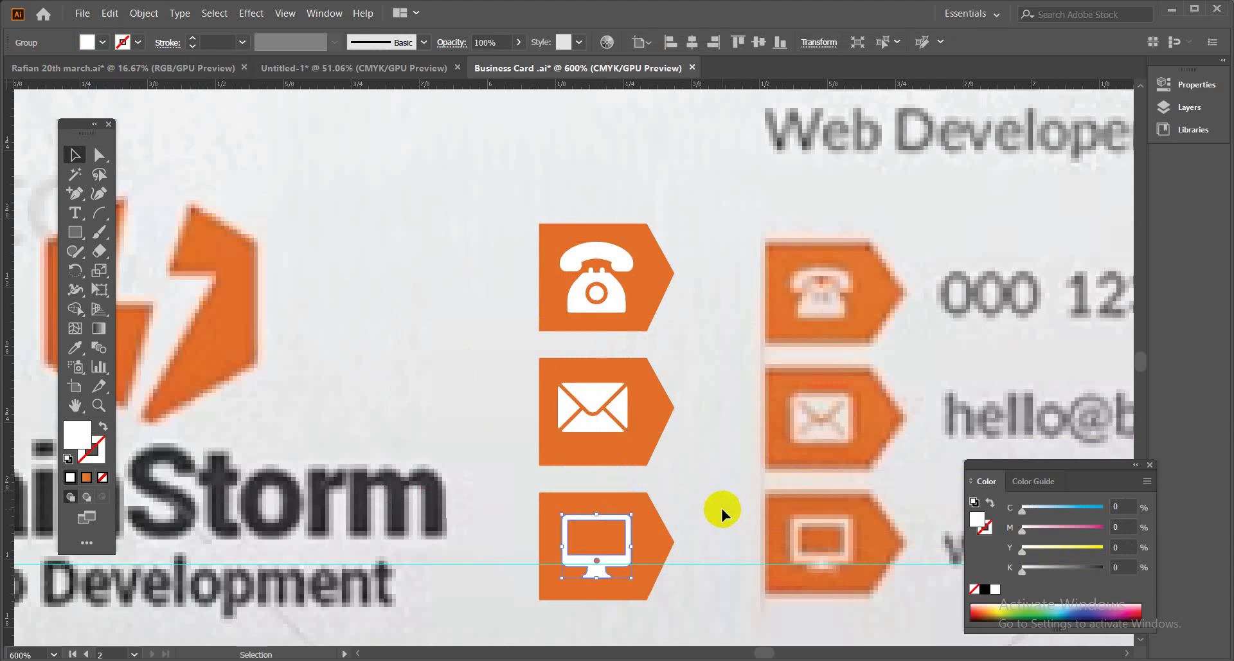
pyautogui.click(721, 512)
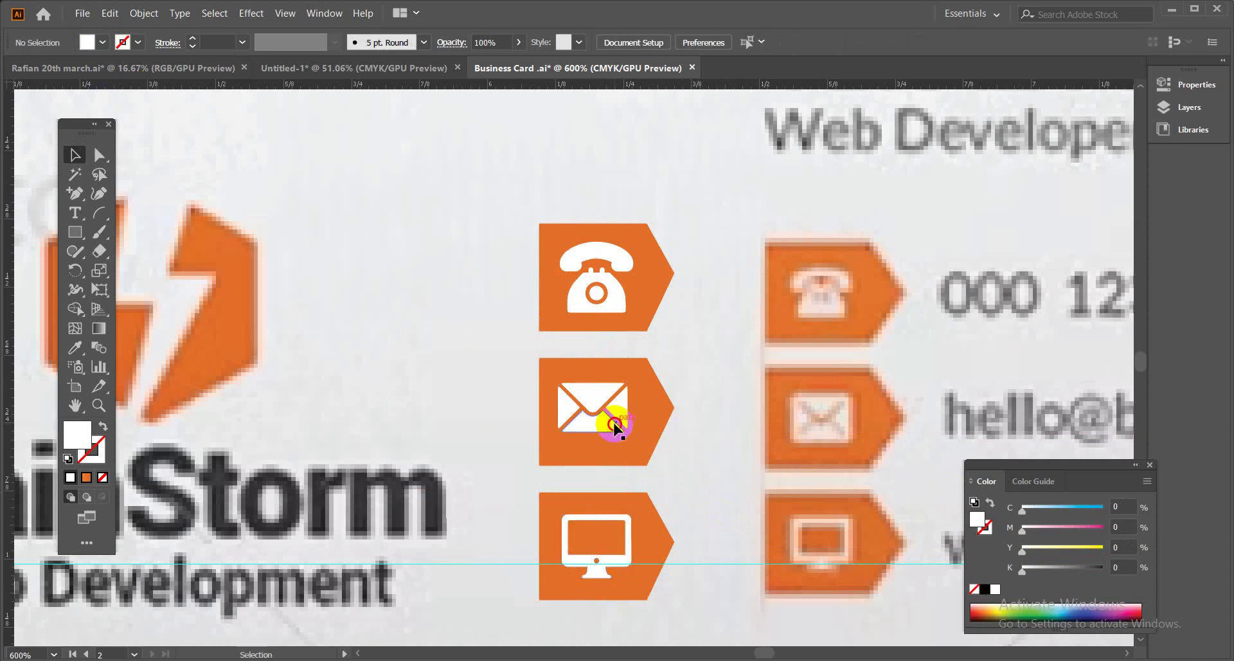
pyautogui.moveTo(615, 426); pyautogui.dragTo(612, 421)
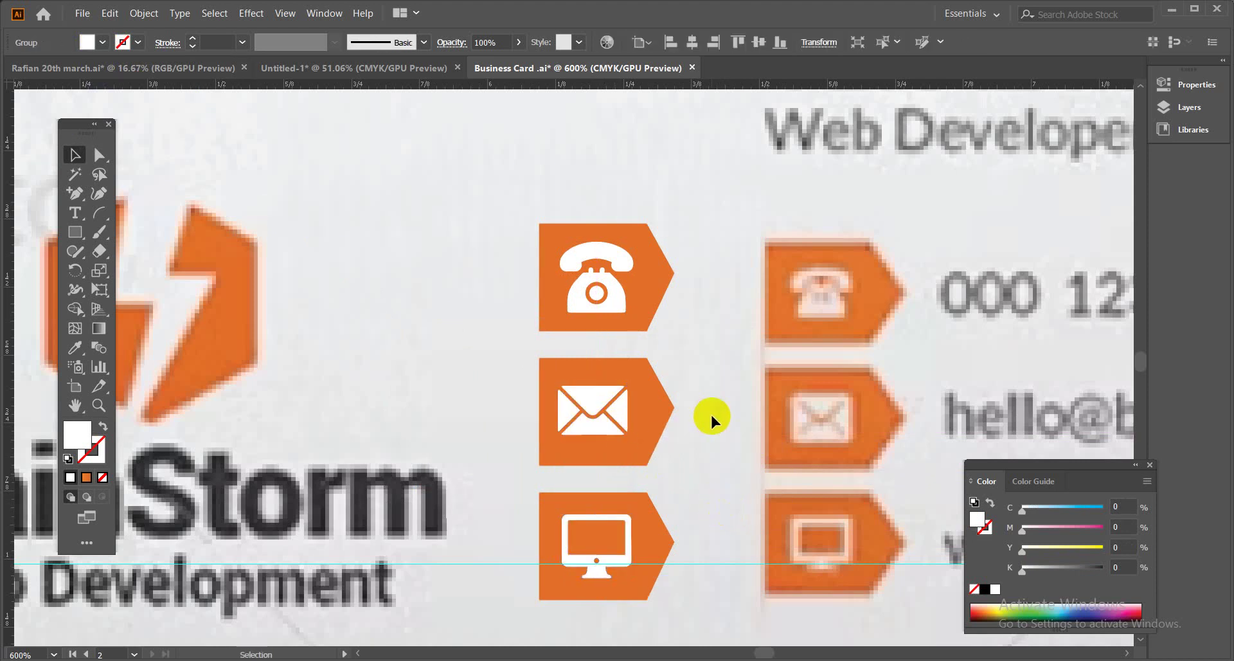
# Select each tag together with its icon in turn, then zoom out.
pyautogui.moveTo(518, 229); pyautogui.dragTo(674, 299)
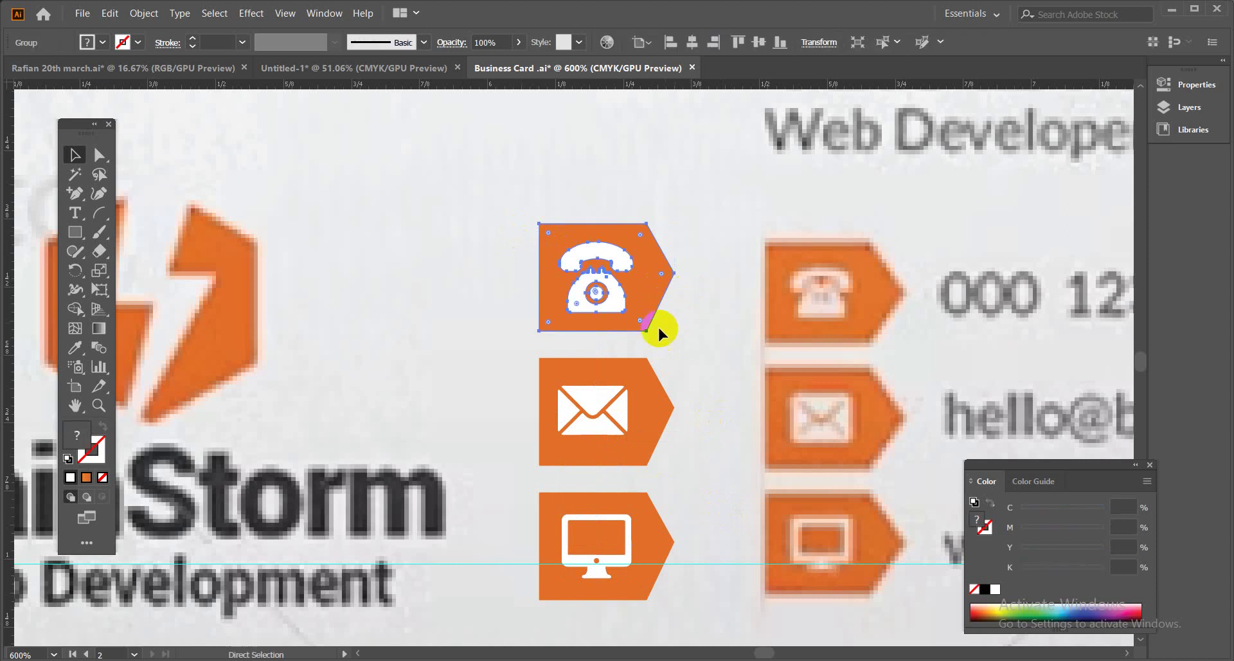
pyautogui.moveTo(484, 386); pyautogui.dragTo(672, 446)
pyautogui.moveTo(599, 492); pyautogui.dragTo(669, 572)
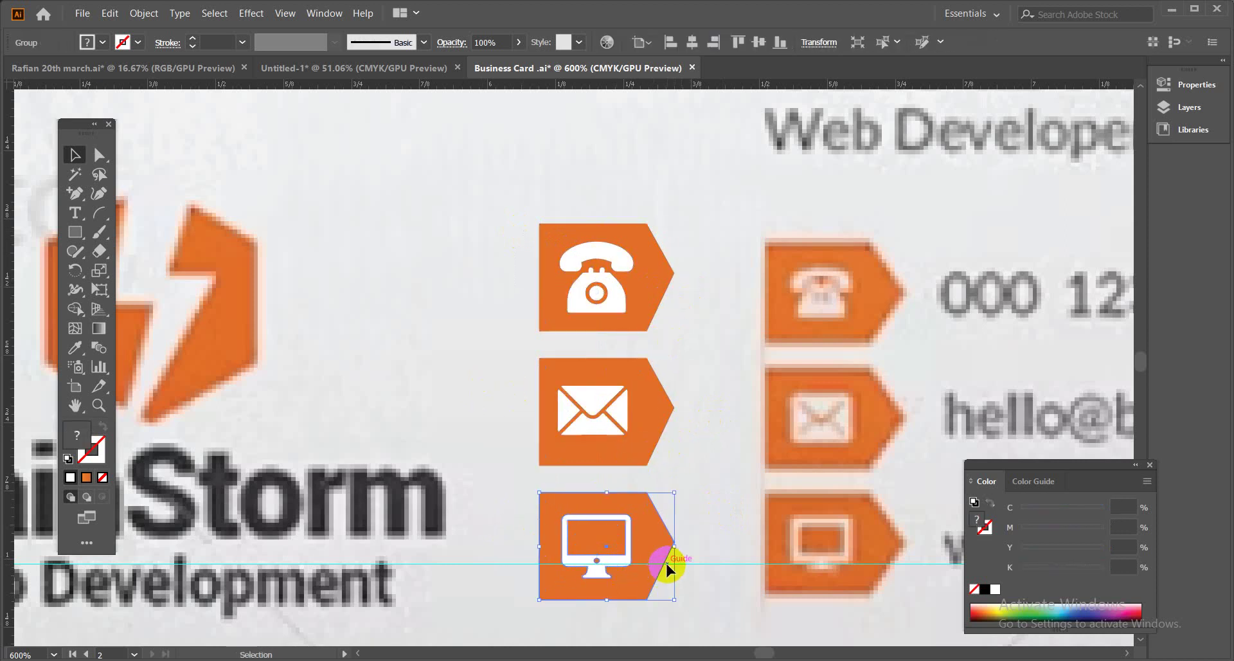
pyautogui.hotkey('ctrl', '-')
pyautogui.hotkey('ctrl', '-')
pyautogui.hotkey('ctrl', '-')
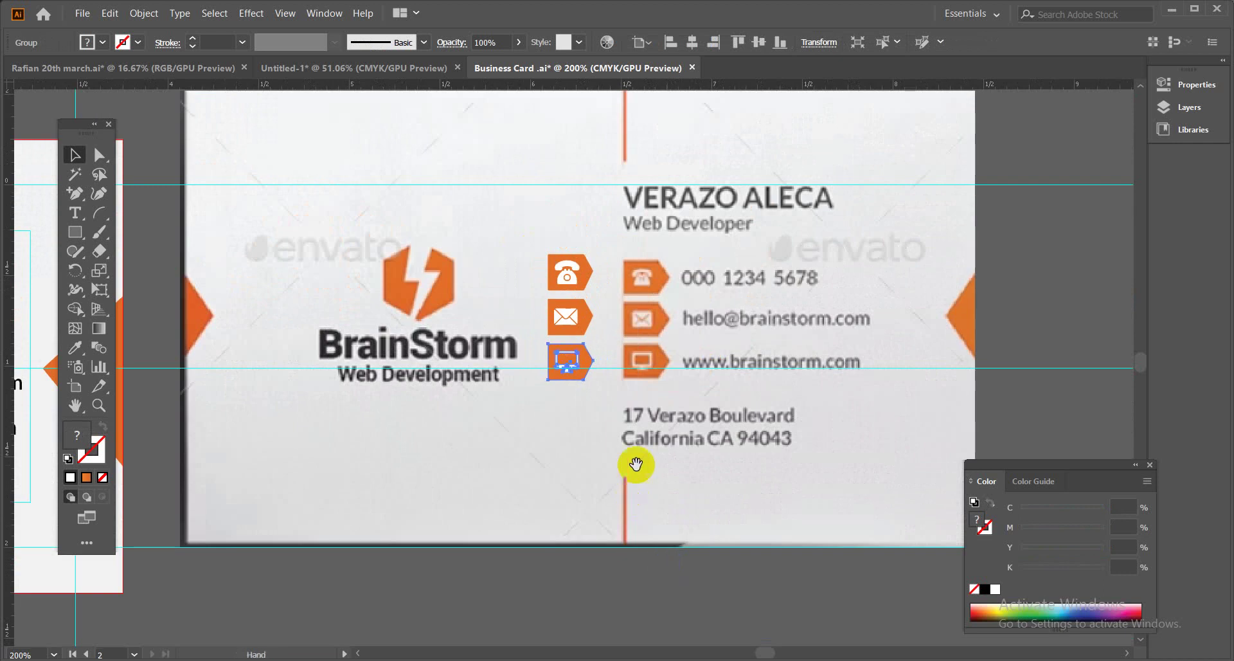
# Place the icon tag group beside the card's contact text and adjust the phone tag.
pyautogui.moveTo(636, 464); pyautogui.dragTo(225, 375)
pyautogui.click(1011, 303)
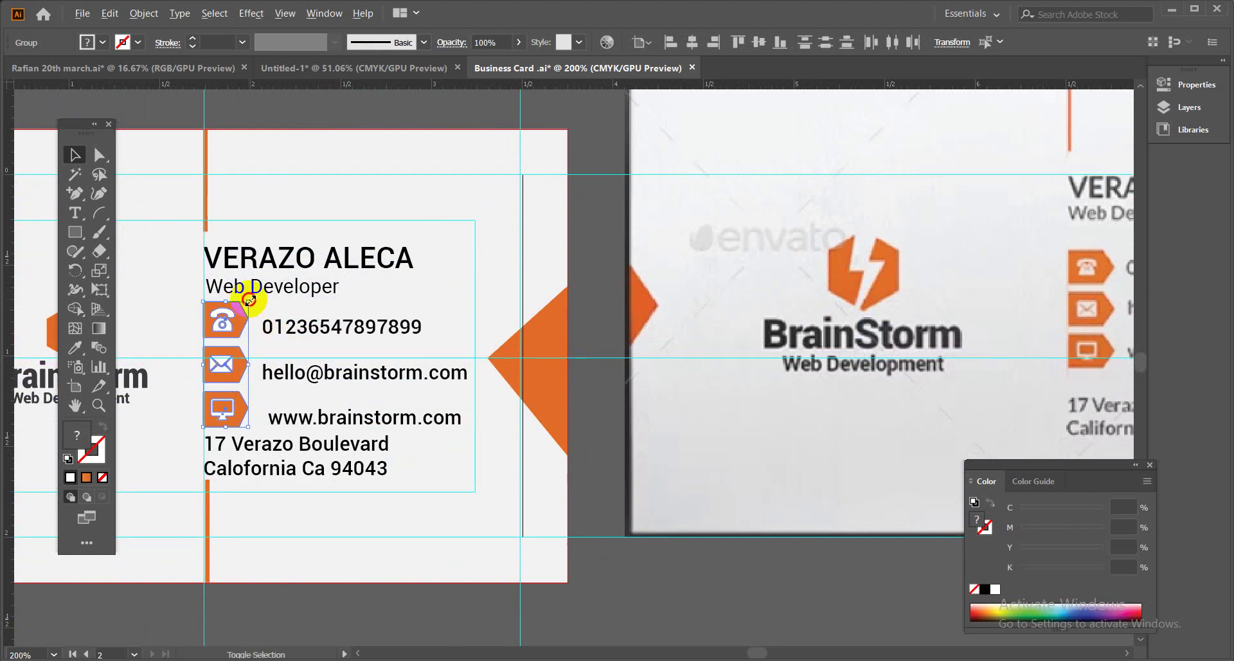
pyautogui.hotkey('ctrl', '=')
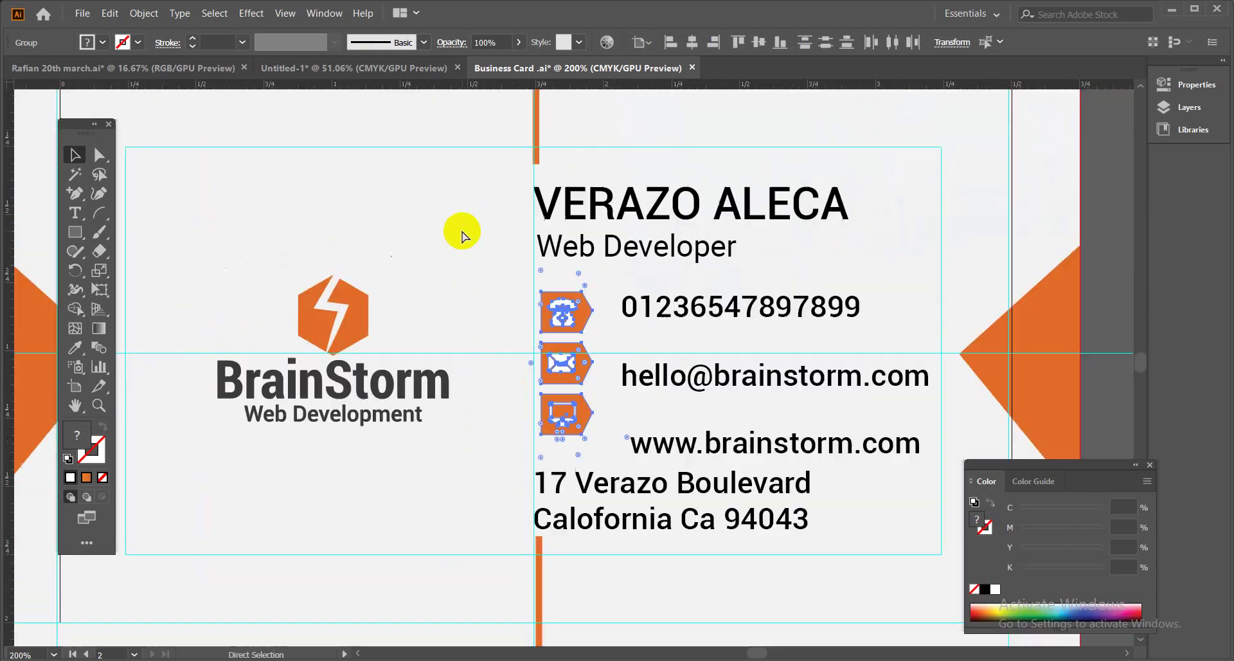
pyautogui.click(455, 234)
pyautogui.hotkey('ctrl', '=')
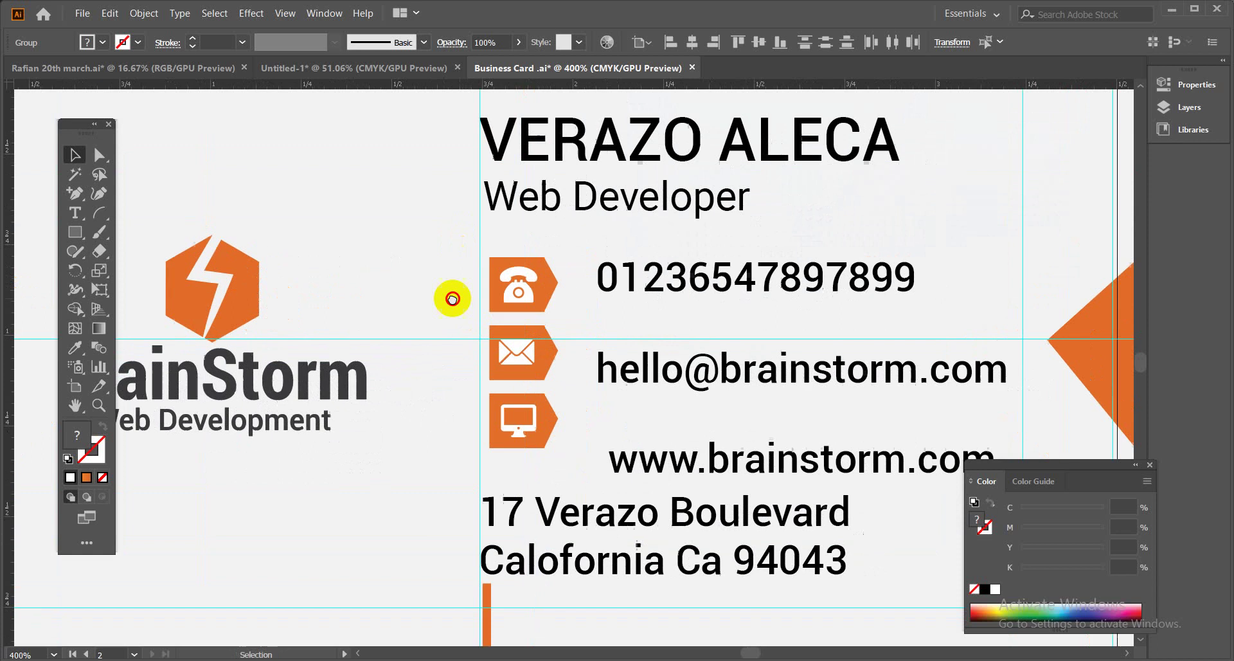
pyautogui.moveTo(498, 294); pyautogui.dragTo(485, 455)
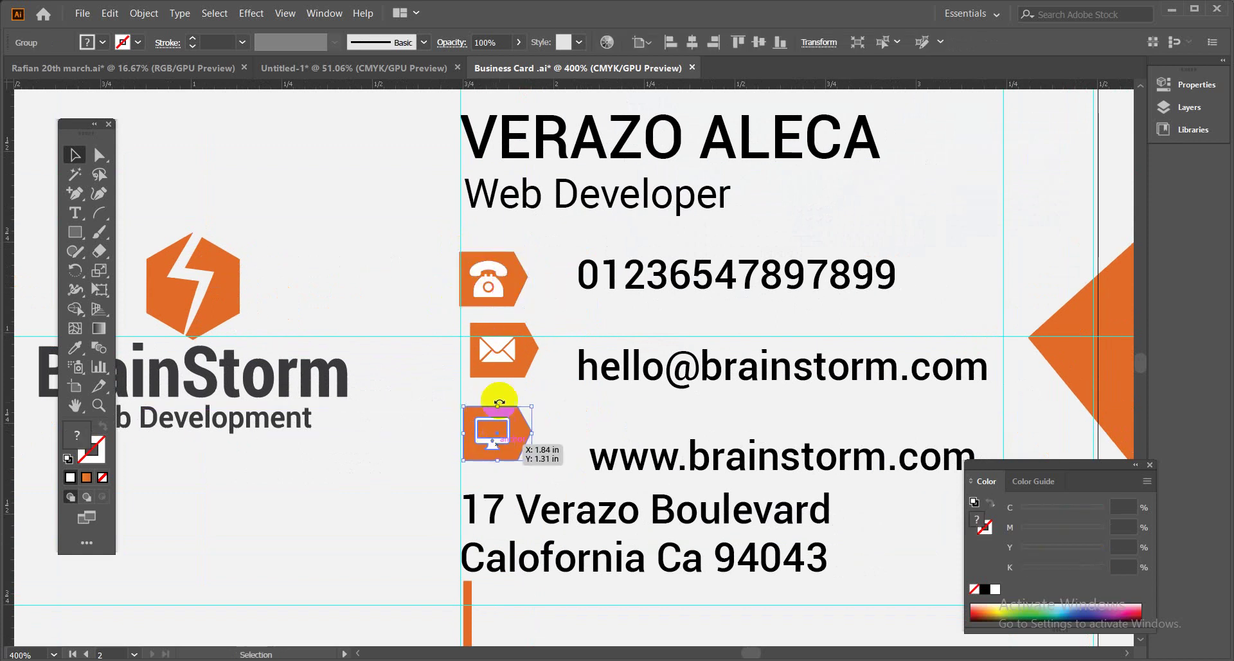
# Align the three tags to the selection: Horizontal Align Left and Vertical Distribute Bottom.
pyautogui.moveTo(432, 284); pyautogui.dragTo(486, 421)
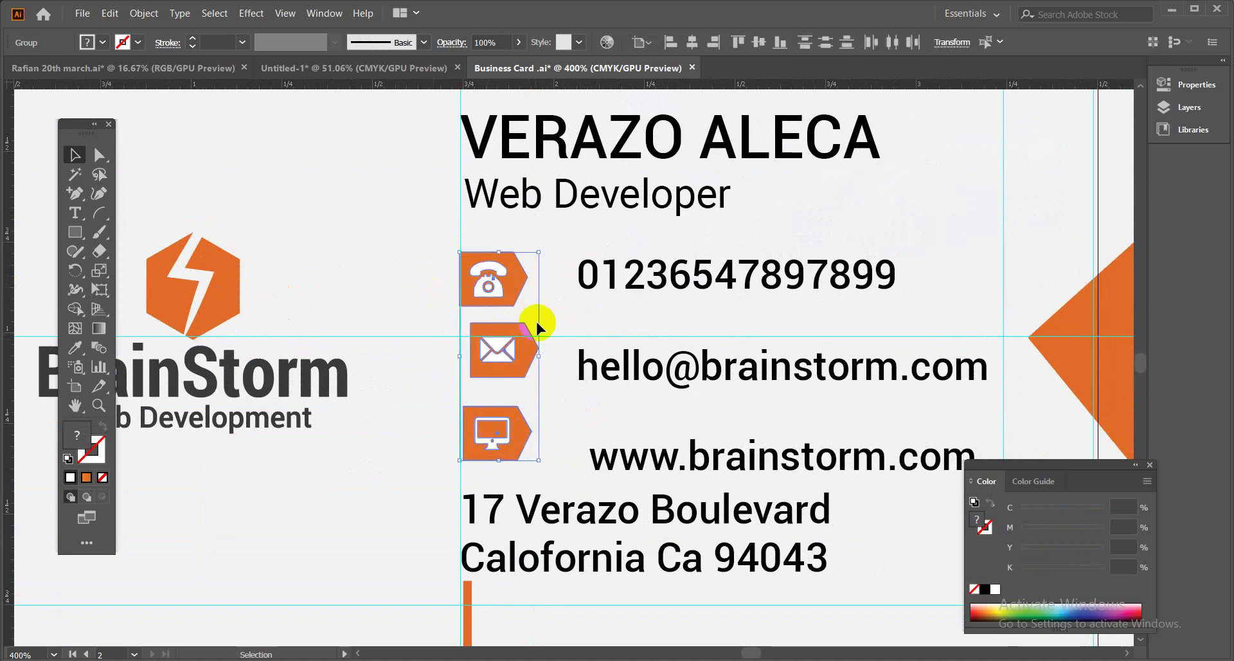
pyautogui.click(641, 42)
pyautogui.click(664, 71)
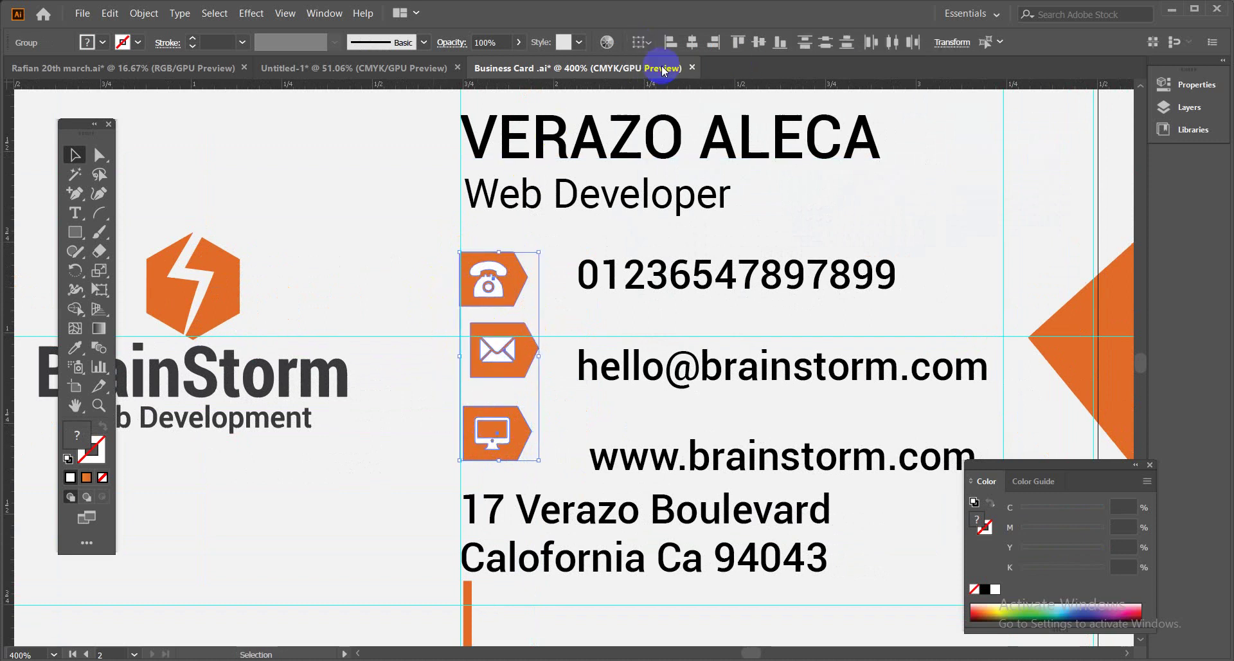
pyautogui.click(671, 43)
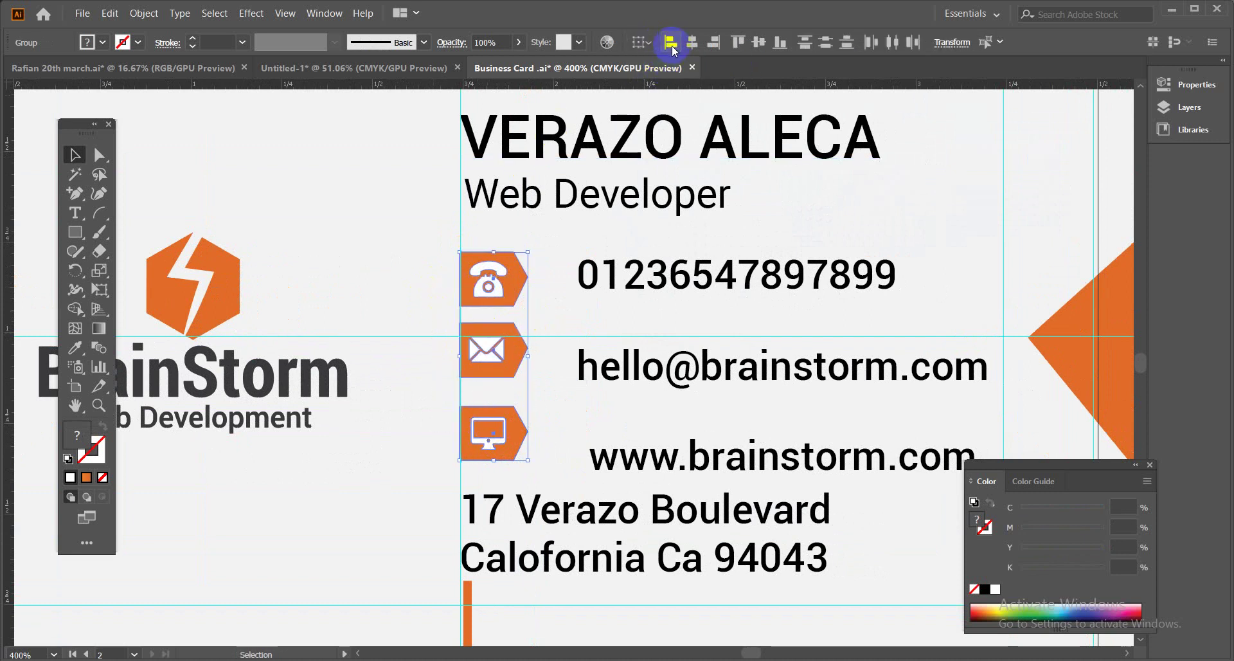
pyautogui.click(826, 43)
pyautogui.click(413, 291)
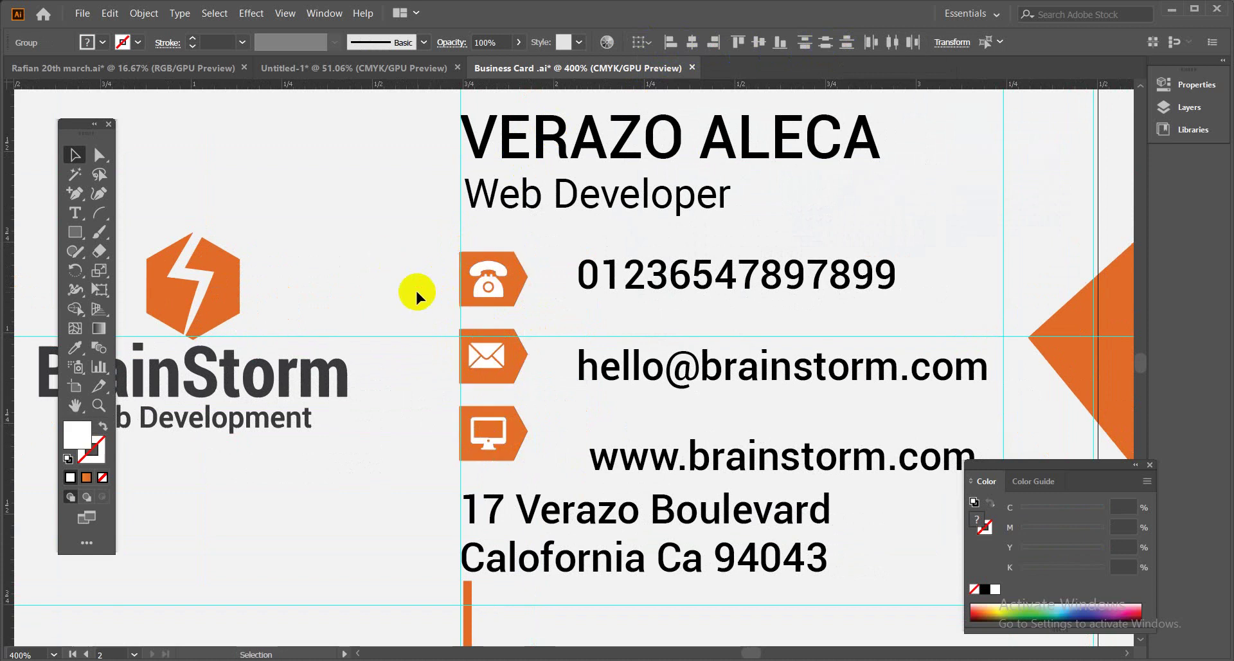
# Shift the phone, email and website lines left, align them left and distribute evenly, then select them with the tags.
pyautogui.moveTo(664, 275); pyautogui.dragTo(651, 277)
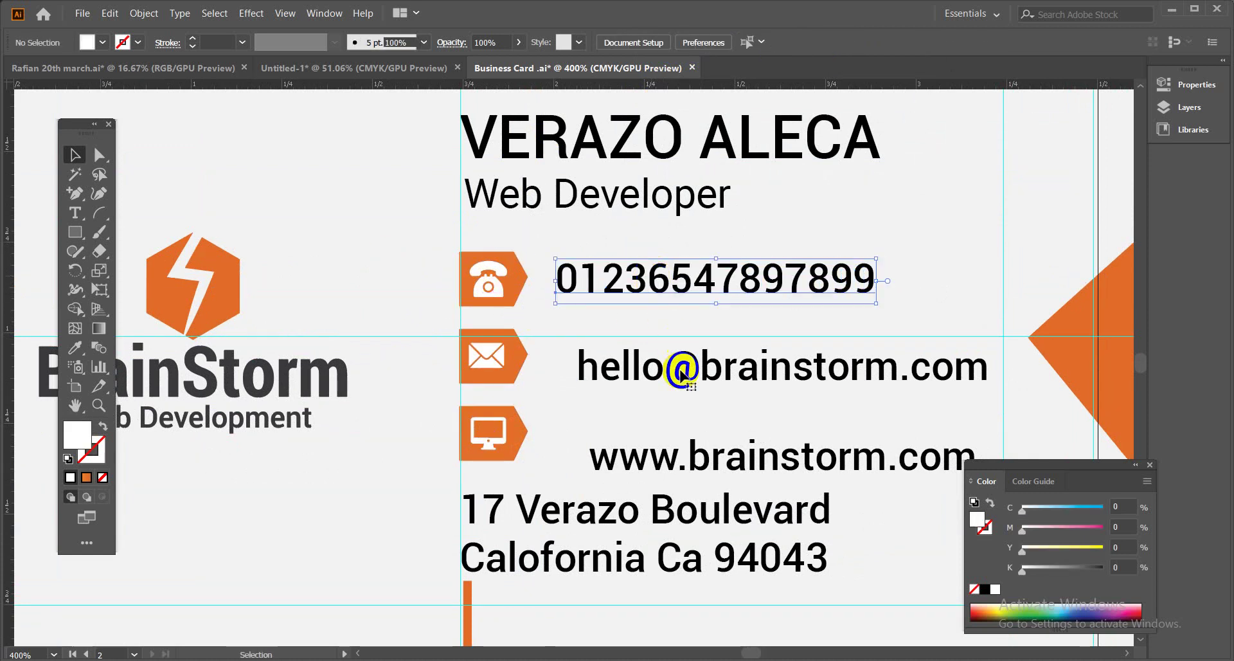
pyautogui.moveTo(654, 368); pyautogui.dragTo(635, 361)
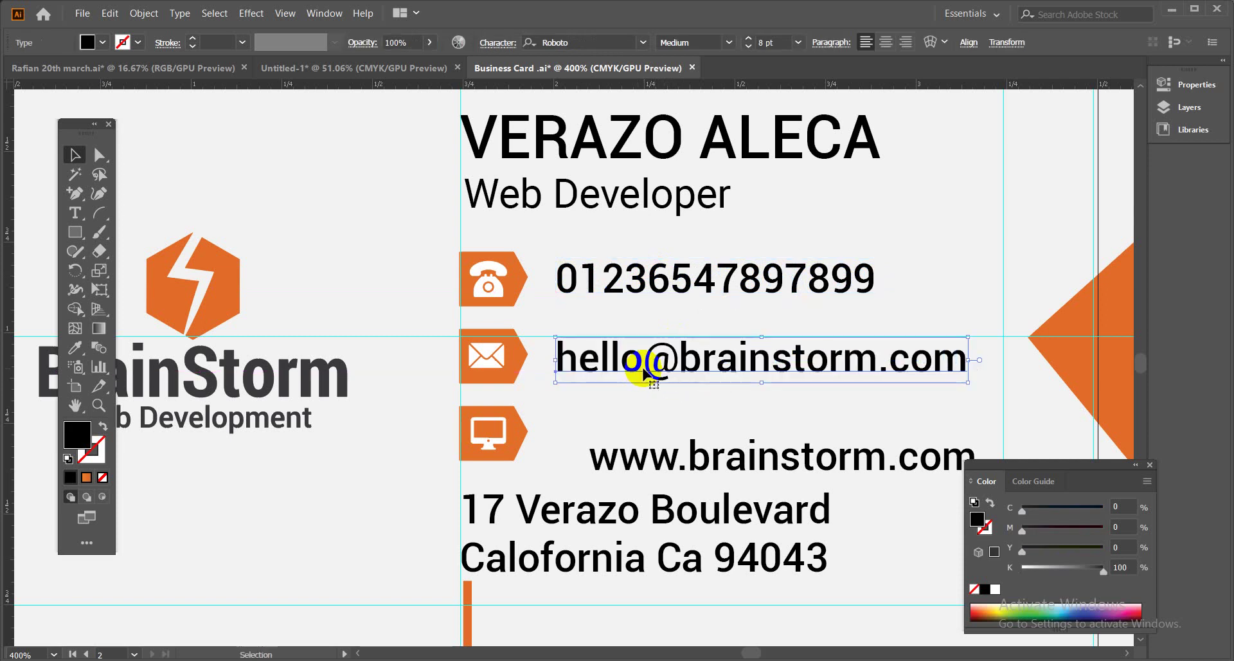
pyautogui.moveTo(663, 457); pyautogui.dragTo(632, 430)
pyautogui.moveTo(890, 273); pyautogui.dragTo(749, 419)
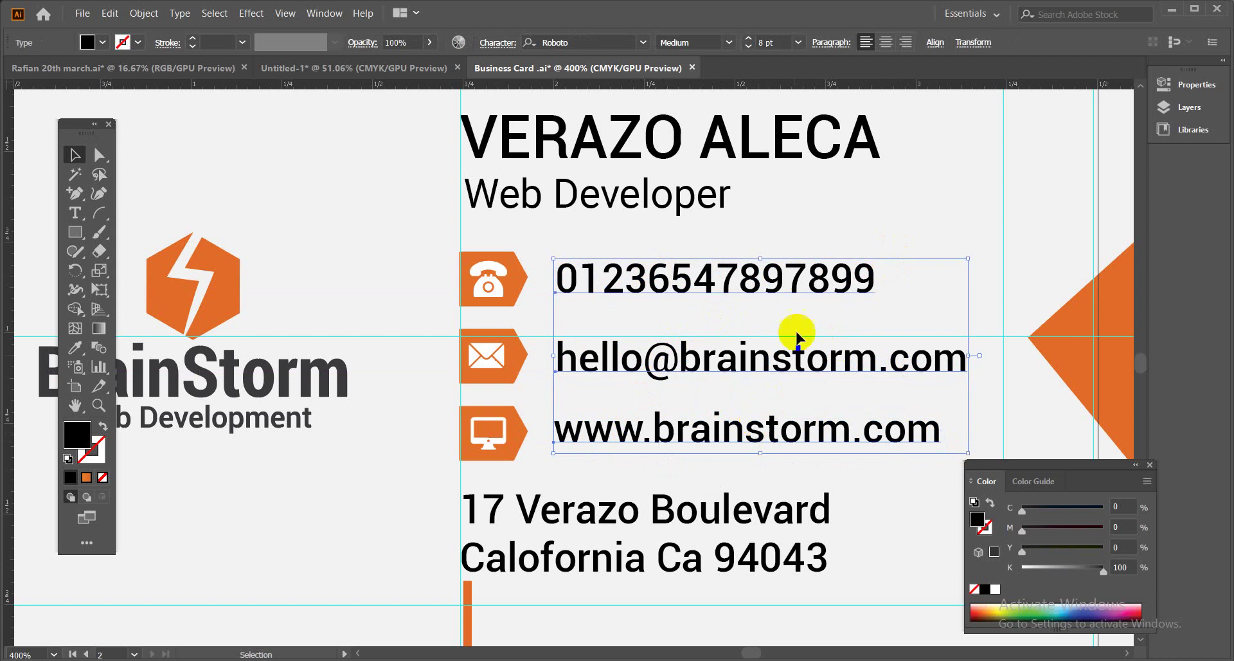
pyautogui.click(935, 42)
pyautogui.click(773, 90)
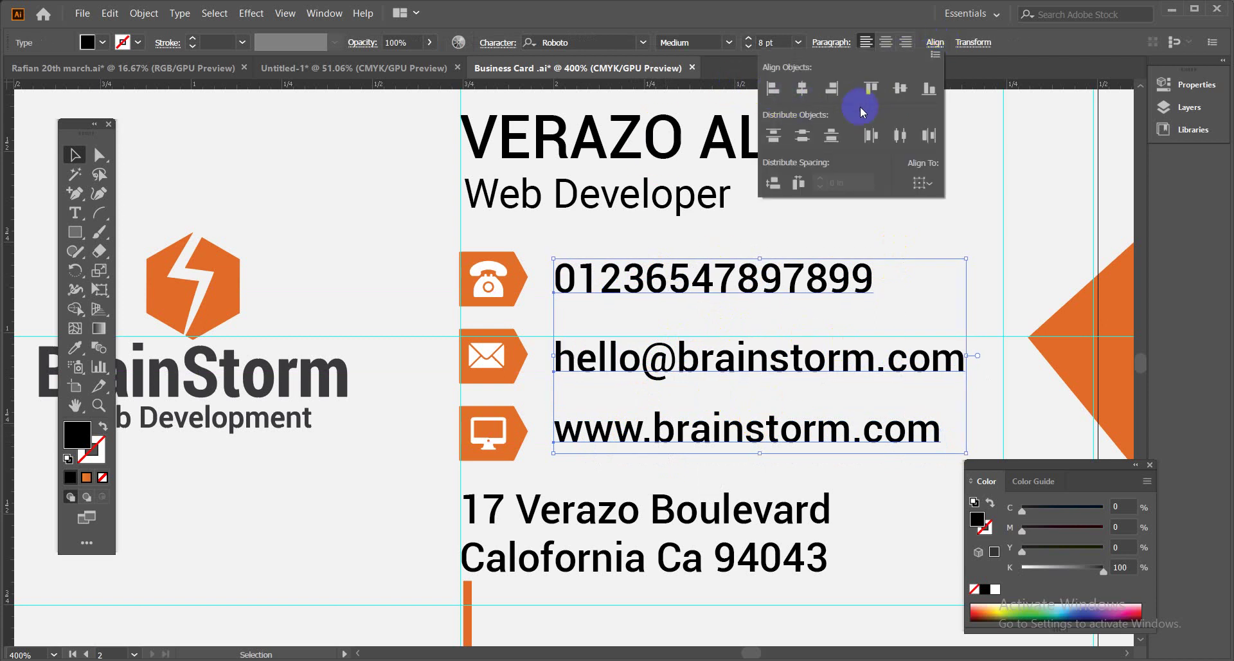
pyautogui.click(802, 135)
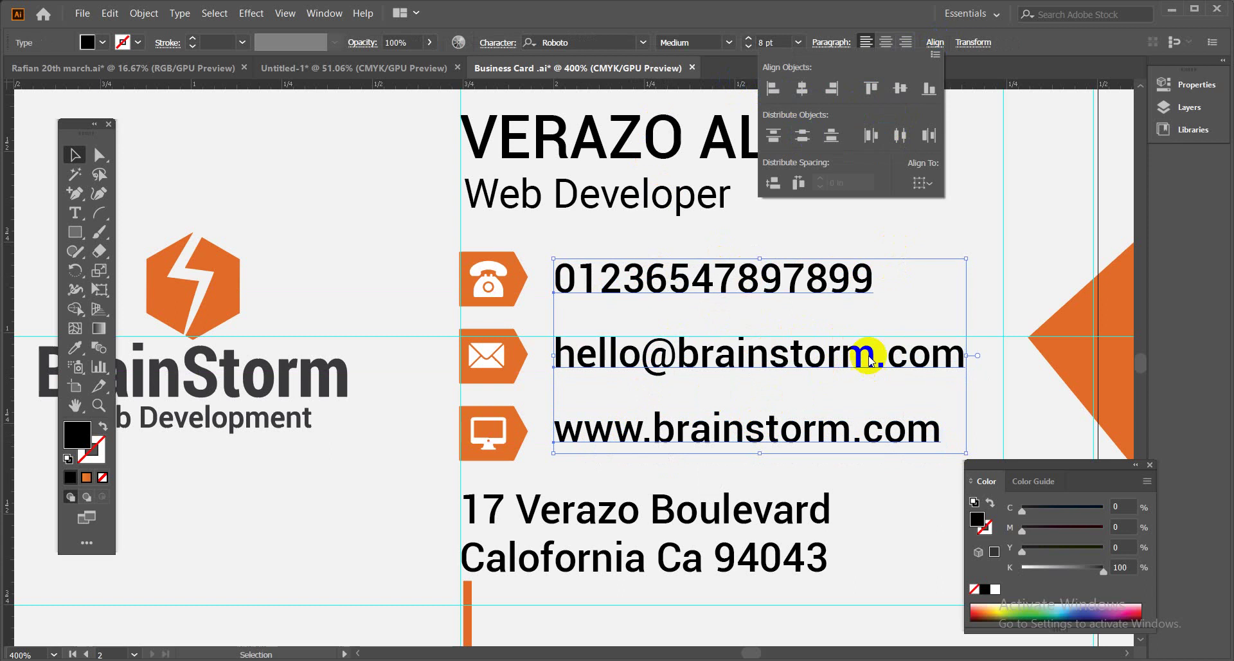
pyautogui.moveTo(427, 280); pyautogui.dragTo(727, 450)
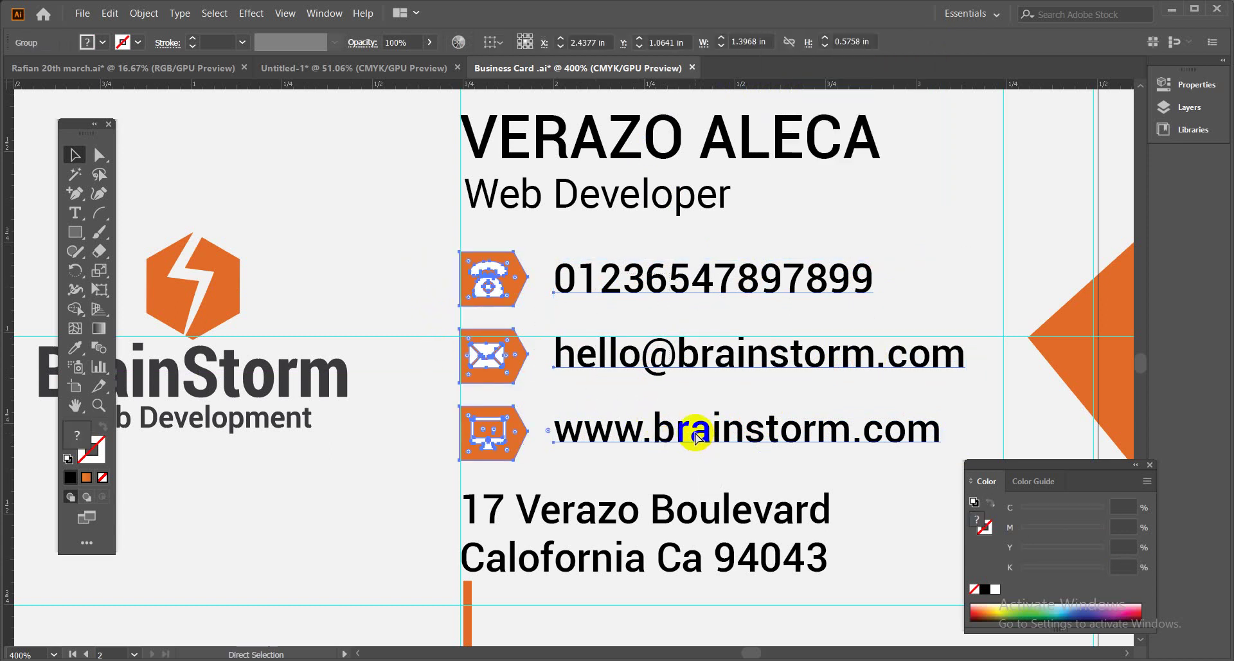
# Group the icons with the contact lines and move Web Developer up closer to the name.
pyautogui.hotkey('ctrl', 'g')
pyautogui.click(643, 207)
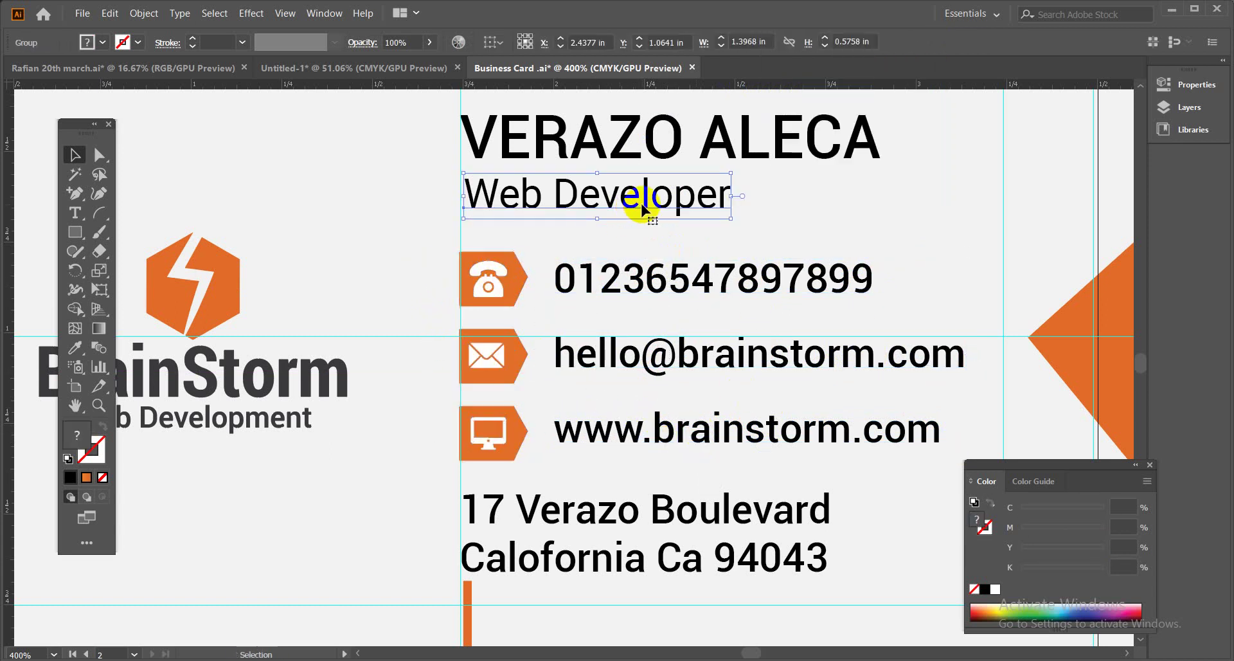
pyautogui.moveTo(643, 207); pyautogui.dragTo(639, 198)
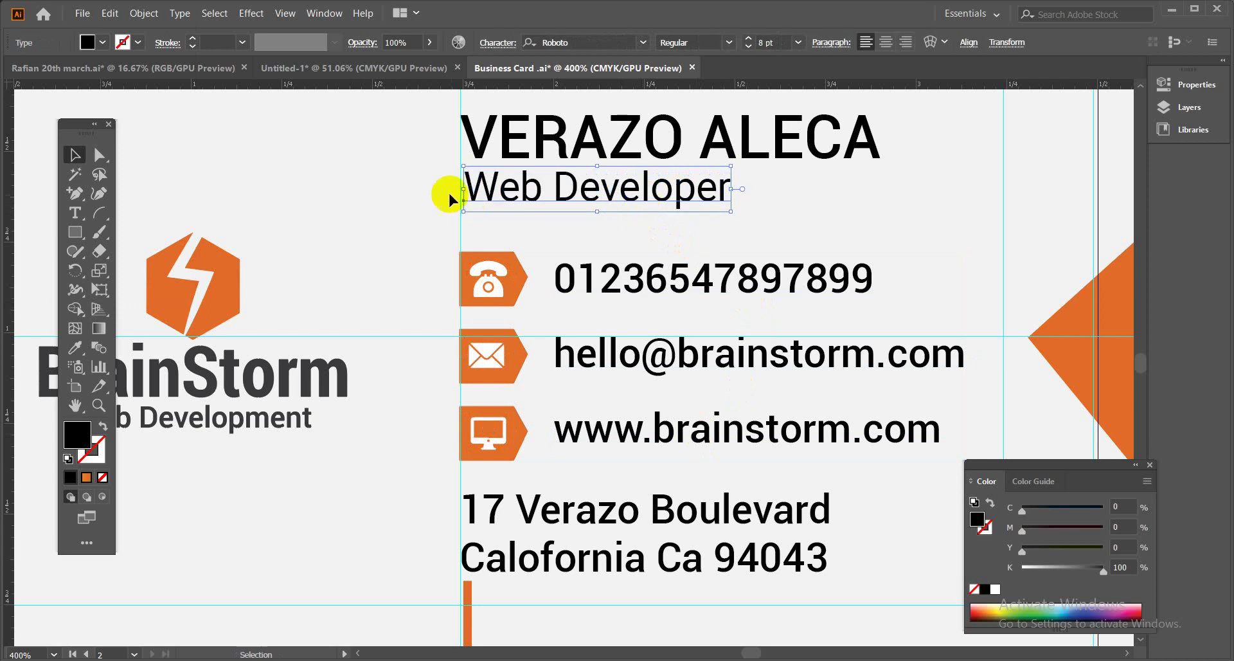
pyautogui.click(410, 156)
pyautogui.click(502, 182)
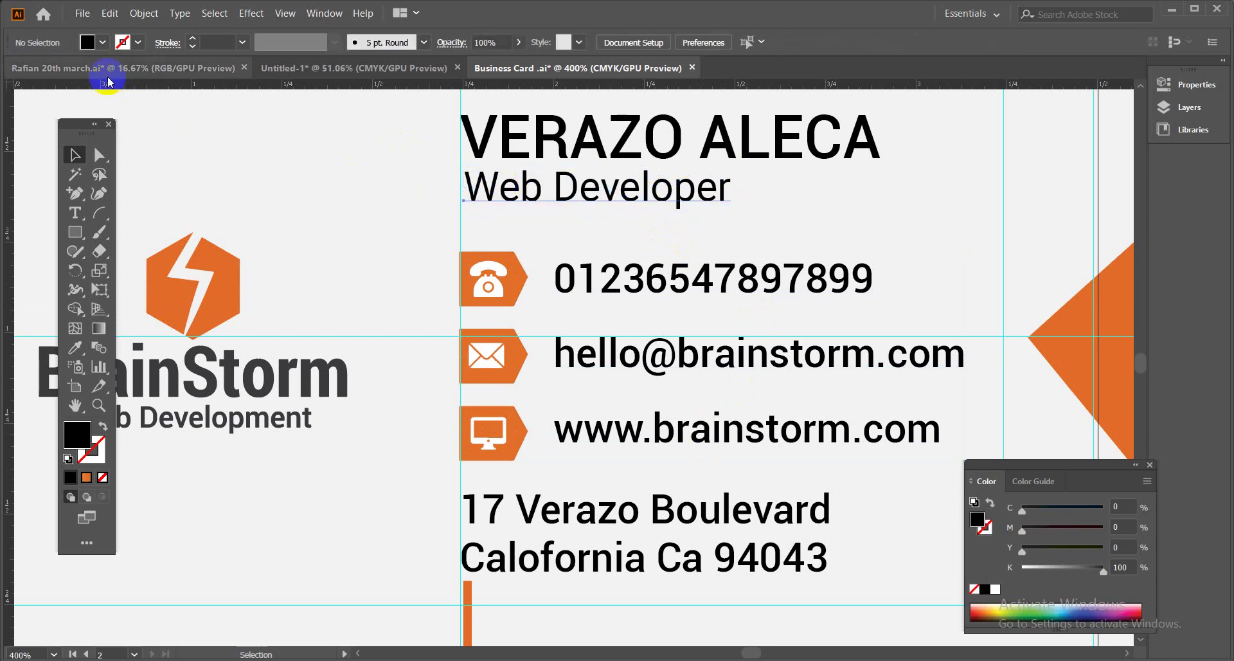
pyautogui.click(103, 43)
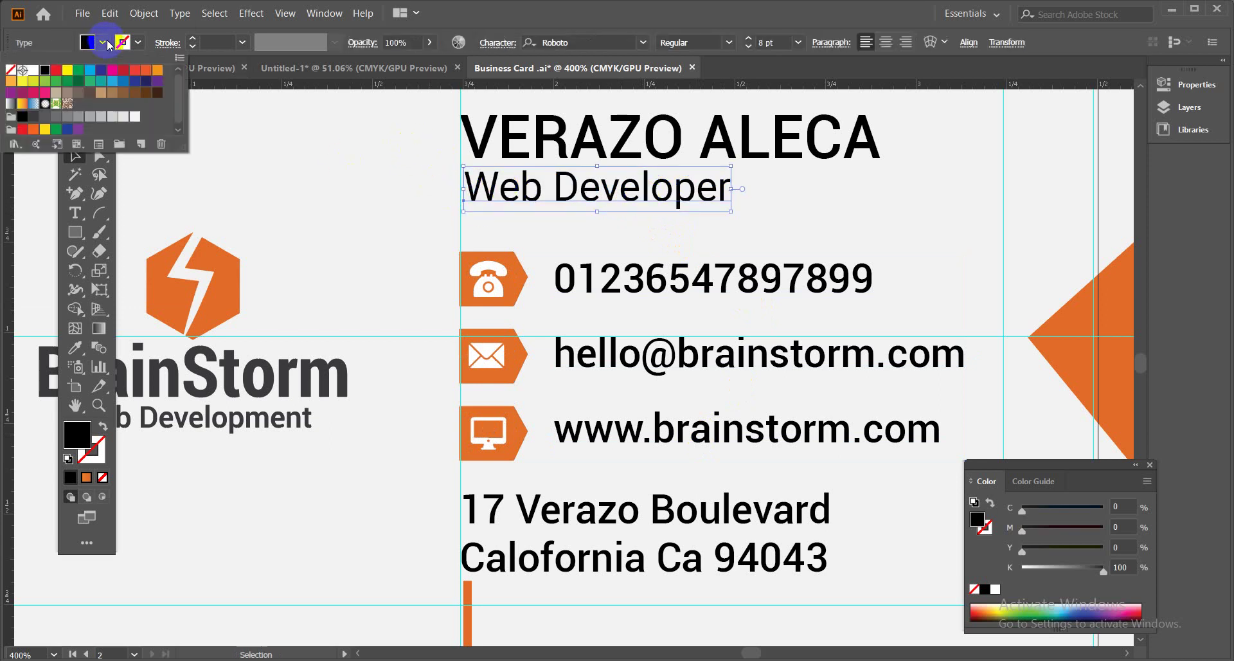
pyautogui.click(56, 116)
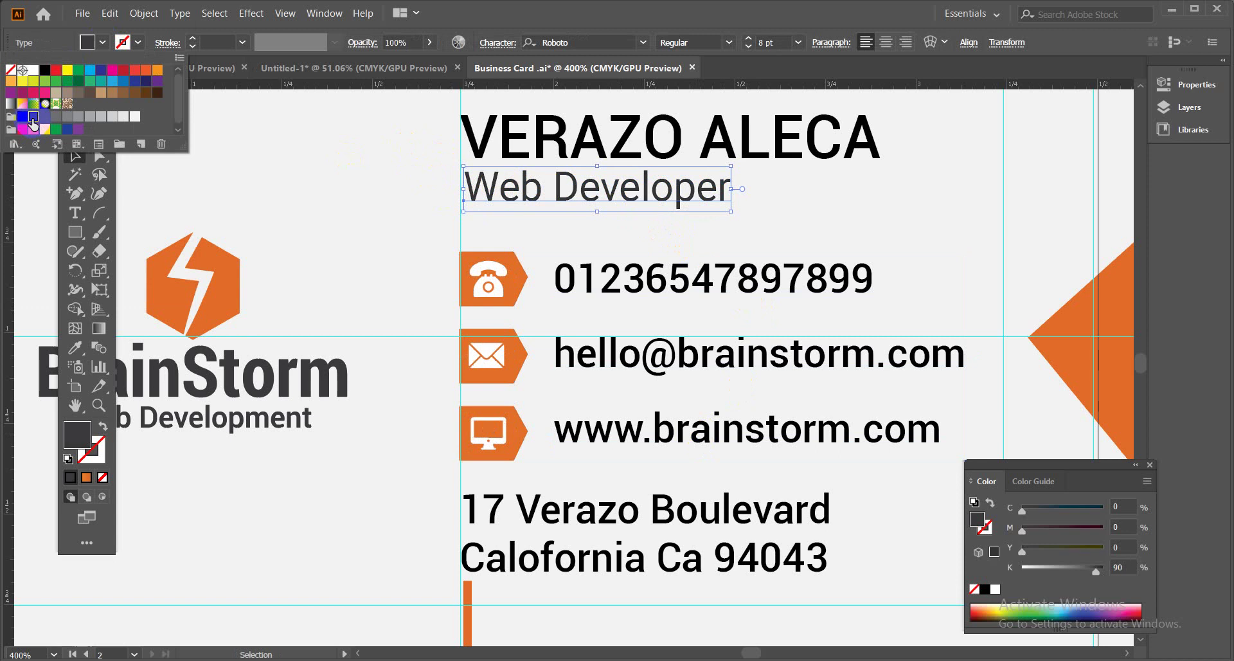
pyautogui.click(103, 43)
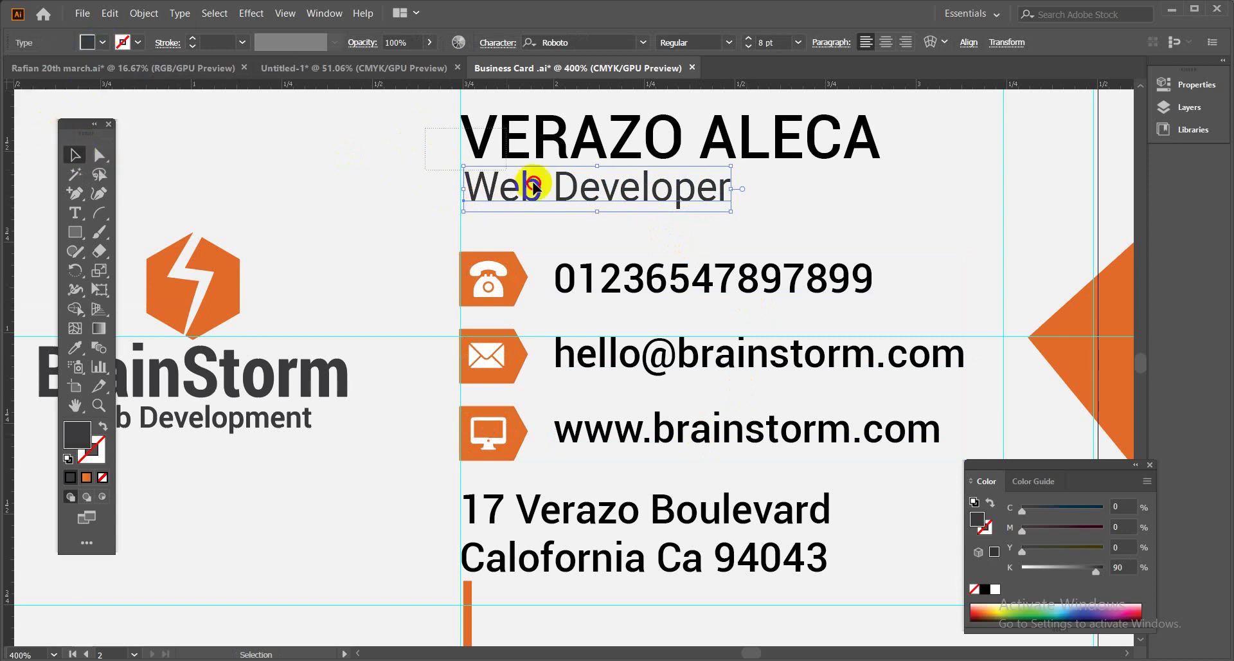
pyautogui.click(598, 204)
pyautogui.press('a')
pyautogui.hotkey('ctrl', 'g')
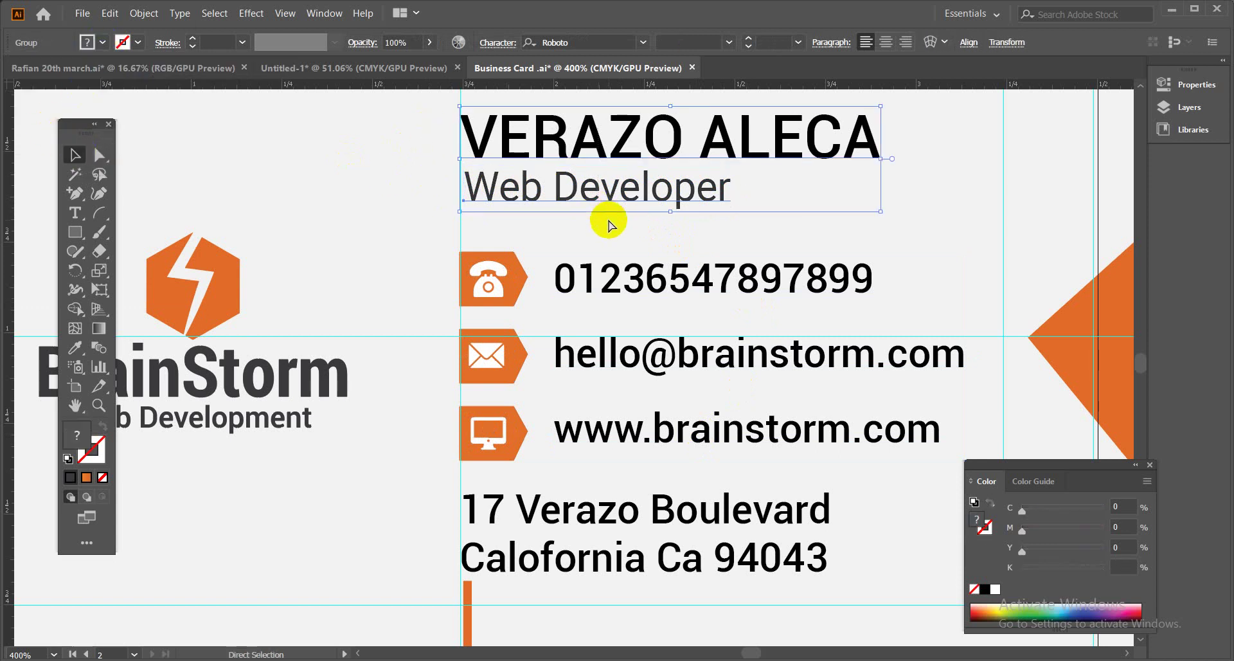
pyautogui.hotkey('ctrl', '-')
pyautogui.hotkey('ctrl', '-')
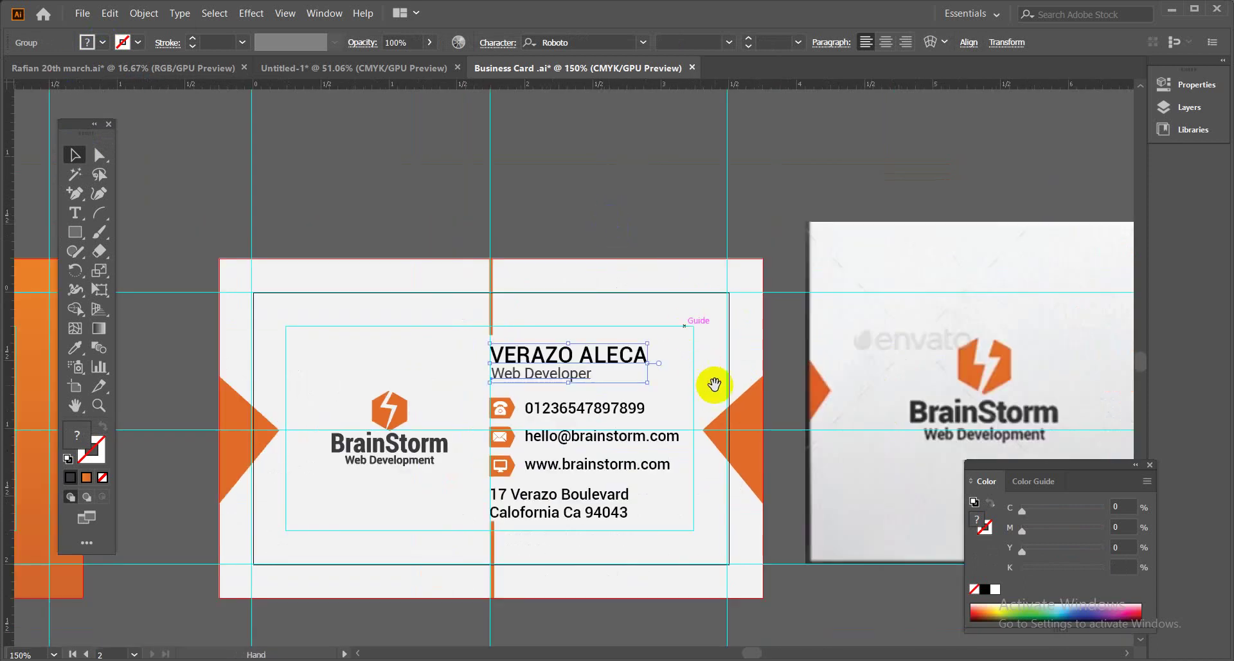
# Pan to the card, select its text and icon objects, and group them.
pyautogui.press('space')
pyautogui.moveTo(711, 380); pyautogui.dragTo(631, 262)
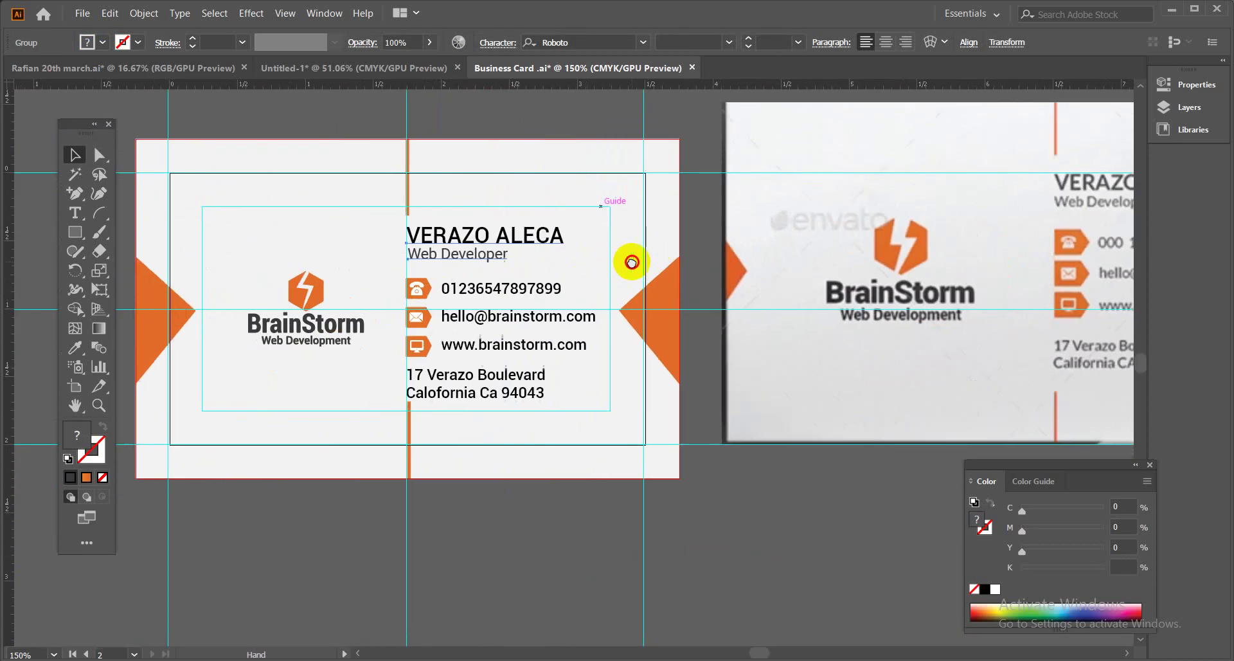
pyautogui.moveTo(510, 264); pyautogui.dragTo(560, 293)
pyautogui.click(432, 283)
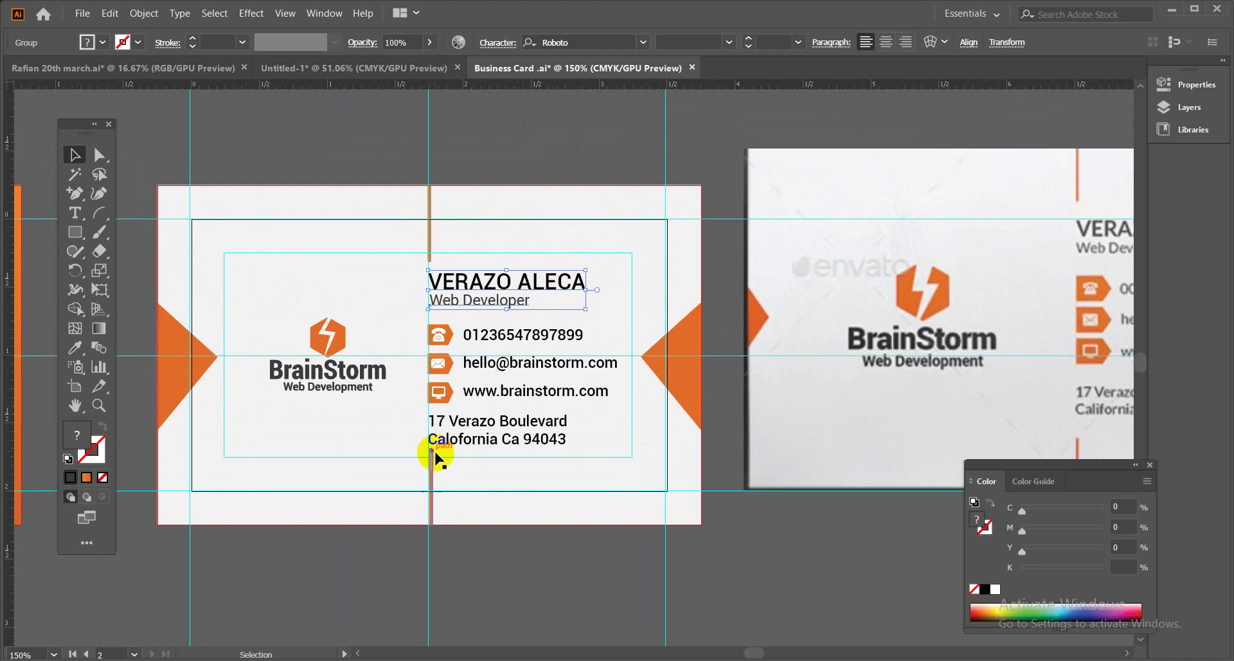
pyautogui.click(431, 468)
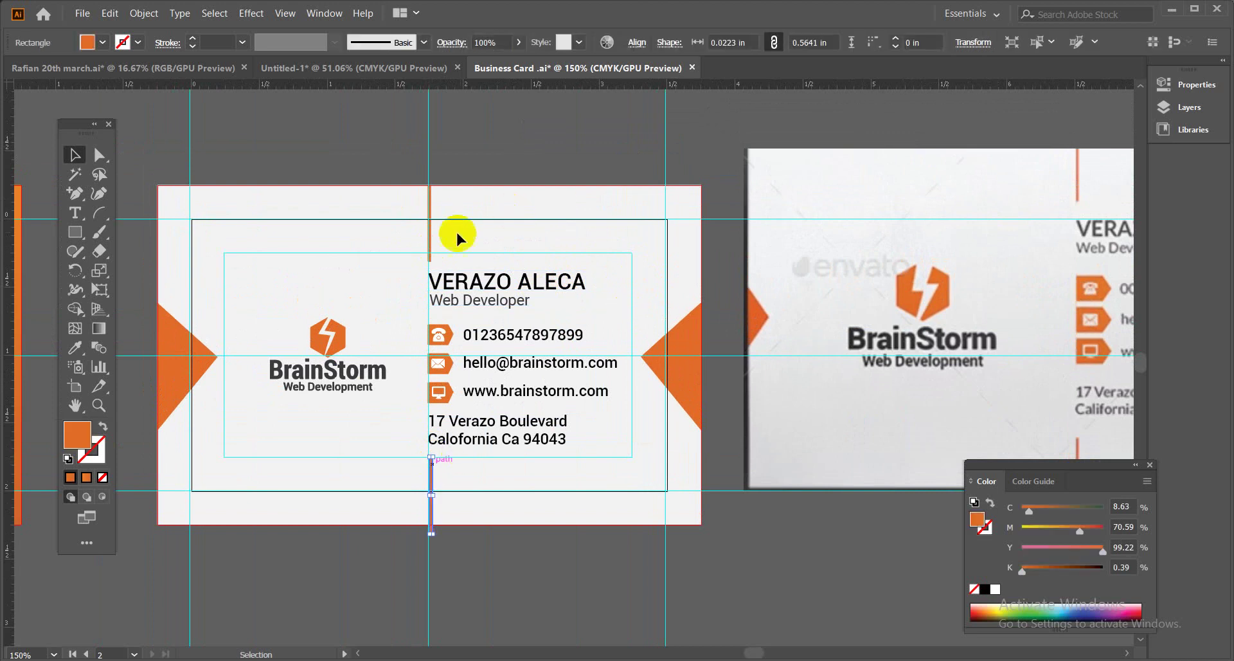
pyautogui.click(429, 238)
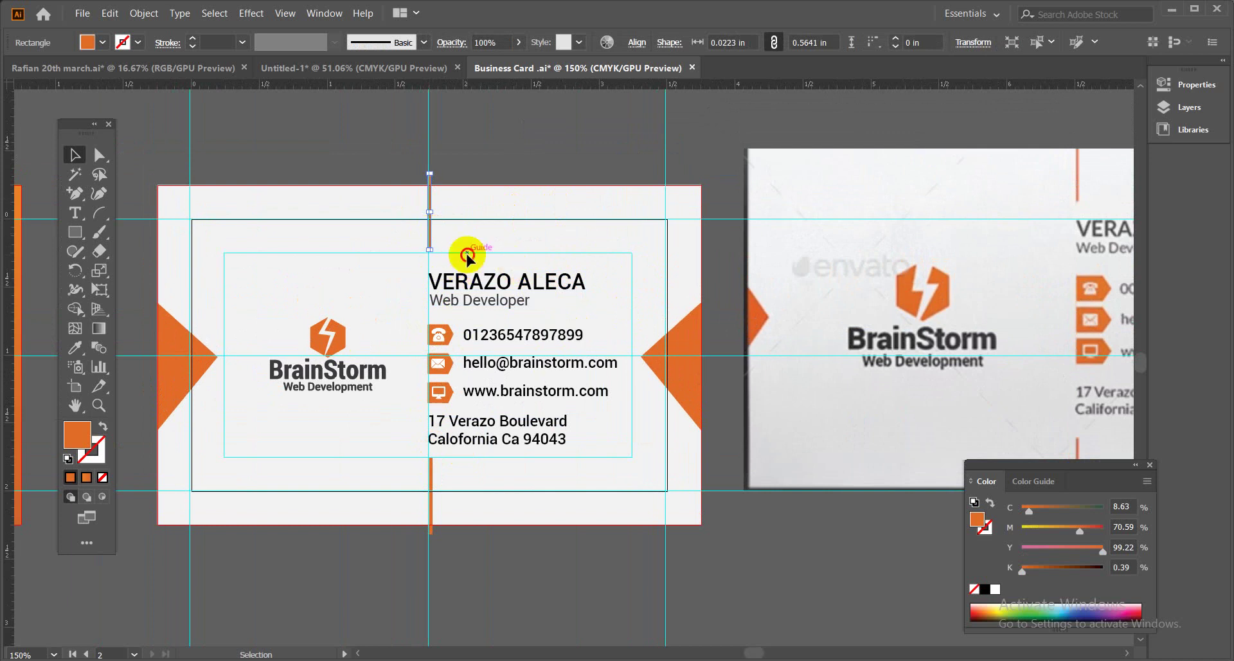
pyautogui.moveTo(467, 257); pyautogui.dragTo(587, 455)
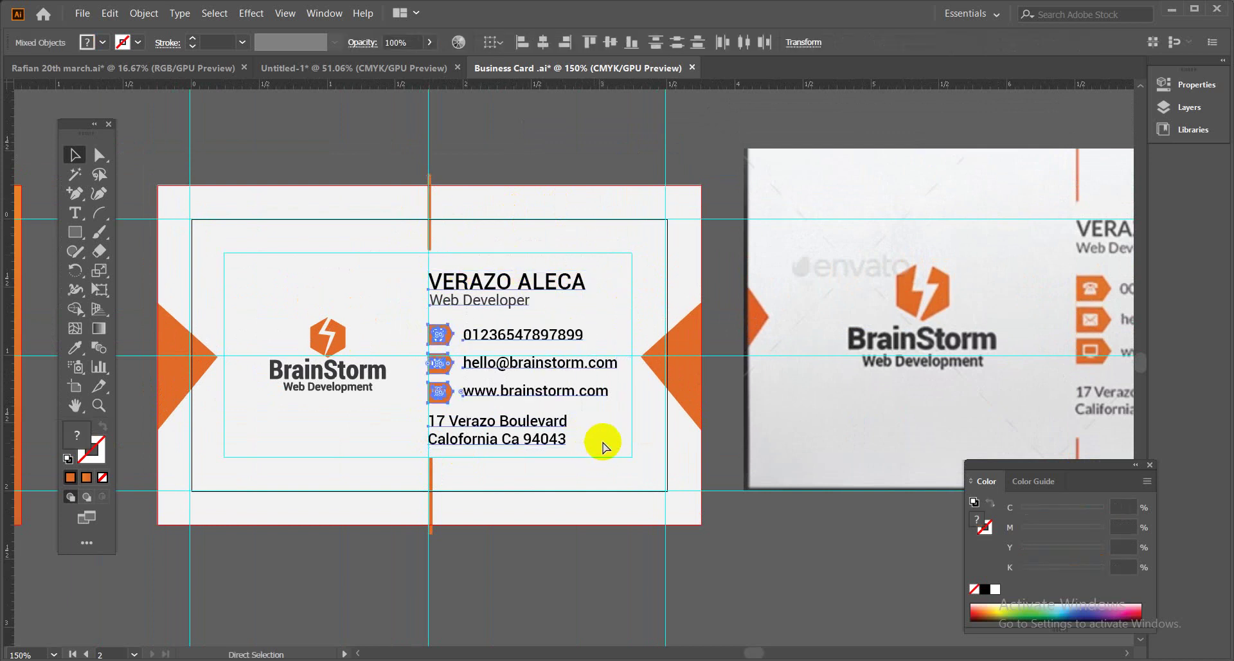
pyautogui.hotkey('ctrl', 'g')
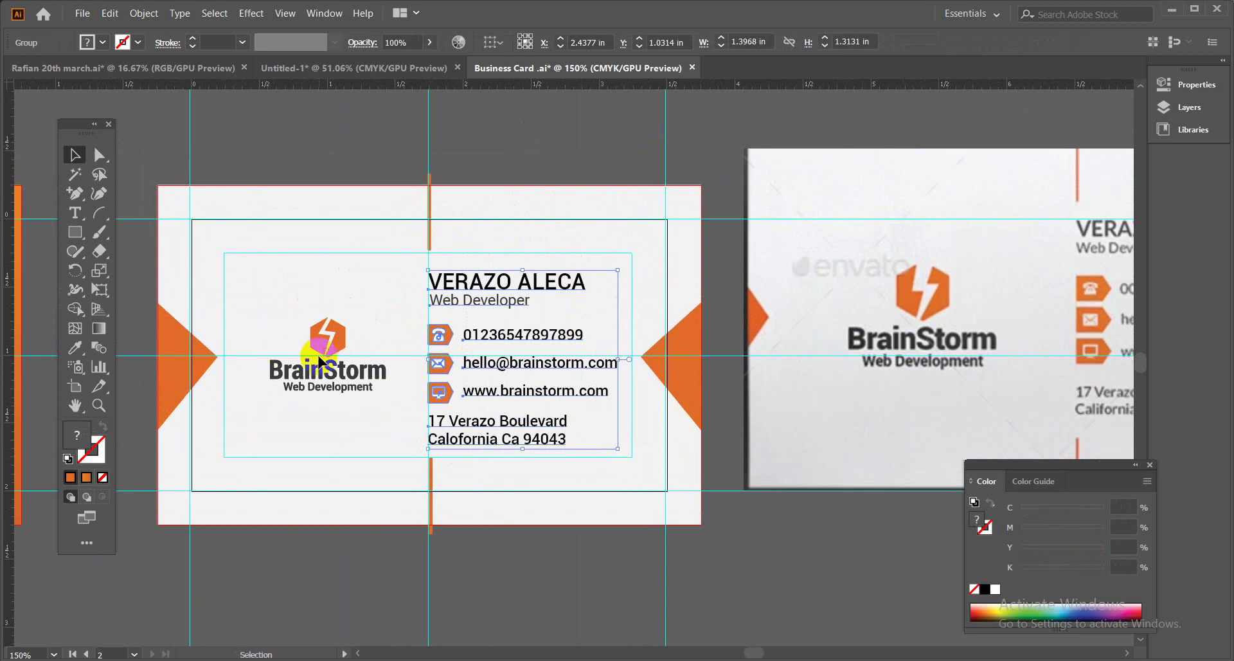
# At 100% zoom, select every object on the card back and group them together.
pyautogui.click(319, 360)
pyautogui.click(551, 234)
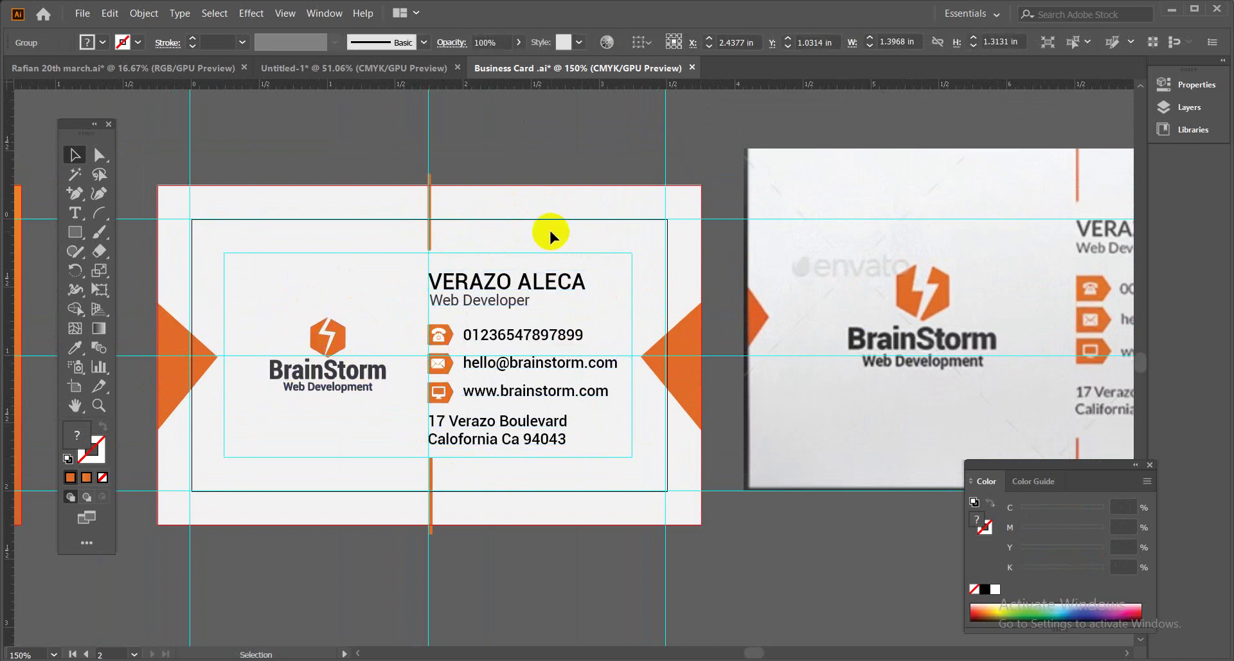
pyautogui.hotkey('ctrl', '-')
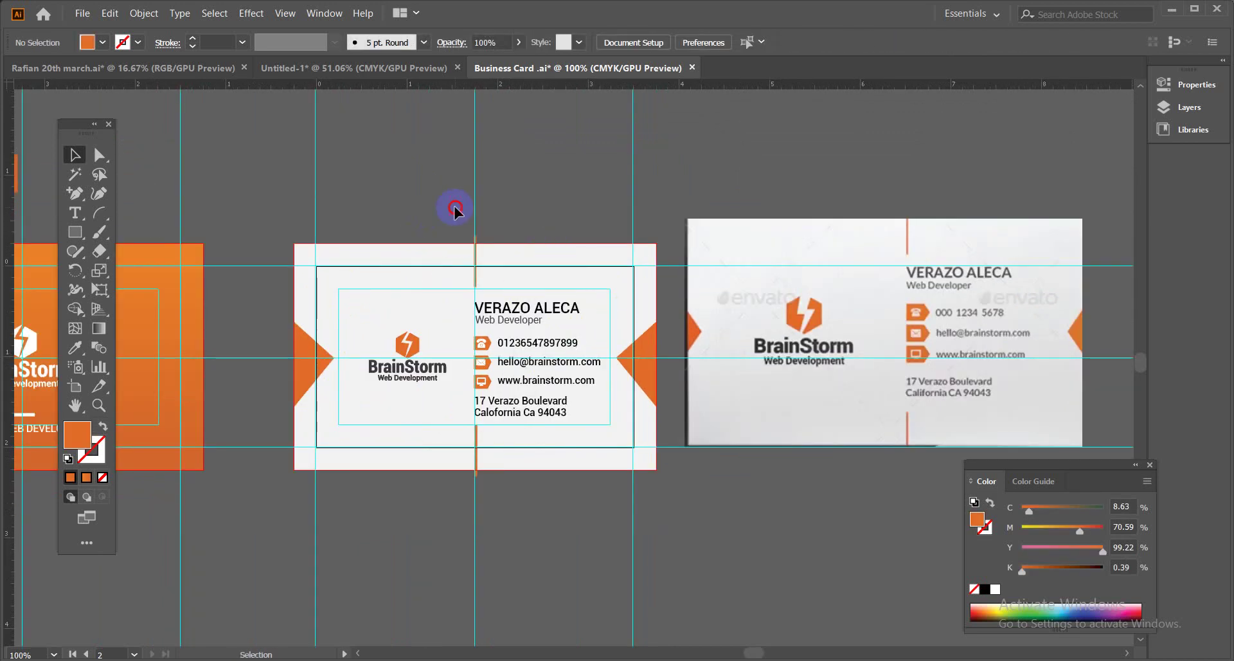
pyautogui.moveTo(454, 207); pyautogui.dragTo(612, 485)
pyautogui.moveTo(287, 242); pyautogui.dragTo(683, 476)
pyautogui.hotkey('ctrl', 'g')
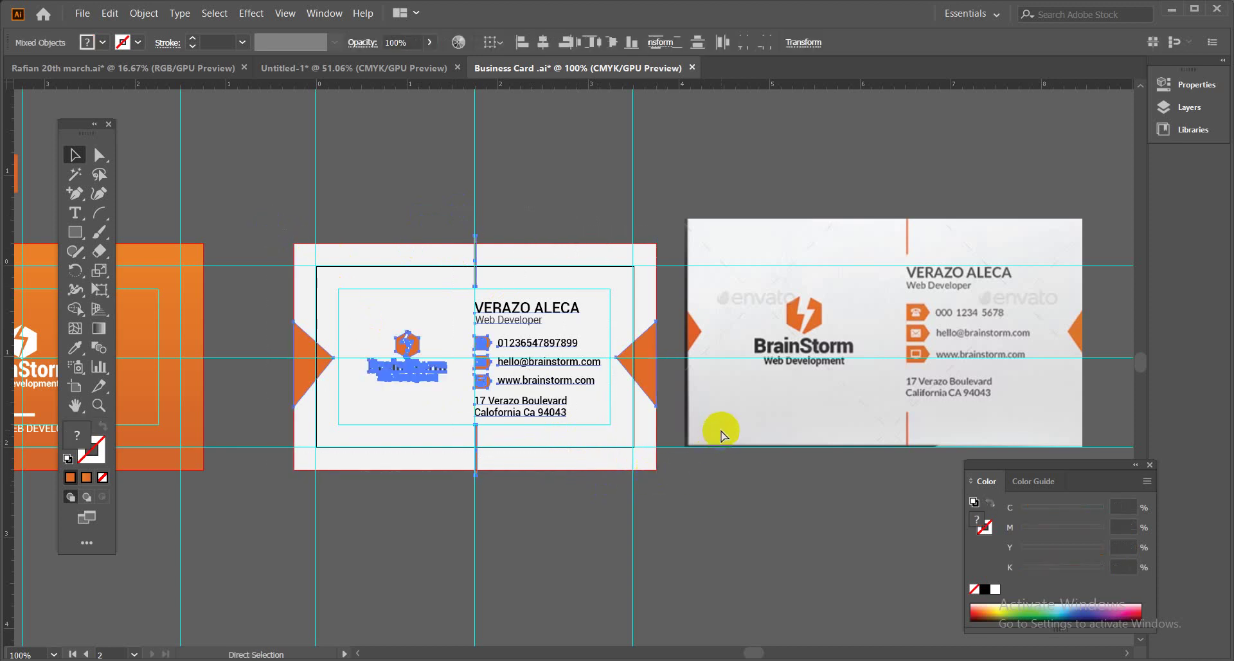
pyautogui.hotkey('ctrl', 'h')
pyautogui.click(750, 211)
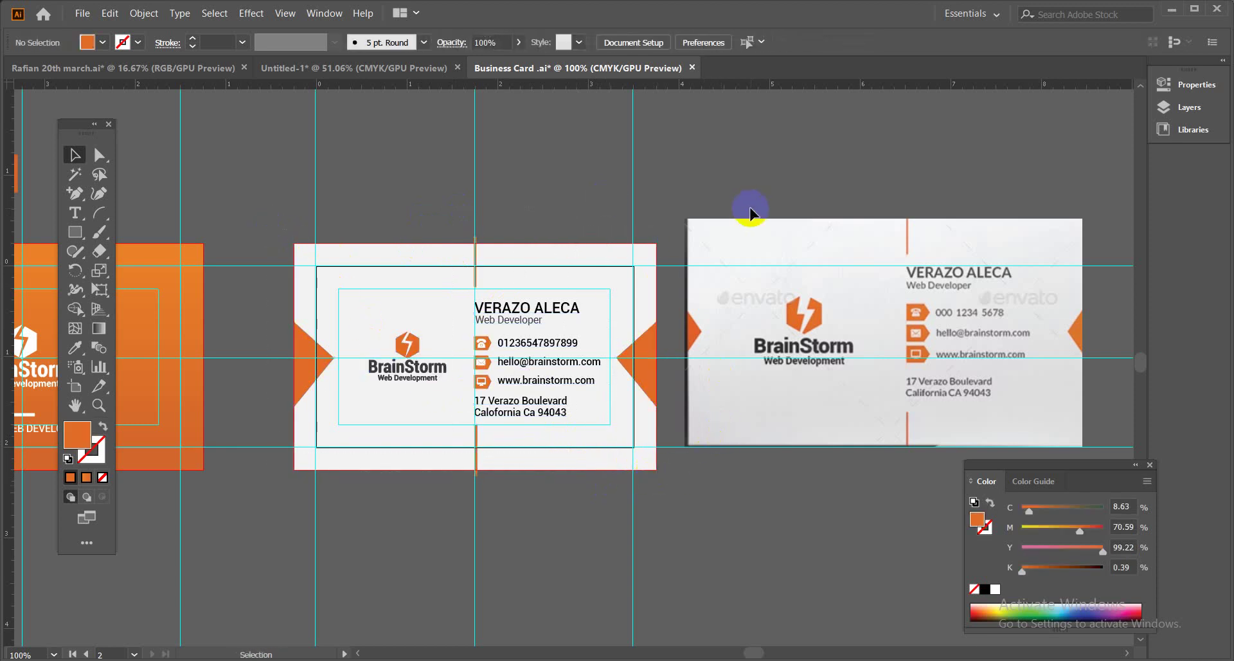
pyautogui.click(82, 13)
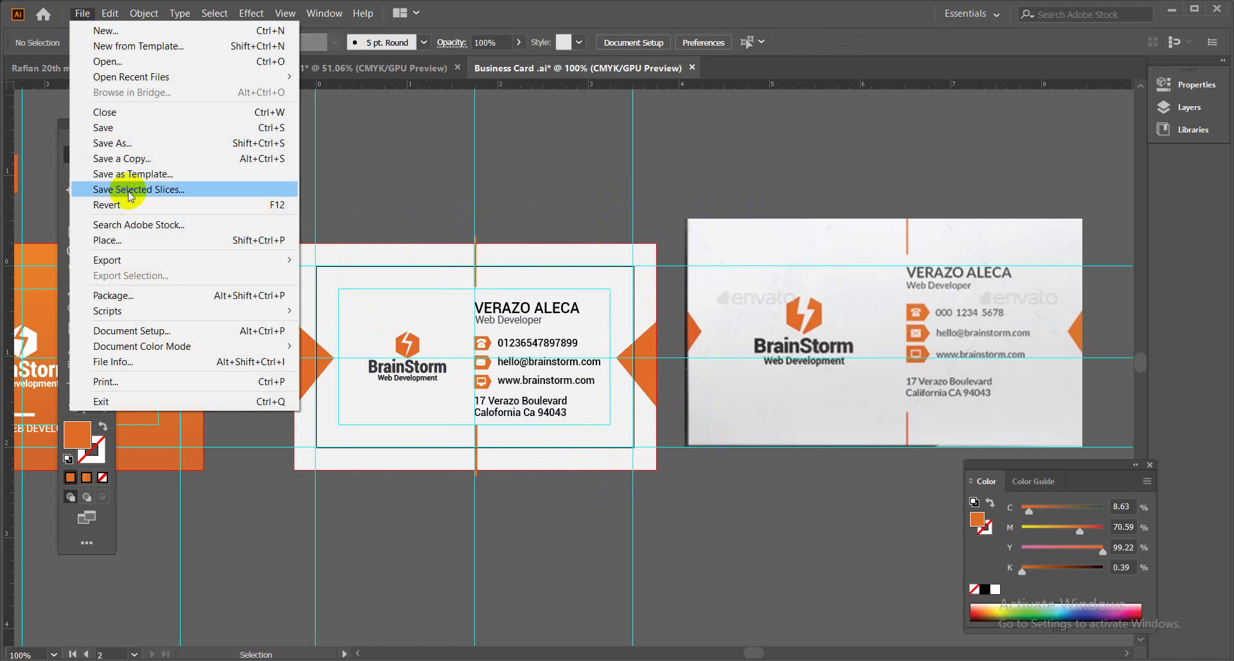
pyautogui.moveTo(276, 260)
pyautogui.click(323, 289)
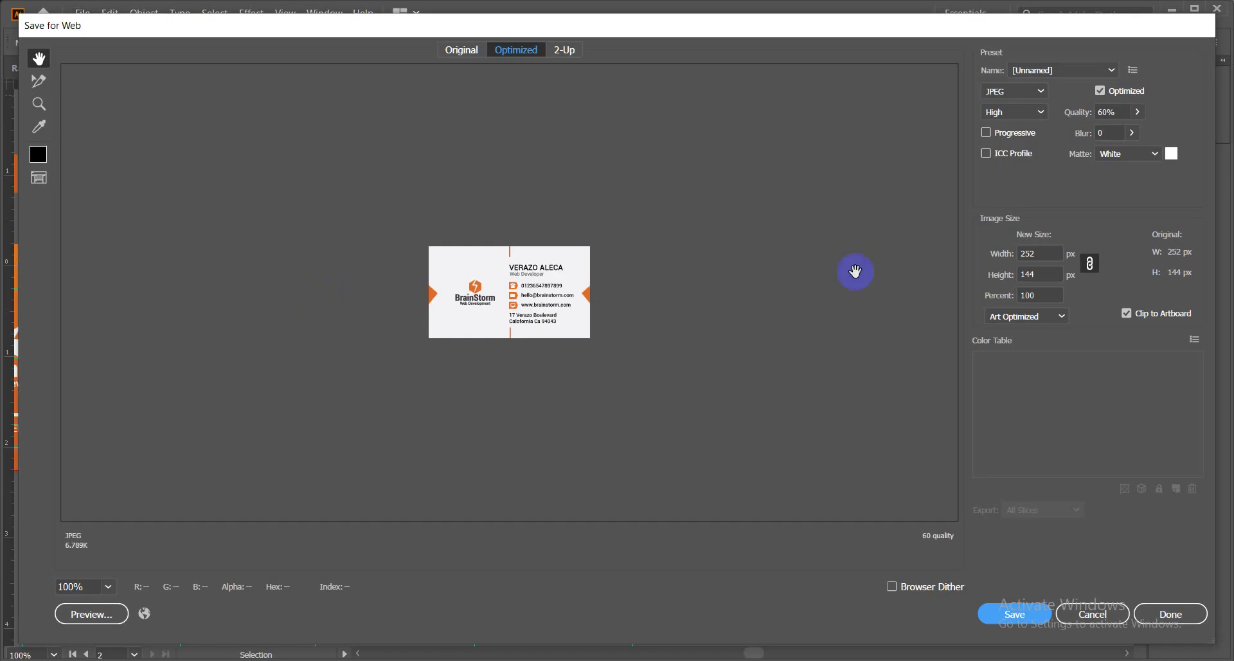
pyautogui.moveTo(1036, 252); pyautogui.dragTo(1002, 251)
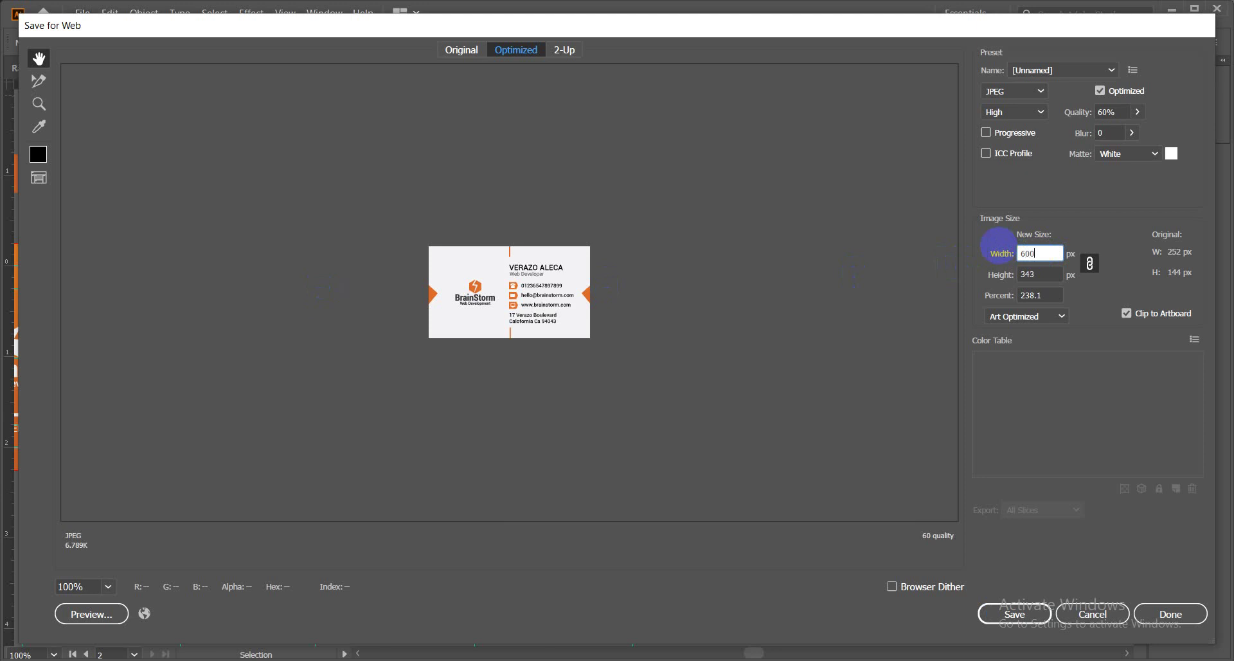
pyautogui.write('600')
pyautogui.click(1029, 275)
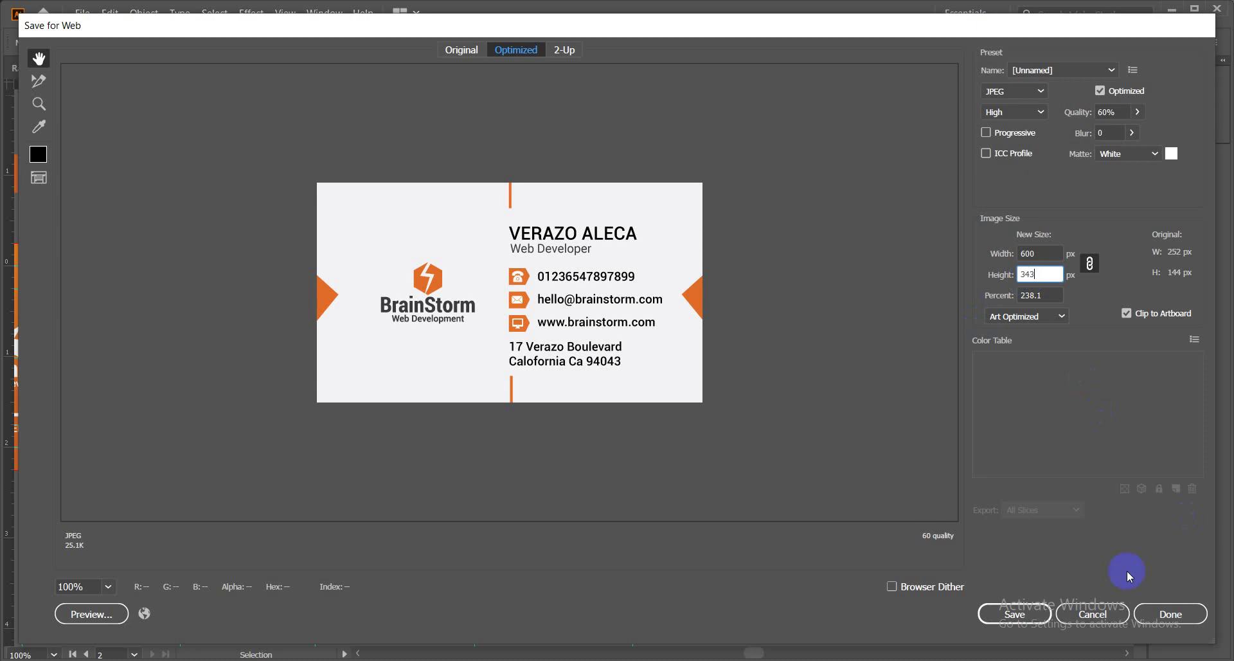
pyautogui.click(1092, 613)
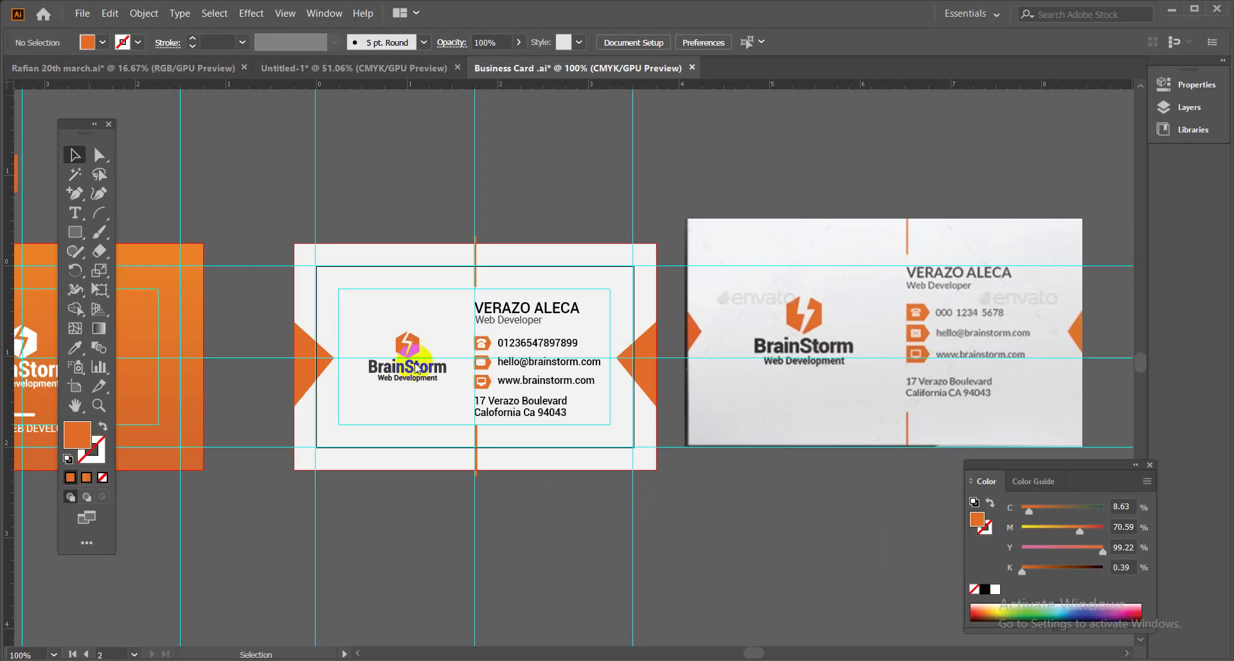
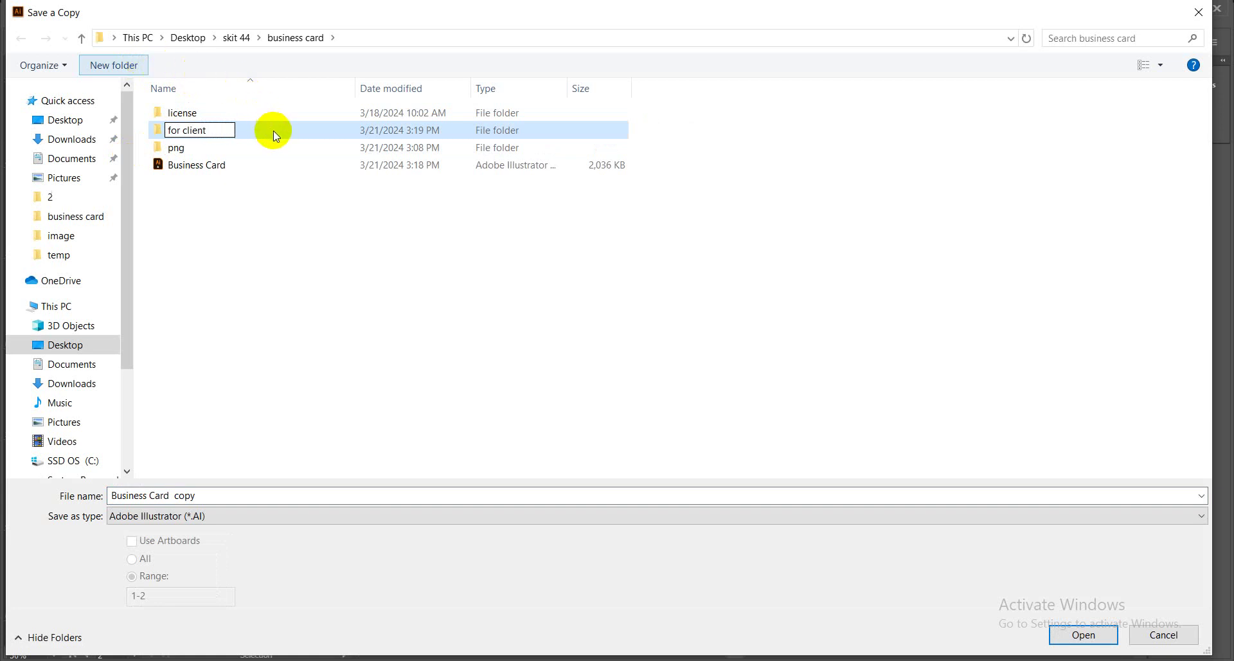
# Save the copy as 'Business Card client' in the for client folder, accepting the Illustrator Options.
pyautogui.press('Return')
pyautogui.click(268, 110)
pyautogui.doubleClick(268, 112)
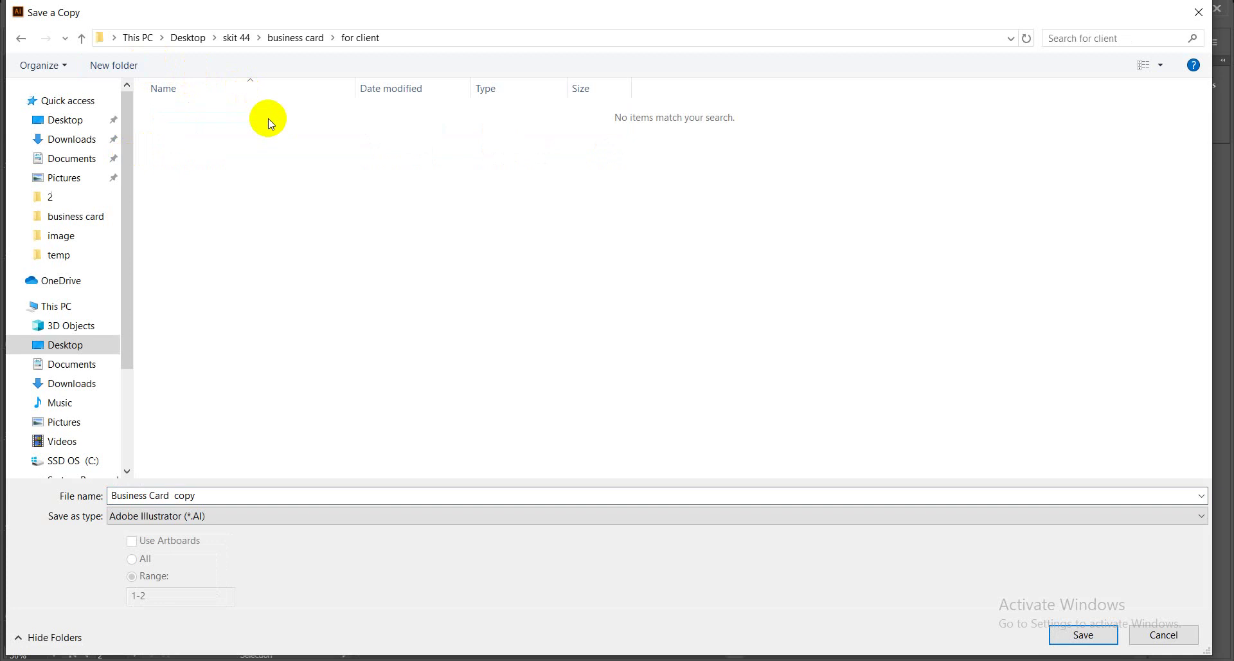
pyautogui.doubleClick(223, 502)
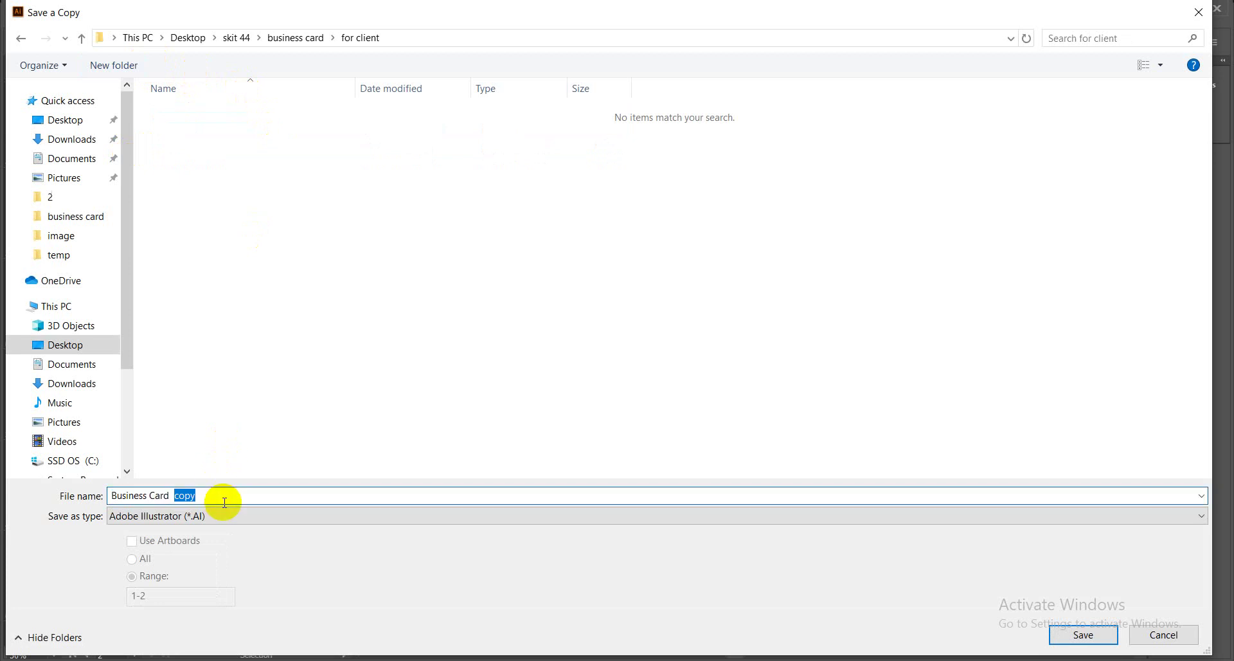
pyautogui.press('BackSpace')
pyautogui.write('-client')
pyautogui.press('Return')
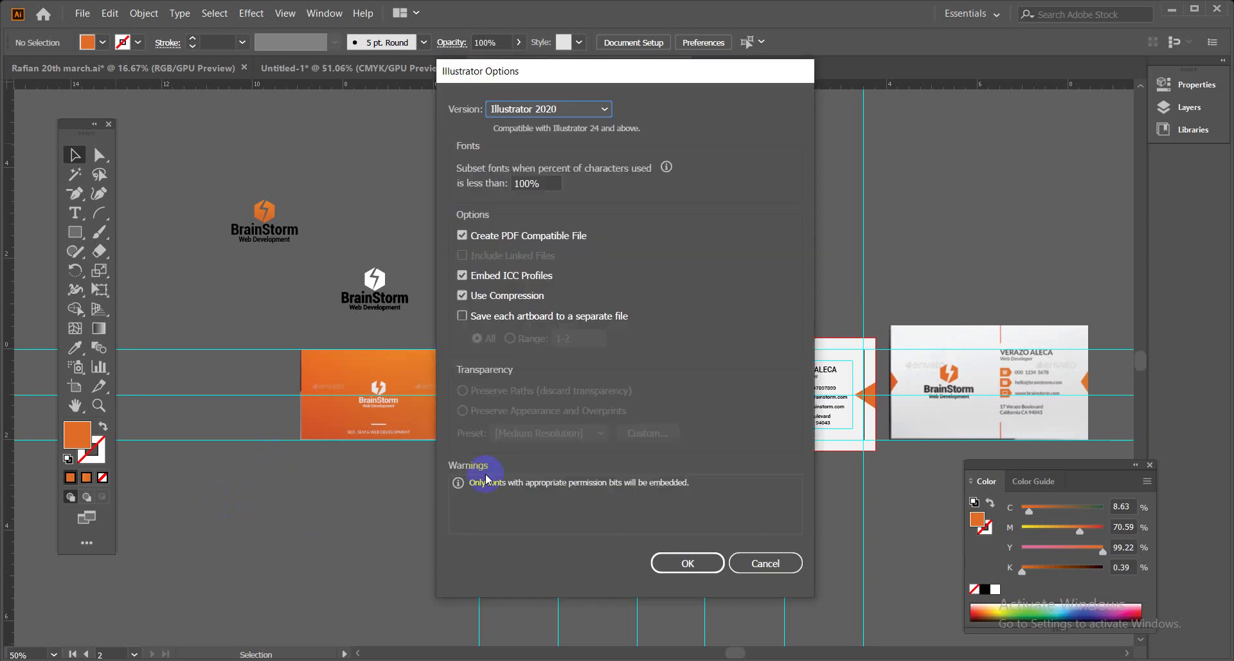
pyautogui.click(688, 563)
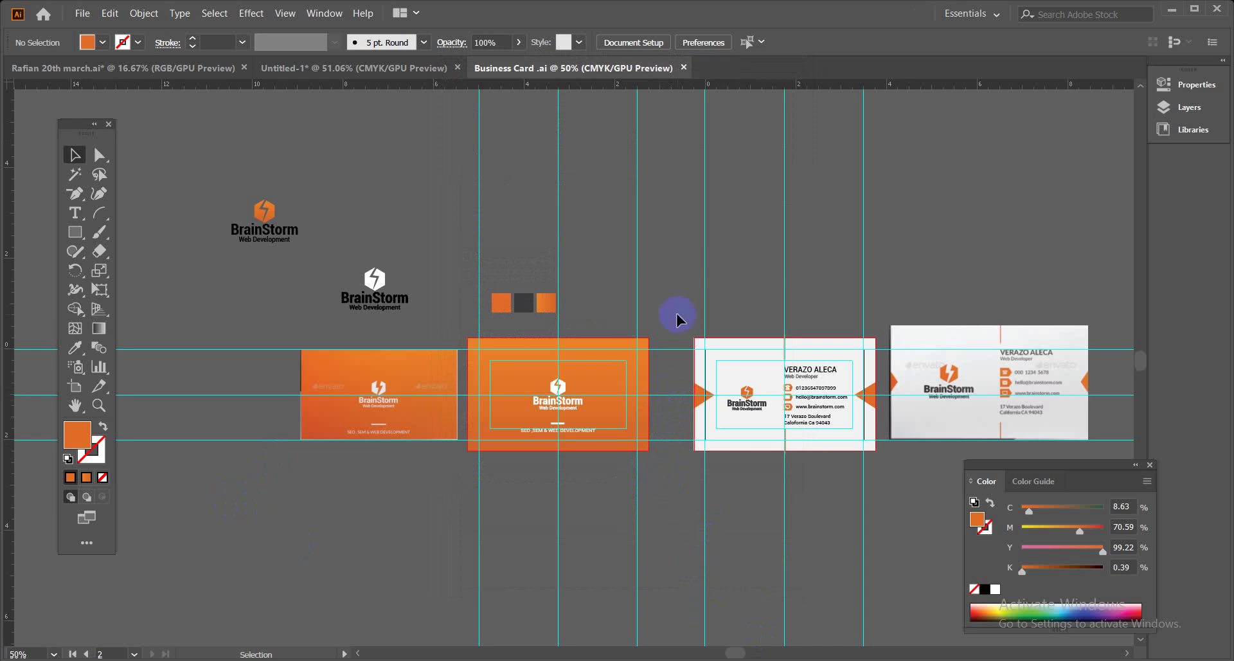
# Reopen Business Card client.ai from recent files and close the original Business Card document.
pyautogui.click(82, 14)
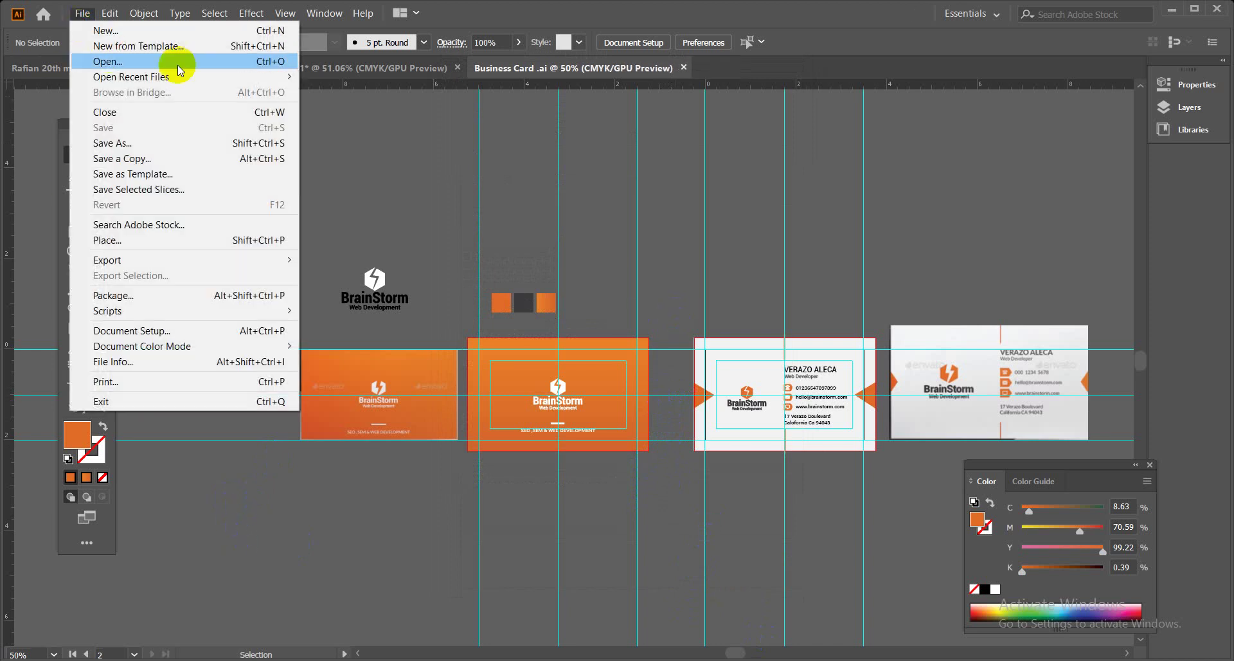
pyautogui.moveTo(199, 76)
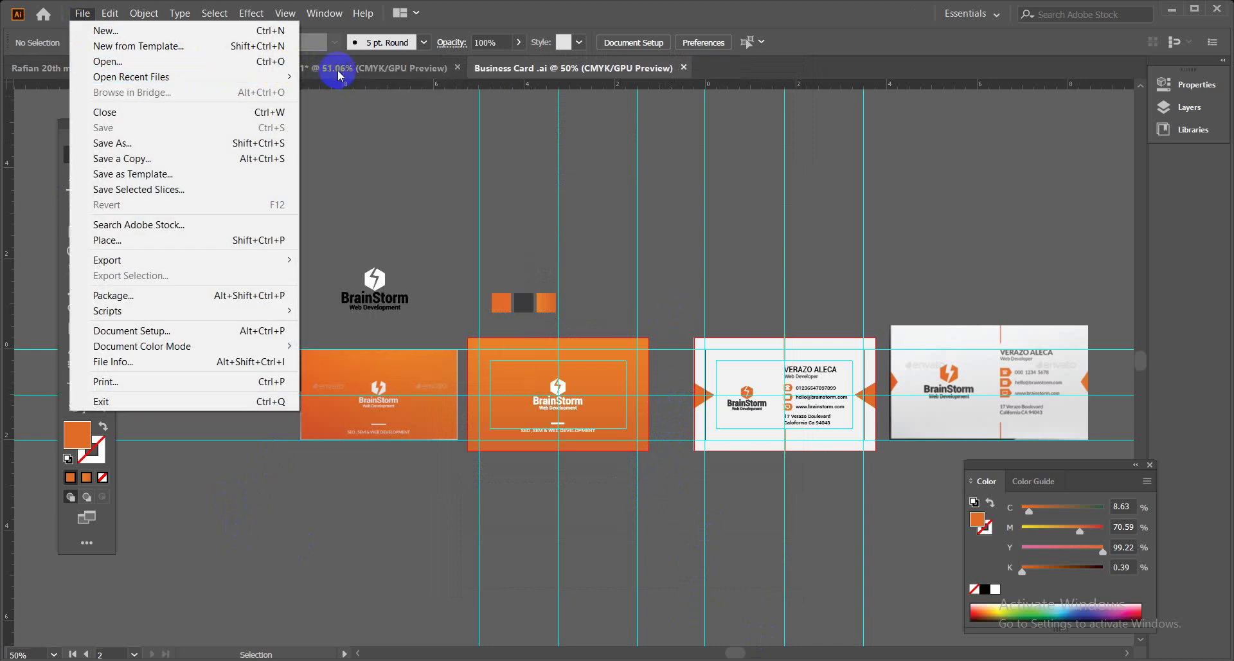
pyautogui.moveTo(276, 77)
pyautogui.click(365, 78)
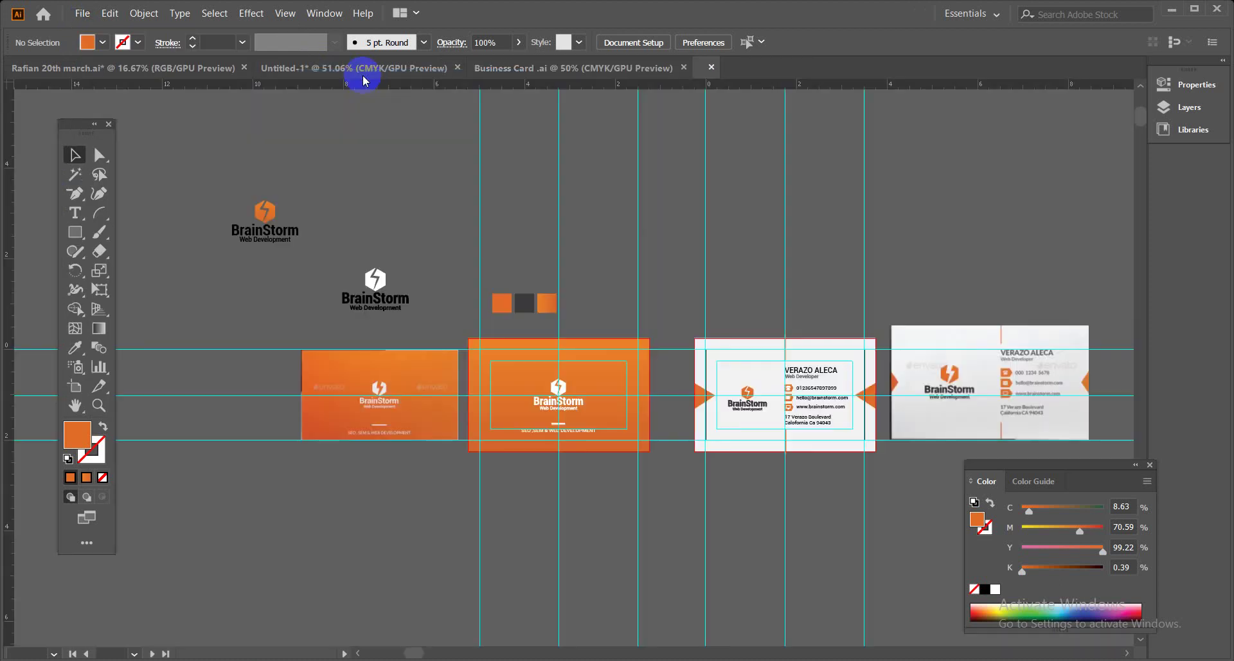
pyautogui.click(684, 69)
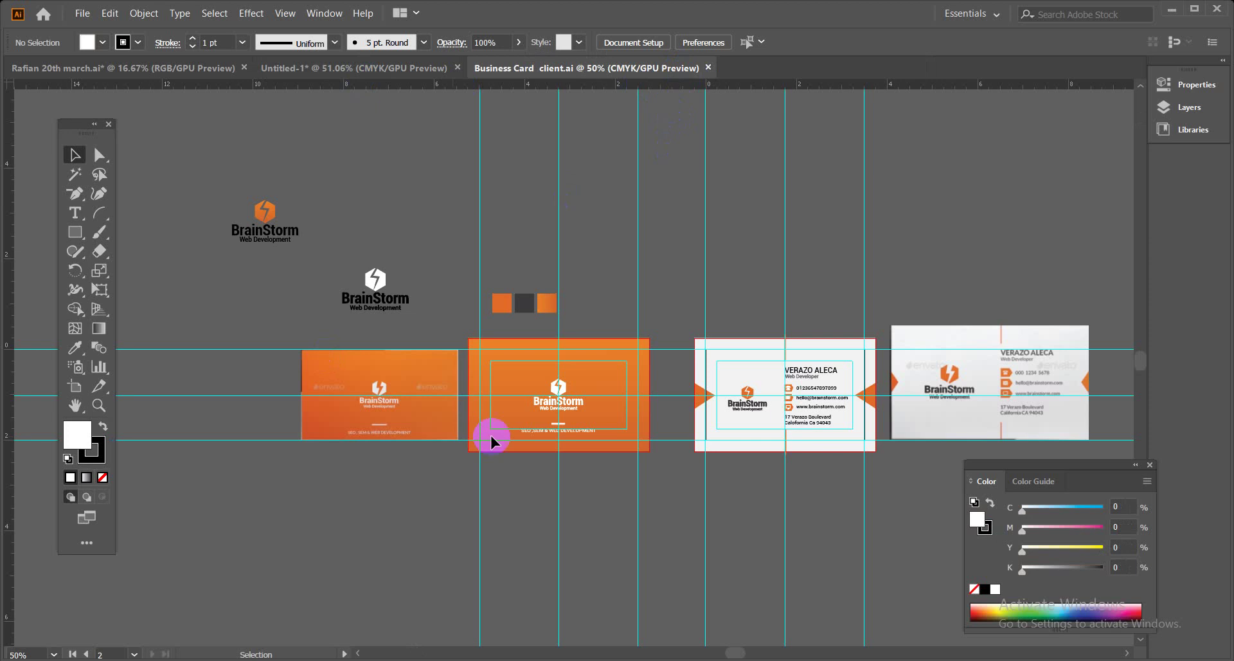
# Pan to the two loose BrainStorm logos and colour swatch squares, marquee-select them and delete them.
pyautogui.press('space')
pyautogui.moveTo(915, 268); pyautogui.dragTo(856, 242)
pyautogui.click(313, 254)
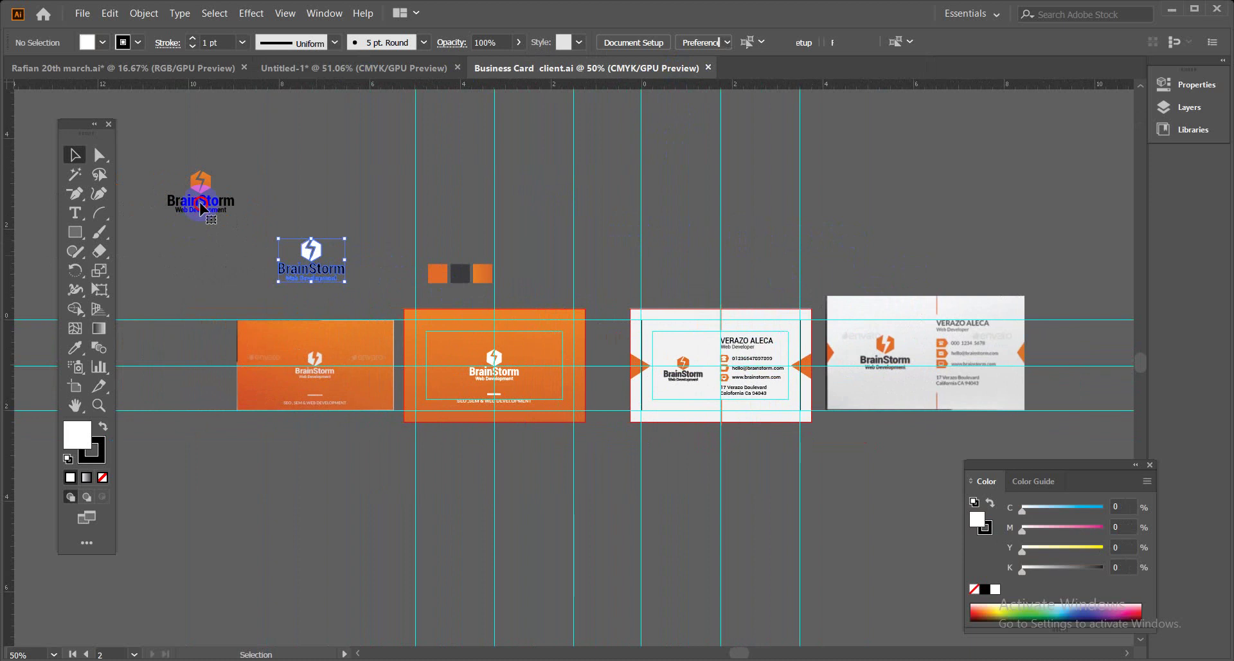
pyautogui.click(201, 209)
pyautogui.click(437, 273)
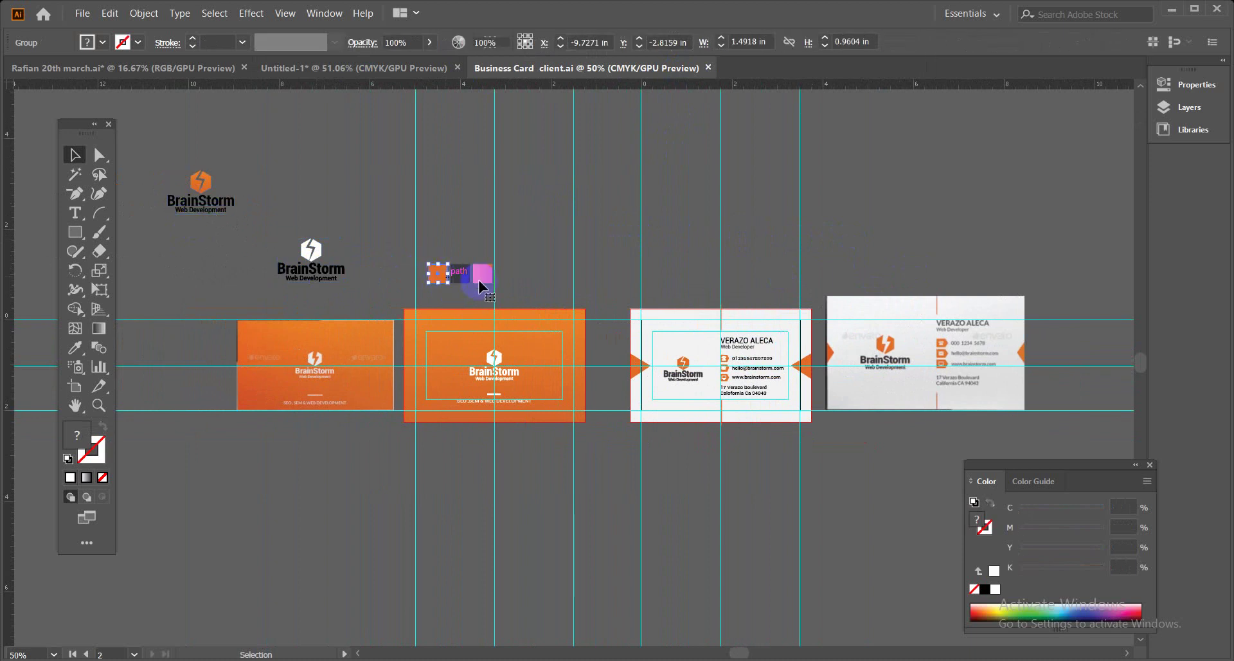
pyautogui.press('.')
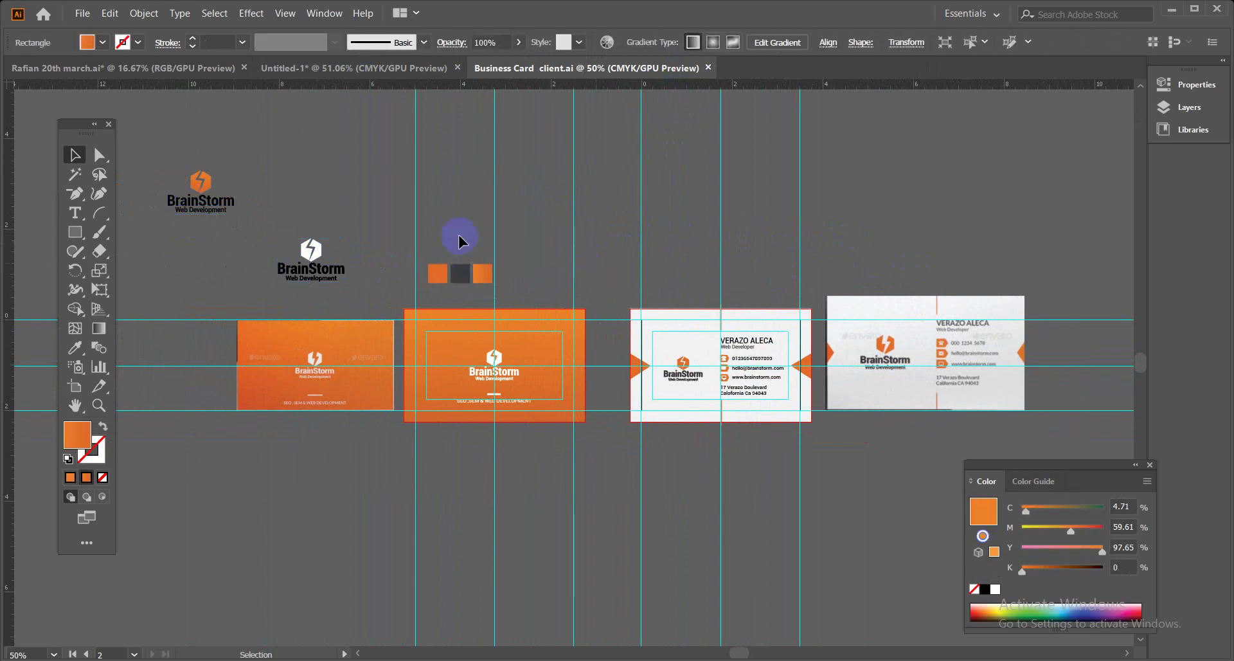
pyautogui.click(457, 229)
pyautogui.hscroll(-1, 456, 228)
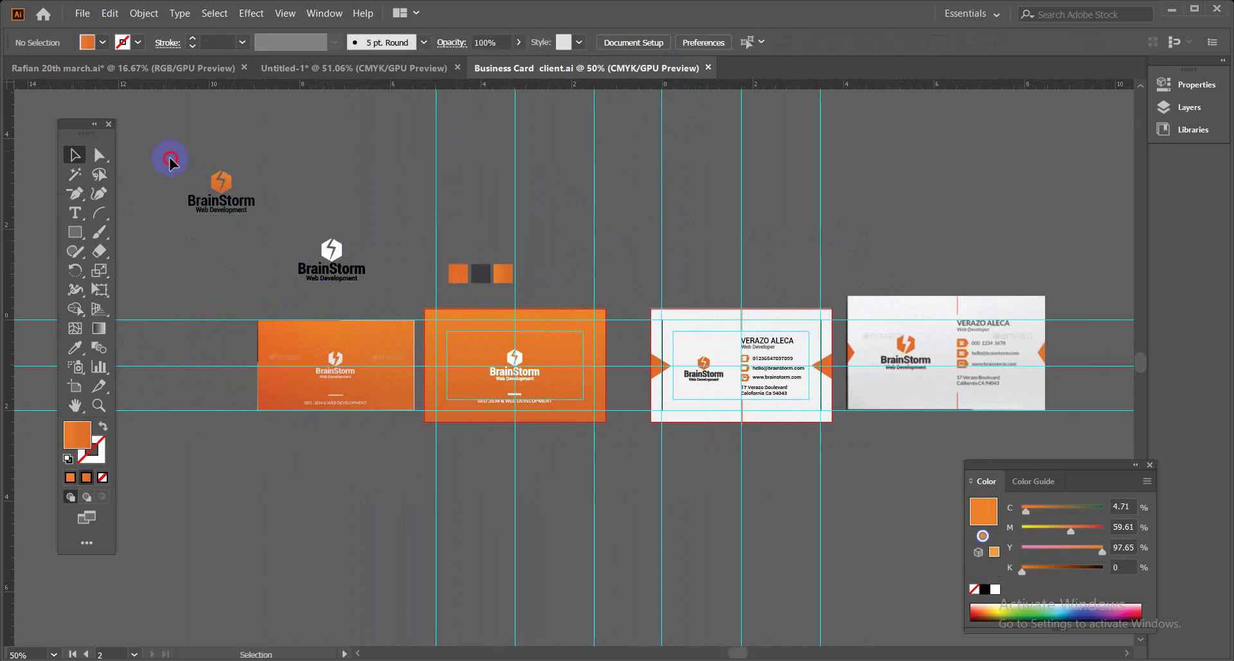
pyautogui.moveTo(171, 157); pyautogui.dragTo(526, 298)
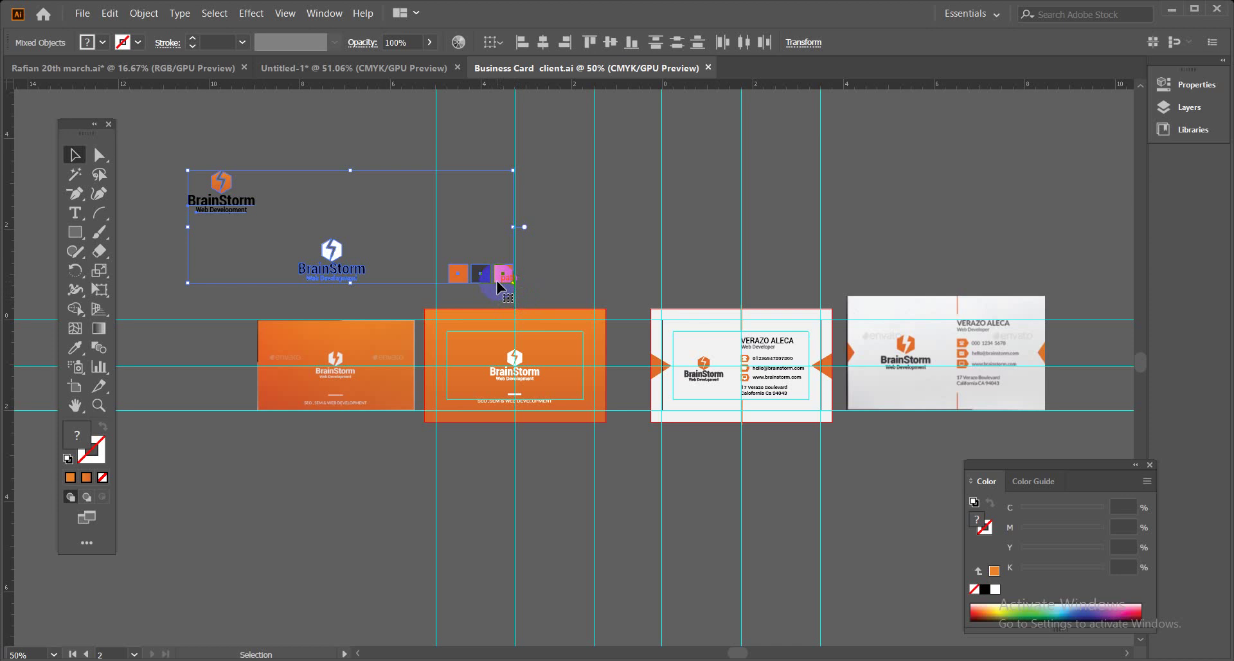
pyautogui.press('Delete')
pyautogui.click(360, 340)
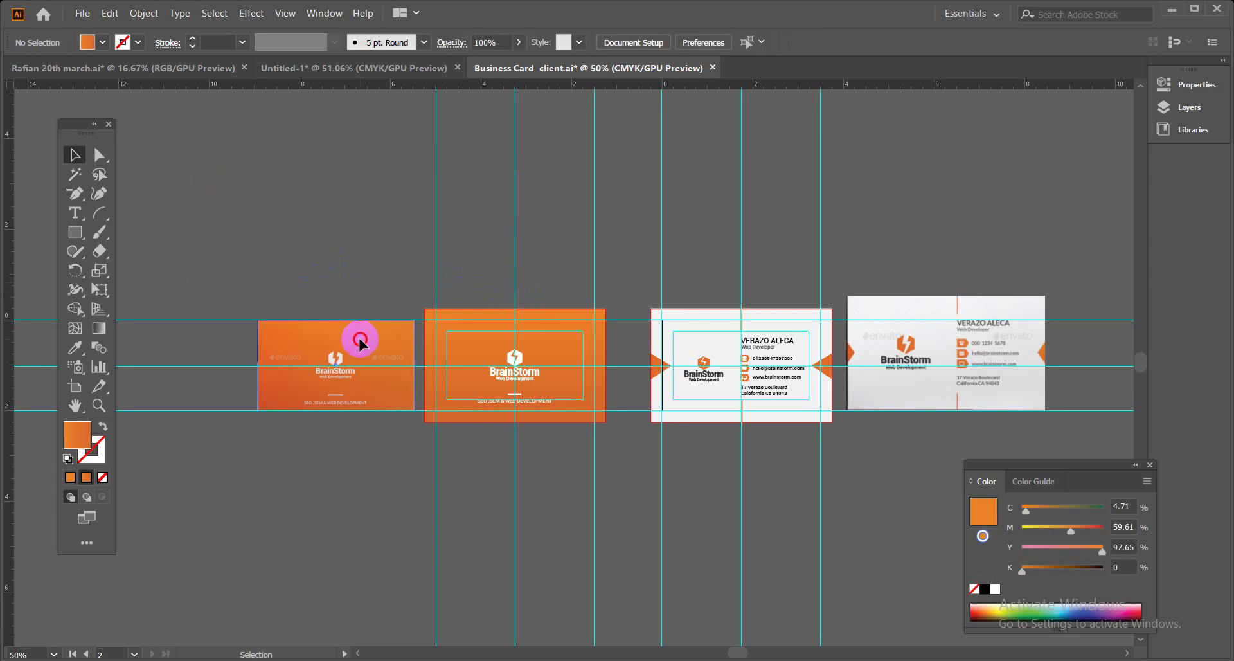
# Delete the left orange mockup card and the right photo reference card, then deselect.
pyautogui.press('Delete')
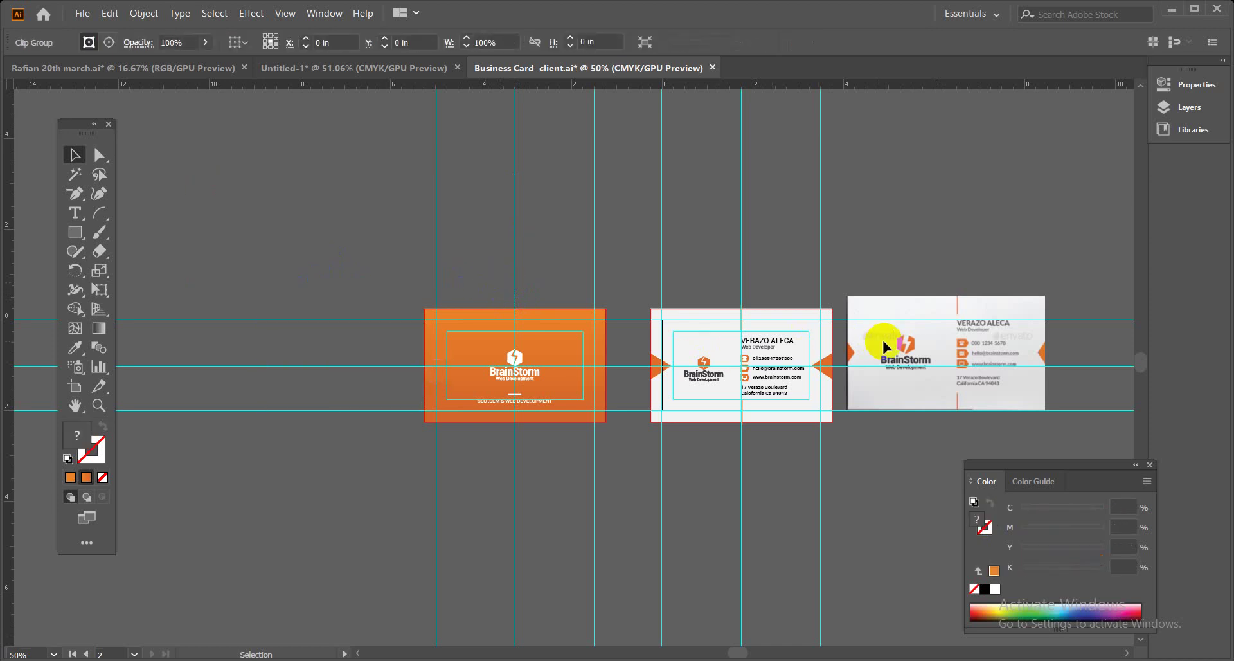
pyautogui.click(890, 347)
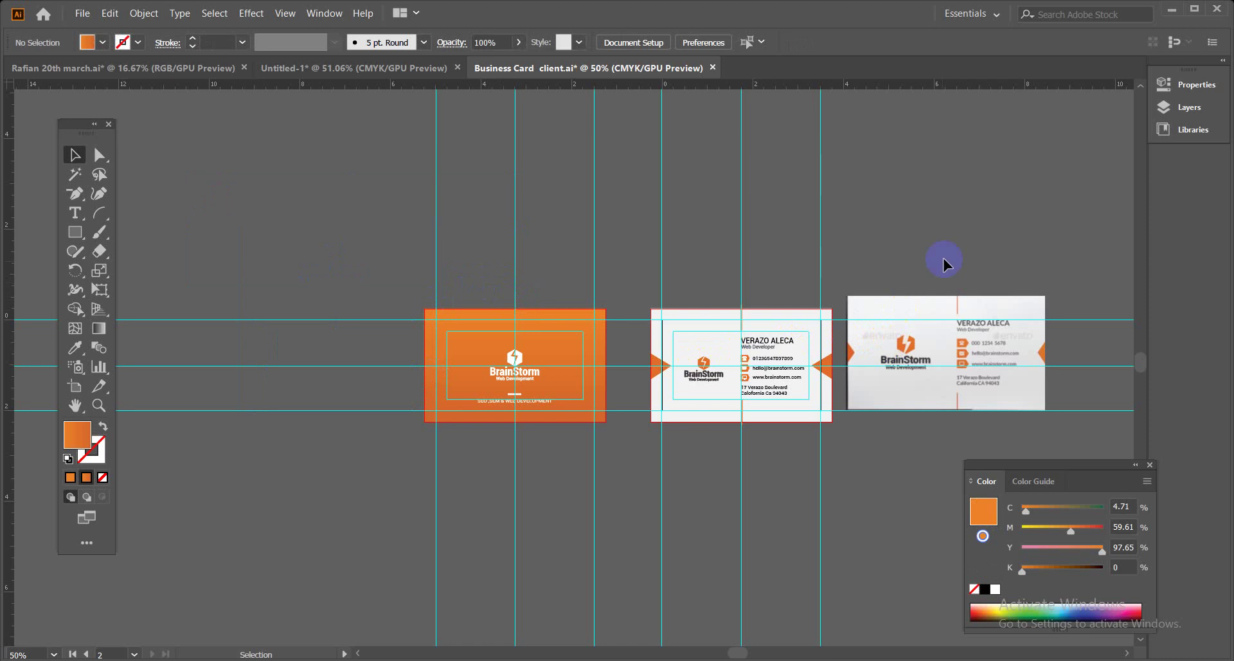
pyautogui.hotkey('ctrl', 'a')
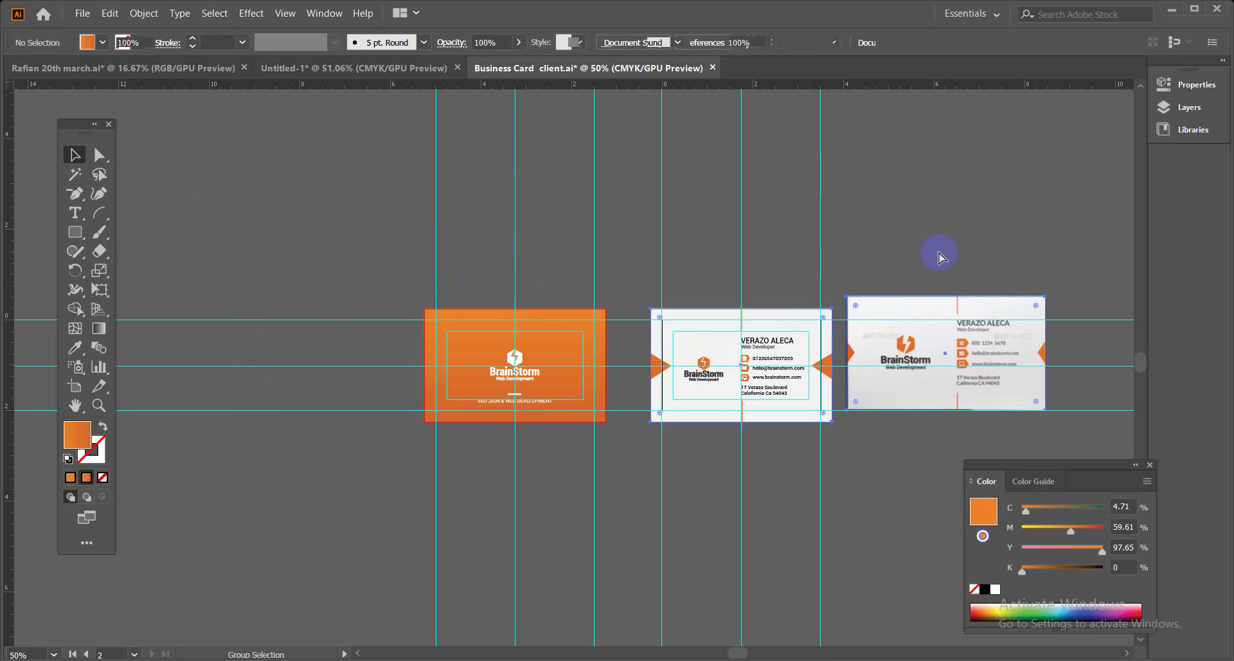
pyautogui.click(942, 305)
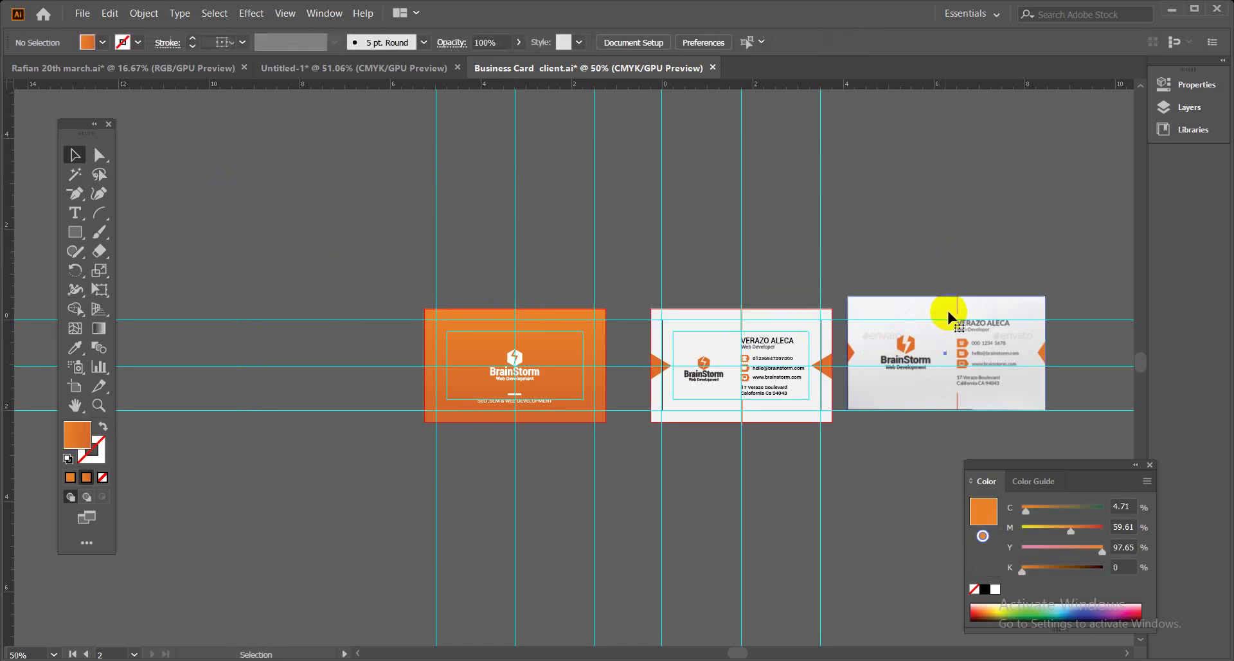
pyautogui.hotkey('ctrl', '7')
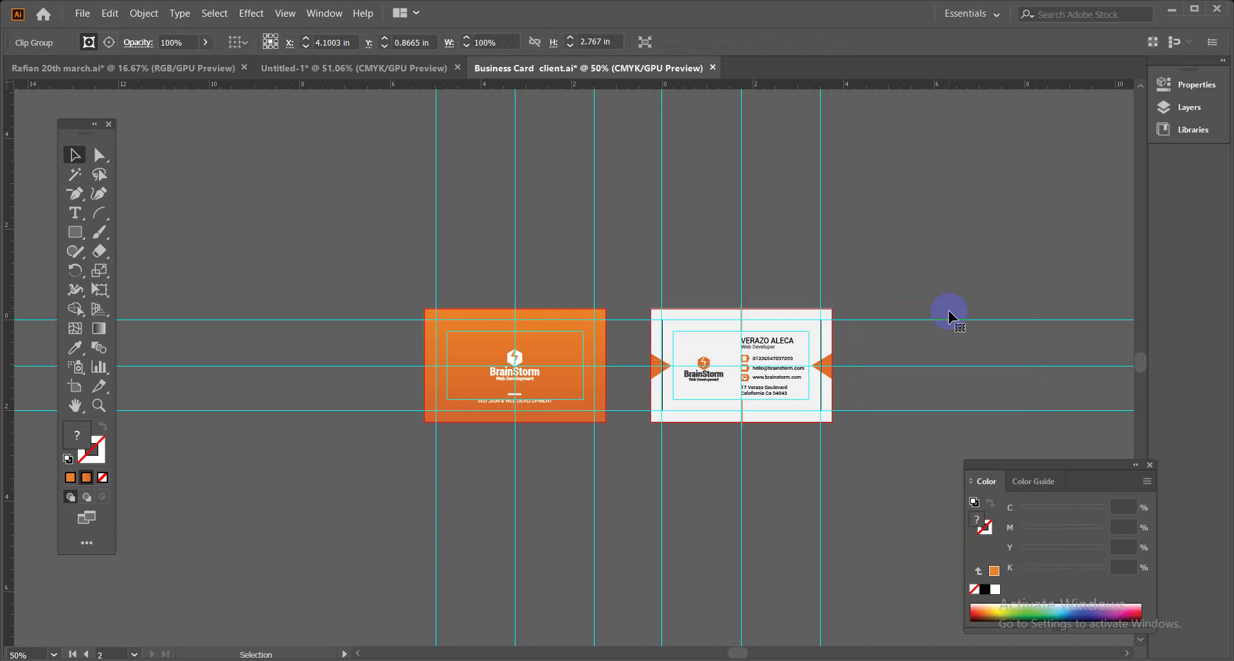
pyautogui.click(950, 315)
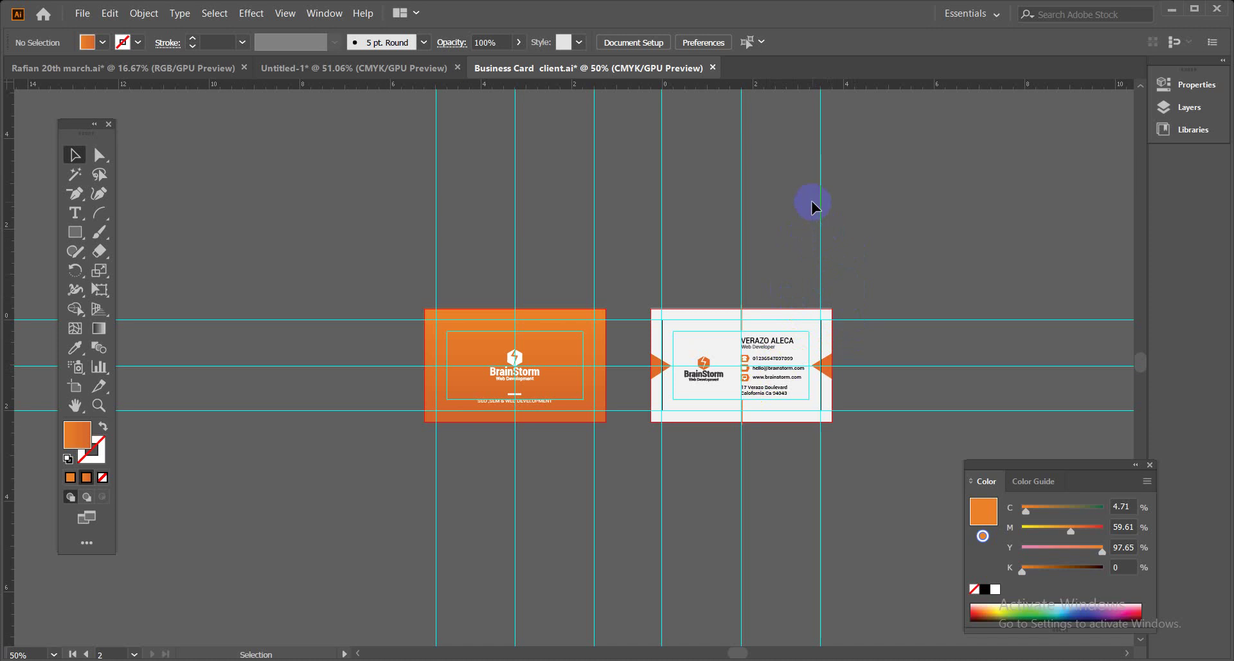
# Group the white back card's objects and the orange front card's objects, then select all artwork.
pyautogui.hotkey('ctrl', '+')
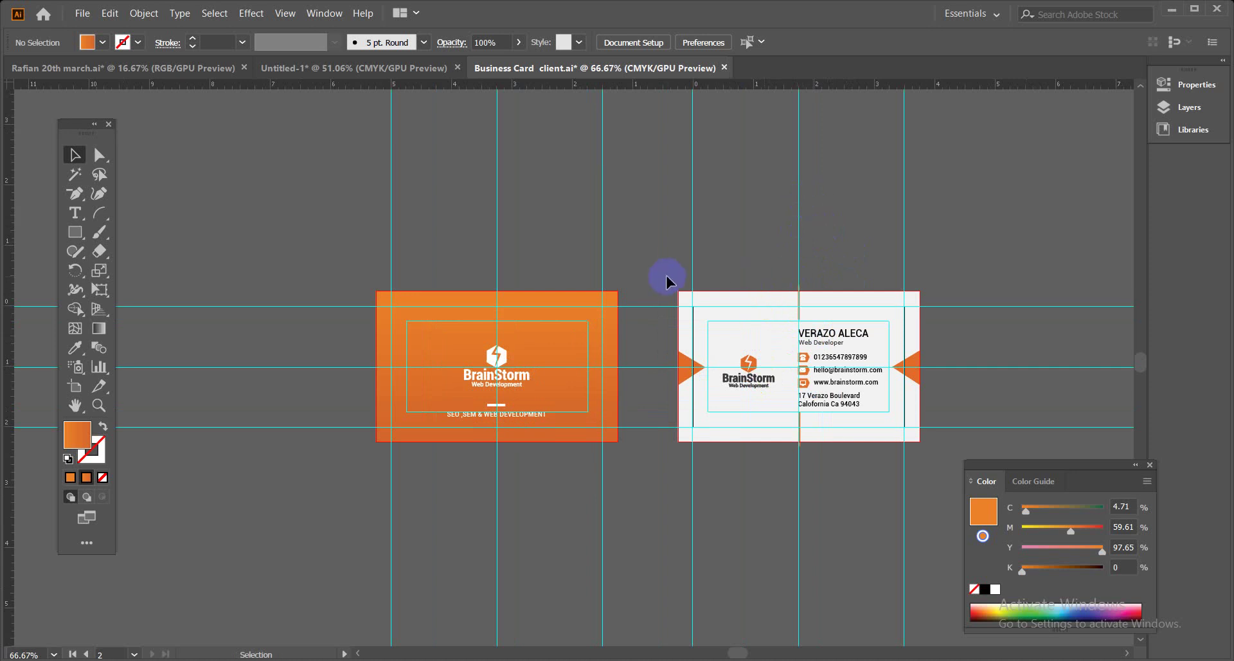
pyautogui.click(692, 307)
pyautogui.moveTo(692, 307); pyautogui.dragTo(961, 469)
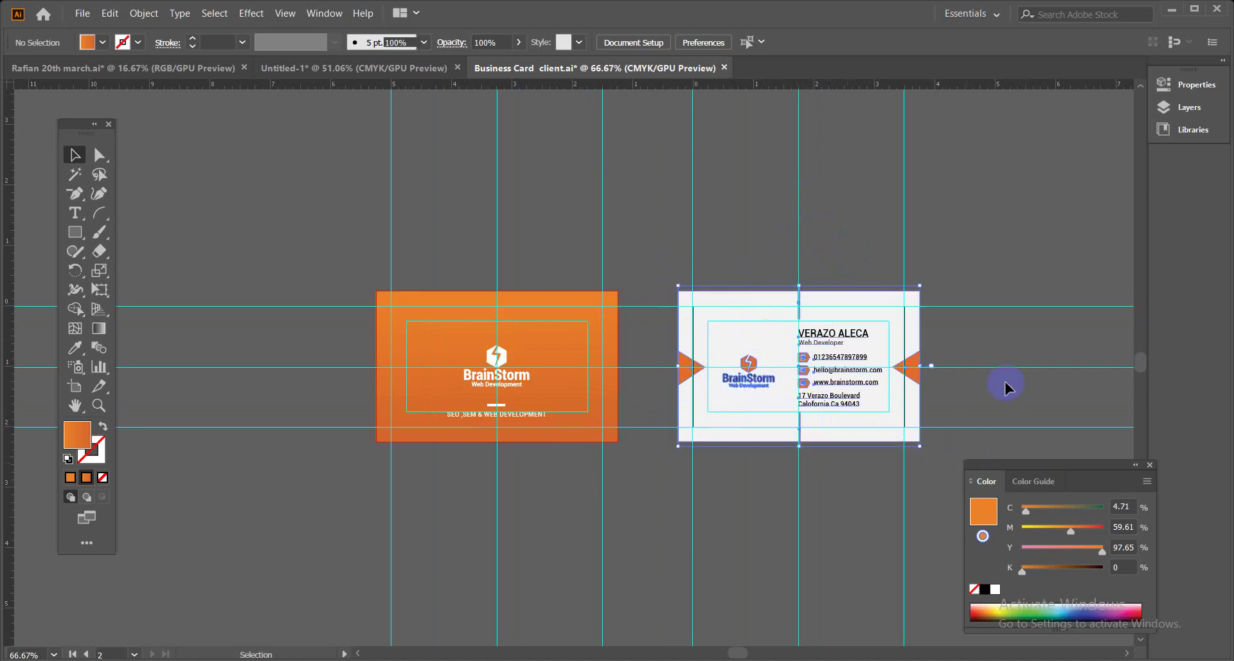
pyautogui.hotkey('ctrl', 'g')
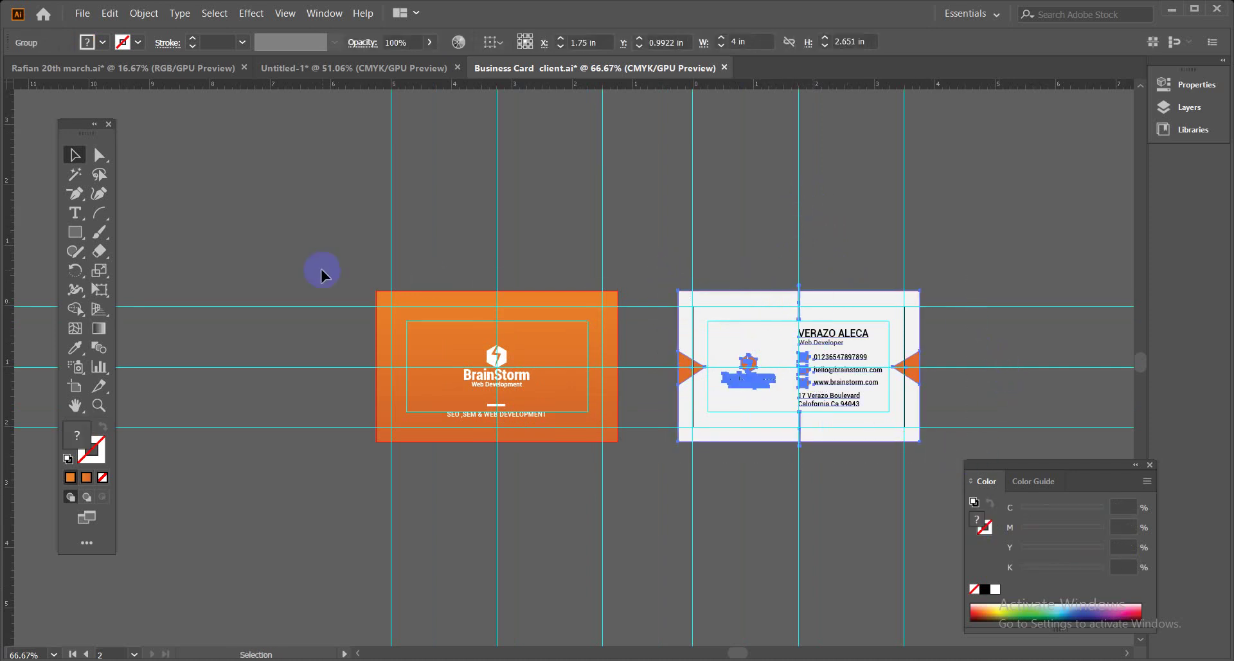
pyautogui.moveTo(323, 269); pyautogui.dragTo(642, 450)
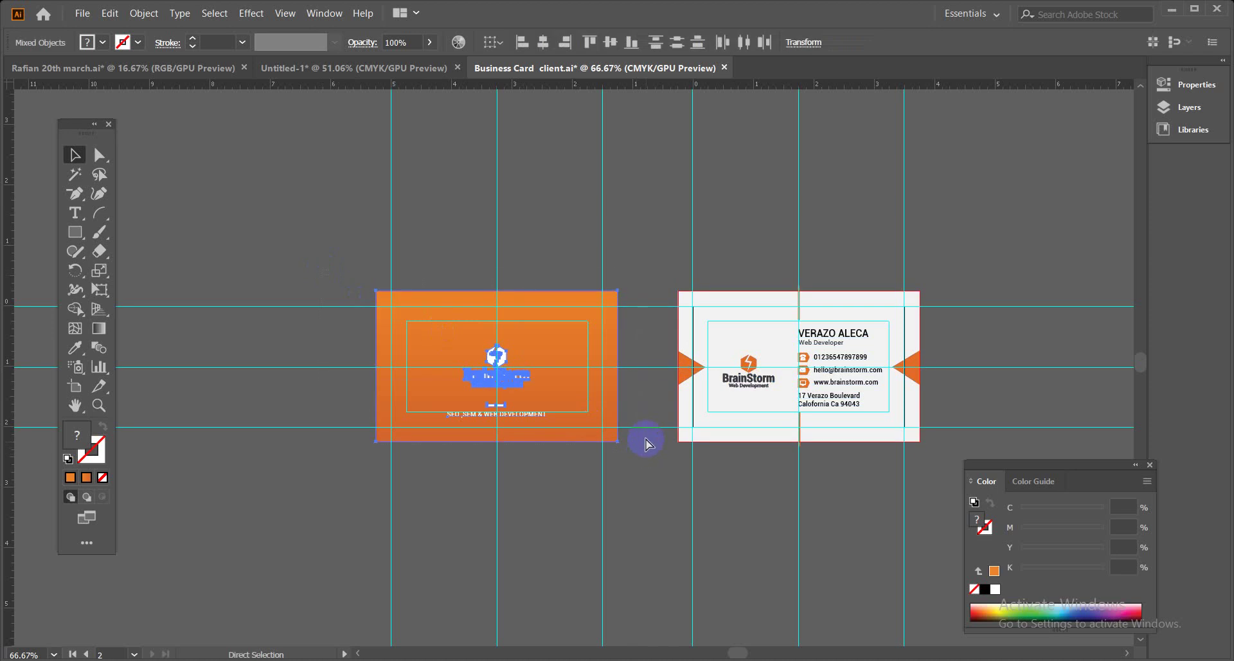
pyautogui.hotkey('ctrl', 'g')
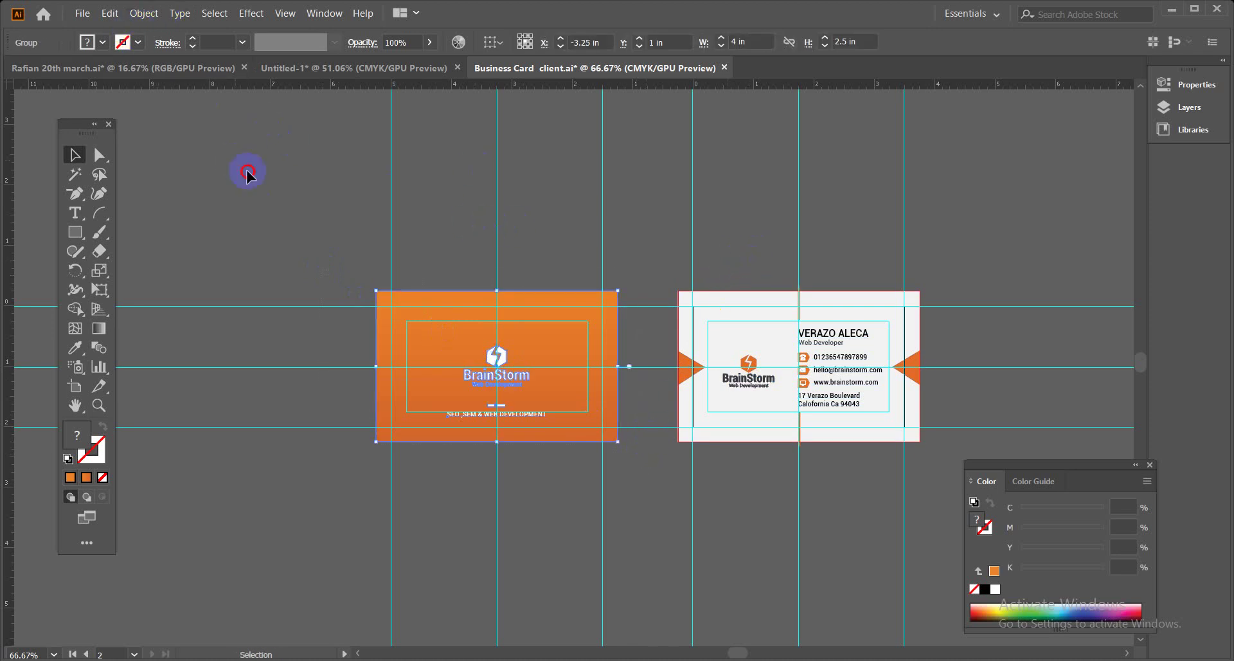
pyautogui.hotkey('ctrl', 'a')
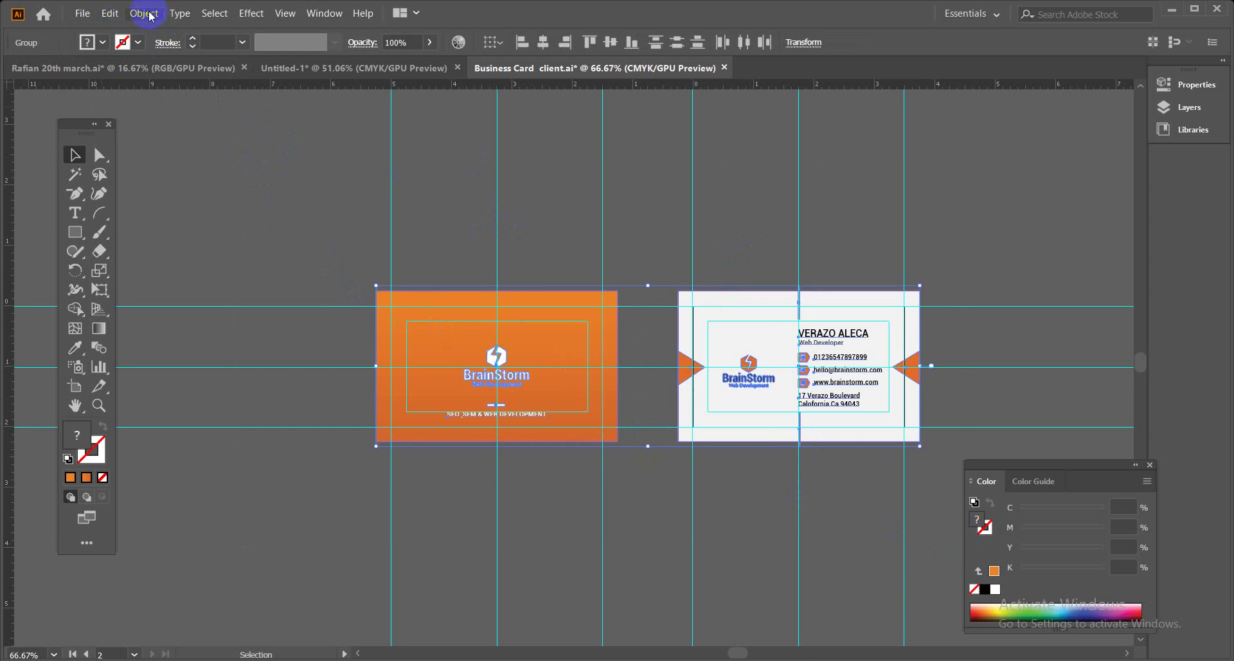
# Expand all artwork on both cards twice, converting gradients to Gradient Mesh.
pyautogui.click(144, 13)
pyautogui.click(158, 178)
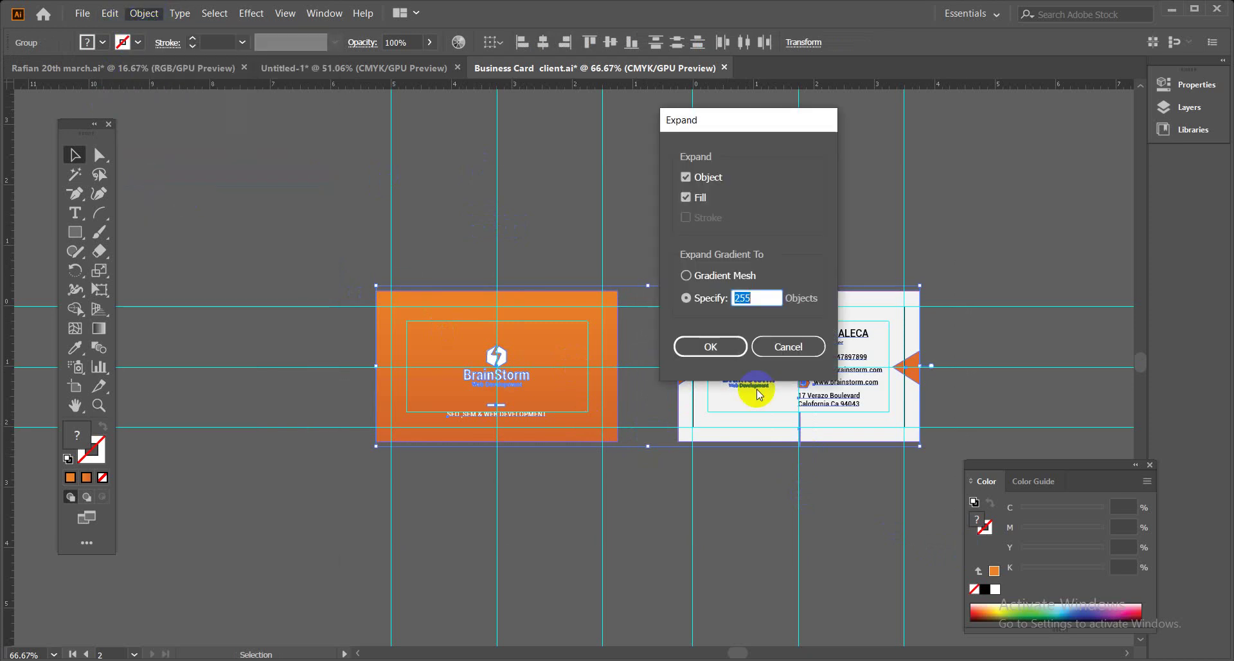
pyautogui.click(686, 278)
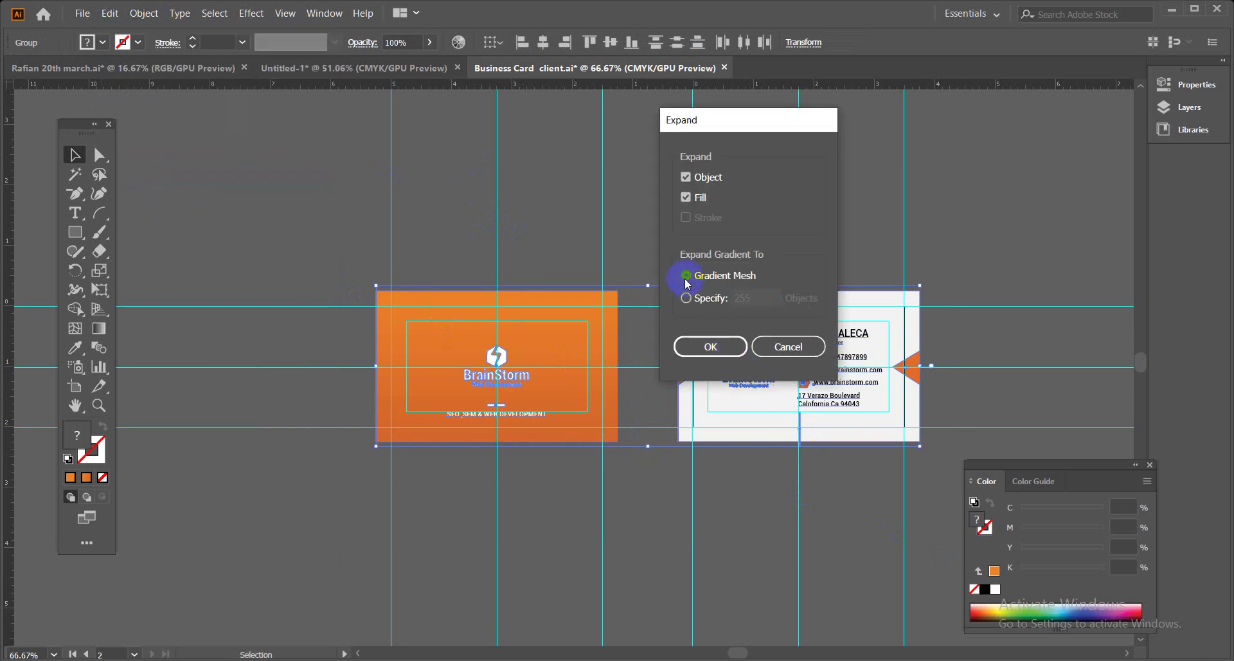
pyautogui.click(710, 347)
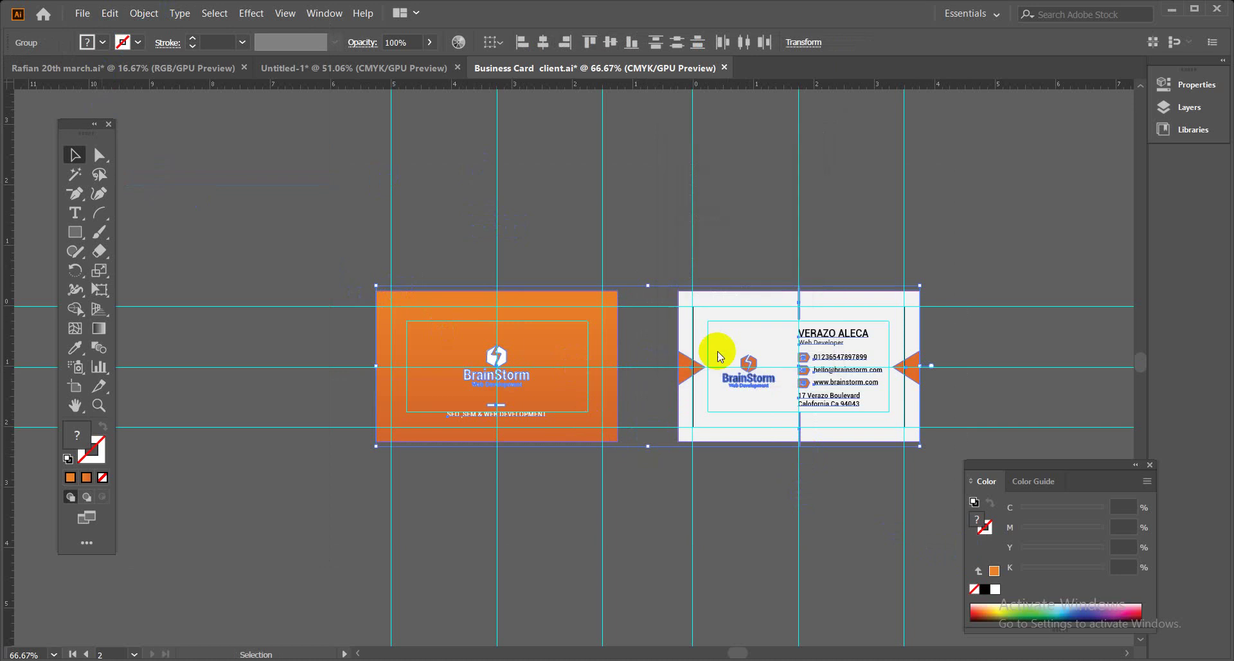
pyautogui.click(776, 240)
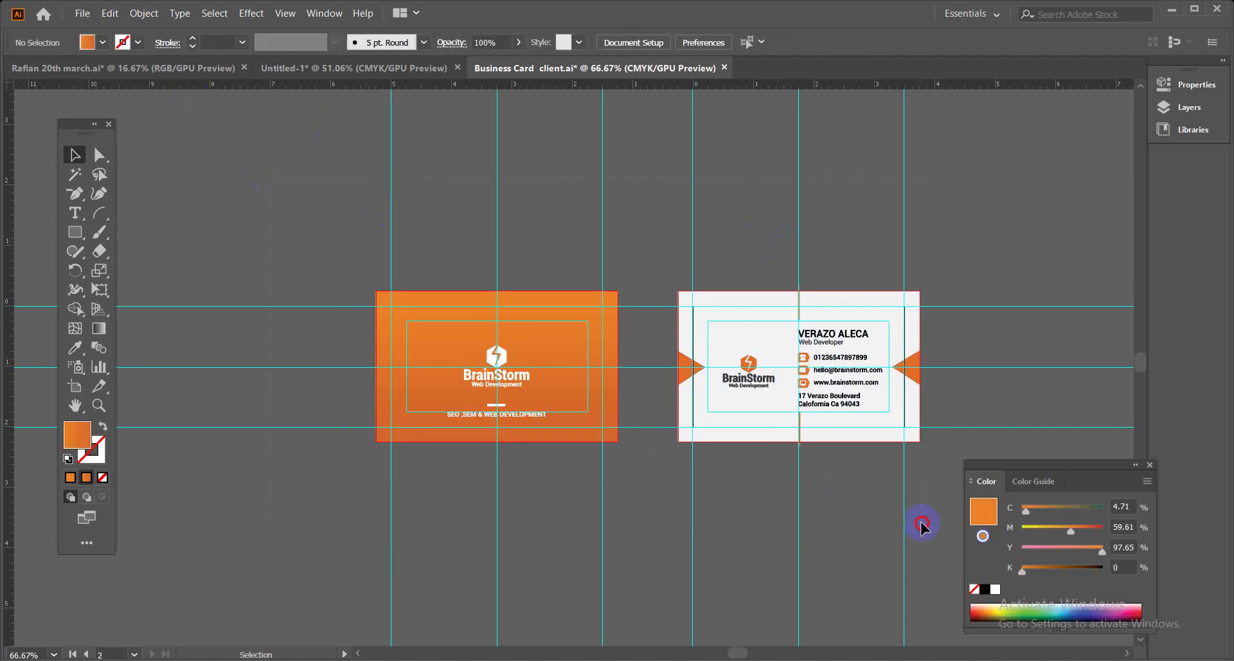
pyautogui.hotkey('ctrl', 'a')
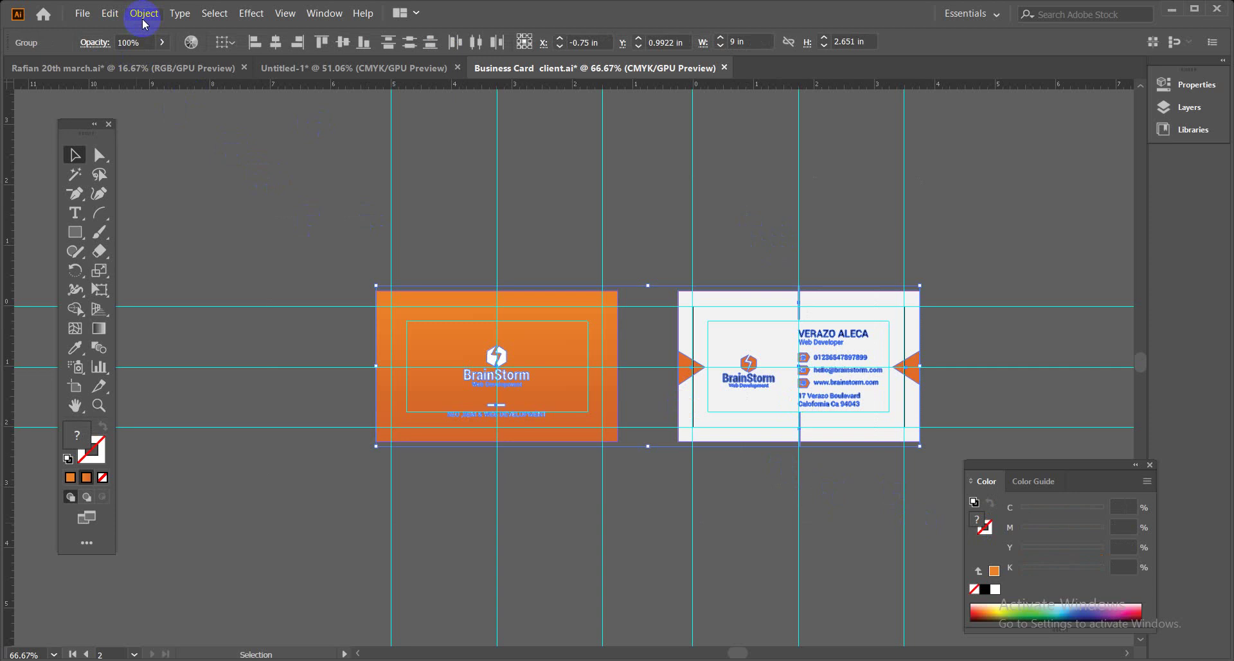
pyautogui.click(142, 13)
pyautogui.click(197, 180)
# Deselect everything and save Business Card client.ai.
pyautogui.click(624, 529)
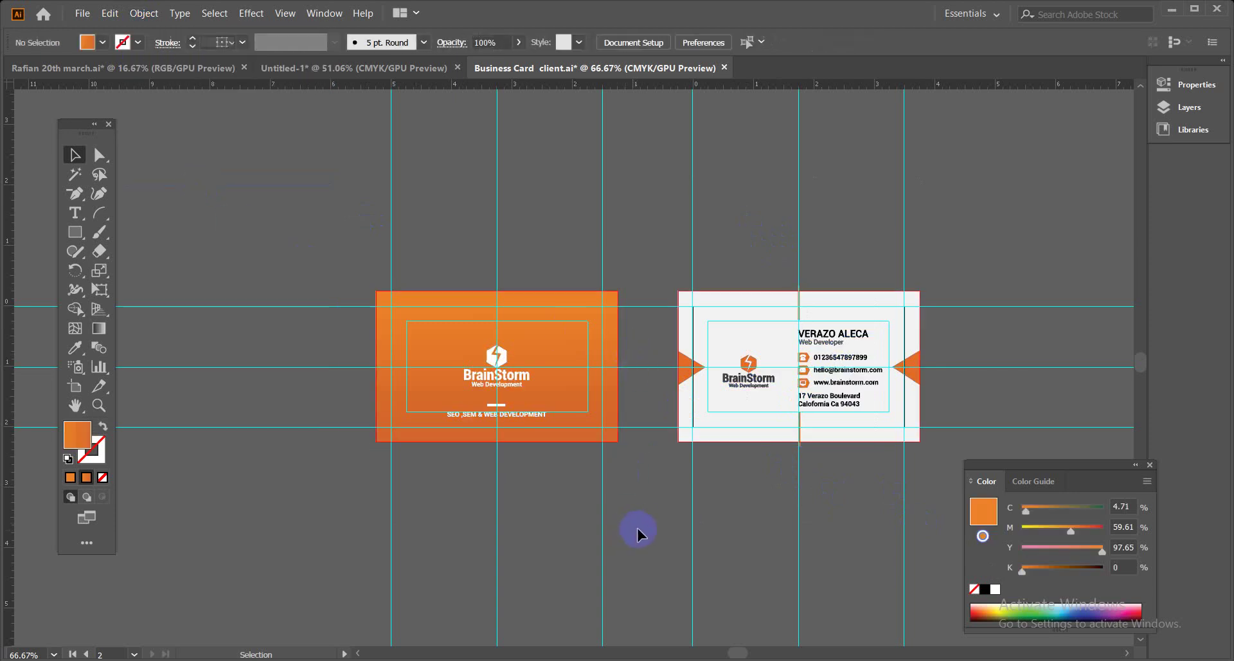
pyautogui.press('a')
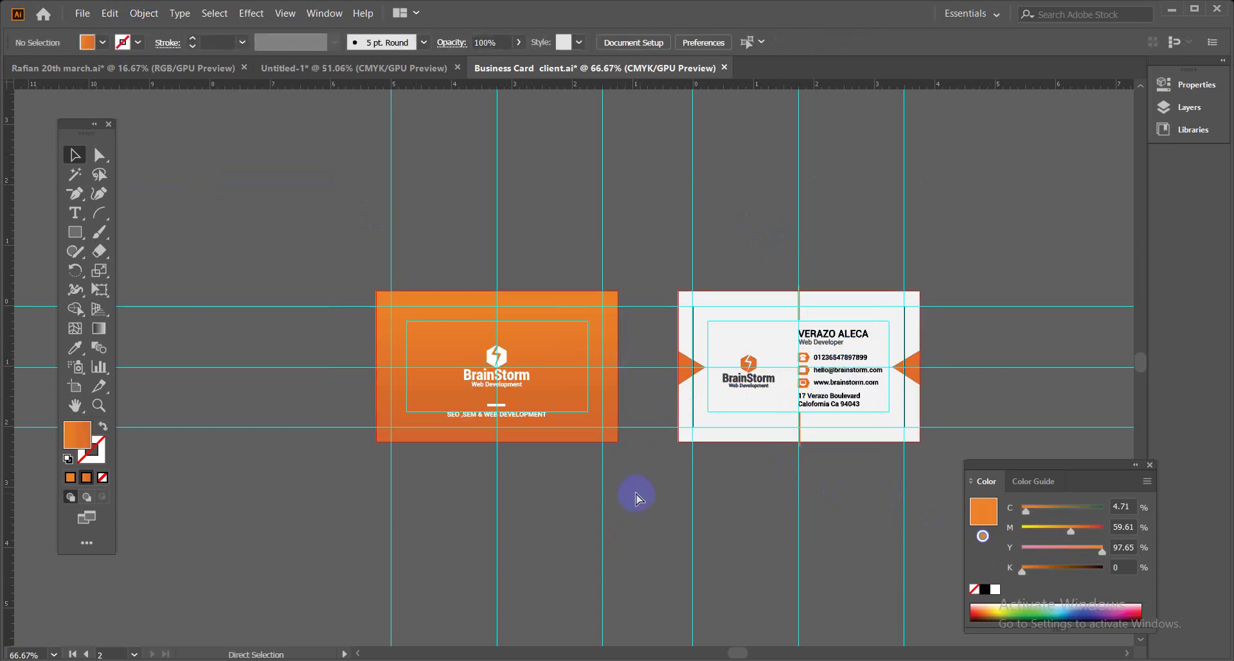
pyautogui.hotkey('ctrl', 's')
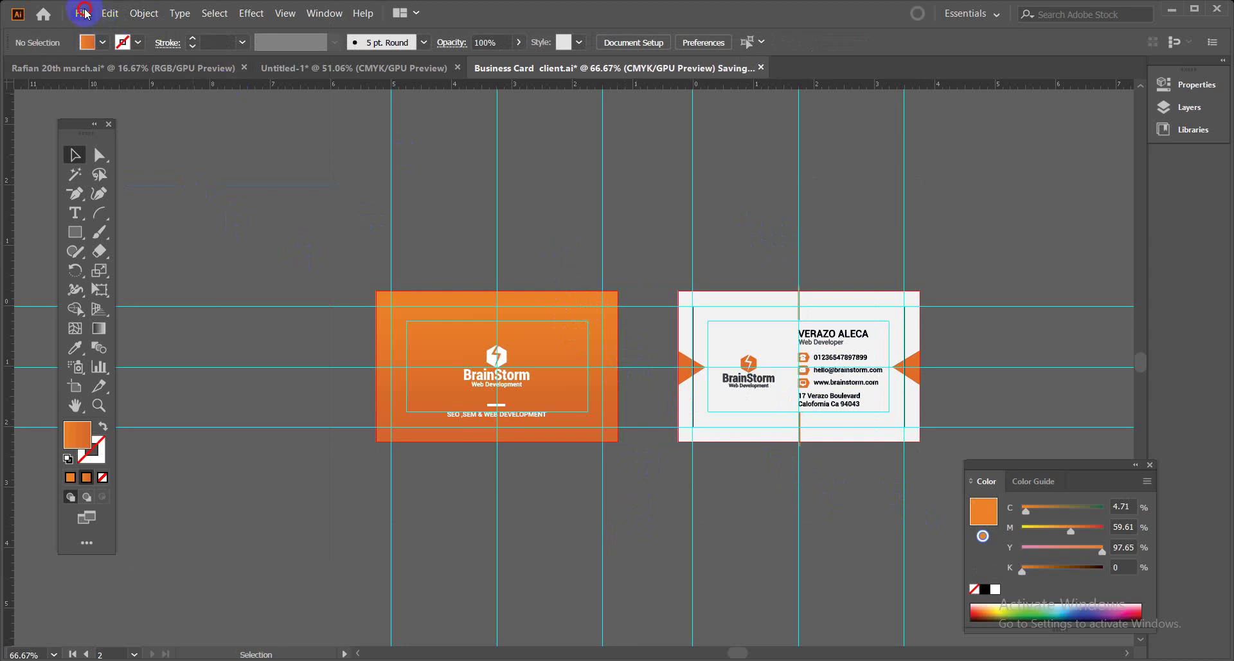
pyautogui.click(84, 14)
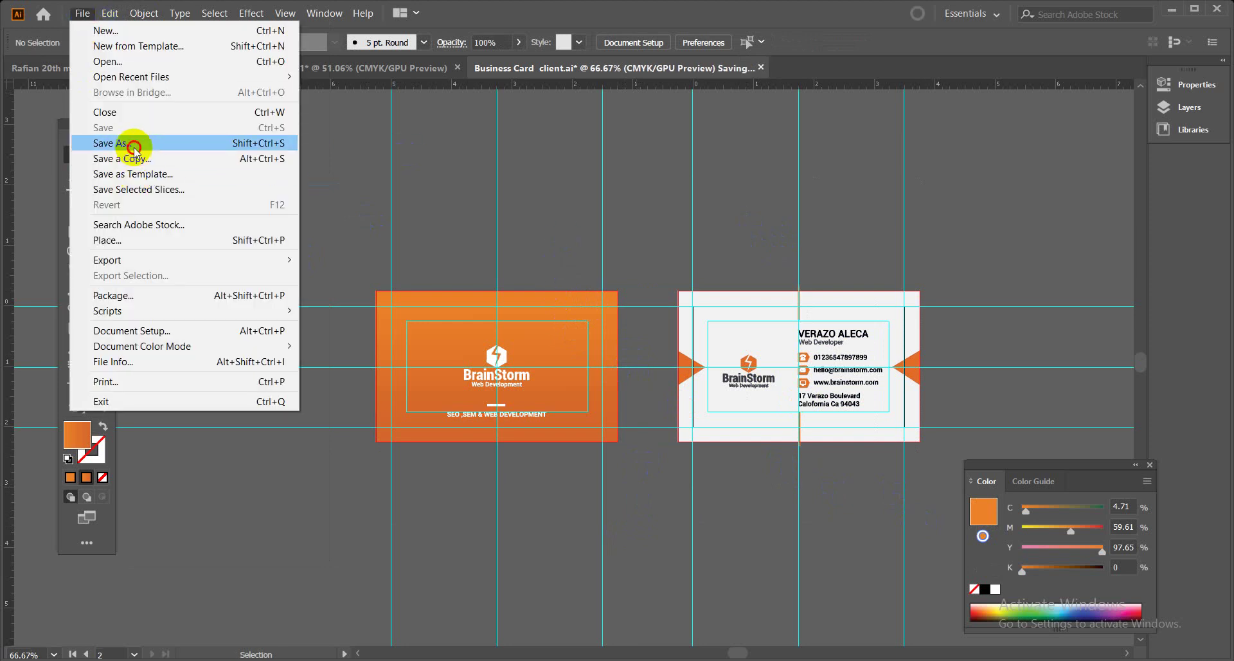
# Save Business Card client as Adobe PDF in the for client folder using artboards 1-2.
pyautogui.click(134, 145)
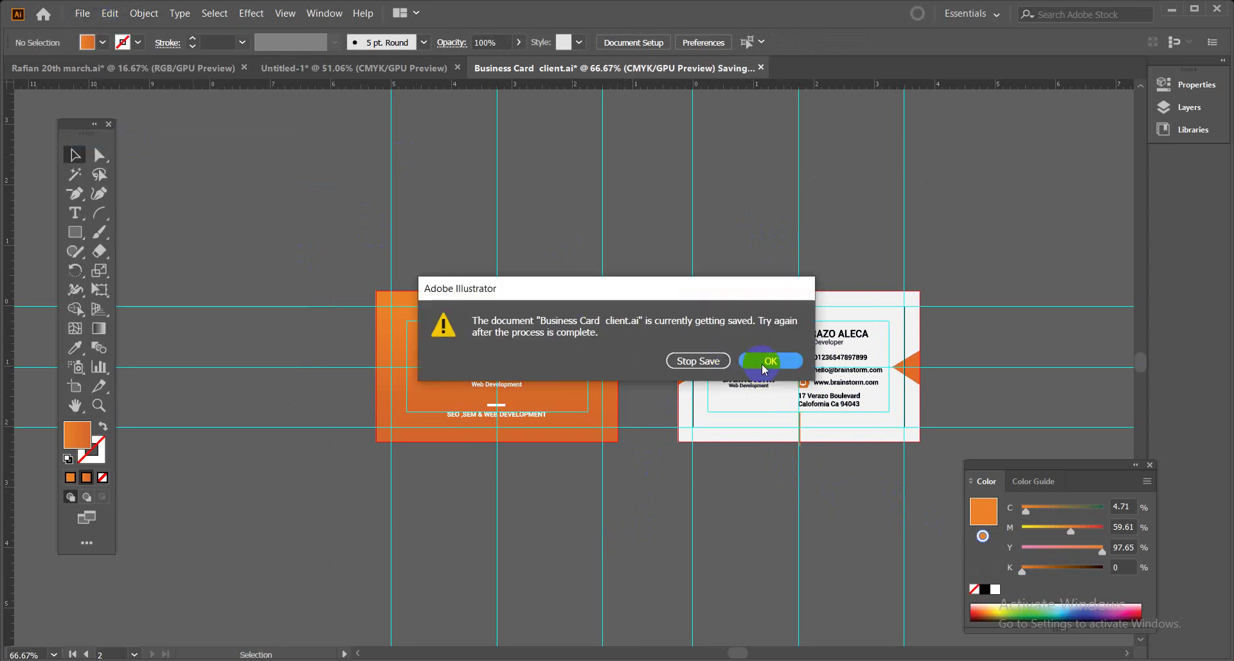
pyautogui.click(764, 365)
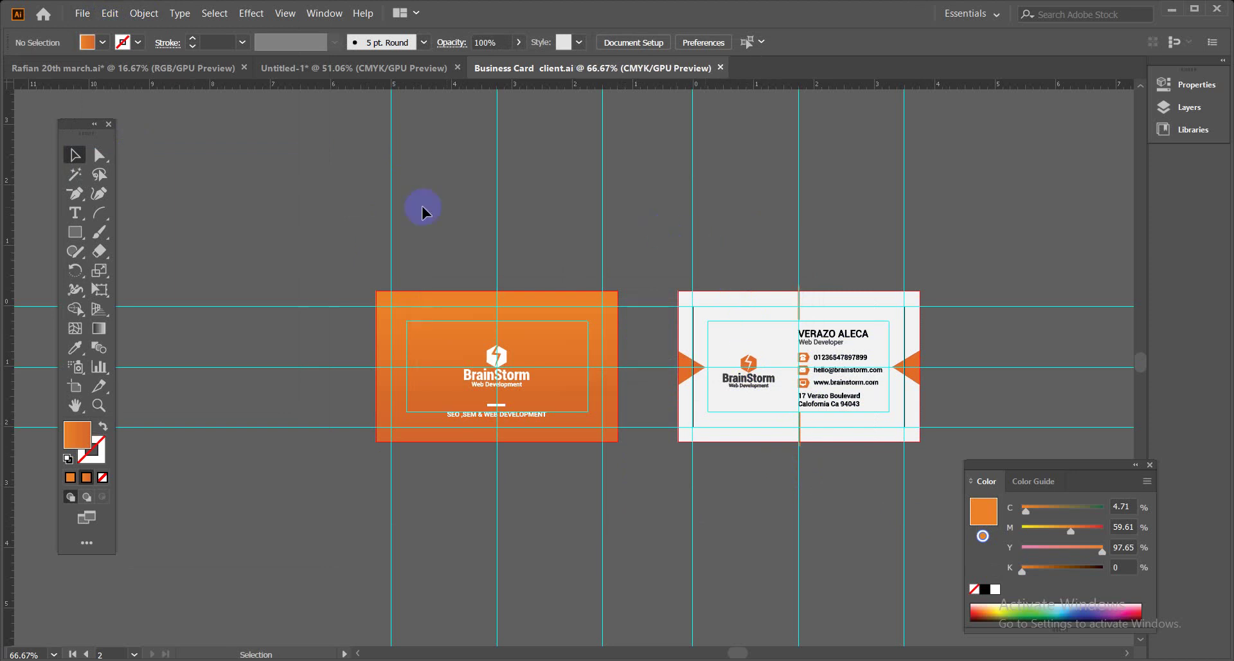
pyautogui.click(82, 14)
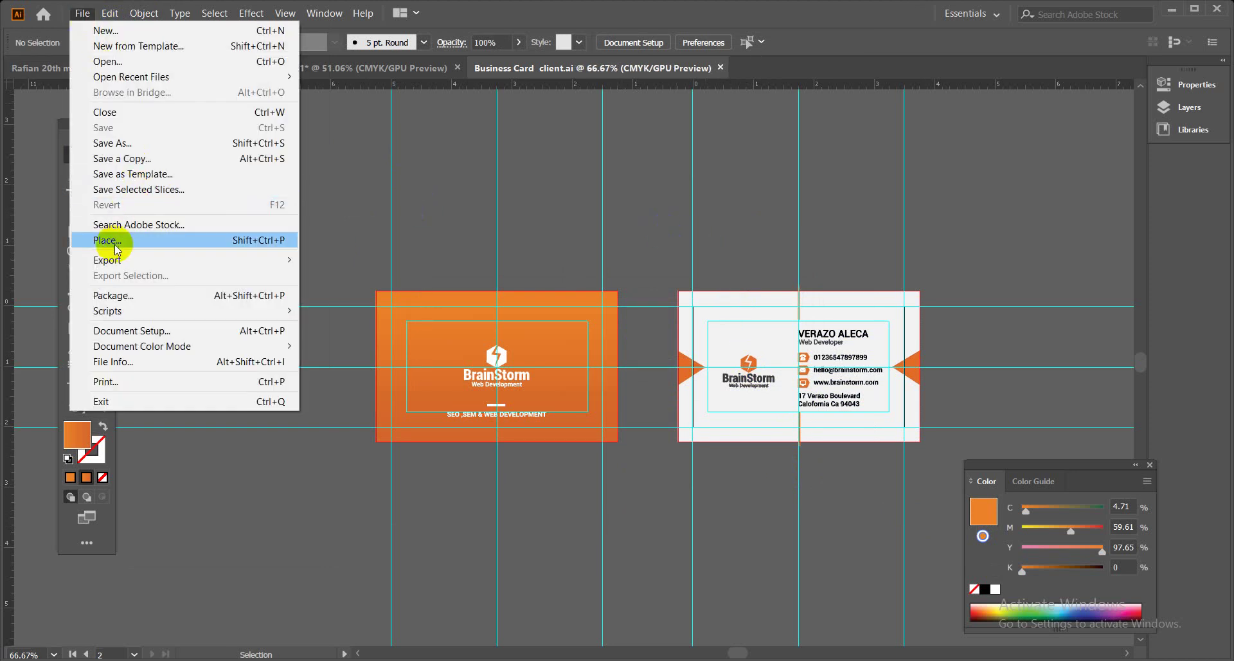
pyautogui.click(113, 142)
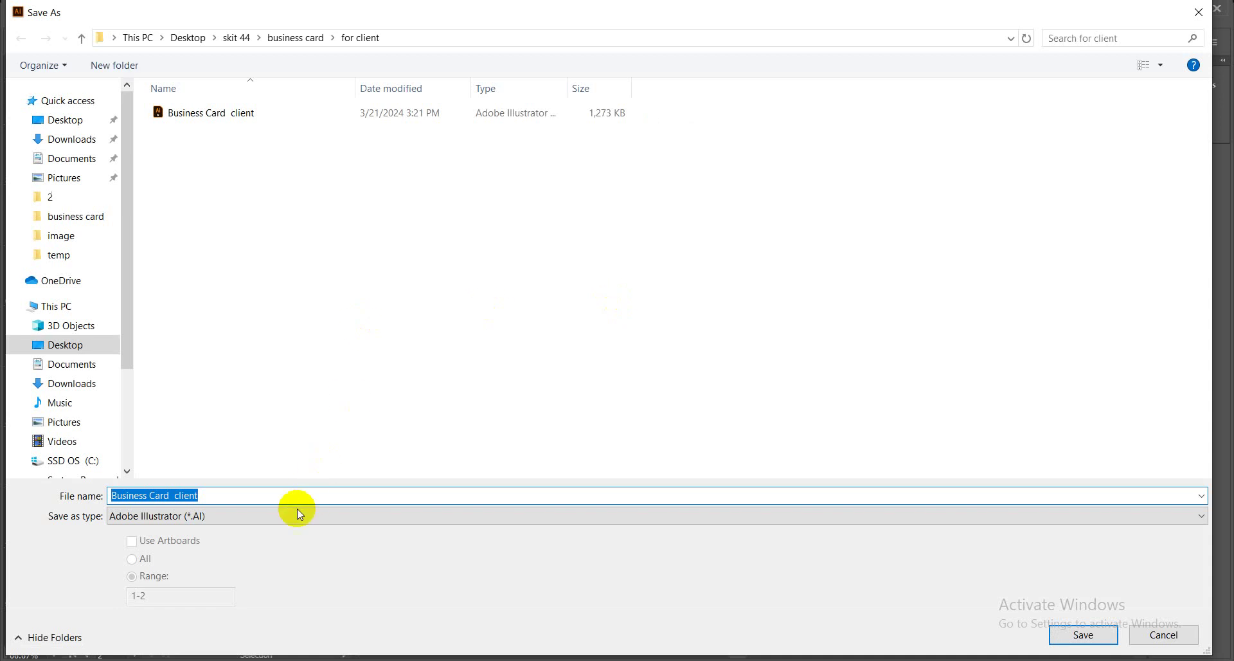
pyautogui.click(296, 511)
pyautogui.click(243, 538)
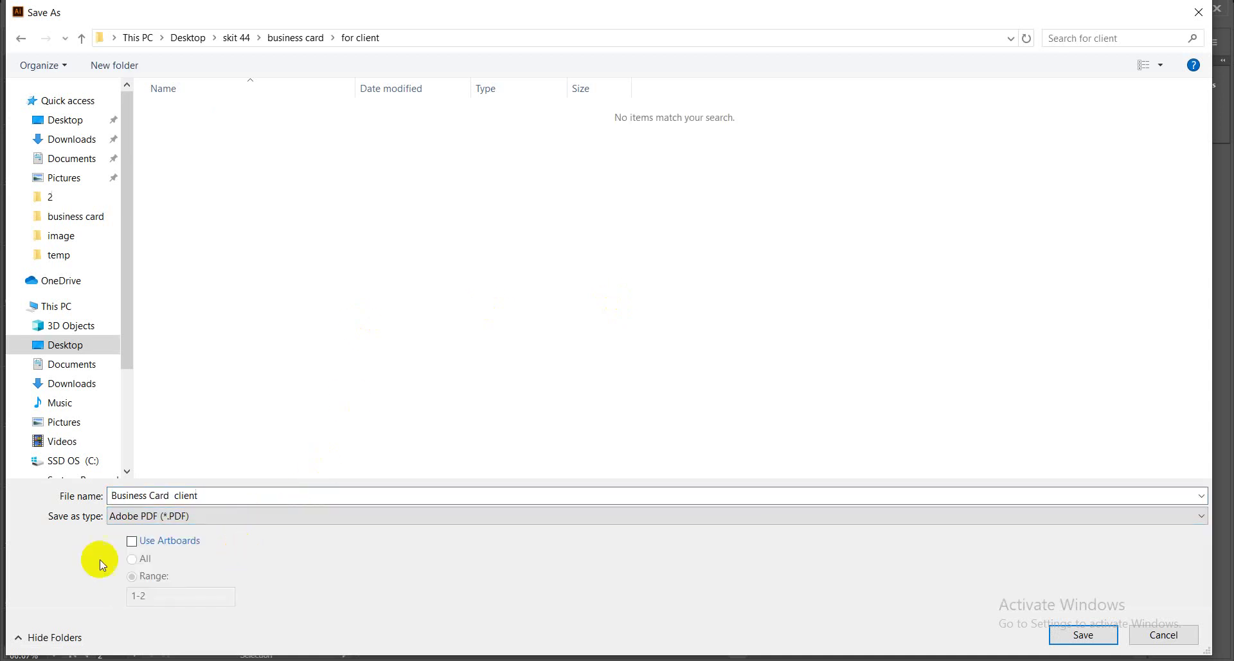
pyautogui.click(132, 542)
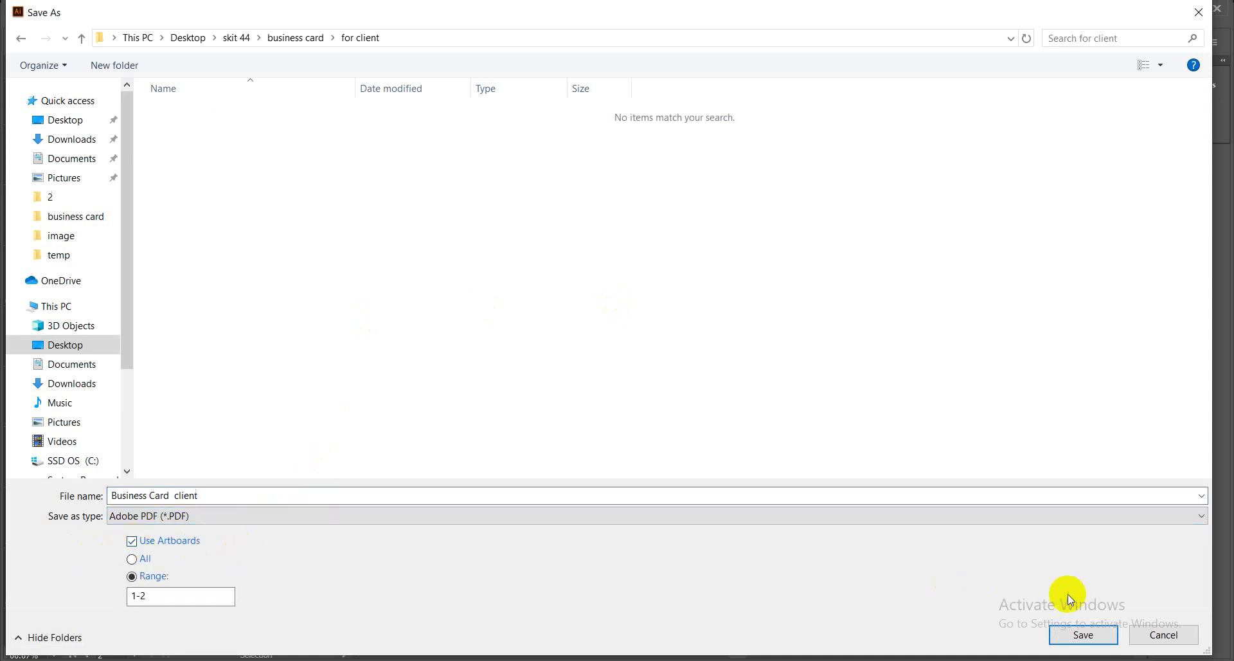
pyautogui.click(1083, 635)
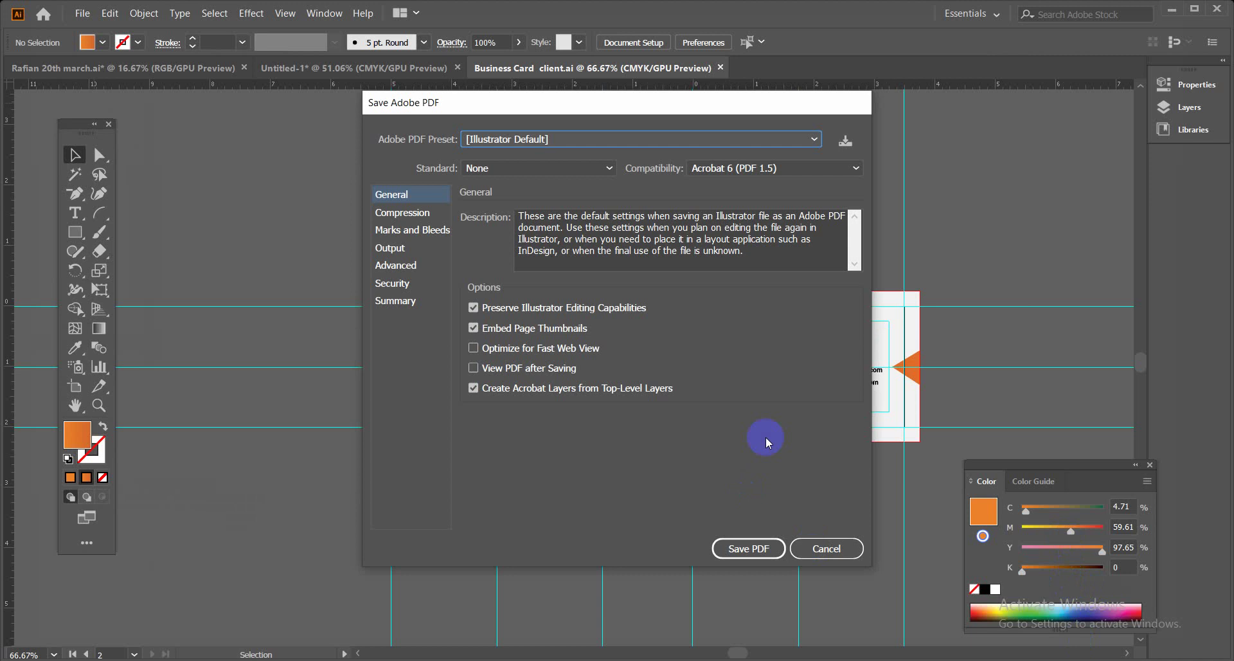
# Save the PDF with [Illustrator Default] and Preserve Illustrator Editing Capabilities left on.
pyautogui.moveTo(614, 110); pyautogui.dragTo(542, 152)
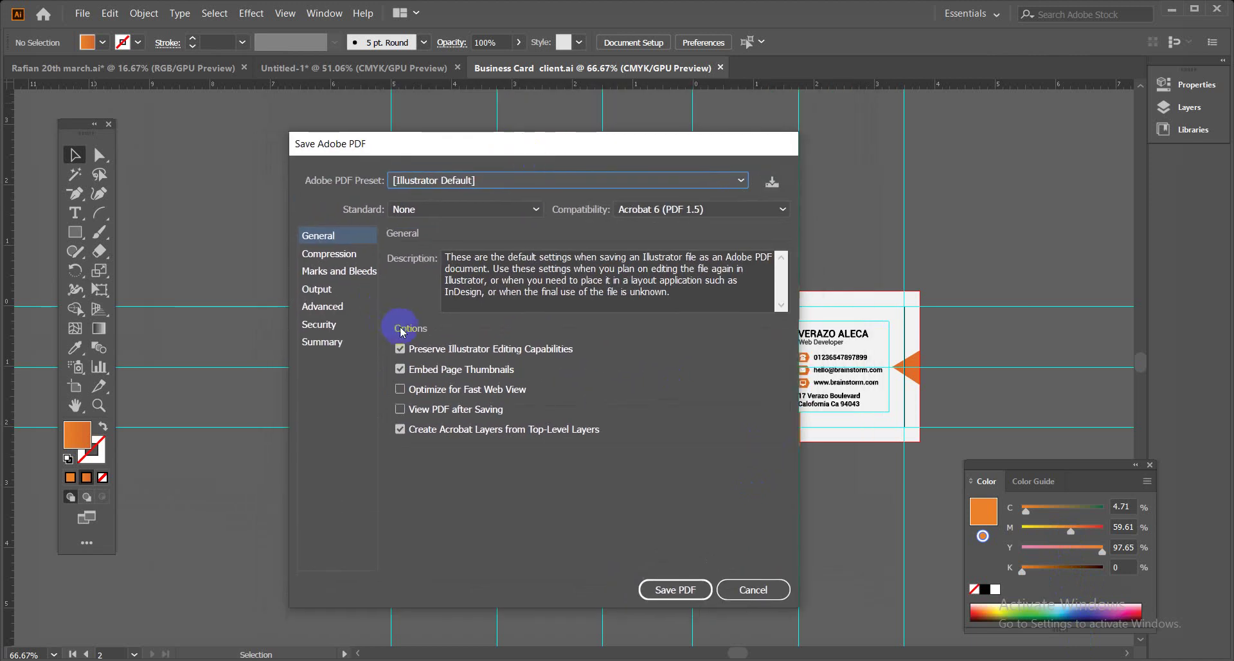
pyautogui.click(400, 349)
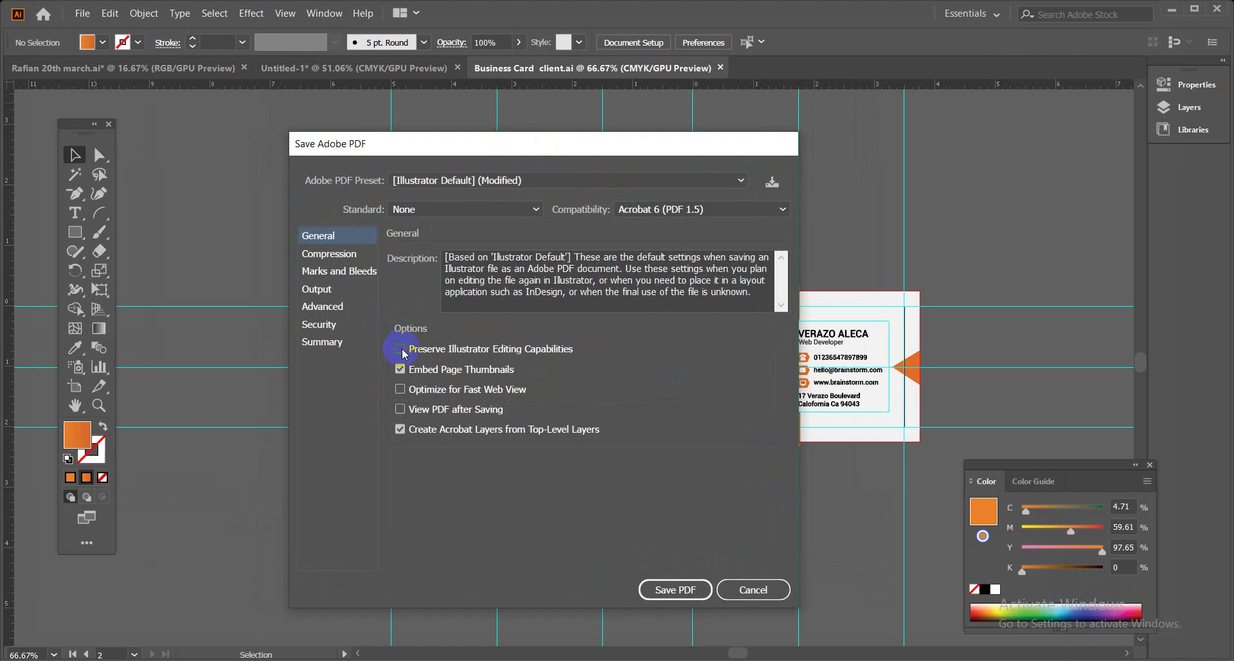
pyautogui.click(401, 350)
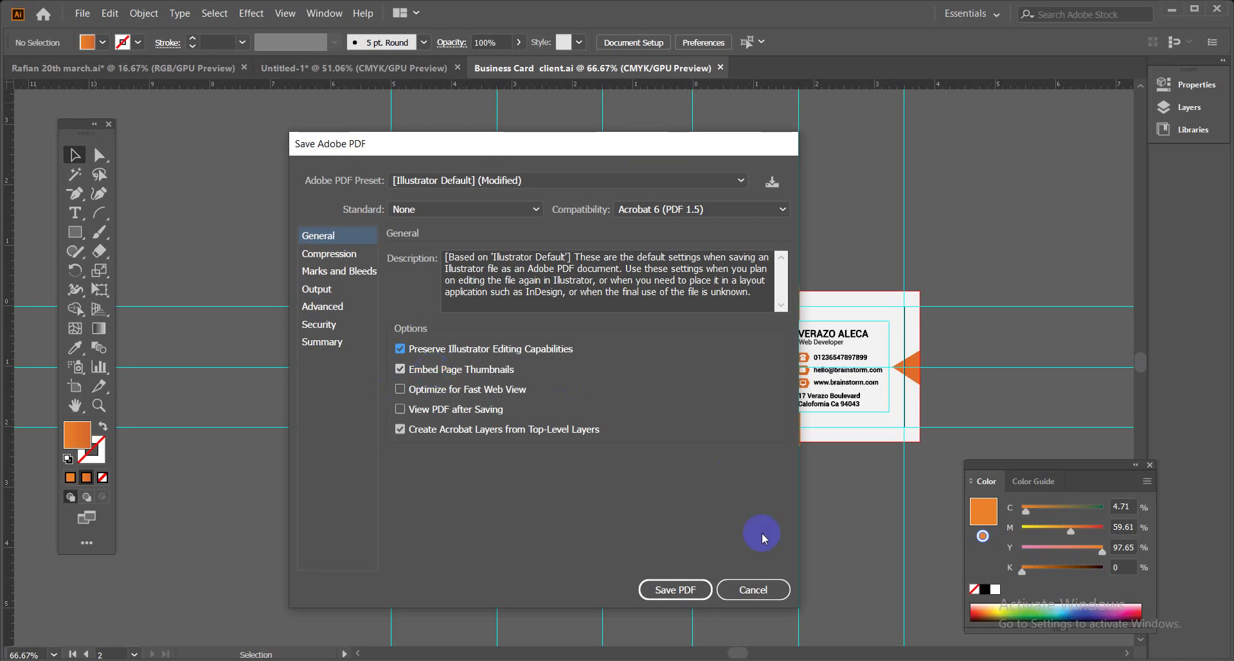
pyautogui.click(673, 590)
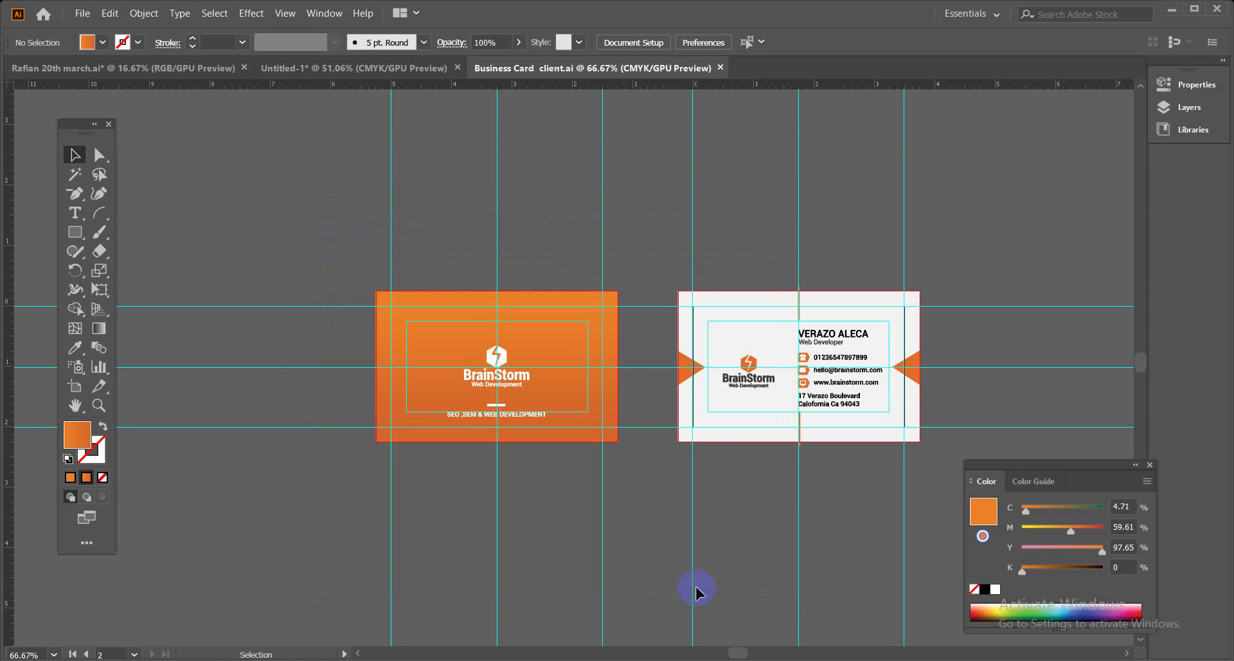
# Close the client document and open Business Card.ai from the business card folder in File Explorer.
pyautogui.click(720, 70)
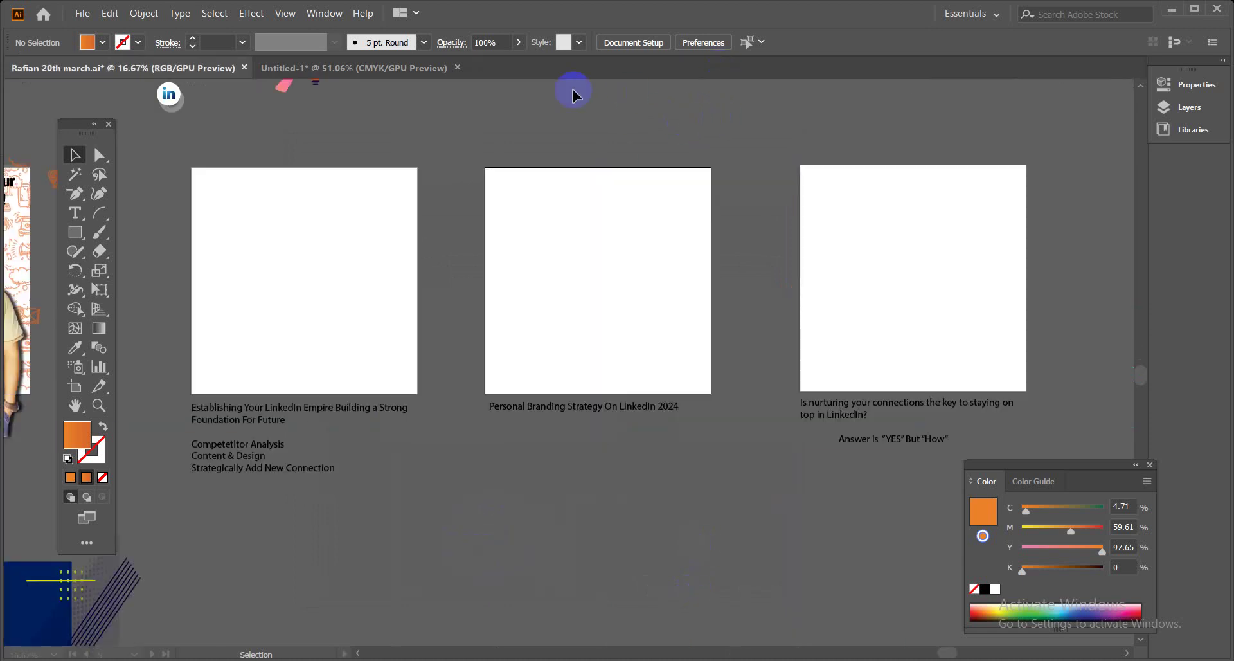
pyautogui.hotkey('alt', 'Tab')
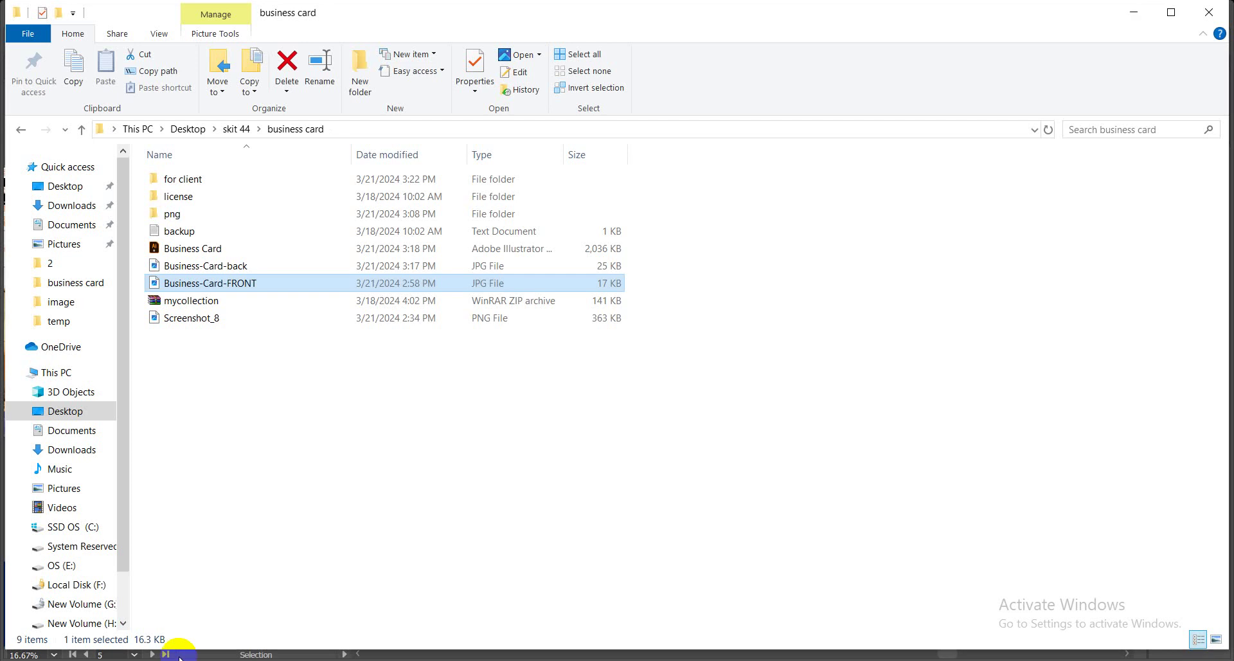
pyautogui.click(372, 522)
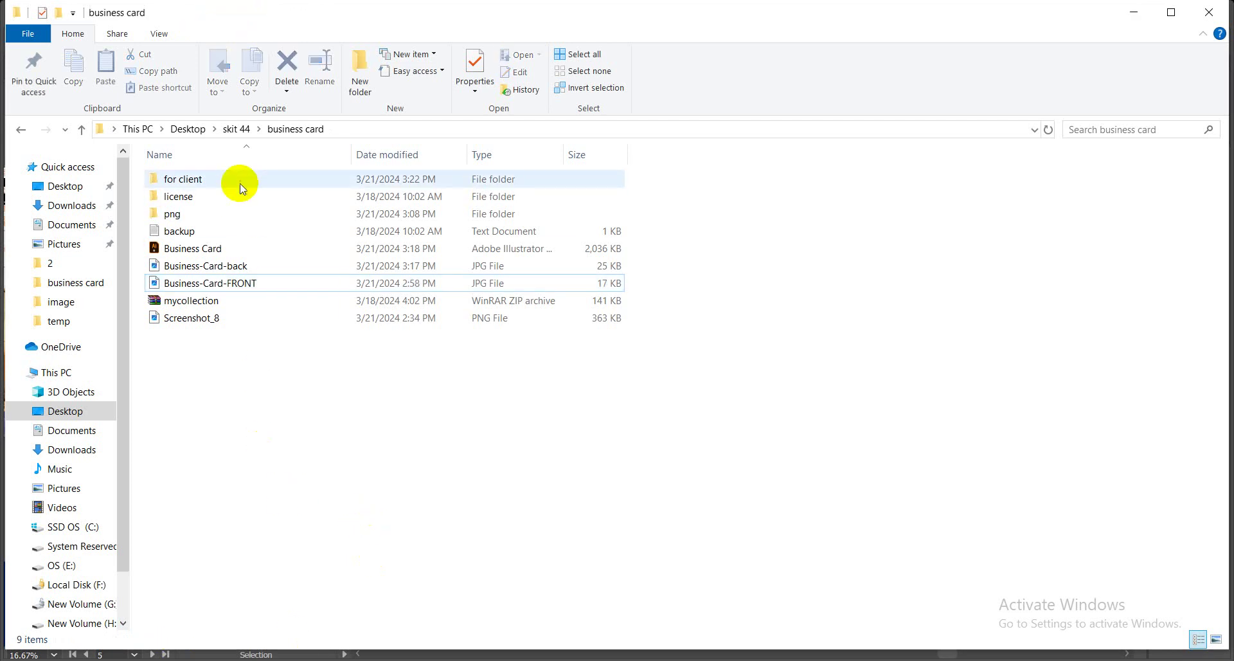
pyautogui.click(255, 248)
pyautogui.doubleClick(255, 248)
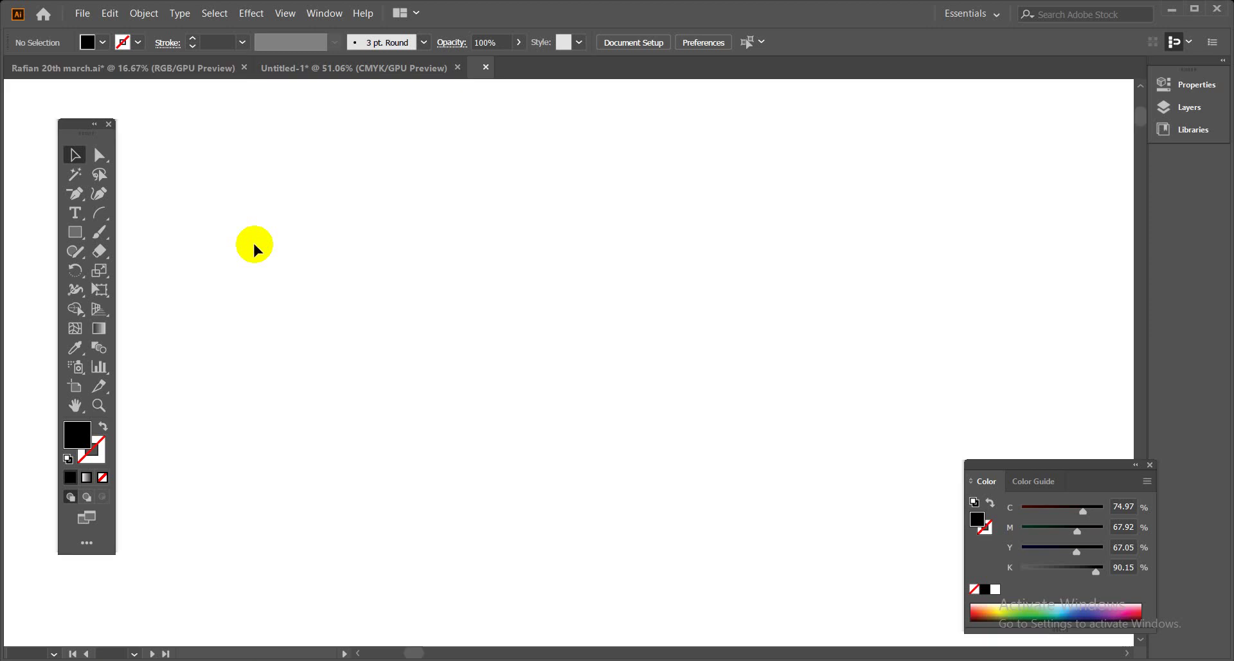
pyautogui.click(253, 245)
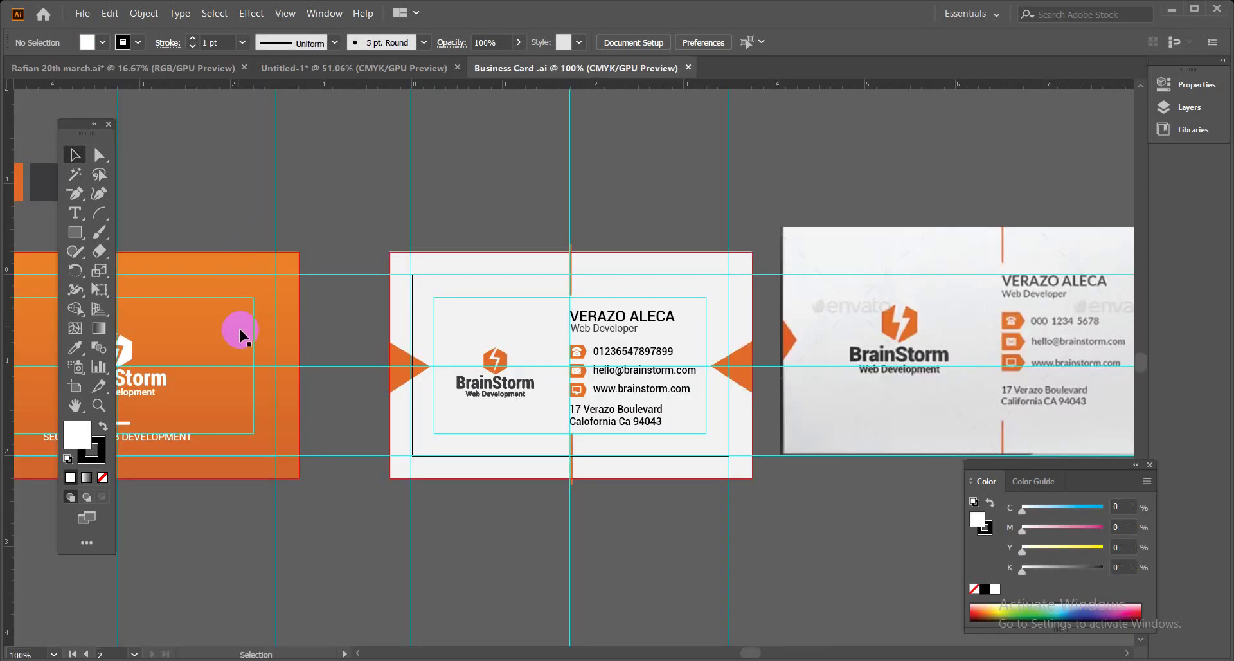
pyautogui.click(75, 212)
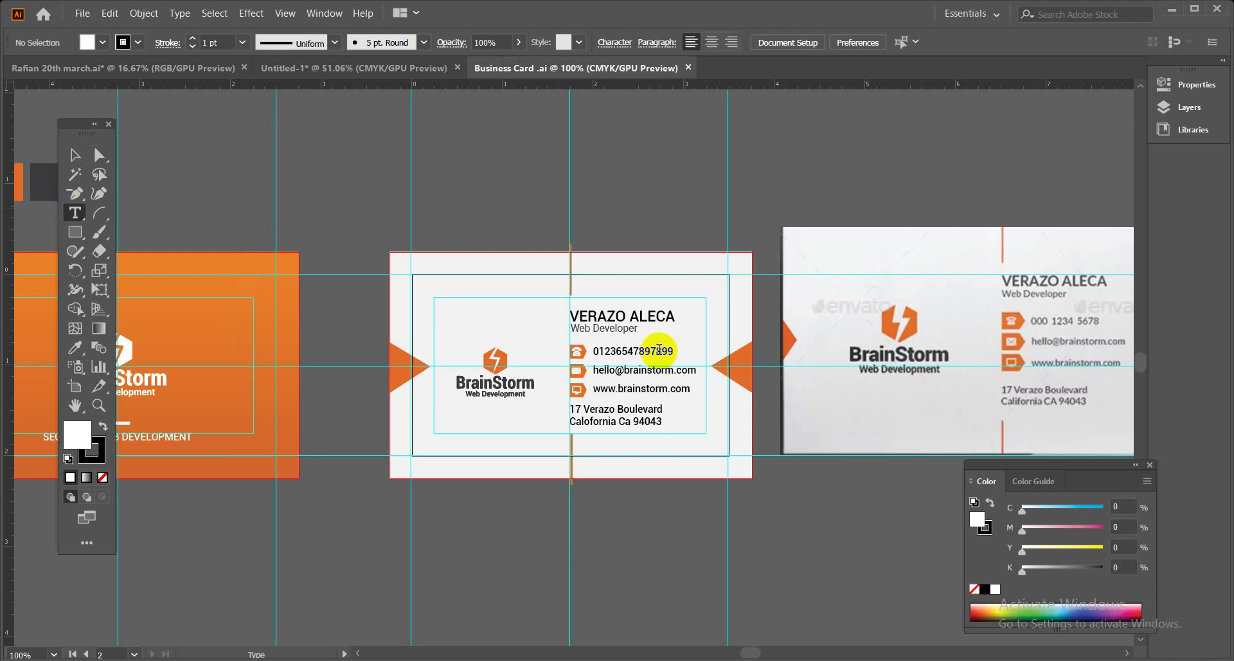
pyautogui.click(680, 344)
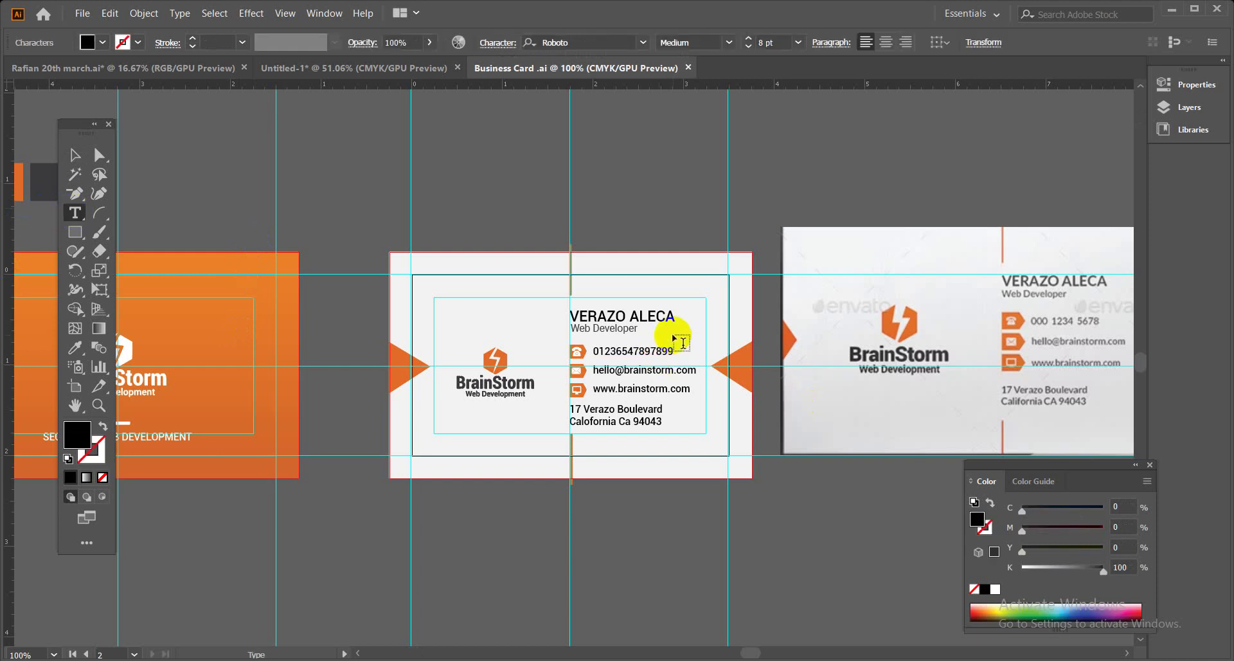
pyautogui.press('BackSpace')
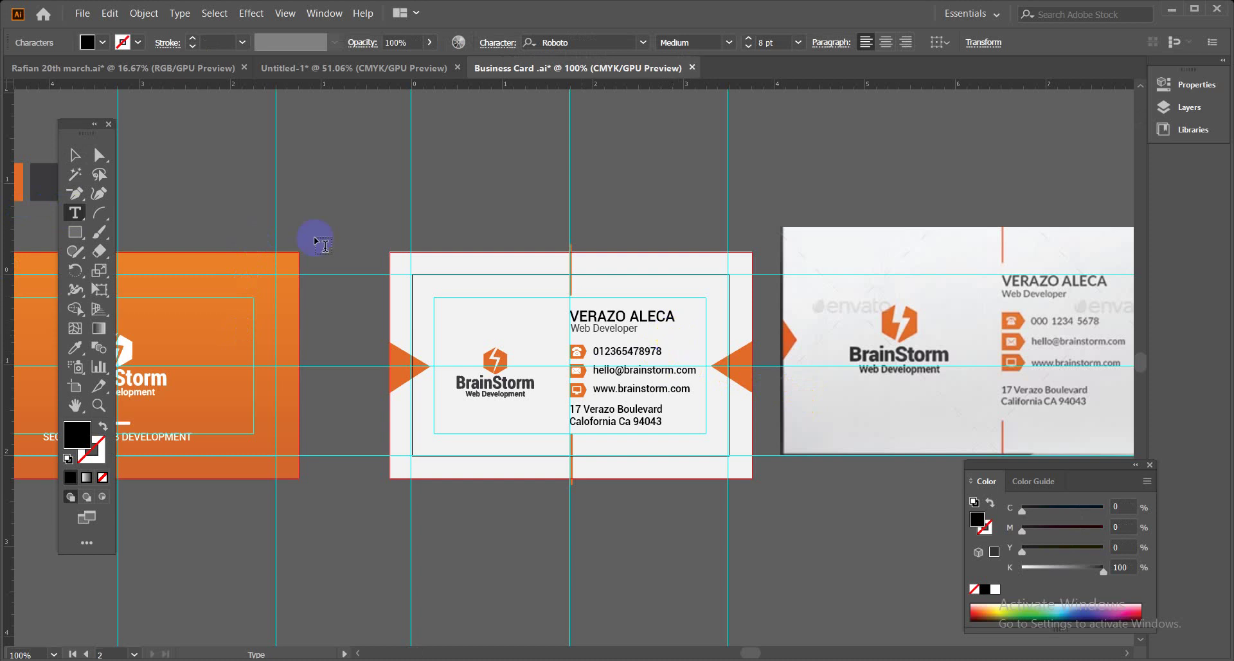
pyautogui.click(74, 154)
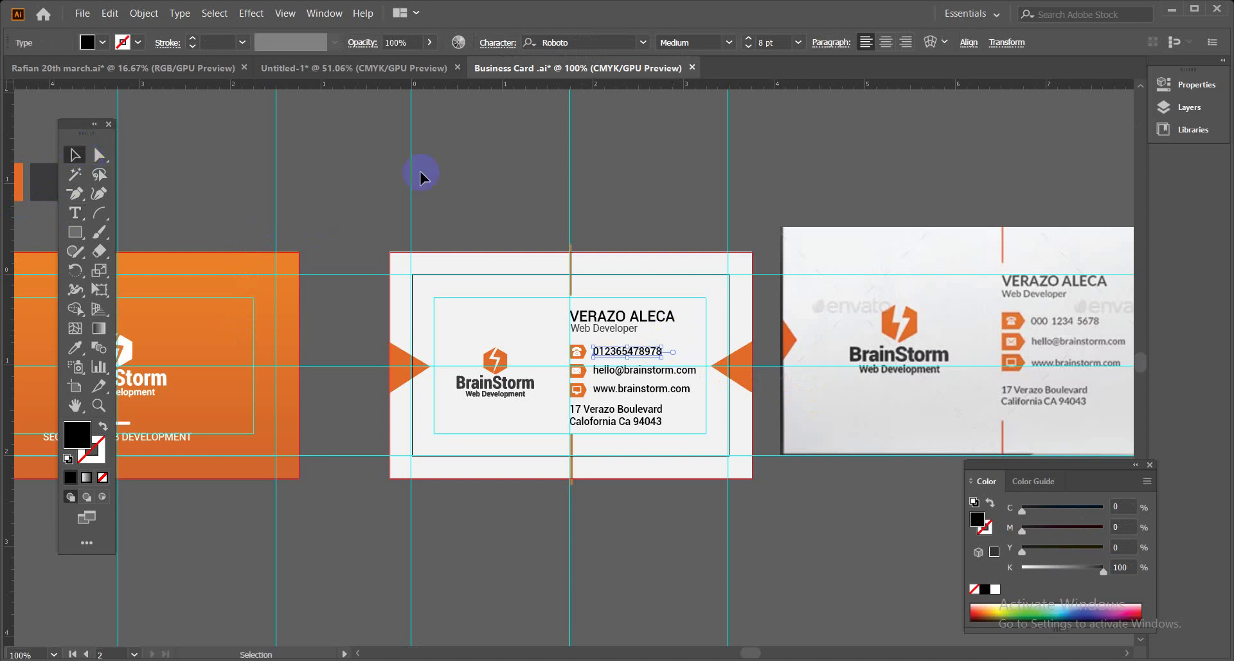
pyautogui.click(495, 173)
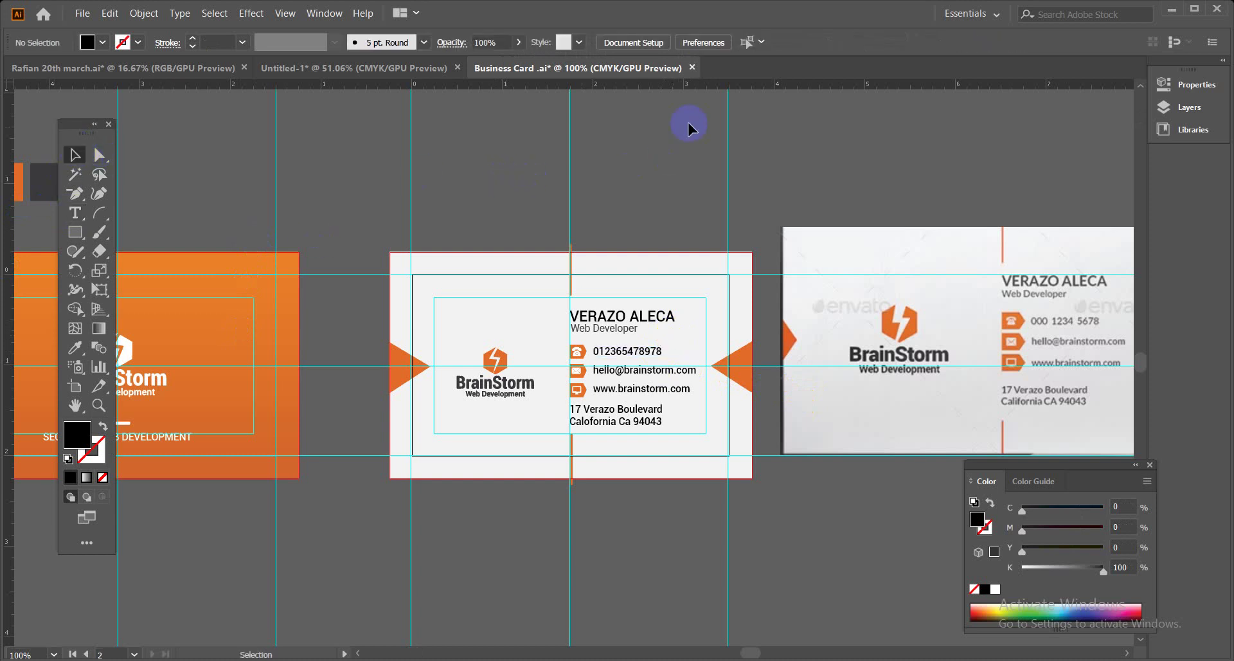
# Close Business Card.ai saving the changes, and minimize Illustrator to the business card folder.
pyautogui.click(694, 69)
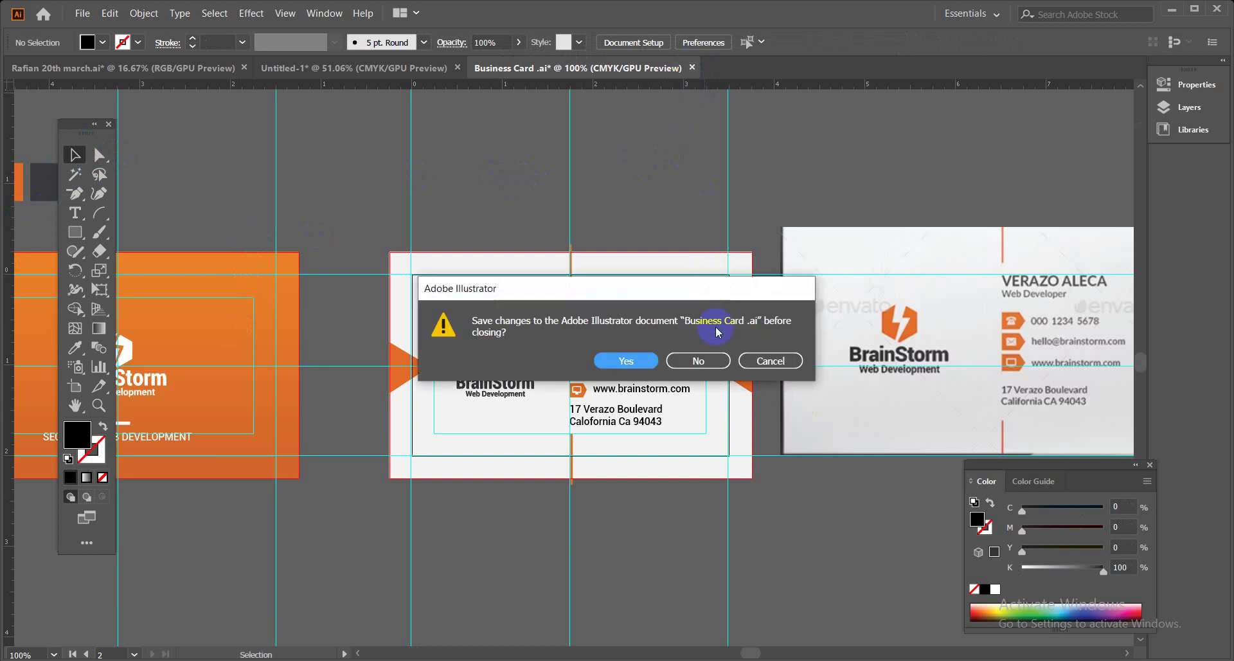
pyautogui.click(634, 365)
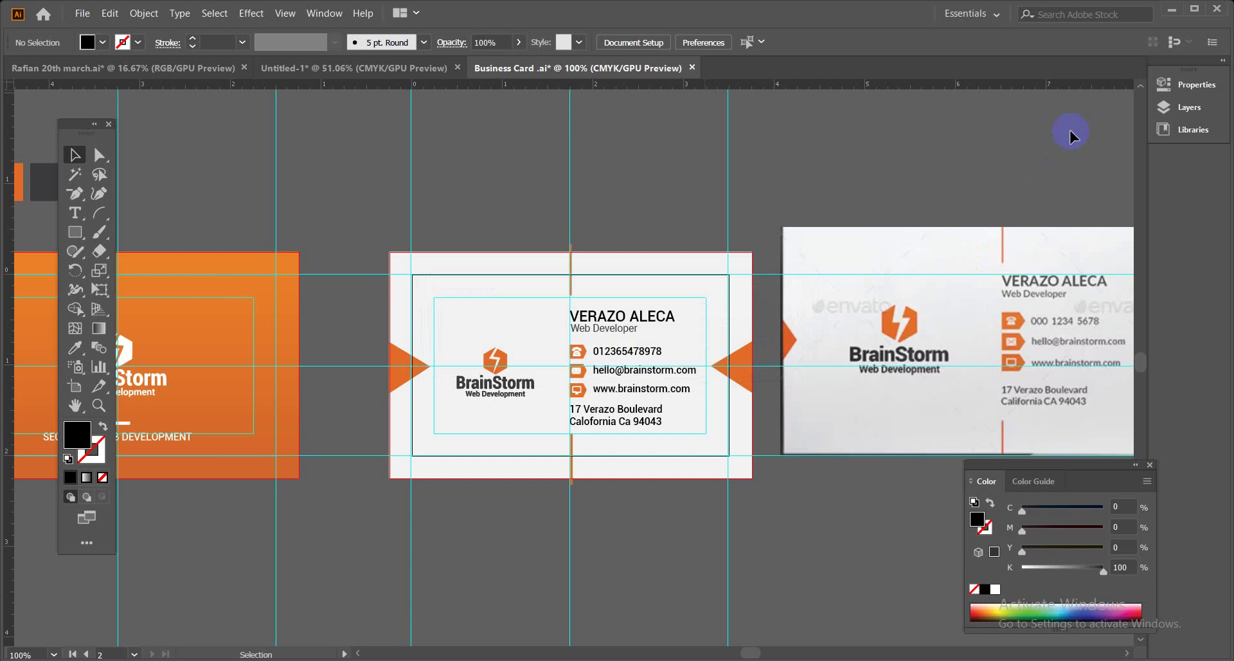
pyautogui.click(1171, 14)
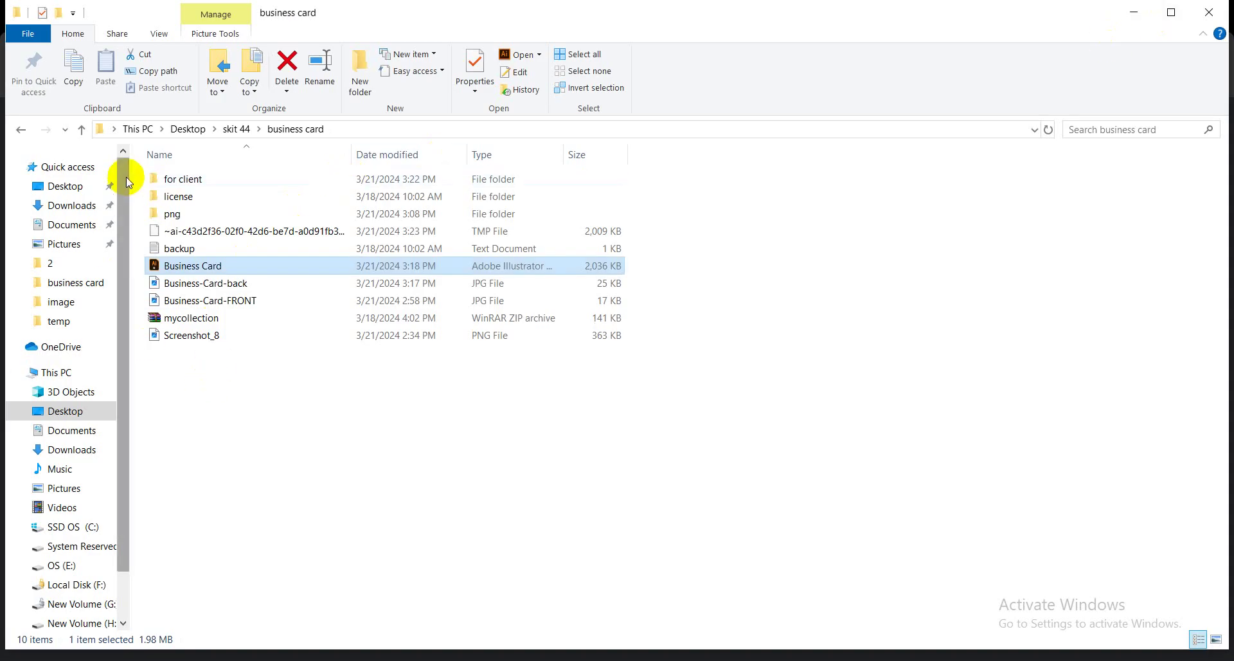
# Go up to skit 44, then open business card › for client › Business Card client PDF in Foxit Reader.
pyautogui.click(82, 131)
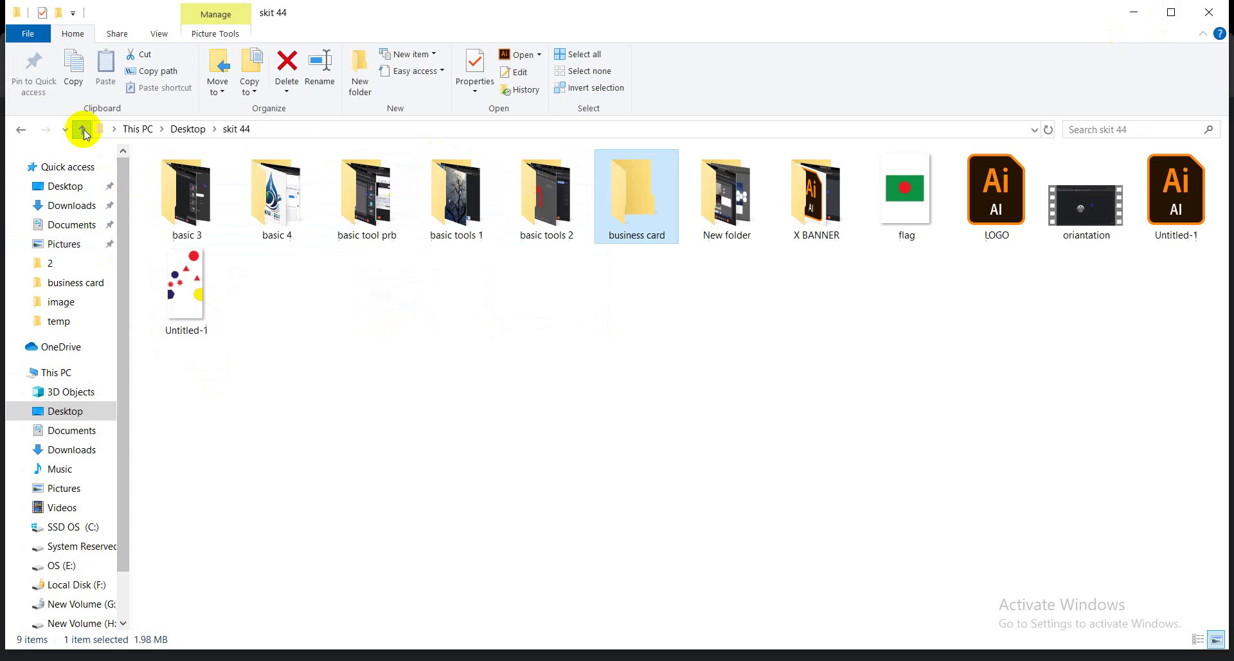
pyautogui.doubleClick(669, 235)
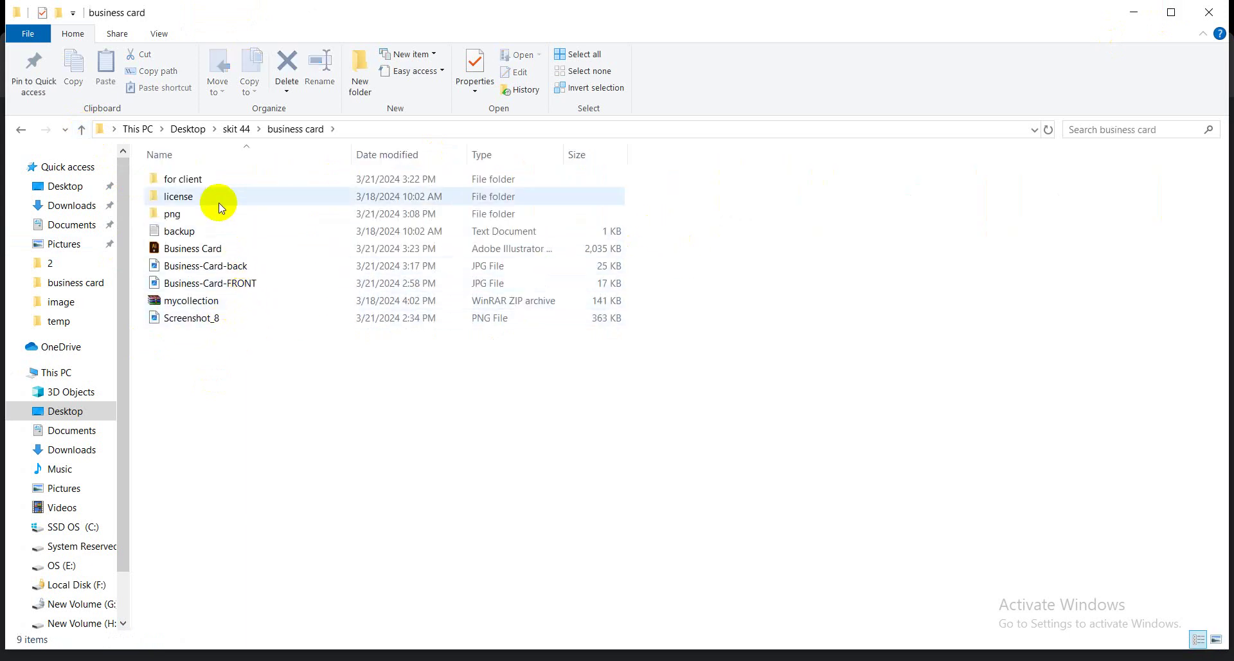
pyautogui.click(210, 182)
pyautogui.doubleClick(212, 183)
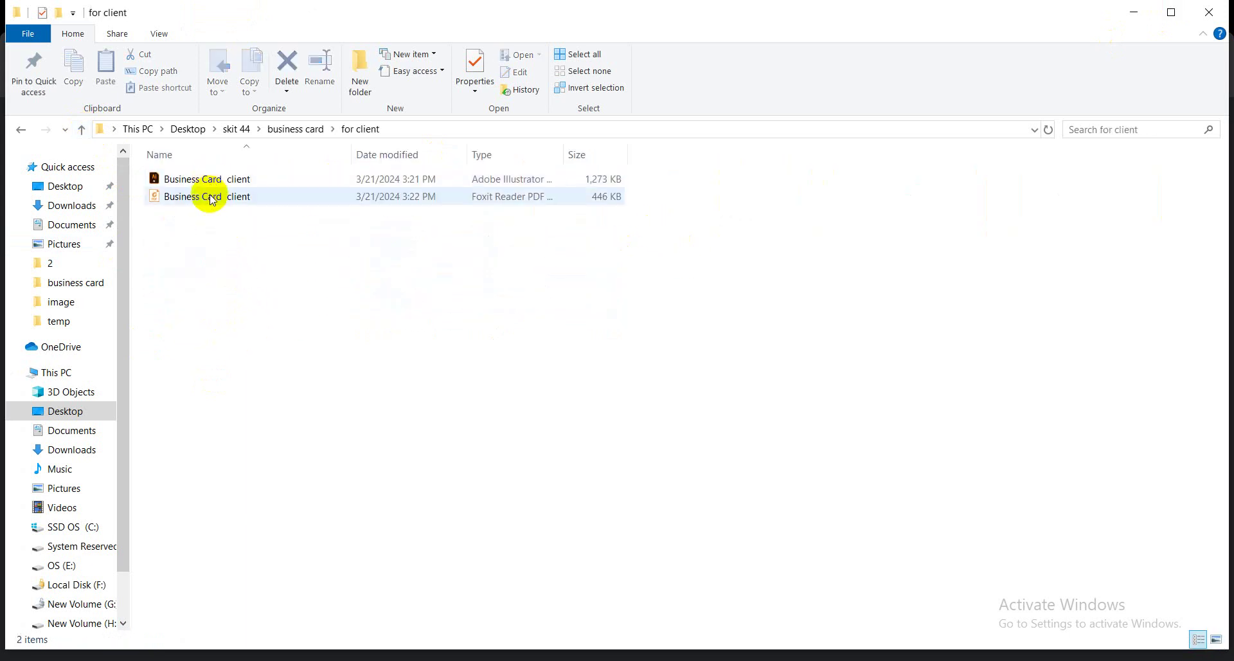
pyautogui.doubleClick(209, 199)
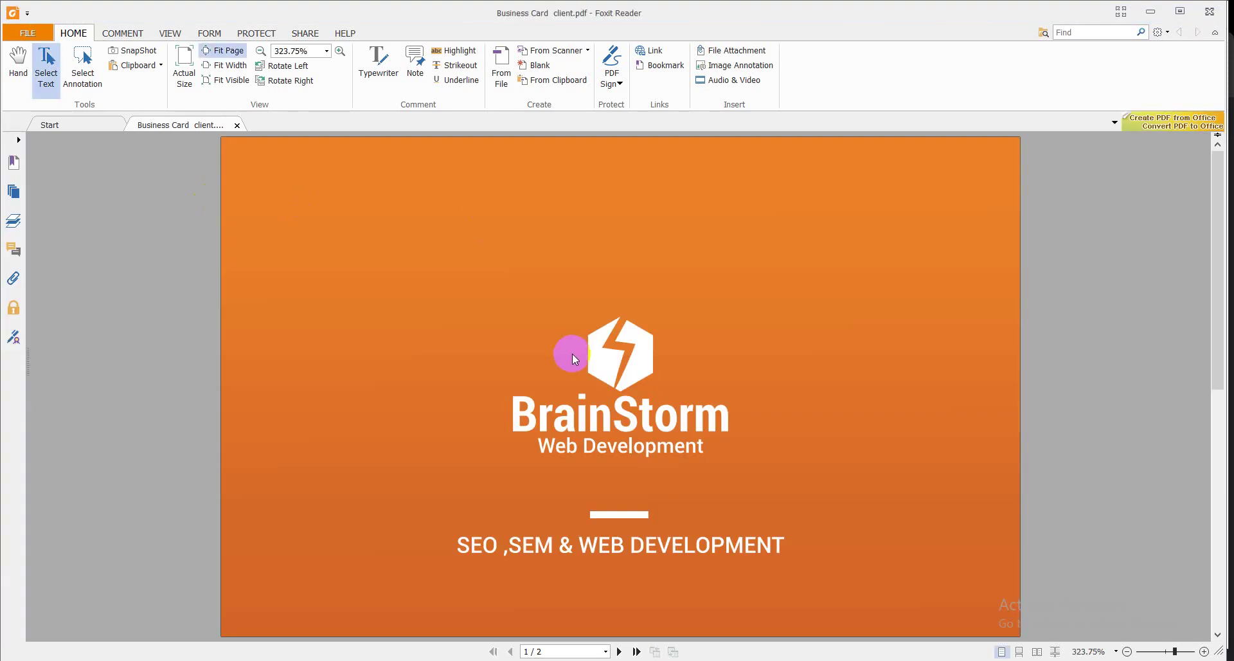
# Scroll between the orange front and white back pages, ending on page 2's contact details.
pyautogui.scroll(-3, 569, 360)
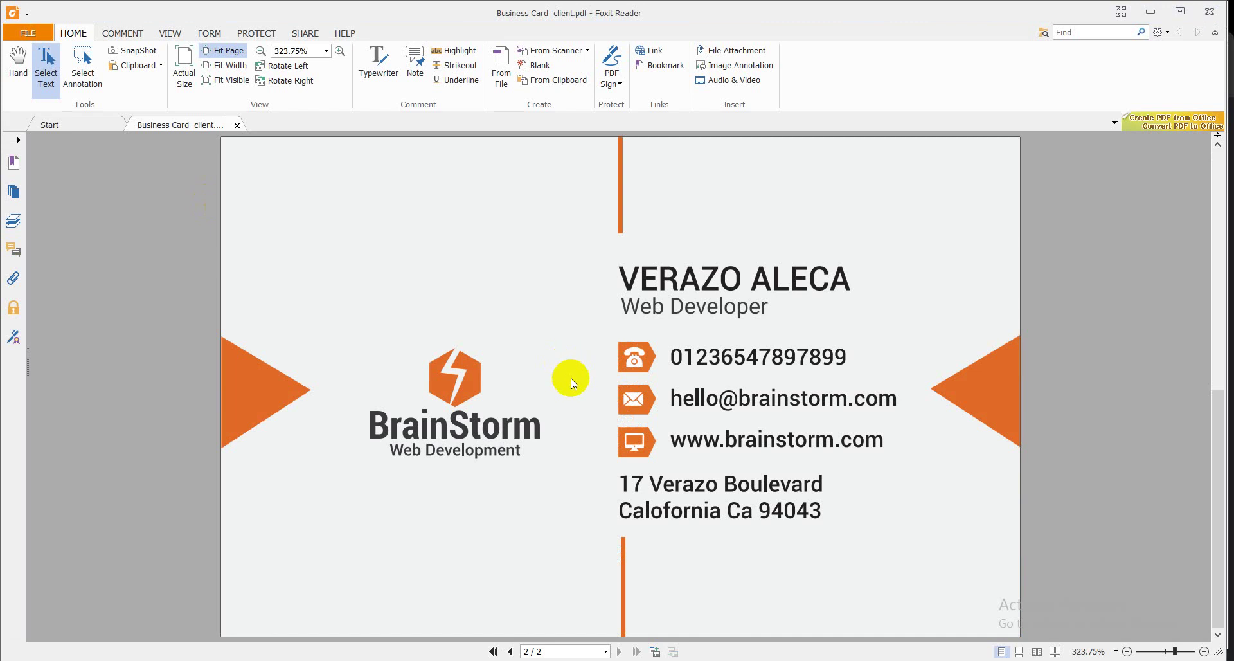
pyautogui.scroll(3, 570, 364)
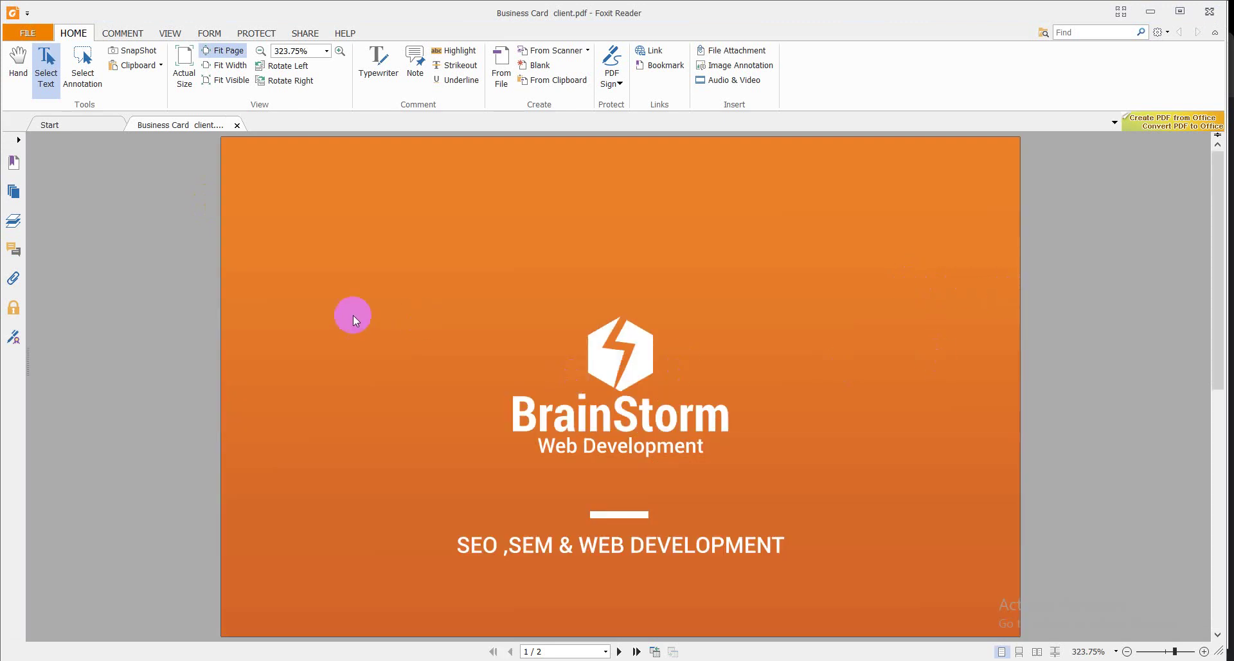
pyautogui.scroll(-3, 829, 466)
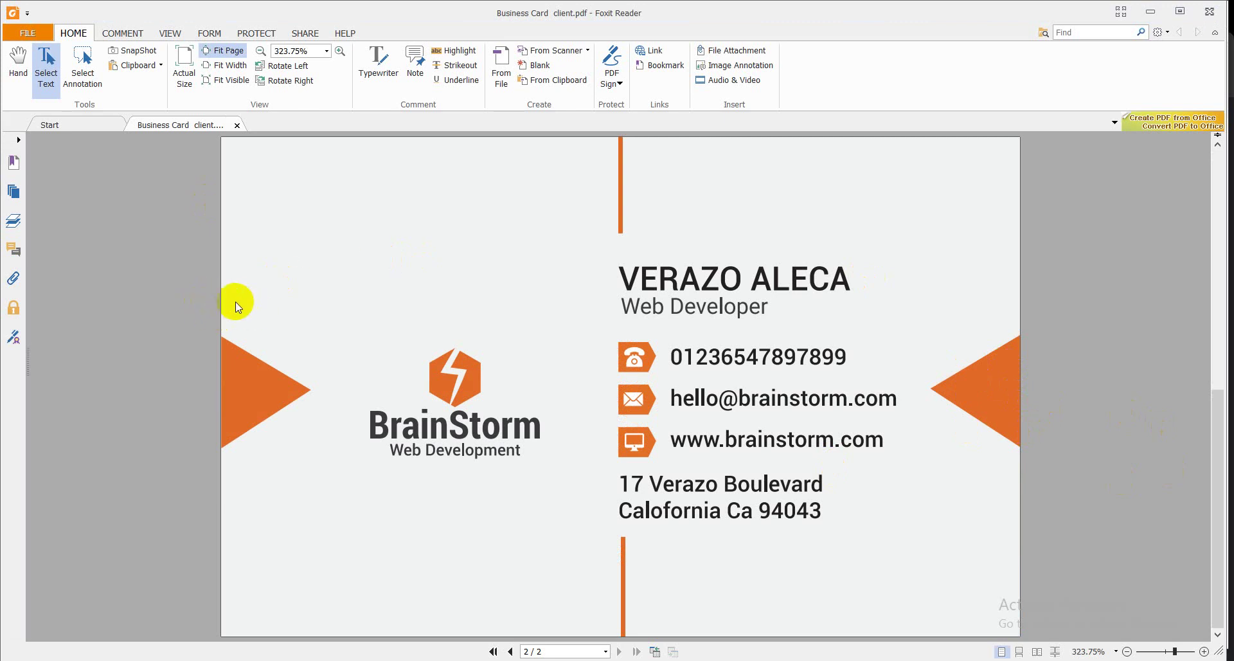
pyautogui.click(239, 370)
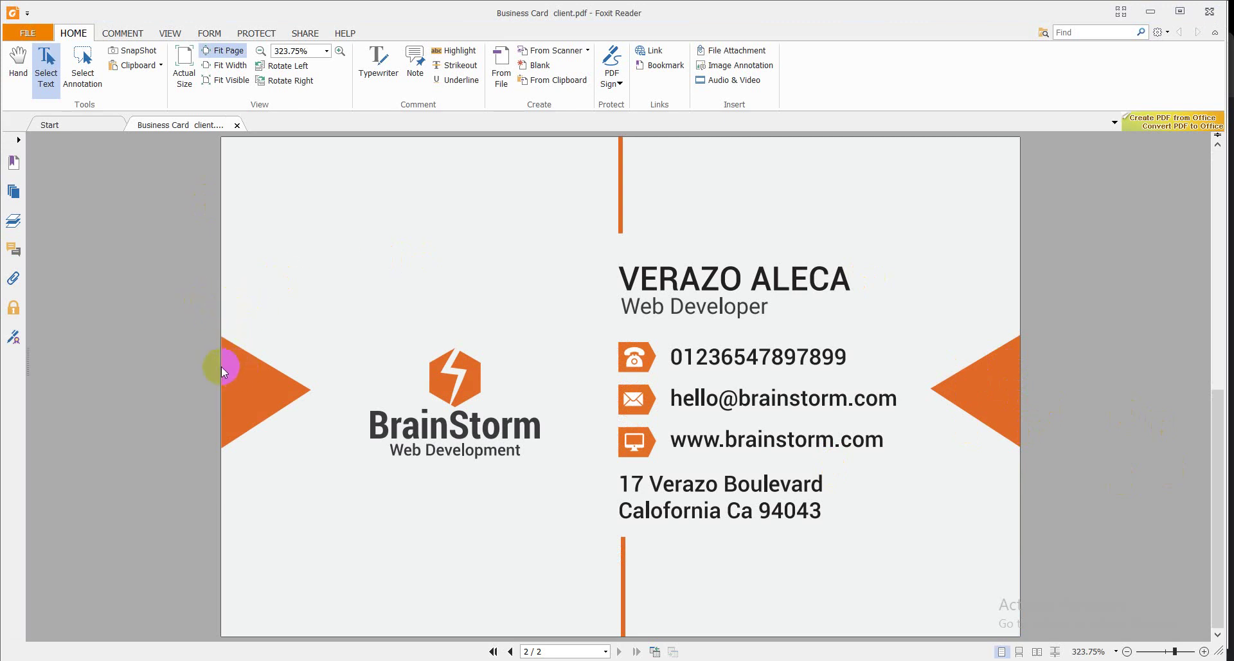
pyautogui.click(250, 355)
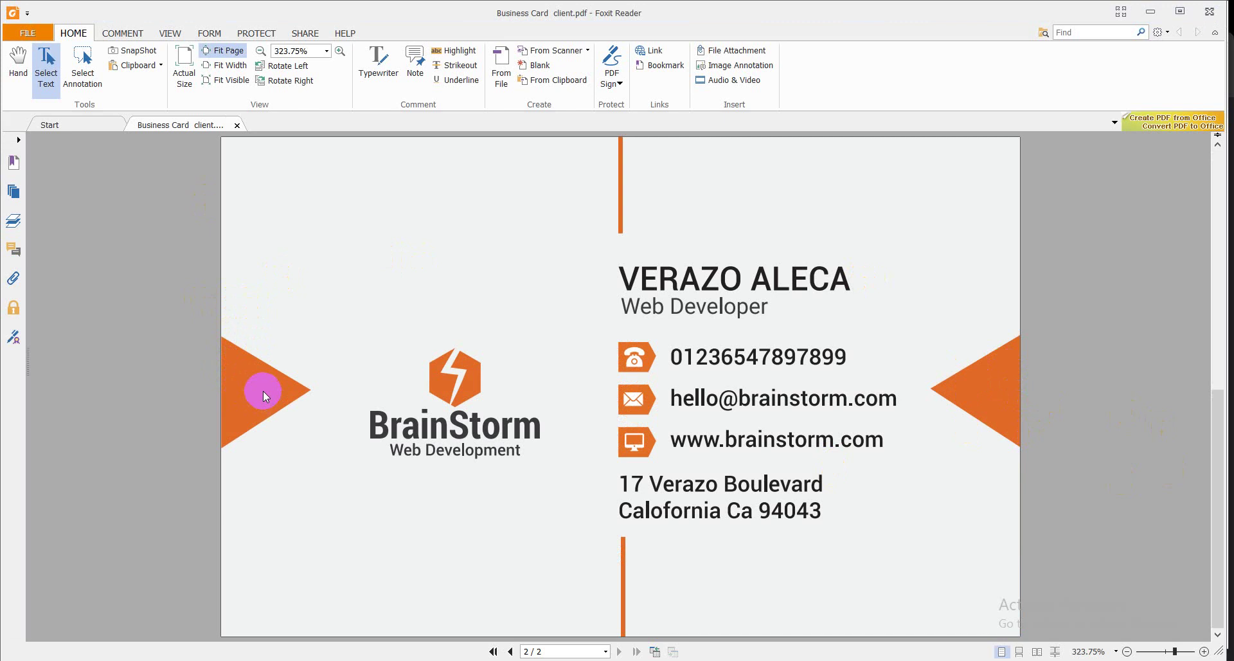
pyautogui.click(233, 375)
pyautogui.moveTo(232, 374)
pyautogui.mouseDown()
pyautogui.moveTo(240, 367)
pyautogui.moveTo(249, 392)
pyautogui.moveTo(267, 383)
pyautogui.mouseUp()
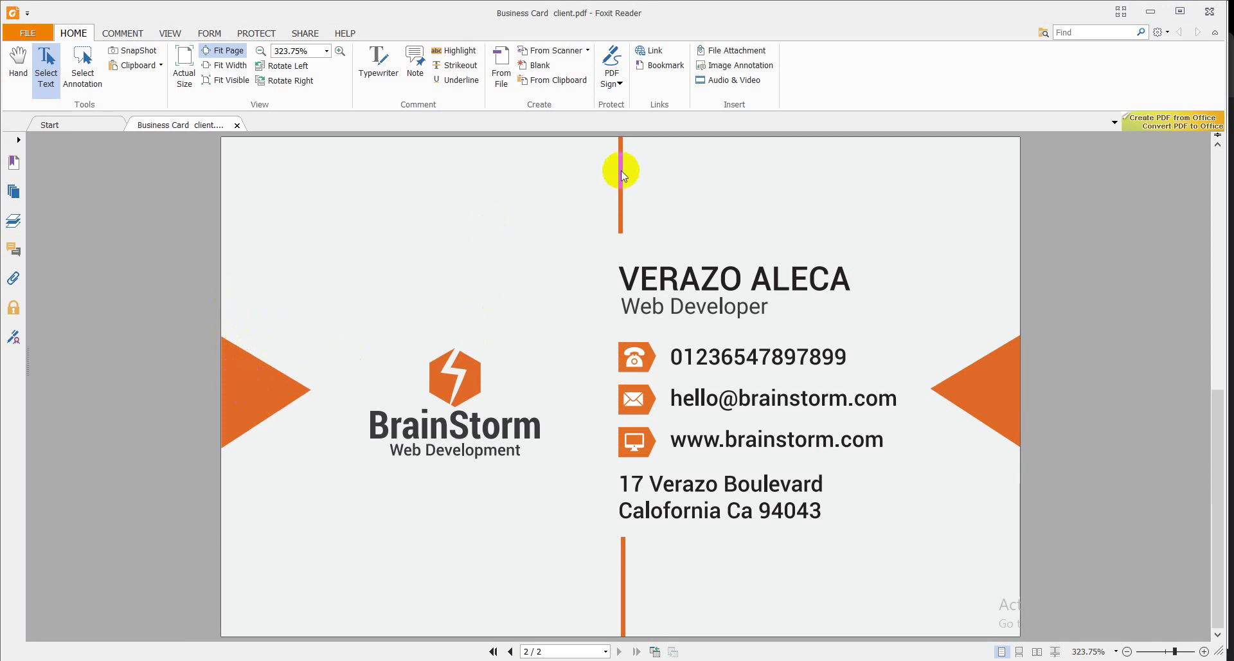